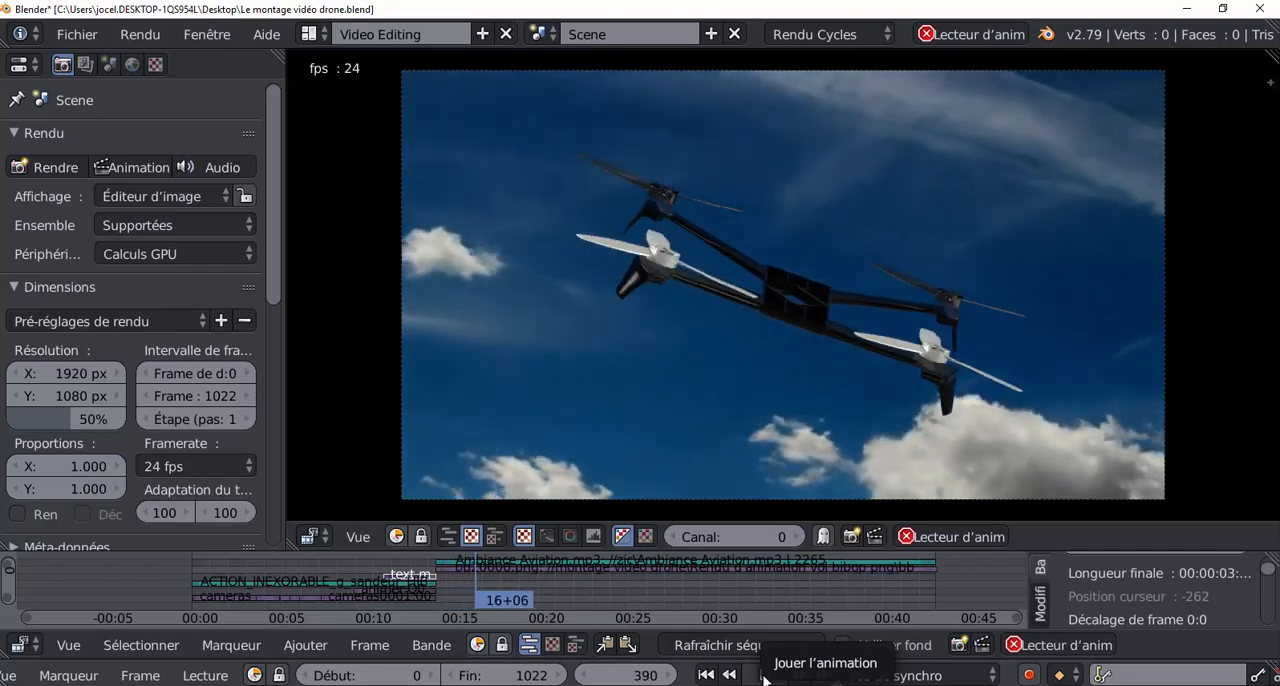
Scrub the playhead back to frame 5, near the start of the video edit, and stop the animation playback.
click(765, 677)
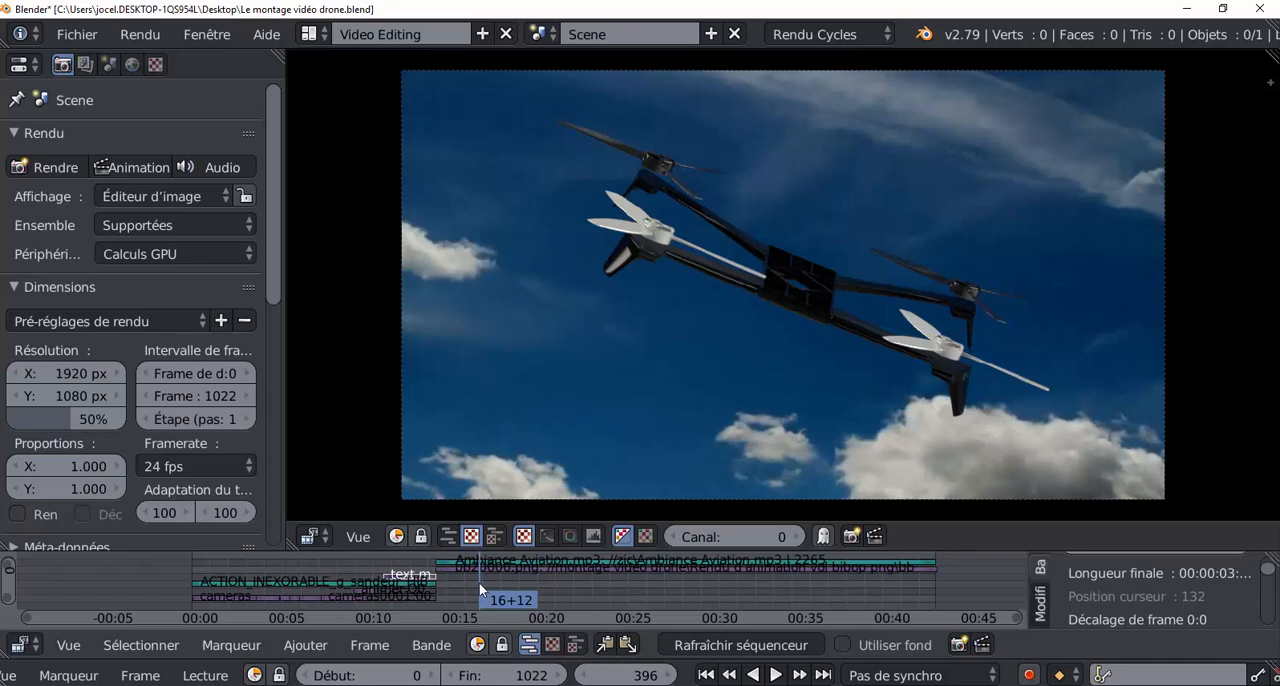
drag(479, 583, 216, 586)
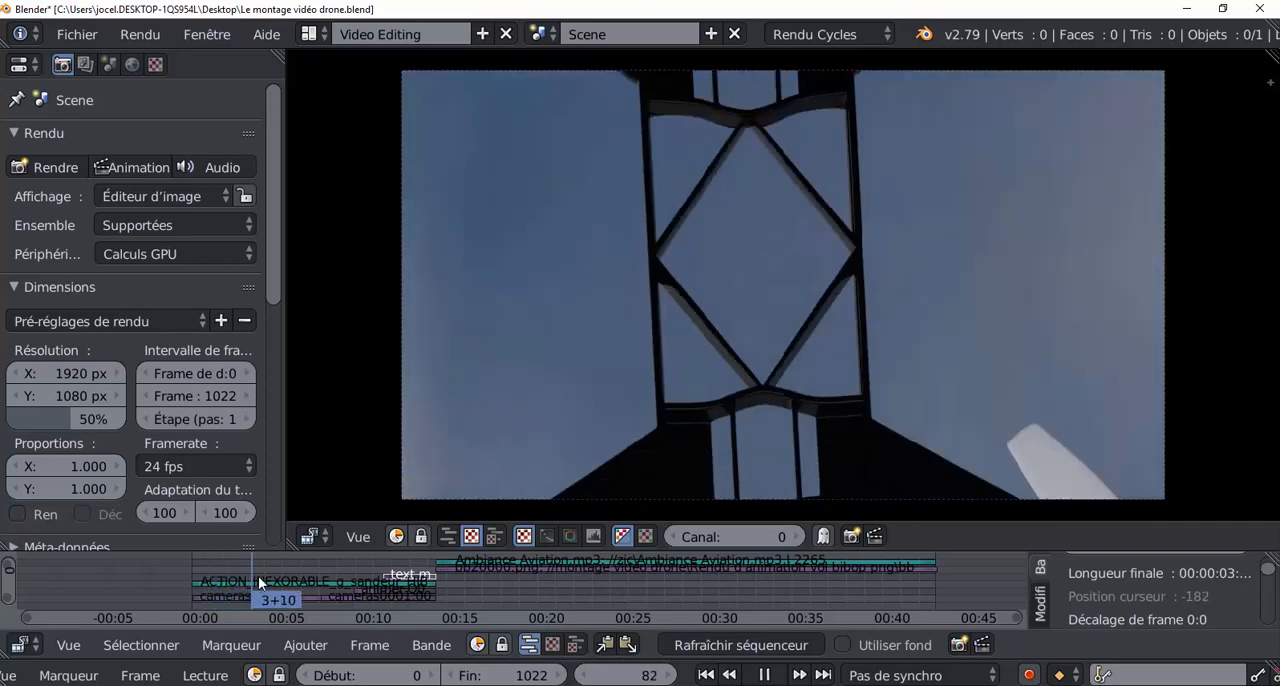
drag(271, 569, 196, 576)
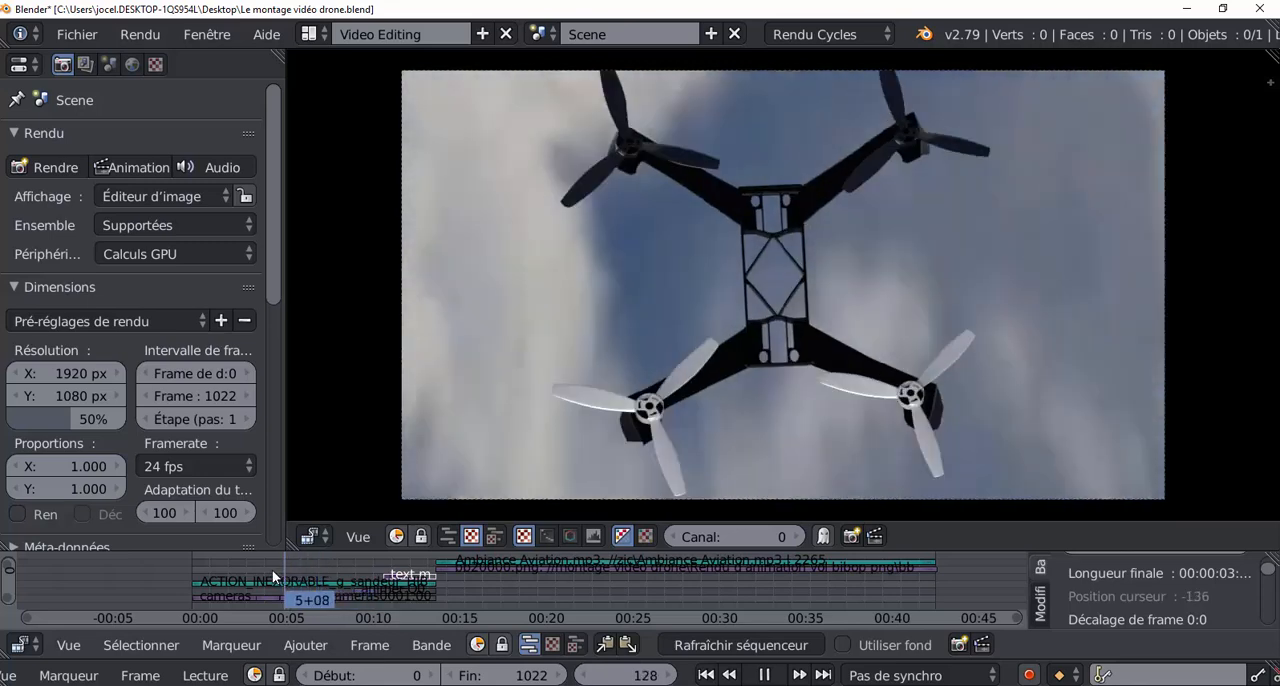
key(alt+a)
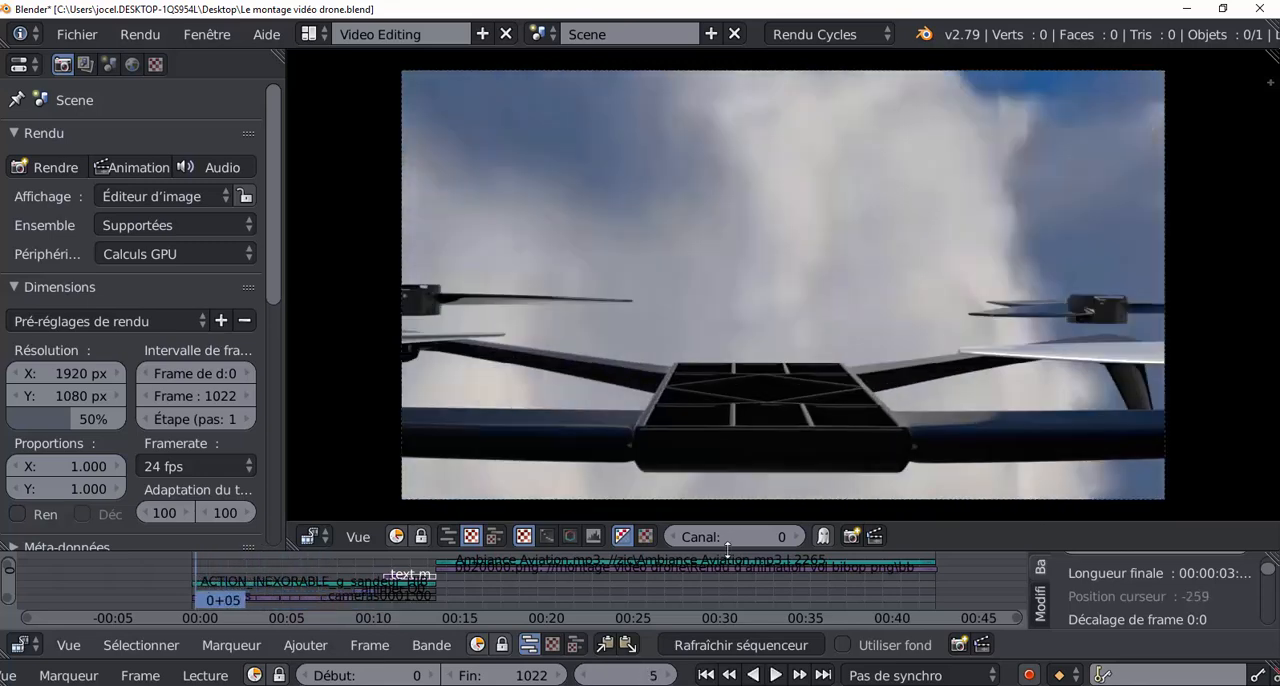
Enlarge the sequencer area and scrub through the camera strips to time 6+15.
drag(964, 549, 953, 310)
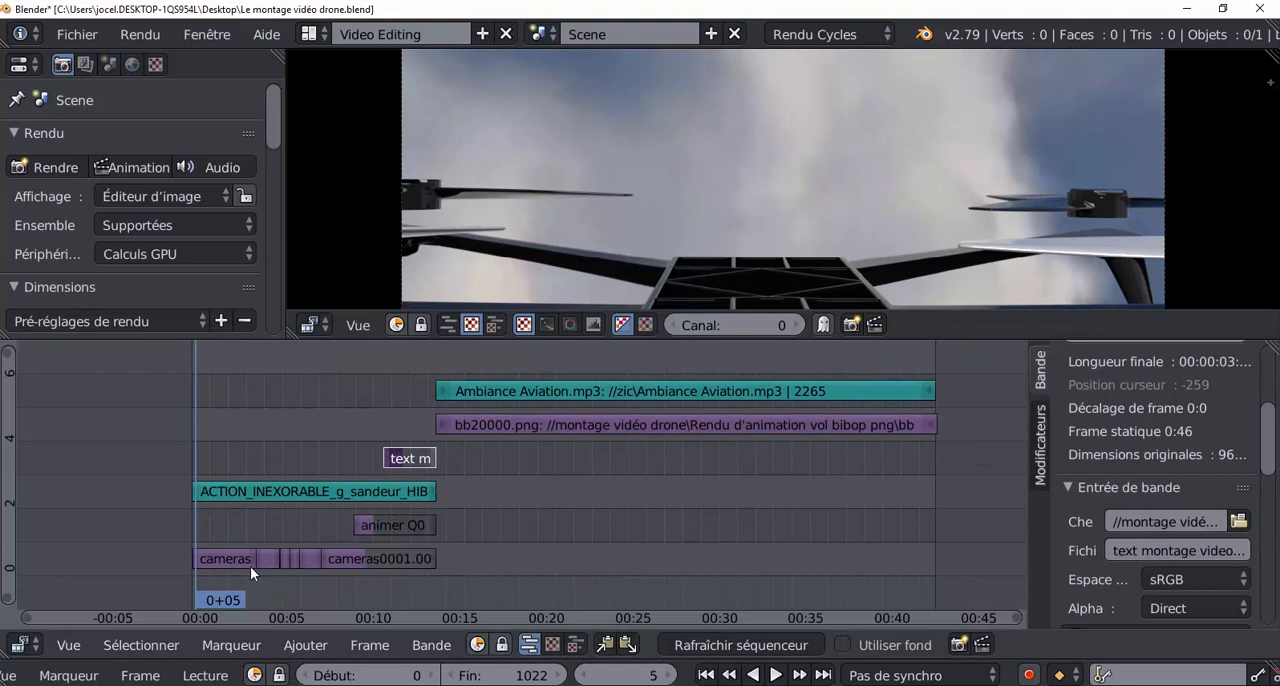
drag(246, 565, 307, 563)
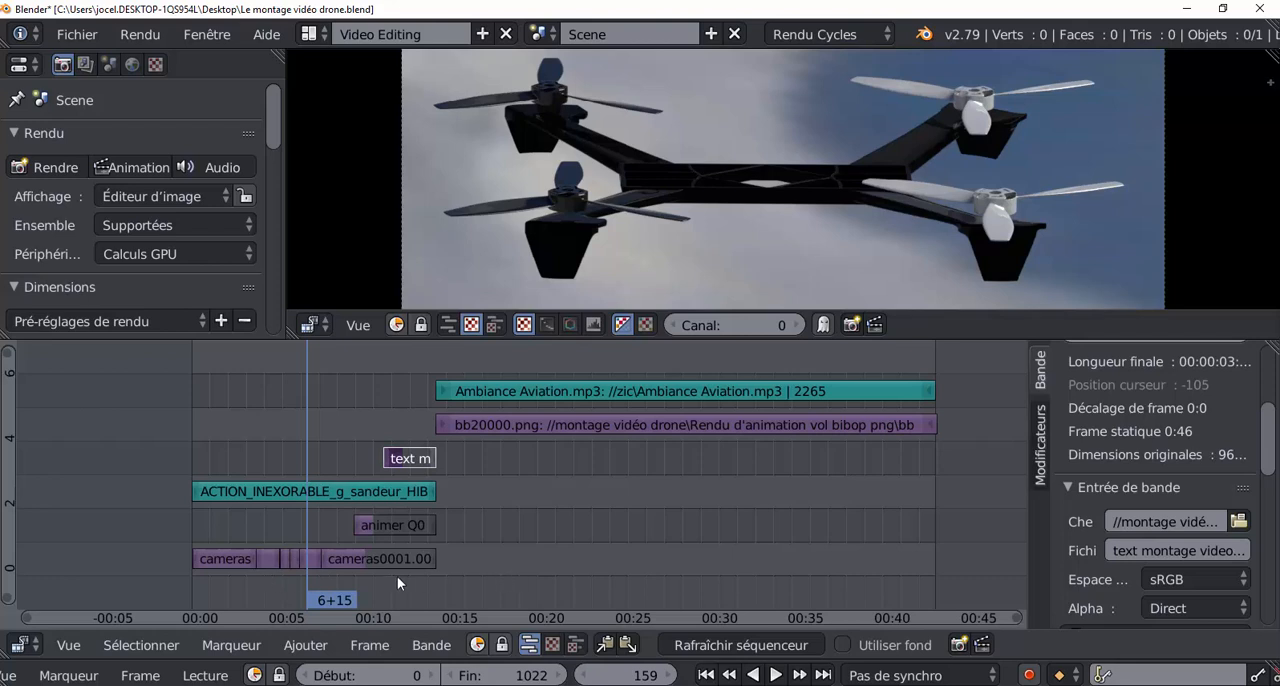
scroll(418, 570, up, 4)
middle_drag(418, 570, 452, 512)
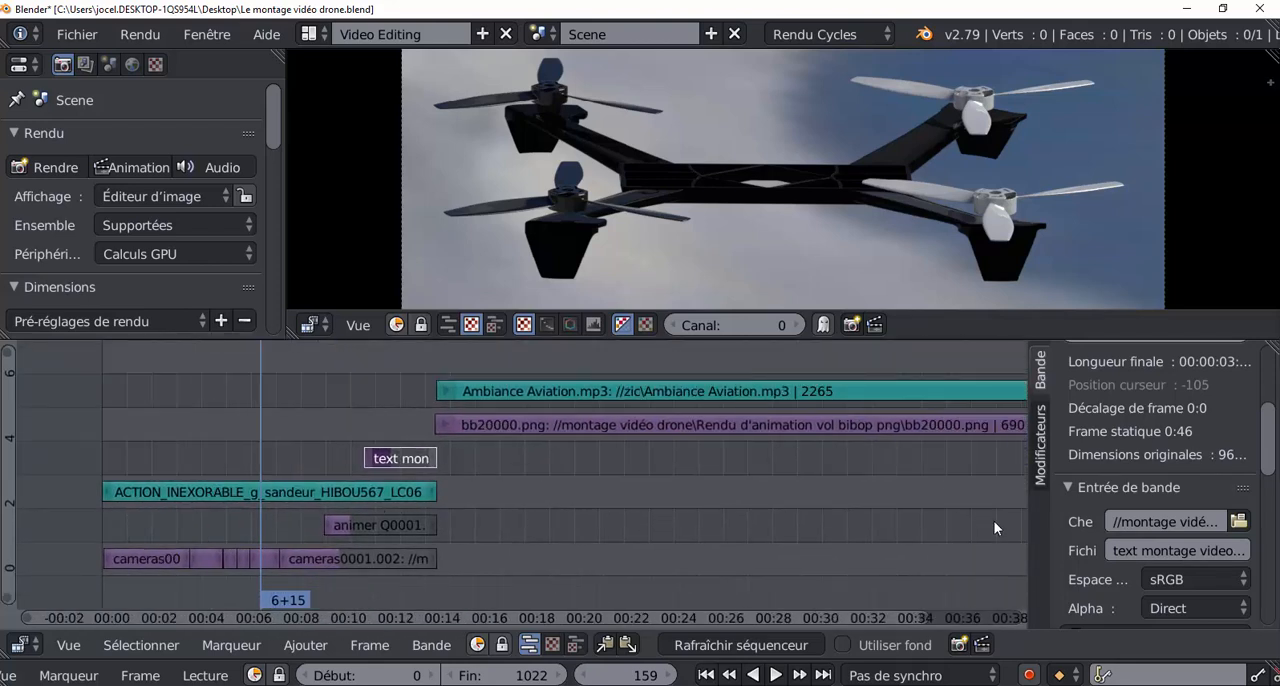
Widen the strip properties sidebar and reduce the sequencer height to give the preview more room.
drag(1026, 522, 996, 522)
scroll(856, 521, down, 3)
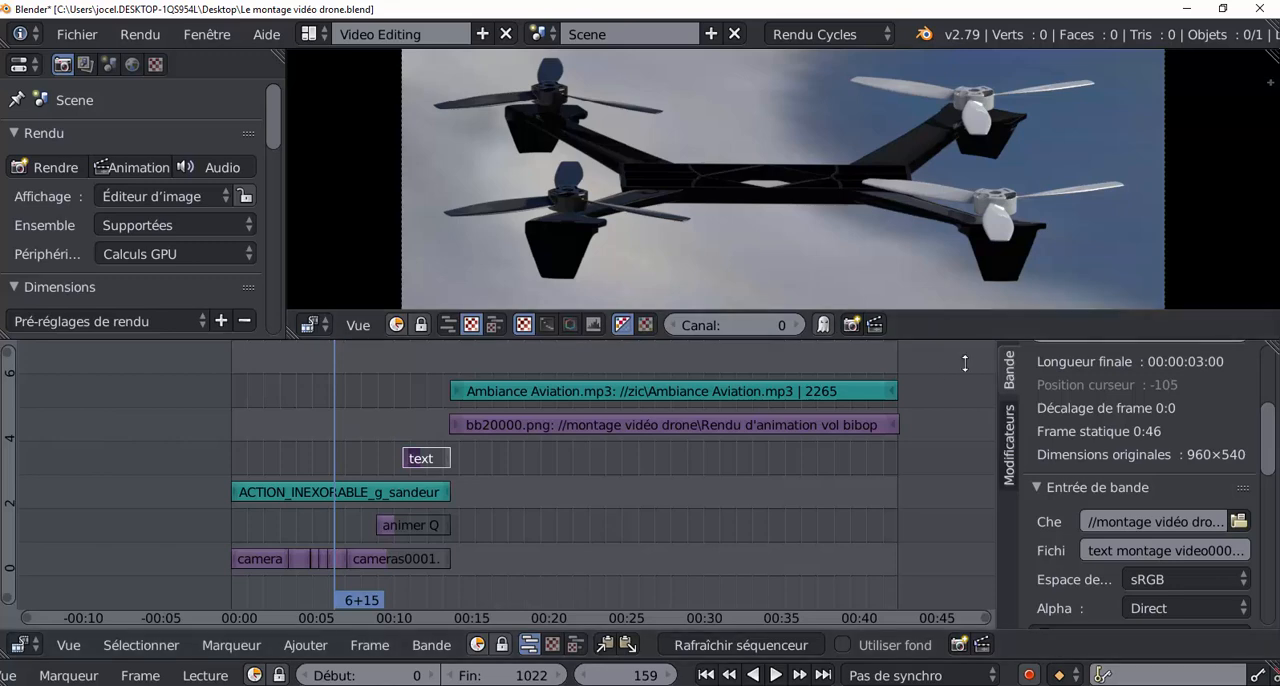
drag(959, 340, 975, 510)
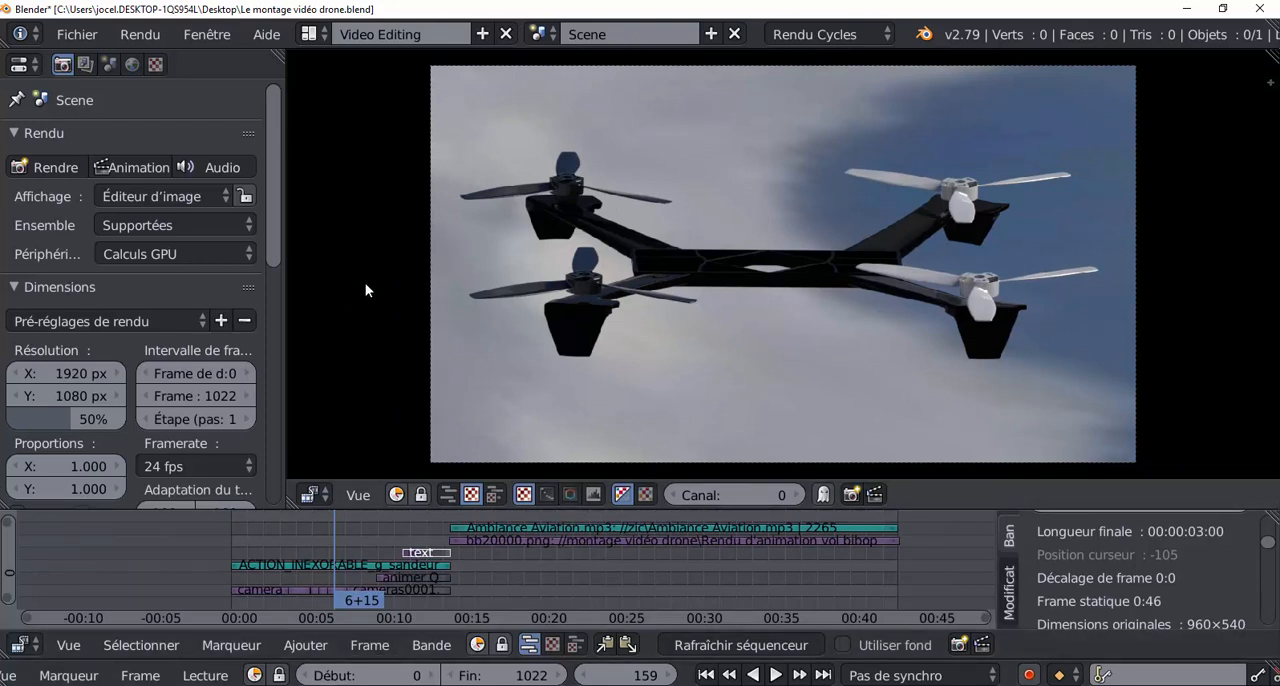
Switch to File Explorer and examine the rendered camera frames in the "Rendu avec 3 caméras" folder, returning to "montage vidéo drone".
key(alt+Tab)
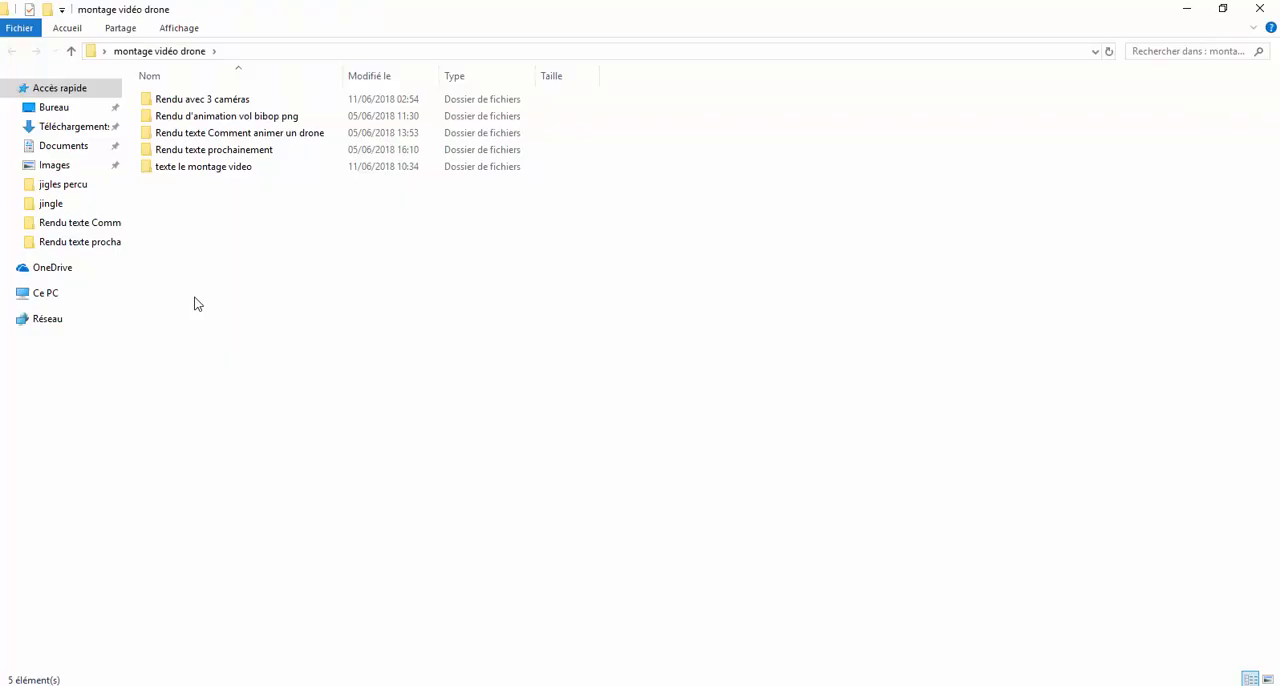
click(200, 100)
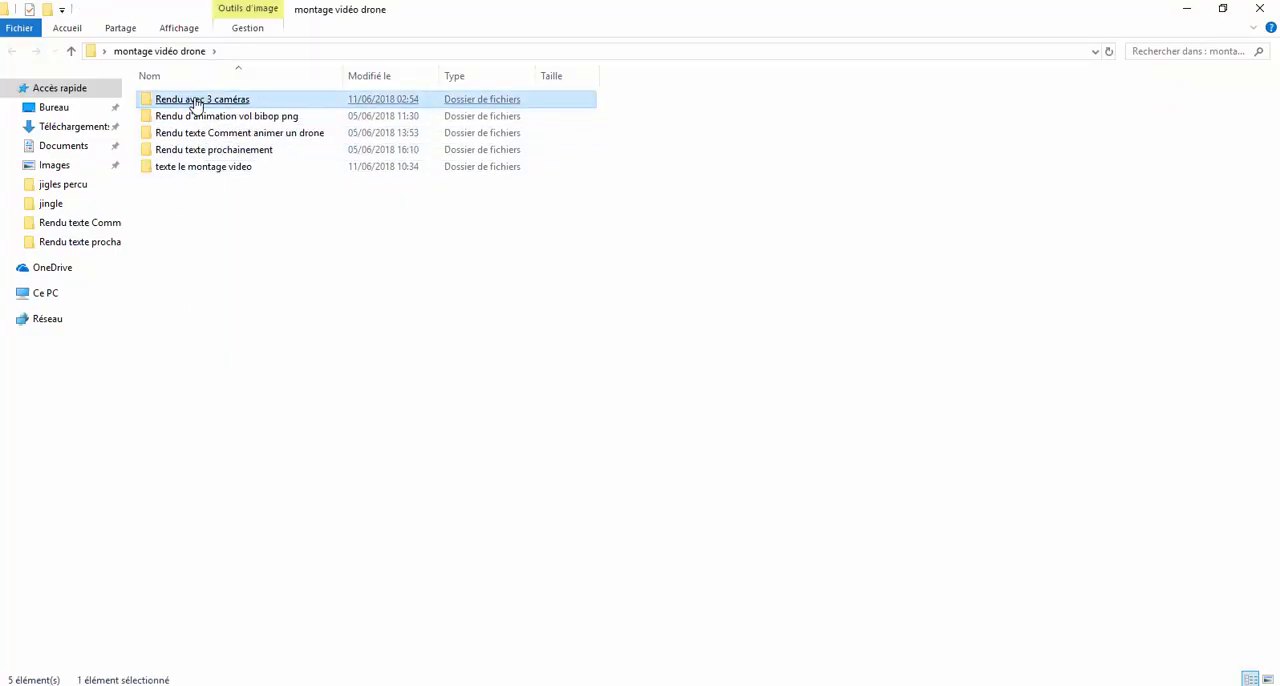
double_click(202, 100)
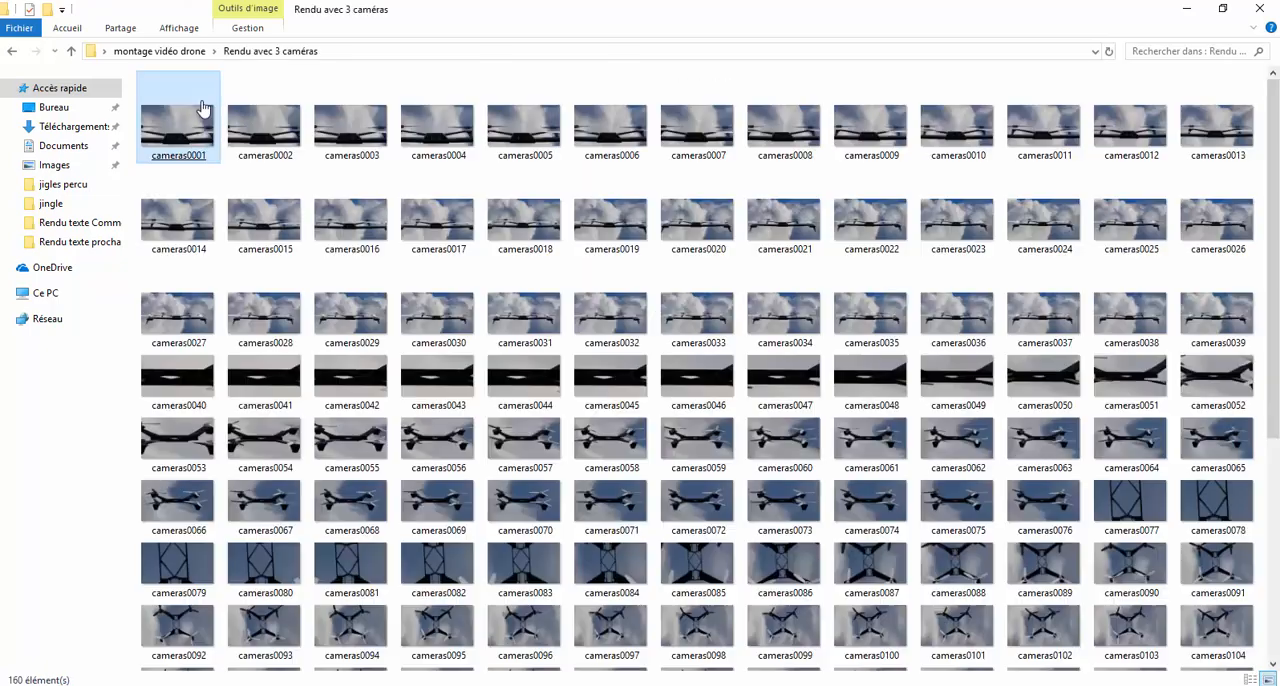
click(522, 330)
scroll(525, 315, down, 3)
scroll(525, 310, down, 2)
click(525, 310)
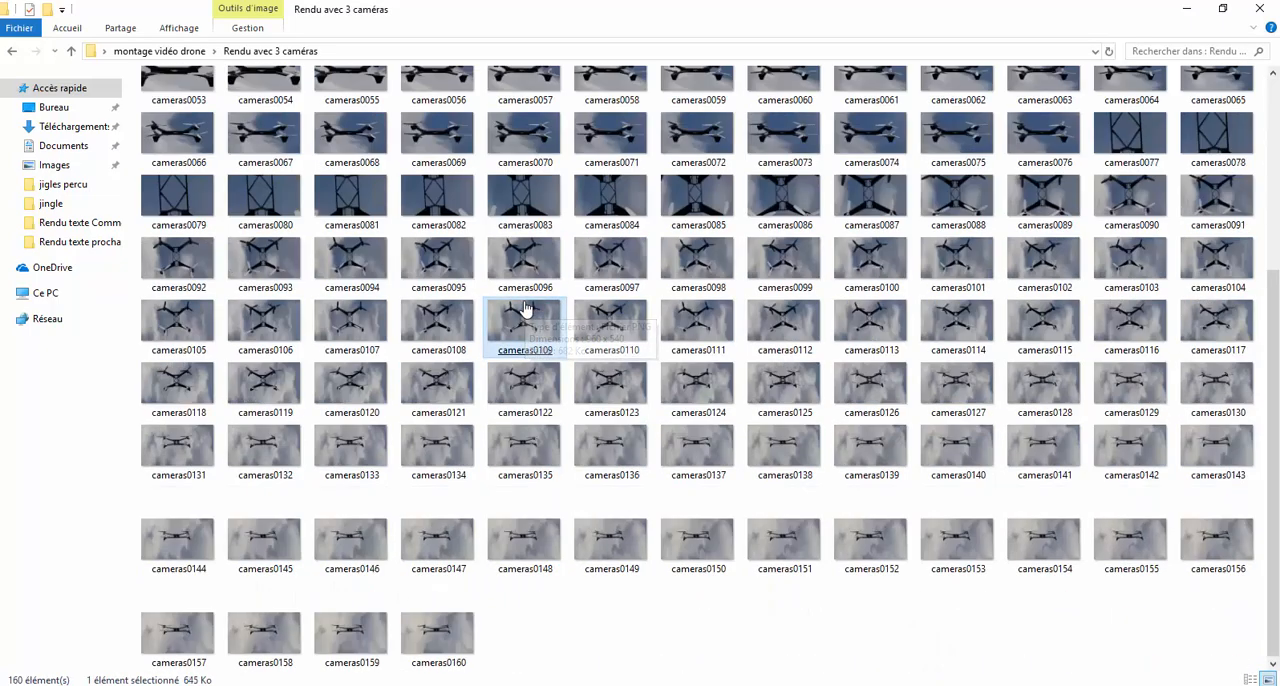
scroll(525, 310, up, 3)
scroll(524, 308, up, 1)
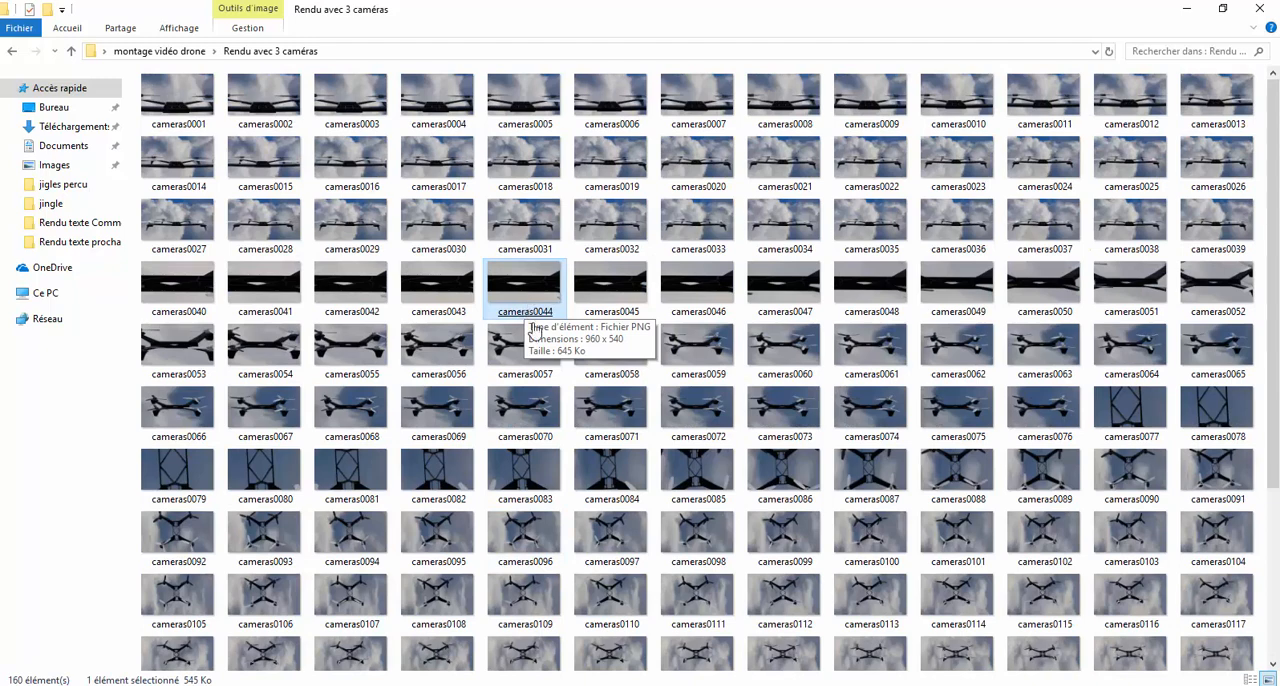
click(697, 350)
scroll(688, 255, down, 3)
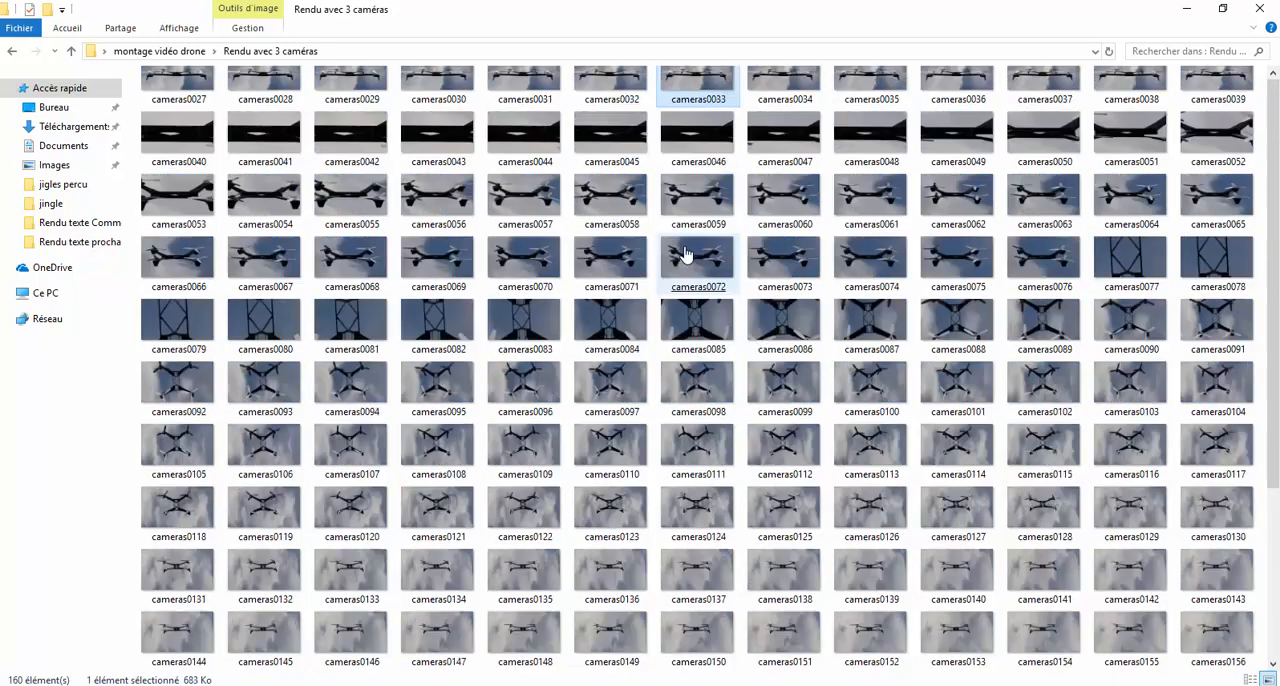
click(688, 258)
scroll(688, 258, up, 3)
click(12, 51)
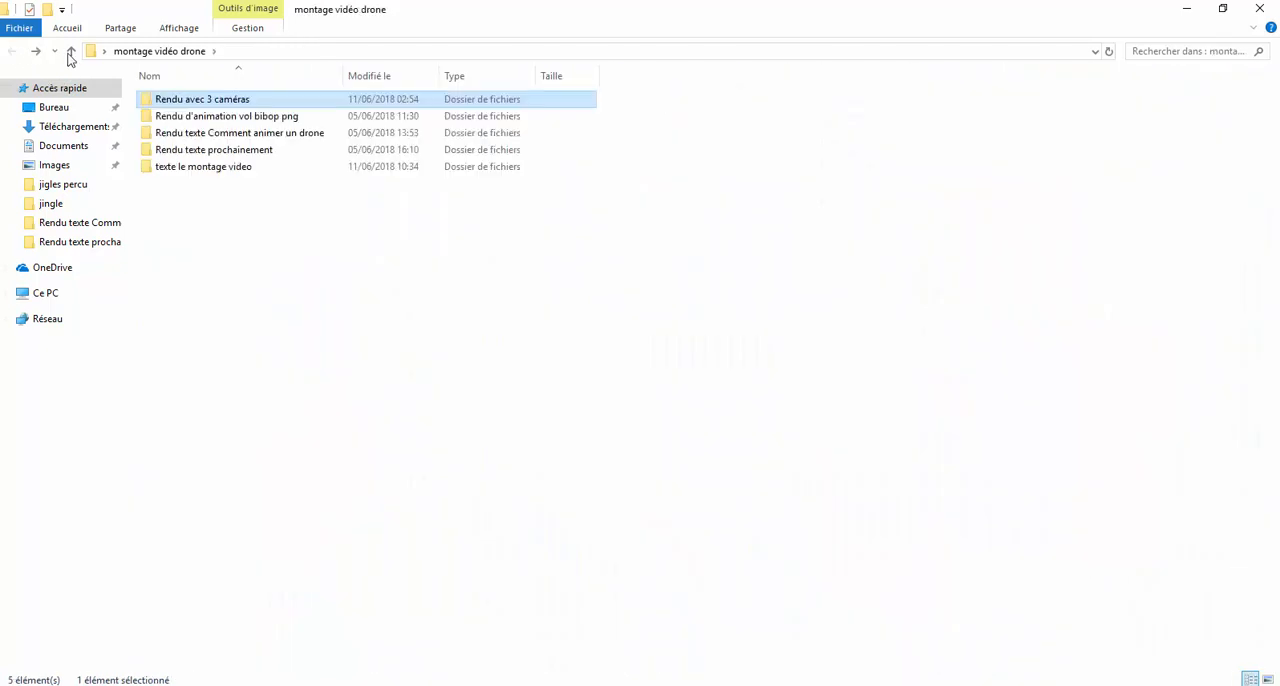
Look through the flight animation frames in the "Rendu d'animation vol bibop png" folder, returning to the parent folder.
click(202, 120)
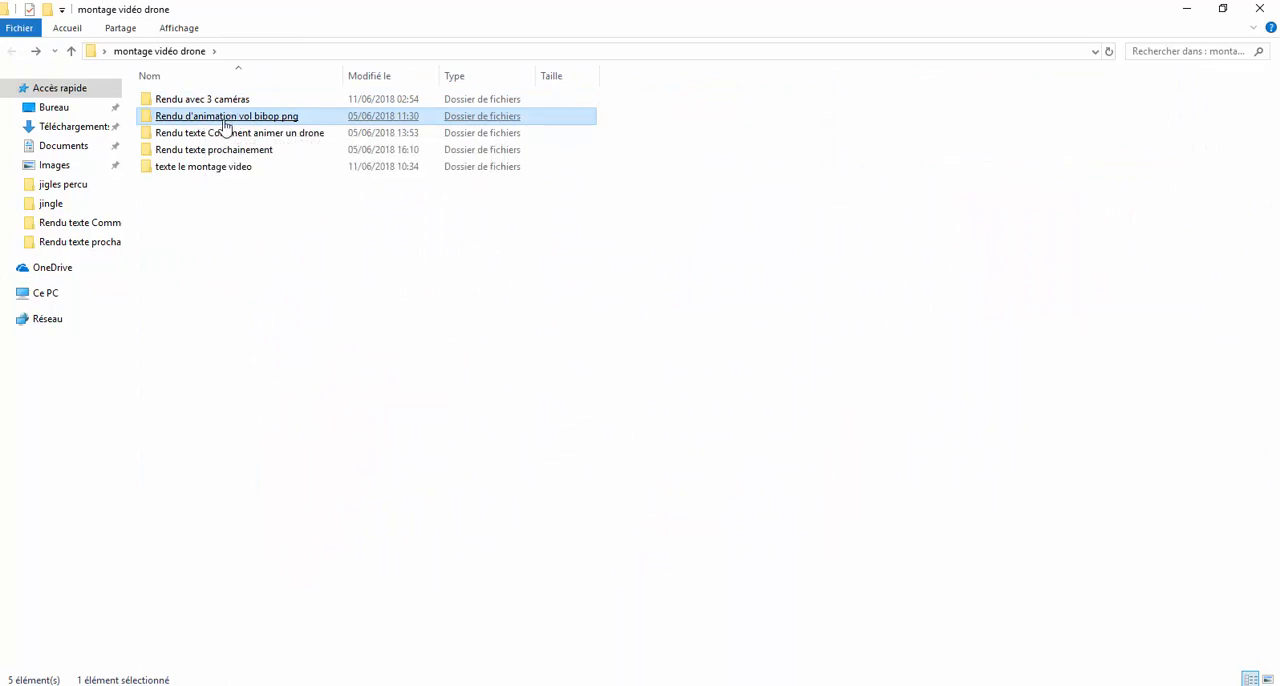
double_click(225, 127)
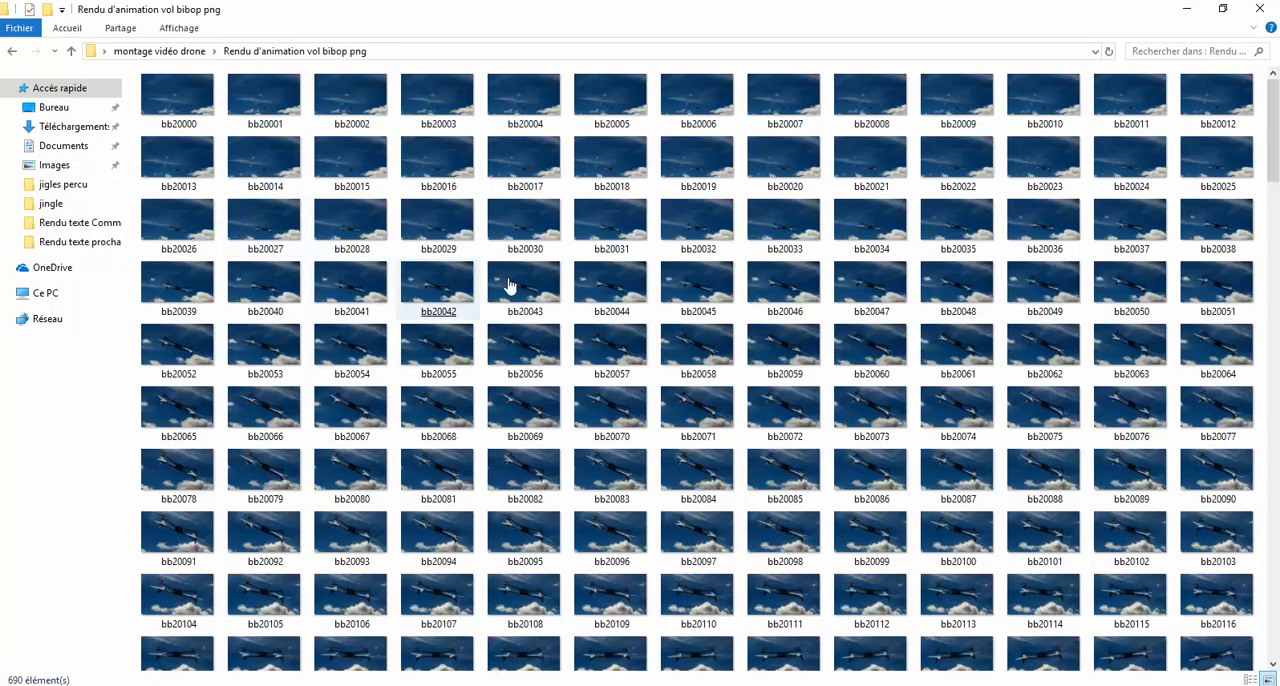
click(600, 434)
scroll(627, 392, down, 5)
scroll(625, 392, down, 4)
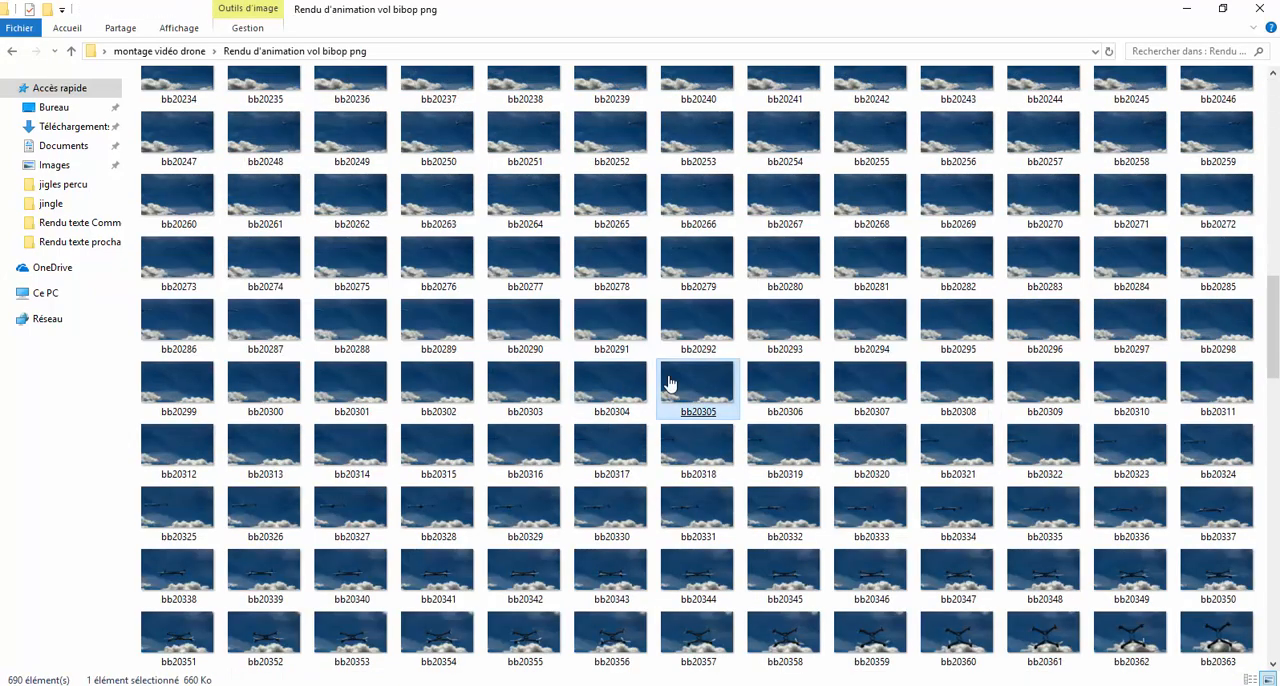
click(672, 398)
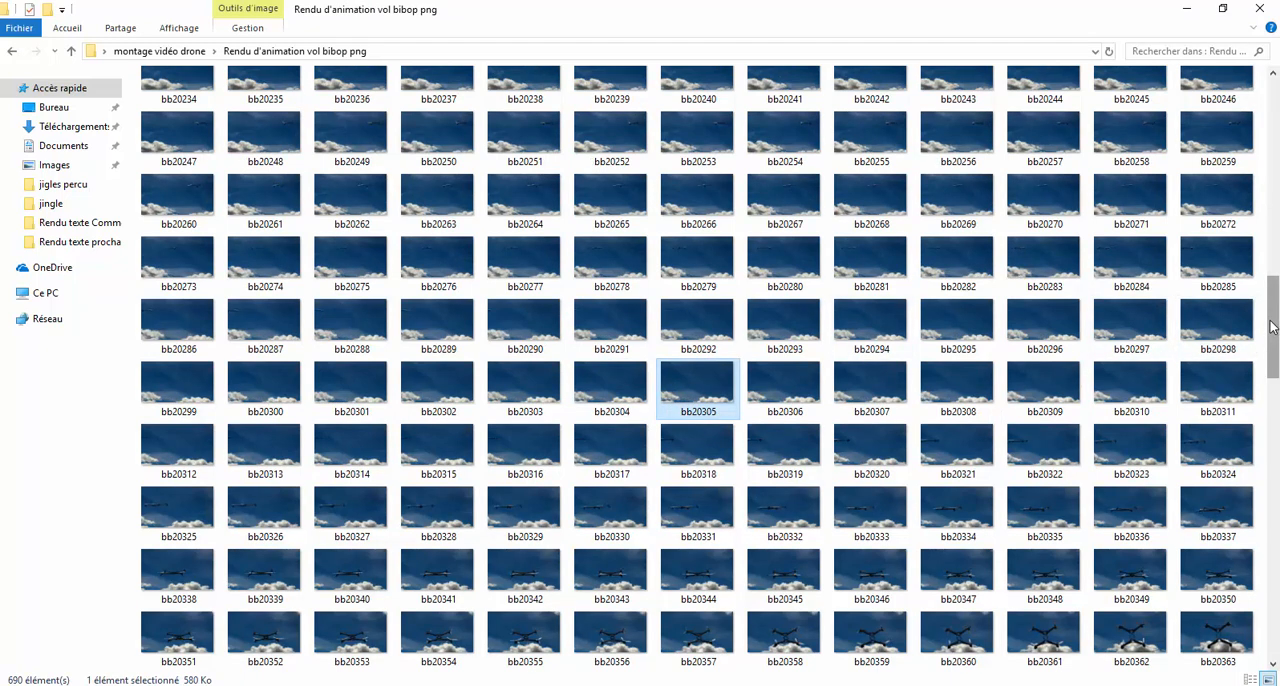
click(621, 462)
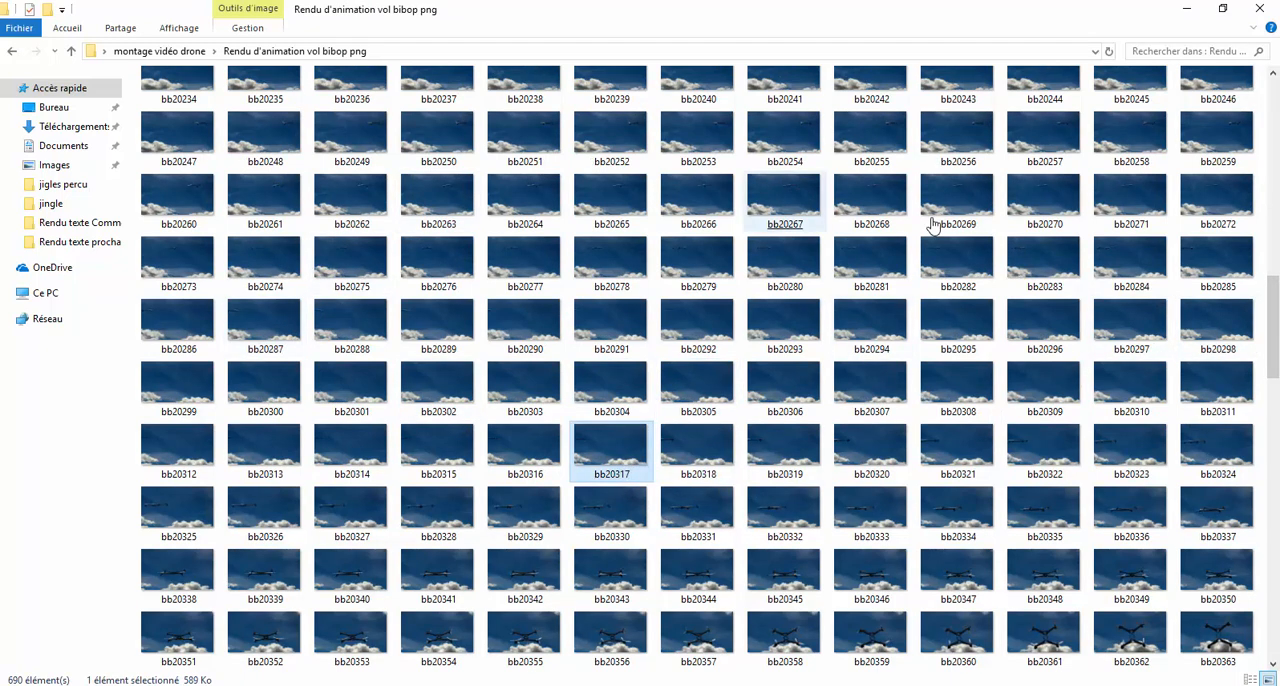
click(702, 272)
click(300, 197)
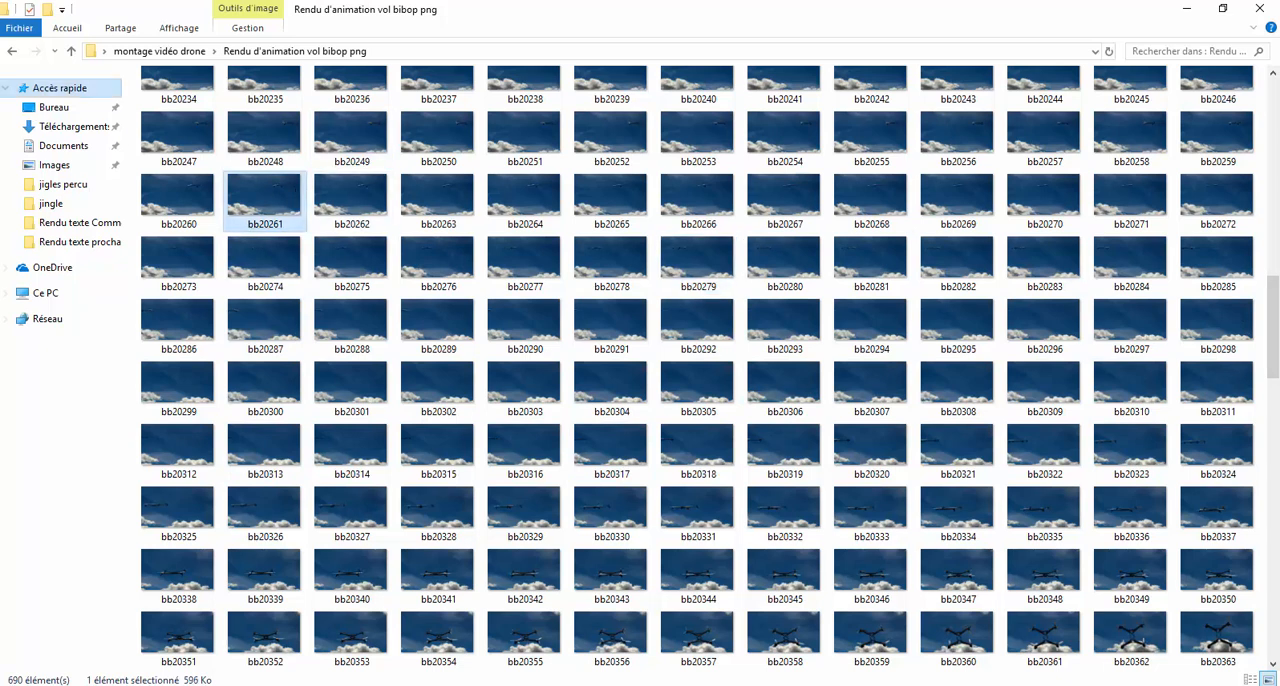
click(11, 52)
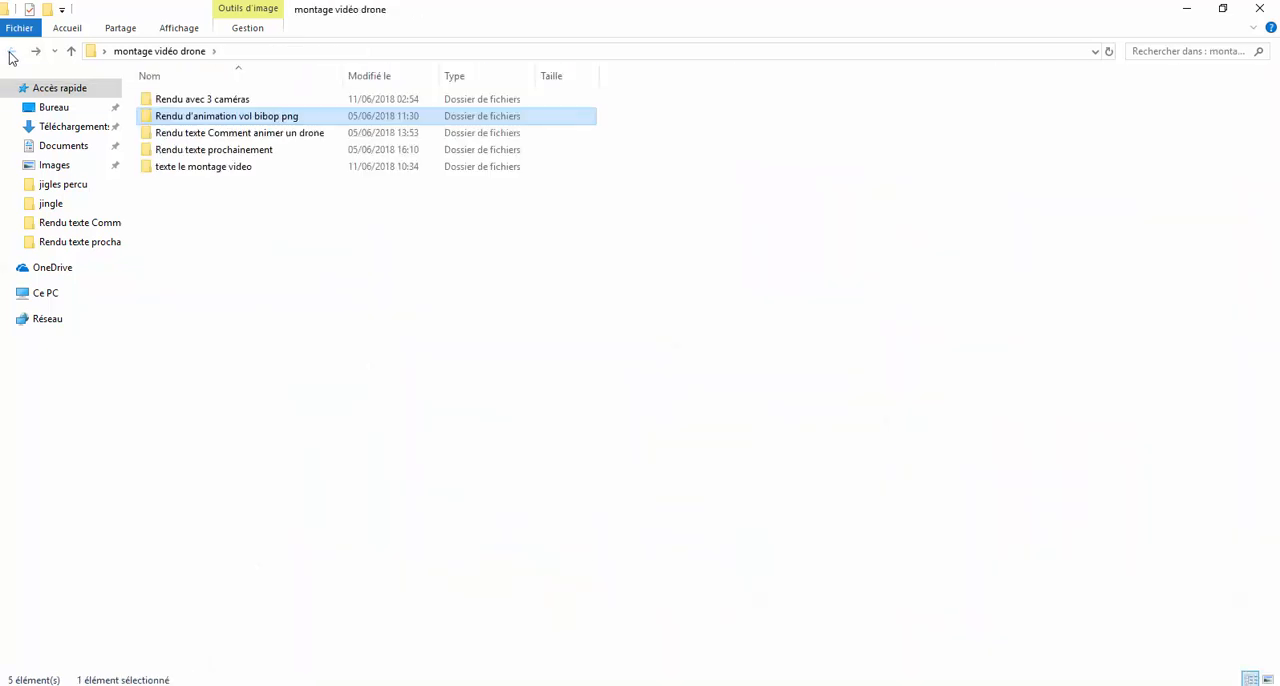
View the title image animer Q0026 from "Rendu texte Comment animer un drone", close it and return to the parent folder.
click(216, 136)
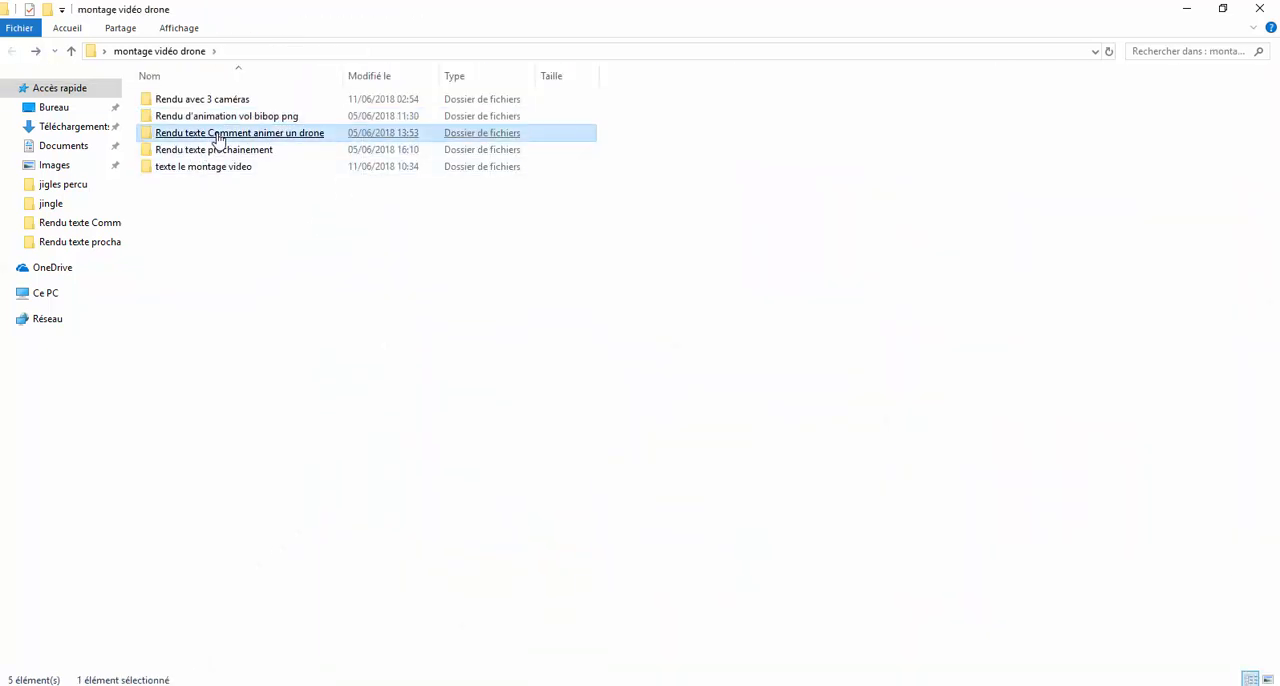
double_click(218, 138)
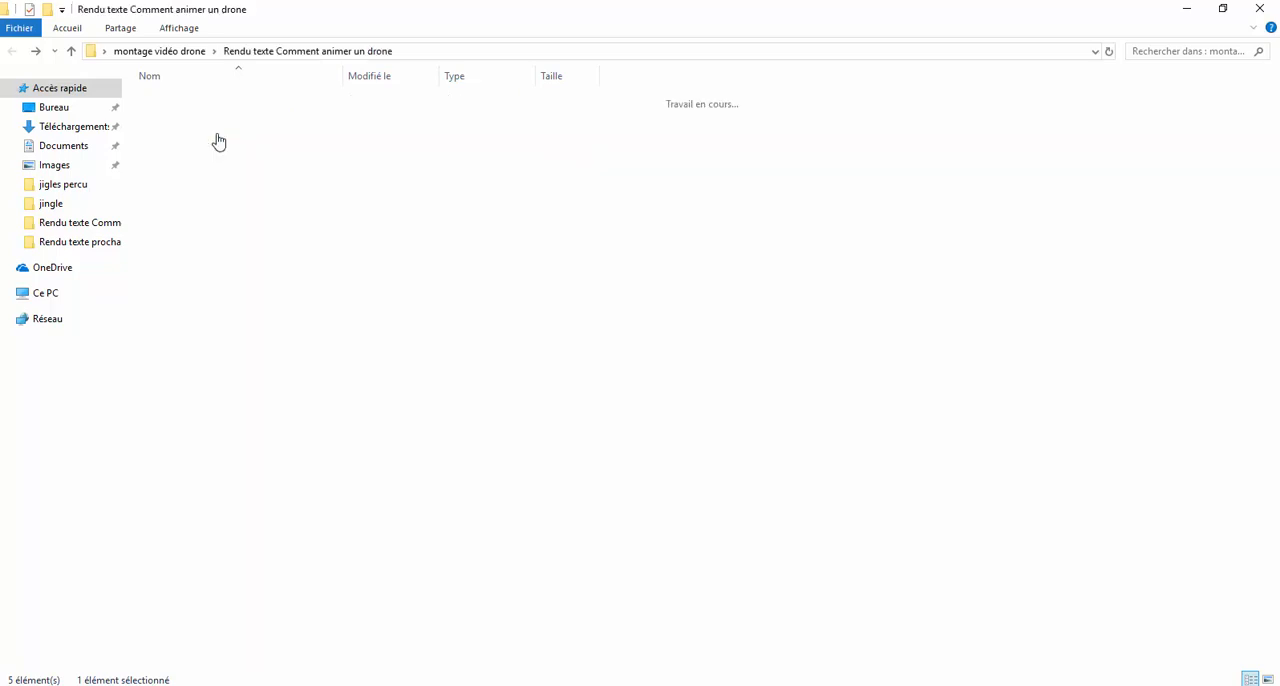
click(219, 141)
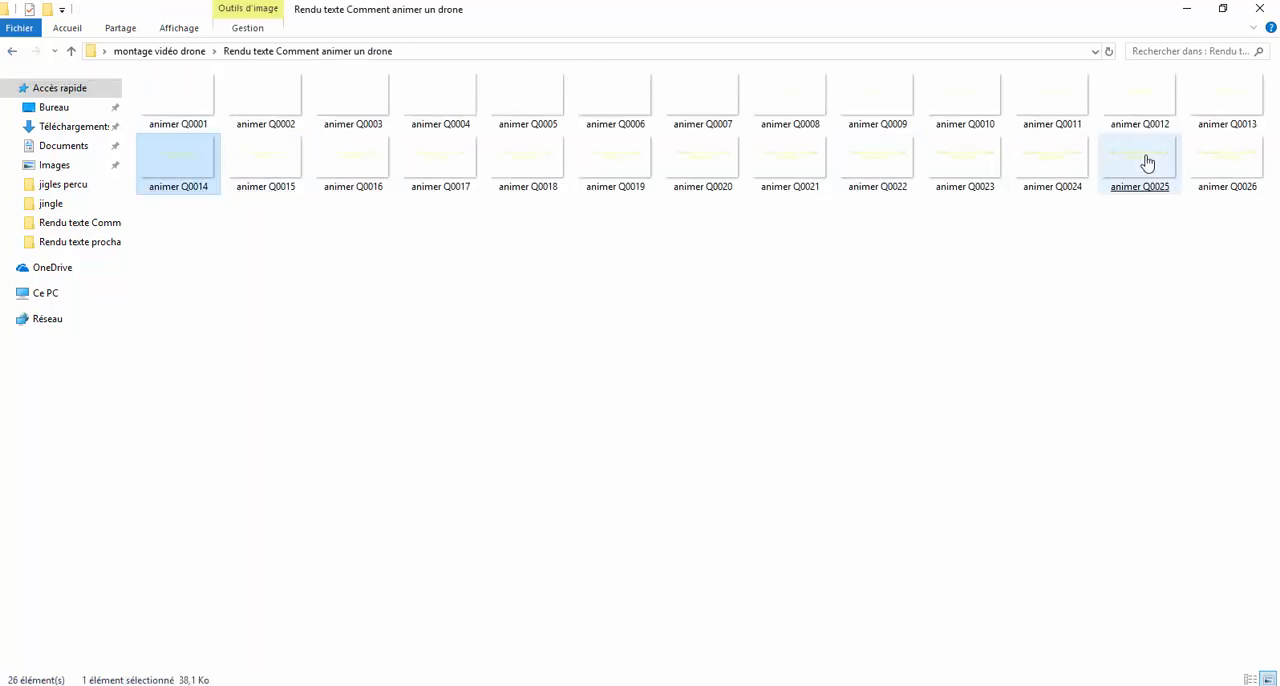
click(1217, 162)
click(1217, 162)
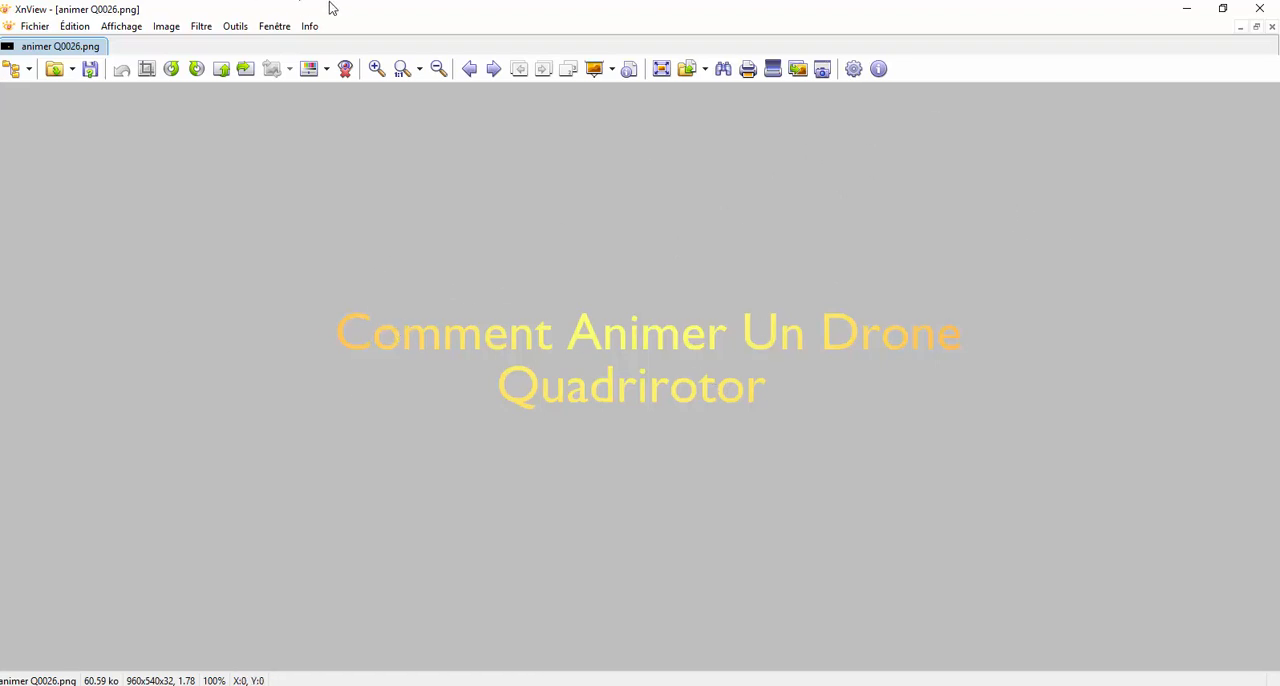
click(1260, 10)
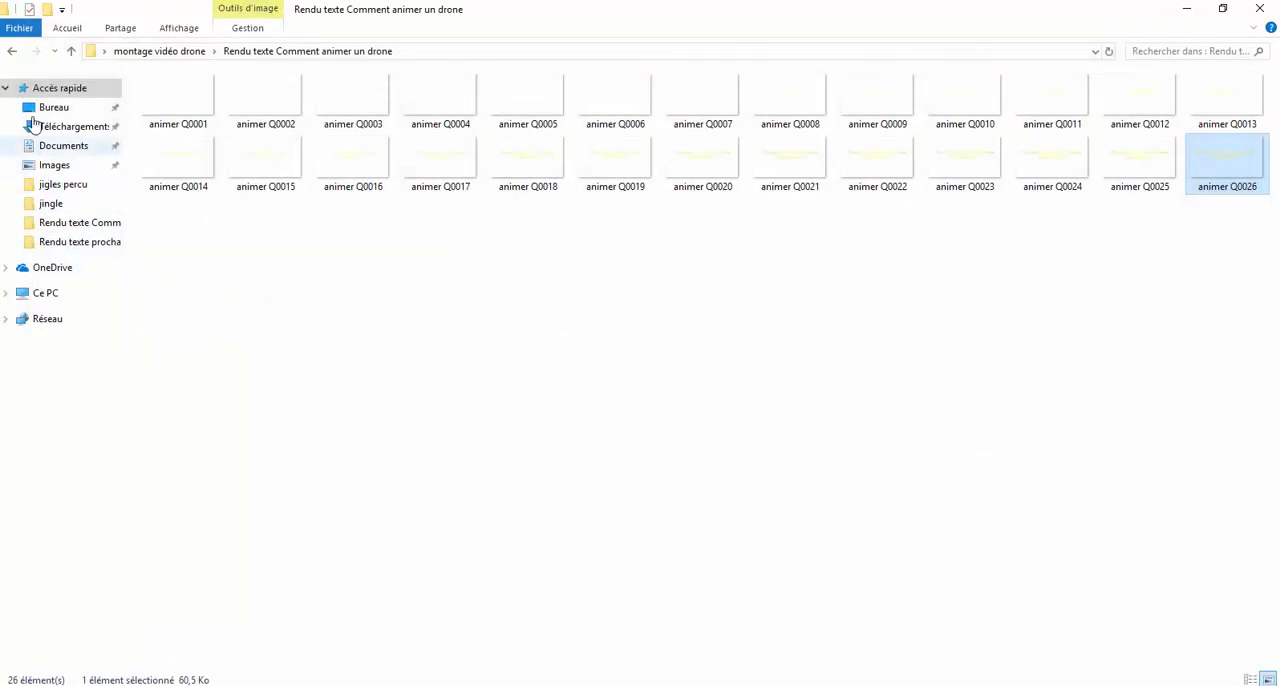
click(12, 51)
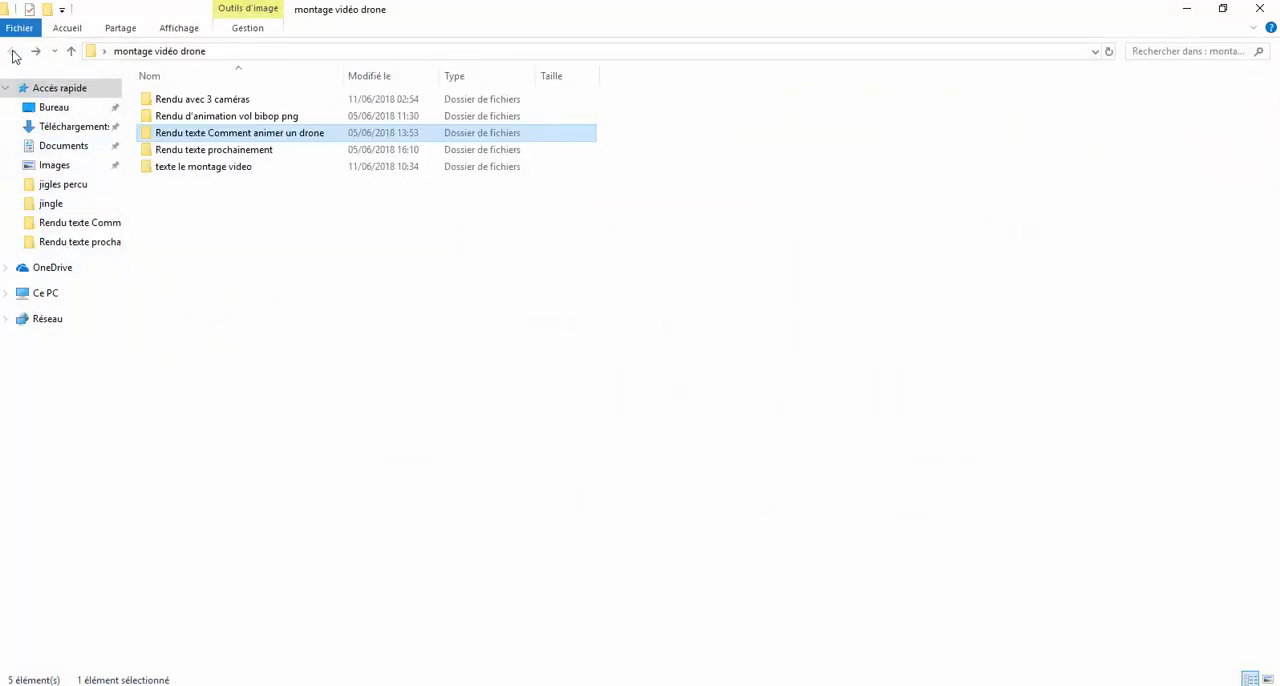
View the title image text 20025 from "Rendu texte prochainement", close it and return to the parent folder.
click(204, 151)
double_click(204, 151)
click(206, 157)
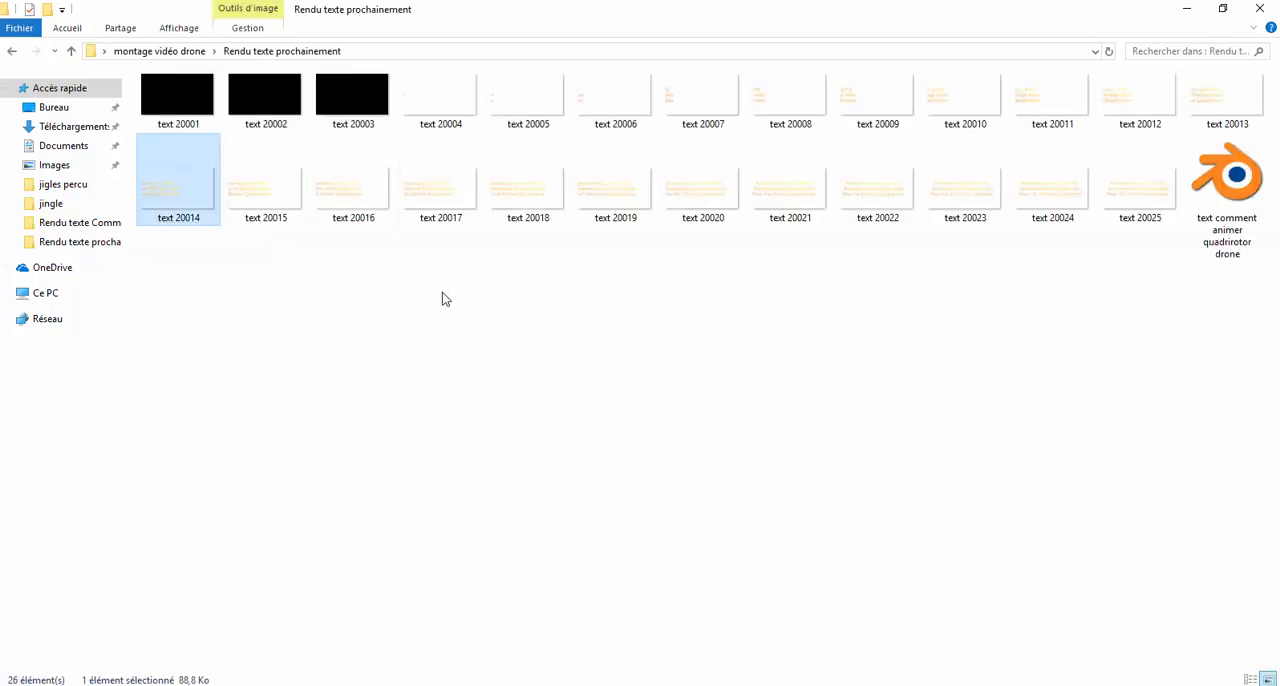
double_click(1149, 180)
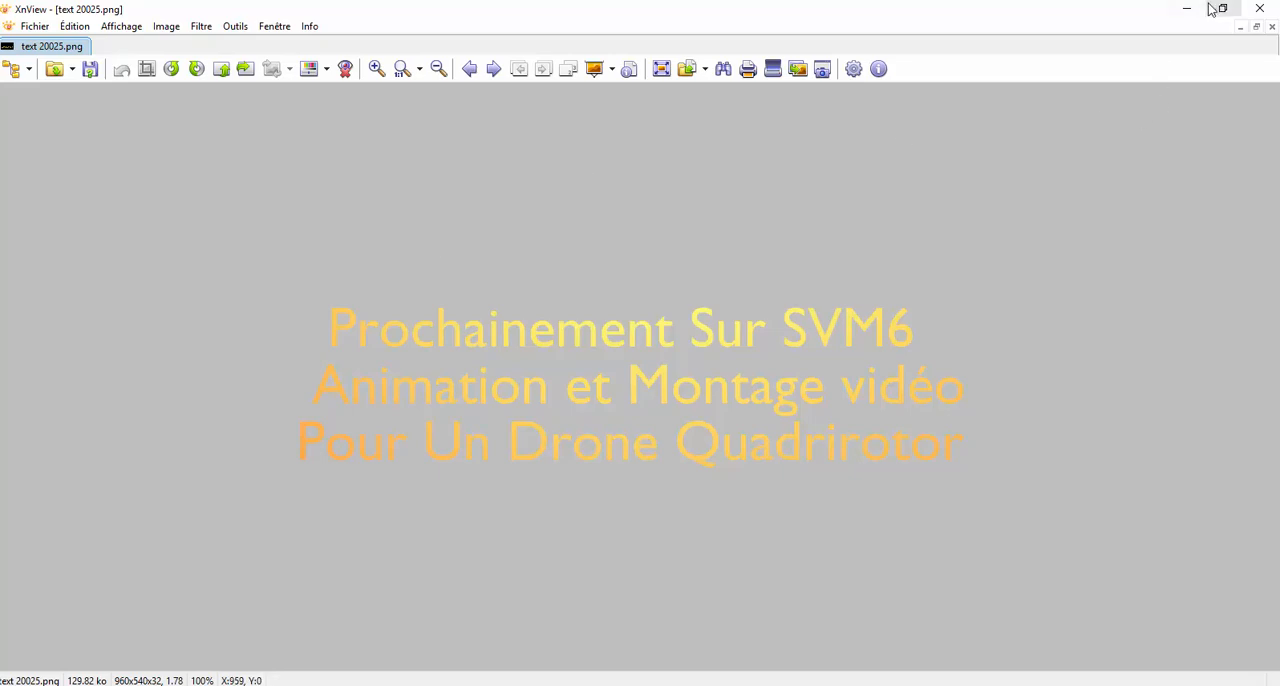
click(1260, 8)
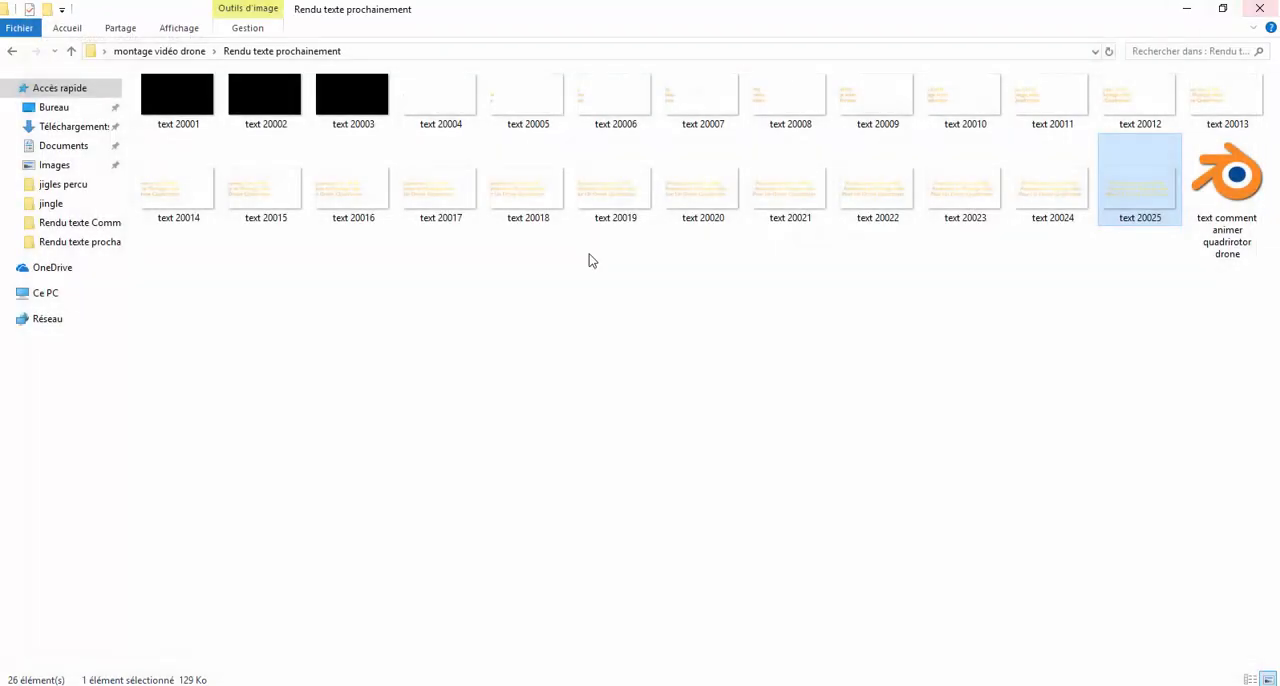
click(10, 52)
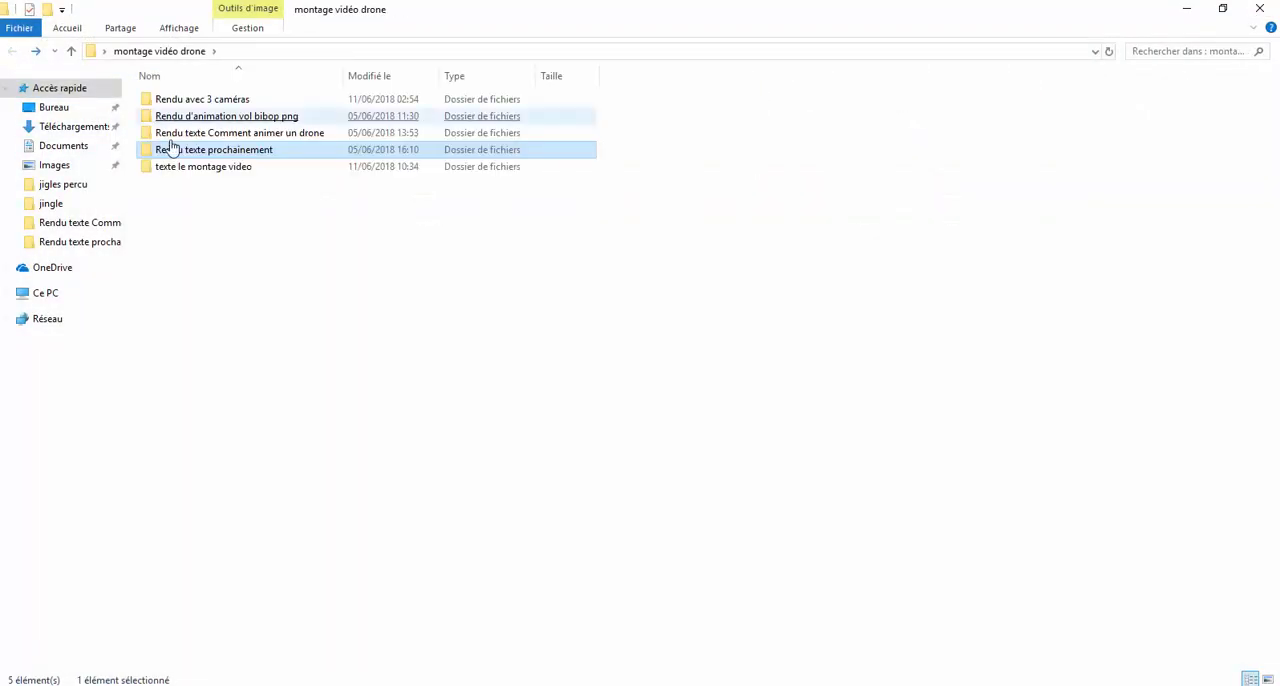
Open the "texte le montage video" folder and view the title image text montage video0020.
click(189, 170)
double_click(189, 170)
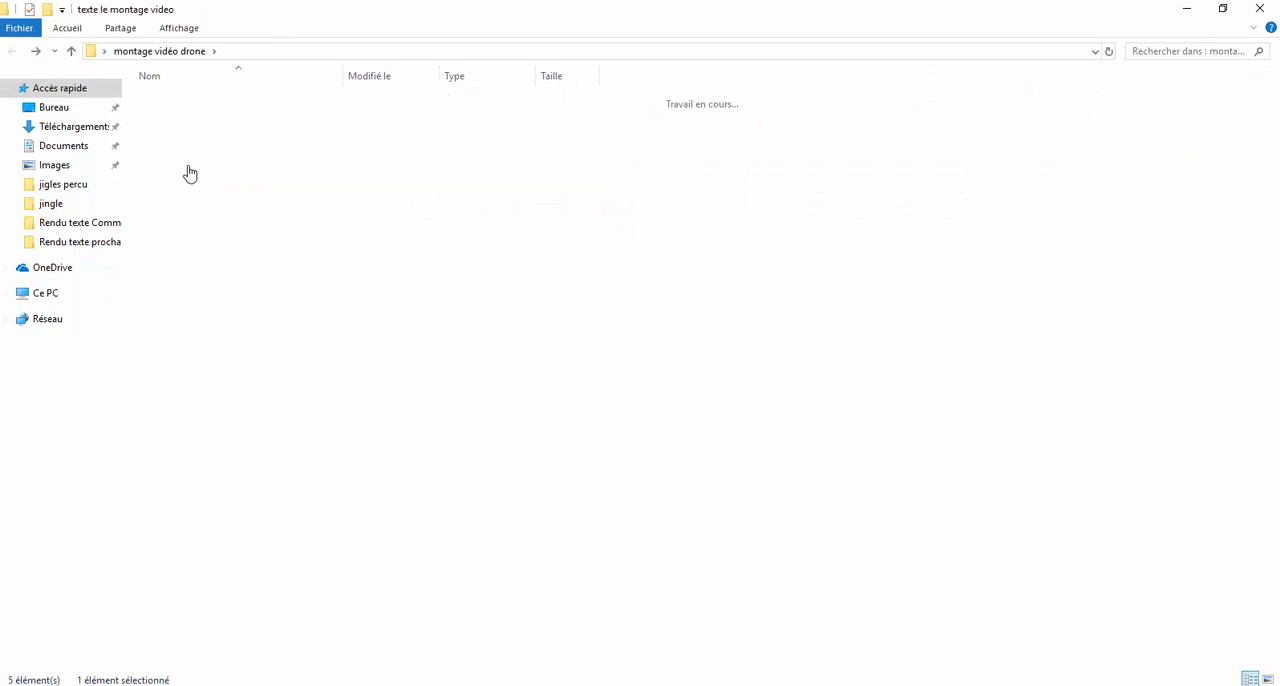
click(880, 214)
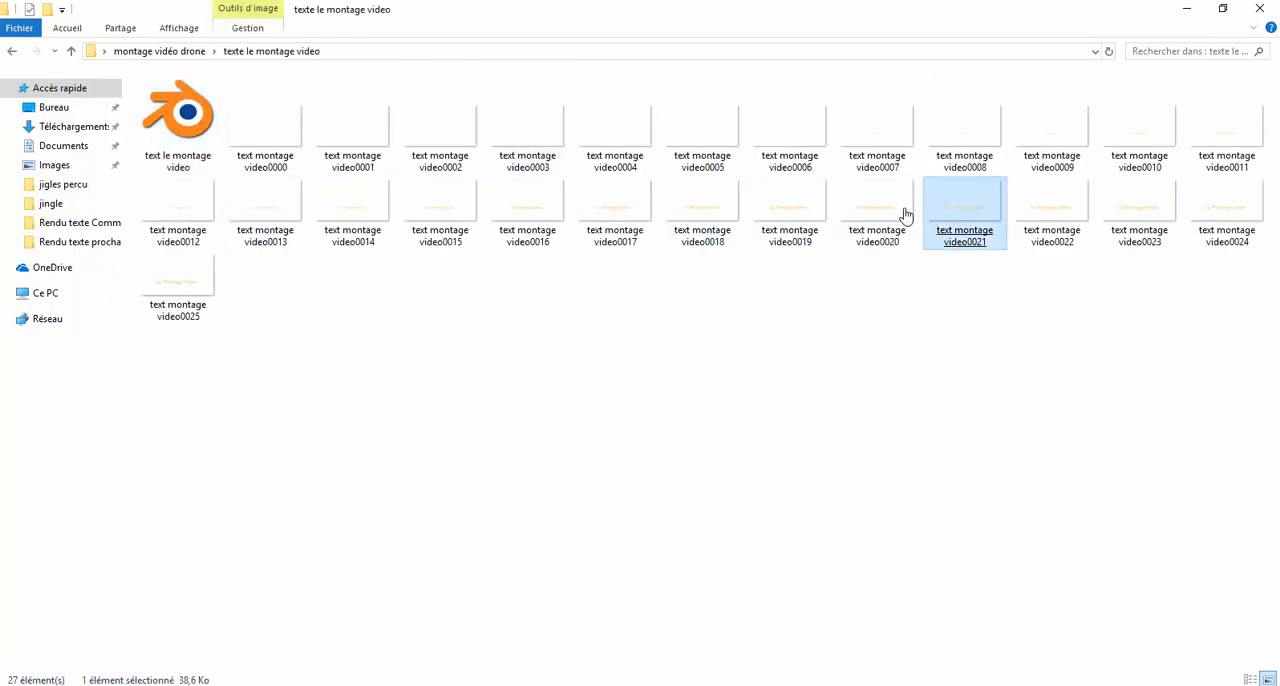
double_click(905, 215)
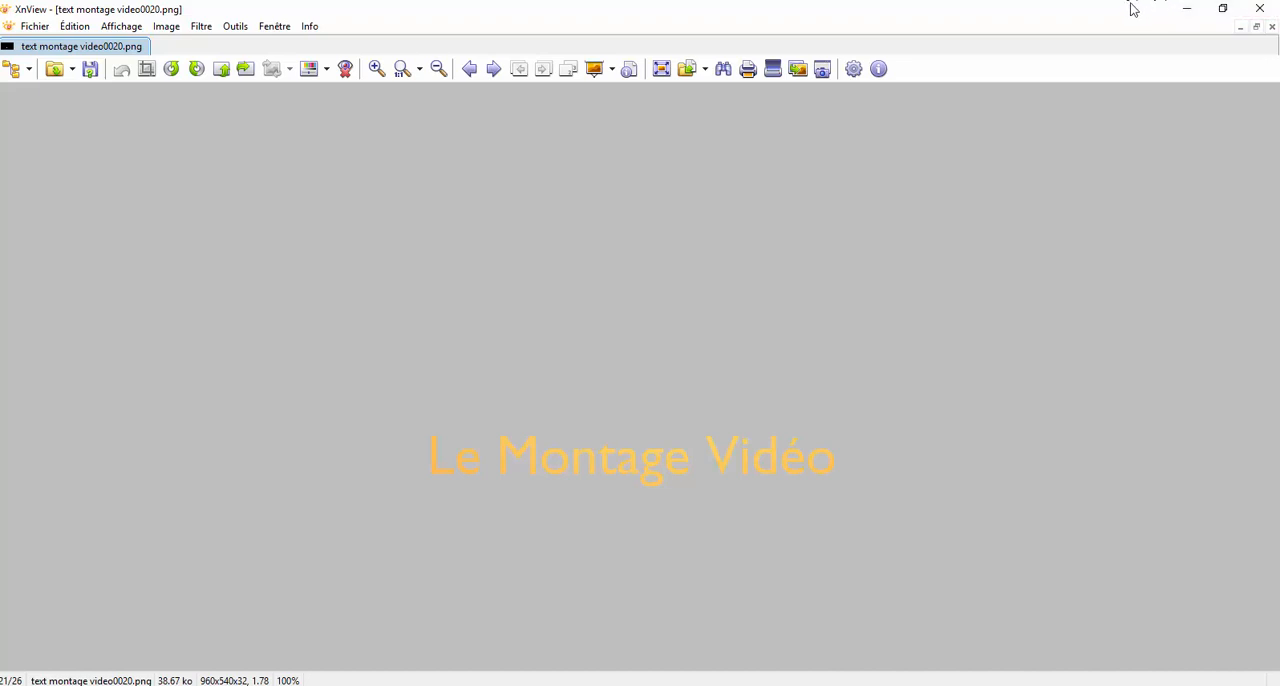
Close the title image and return to the "montage vidéo drone" folder.
click(1259, 10)
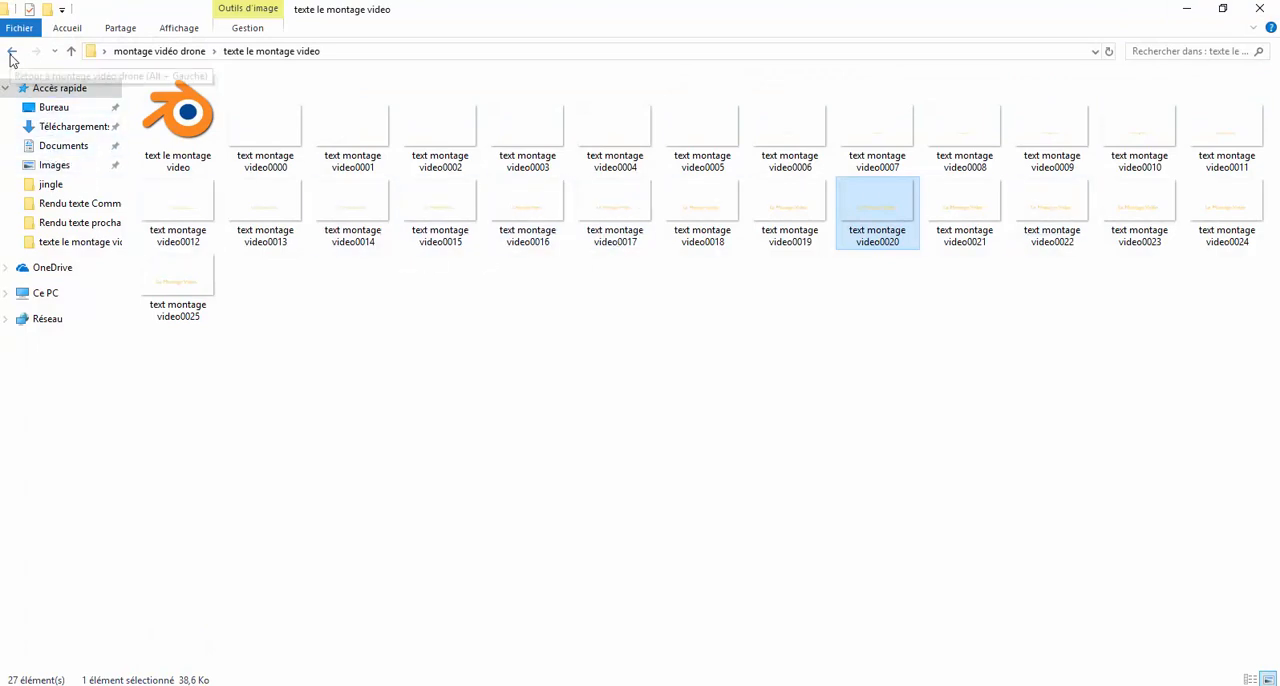
click(12, 51)
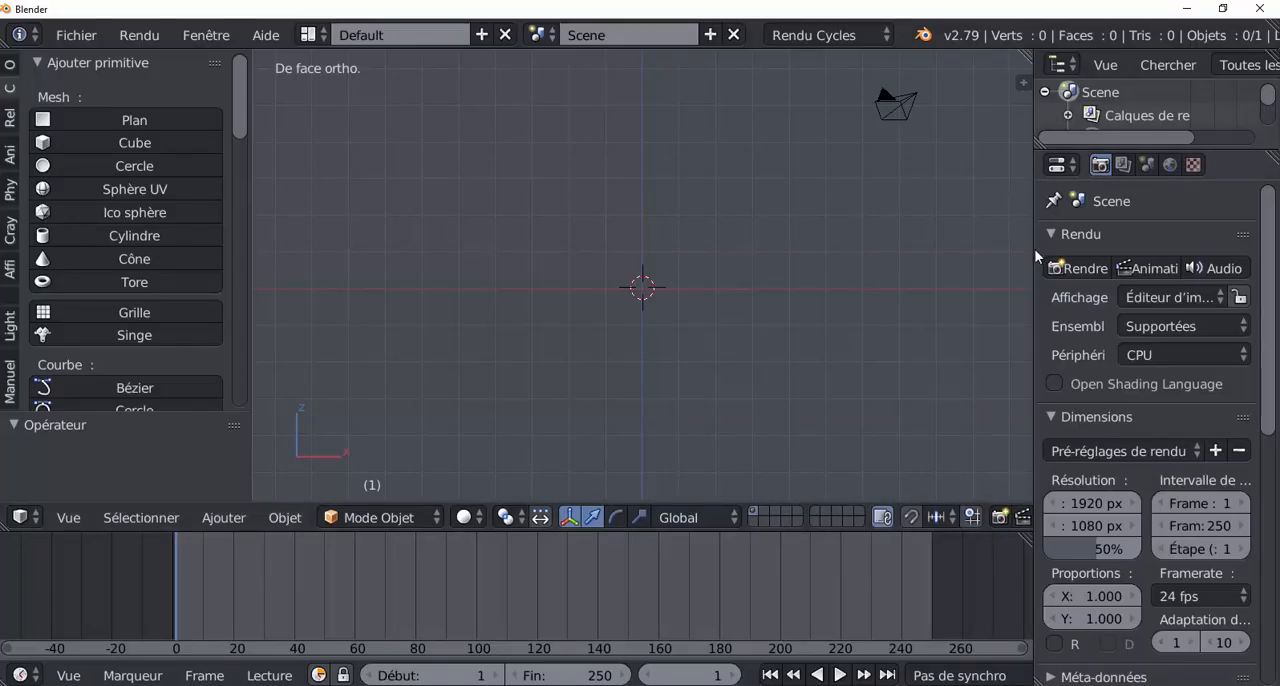
In Blender, widen the render properties area and set the frame range to start at 0 and end at 220.
drag(1034, 258, 827, 244)
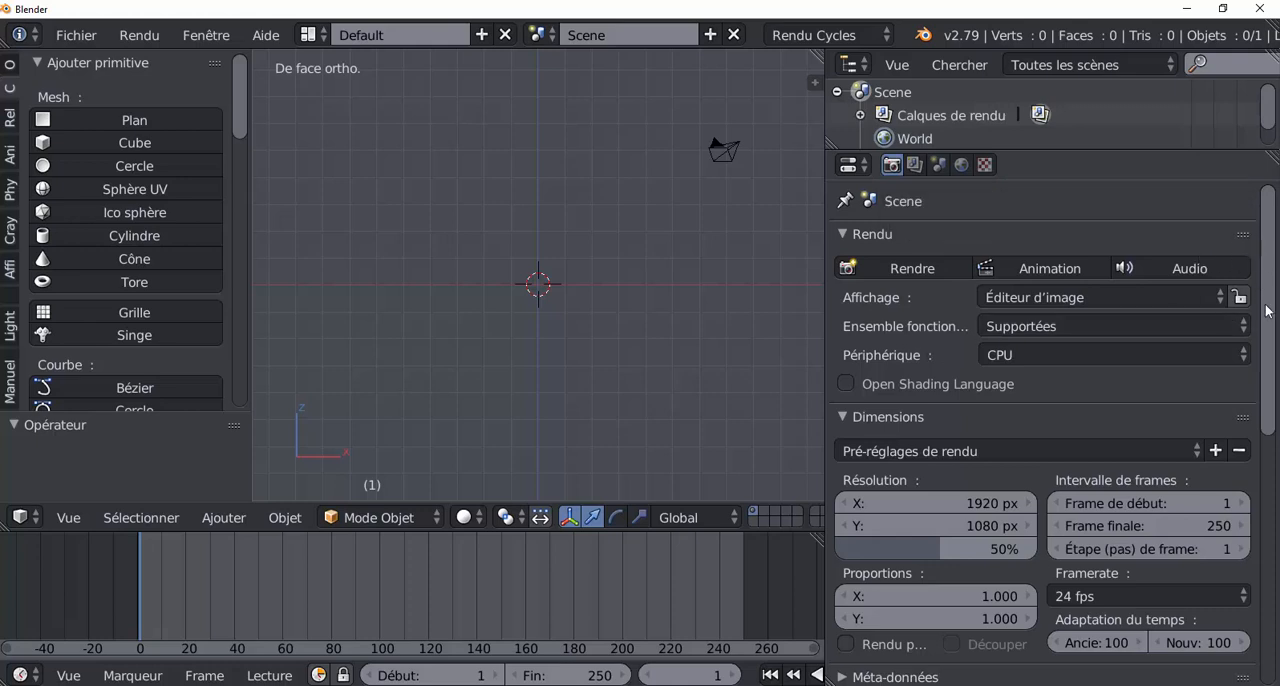
drag(1271, 294, 1270, 392)
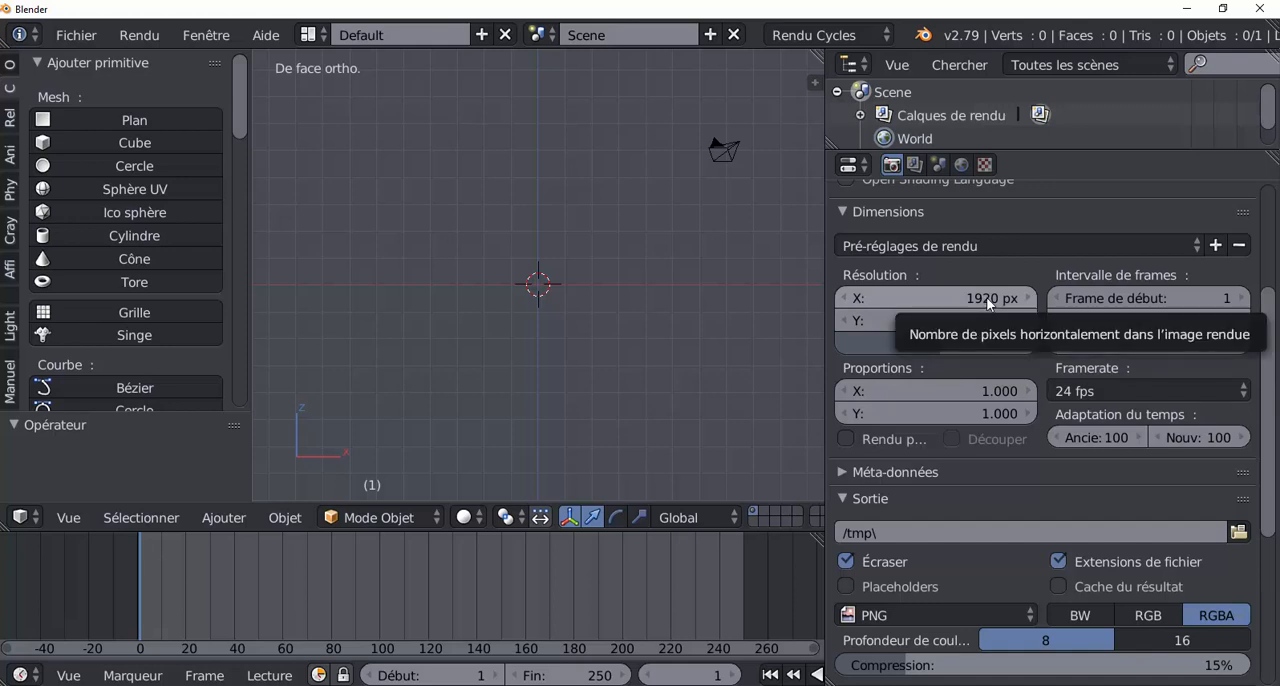
mouse_move(965, 343)
mouse_down()
mouse_move(1050, 343)
mouse_move(903, 343)
mouse_move(1001, 343)
mouse_move(936, 343)
mouse_move(952, 343)
mouse_up()
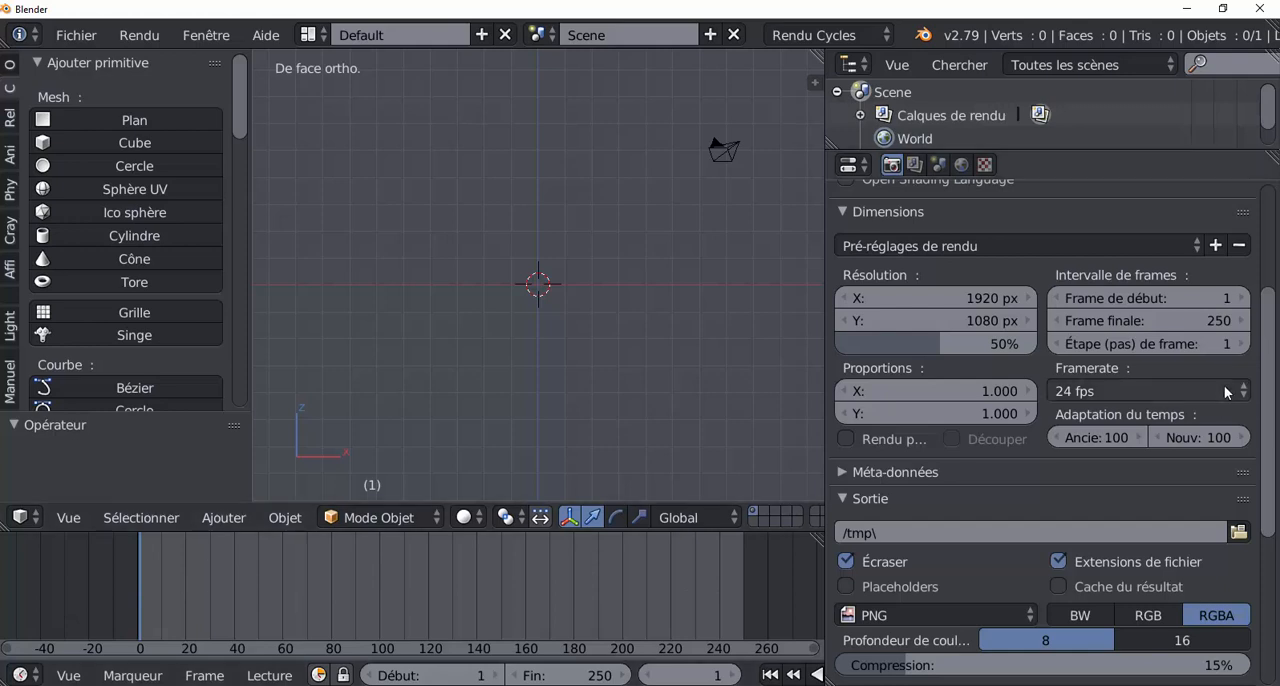
scroll(1263, 342, down, 1)
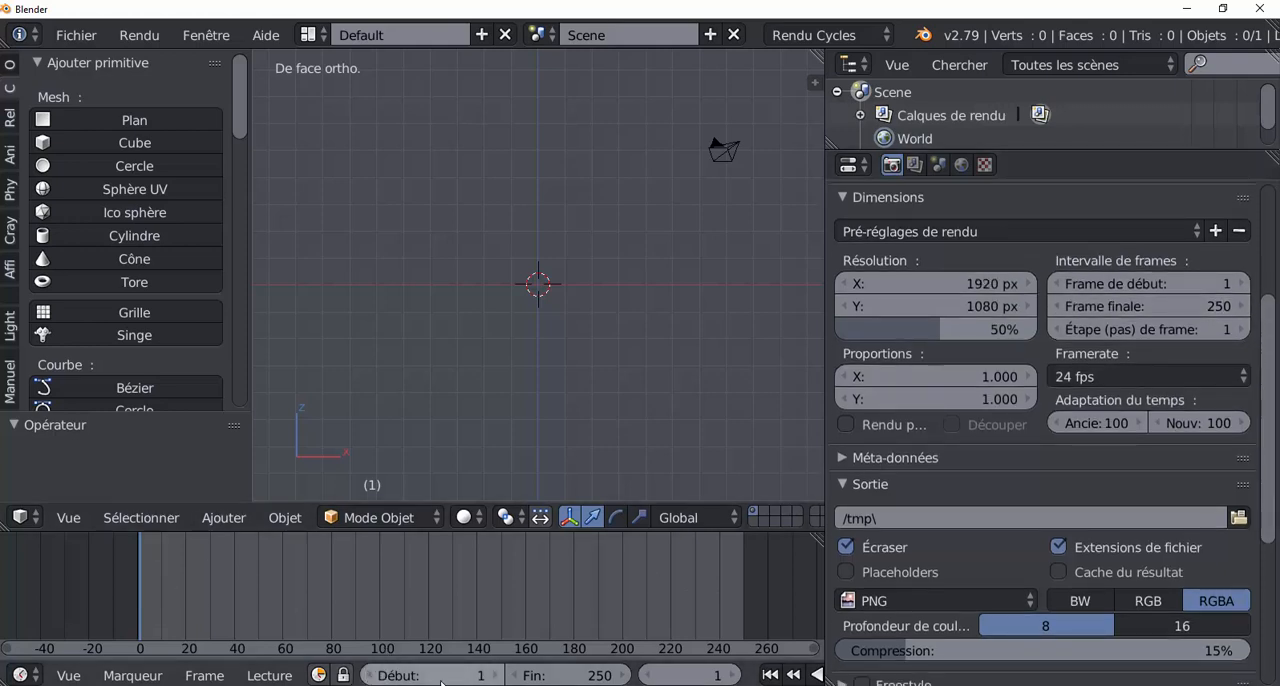
mouse_move(446, 676)
mouse_down()
mouse_move(509, 676)
mouse_move(445, 676)
mouse_up()
mouse_move(590, 676)
mouse_down()
mouse_move(620, 676)
mouse_move(444, 676)
mouse_move(645, 676)
mouse_move(620, 676)
mouse_up()
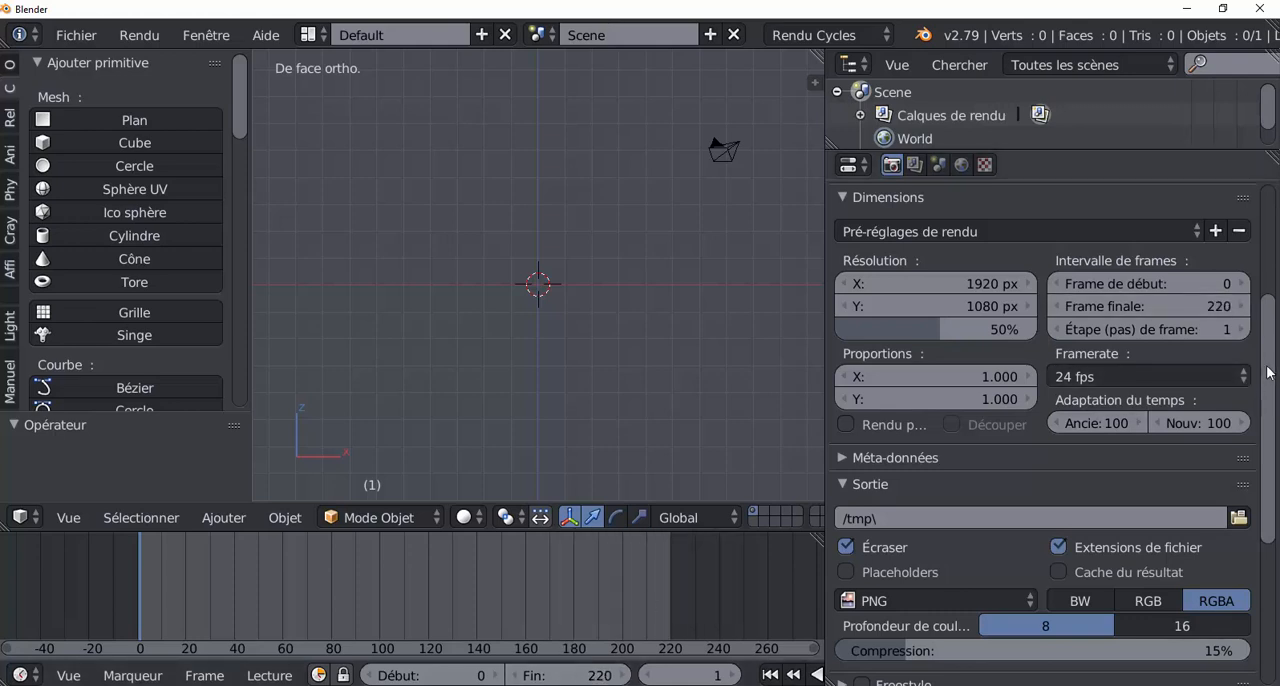
Choose PNG as the output file format from the available image and video formats.
scroll(1275, 405, down, 2)
scroll(1275, 405, down, 1)
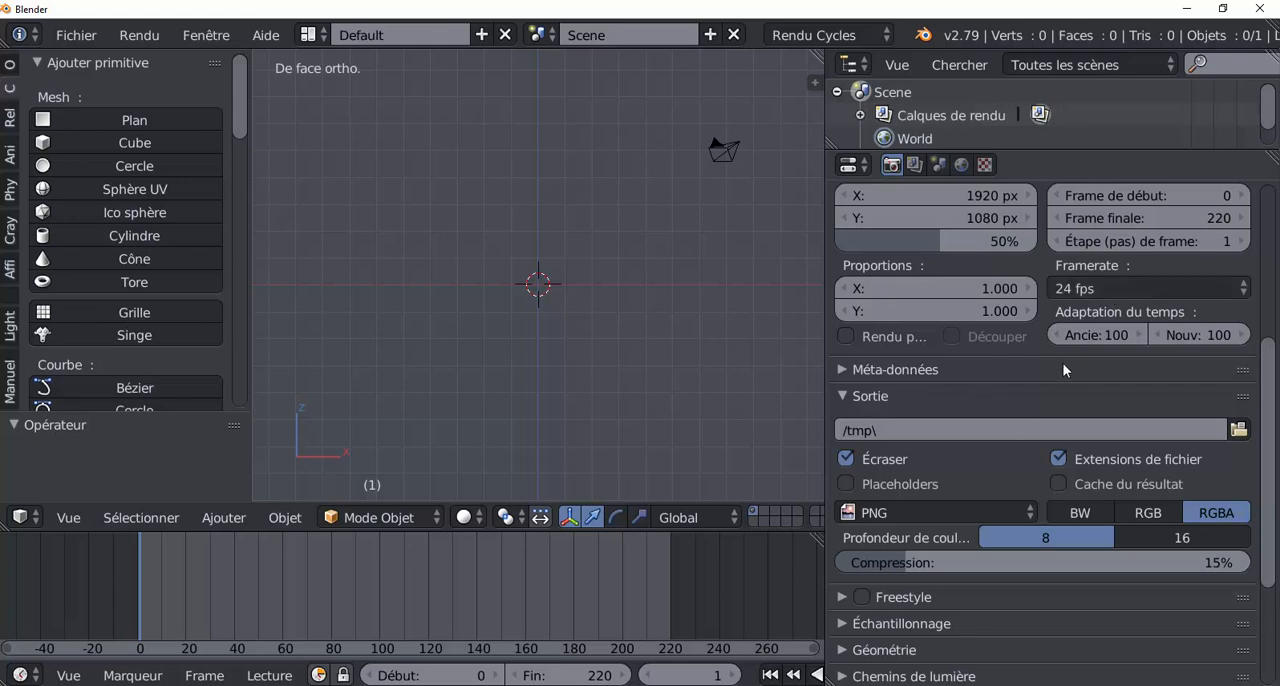
scroll(1026, 391, down, 4)
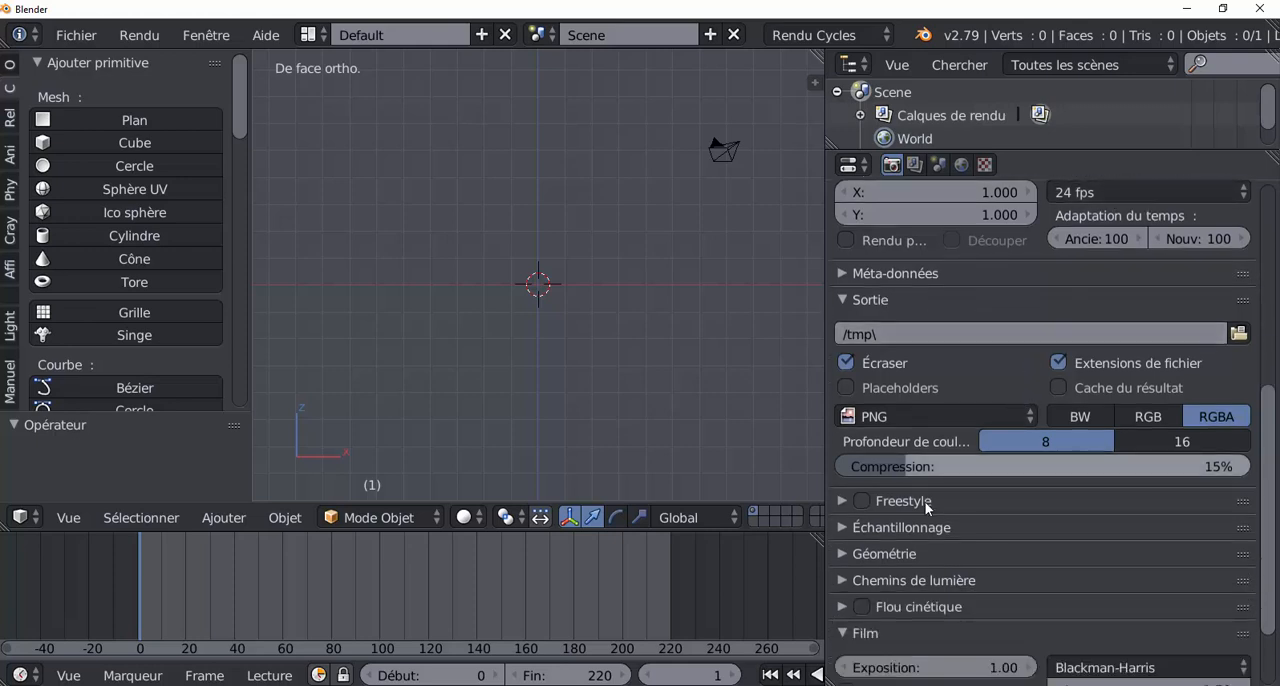
scroll(1107, 515, down, 4)
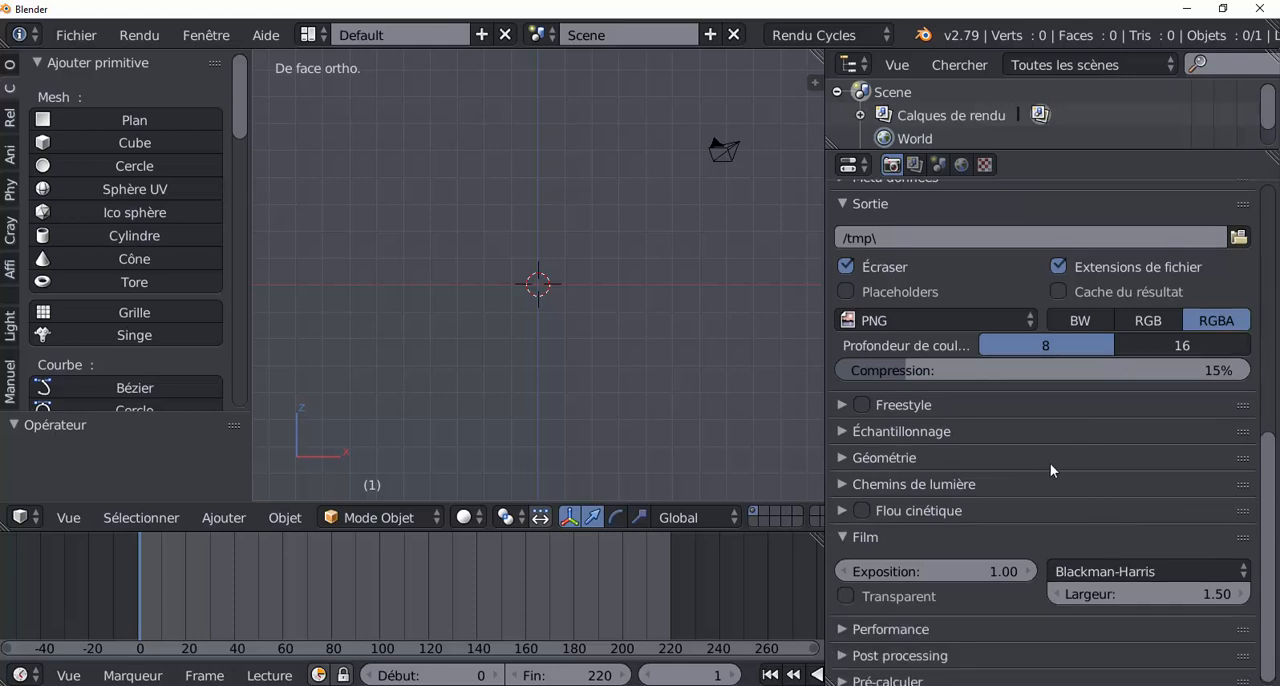
click(904, 319)
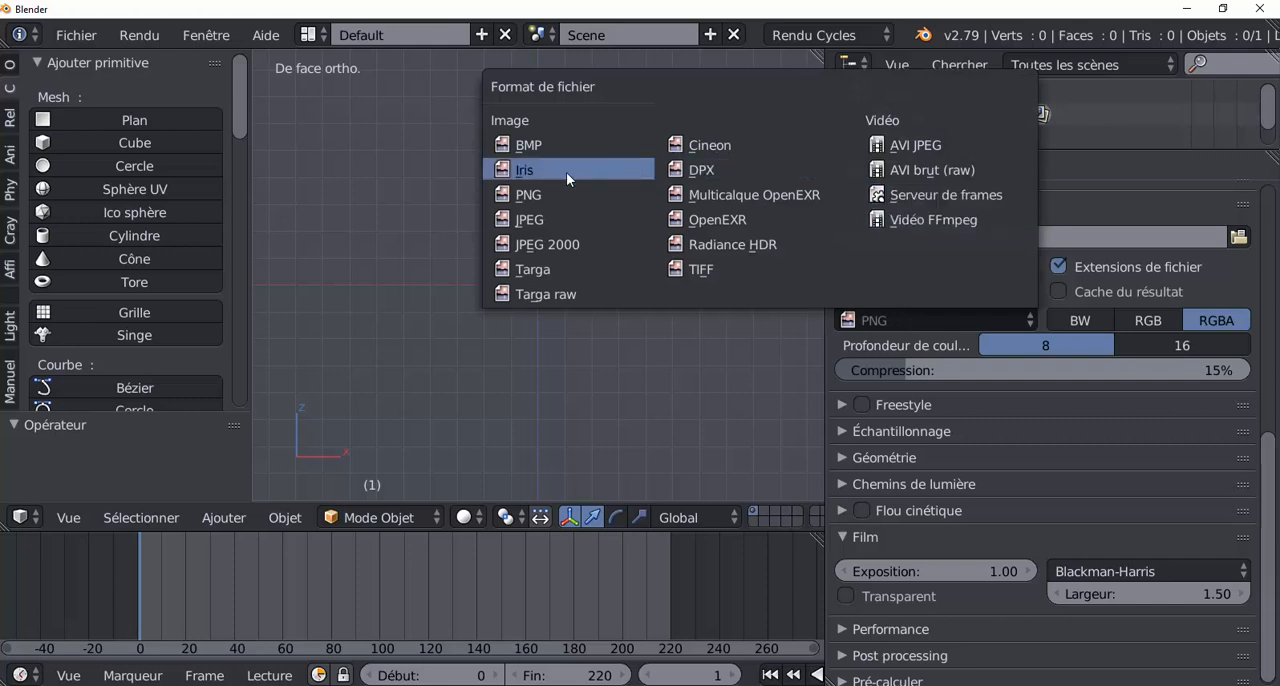
key(Escape)
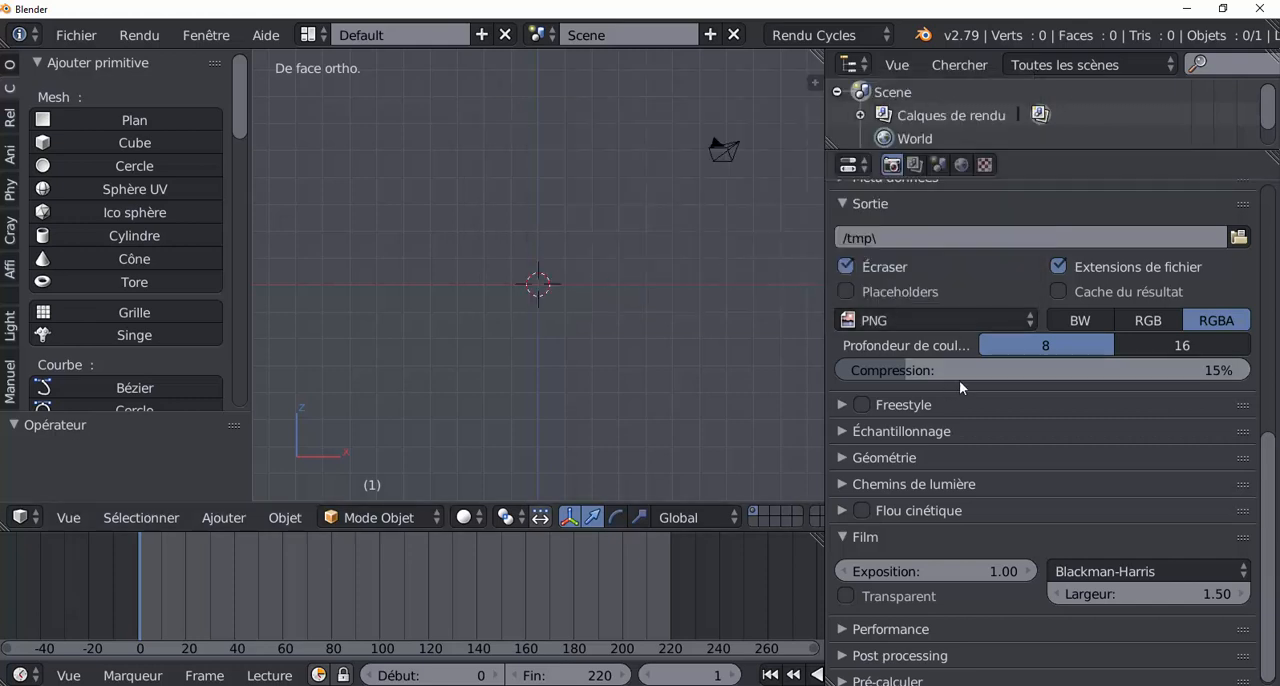
click(930, 317)
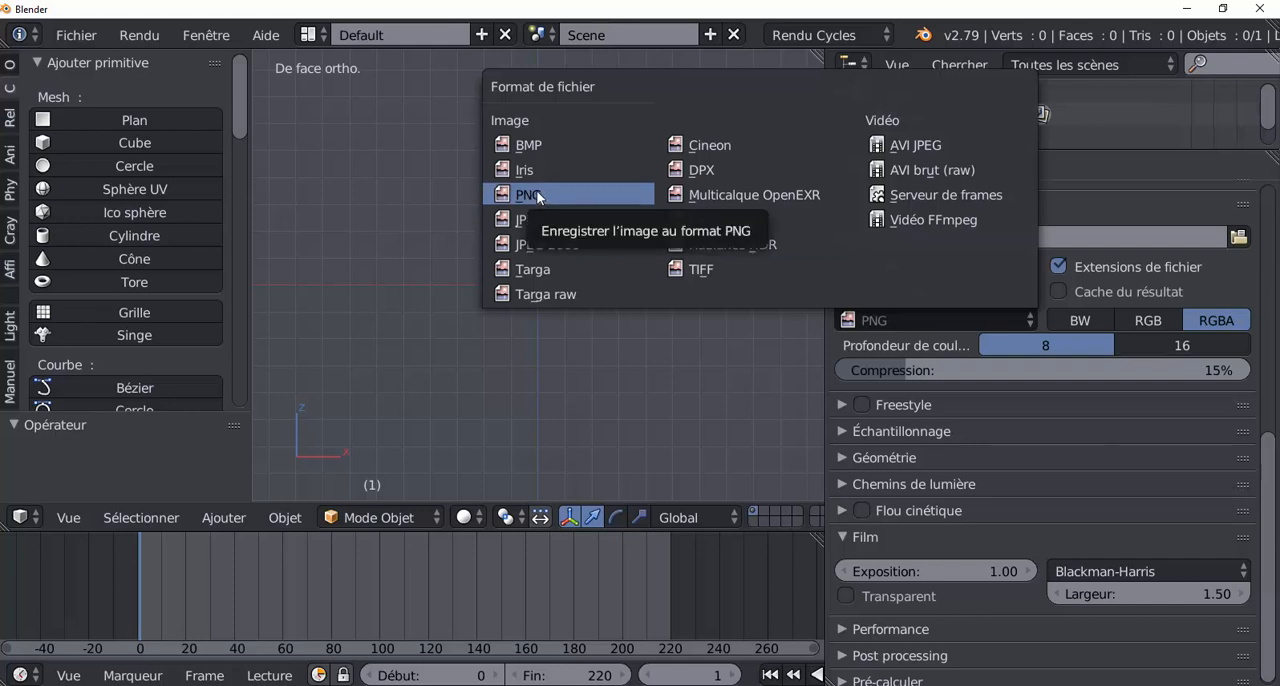
click(633, 192)
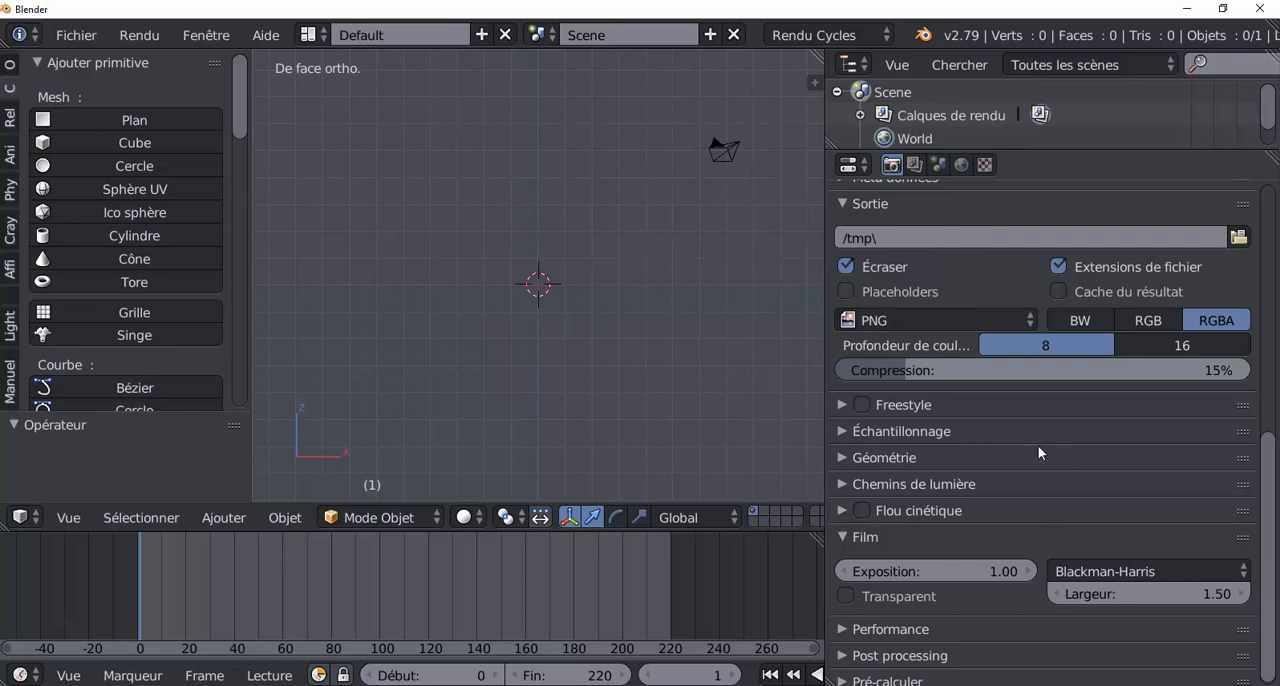
Examine the render properties, from the Film and output settings back up to the dimensions and render options.
scroll(1031, 443, down, 1)
scroll(955, 478, up, 2)
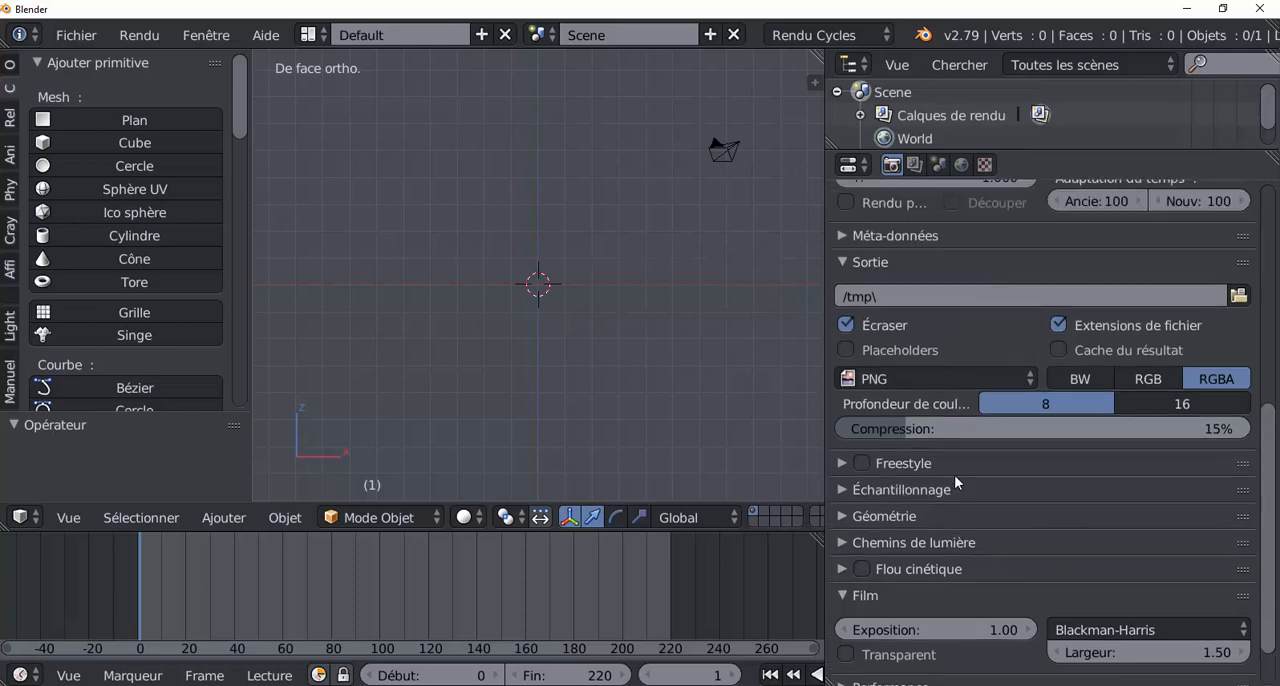
scroll(980, 472, down, 2)
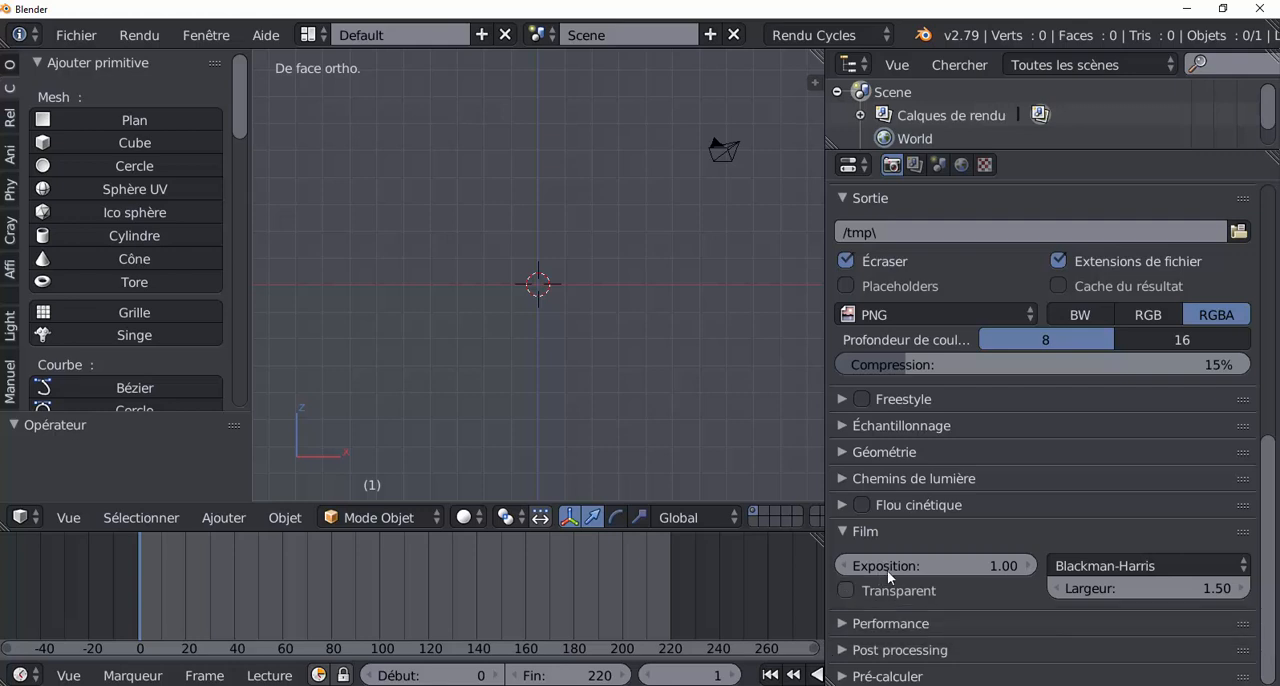
scroll(1272, 541, up, 1)
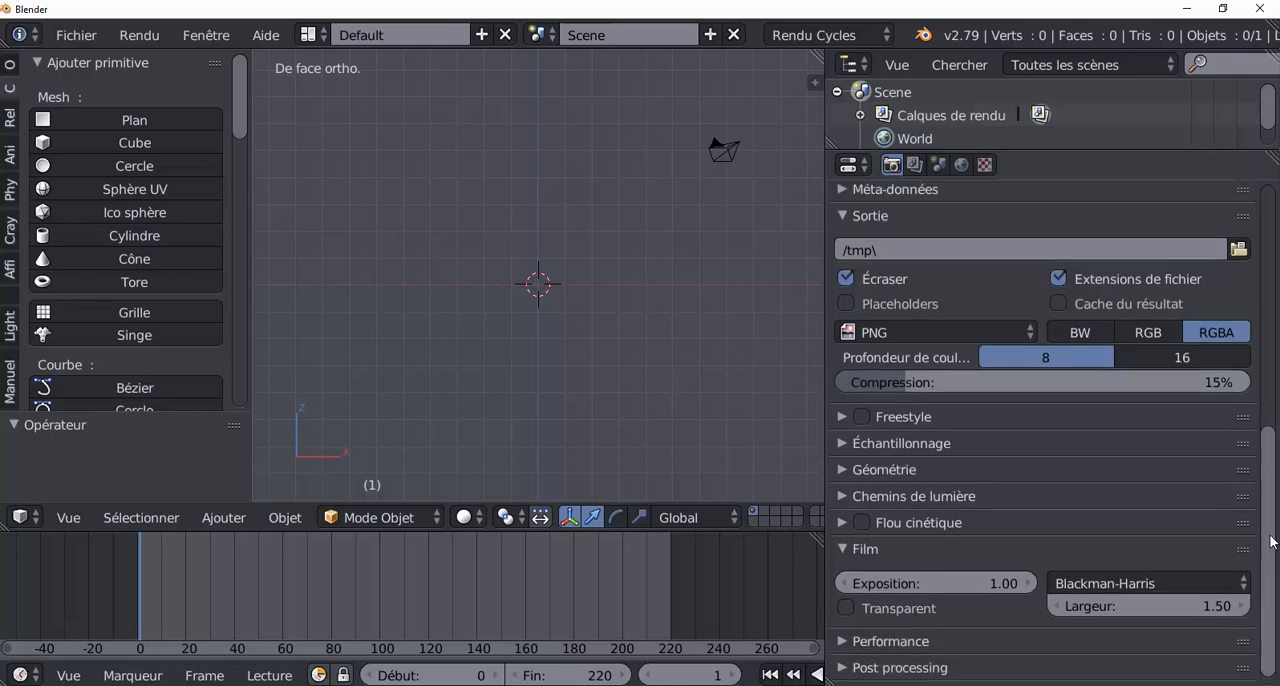
drag(1272, 541, 1279, 452)
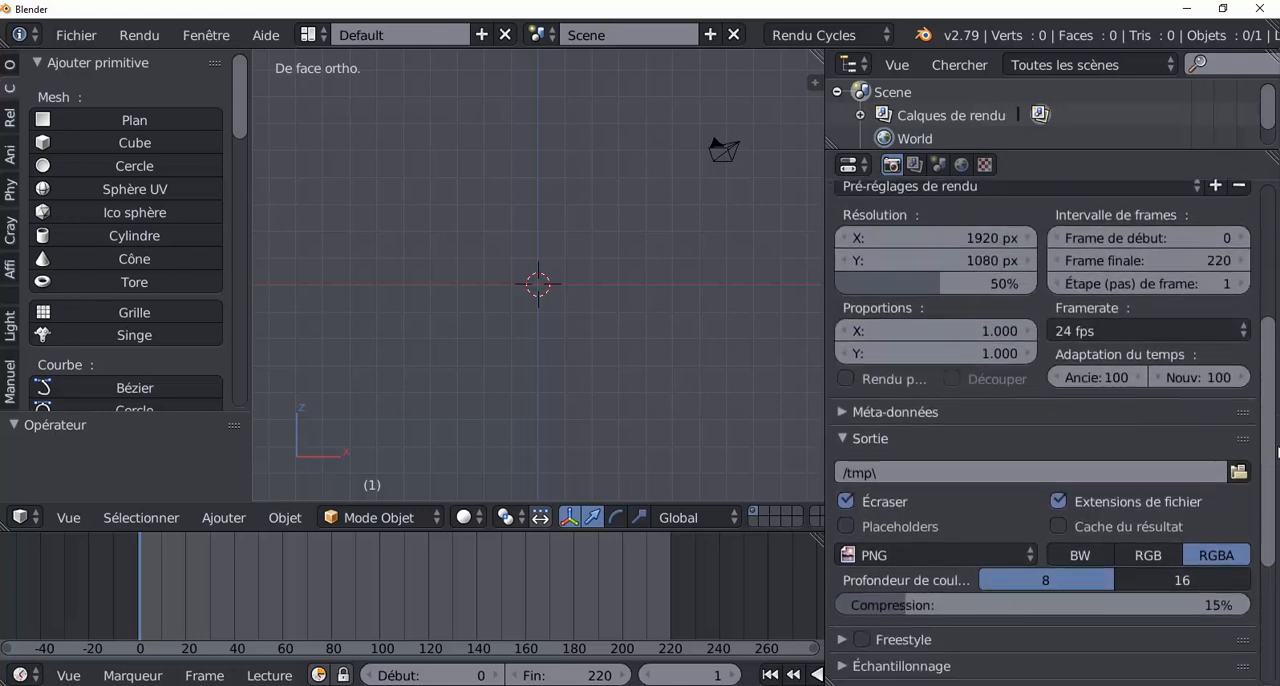
scroll(529, 372, up, 3)
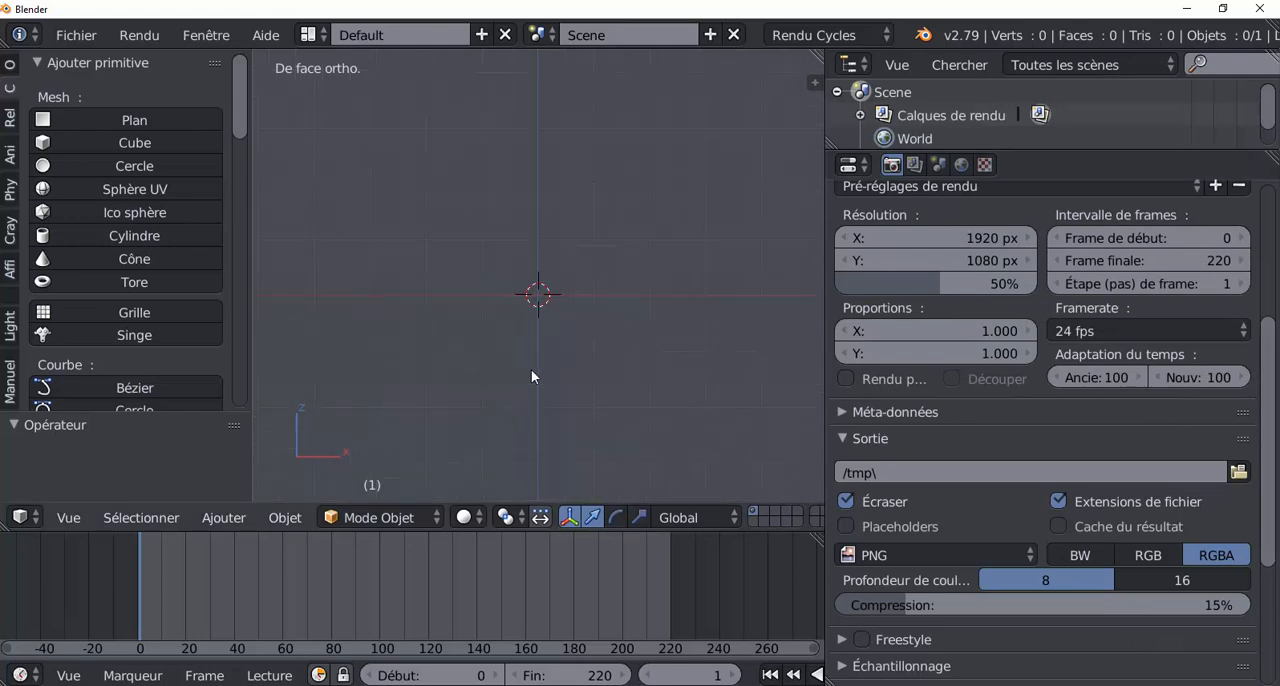
scroll(531, 371, down, 2)
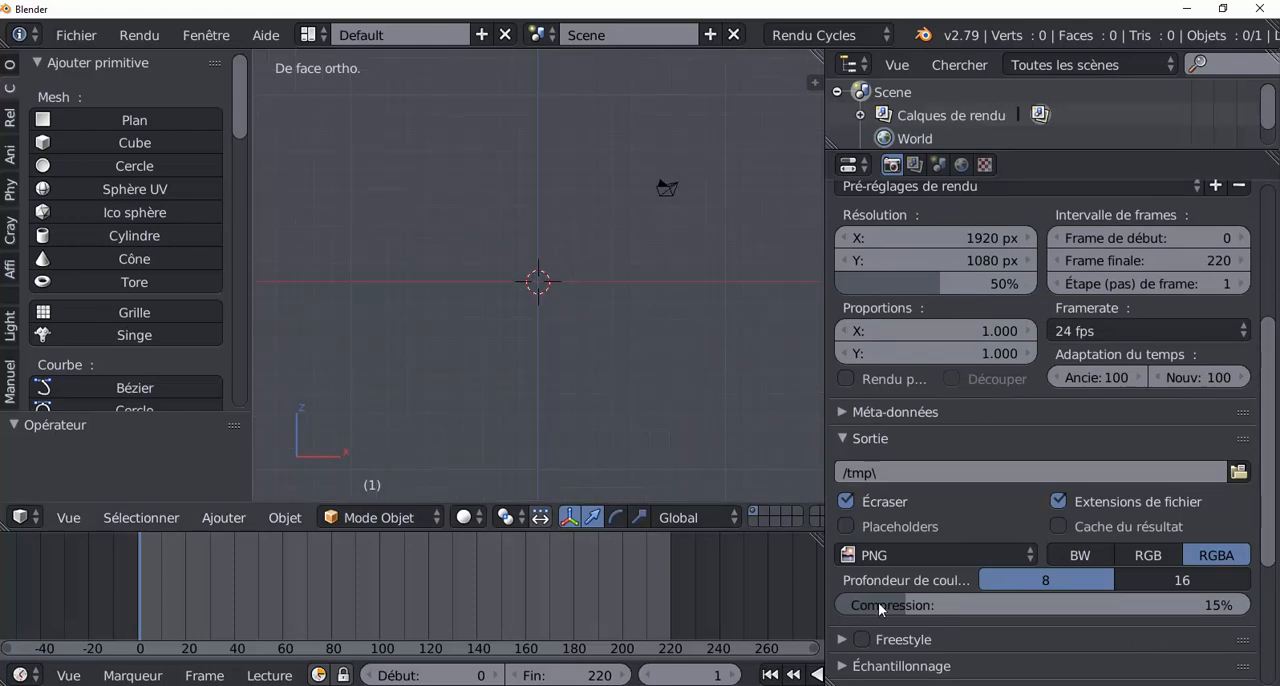
scroll(880, 610, down, 4)
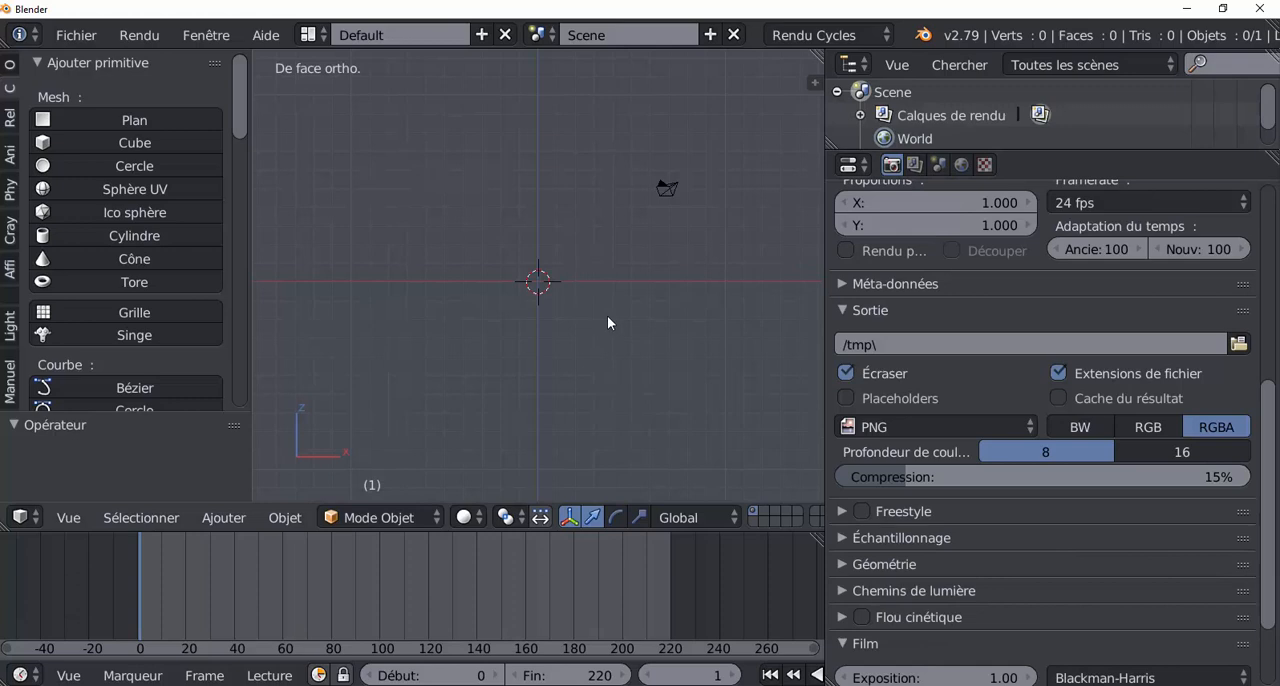
scroll(1263, 480, down, 4)
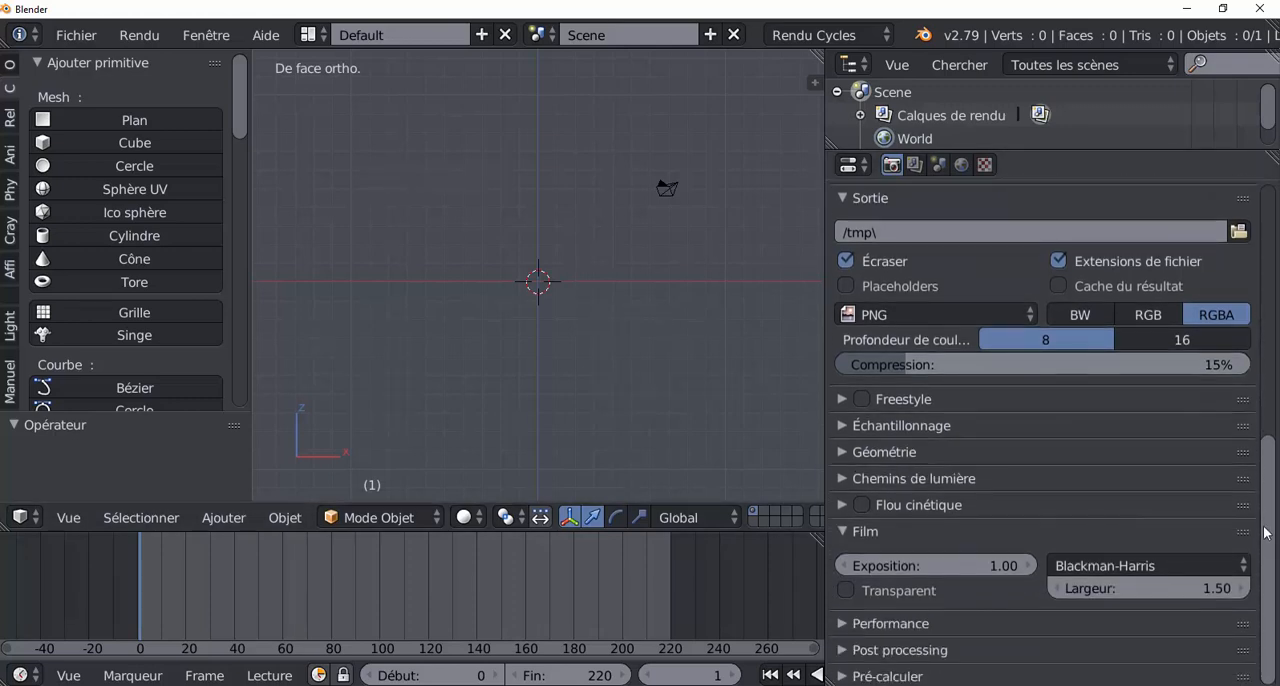
scroll(1266, 480, up, 4)
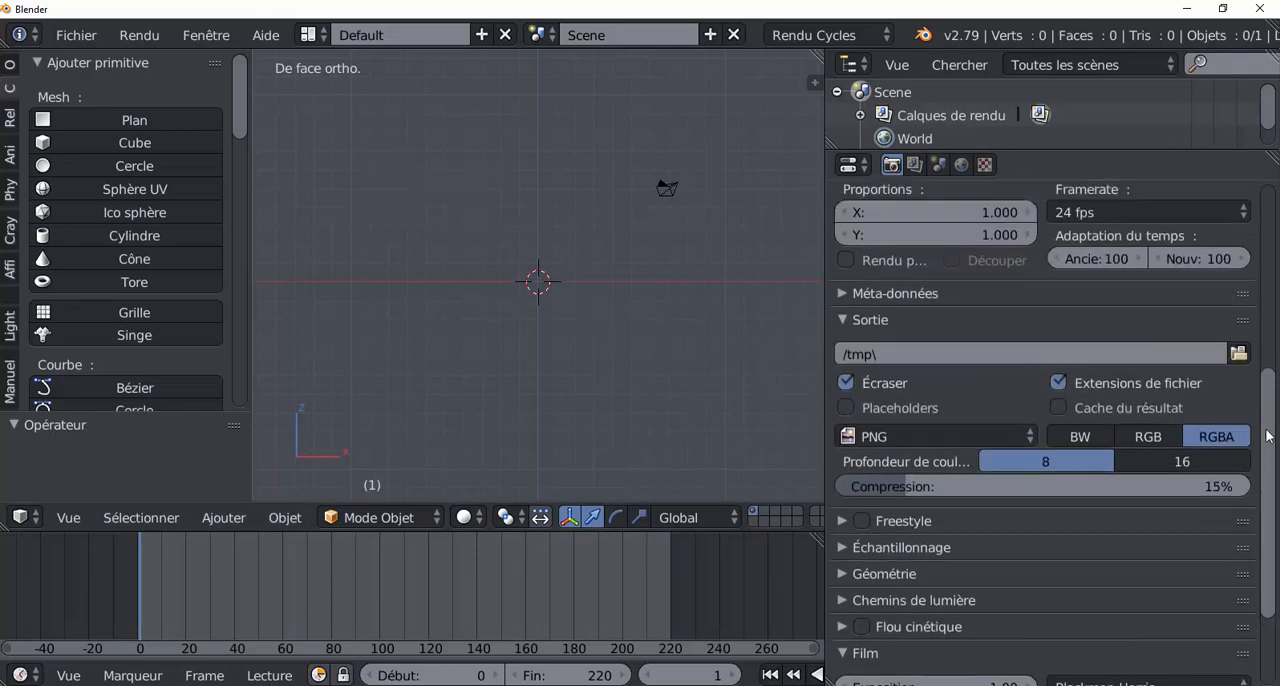
scroll(1267, 433, up, 2)
drag(1266, 430, 1252, 254)
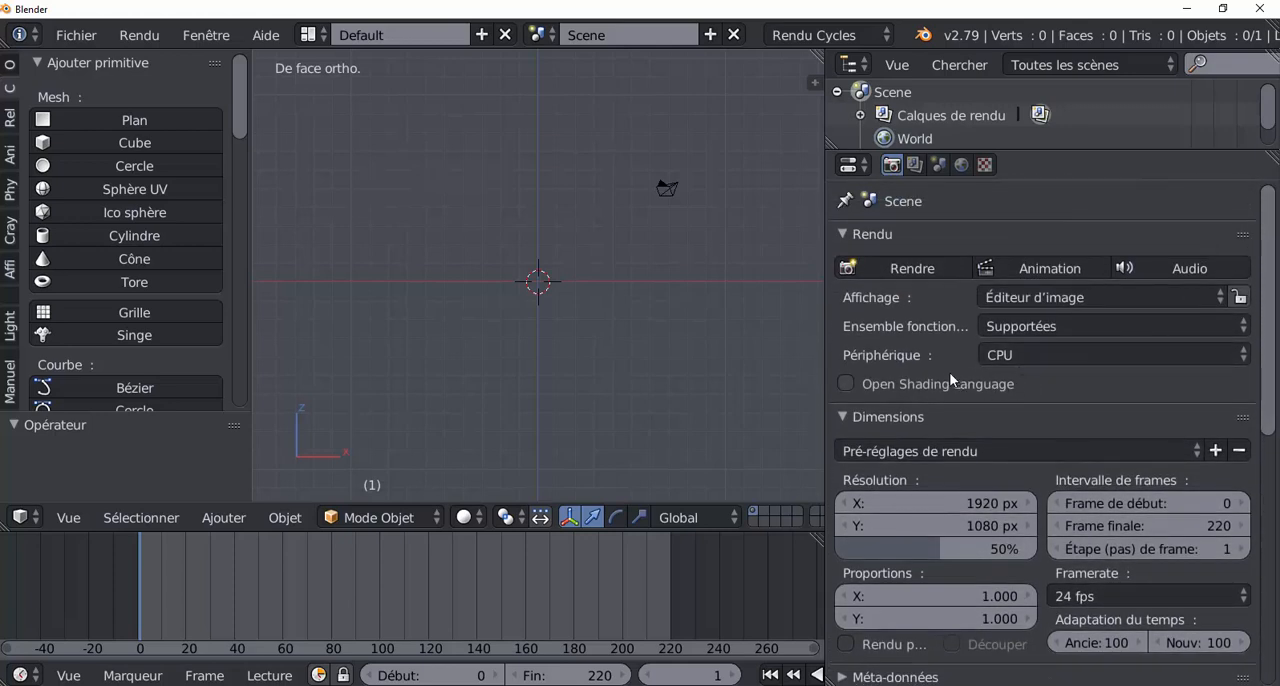
Check the available rendering device choices and enable Open Shading Language.
click(1020, 352)
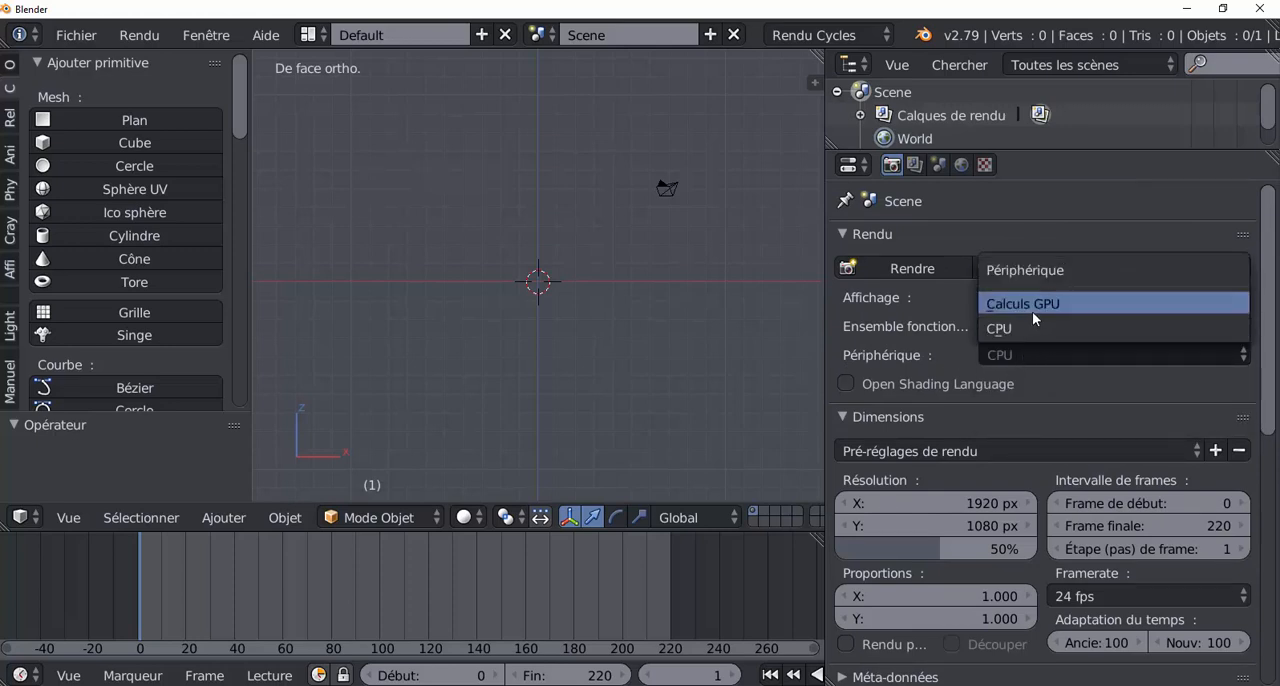
click(1120, 410)
click(1107, 386)
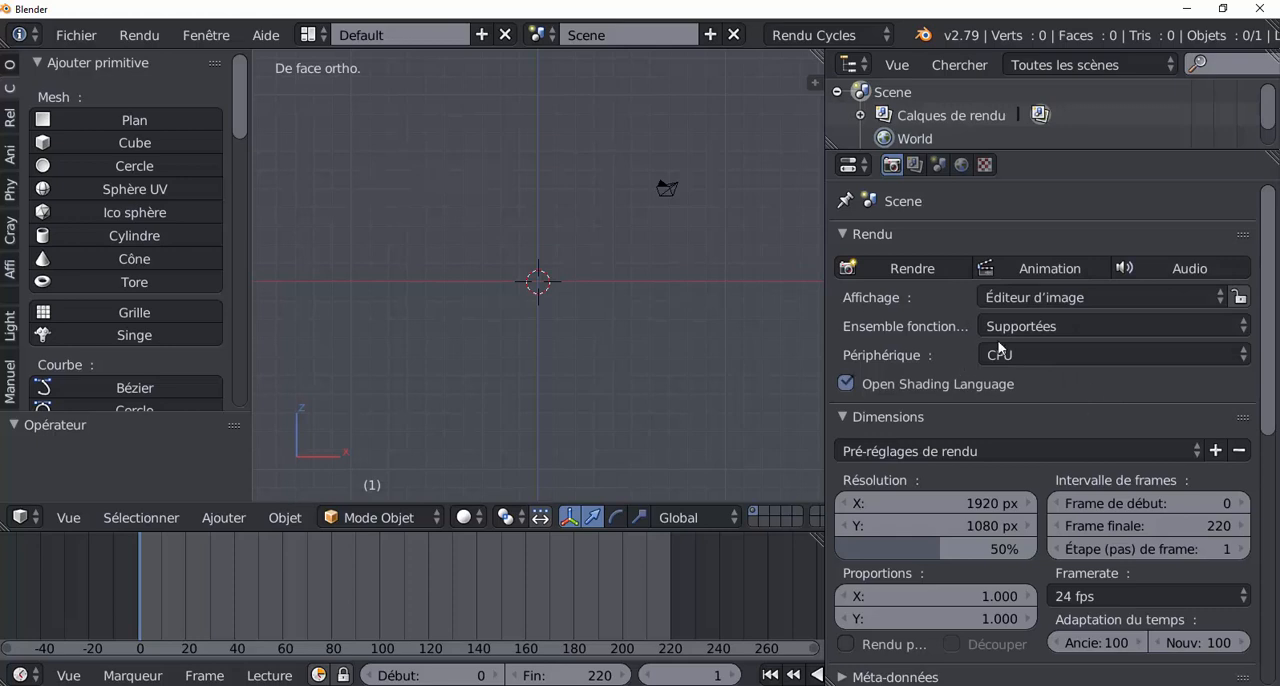
click(1048, 354)
click(1027, 354)
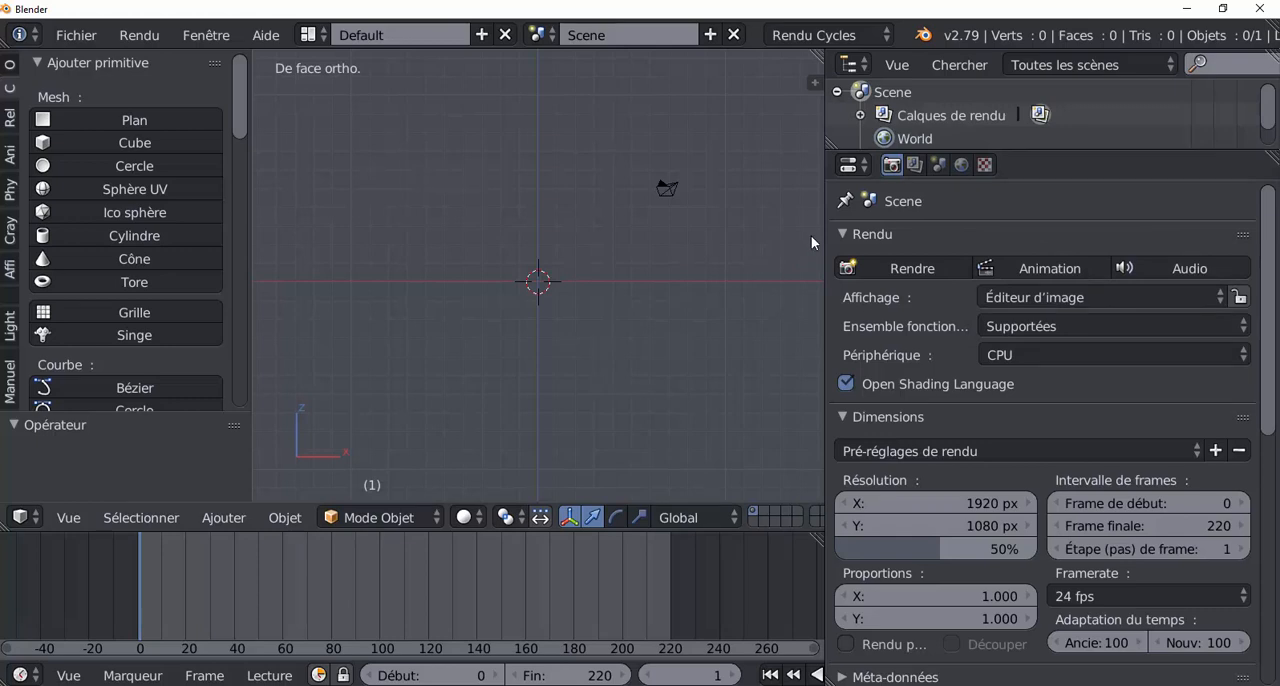
Narrow the properties area again and switch the screen layout to Video Editing.
drag(826, 240, 1054, 235)
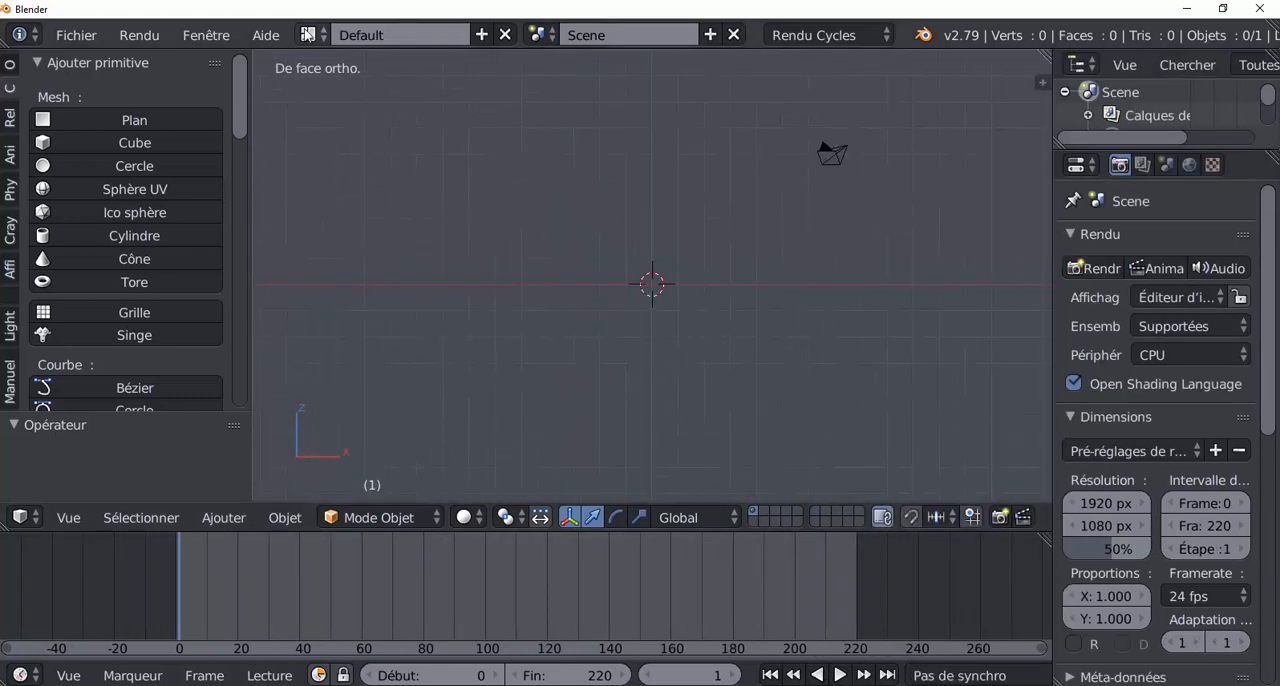
click(306, 35)
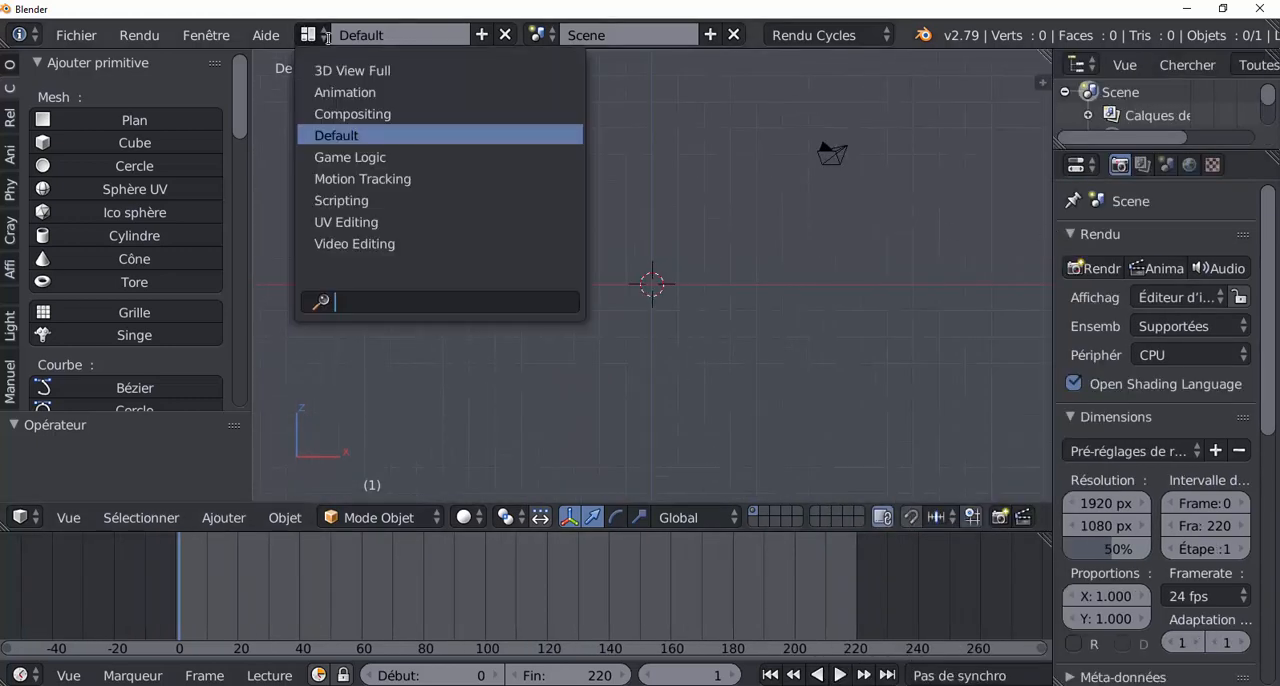
click(344, 245)
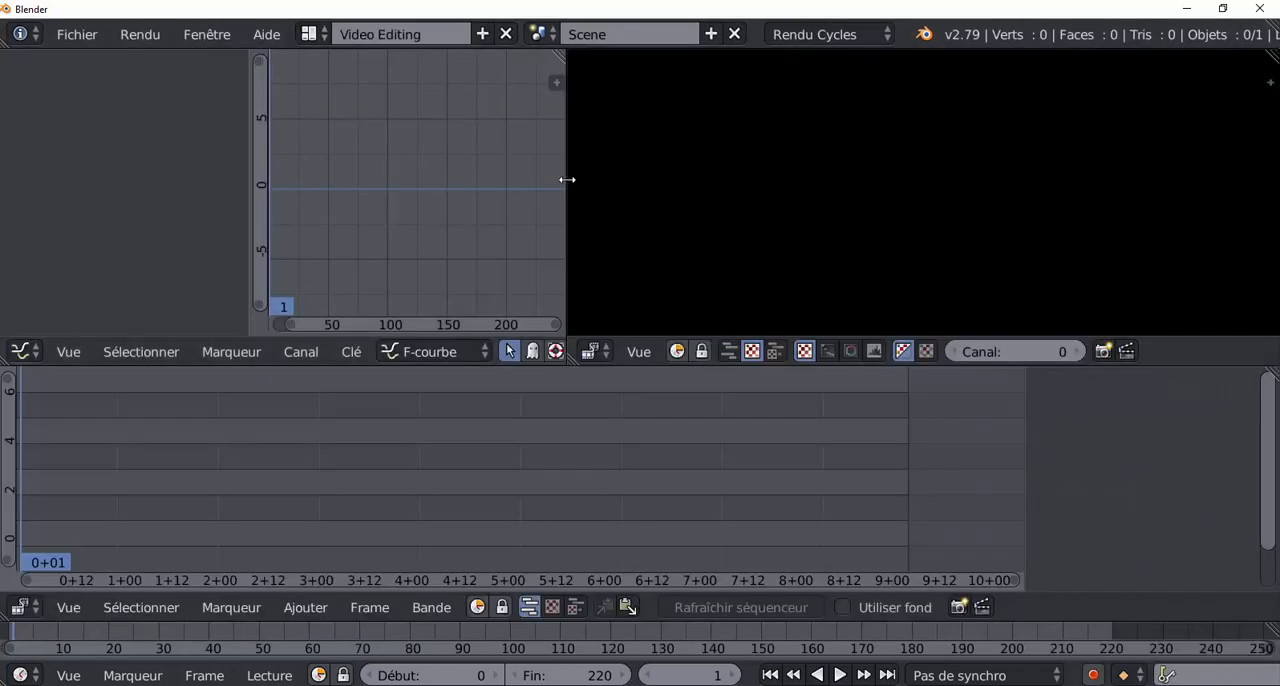
Replace the graph editor with the Properties editor and resize the areas, giving the preview more width and the sequencer more height.
drag(566, 177, 375, 190)
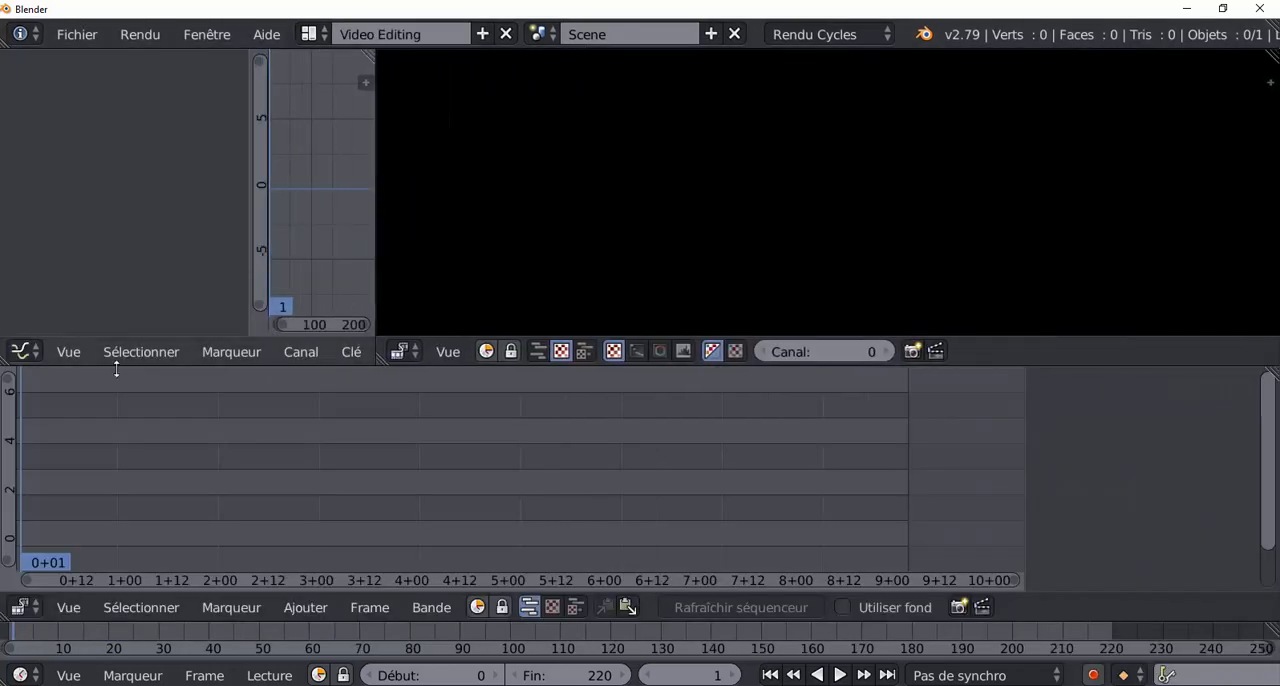
click(22, 351)
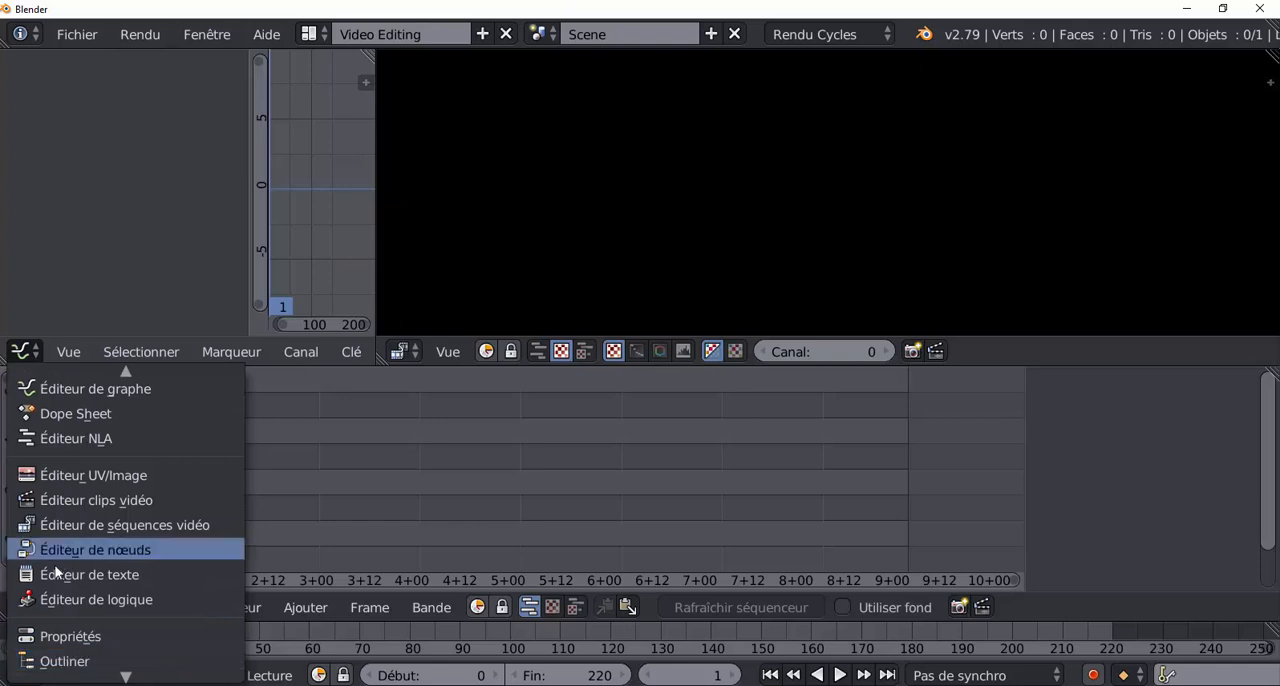
click(62, 636)
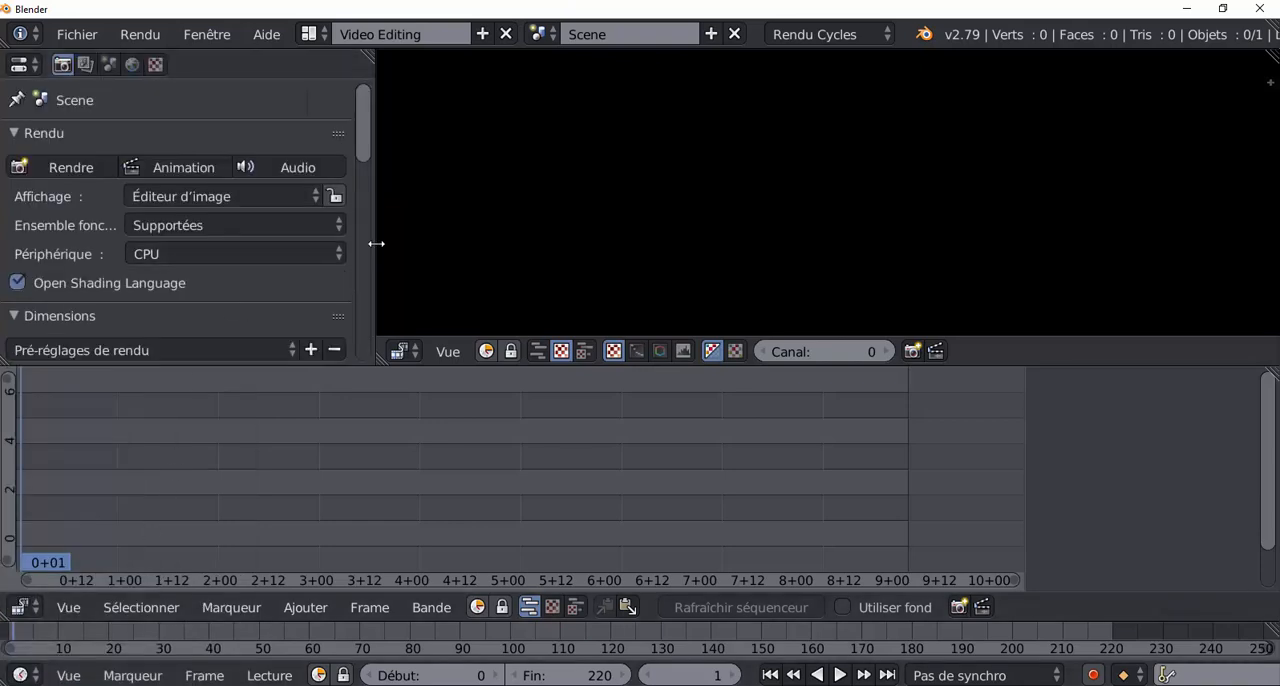
drag(374, 240, 455, 232)
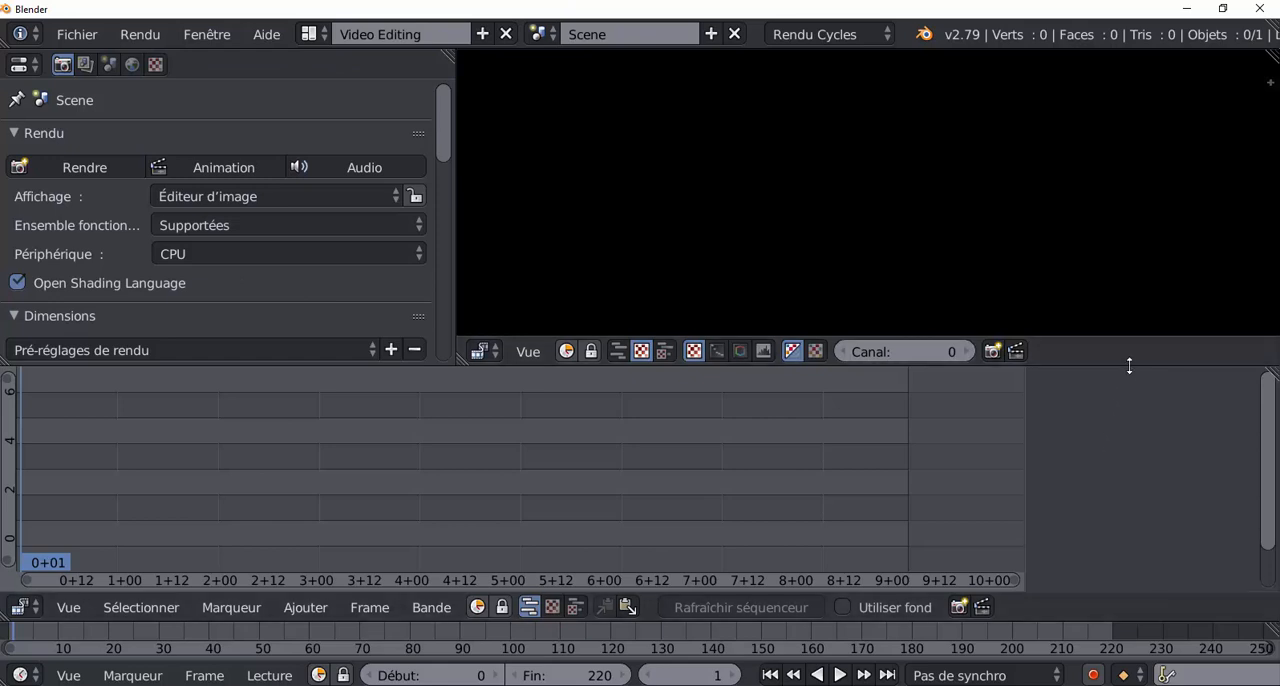
drag(1135, 270, 1123, 343)
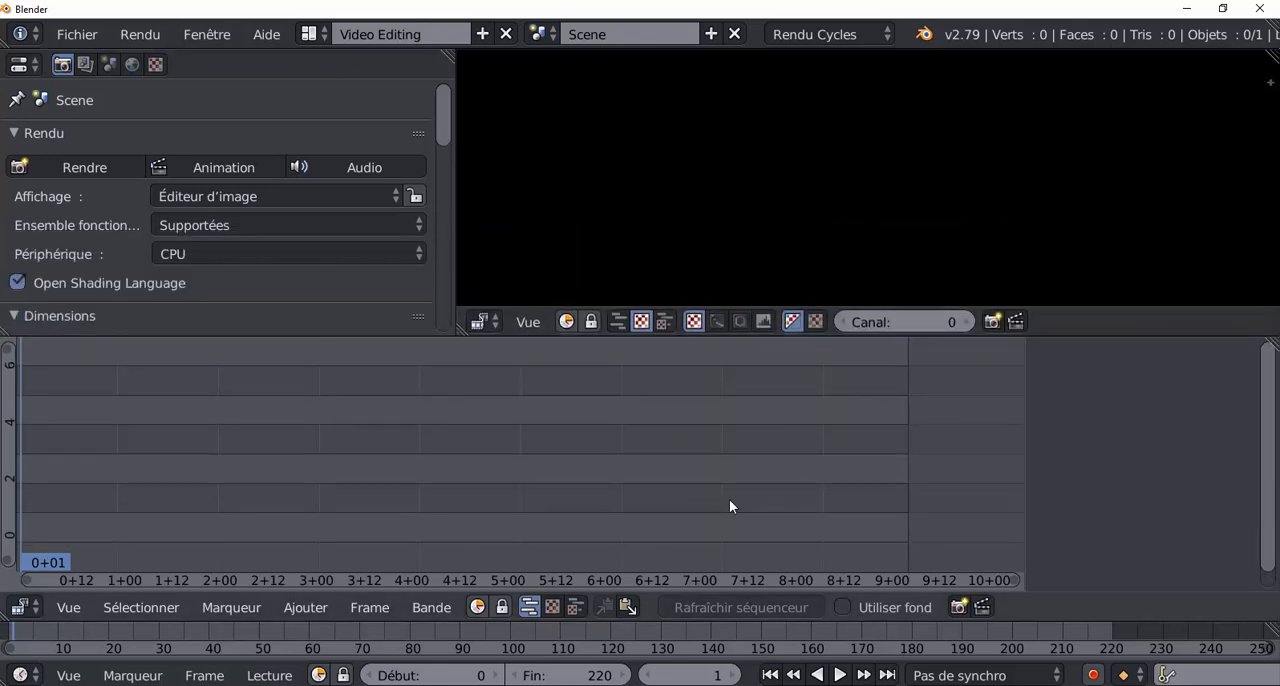
scroll(513, 479, down, 3)
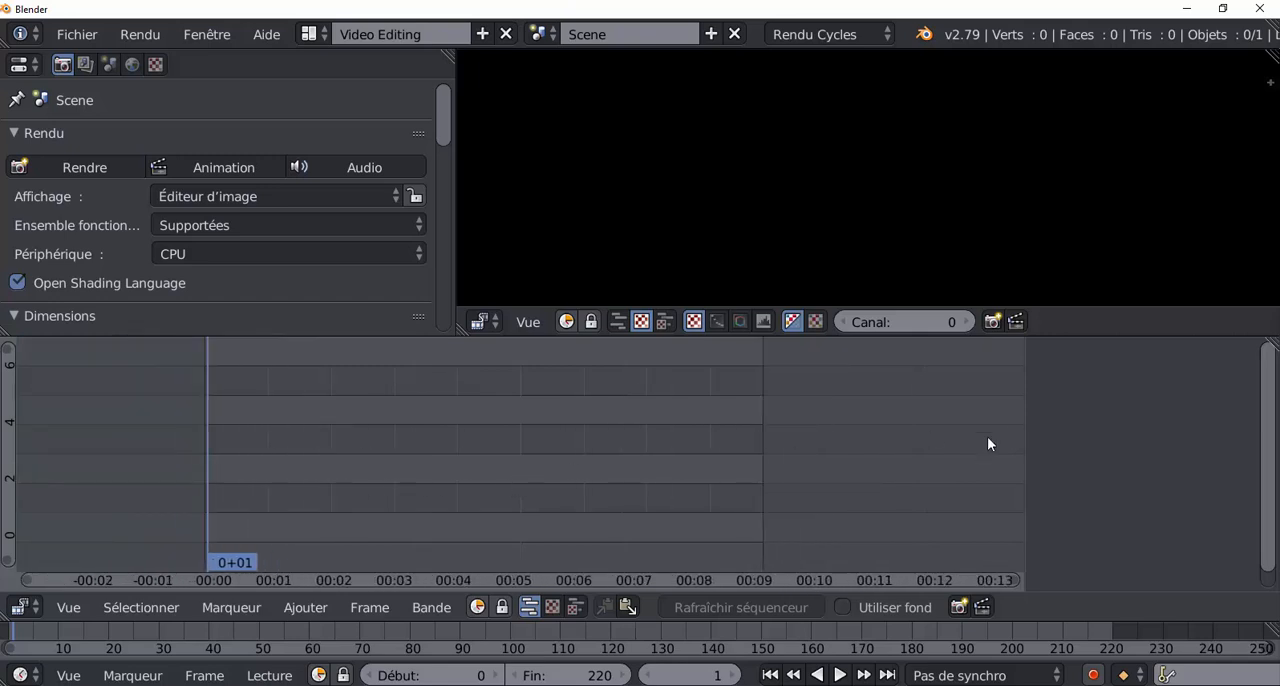
Play the empty sequence, return it to frame 0, and make the timeline area taller.
key(alt+a)
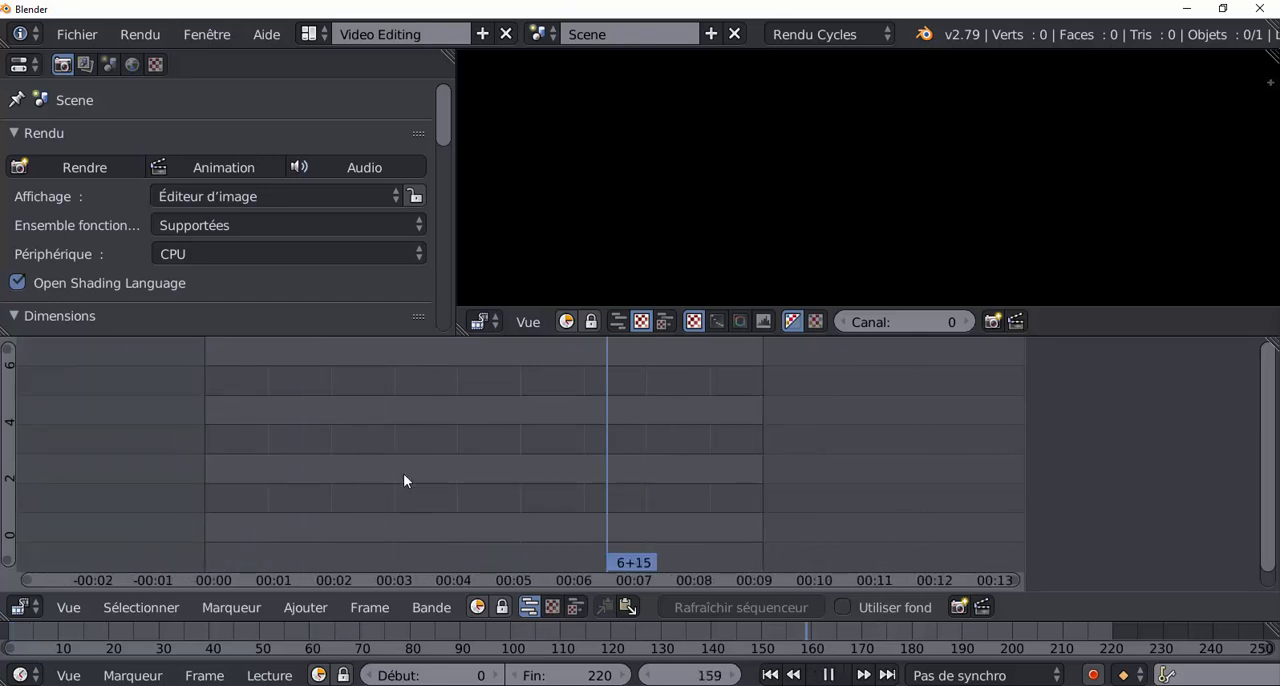
key(Escape)
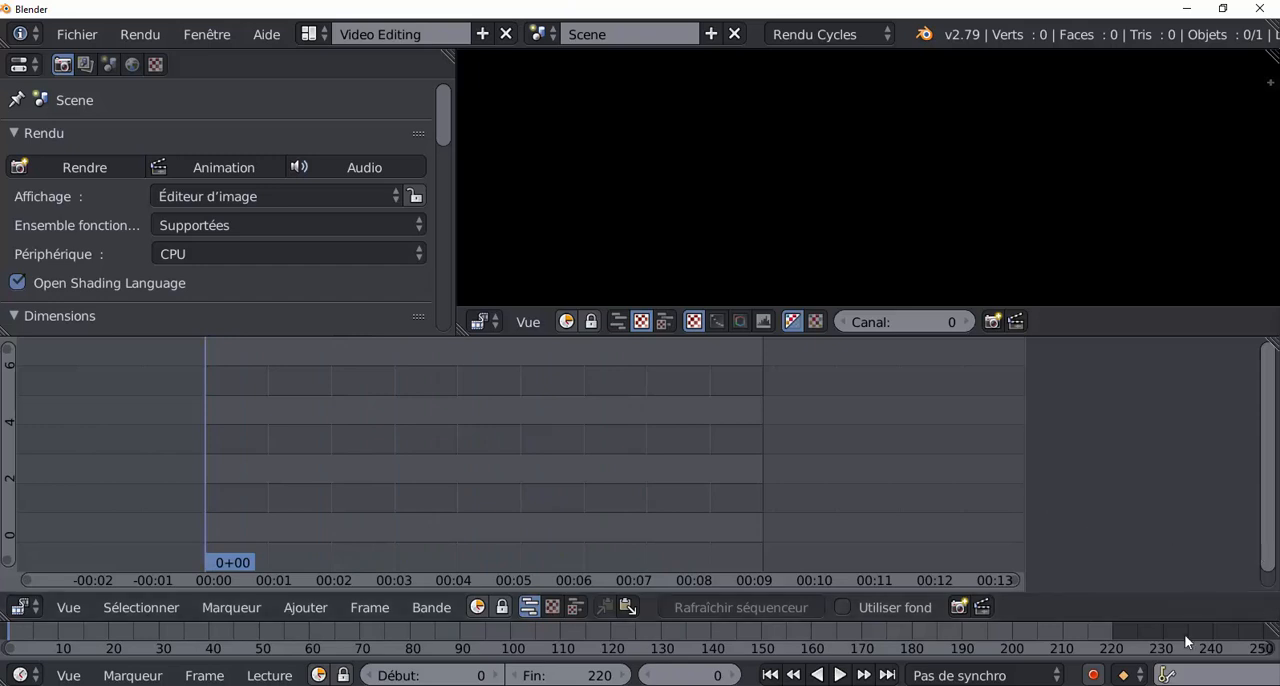
drag(1096, 620, 1100, 577)
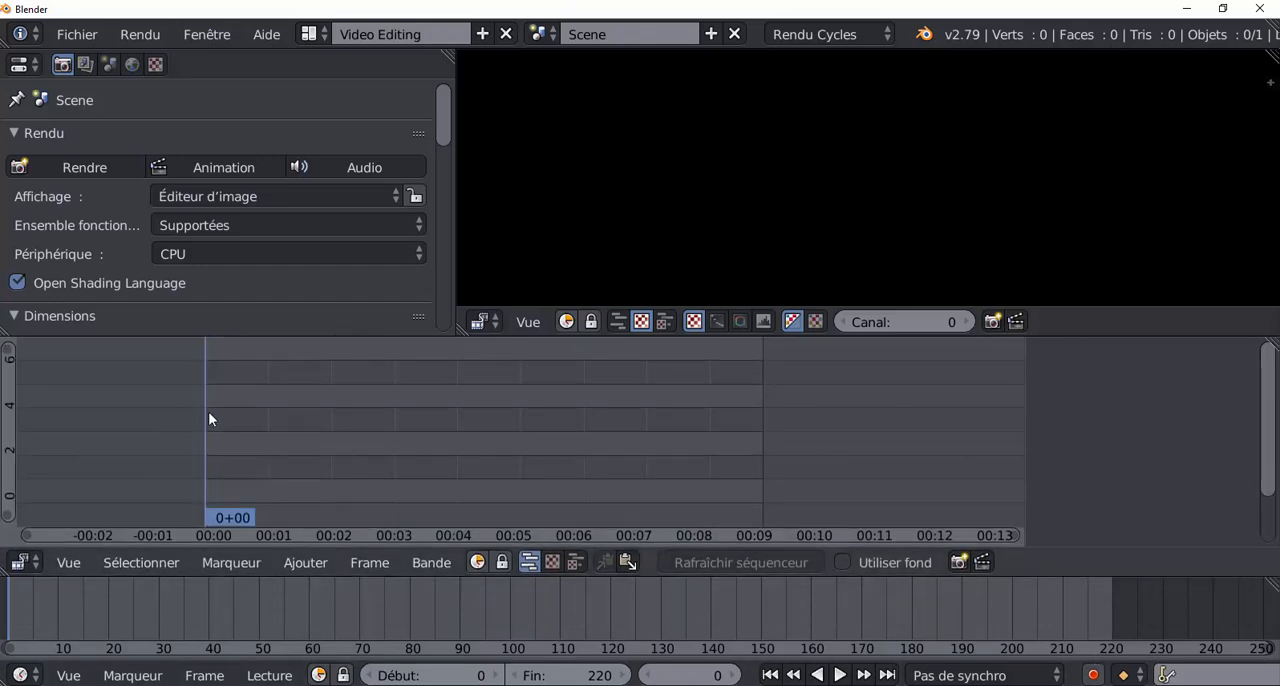
key(alt+a)
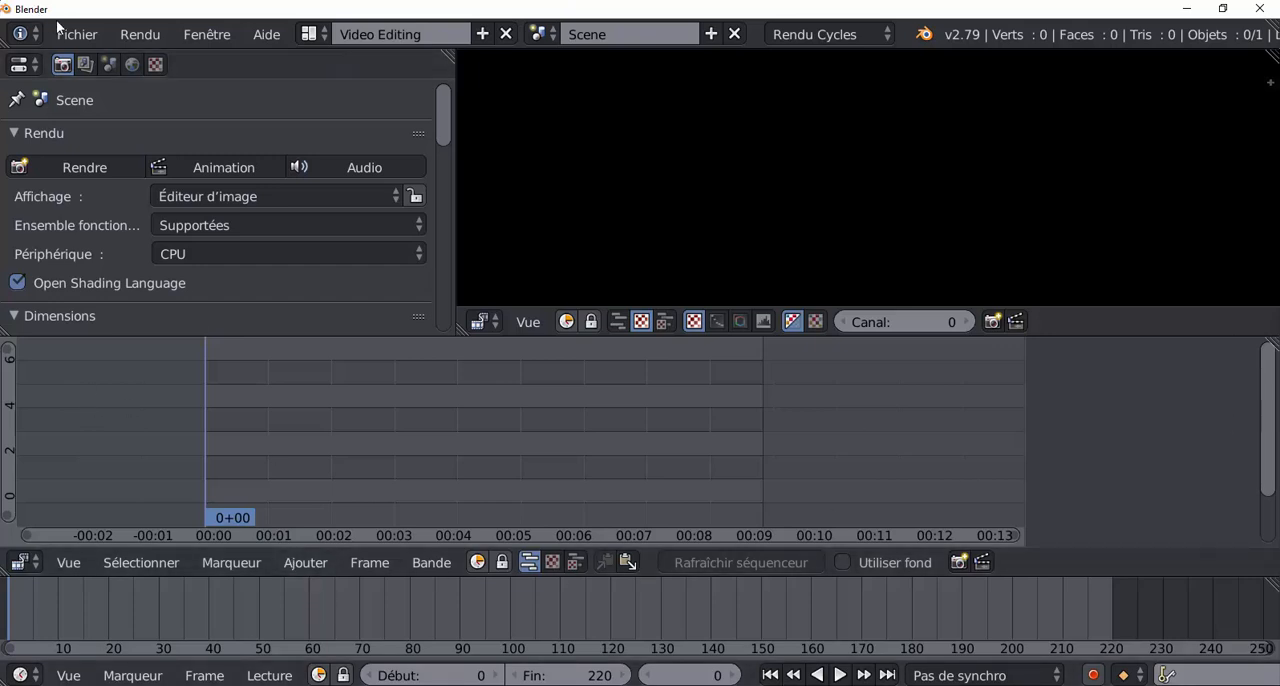
Add all the PNG images from the desktop folder "montage vidéo drone\Rendu avec 3 caméras" to the sequencer as an image strip.
click(300, 566)
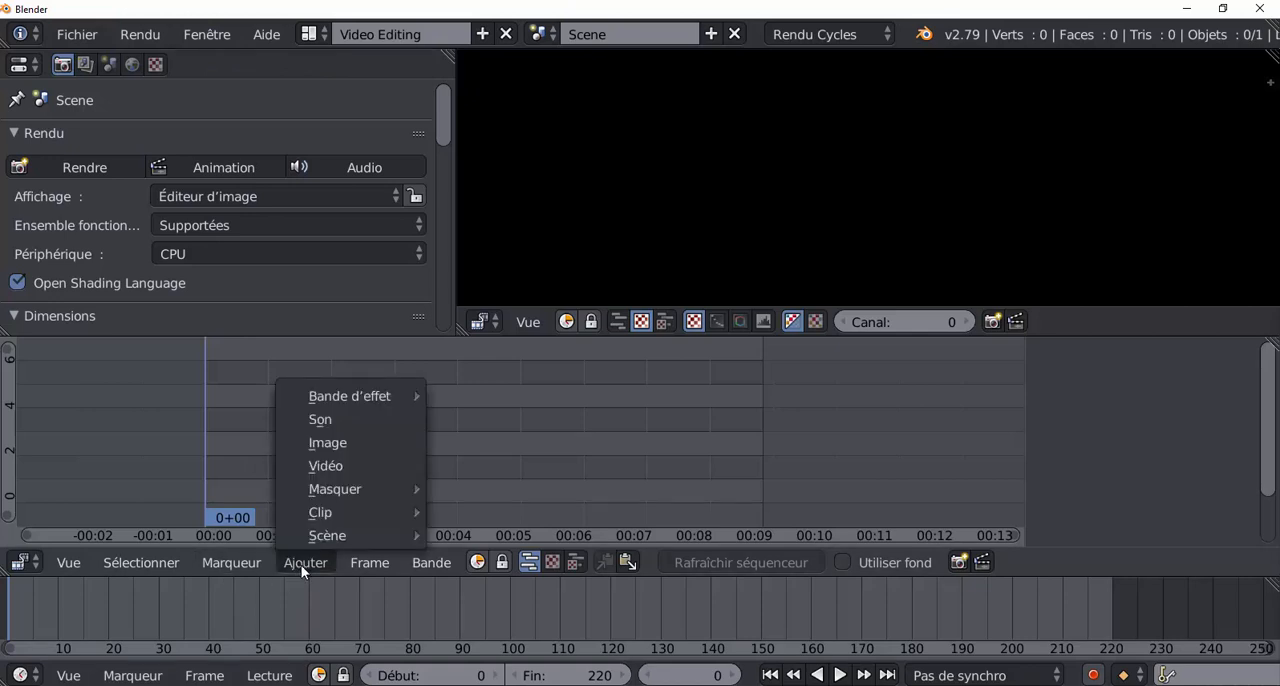
click(338, 442)
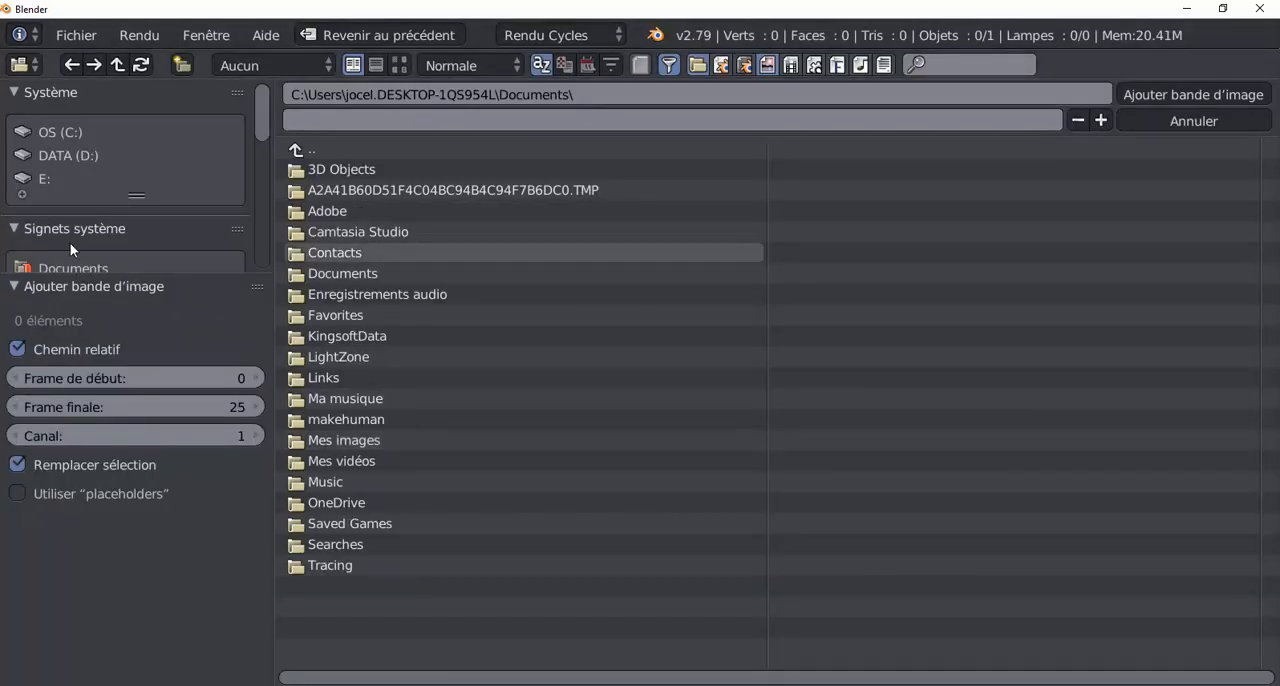
scroll(70, 244, down, 3)
click(64, 166)
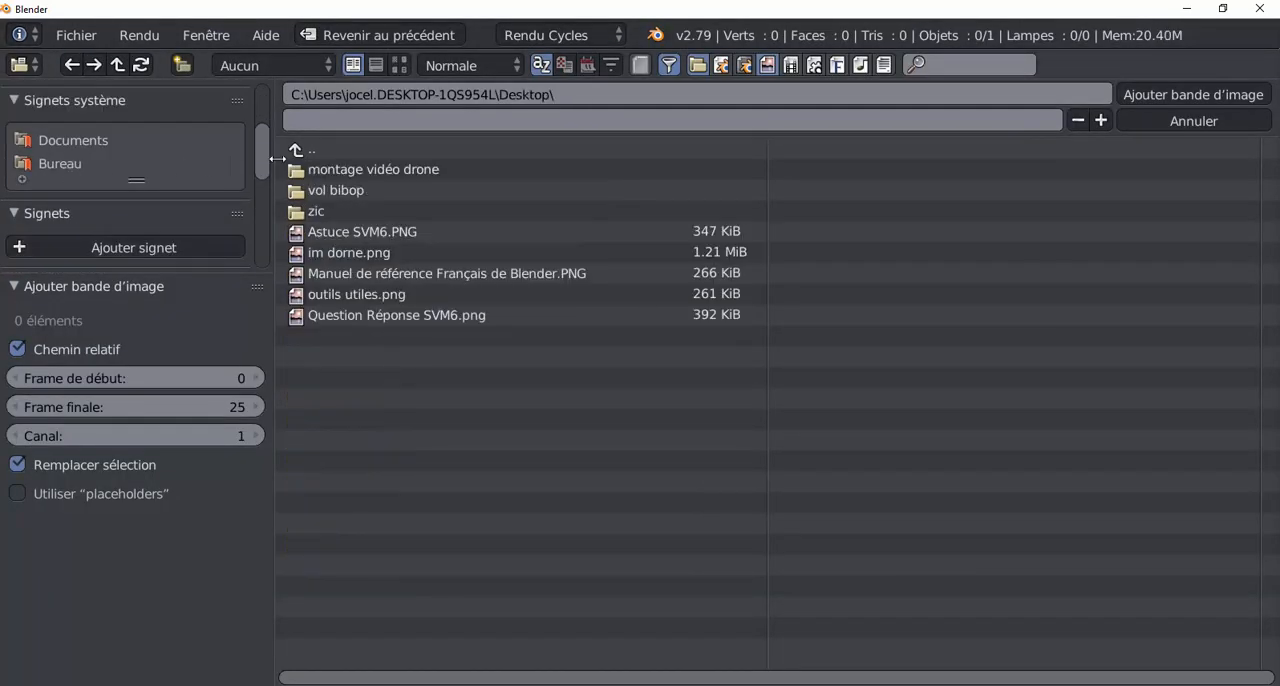
click(353, 170)
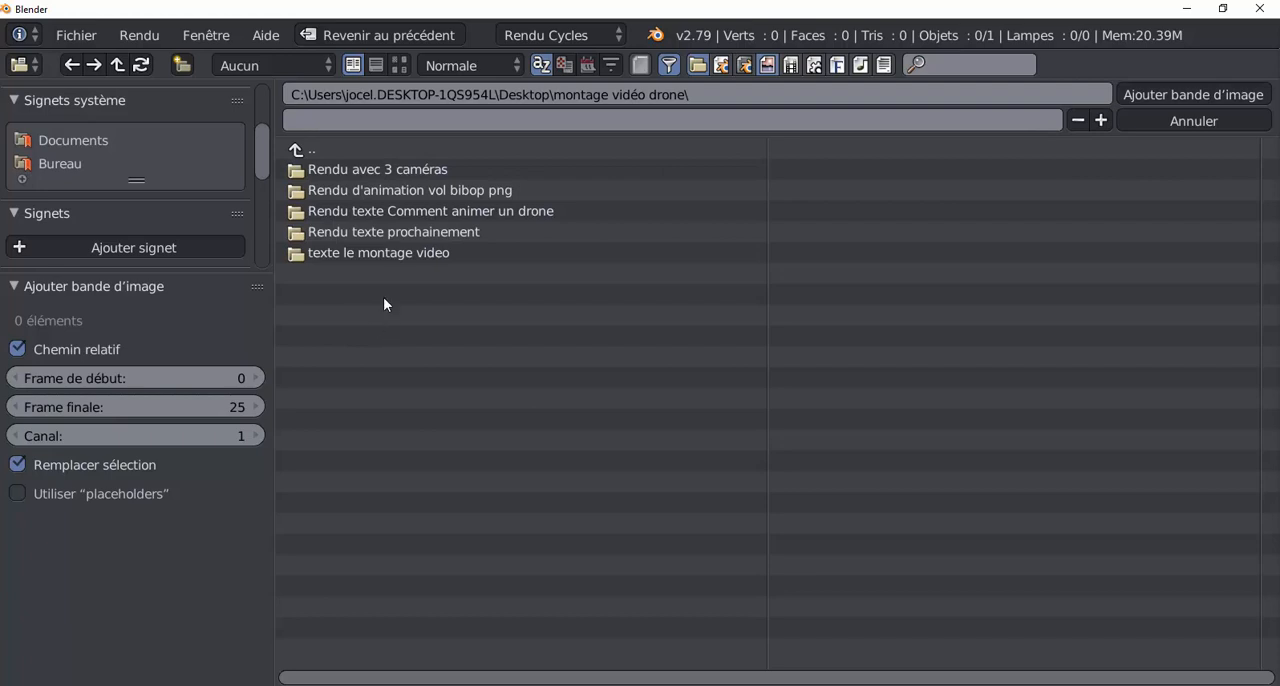
click(383, 171)
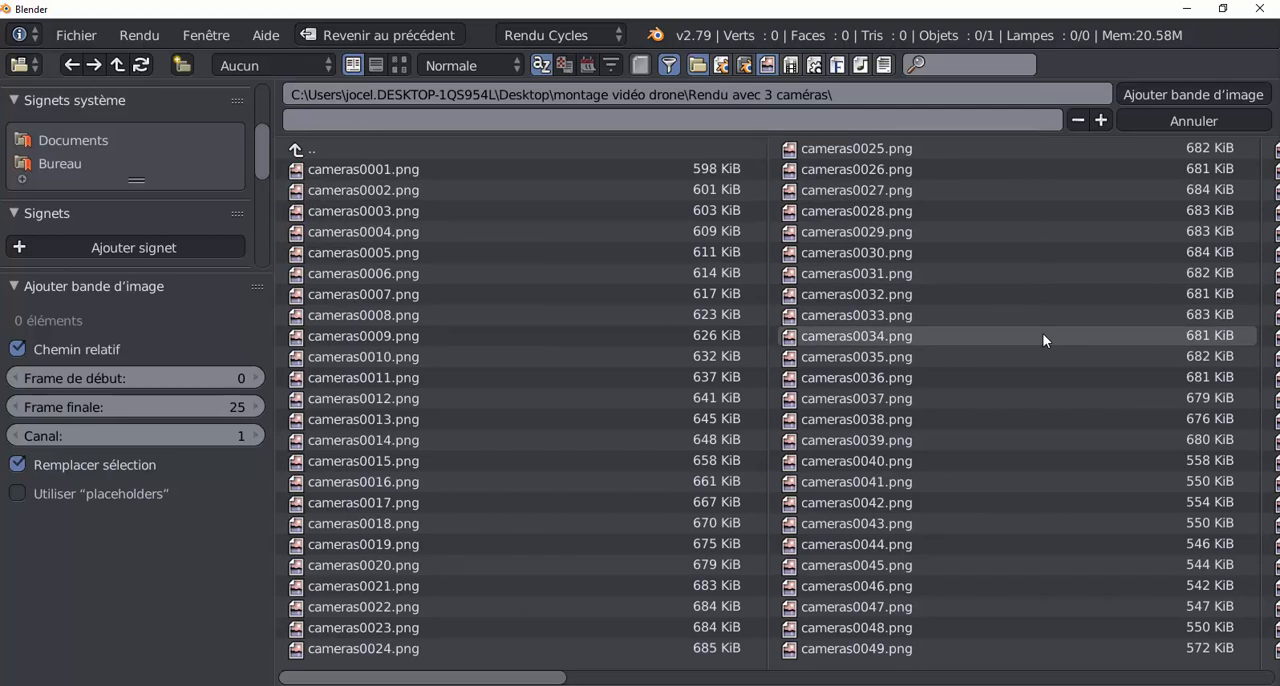
key(a)
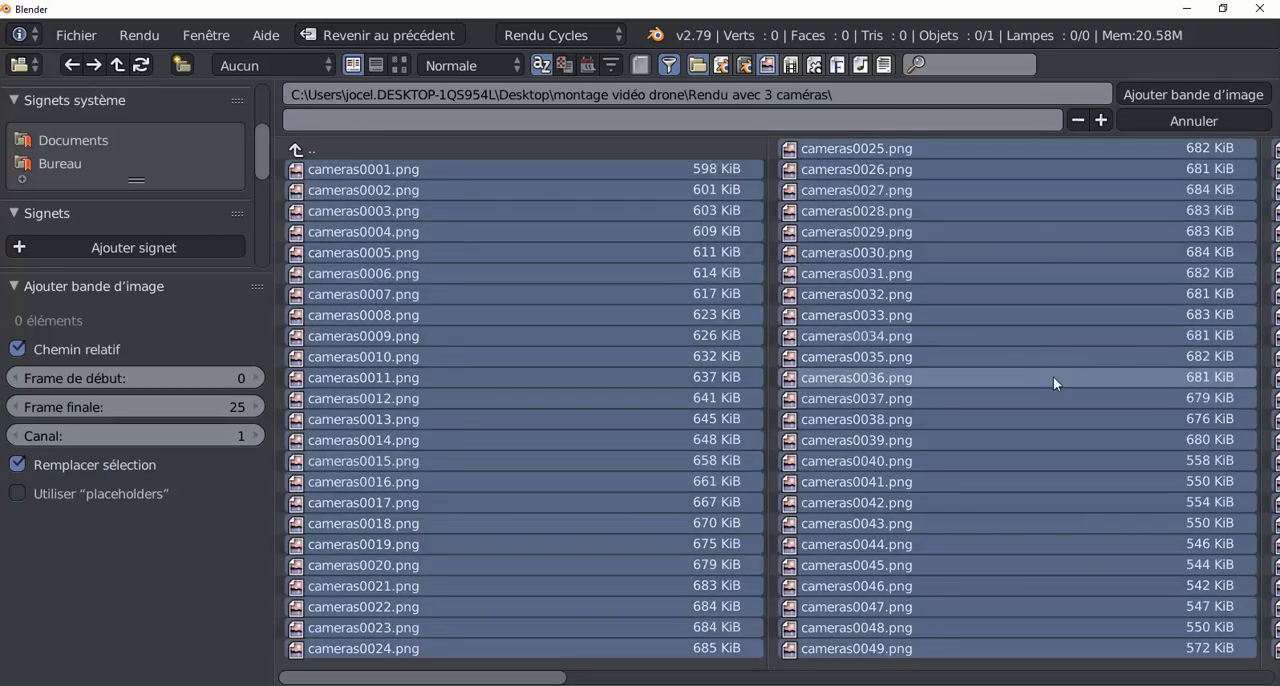
scroll(1061, 402, down, 5)
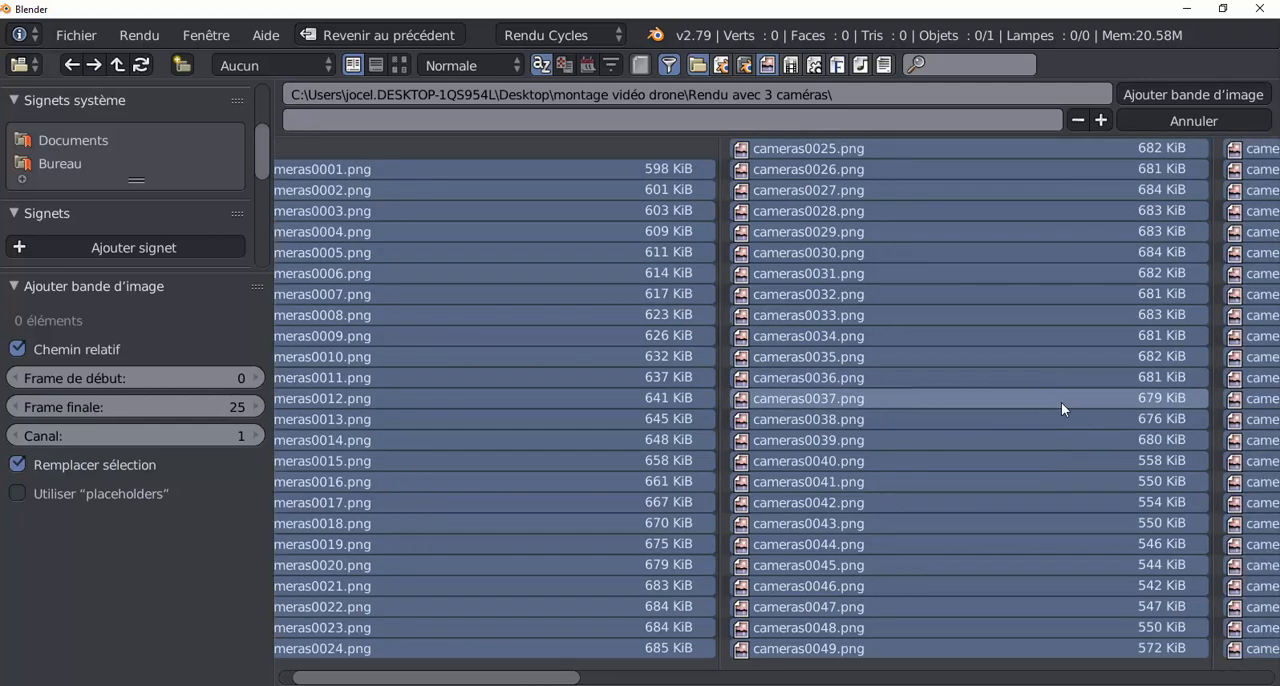
scroll(1061, 404, down, 5)
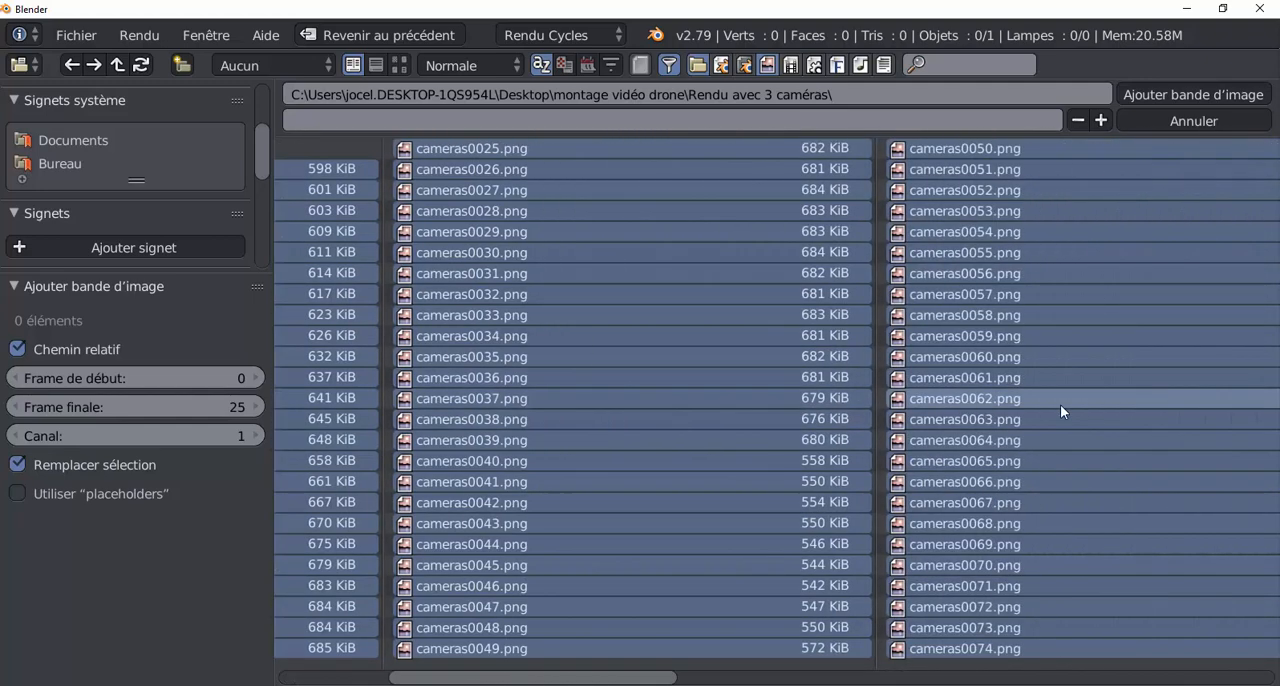
click(1168, 95)
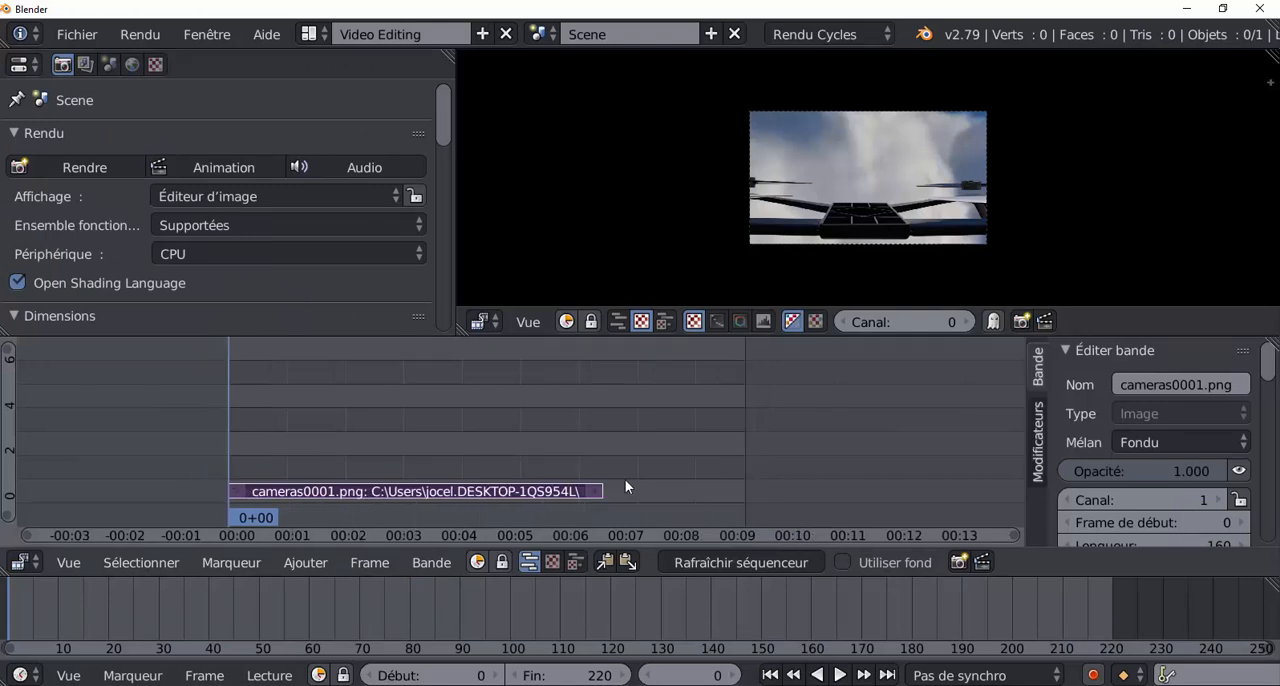
Play the image strip briefly, enlarge its picture and the preview area, and reduce the timeline to its header.
key(alt+a)
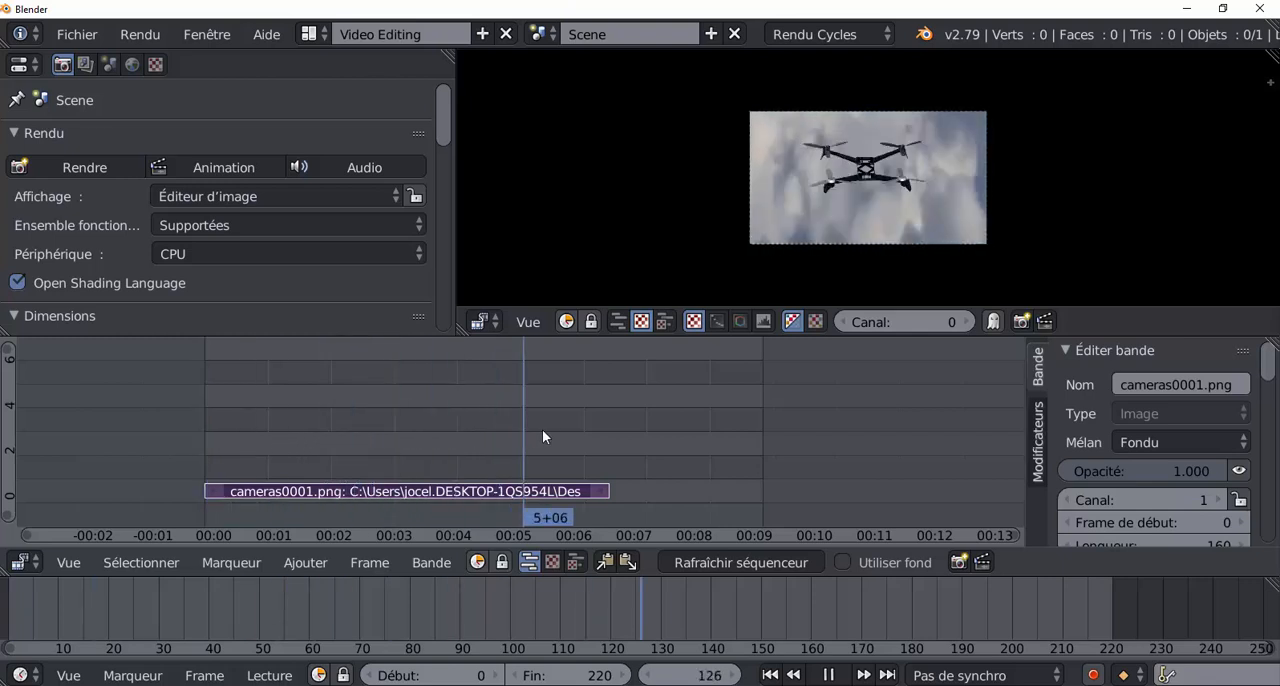
key(alt+a)
scroll(1036, 176, up, 6)
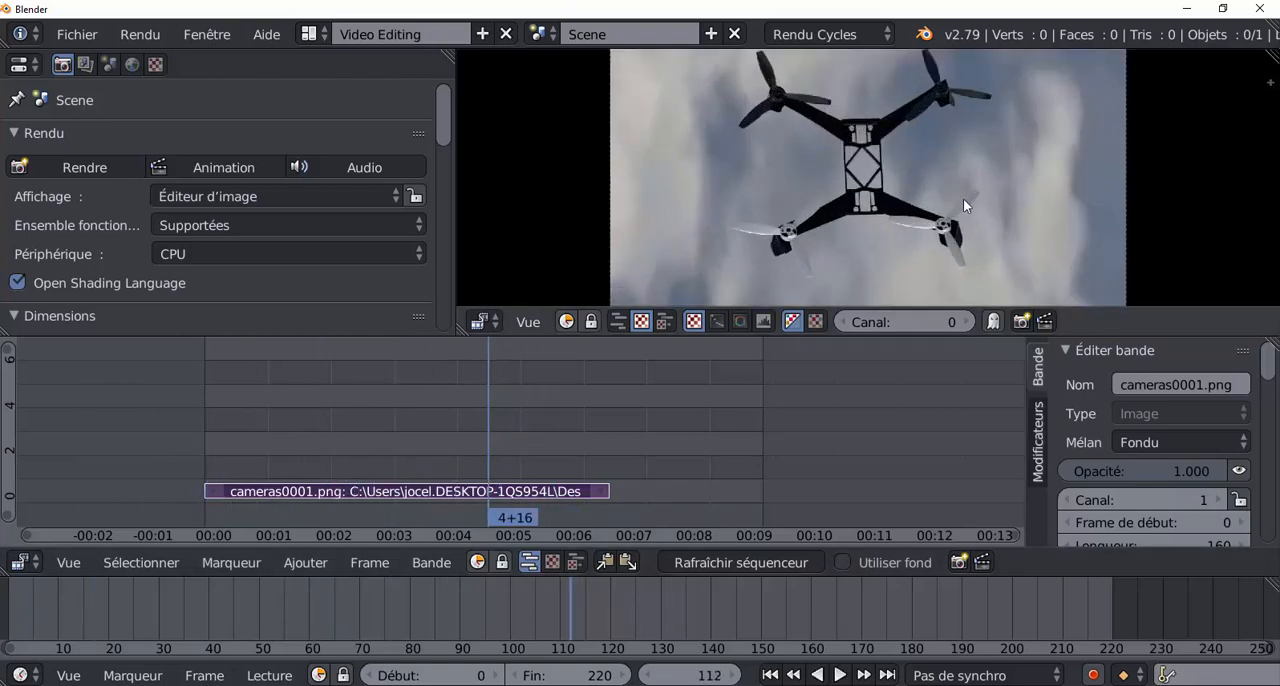
scroll(937, 201, down, 5)
scroll(937, 206, up, 1)
scroll(937, 201, up, 2)
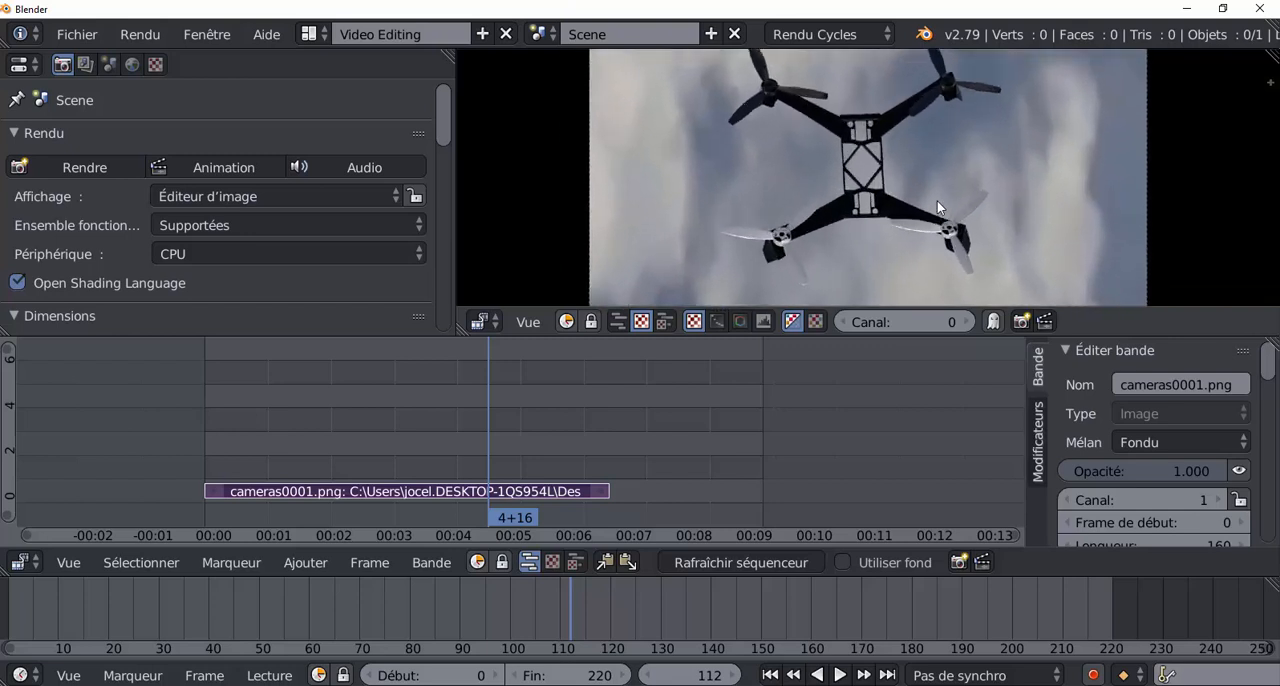
scroll(937, 201, up, 1)
scroll(937, 201, down, 1)
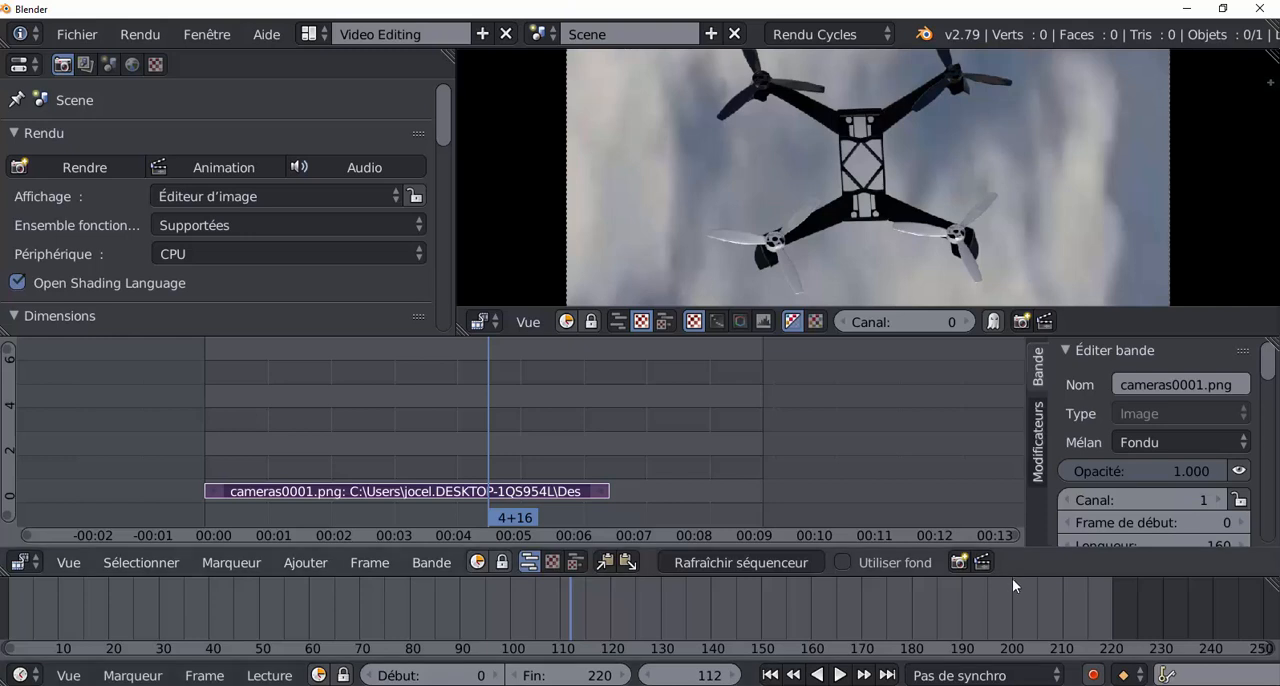
drag(1011, 577, 1024, 667)
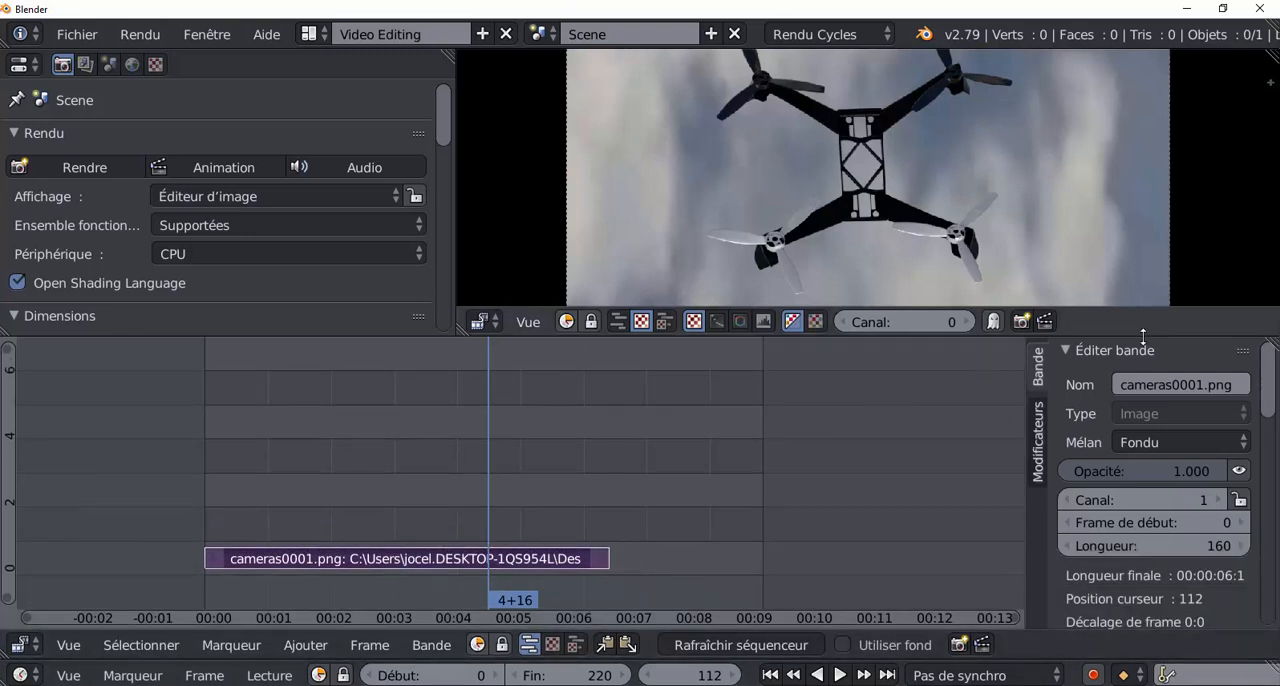
drag(1152, 338, 1155, 428)
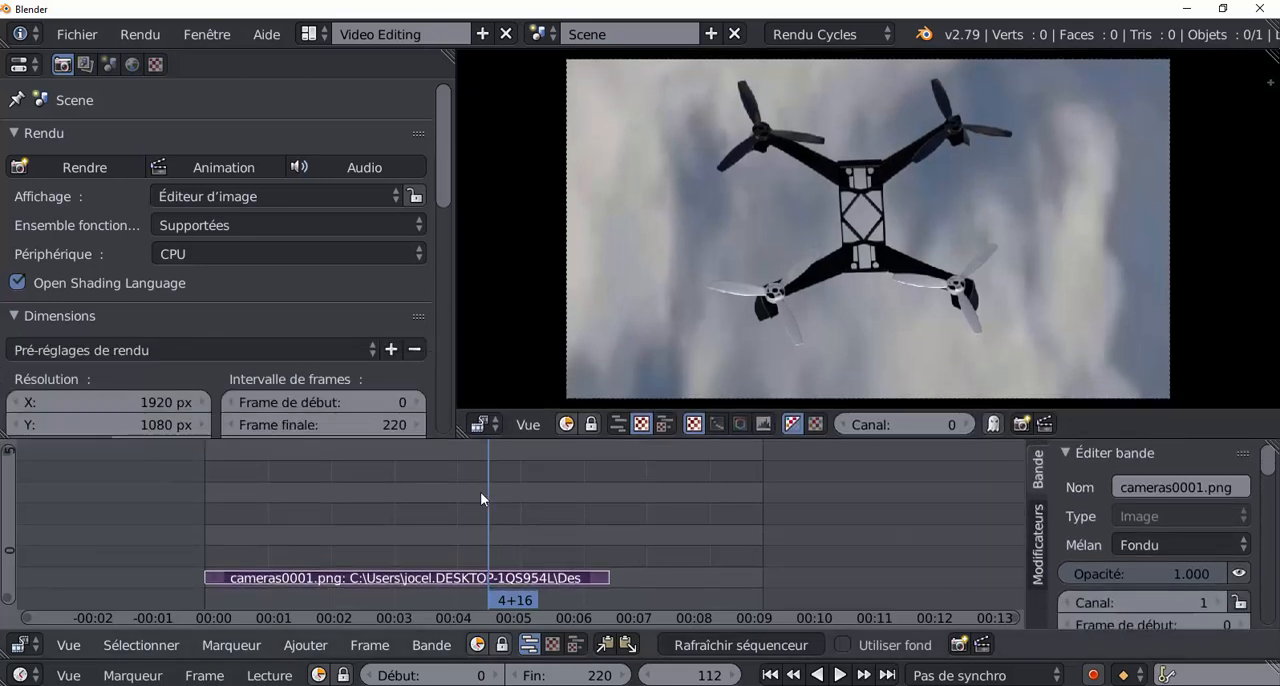
Play the strip from frame 0, set the animation's end frame to 160, and stop playback.
drag(489, 492, 123, 509)
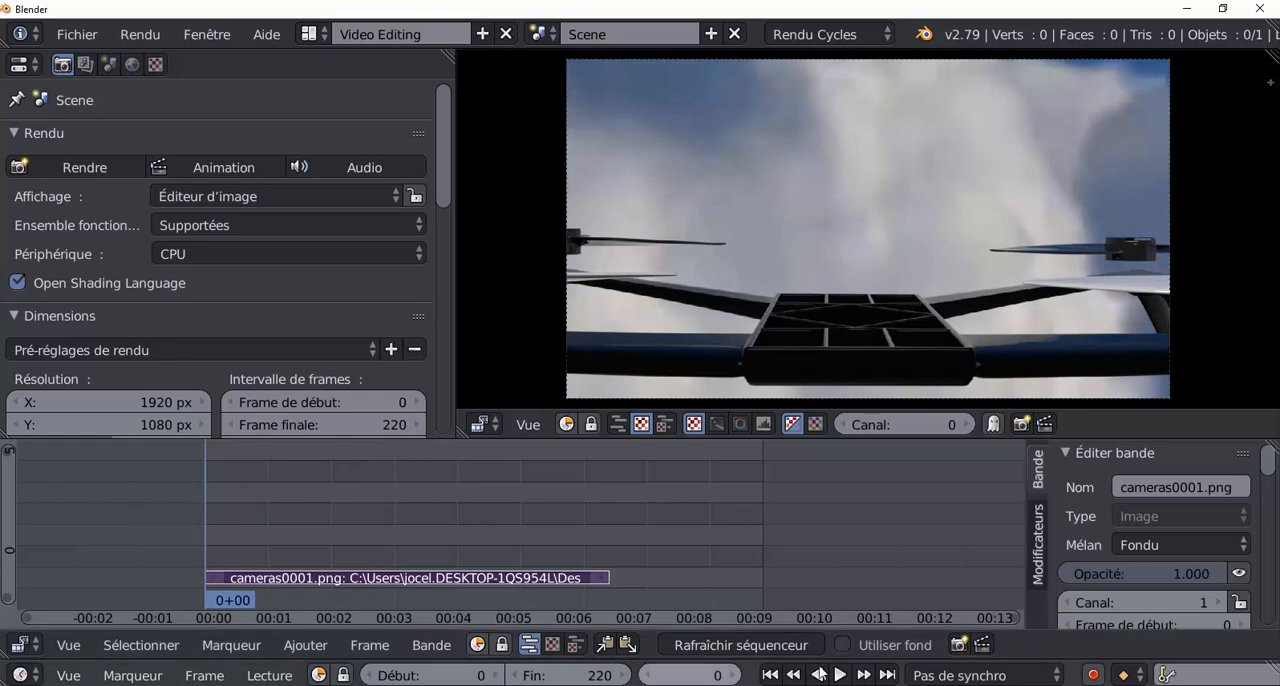
click(840, 676)
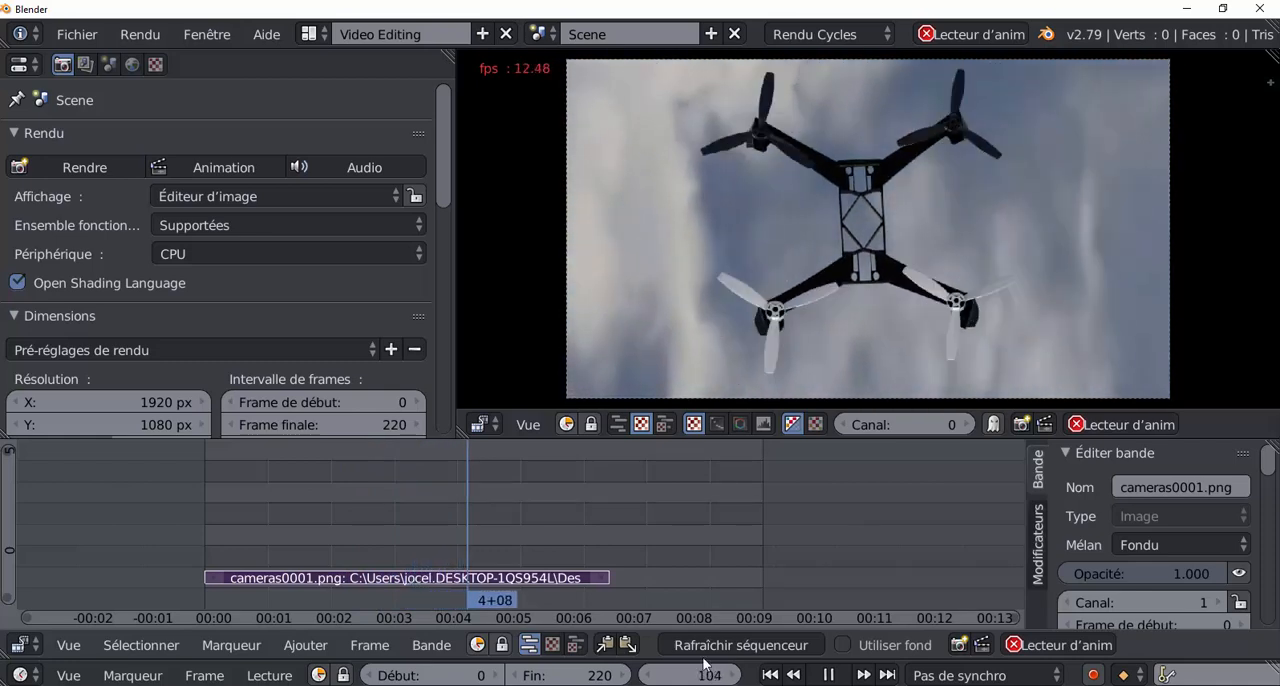
drag(598, 671, 478, 671)
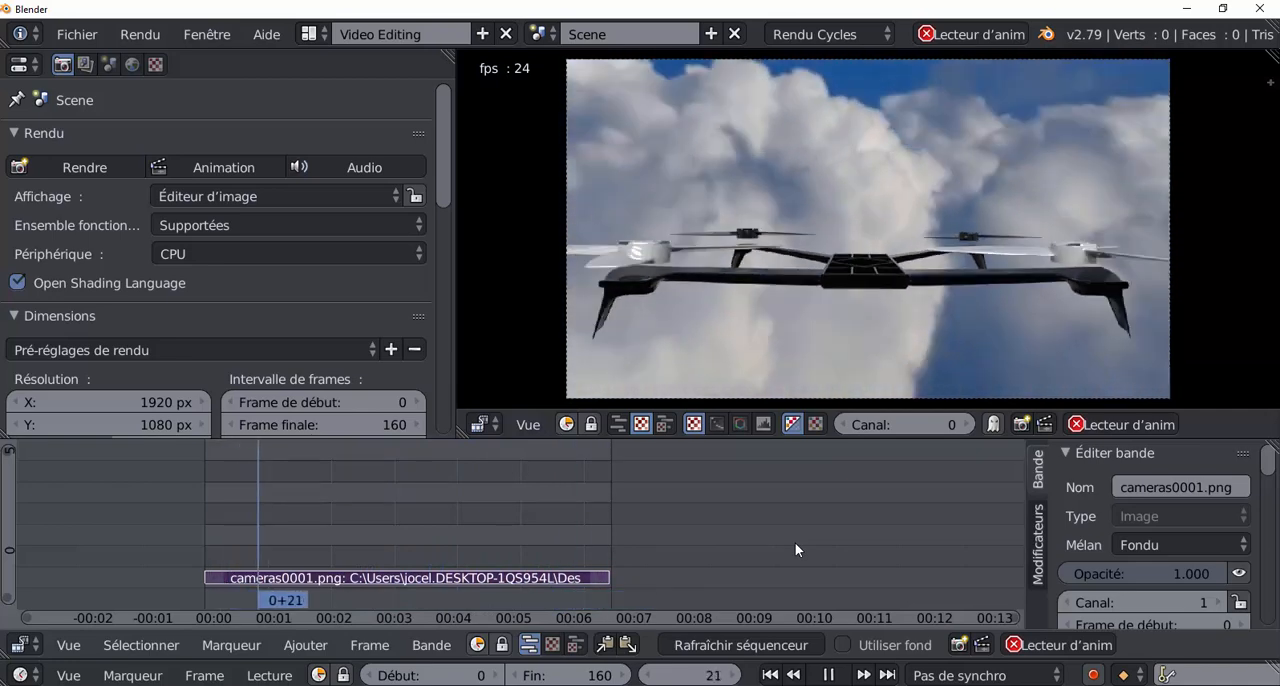
click(831, 673)
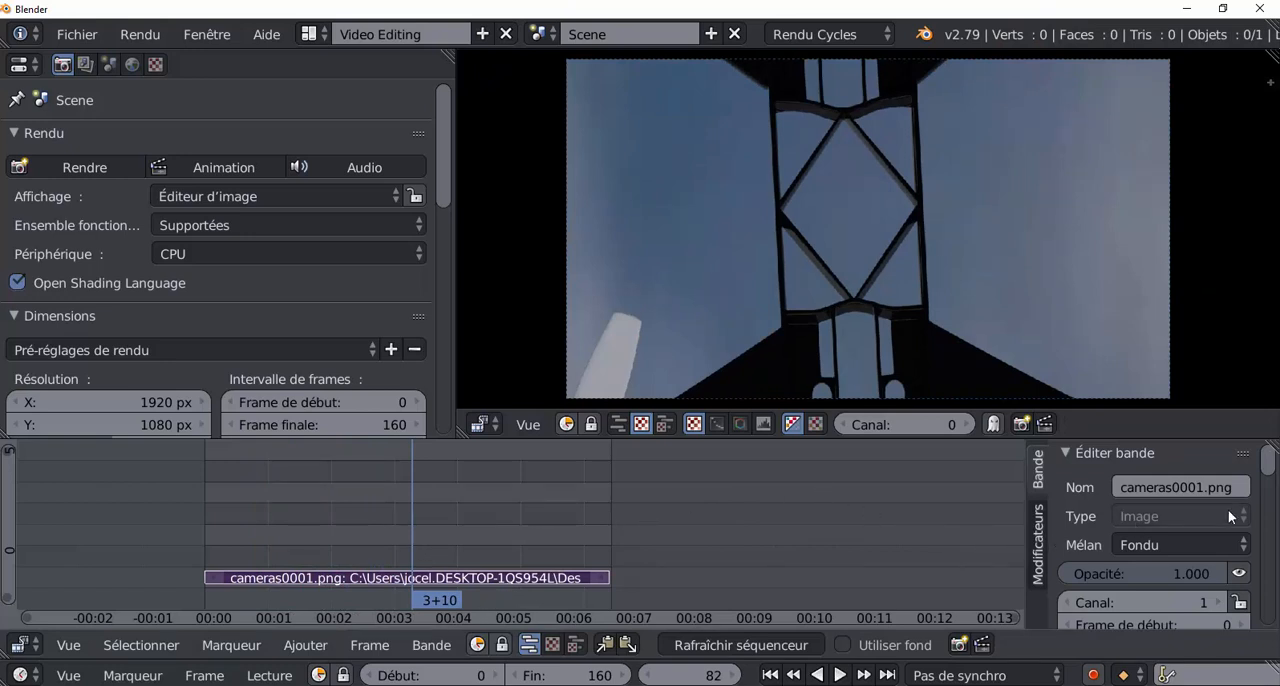
Look through the strip's properties and widen their region slightly.
scroll(1273, 493, down, 8)
scroll(1273, 470, up, 8)
mouse_move(1025, 491)
mouse_down()
mouse_move(985, 492)
mouse_move(1060, 493)
mouse_move(1018, 494)
mouse_up()
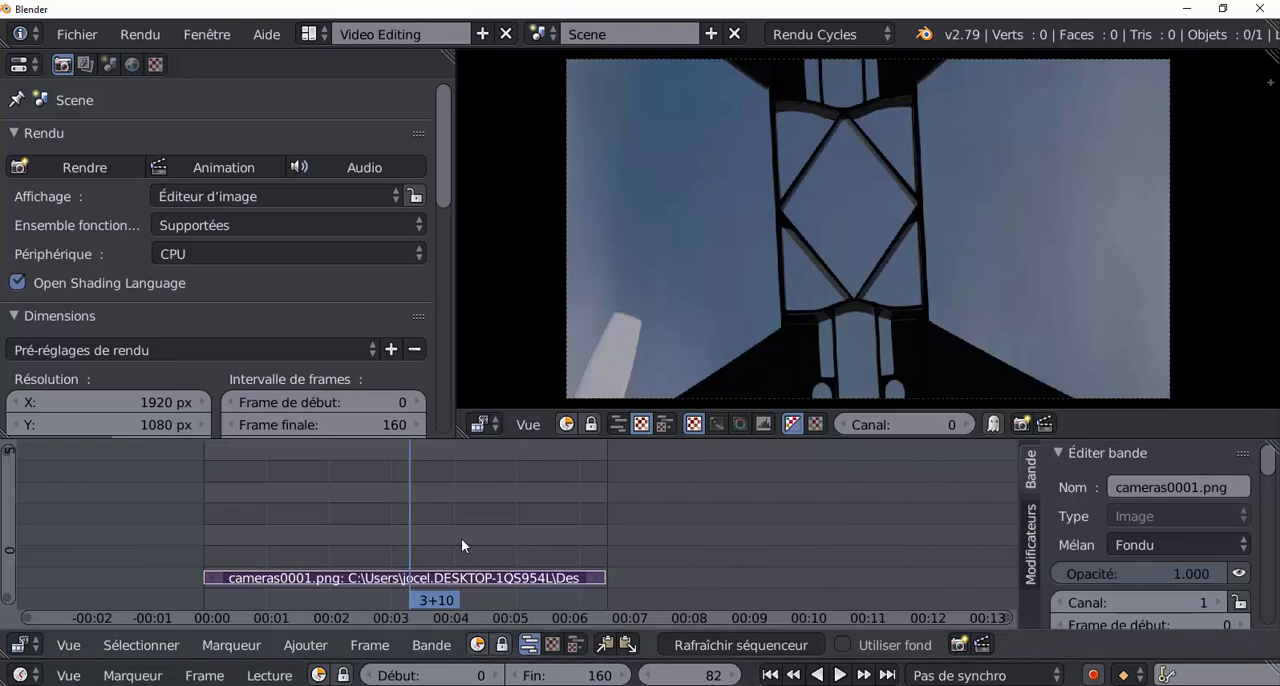
Replay the drone strip several times from its first frame and return to frame 0.
drag(415, 494, 200, 513)
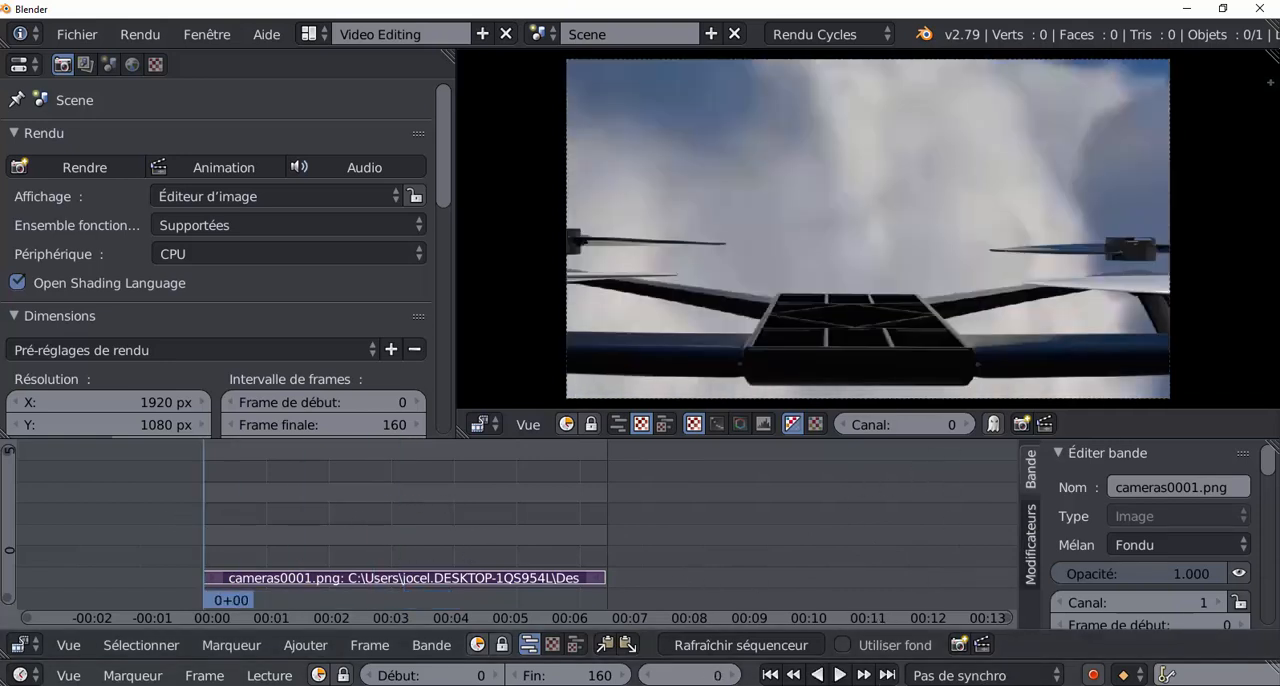
click(840, 676)
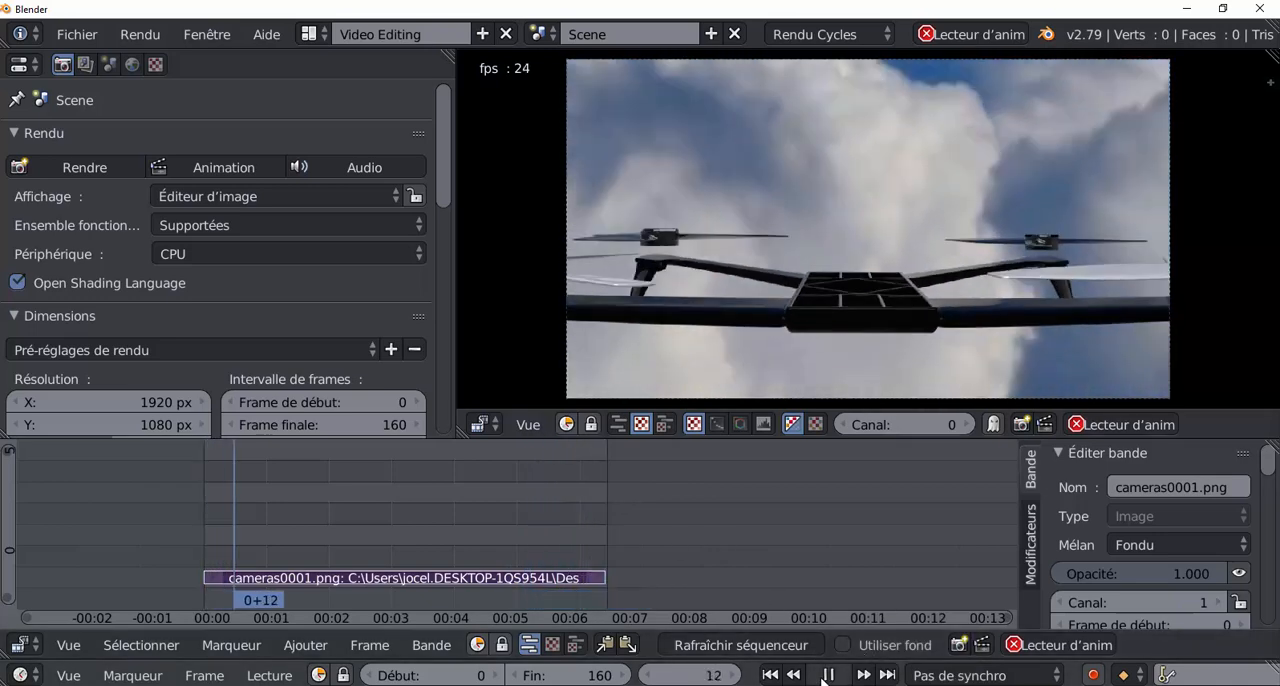
key(alt+a)
key(shift+Left)
key(alt+a)
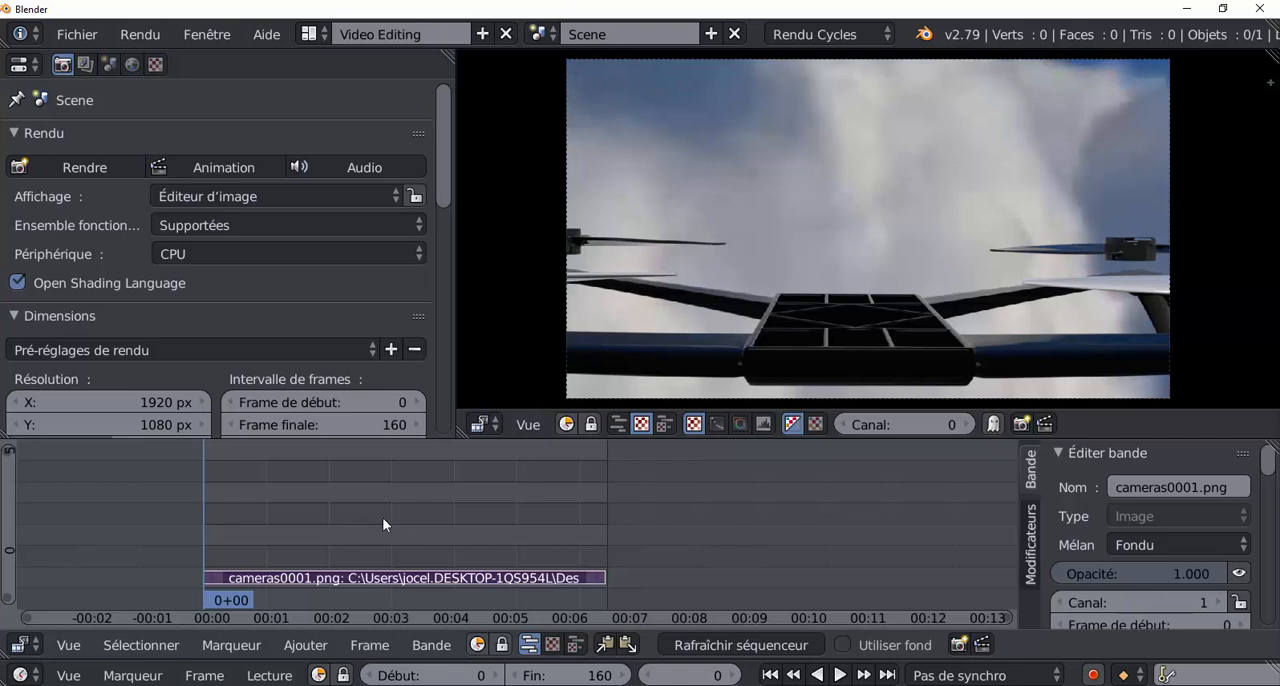
click(841, 675)
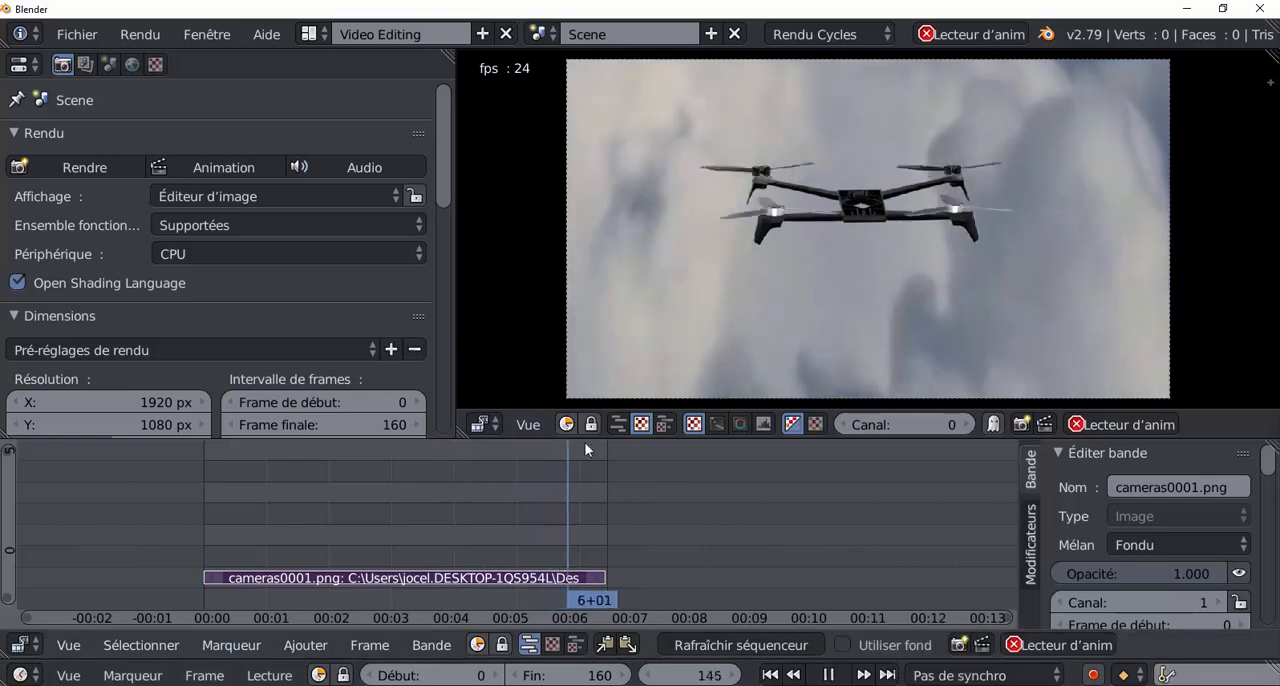
click(830, 675)
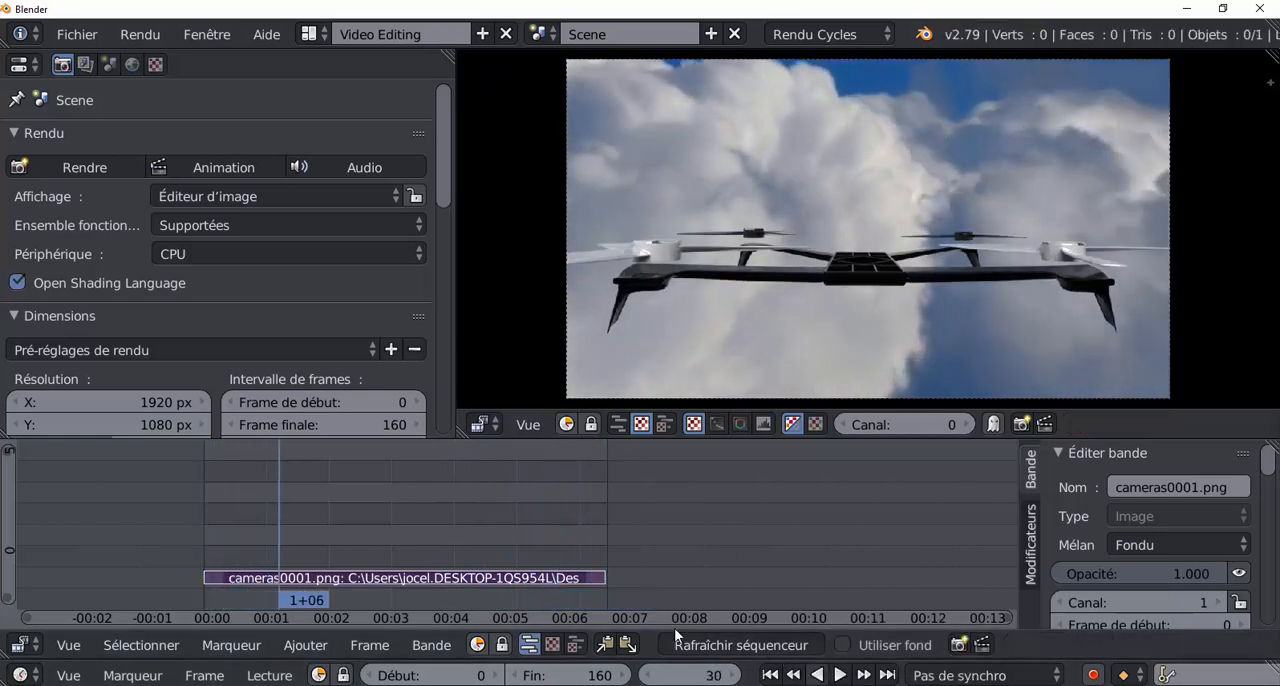
key(shift+alt+a)
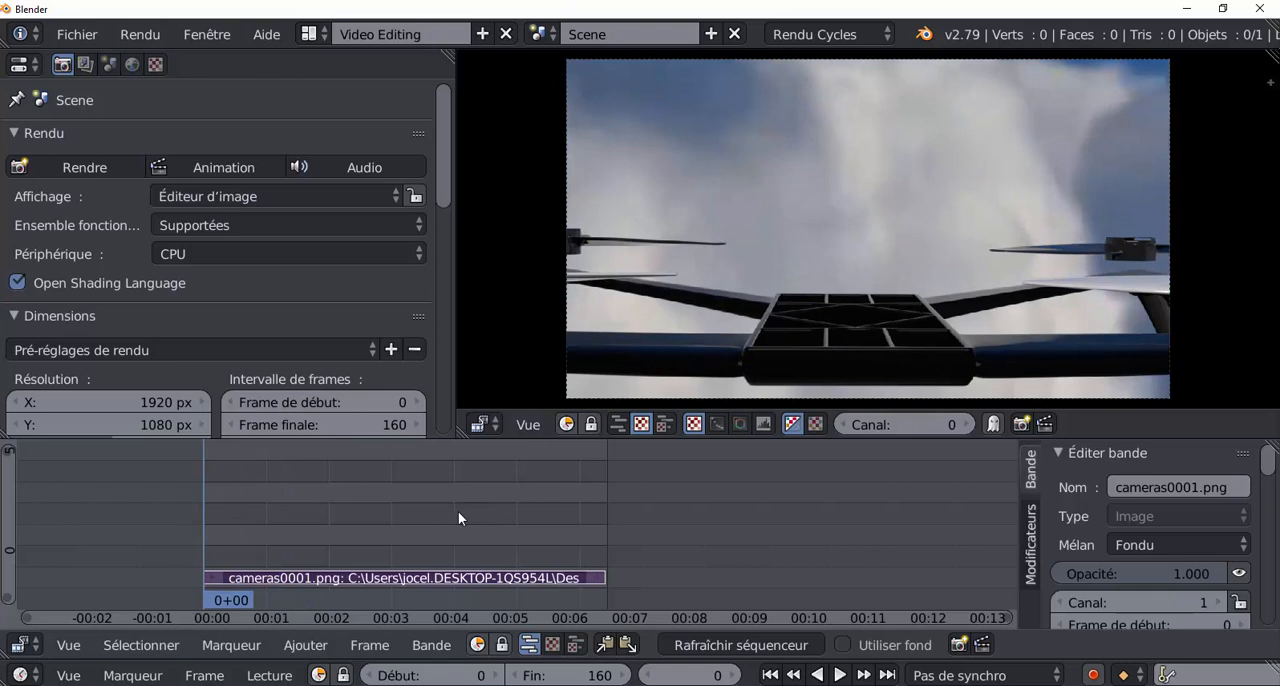
Add the ACTION_INEXORABLE mp3 from the desktop's zic\jigles percu folder as a sound strip starting at frame 0.
scroll(455, 518, up, 1)
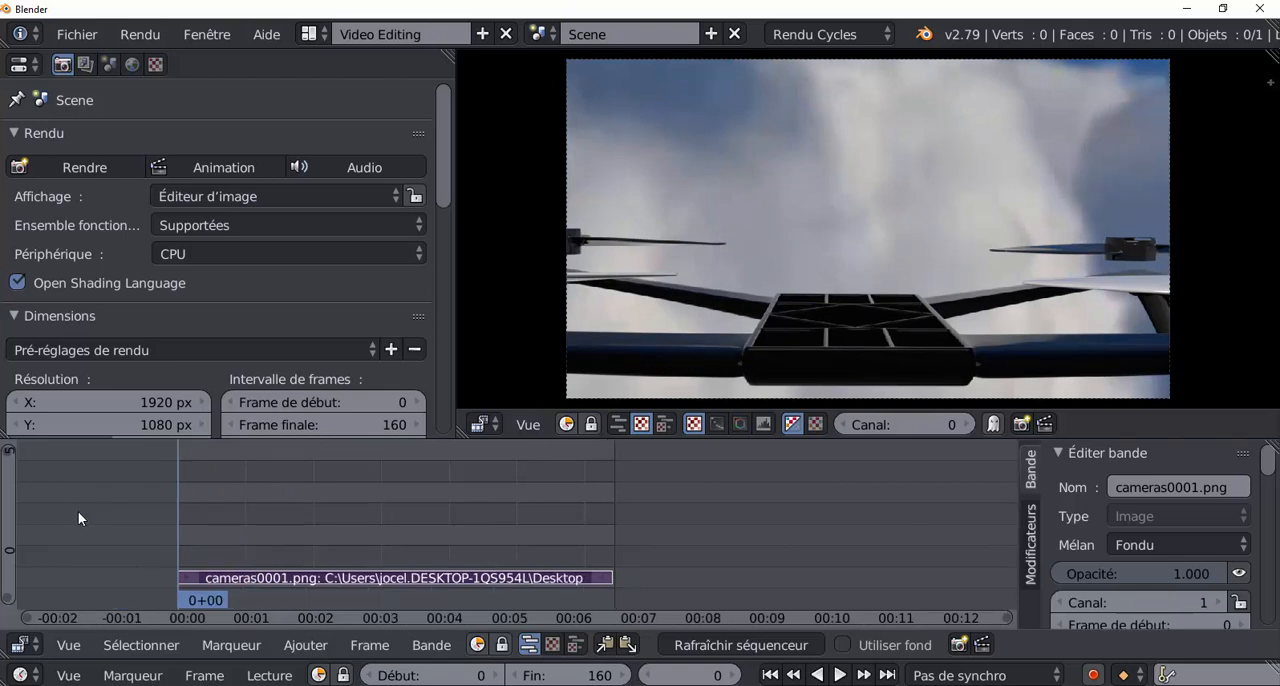
click(305, 645)
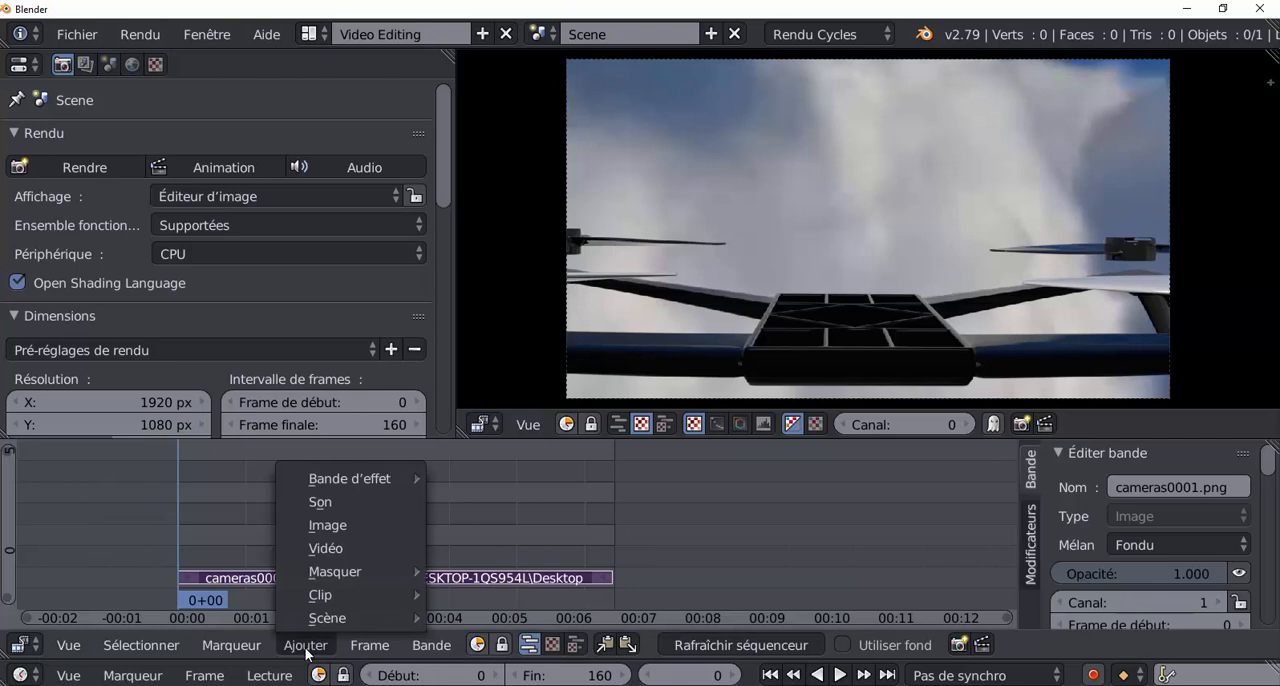
click(316, 502)
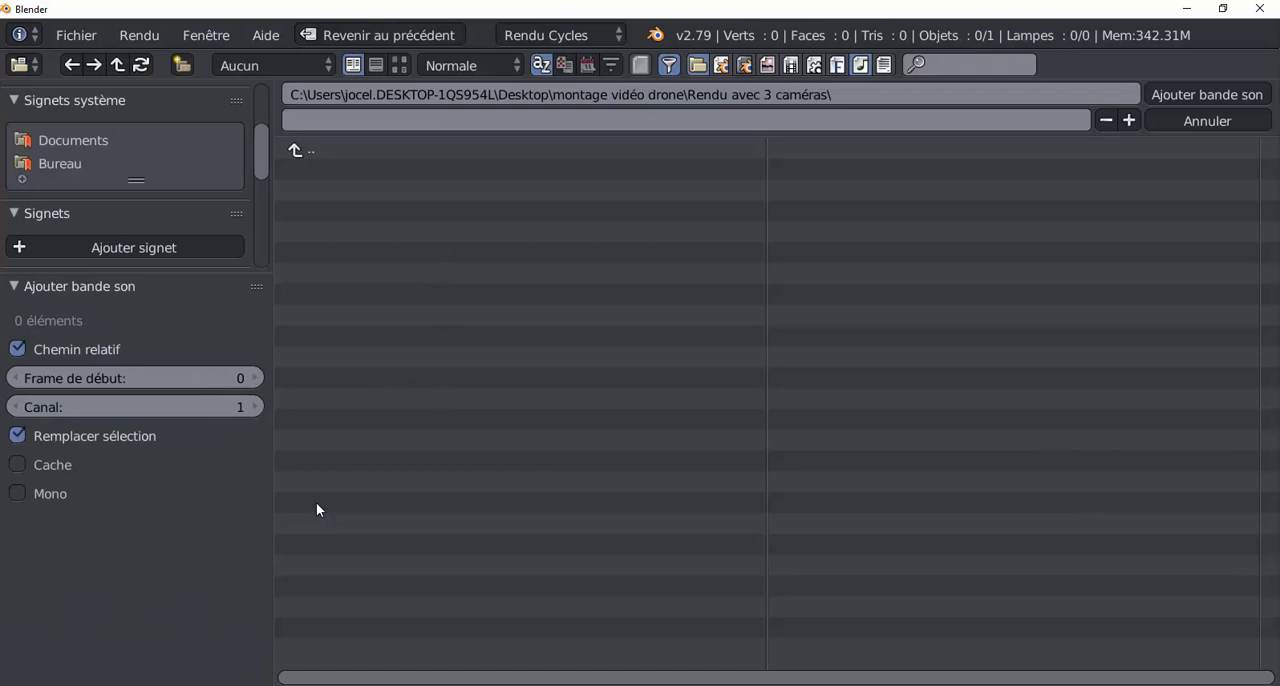
click(46, 164)
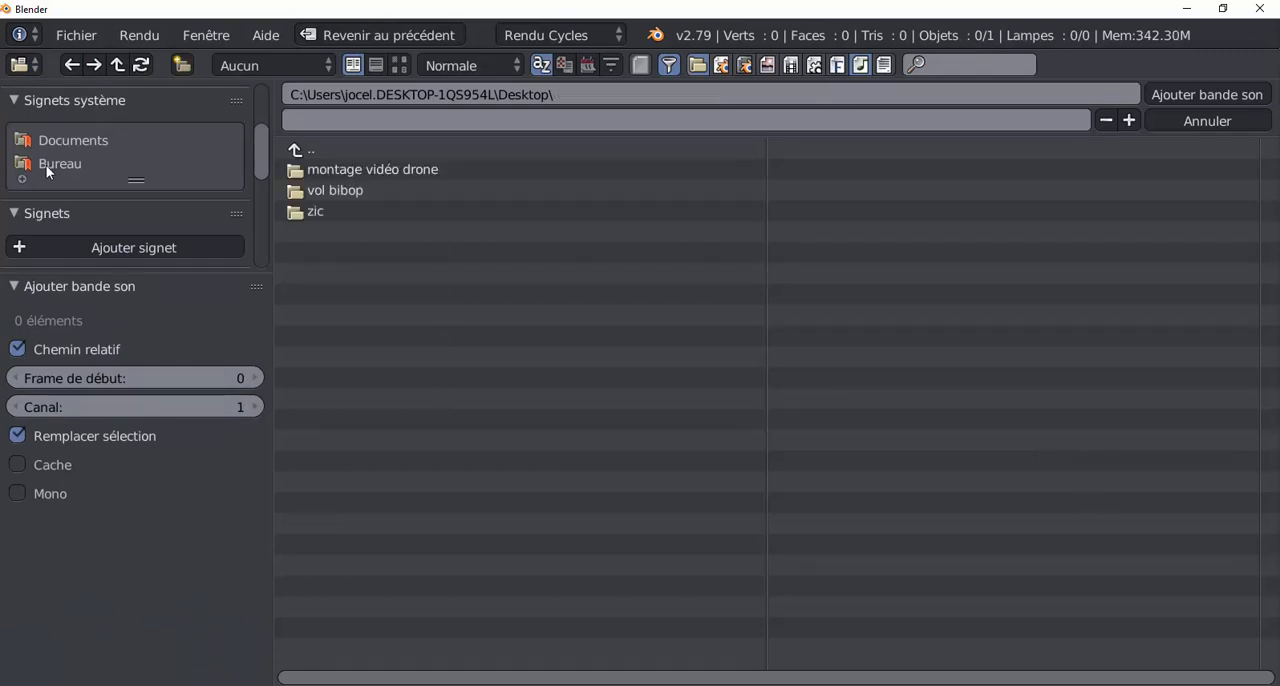
click(318, 214)
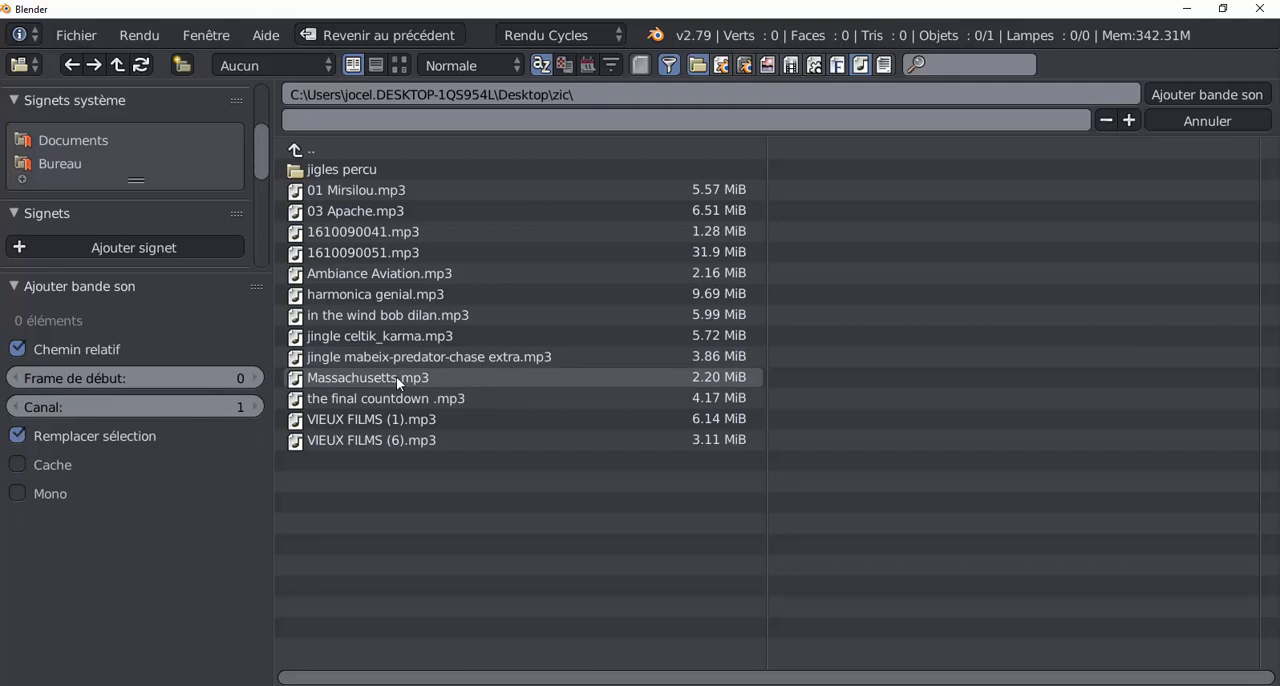
click(331, 169)
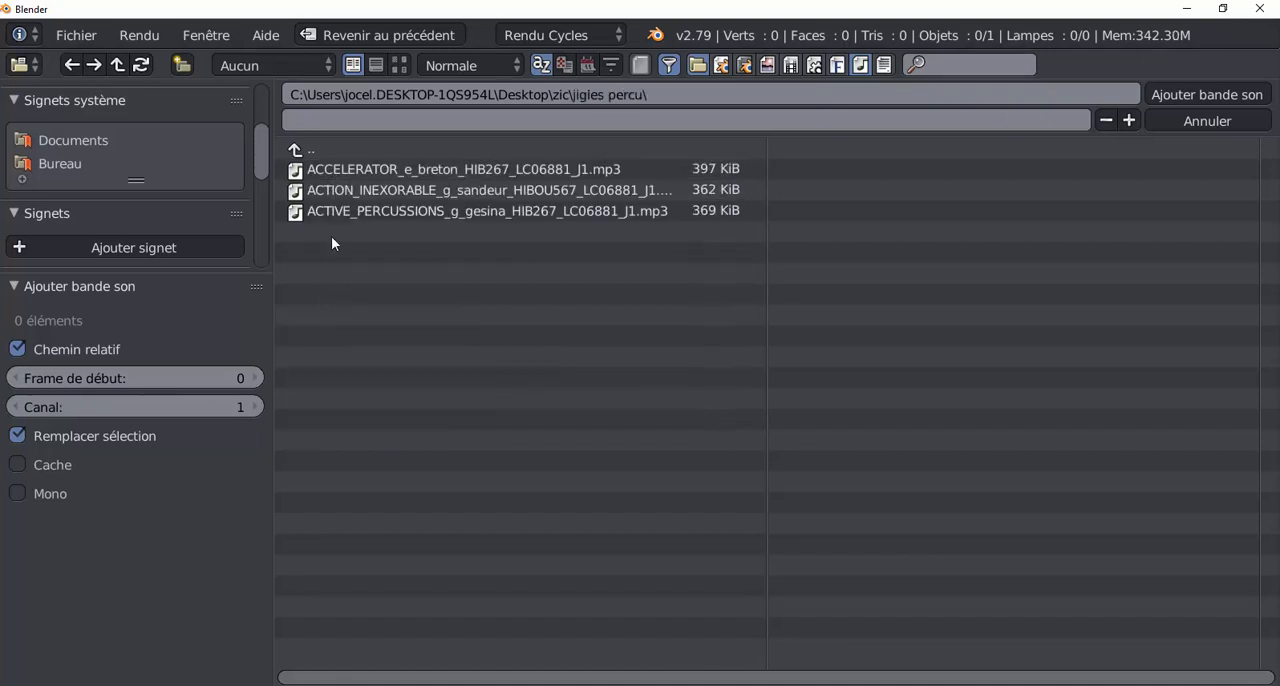
click(353, 188)
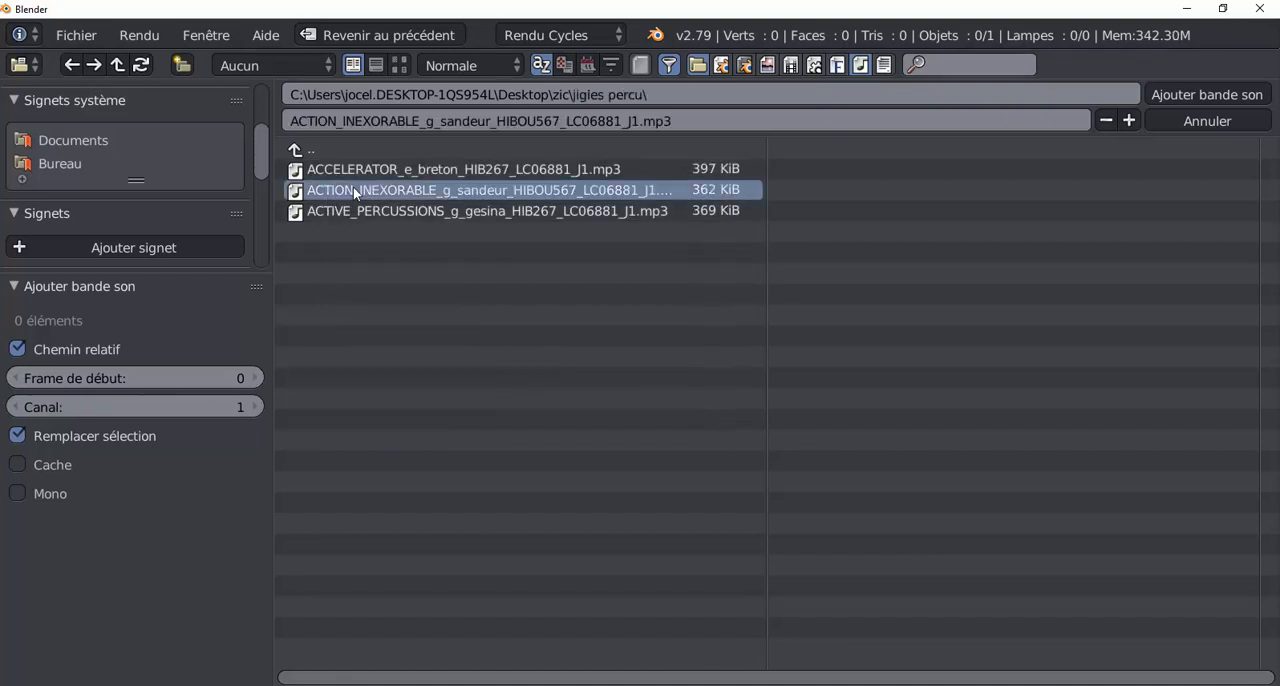
click(1195, 95)
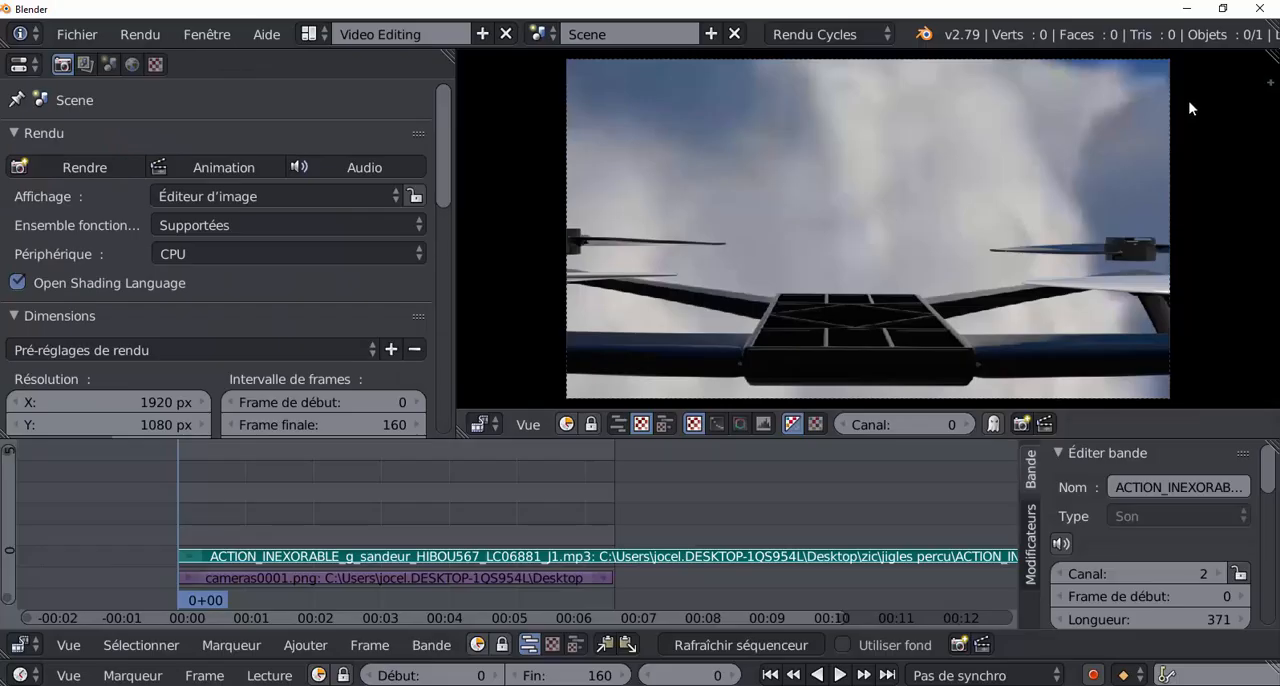
Play the drone strip together with the music and return to frame 0.
scroll(333, 515, down, 3)
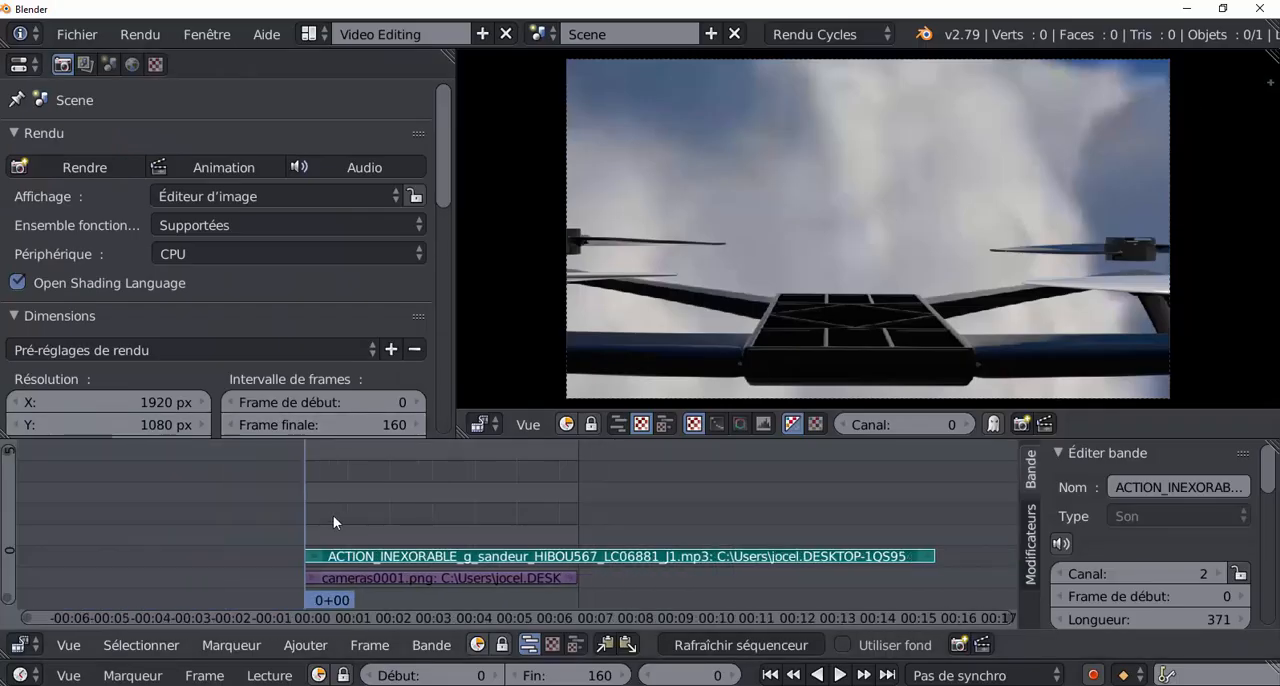
key(alt+a)
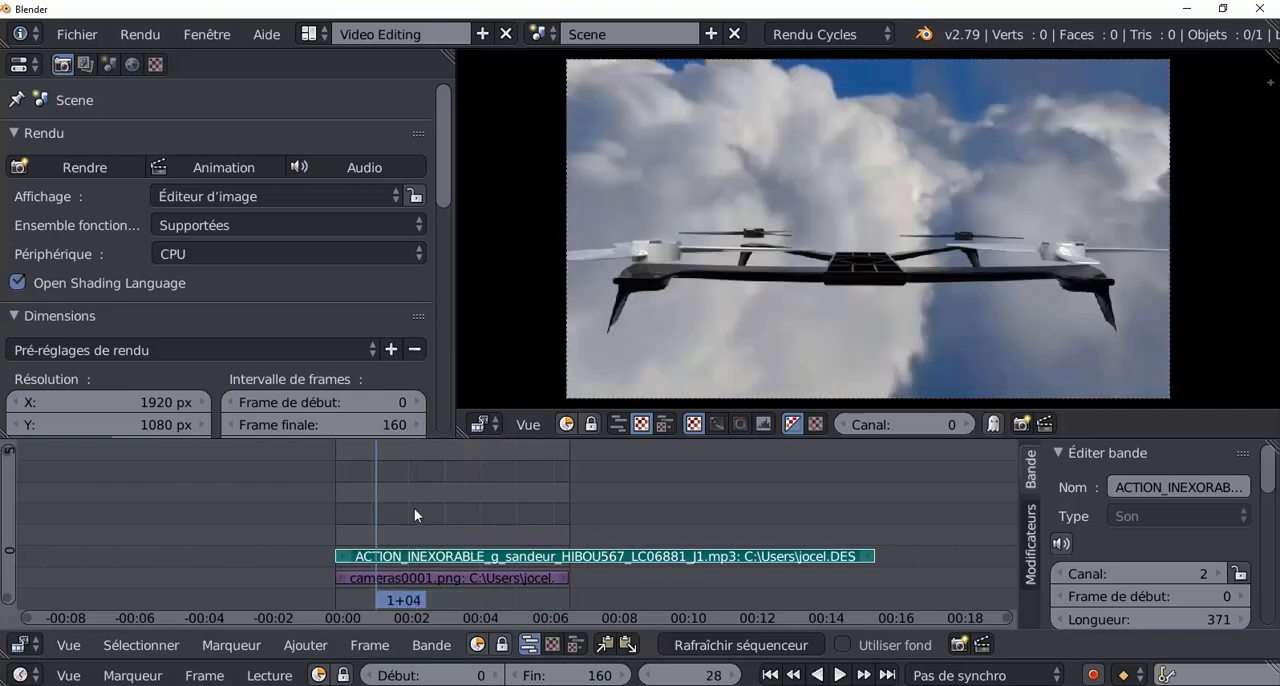
drag(374, 507, 305, 500)
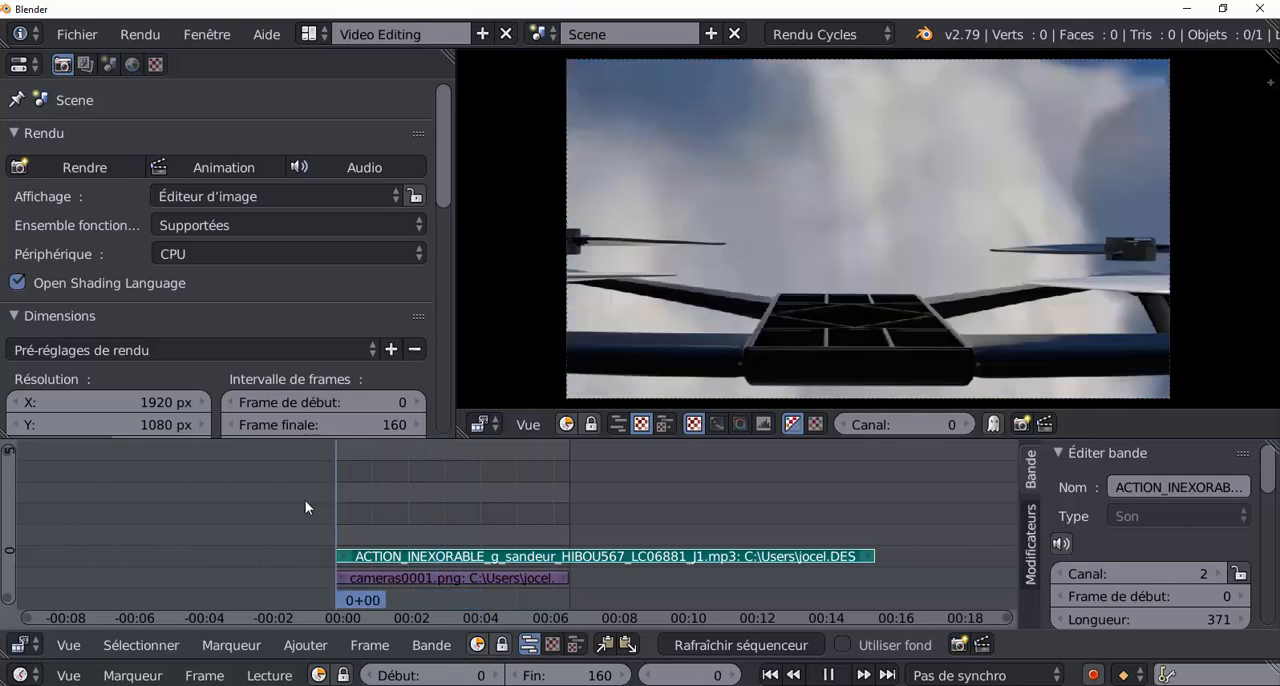
Delete the ACTION_INEXORABLE sound strip from the sequencer.
key(x)
click(569, 555)
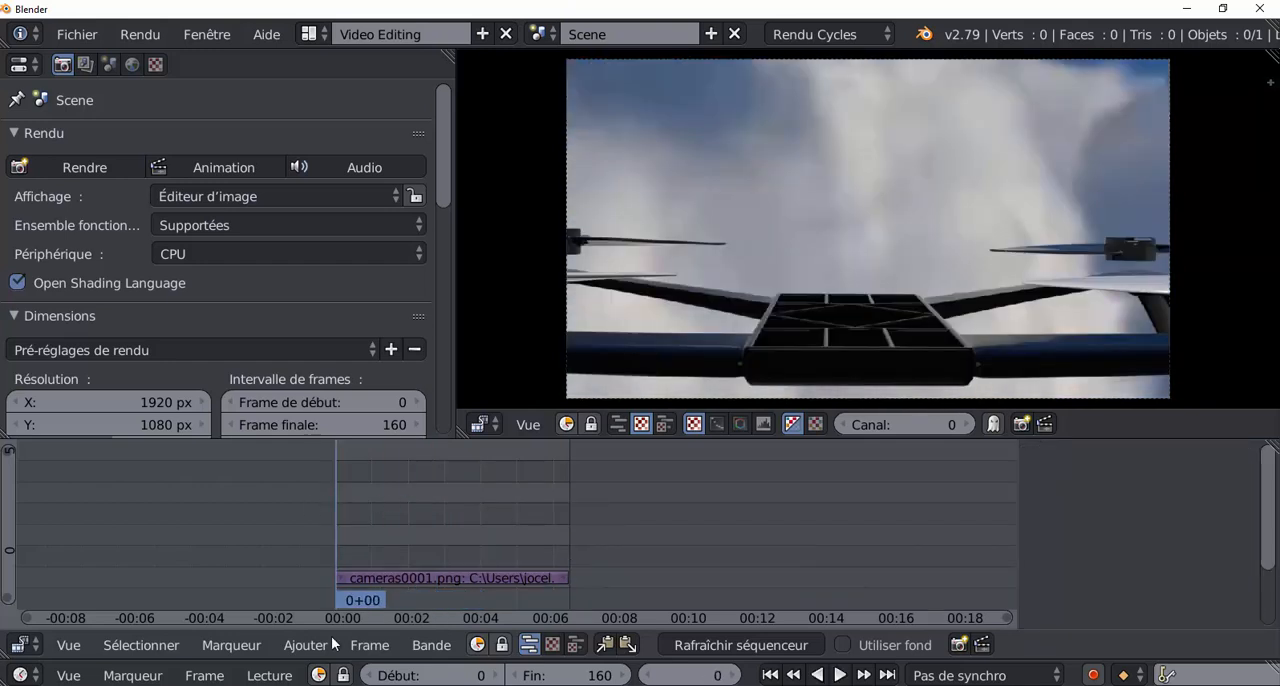
click(284, 644)
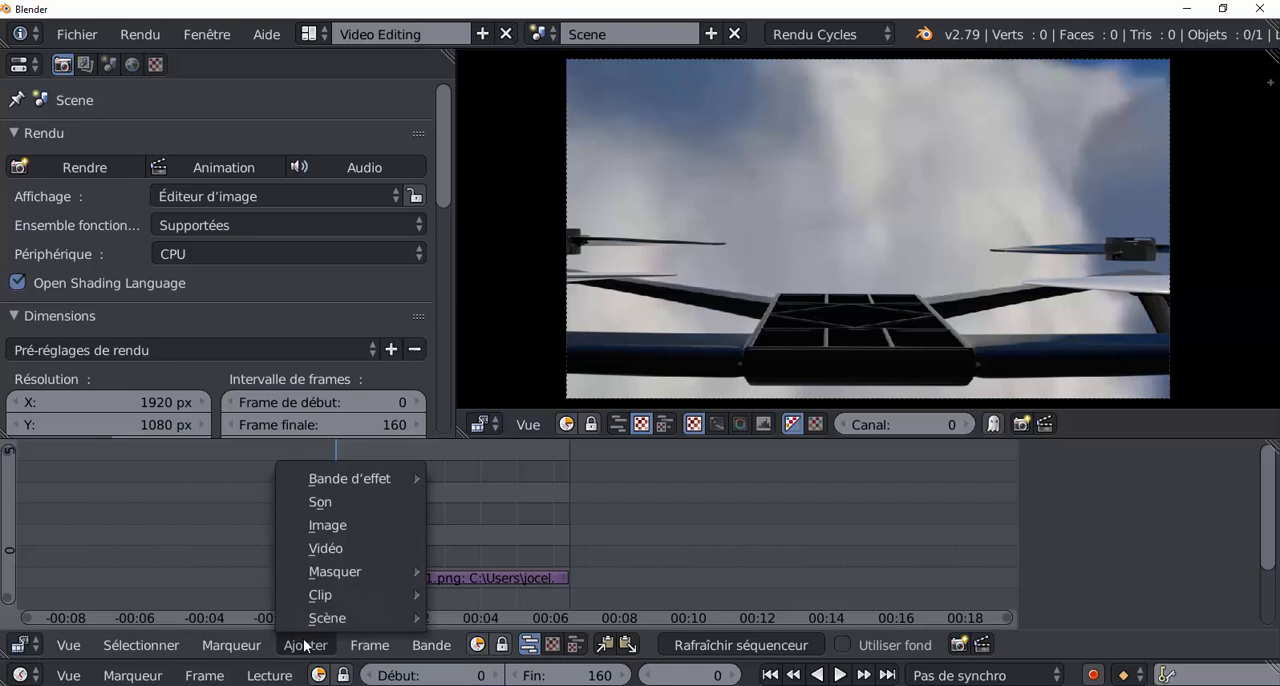
click(327, 502)
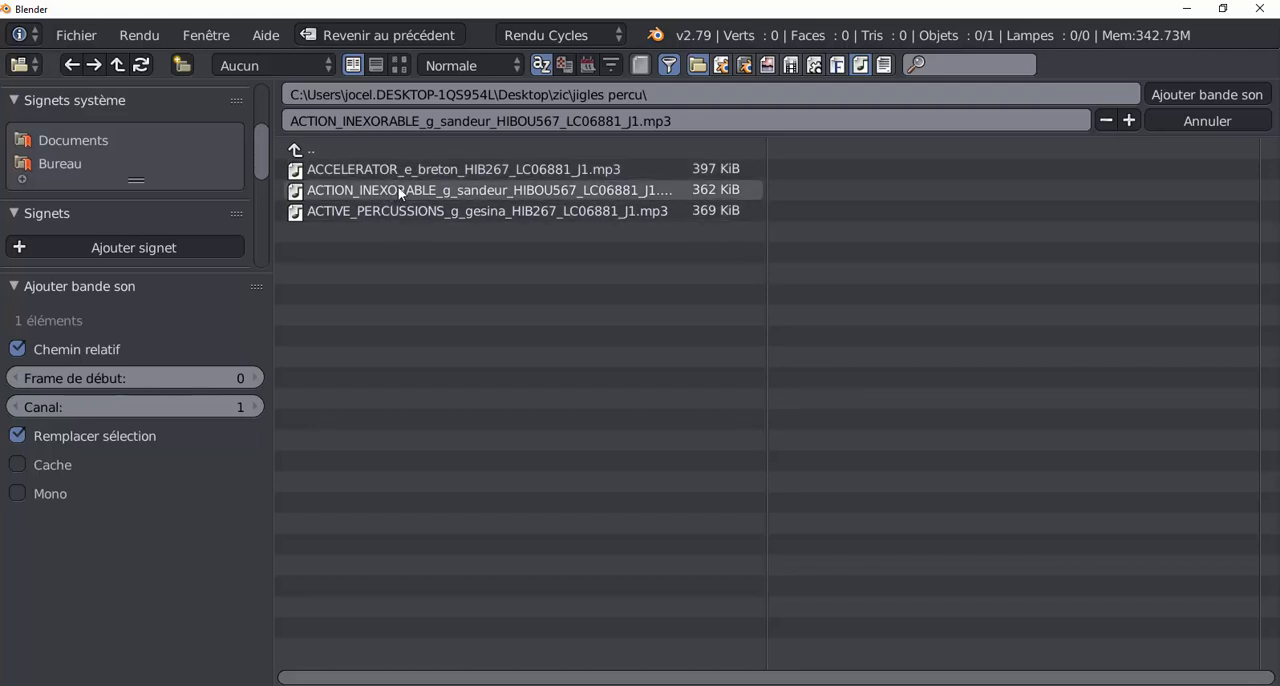
click(1196, 118)
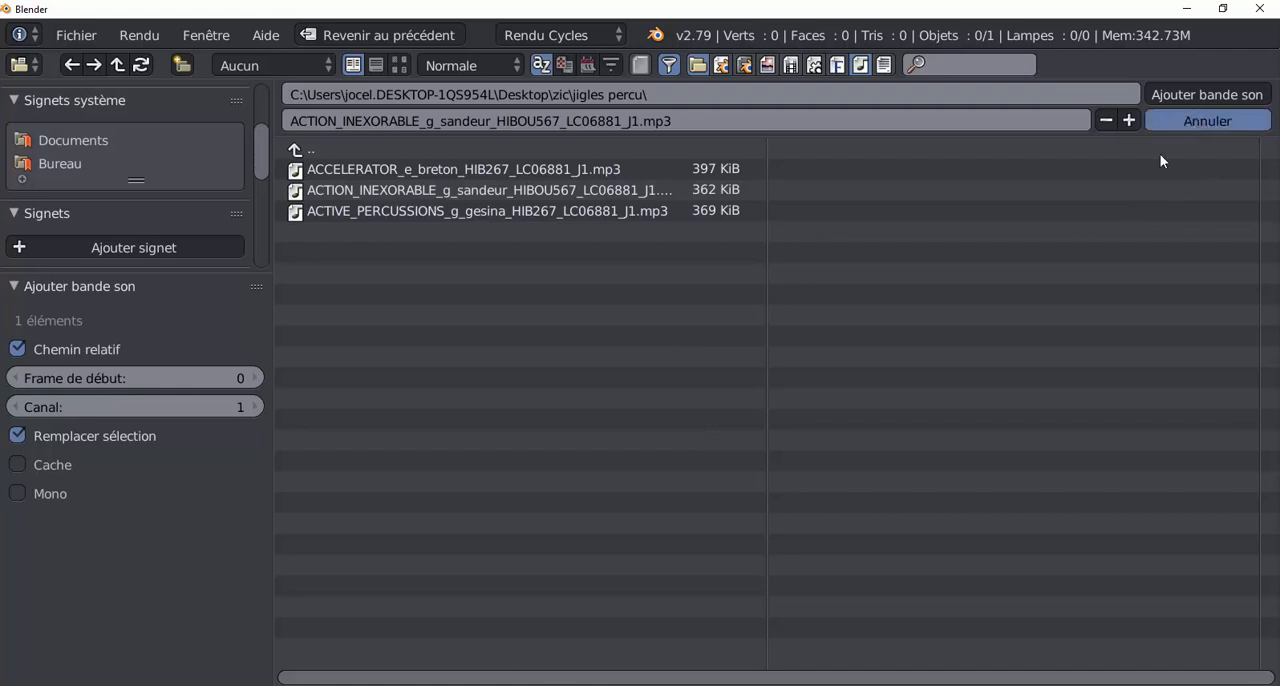
Move the current frame to 64 and add the ACTION_INEXORABLE mp3 there as a sound strip.
click(429, 530)
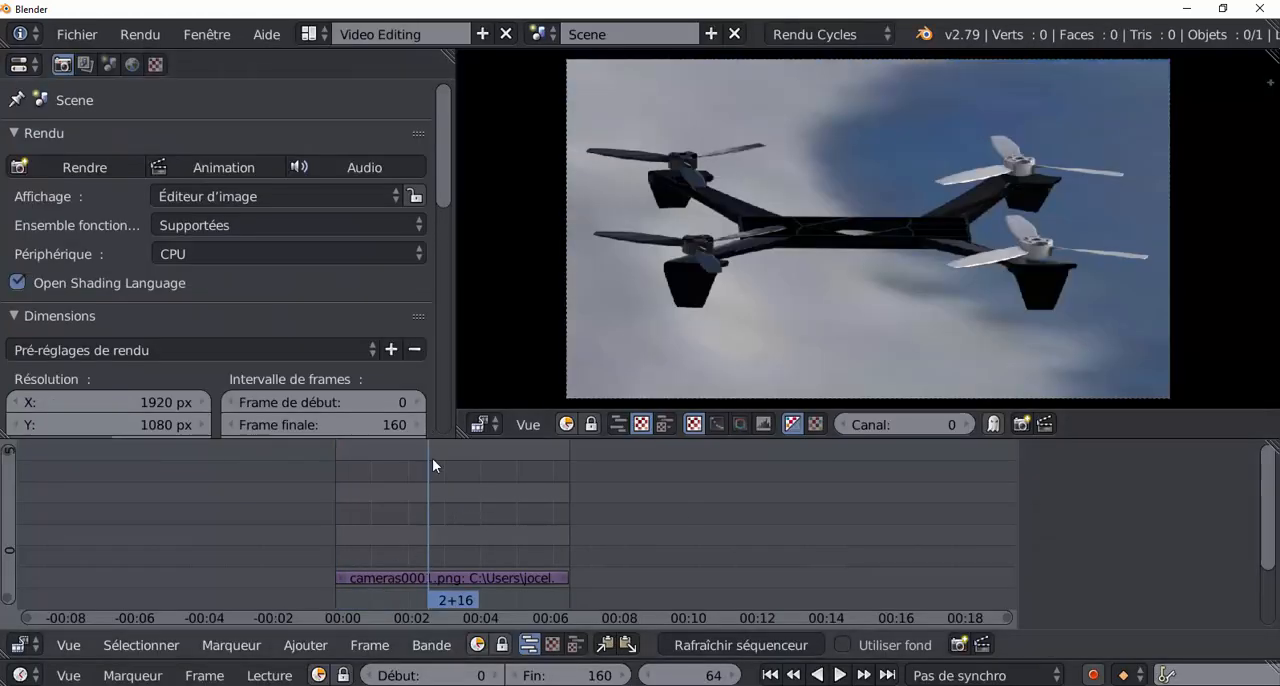
click(316, 646)
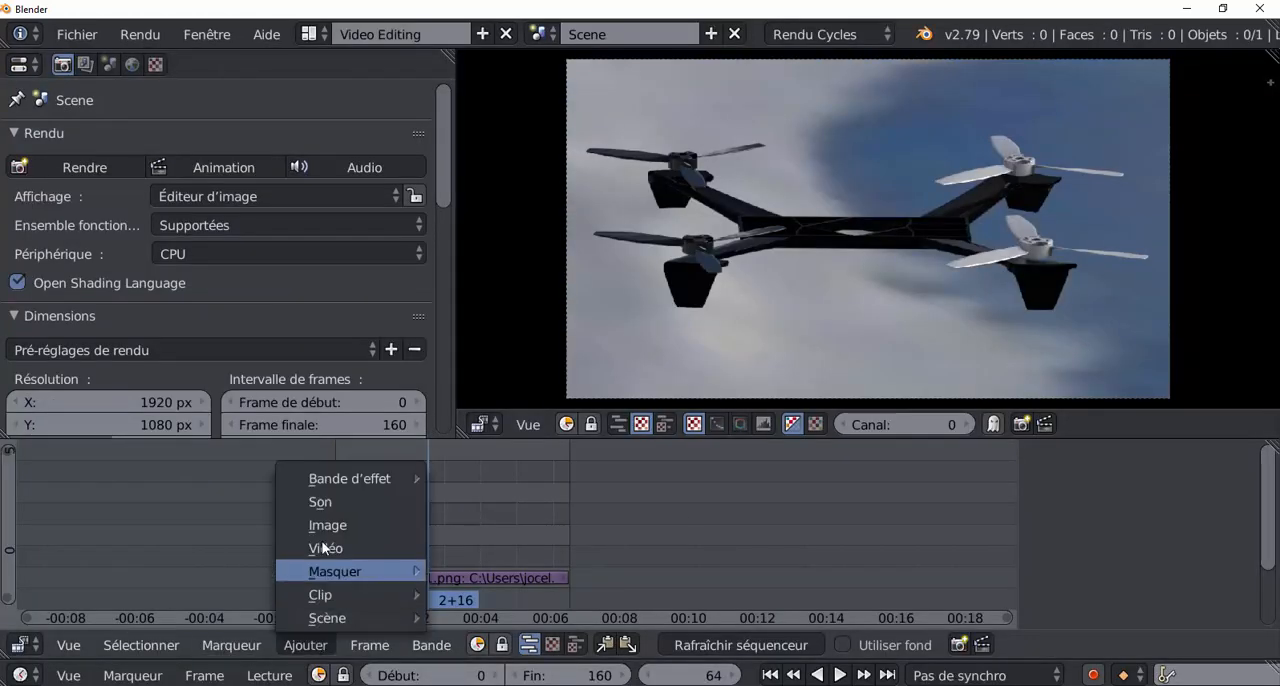
click(320, 502)
click(476, 190)
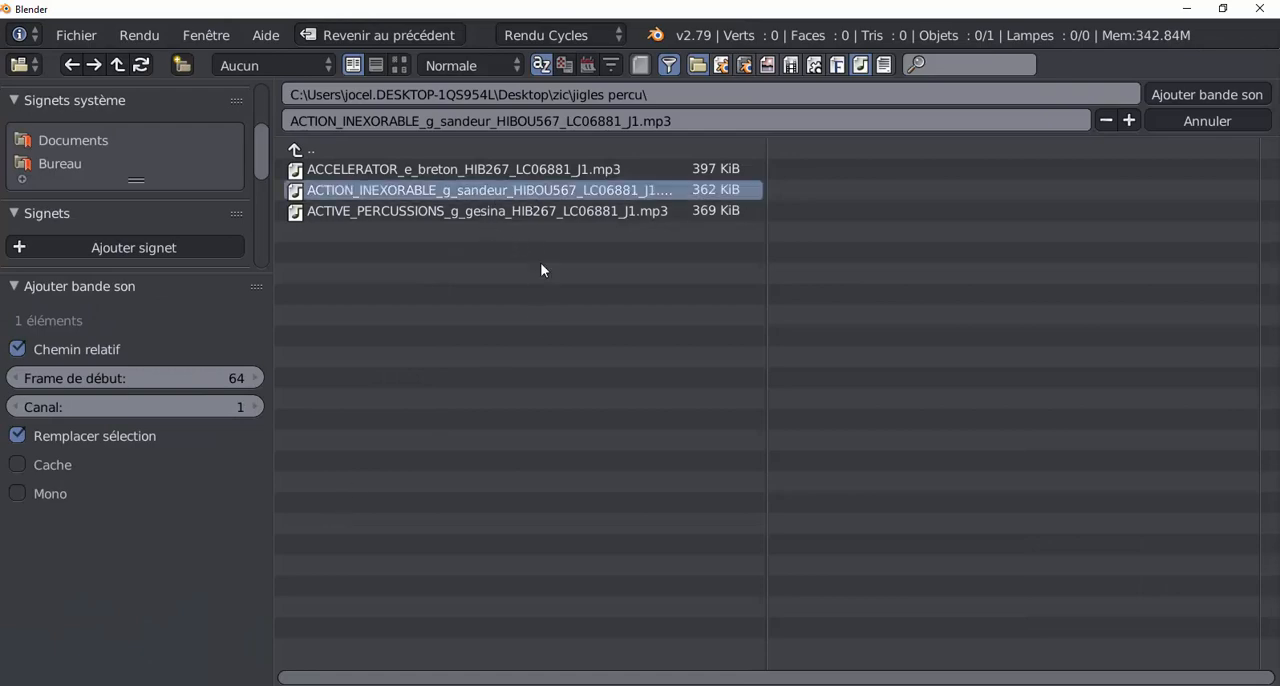
click(1195, 98)
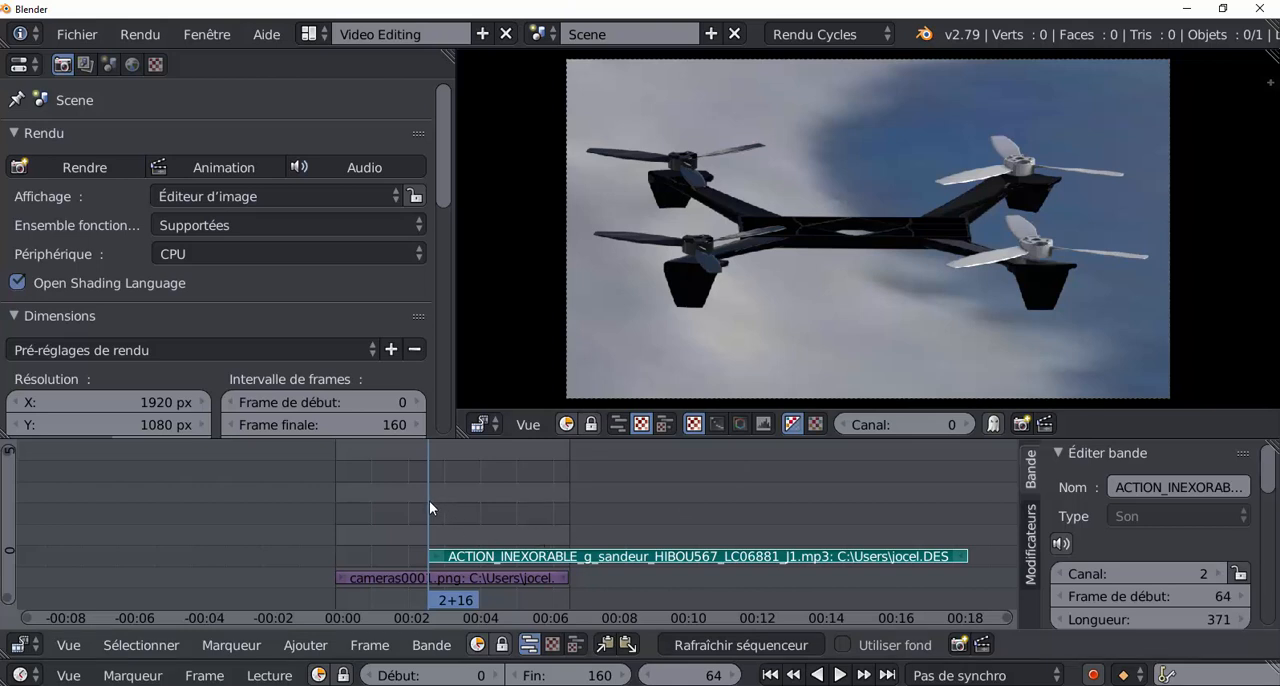
Play the sequence around the start of the sound strip, jump to frame 216, and stop playback.
key(alt+a)
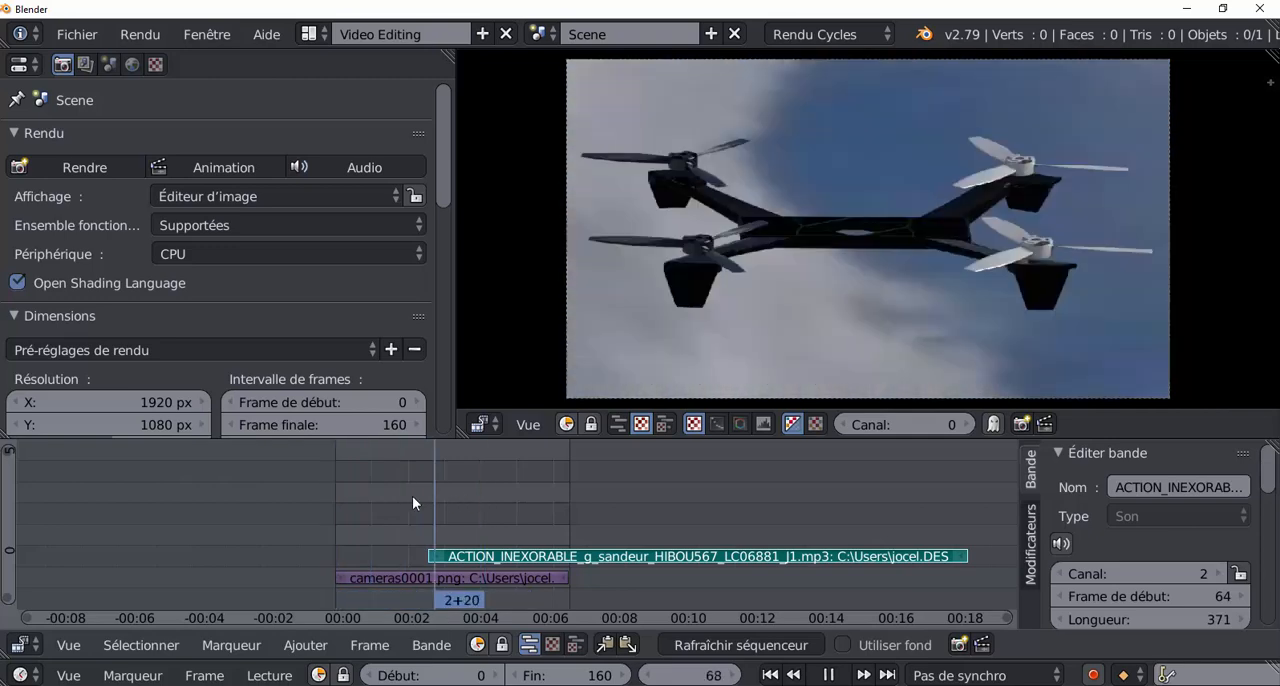
key(shift+Left)
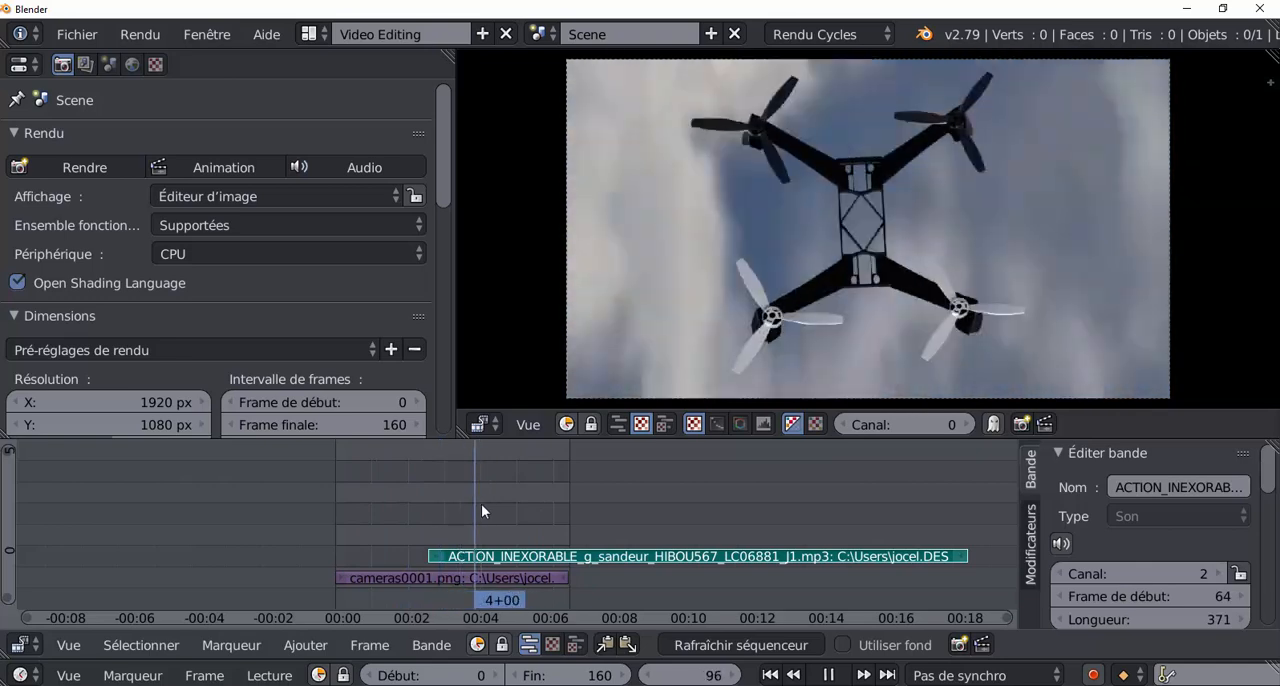
drag(481, 504, 288, 515)
click(650, 562)
key(alt+a)
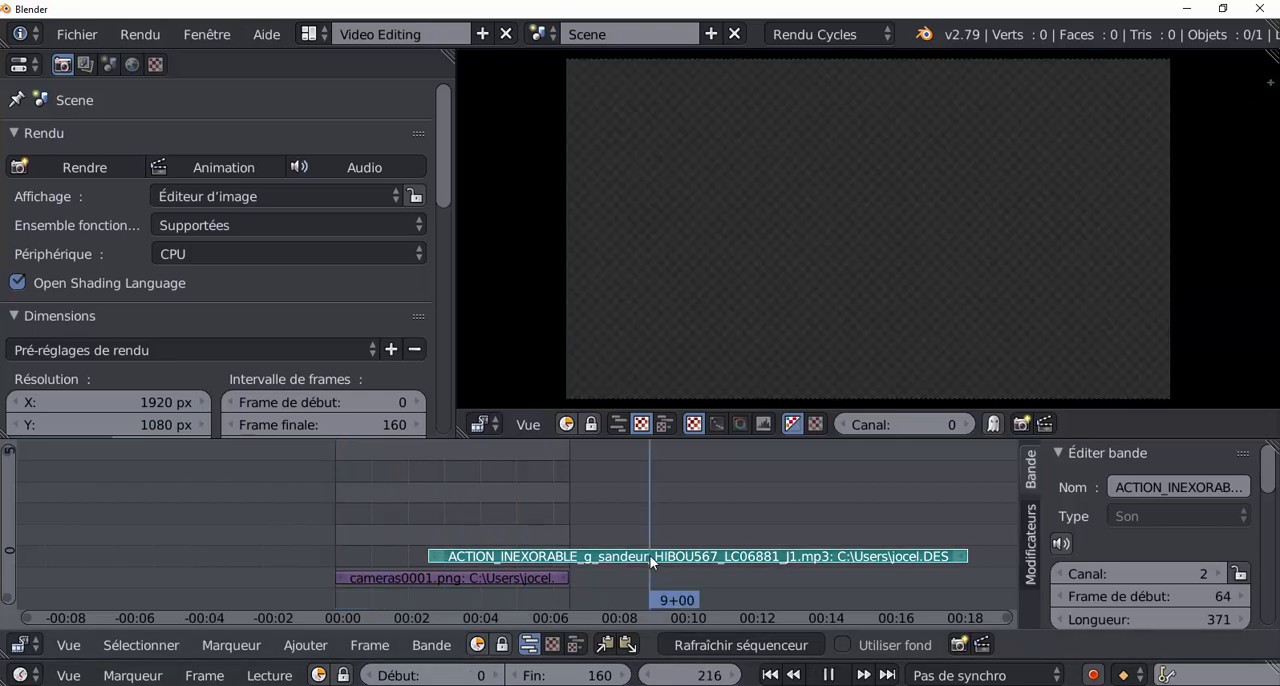
key(alt+a)
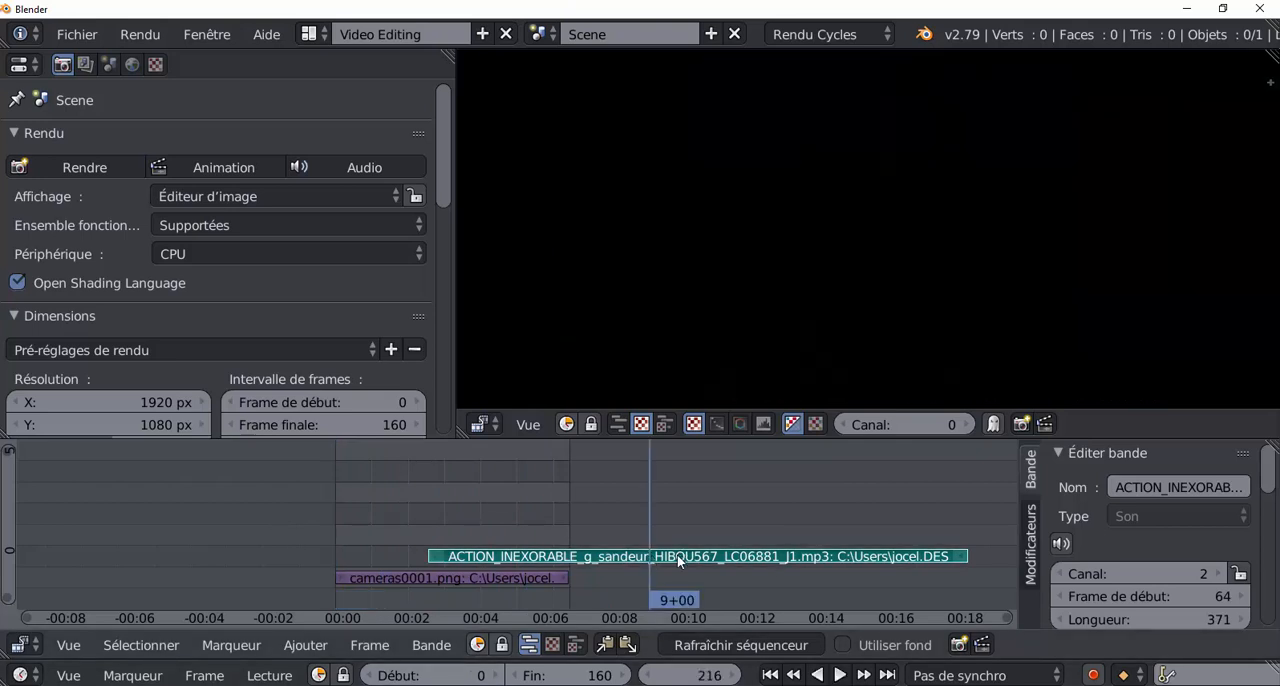
Move the sound strip to channel 3 so that it starts at frame 0.
key(g)
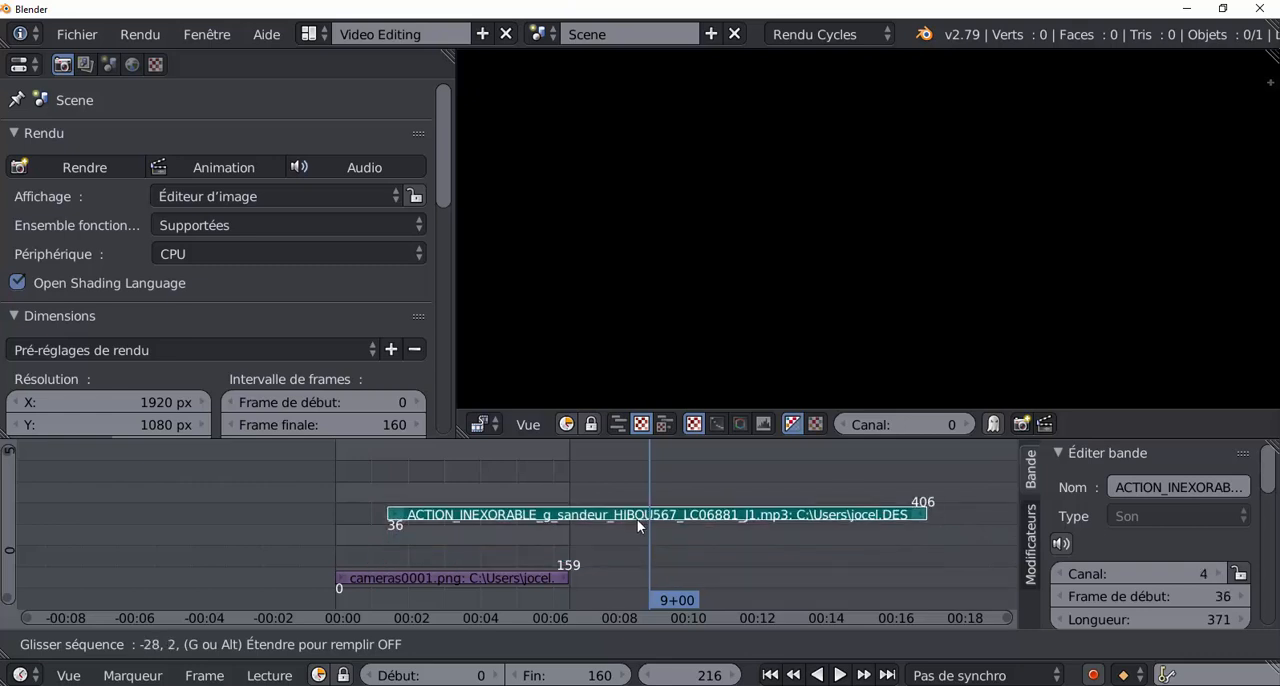
click(640, 521)
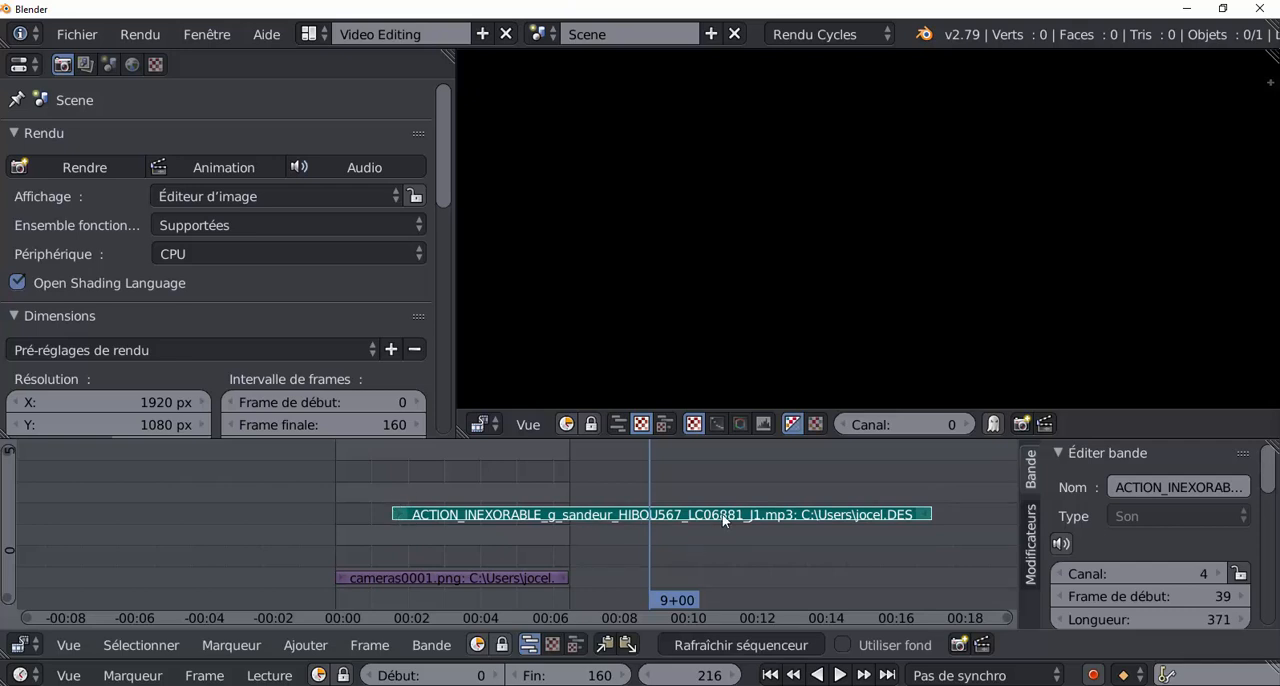
key(g)
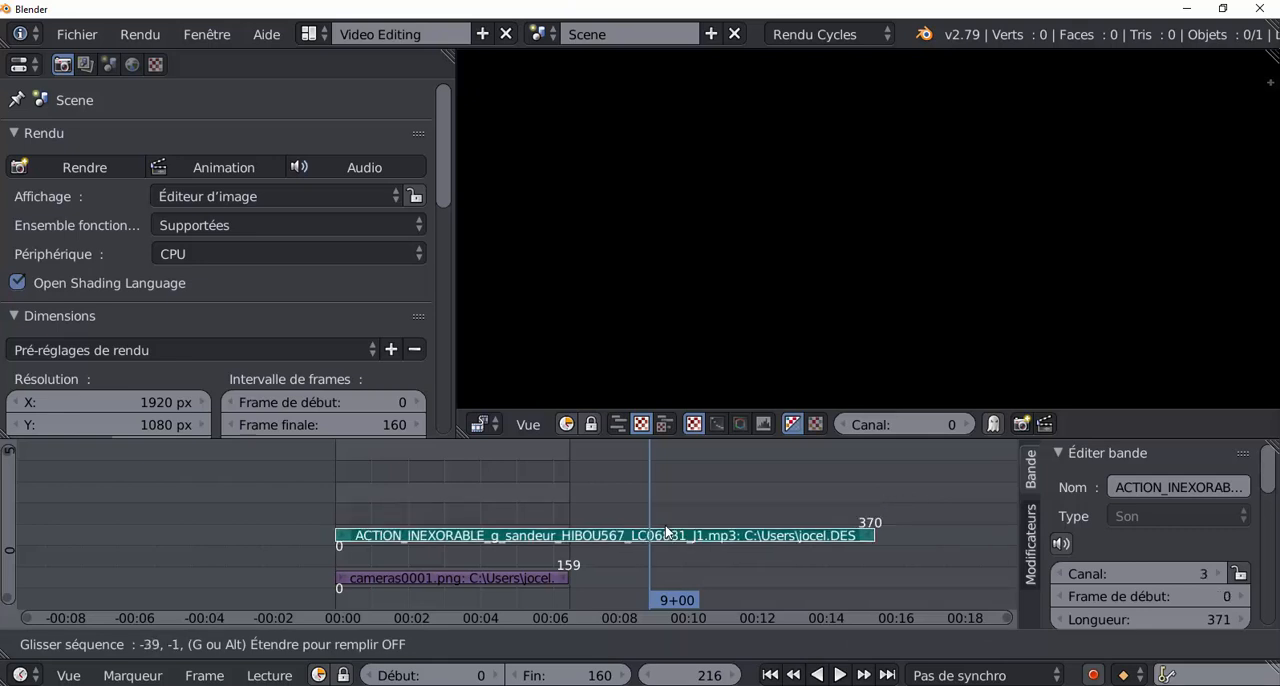
click(665, 525)
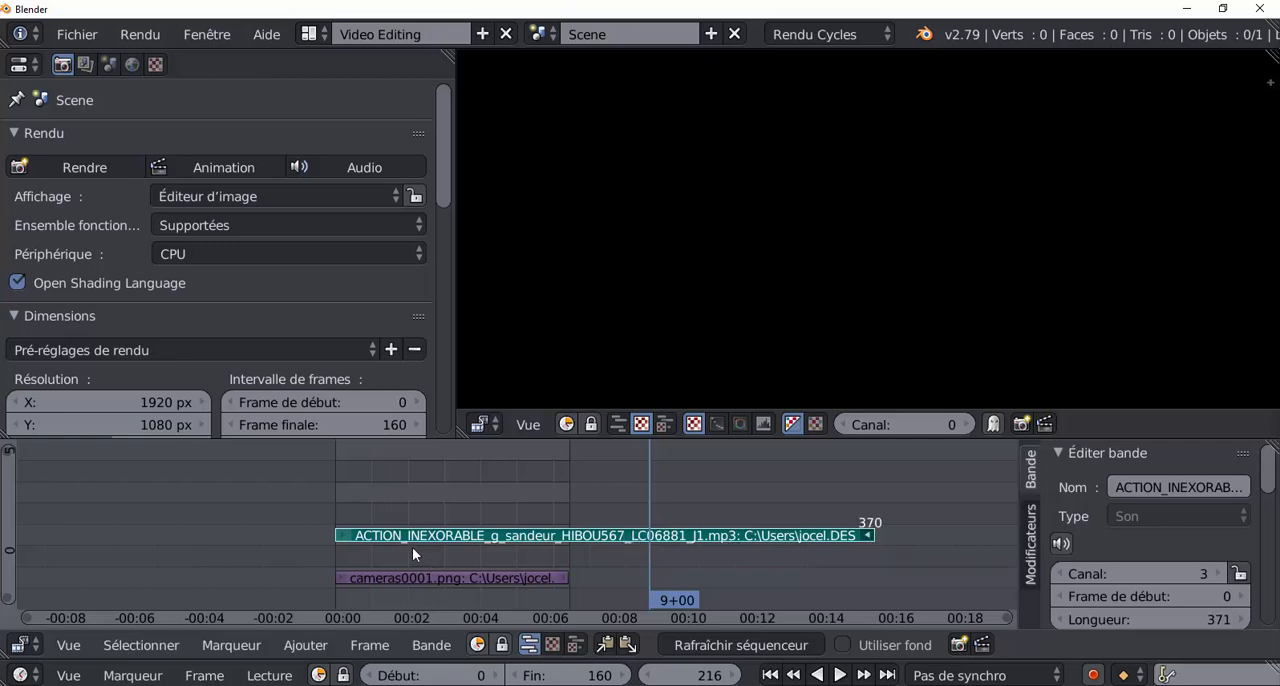
Cut the sound strip at frame 216 and delete the part after the cut.
click(346, 533)
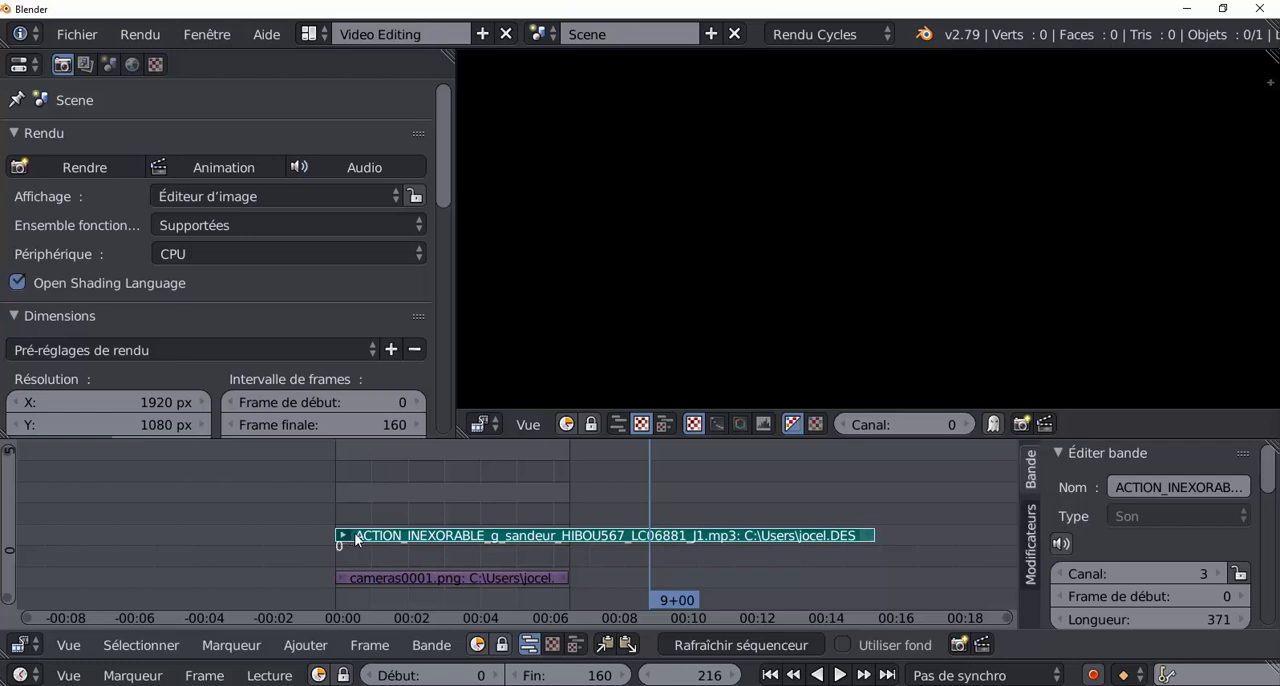
click(866, 536)
click(697, 538)
key(k)
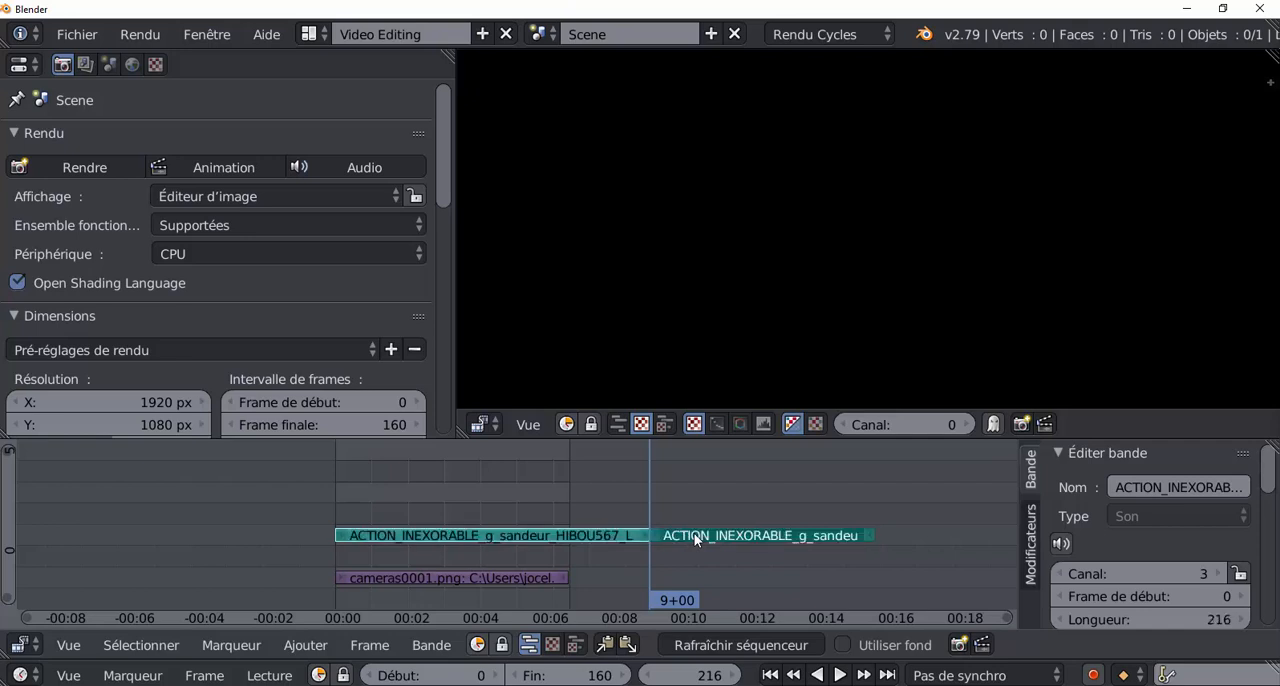
click(697, 538)
key(x)
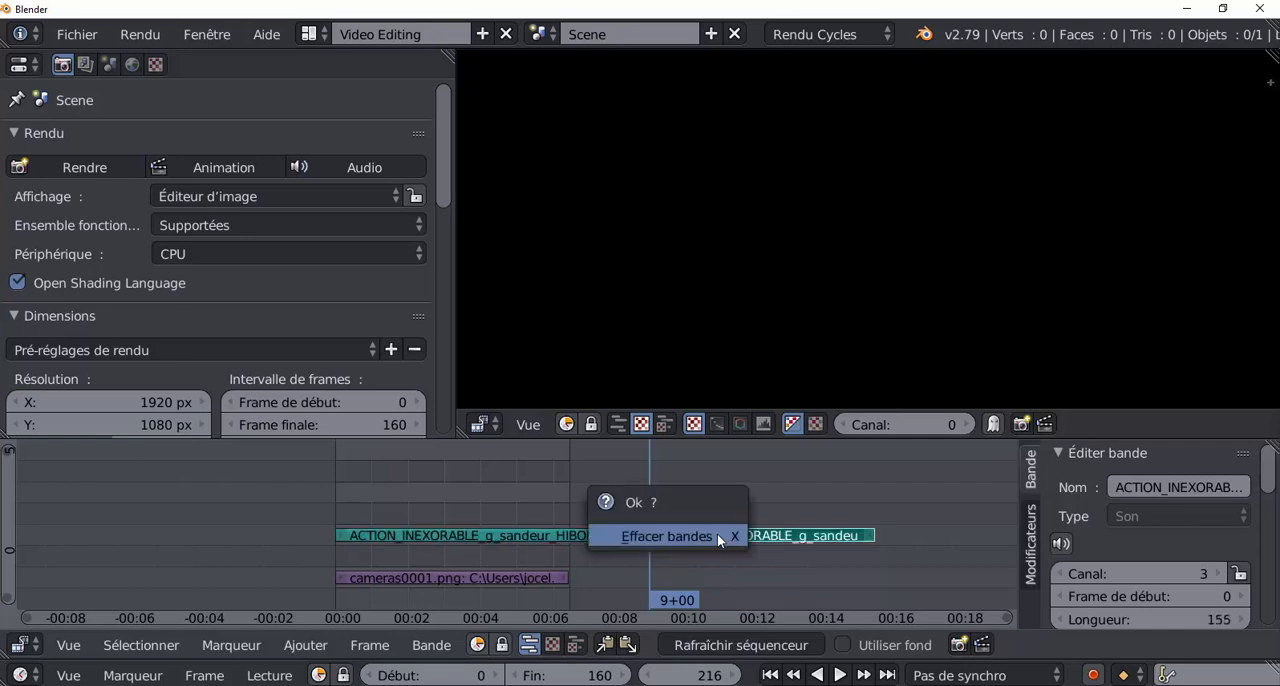
click(717, 538)
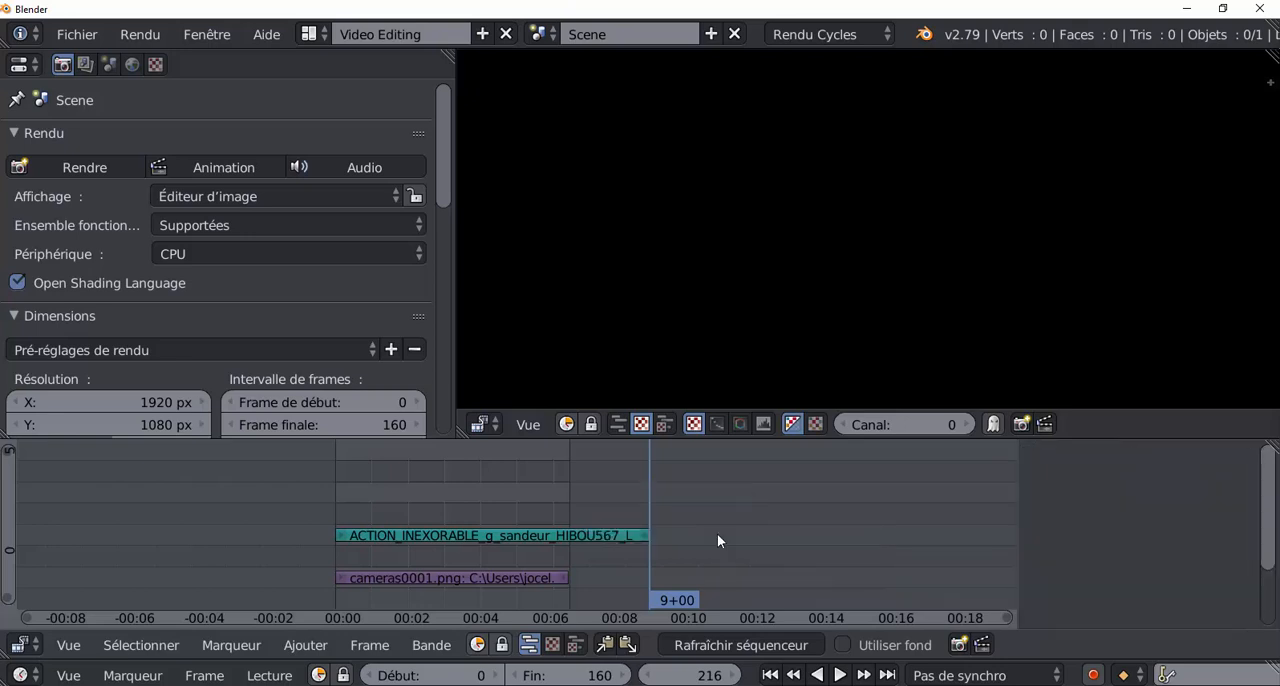
Extend the end of the cut sound strip back to its full length at frame 370.
click(644, 537)
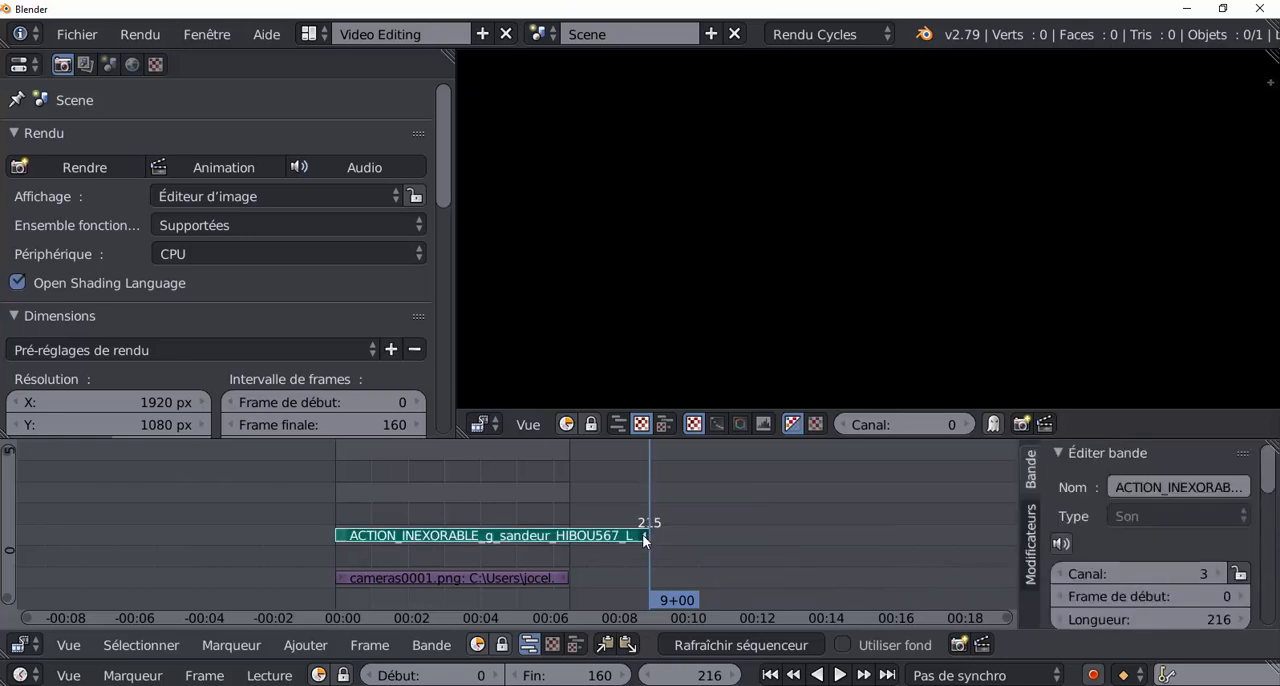
key(g)
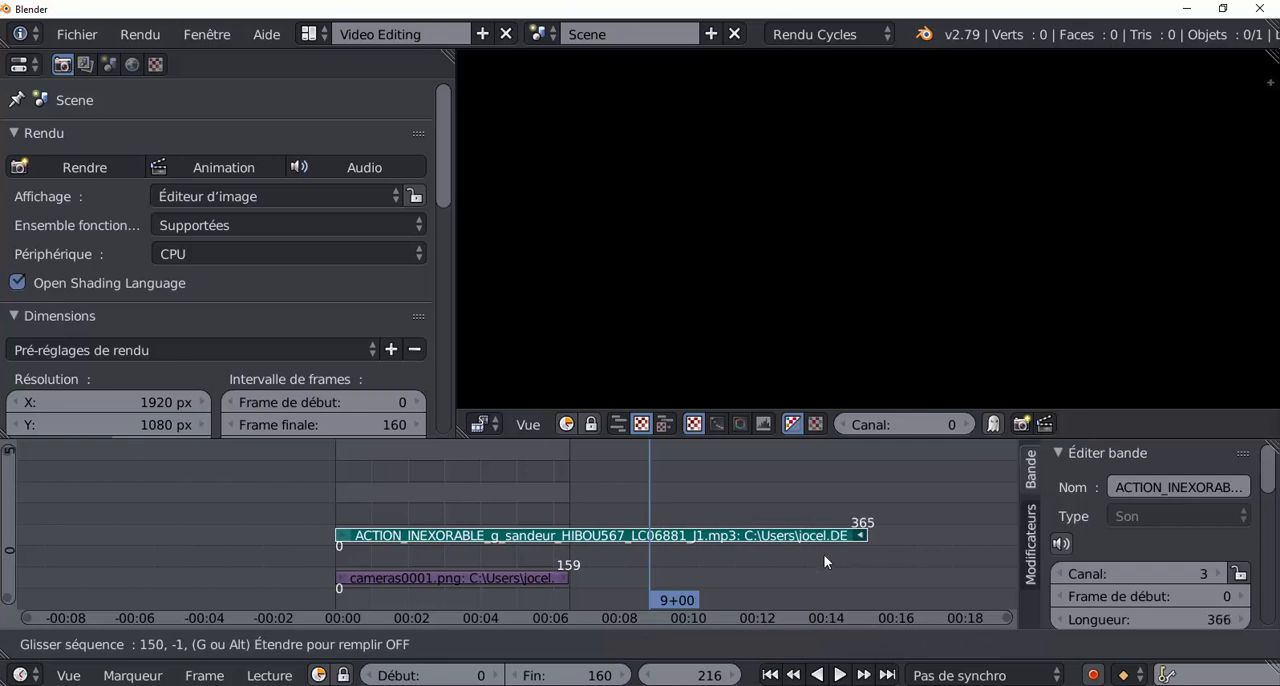
click(981, 548)
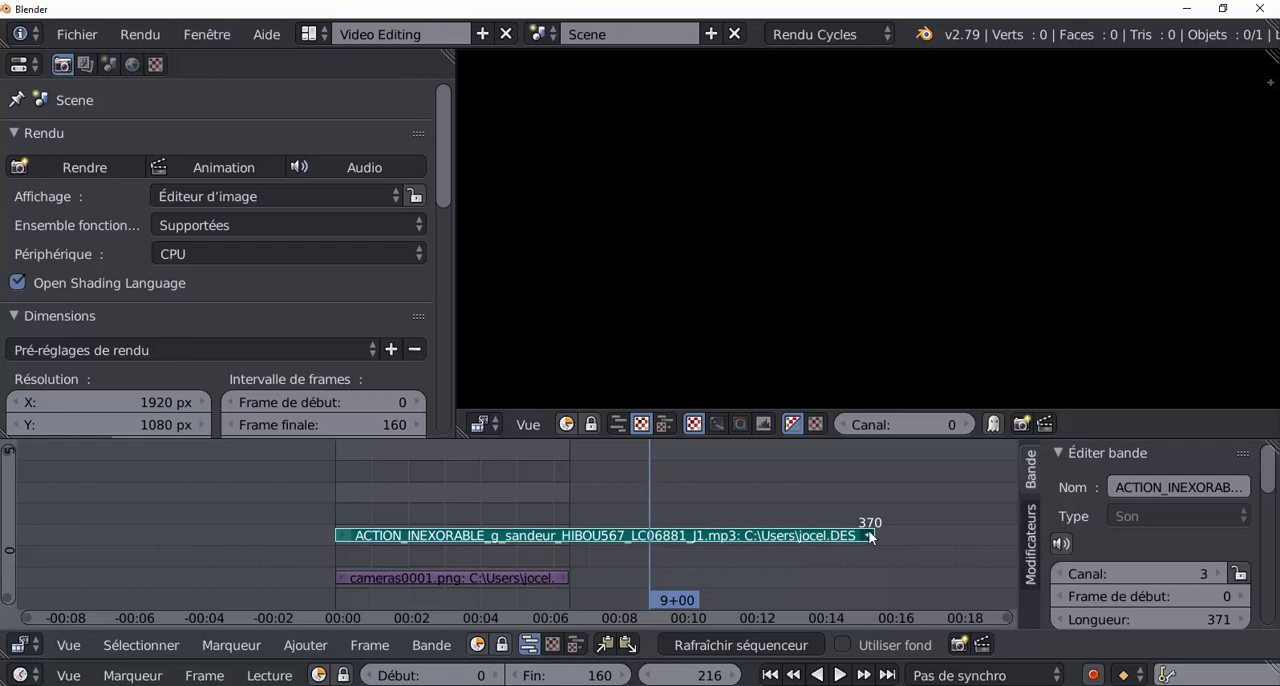
Shorten the end of the sound strip to frame 159 to match the image strip.
drag(868, 530, 853, 536)
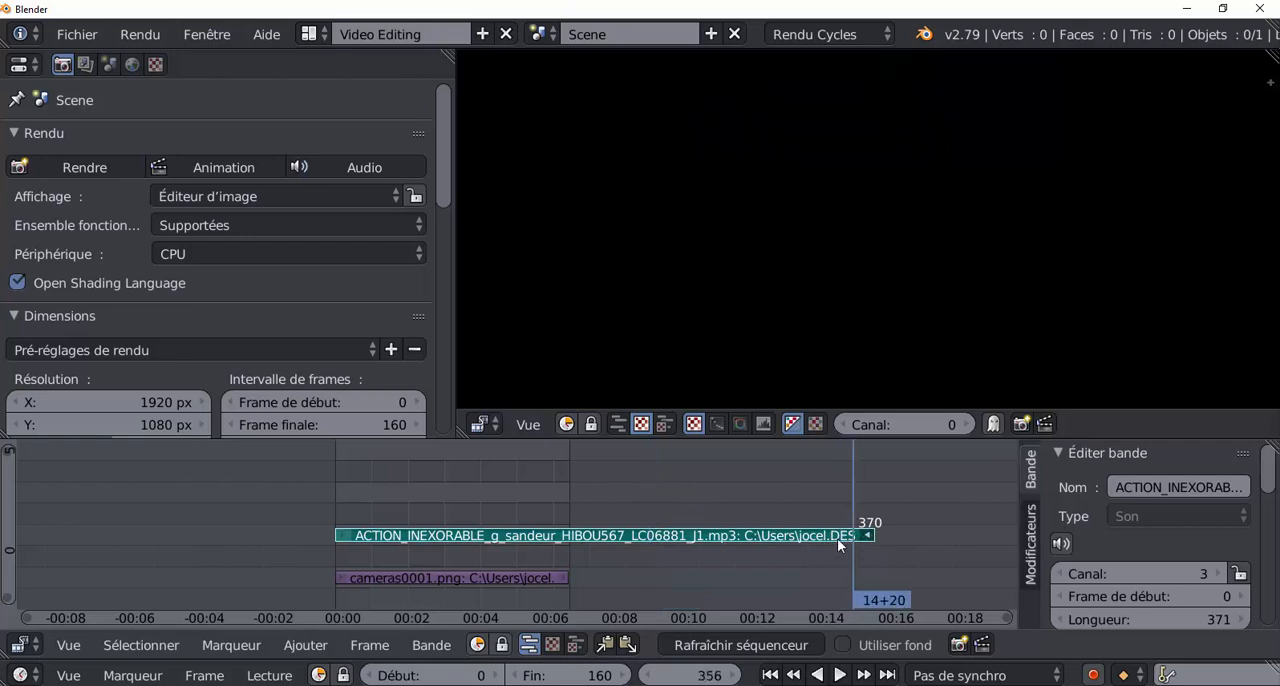
key(g)
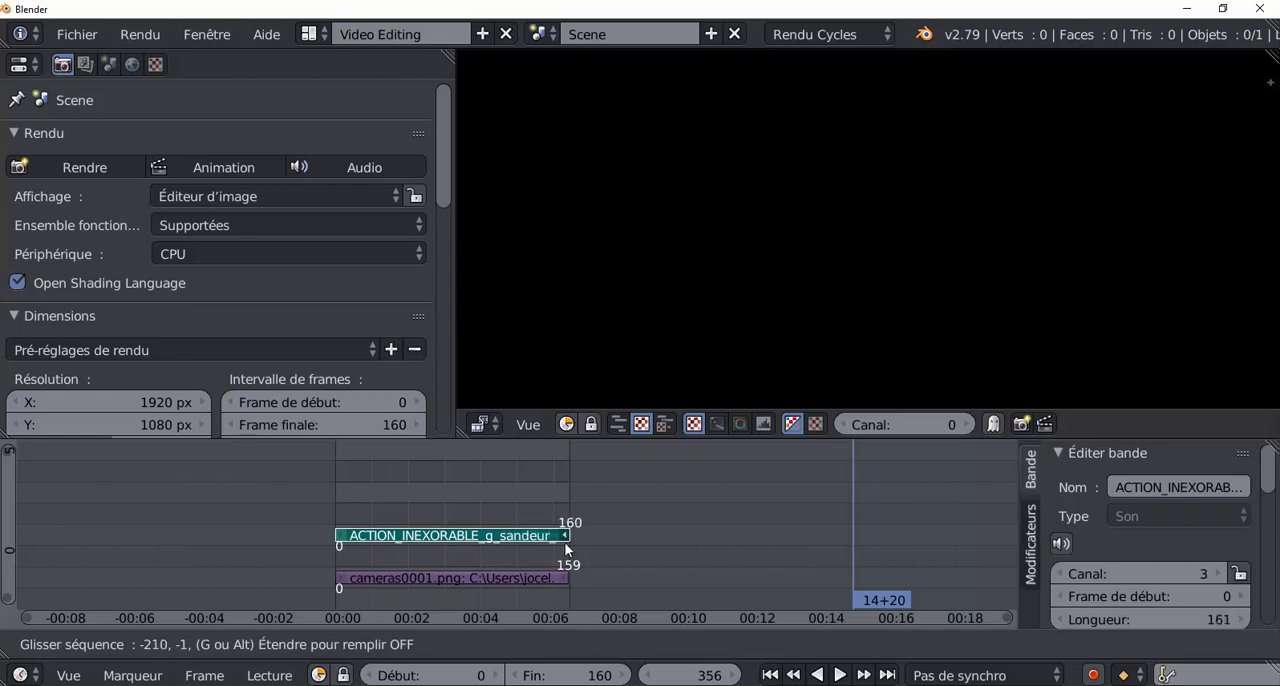
click(565, 549)
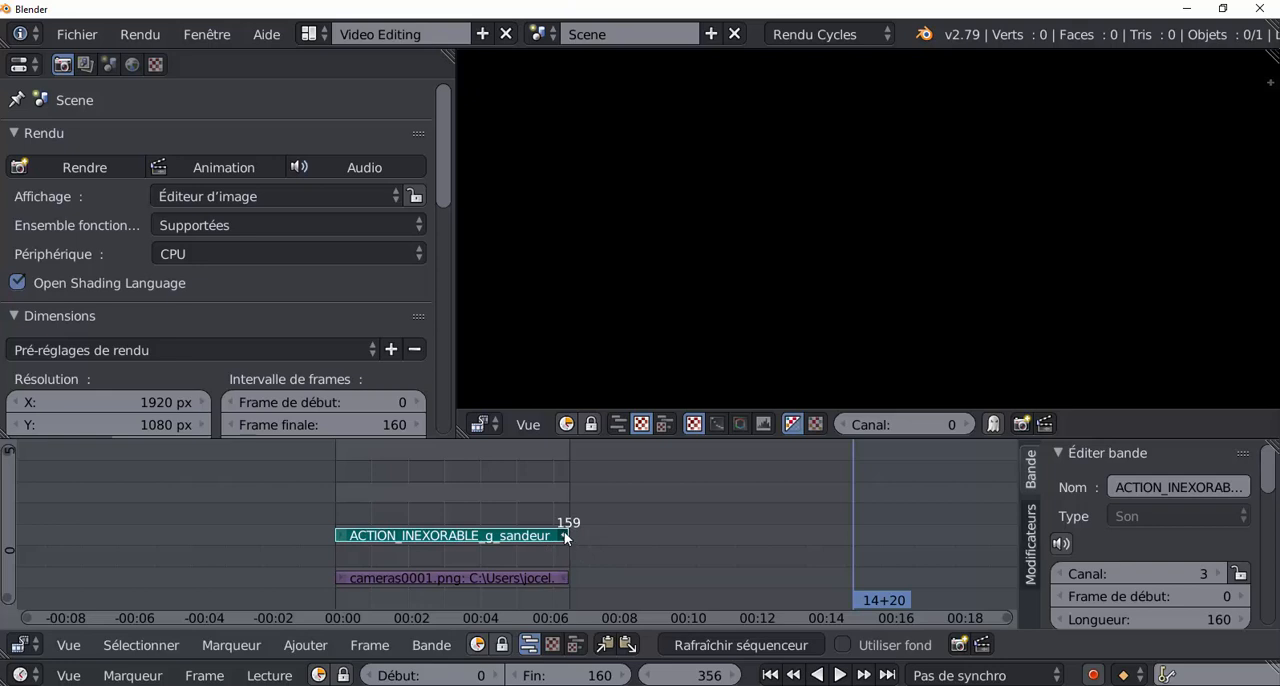
key(g)
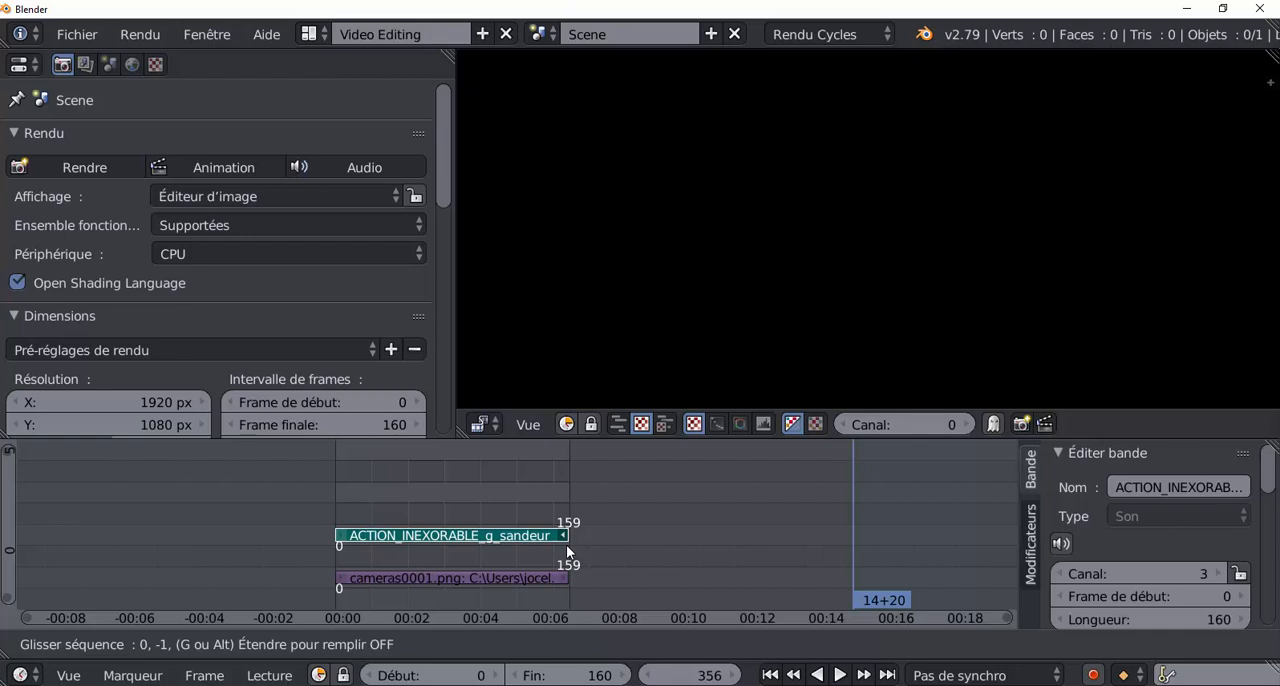
click(566, 550)
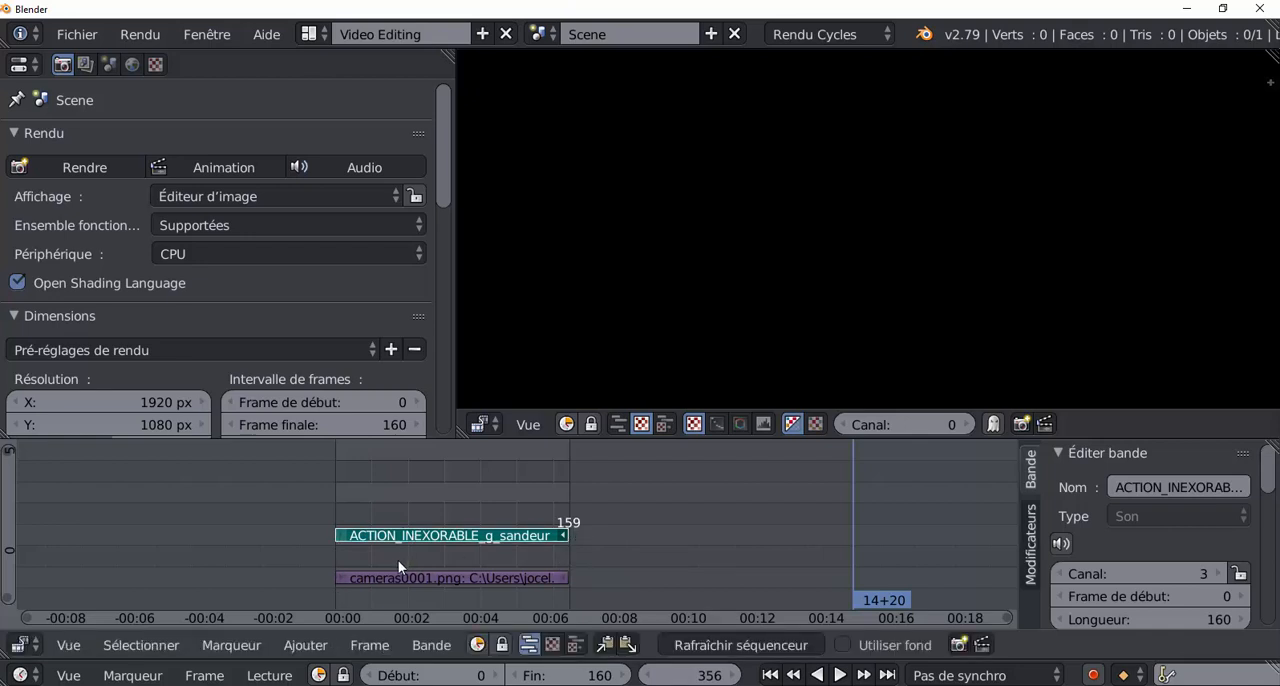
Play the sequence from frame 0 to hear the trimmed sound, stopping at frame 37.
drag(854, 538, 334, 492)
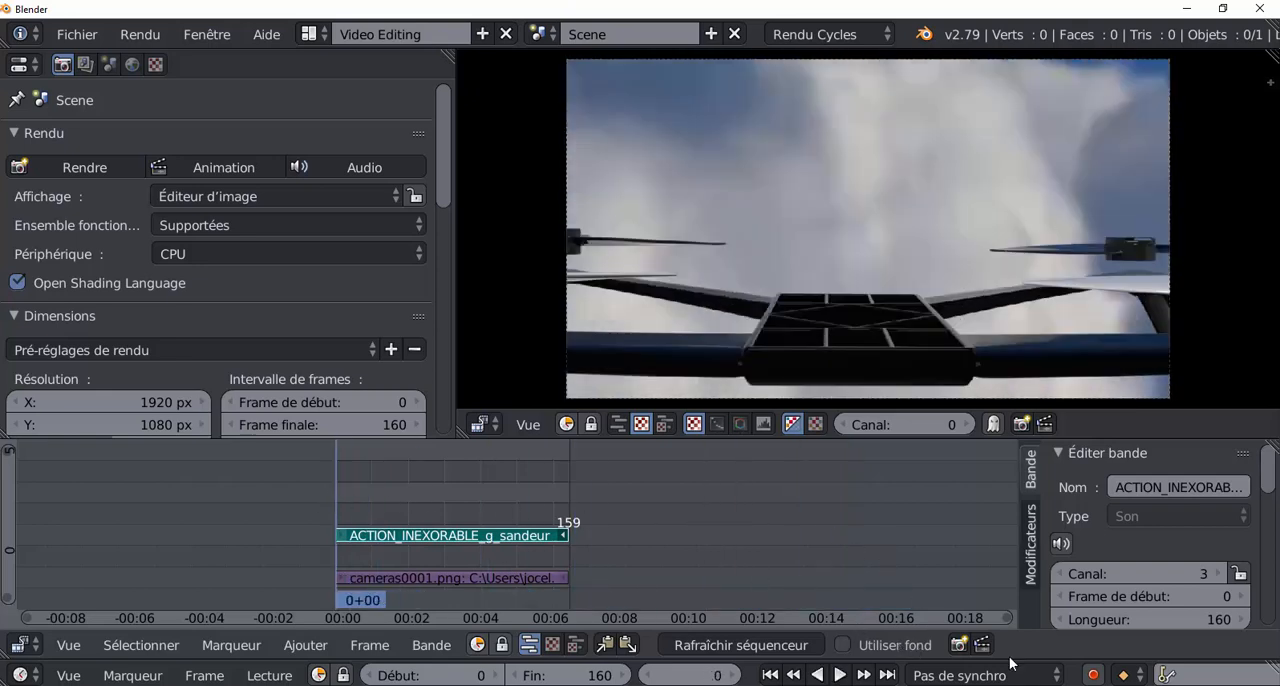
click(839, 676)
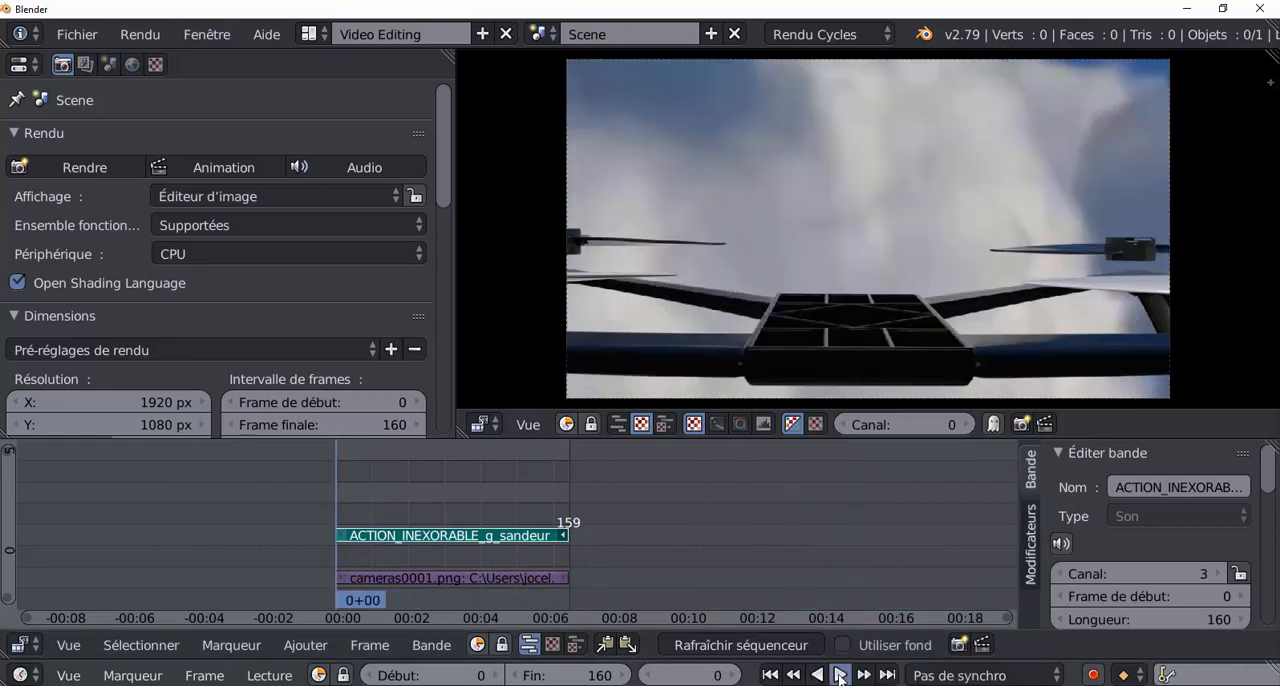
click(839, 676)
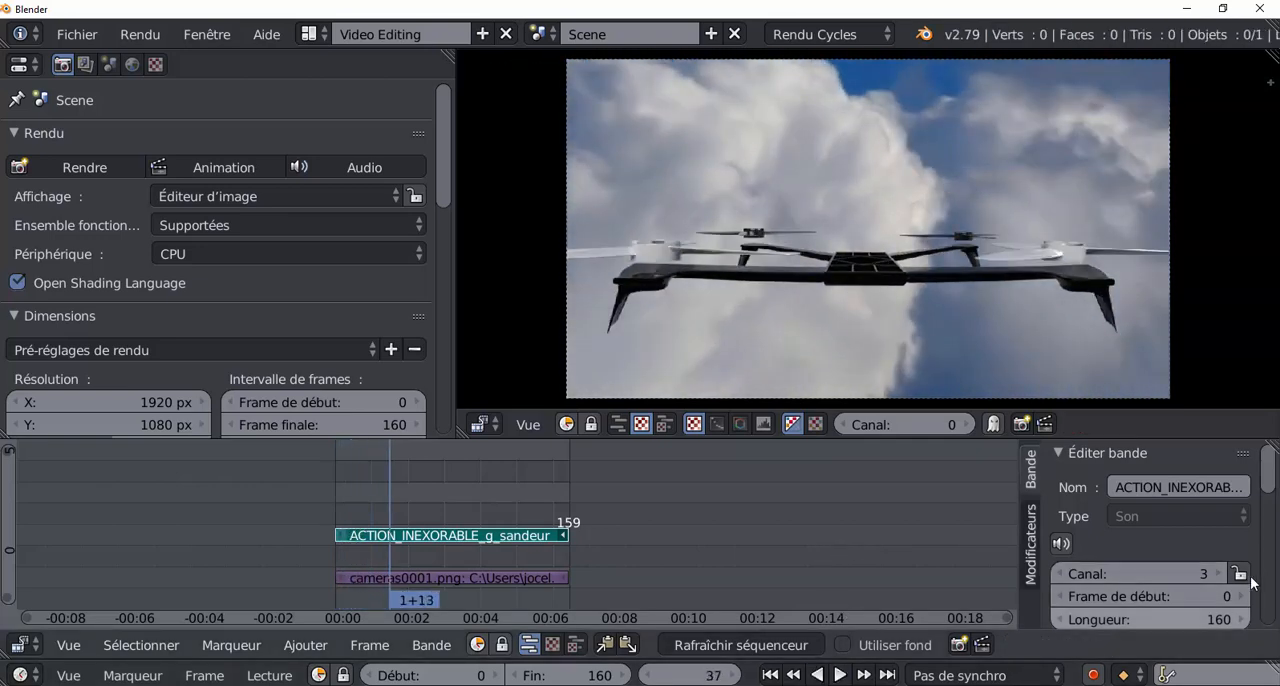
Select the whole sound strip and set its volume to 0.05.
scroll(1267, 545, down, 5)
drag(1267, 545, 1258, 483)
right_click(484, 537)
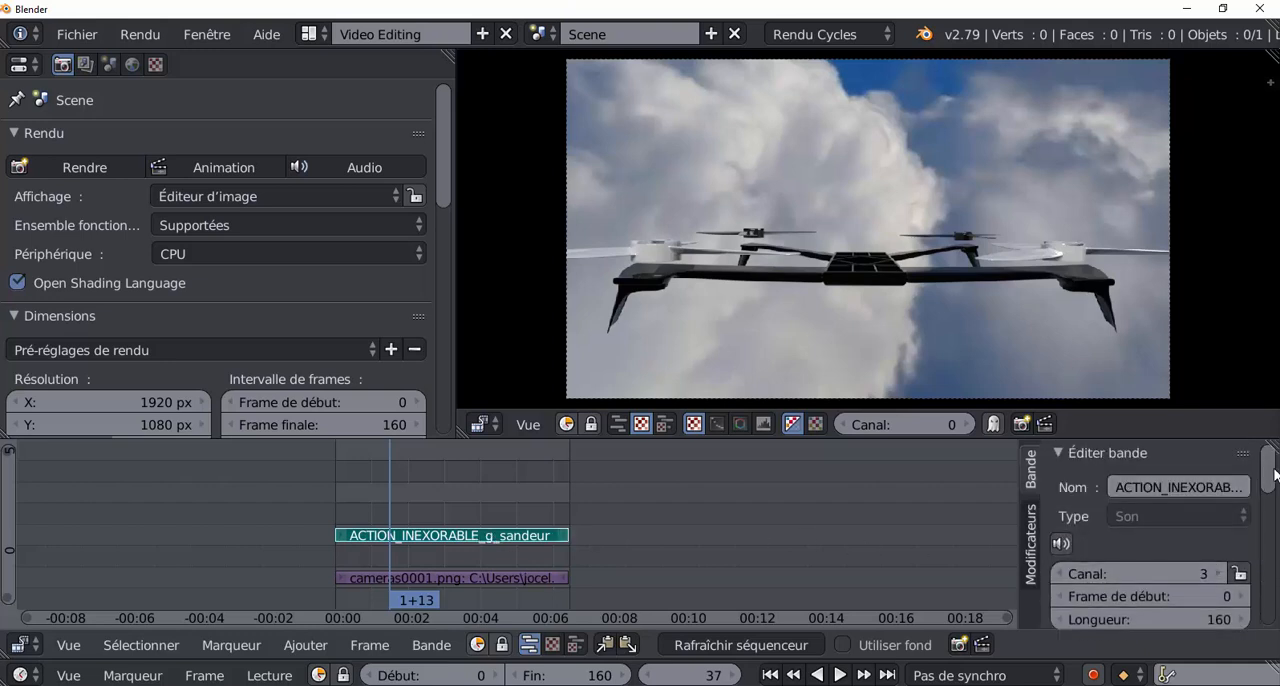
drag(1274, 475, 1264, 565)
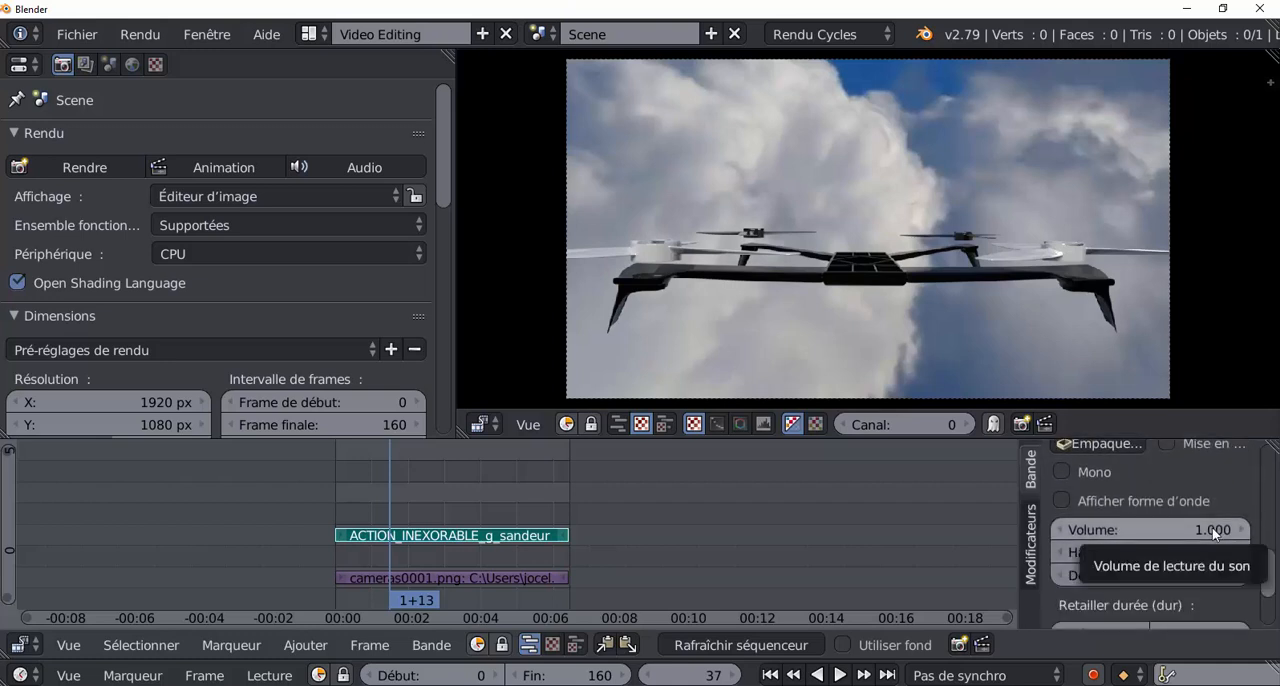
click(1148, 527)
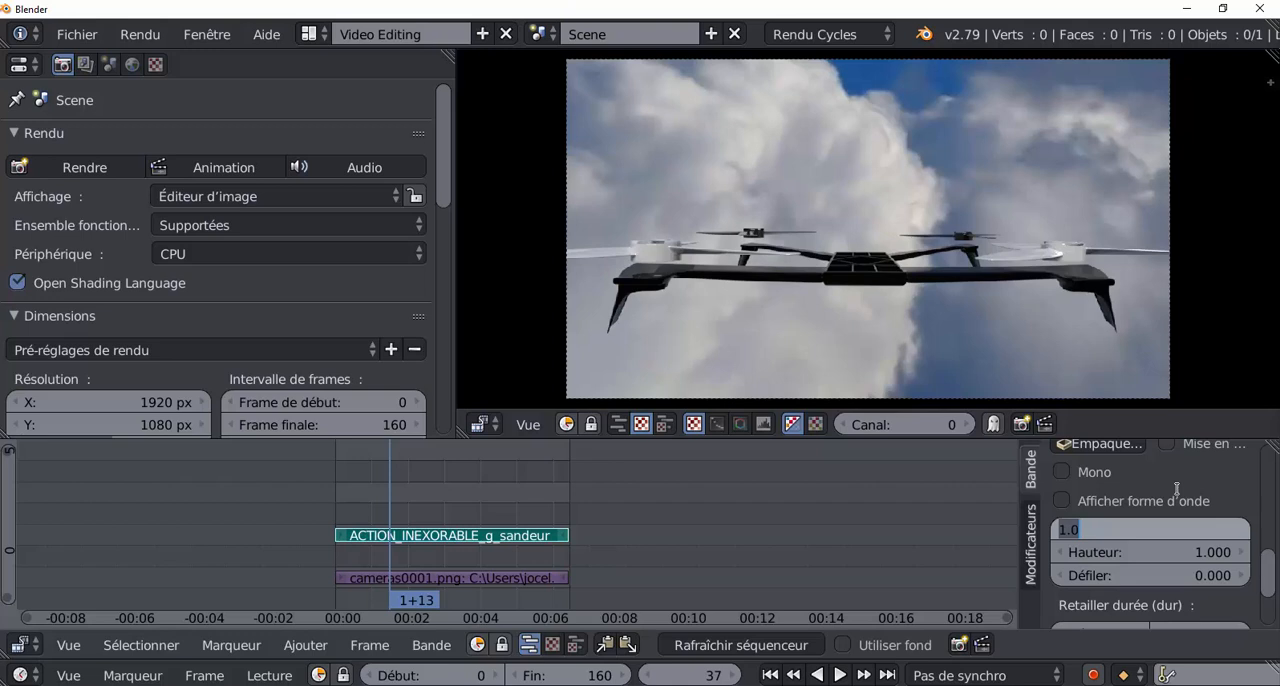
text(0.0)
key(Return)
Play the sequence from frame 0 to check the reduced volume, stopping at frame 26.
key(shift+Left)
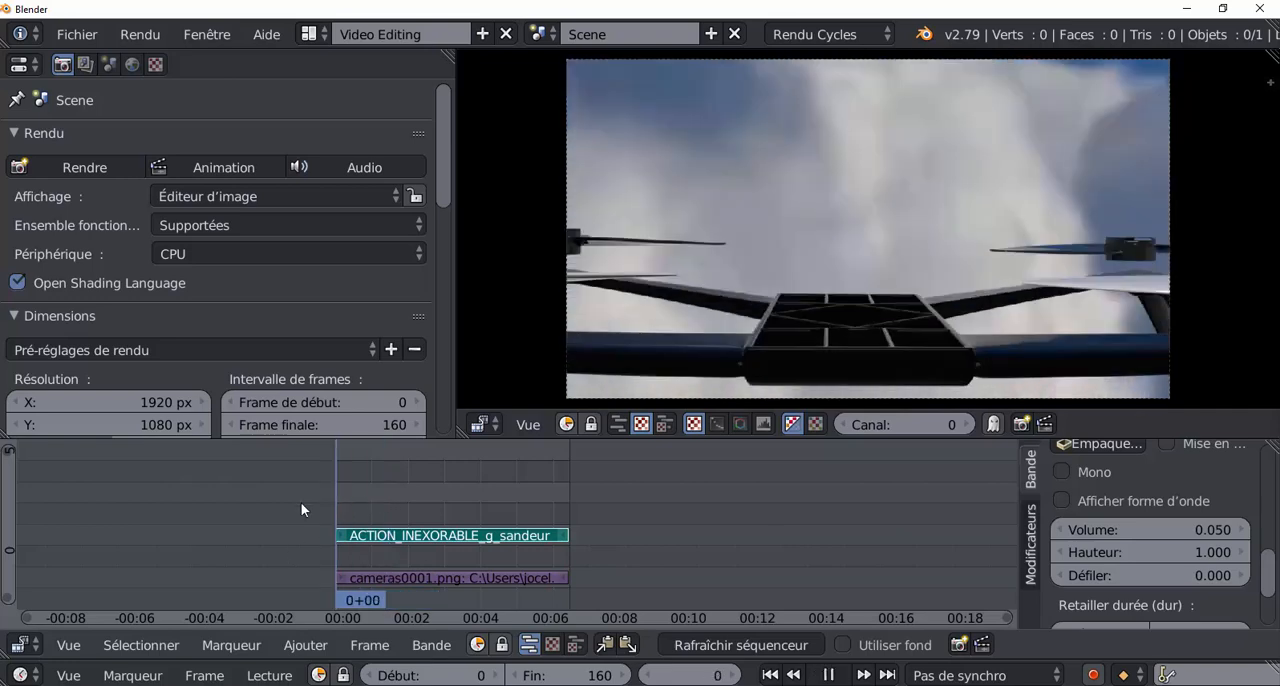
click(840, 675)
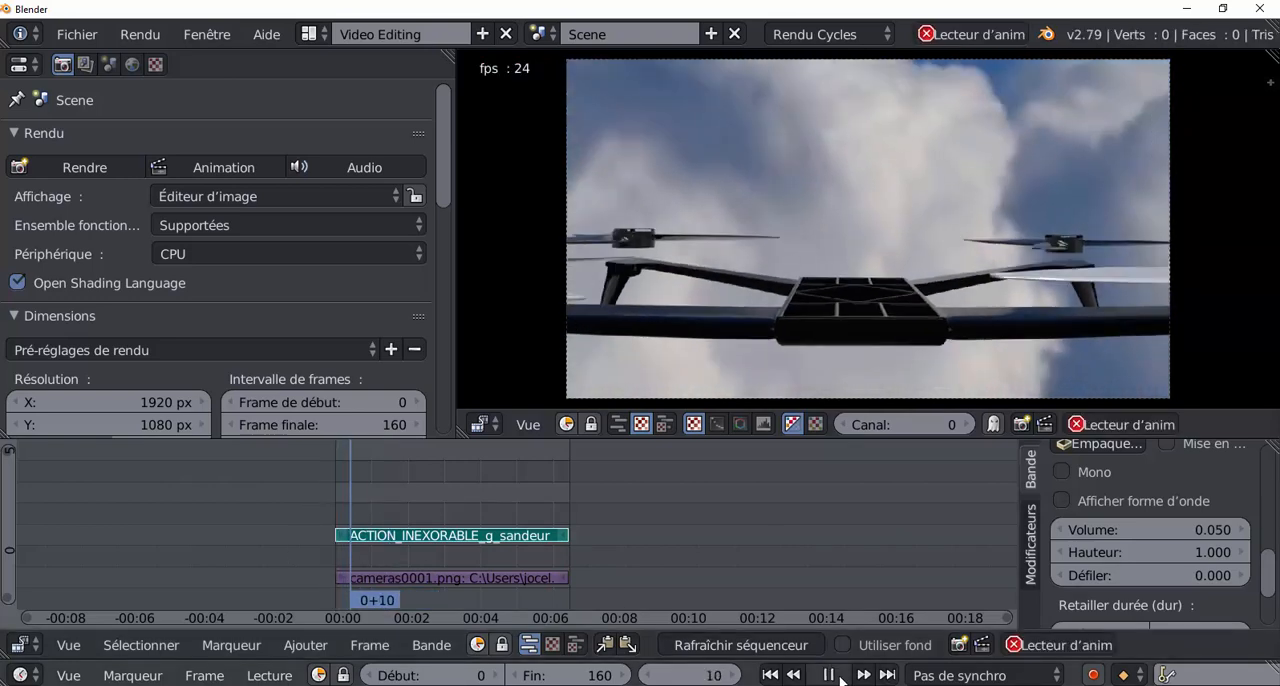
click(840, 678)
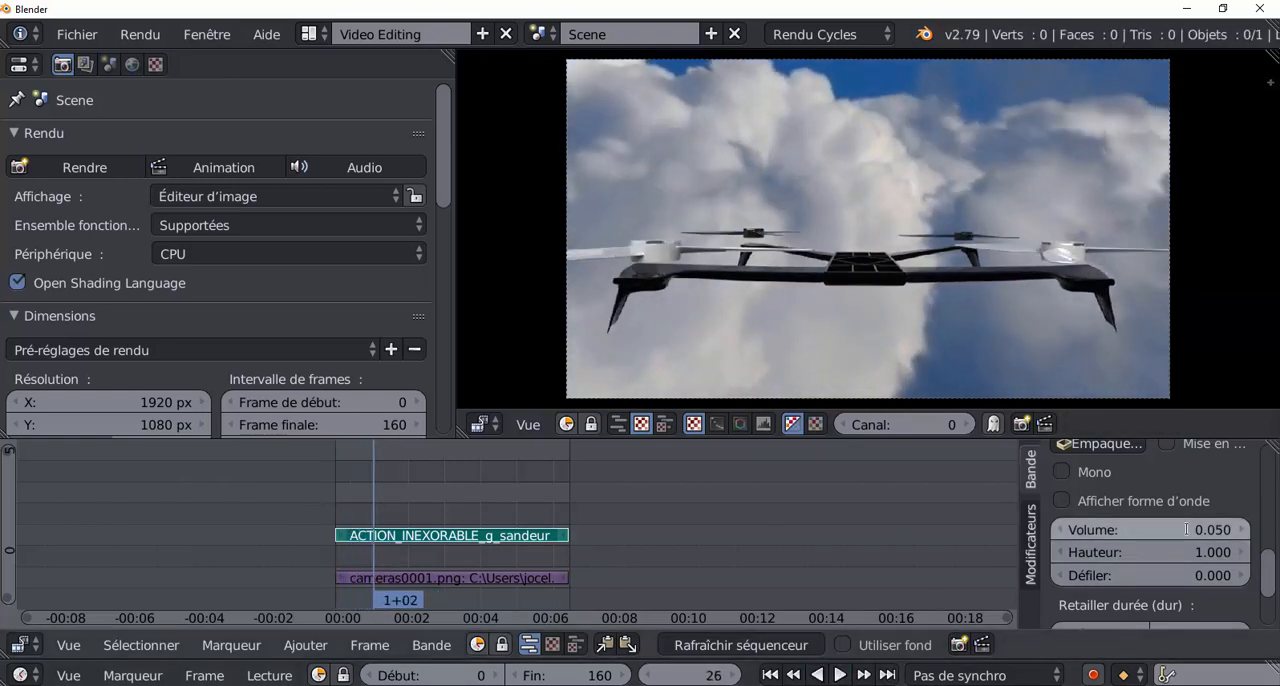
Set the sound strip's volume to 1 and play a short passage to compare.
click(1230, 540)
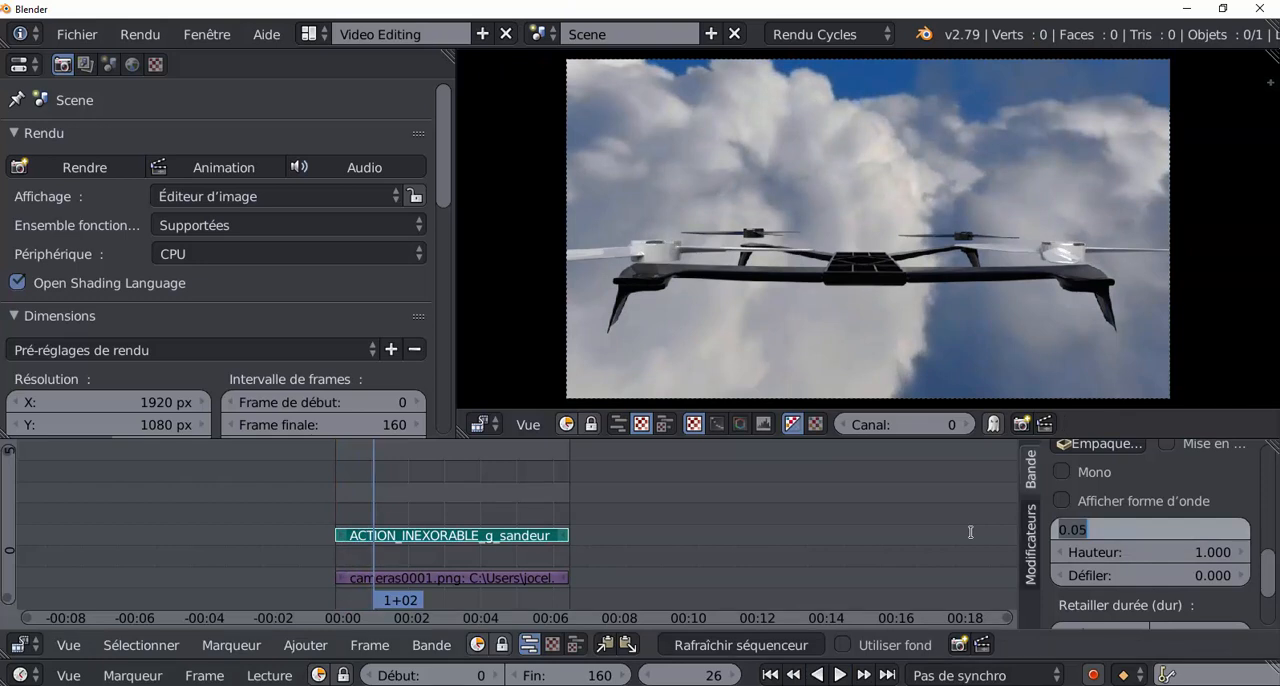
key(BackSpace)
text(1)
key(Return)
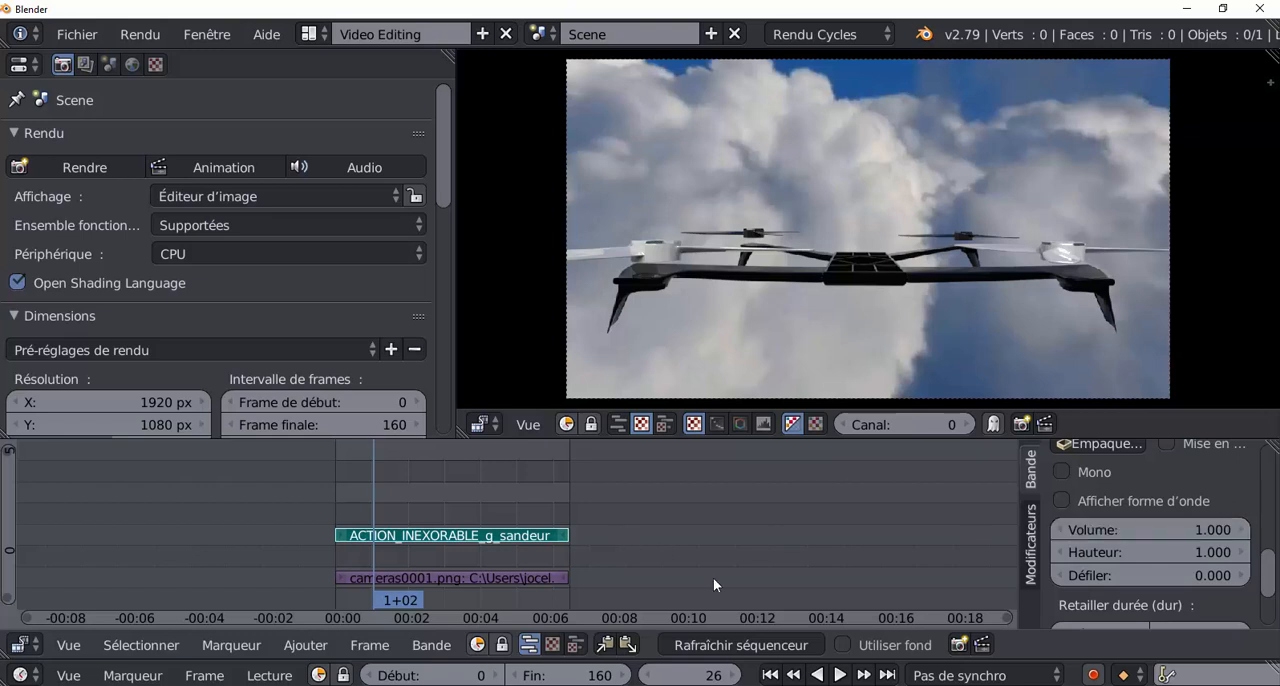
click(839, 675)
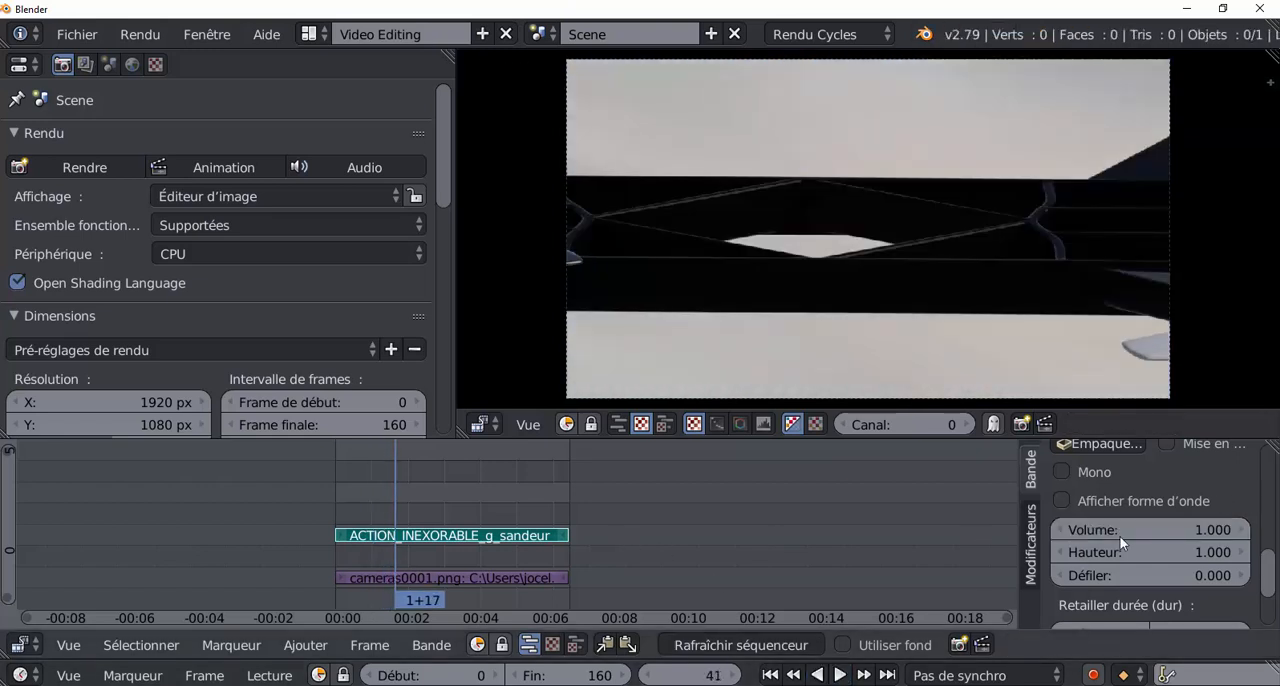
Set the sound strip's volume to 0.09 and listen to the playback, stopping at frame 146.
click(1099, 531)
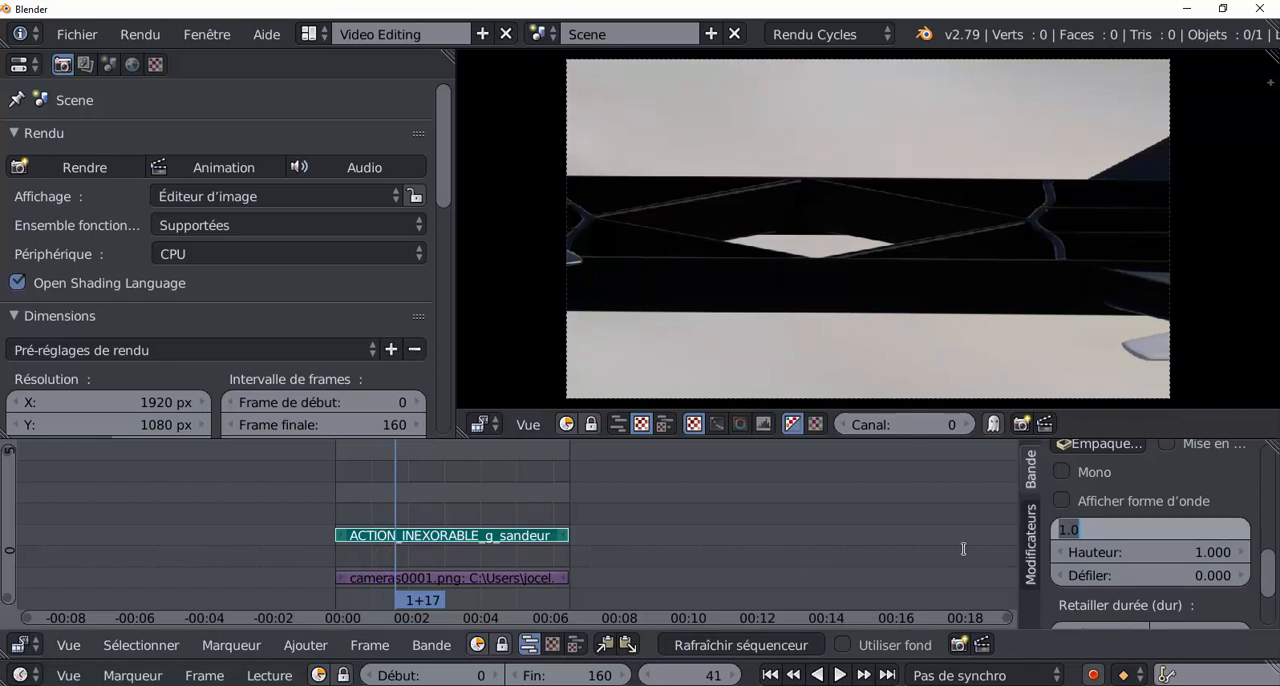
text(0.09)
key(Return)
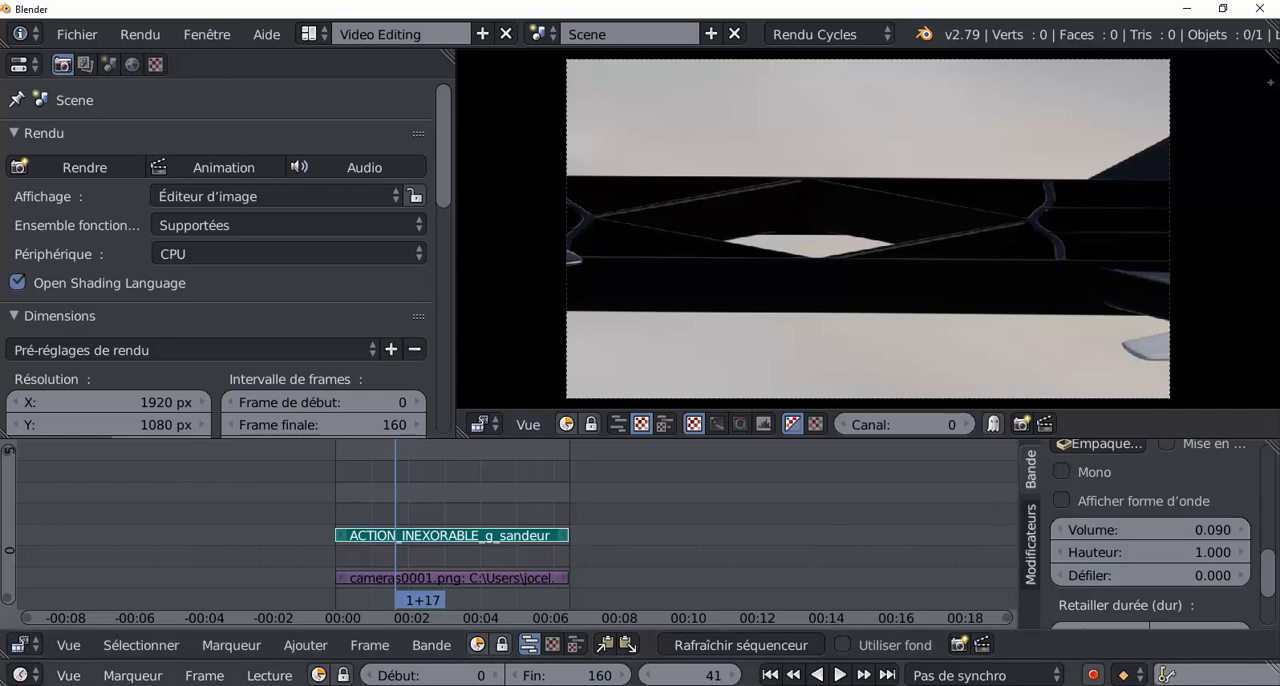
click(840, 675)
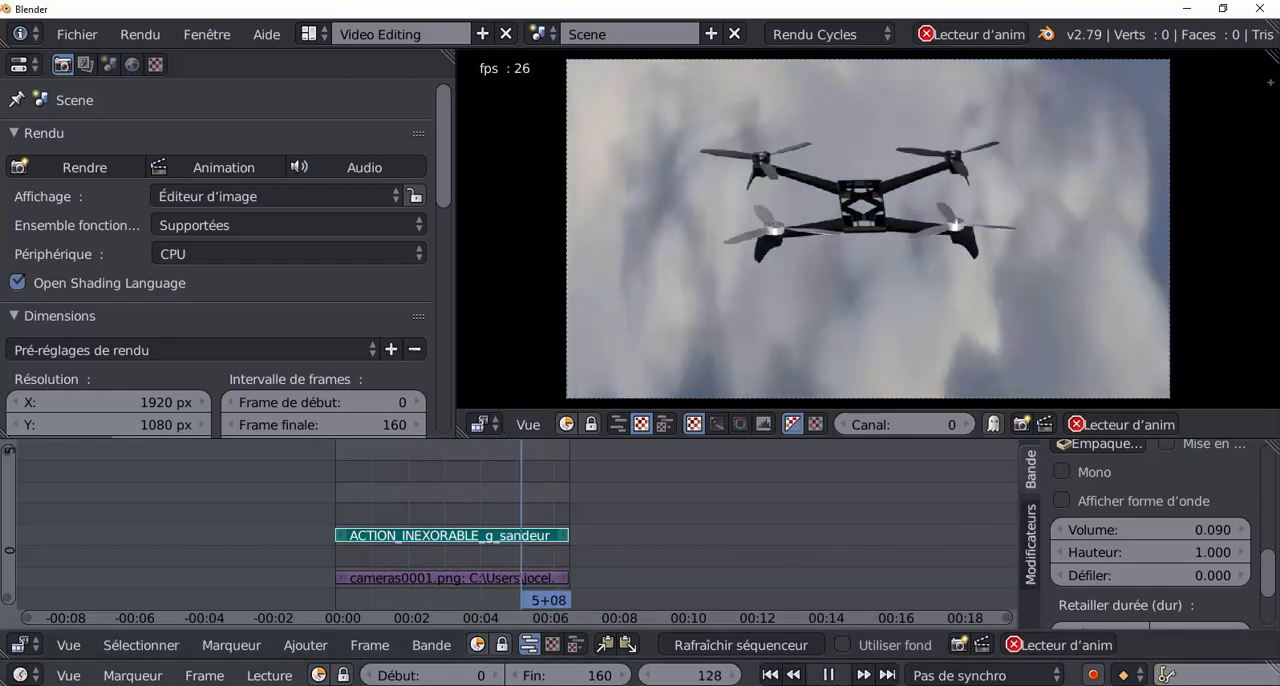
click(831, 675)
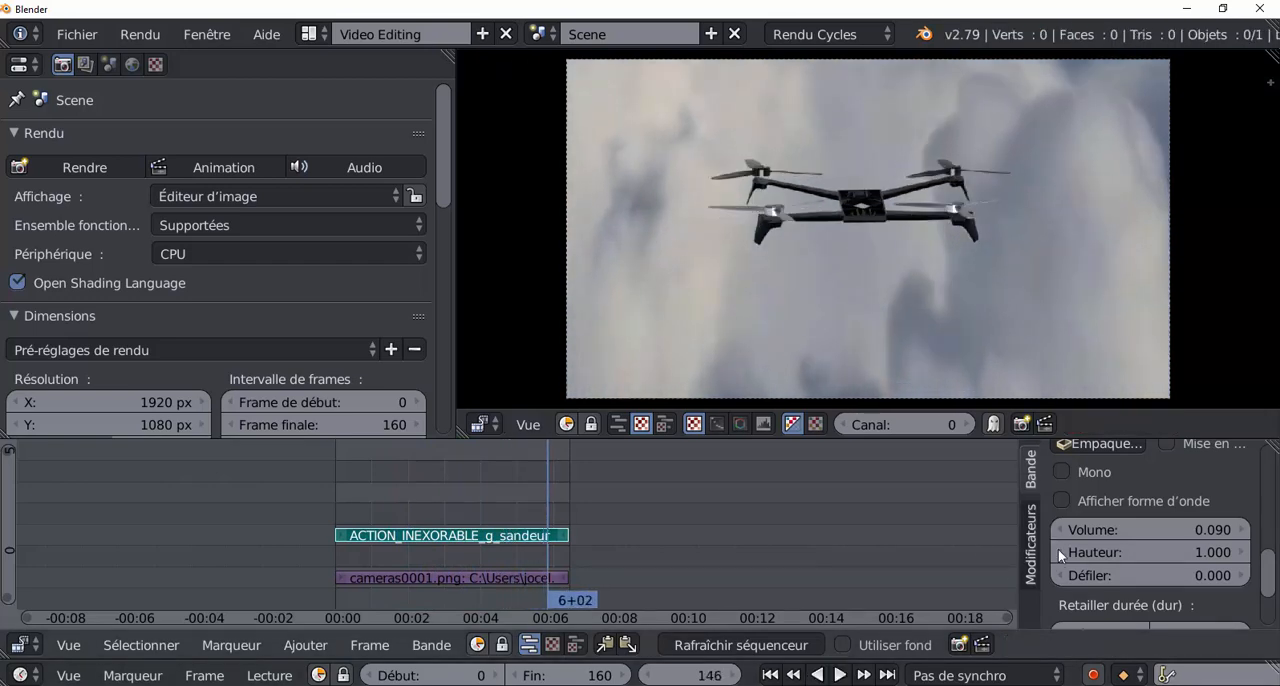
Raise the sound strip's volume to 0.19 and listen to the playback, stopping at frame 68.
click(1244, 530)
click(838, 675)
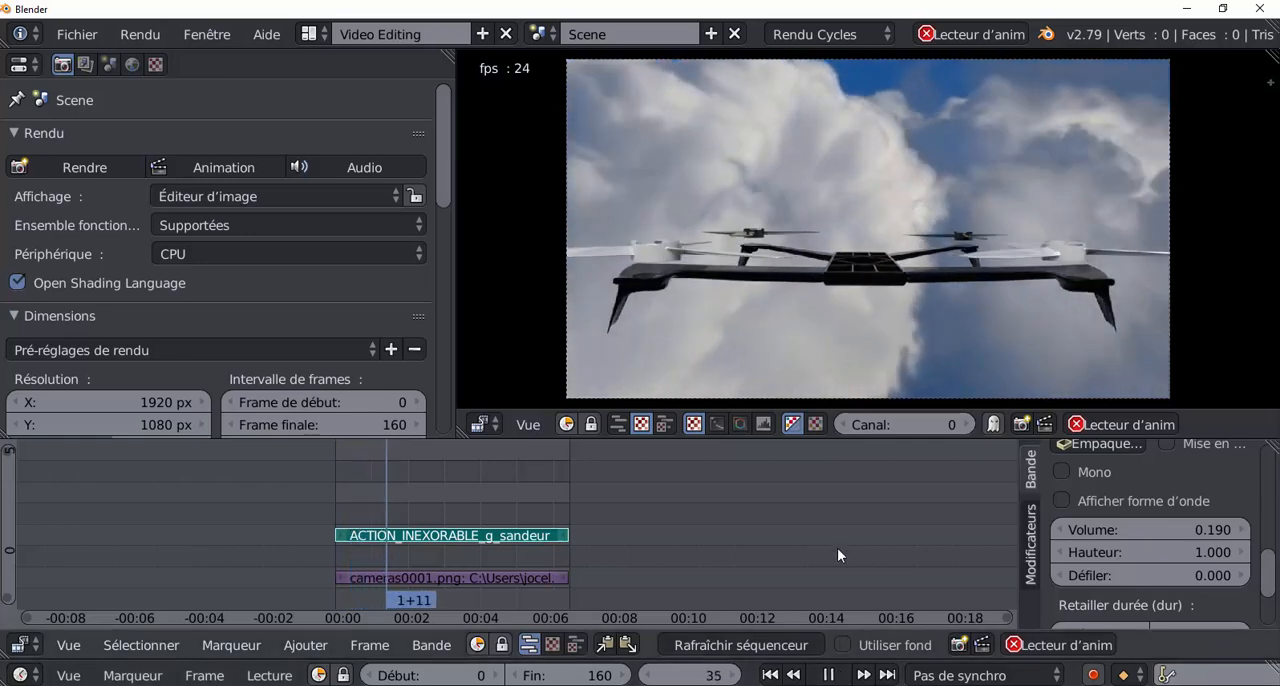
click(822, 675)
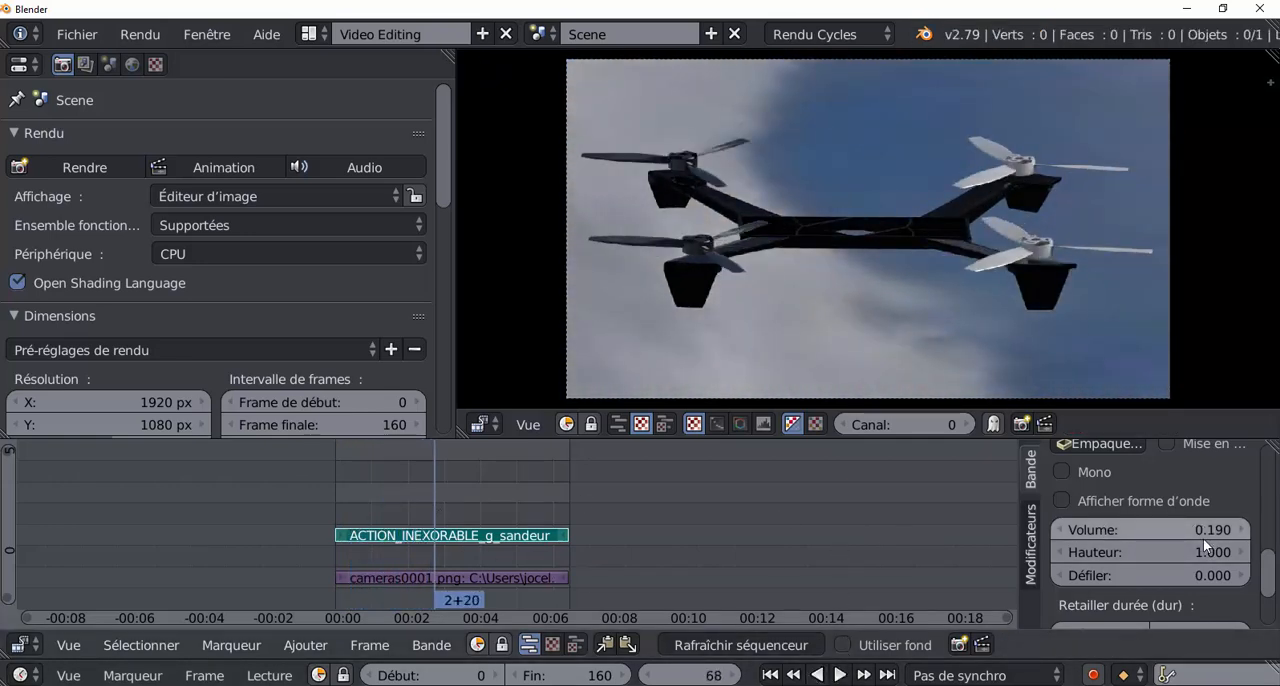
Move the playhead to frame 16 and adjust the sound strip's volume to 0.1.
click(1062, 530)
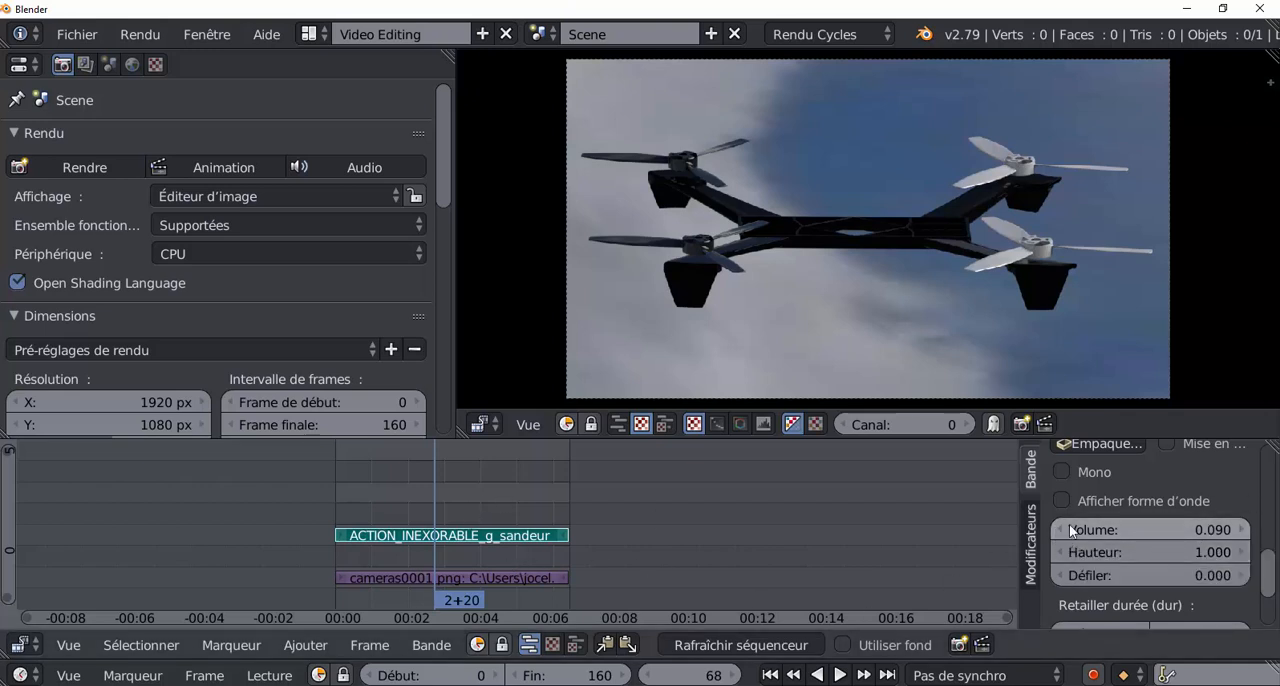
click(1241, 531)
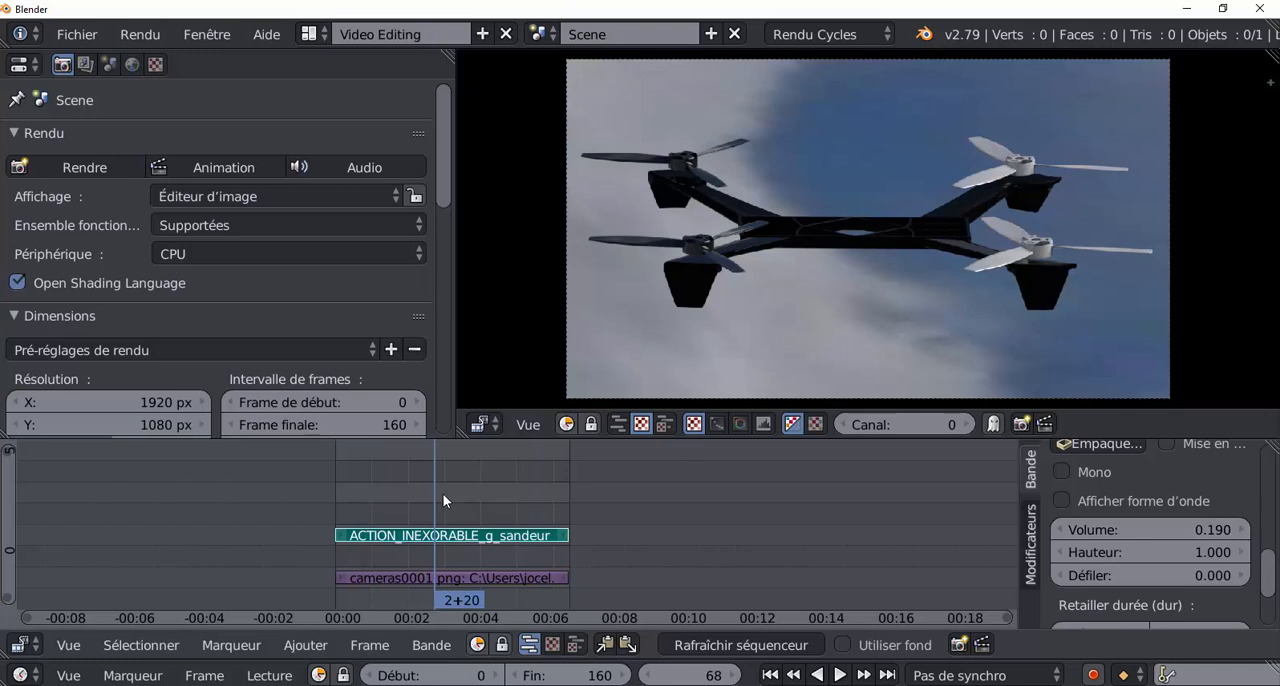
drag(432, 495, 360, 498)
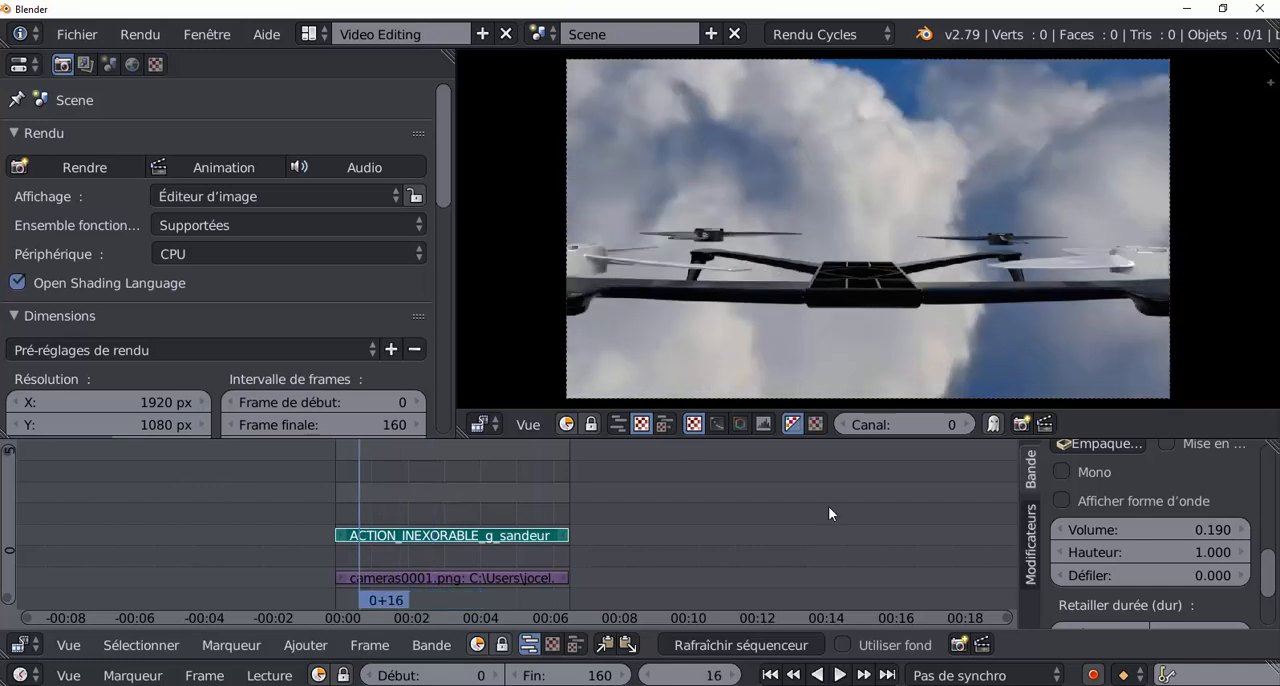
click(1224, 531)
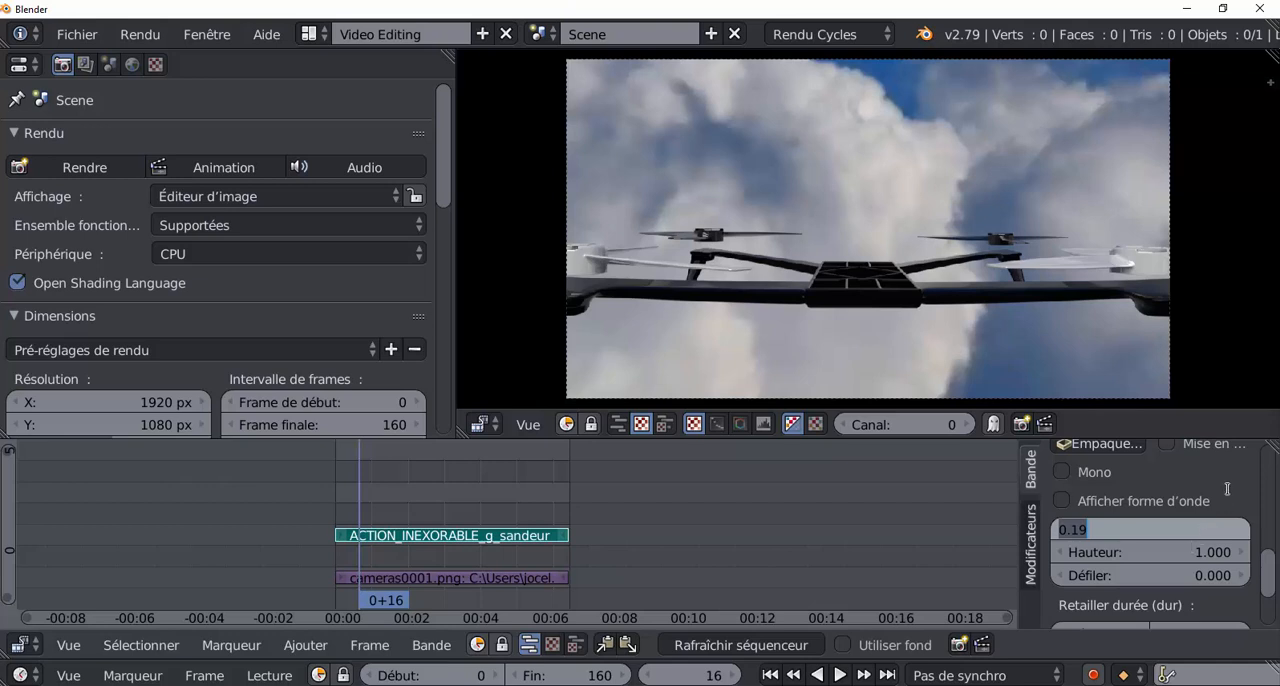
key(Return)
mouse_move(1211, 528)
mouse_down()
mouse_move(1200, 528)
mouse_move(1276, 528)
mouse_move(1190, 528)
mouse_up()
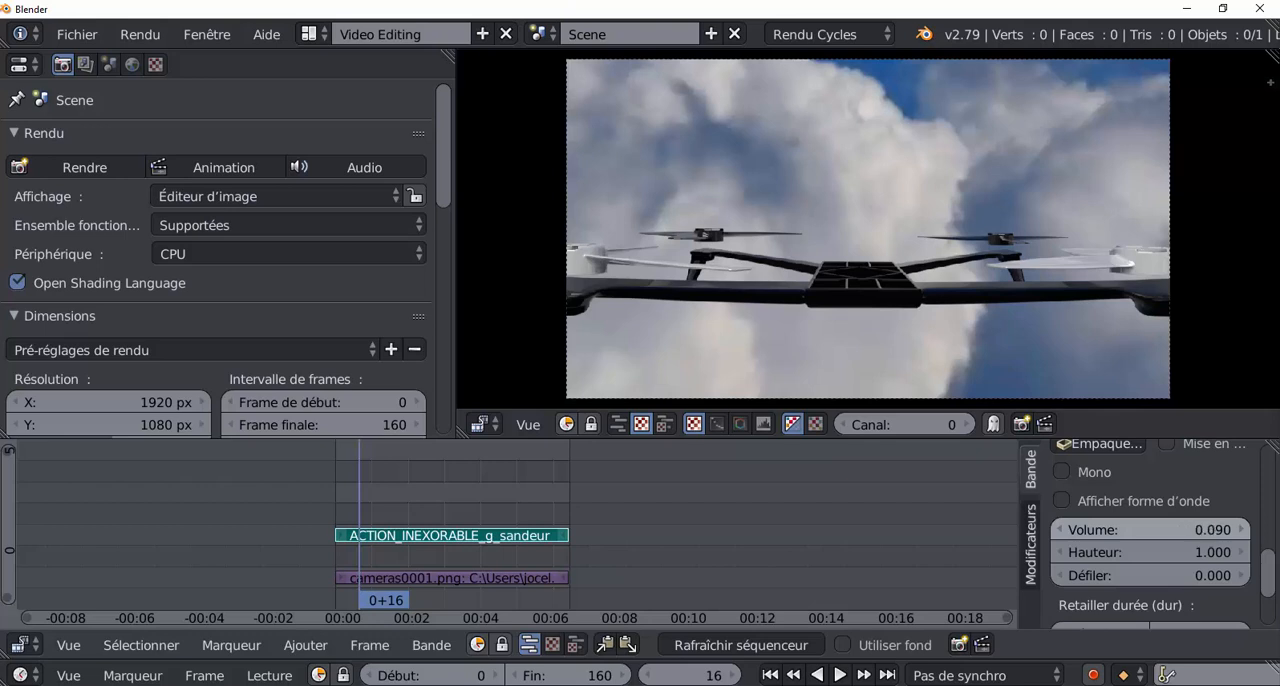
click(1244, 533)
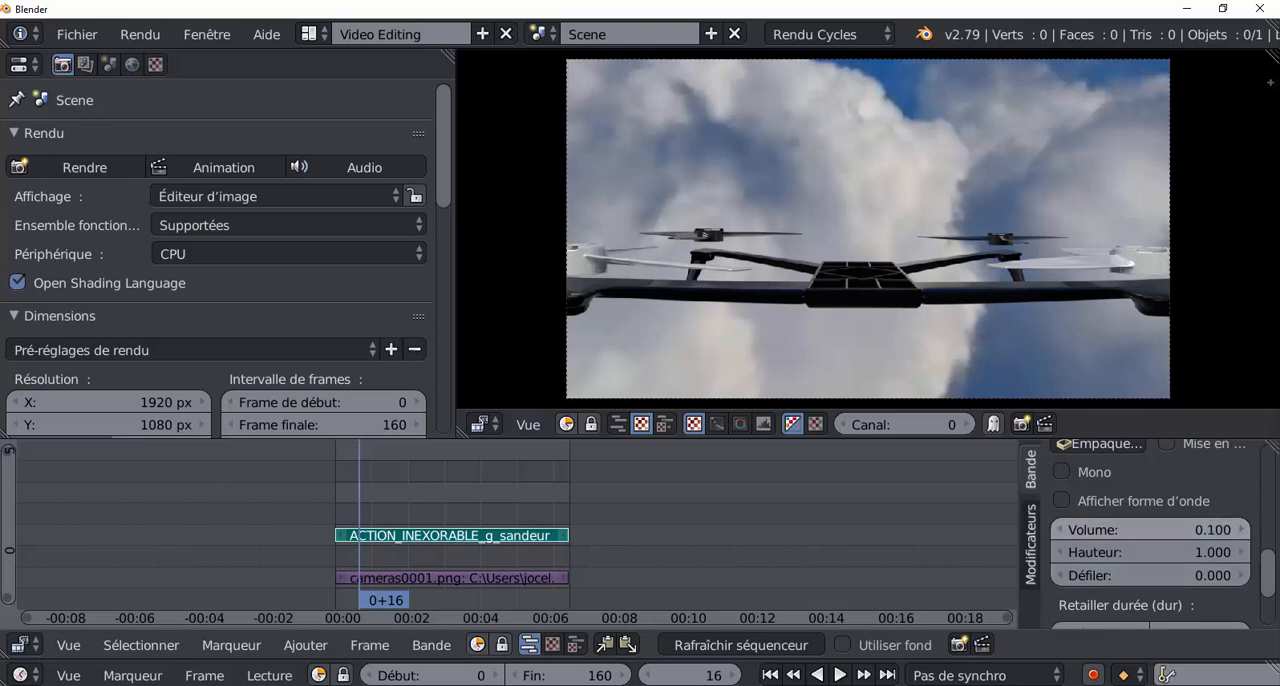
click(1060, 531)
click(1244, 531)
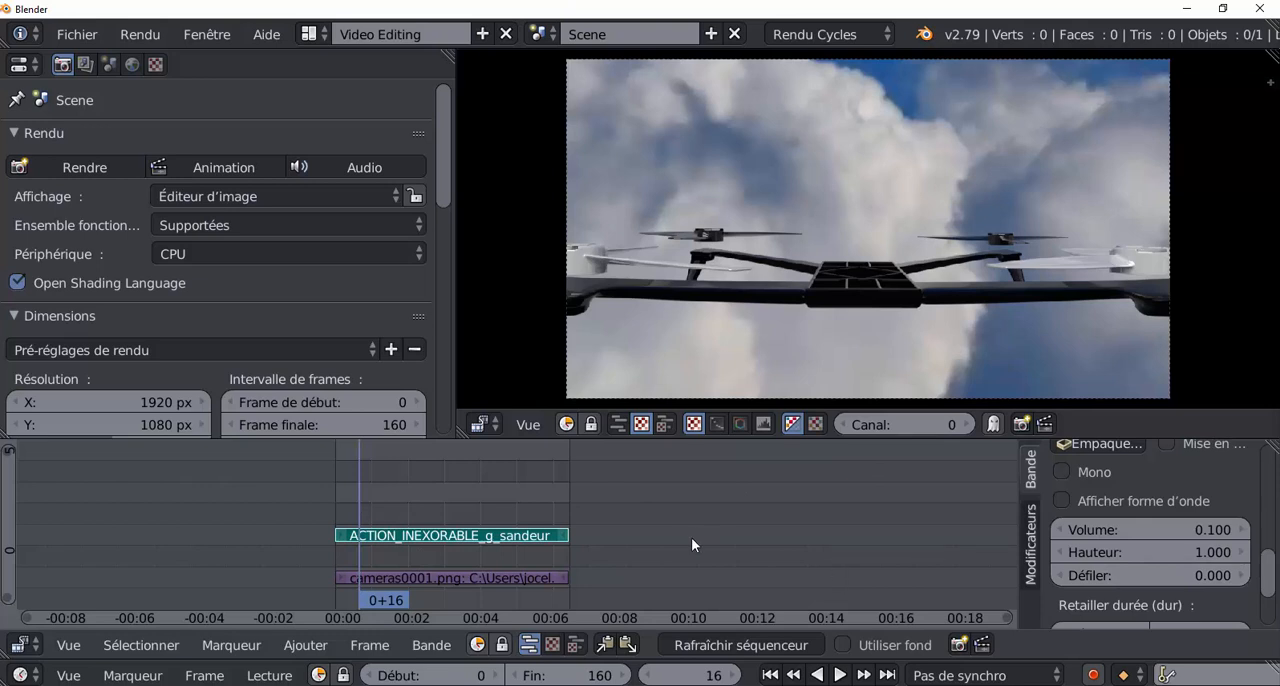
Play the whole sequence from frame 0 to check picture and sound together, and stop playback.
drag(356, 502, 300, 500)
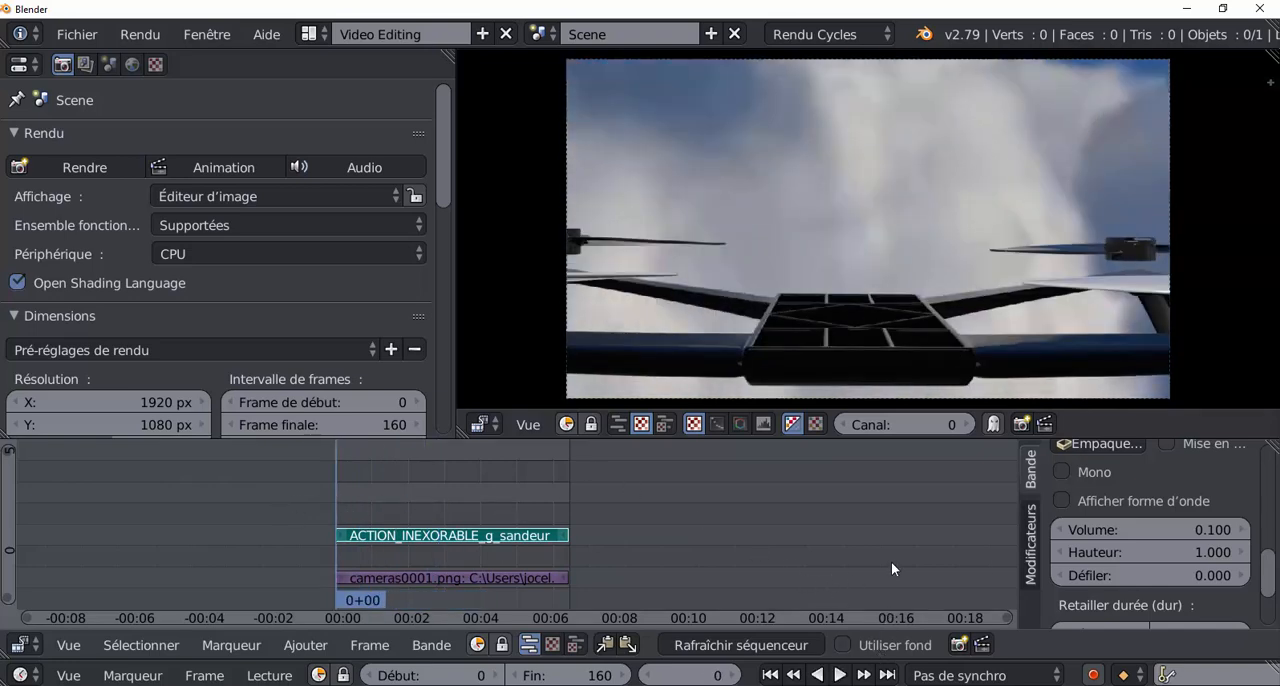
click(839, 675)
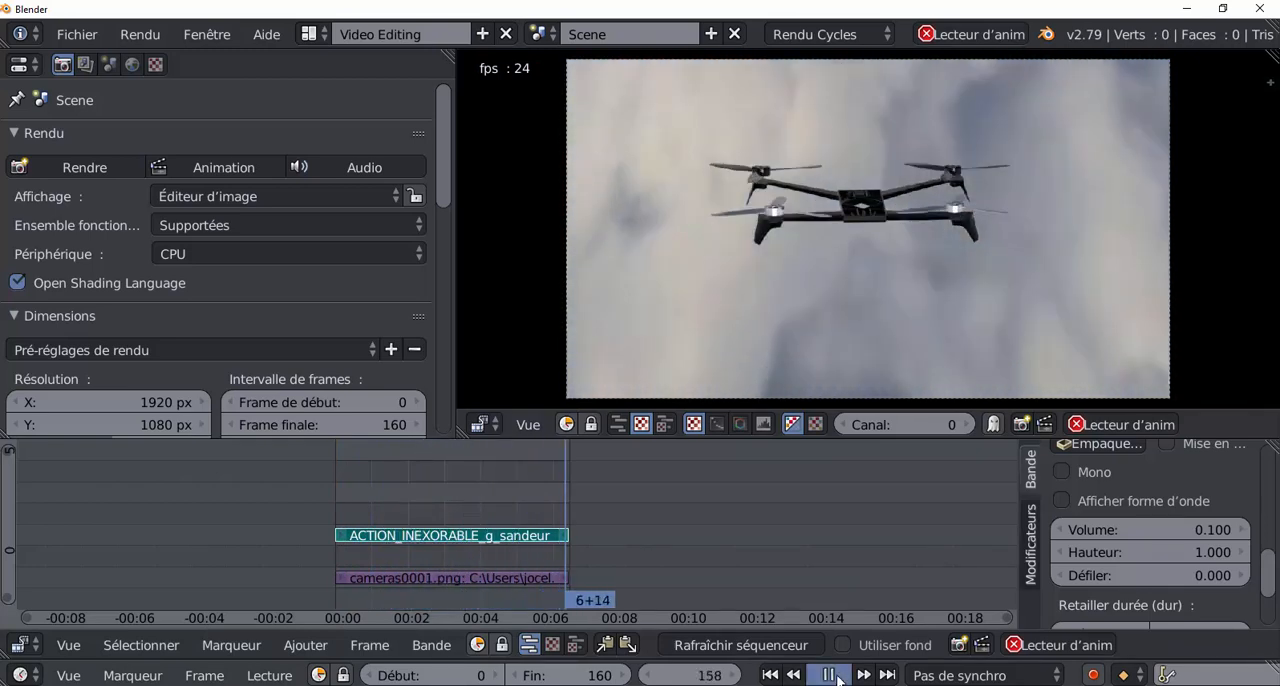
key(Escape)
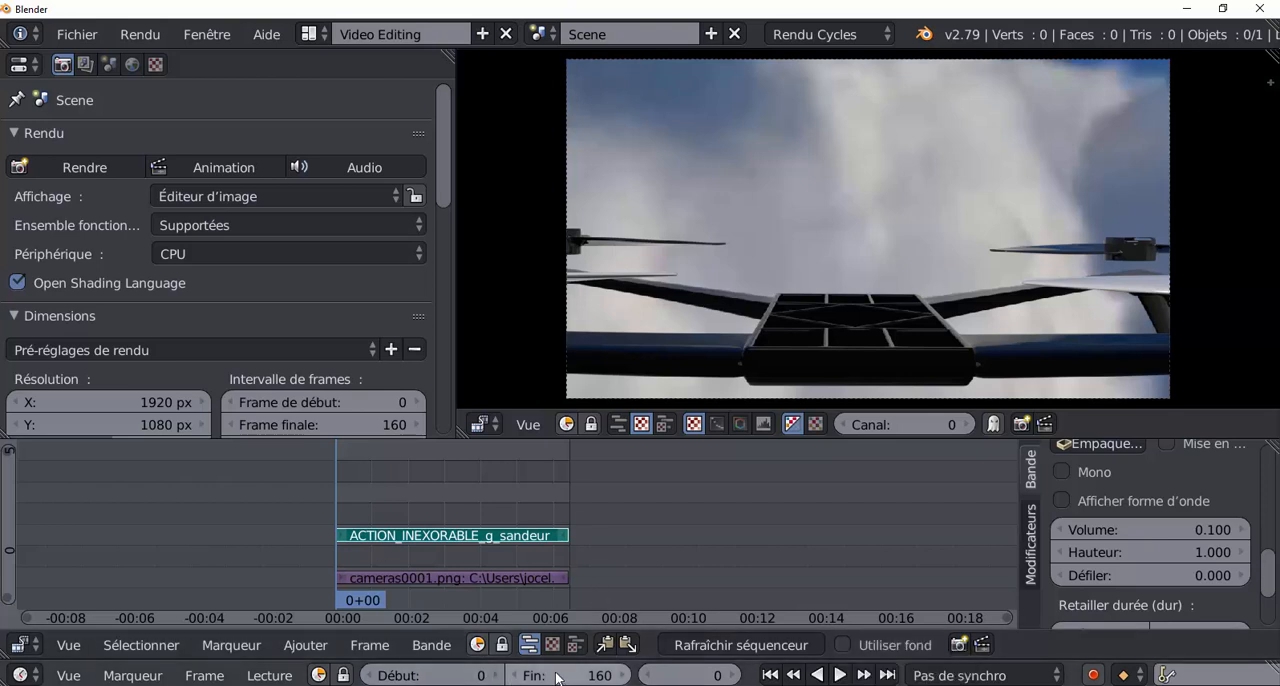
Extend the scene's end frame to 261.
drag(557, 679, 760, 679)
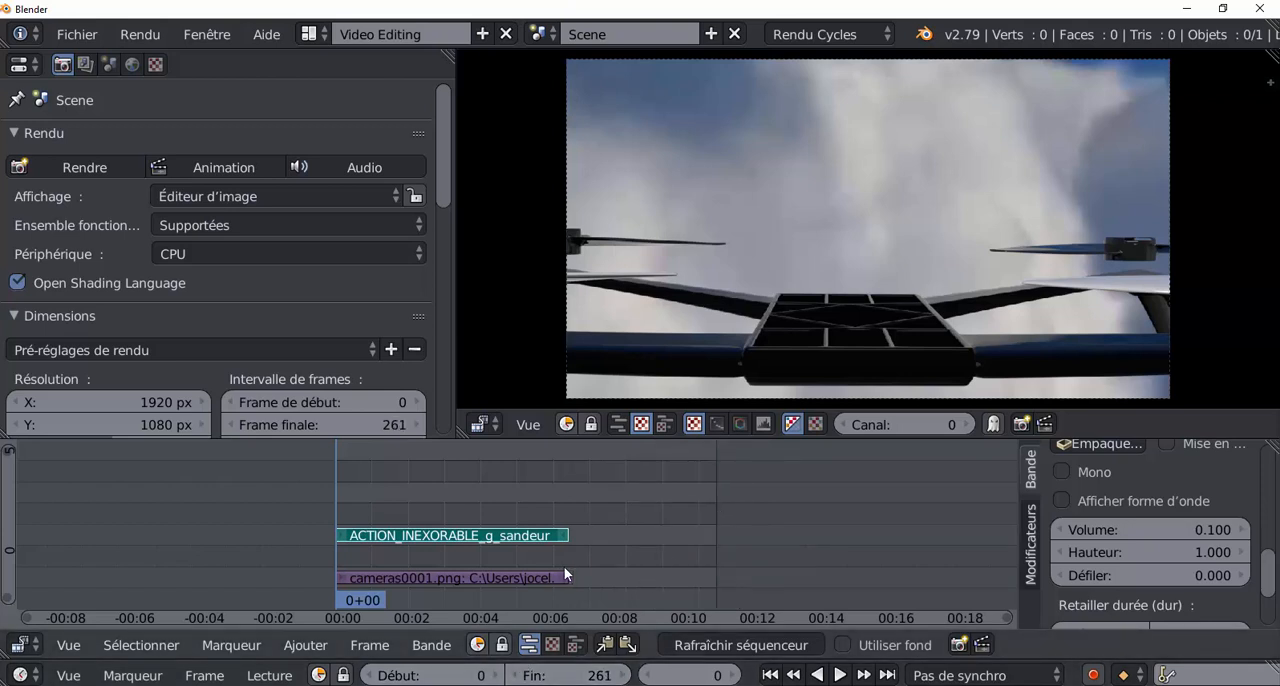
Select the cameras image strip, play the sequence, and place the playhead at frame 70.
scroll(564, 566, up, 4)
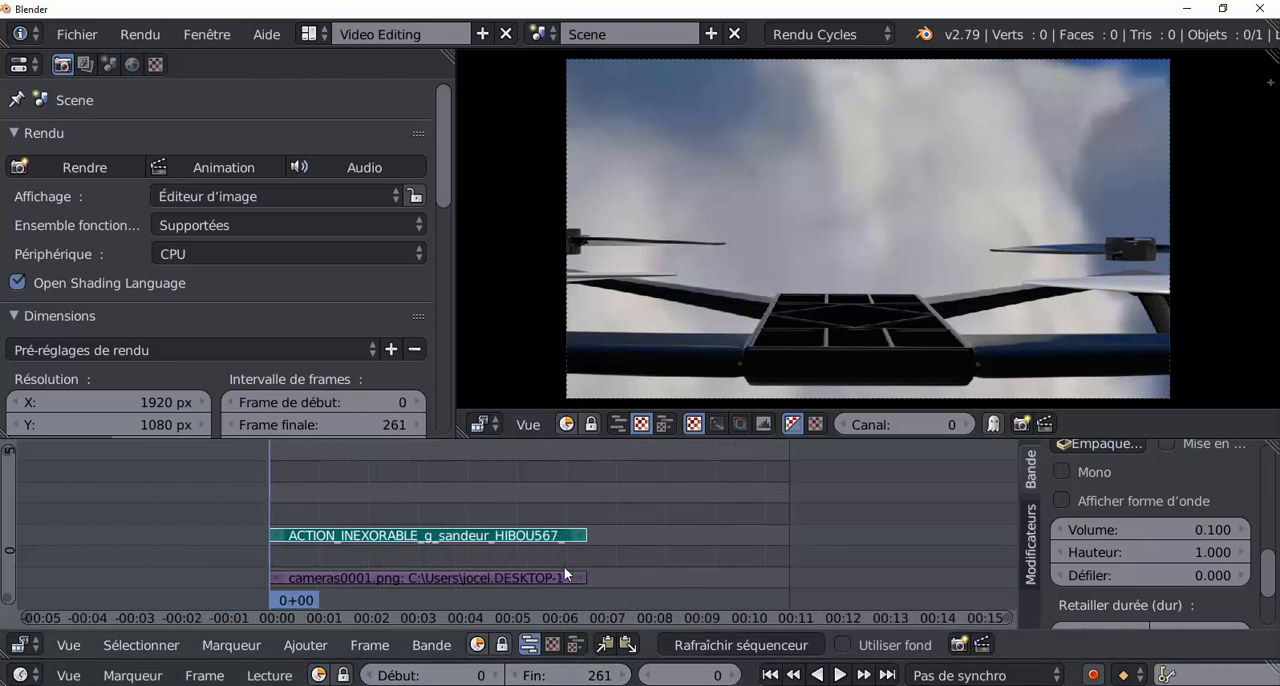
click(511, 578)
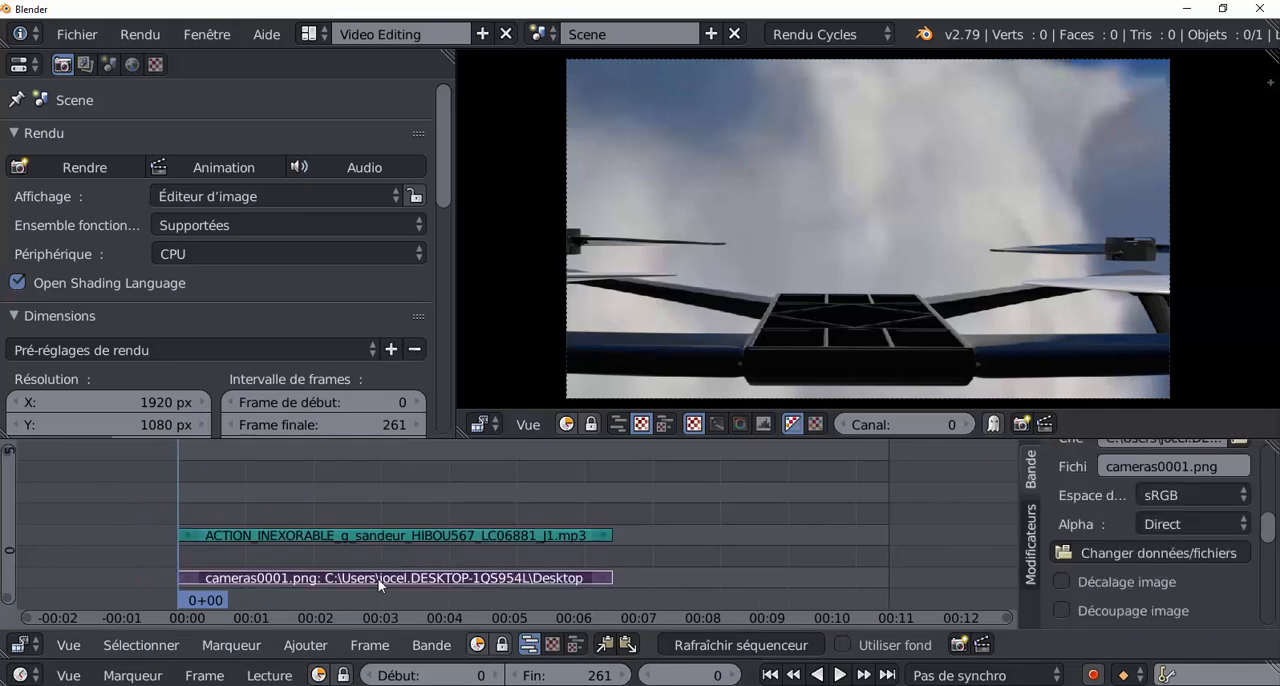
key(alt+a)
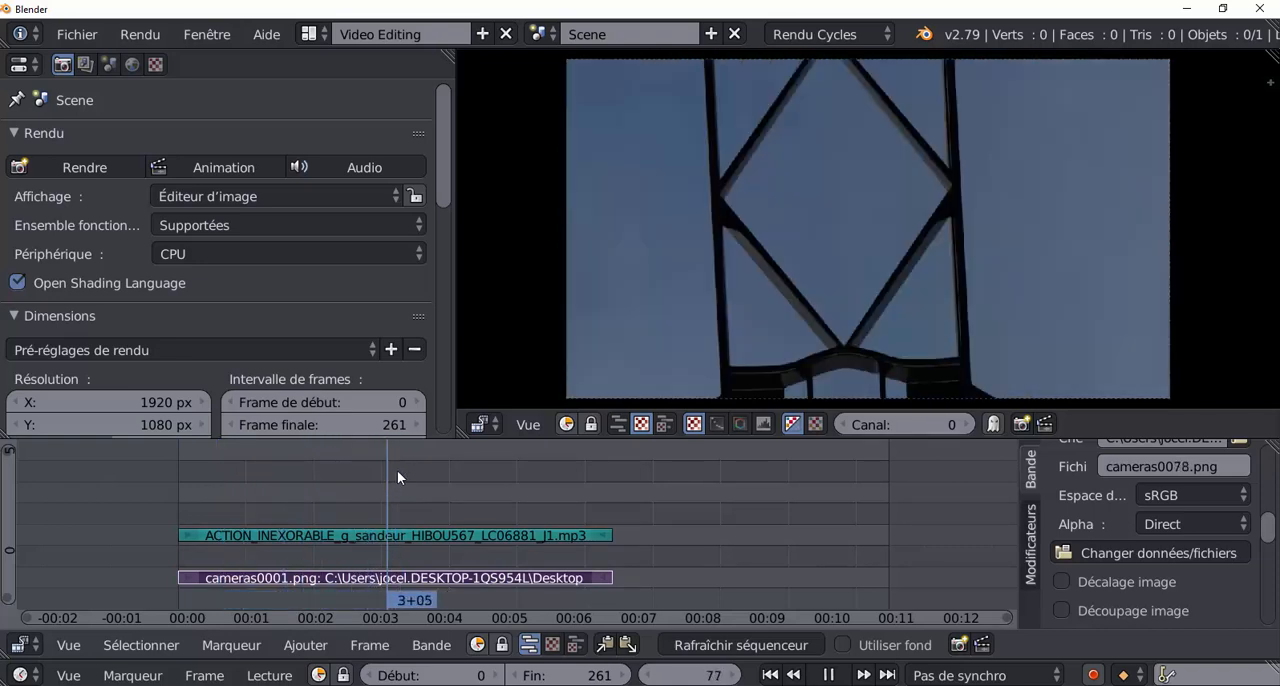
mouse_move(378, 484)
mouse_down()
mouse_move(323, 480)
mouse_move(423, 484)
mouse_move(367, 480)
mouse_up()
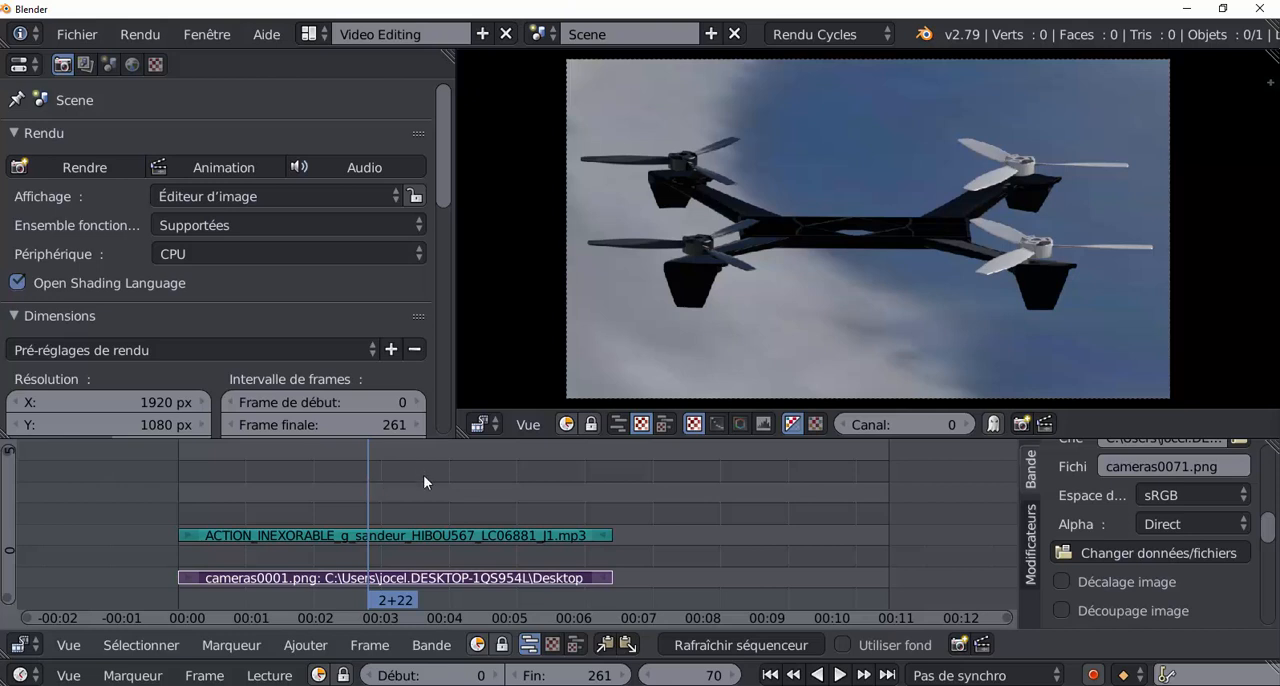
Cut the cameras image strip at frame 70 and again at frame 90.
key(k)
click(423, 482)
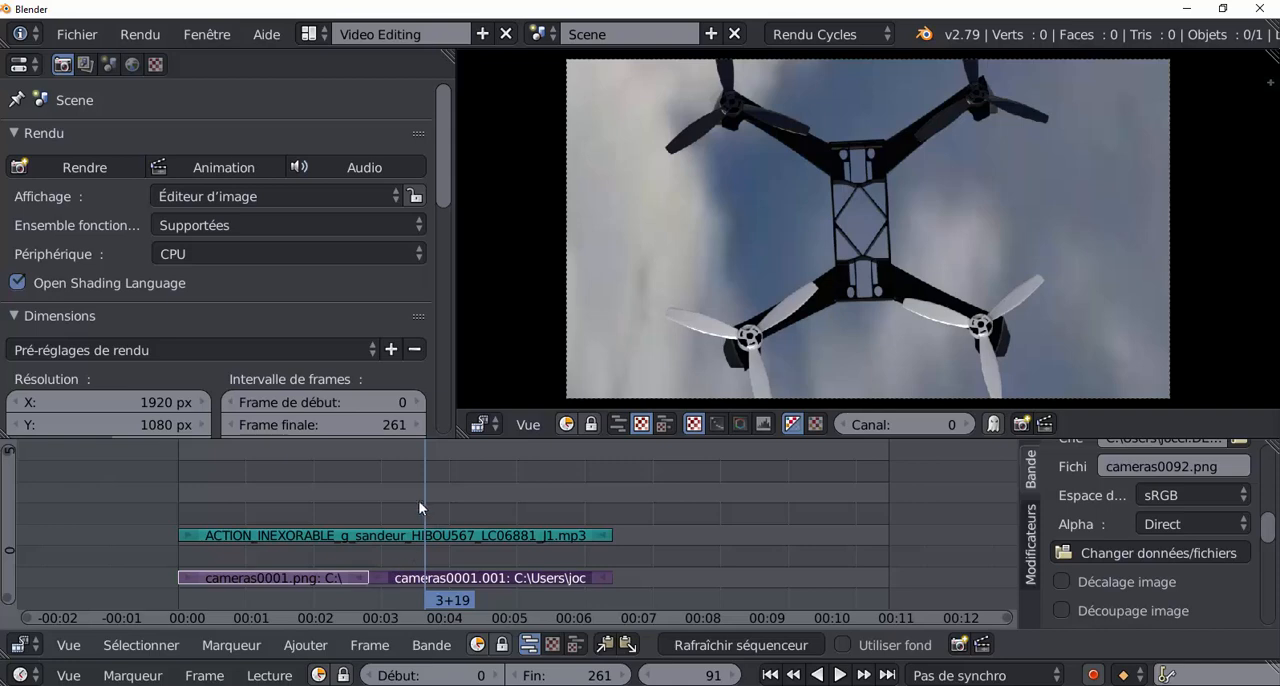
mouse_move(423, 499)
mouse_down()
mouse_move(320, 506)
mouse_move(422, 505)
mouse_up()
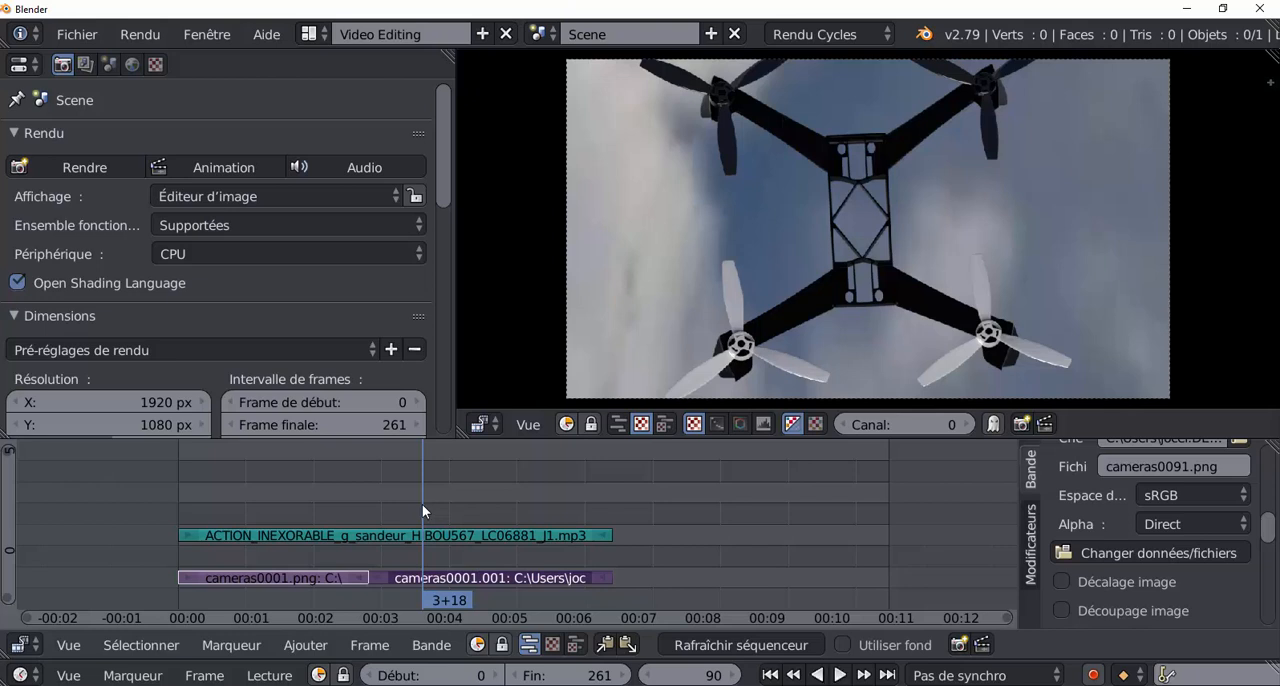
key(k)
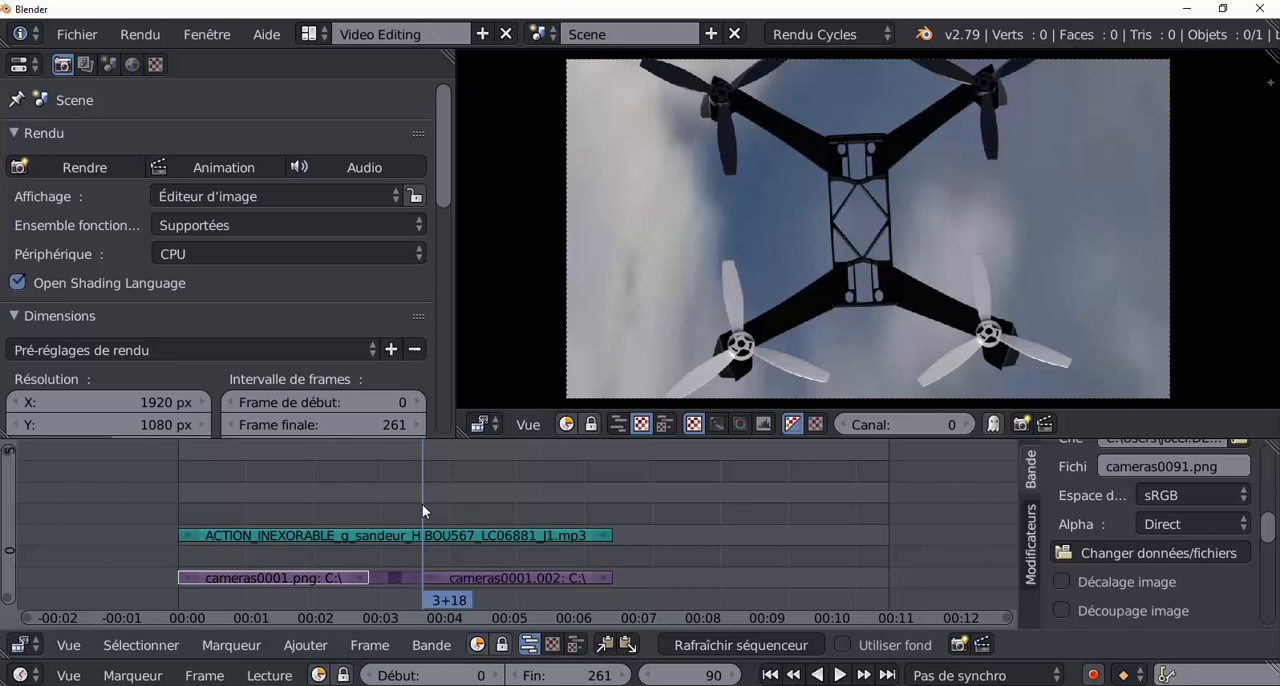
Move the last piece of the cut cameras strip to start at frame 155, leaving a gap after the short middle piece.
right_click(393, 577)
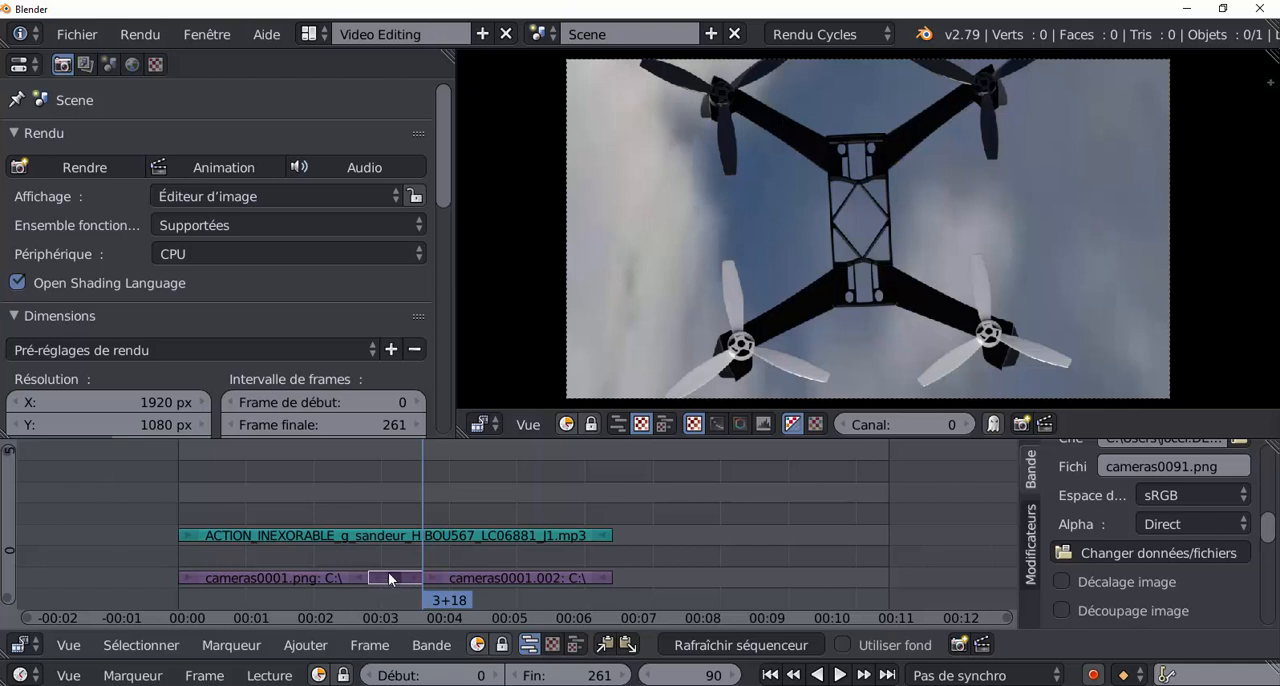
right_click(496, 578)
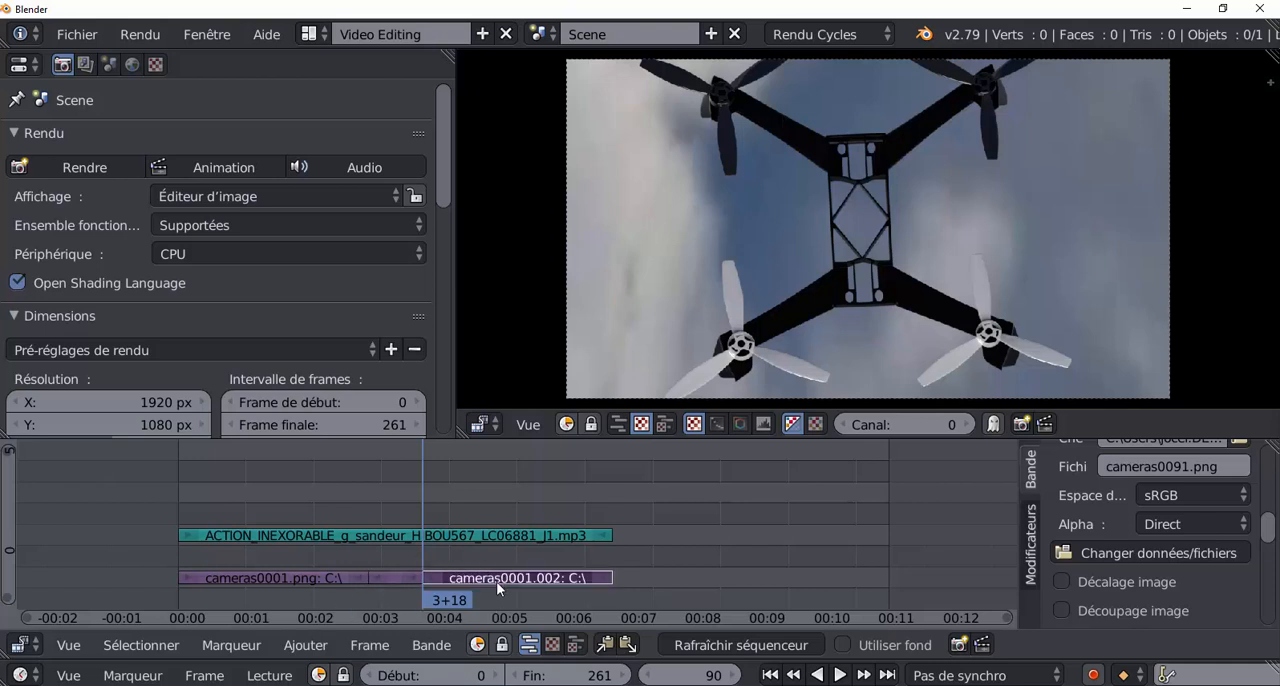
key(g)
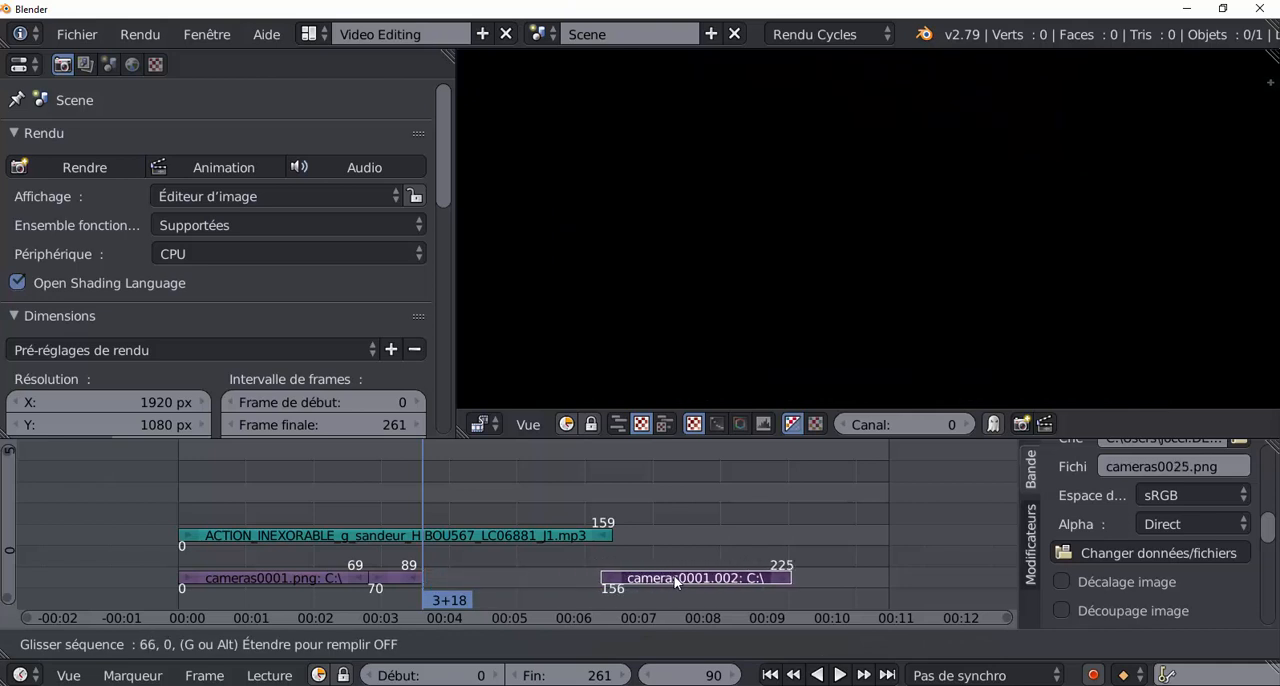
click(673, 583)
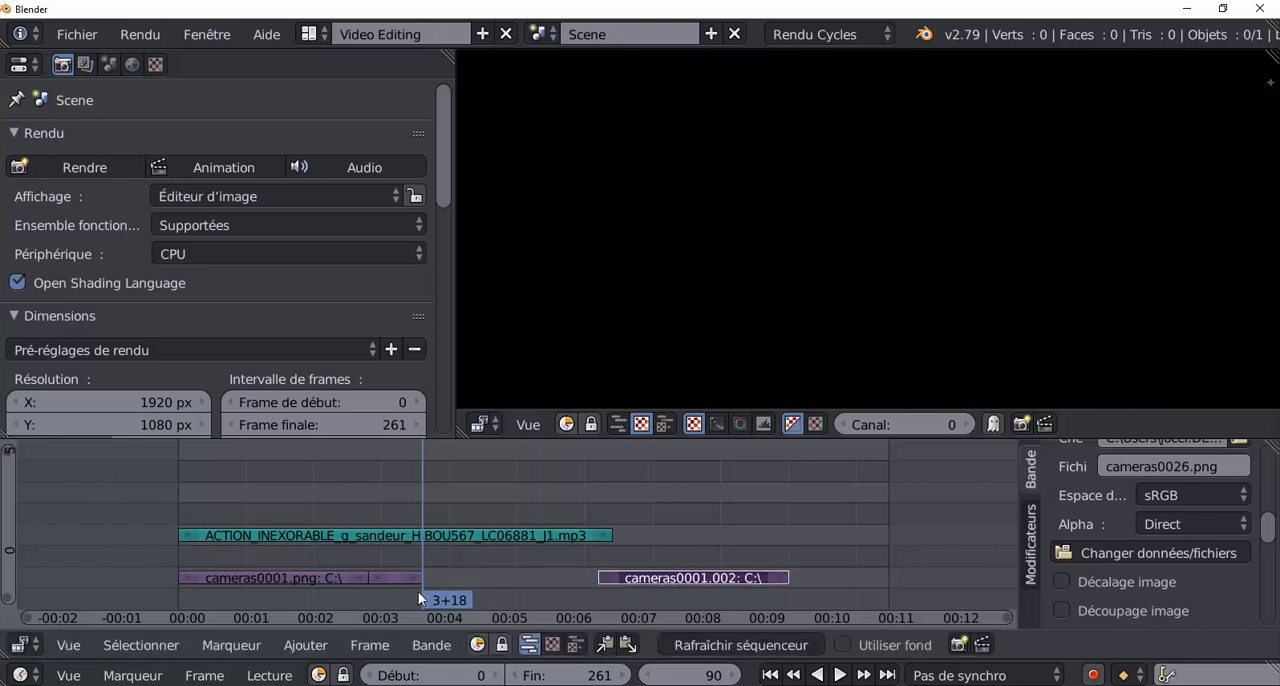
Duplicate the short middle piece and place the copy in the gap, starting at frame 94.
right_click(395, 579)
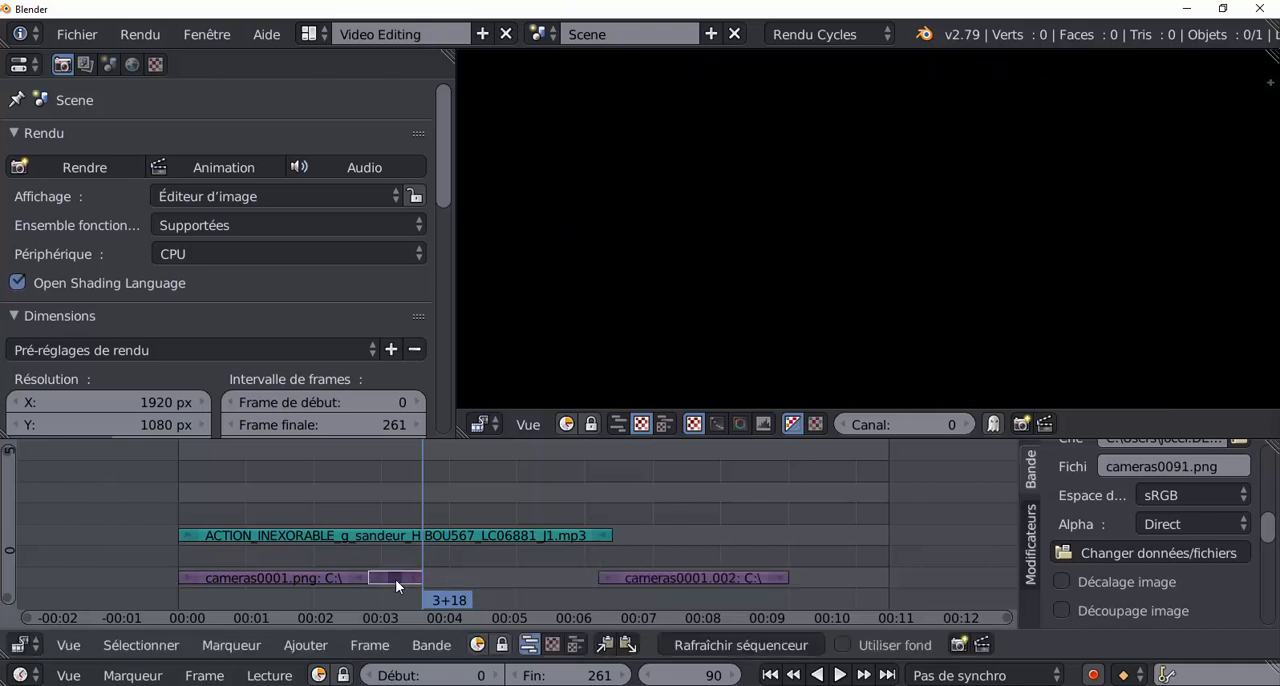
key(g)
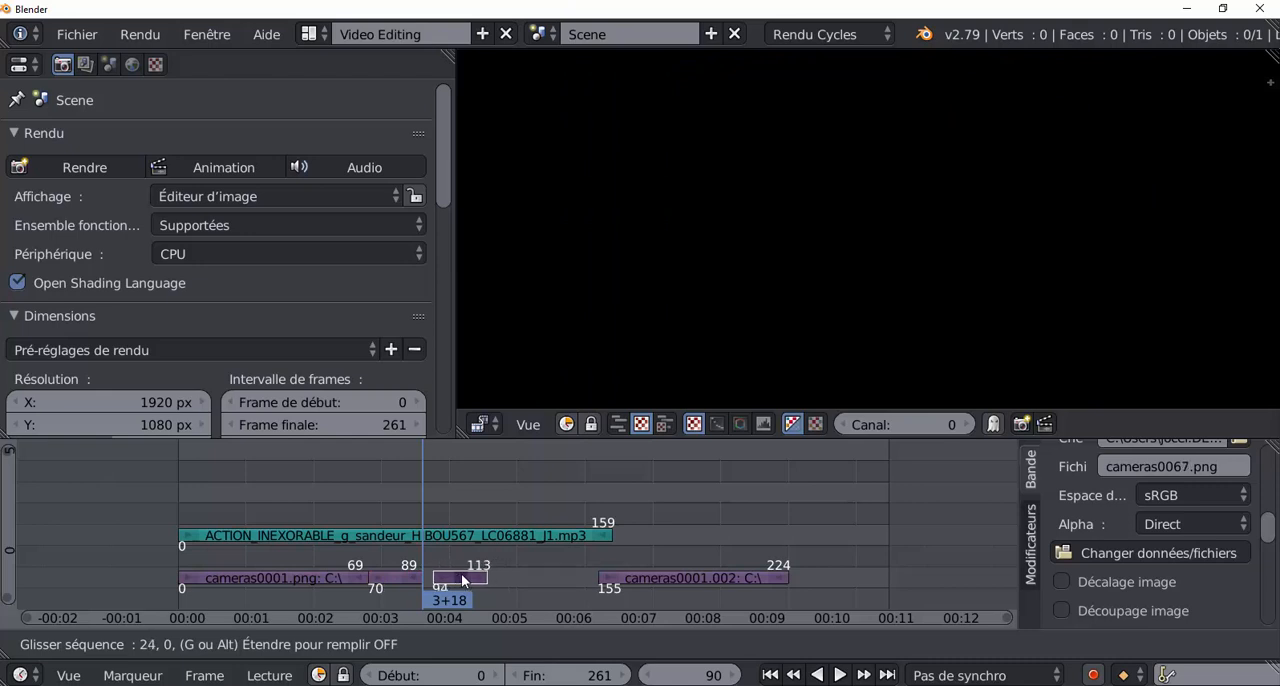
click(461, 574)
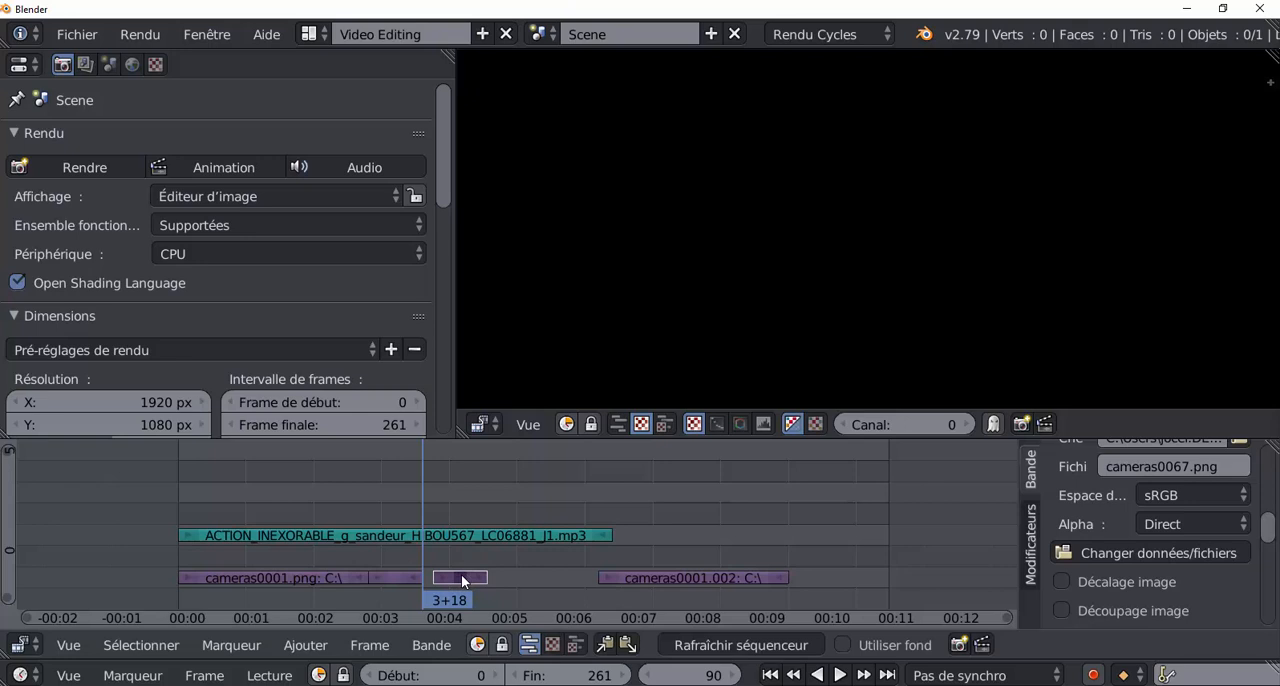
Compare the short piece with its copy, and move the copy to start at frame 90, directly after the original.
right_click(396, 577)
click(399, 580)
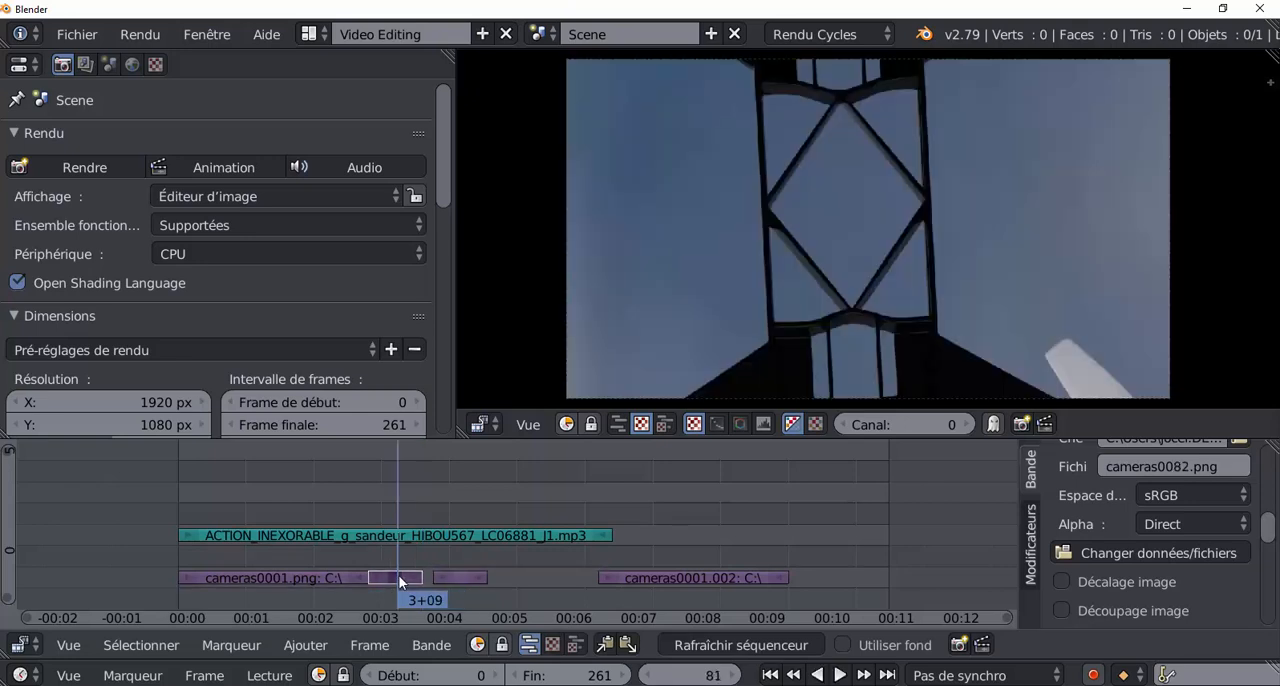
click(453, 575)
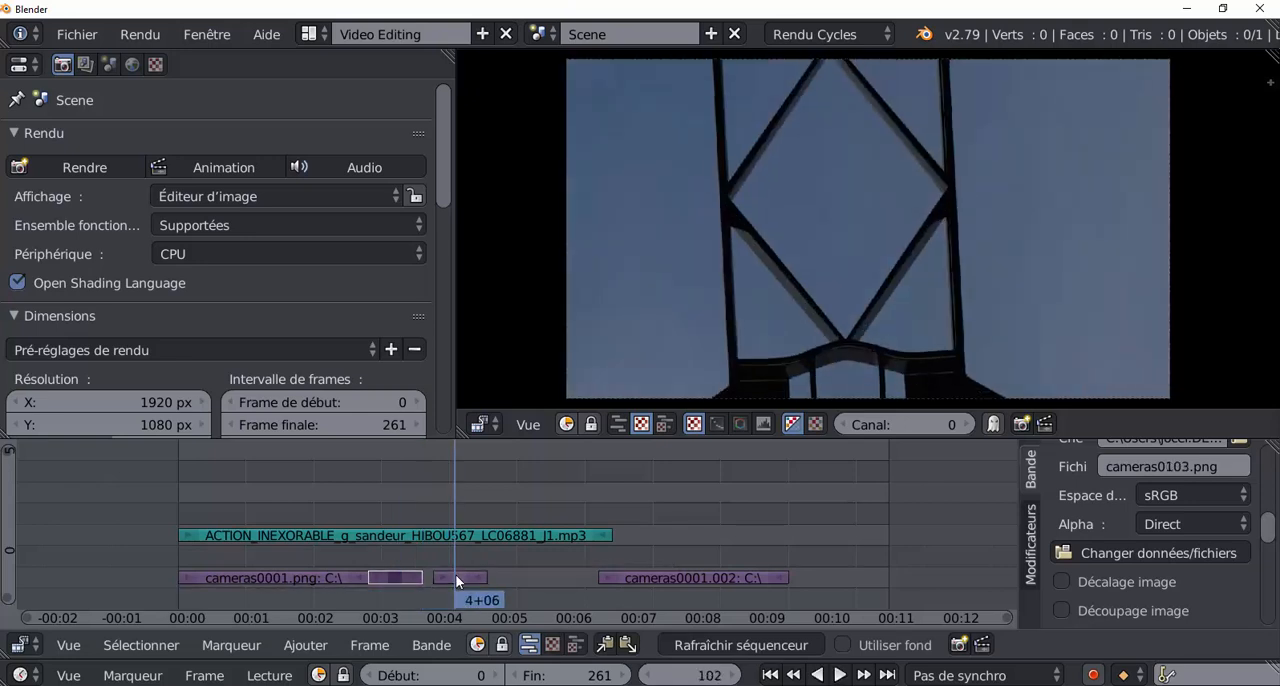
right_click(452, 576)
right_click(412, 577)
right_click(462, 578)
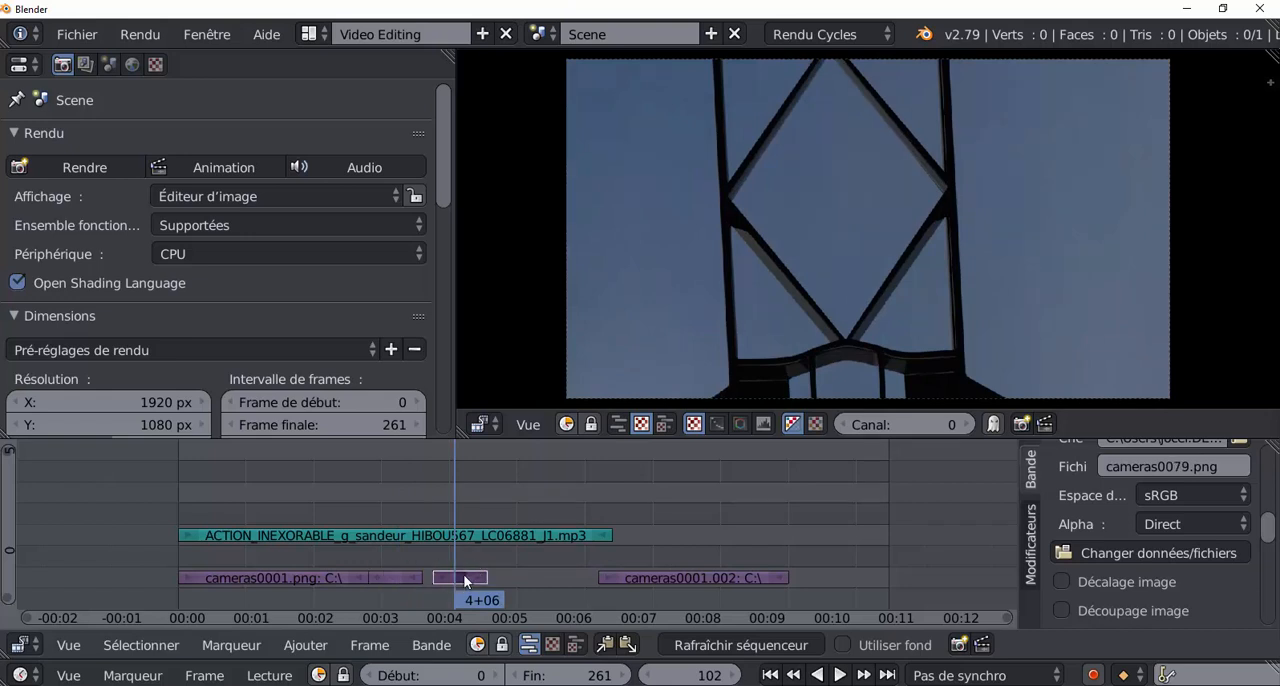
key(g)
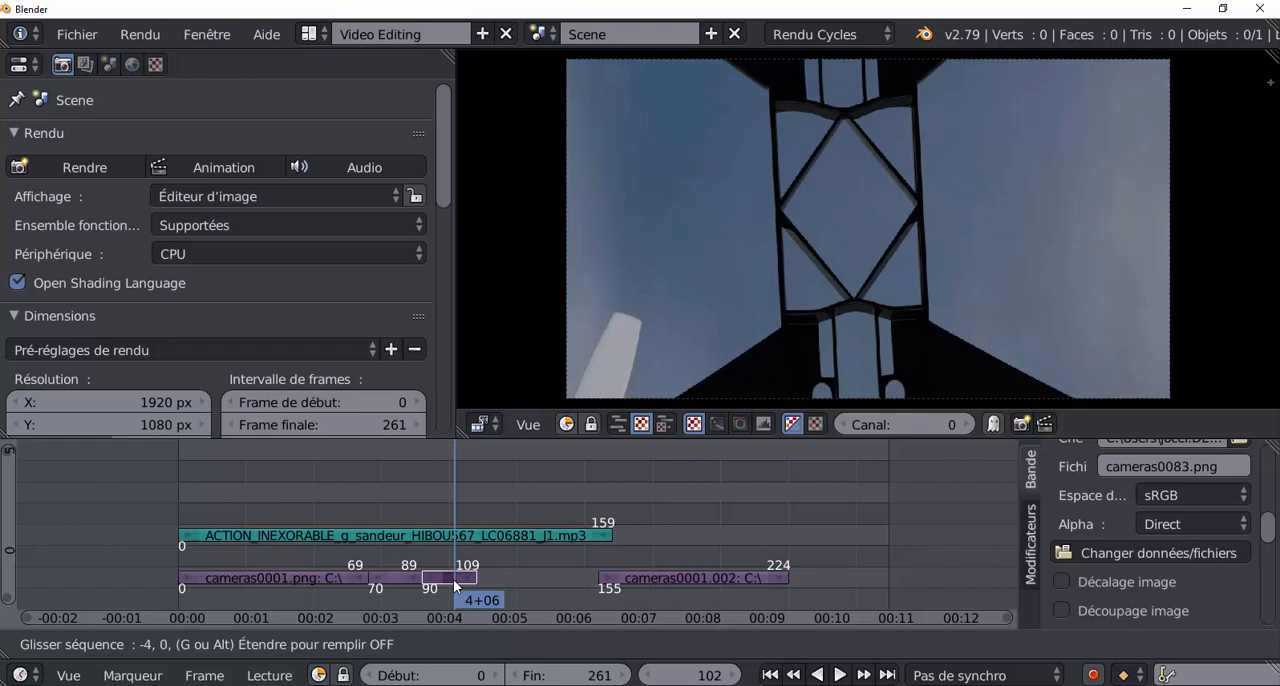
click(455, 584)
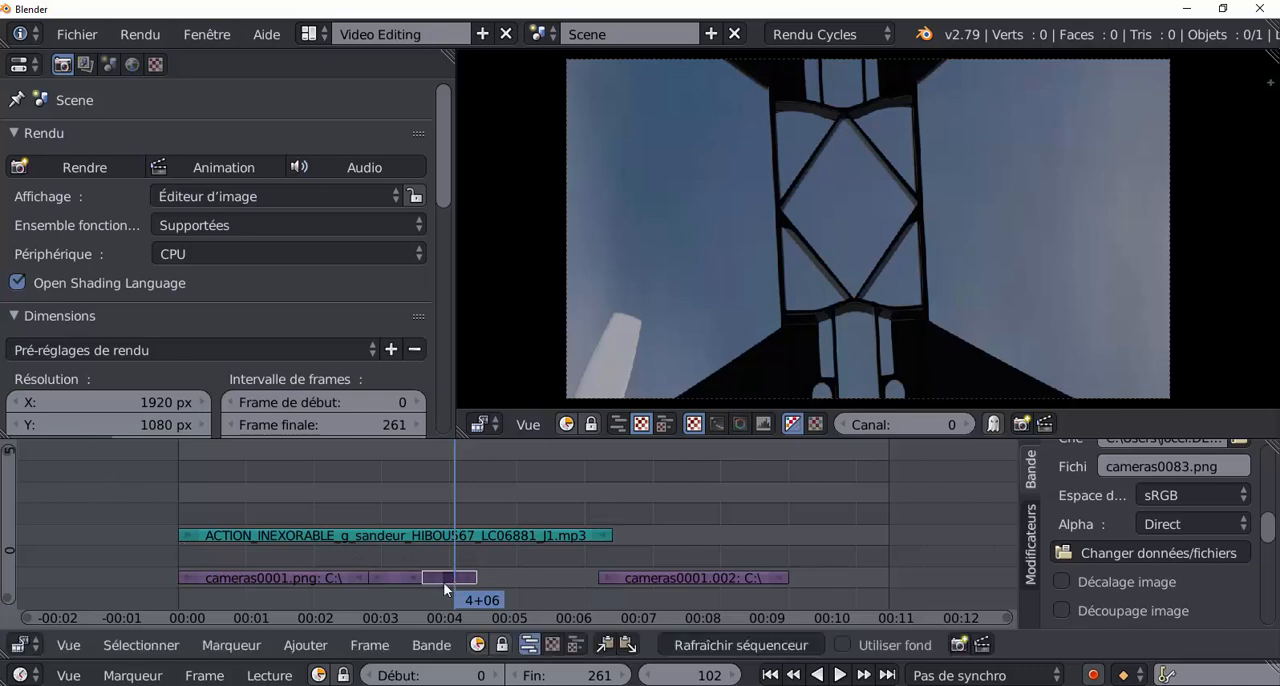
Duplicate the copied short piece again and place the new copy directly after it, starting at frame 110.
drag(453, 496, 478, 485)
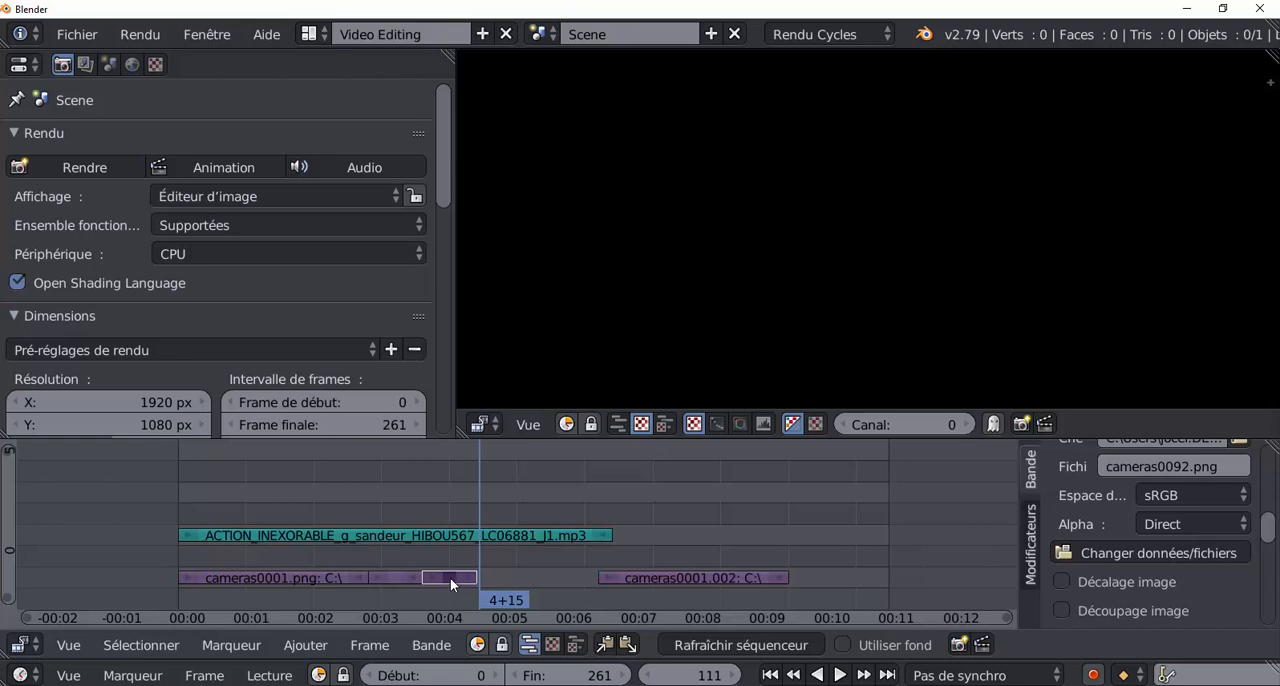
key(g)
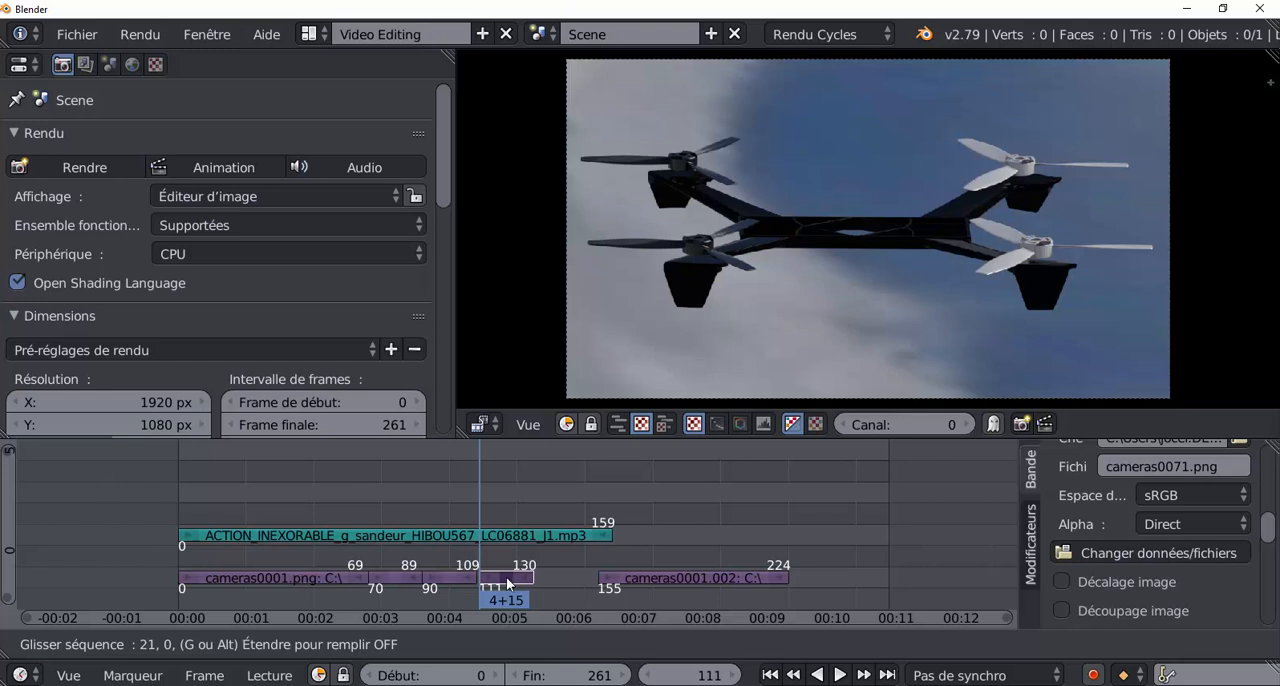
click(505, 585)
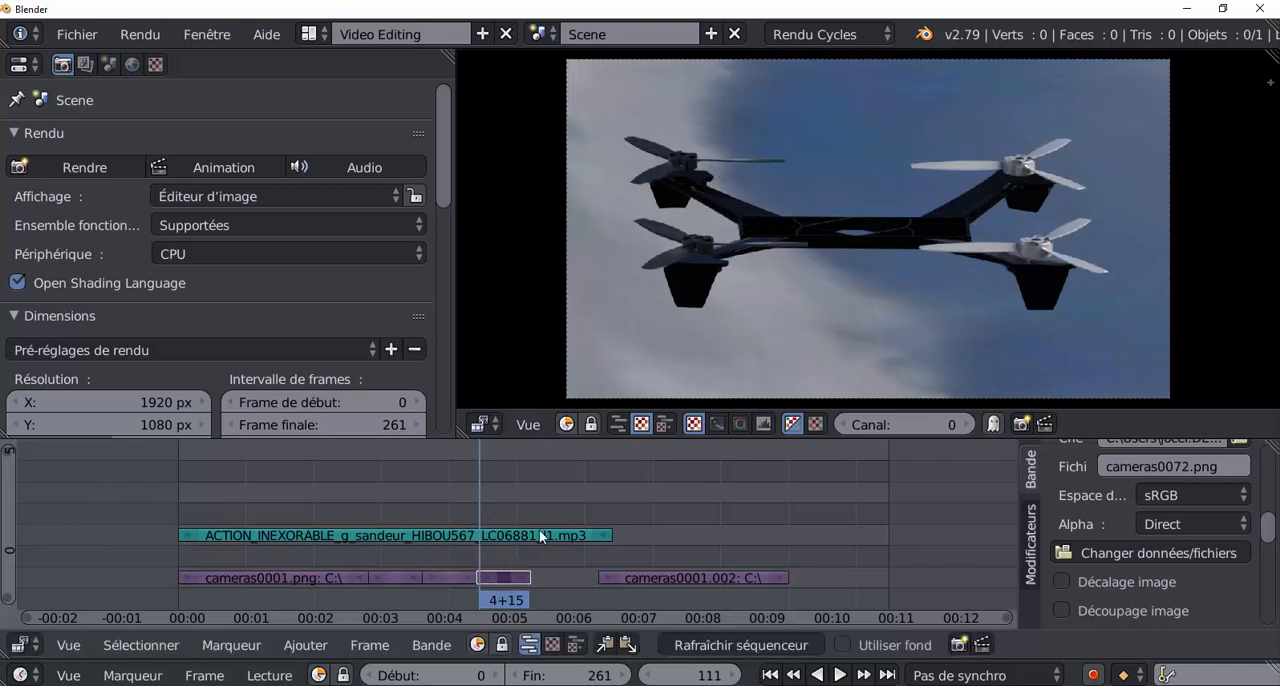
Move the last piece of the cameras strip back to start at frame 130, closing the gap.
right_click(646, 579)
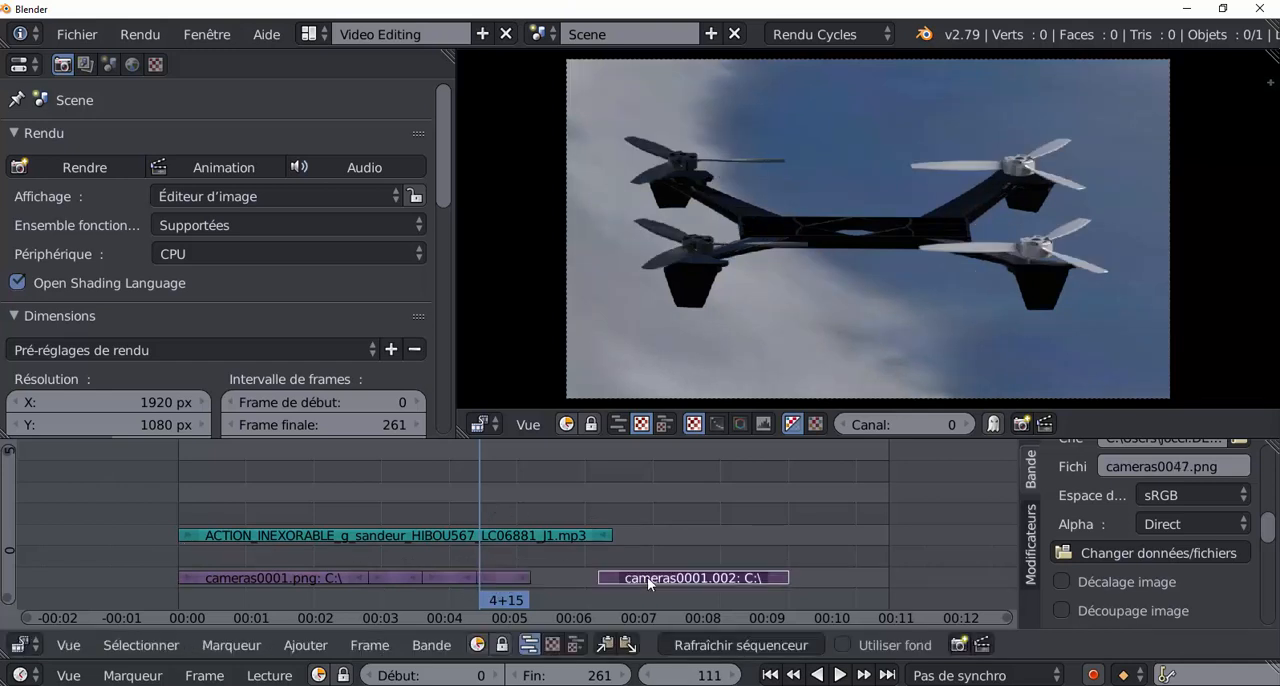
key(g)
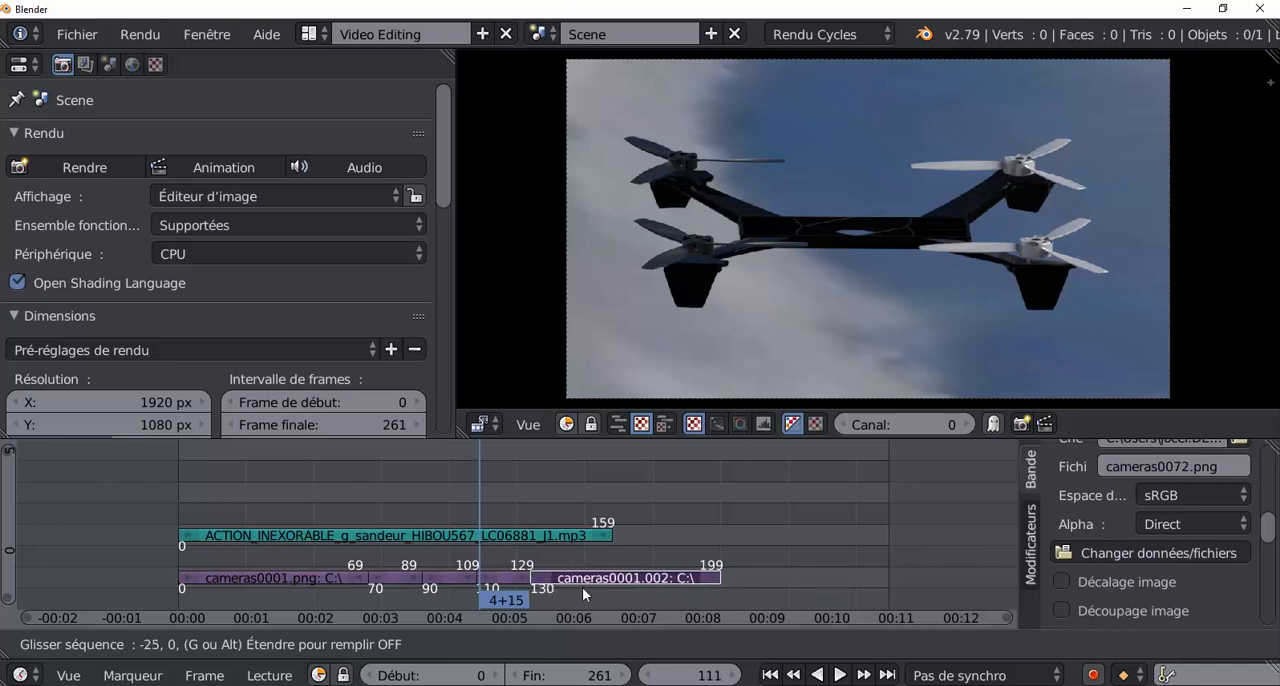
click(582, 588)
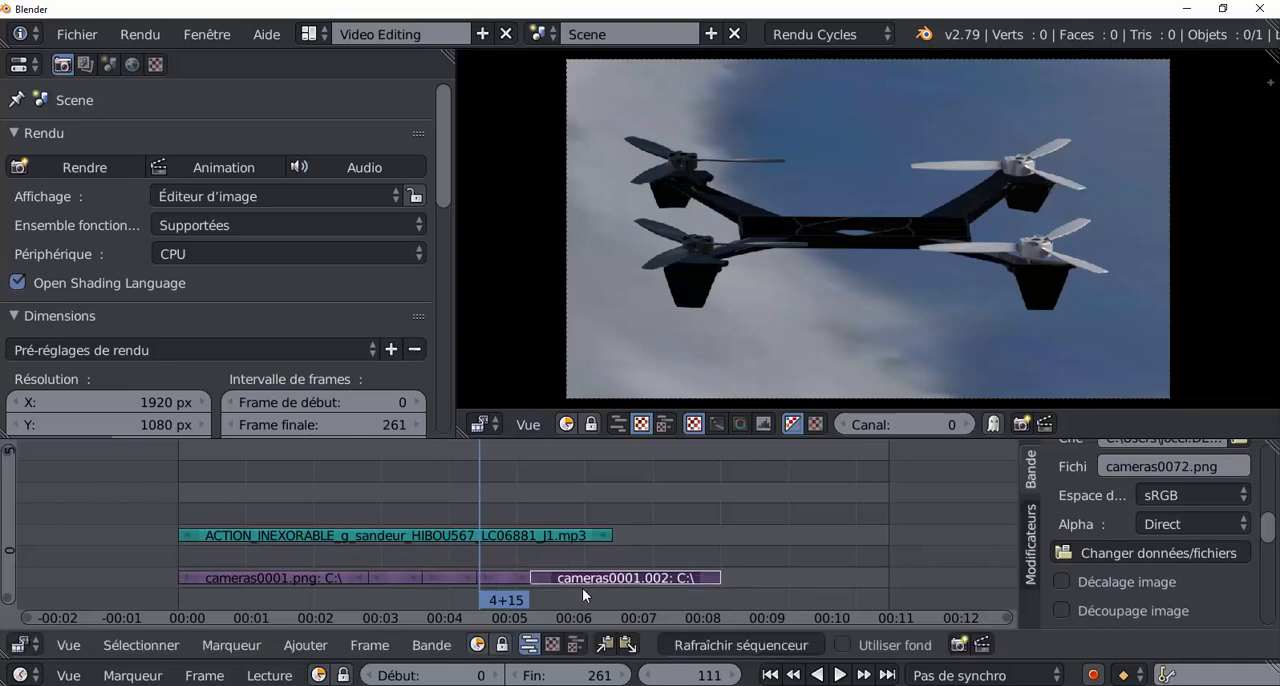
Play the edit from frame 56, extend the end of the music strip to frame 218, and stop playback.
drag(460, 552, 330, 550)
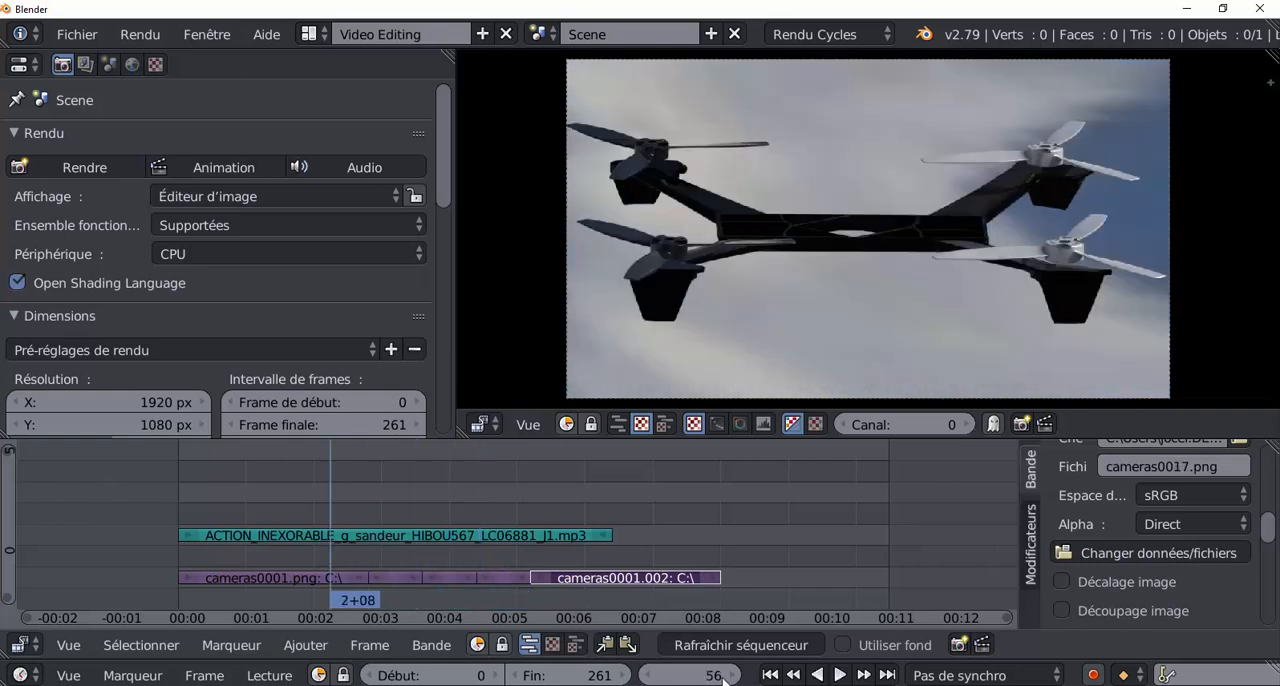
click(840, 675)
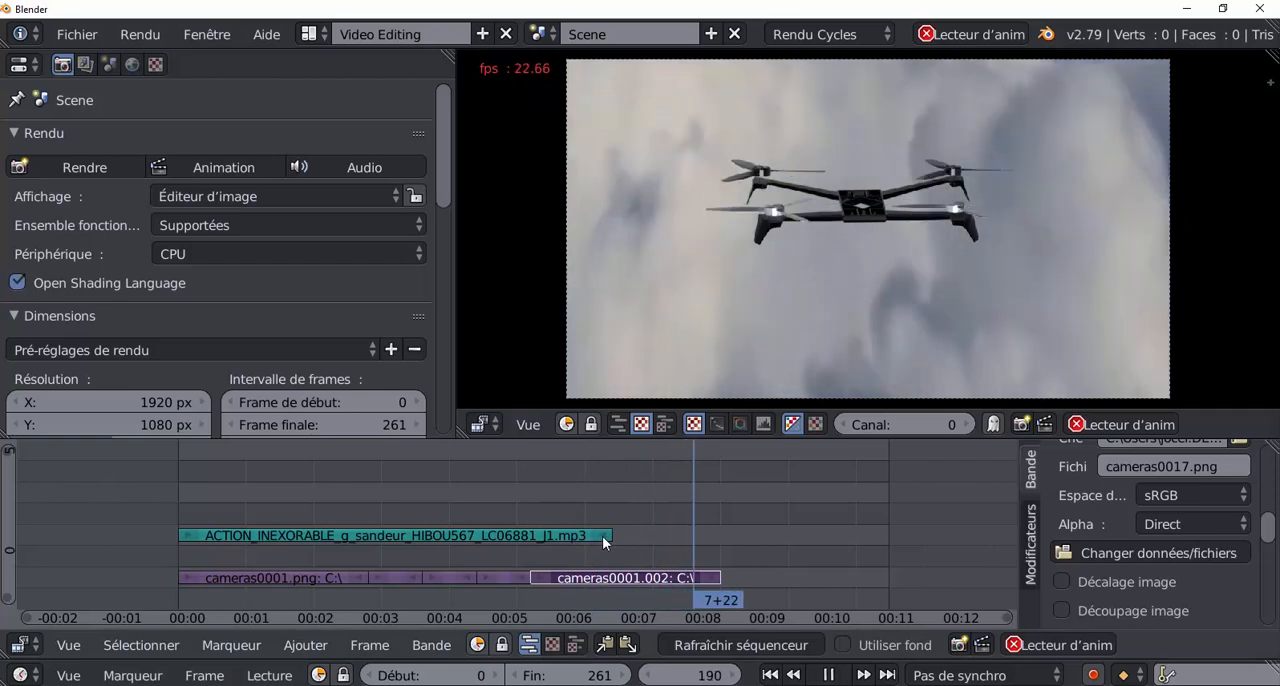
right_drag(605, 536, 762, 534)
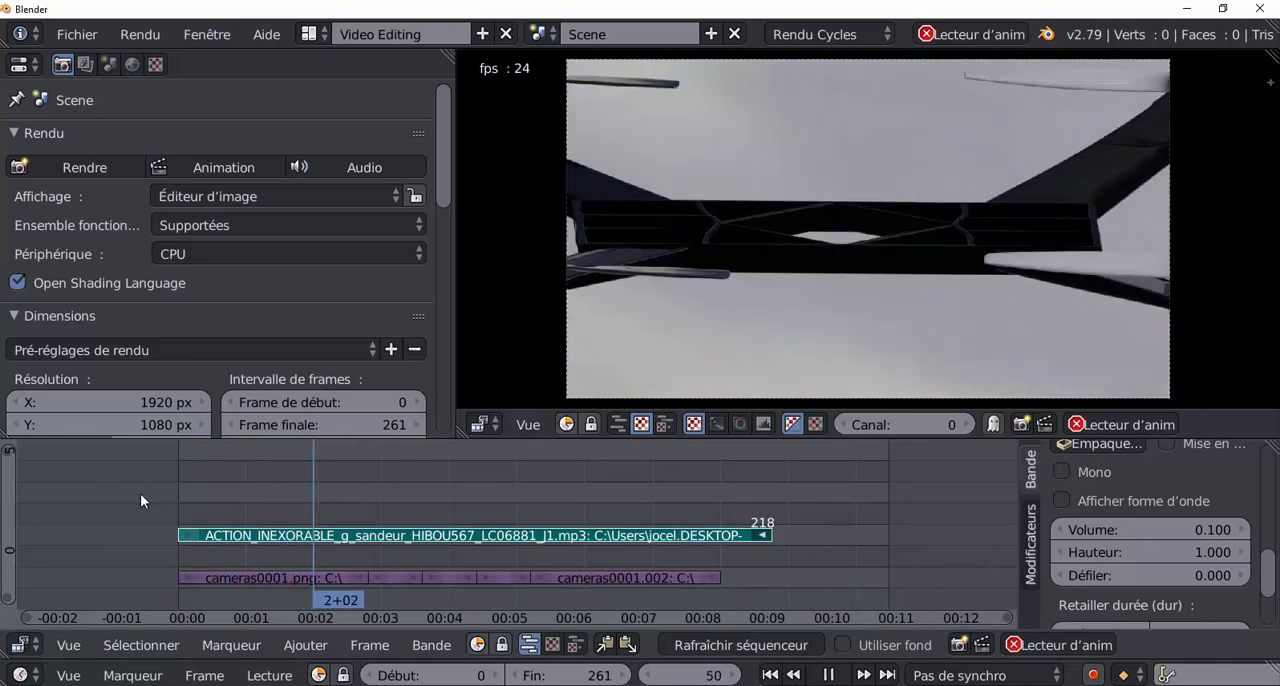
key(alt+a)
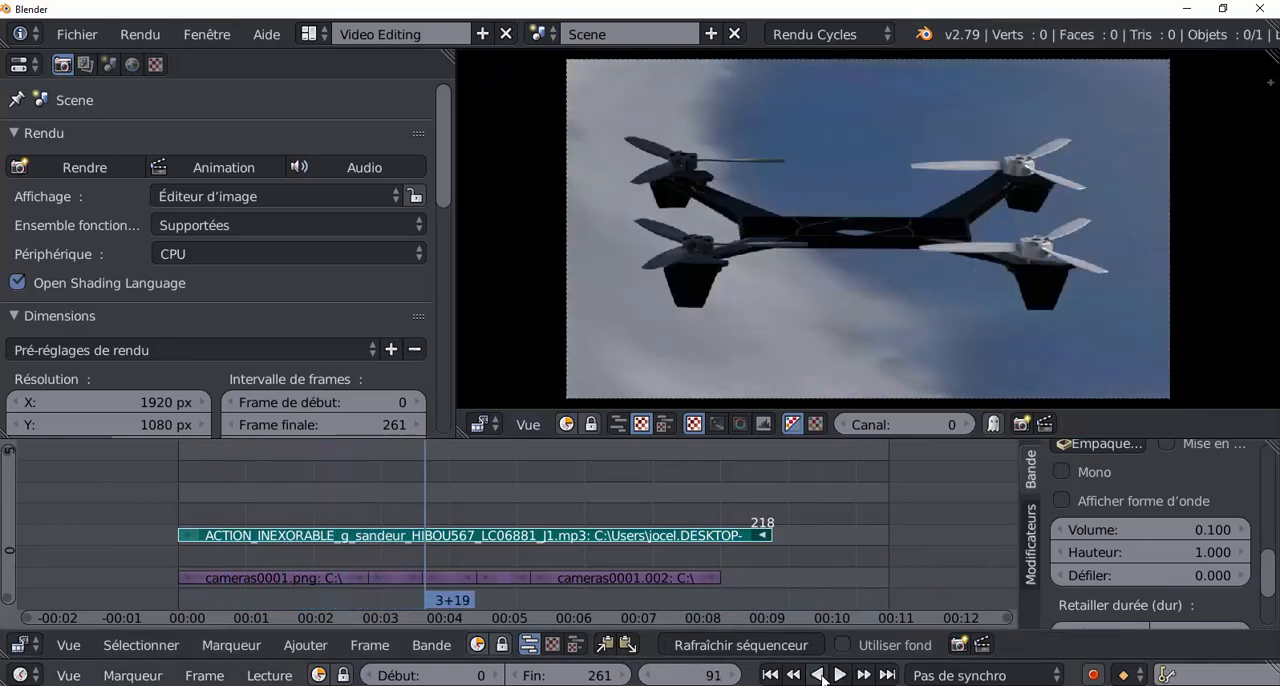
Scrub through the repeated shots and play the edit from frame 0 to examine the cuts.
drag(422, 490, 461, 486)
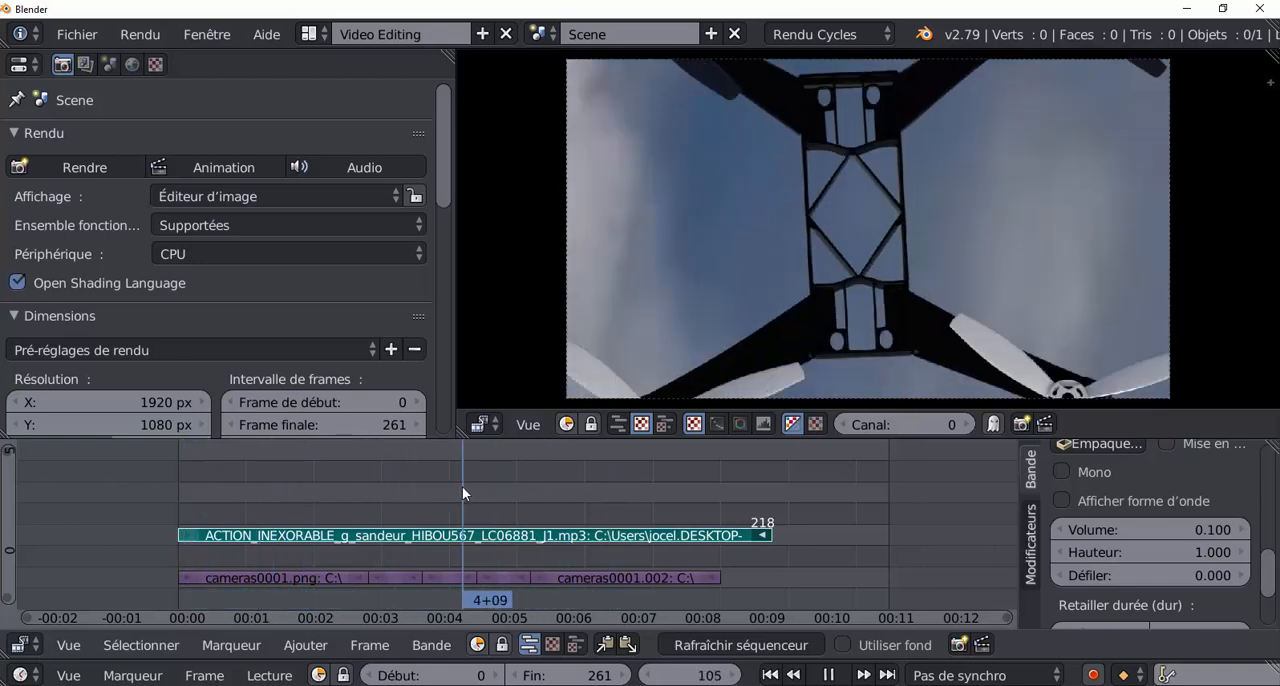
drag(326, 503, 161, 480)
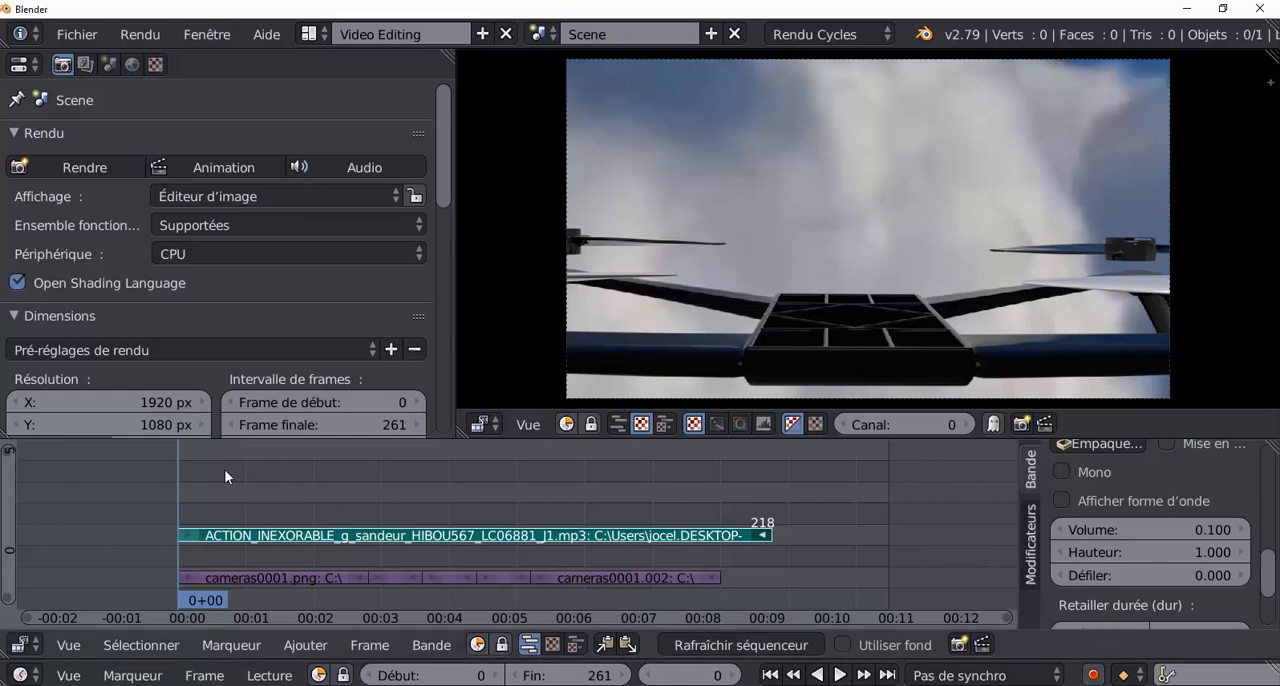
key(alt+a)
drag(204, 476, 704, 497)
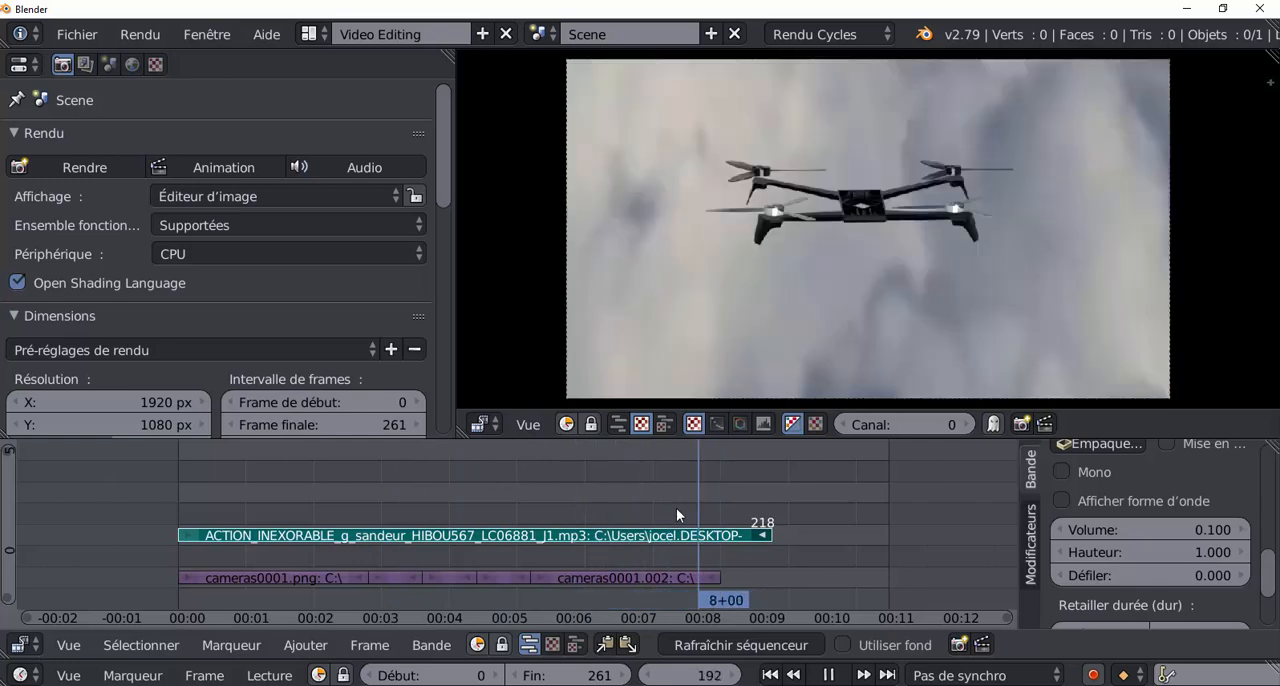
drag(609, 516, 162, 535)
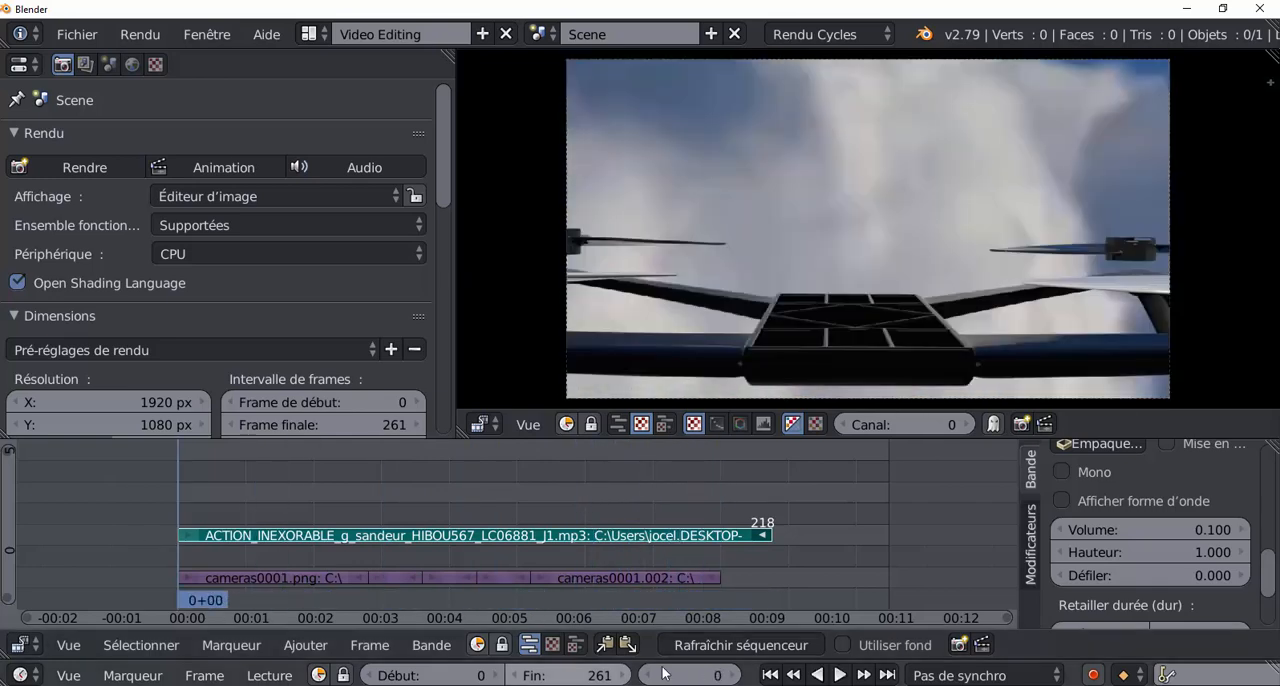
click(842, 677)
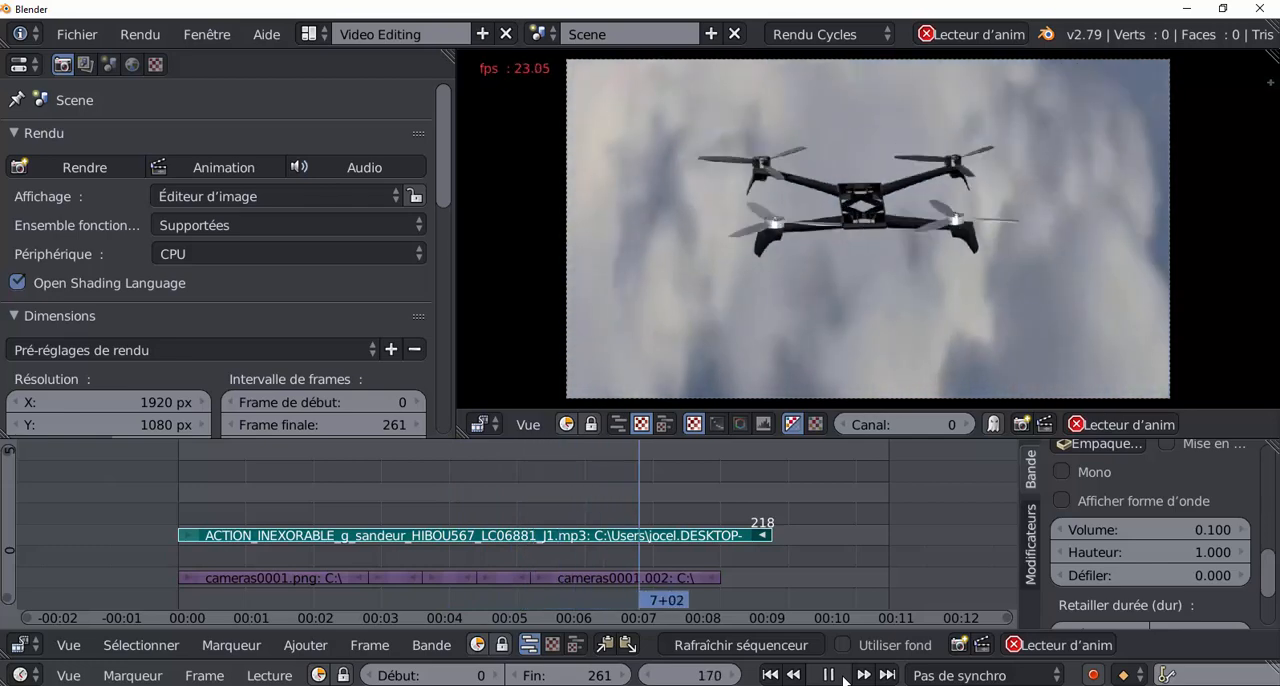
click(840, 678)
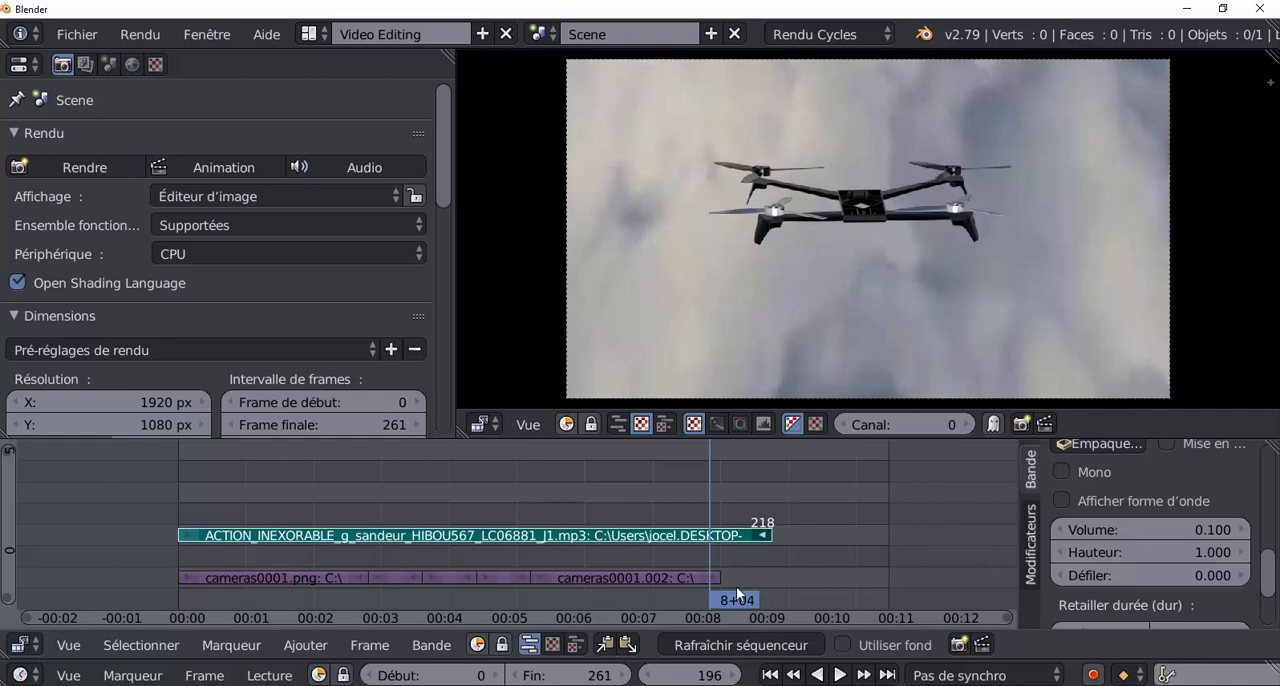
Place the playhead at frame 188 and extend the end of the last cameras piece to frame 261.
mouse_move(707, 480)
mouse_down()
mouse_move(575, 482)
mouse_move(727, 490)
mouse_move(687, 492)
mouse_up()
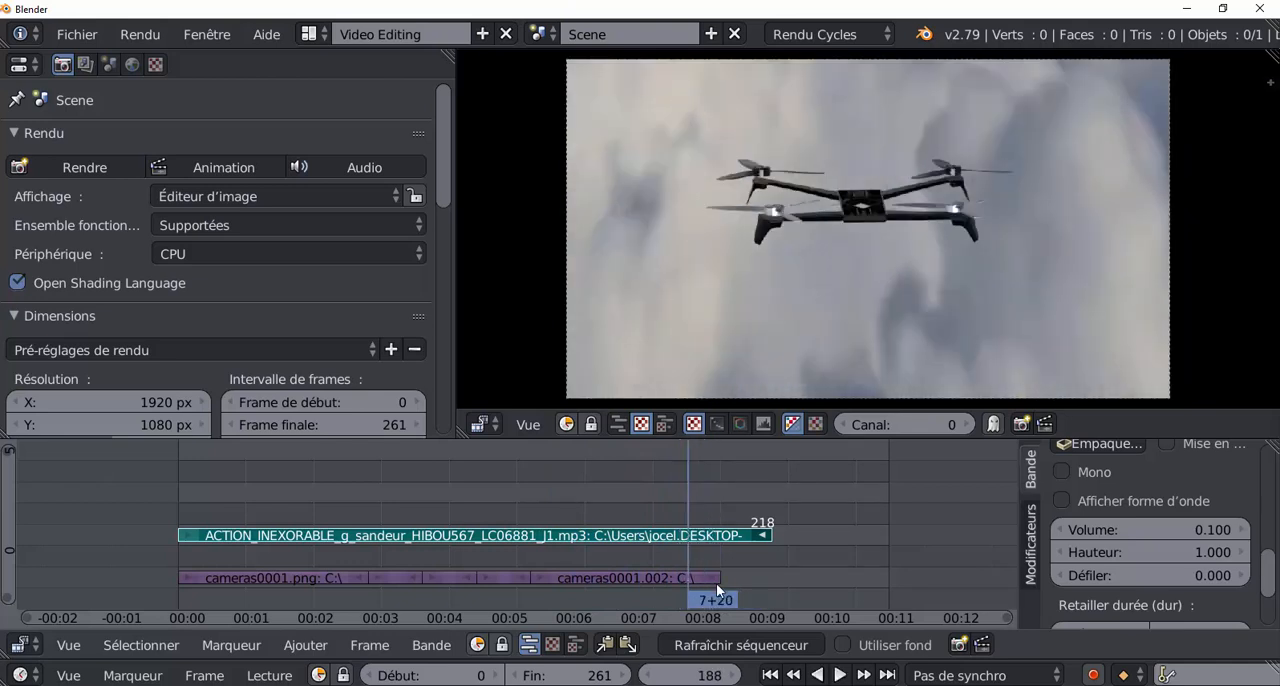
right_click(714, 576)
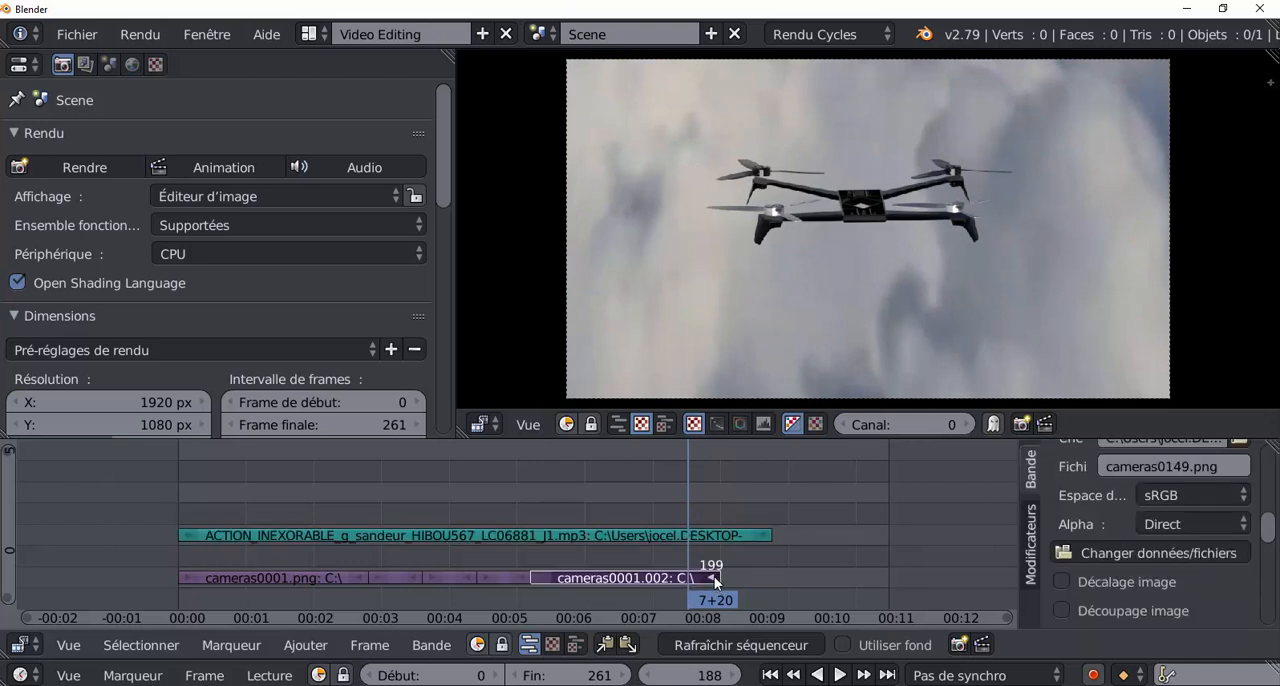
key(g)
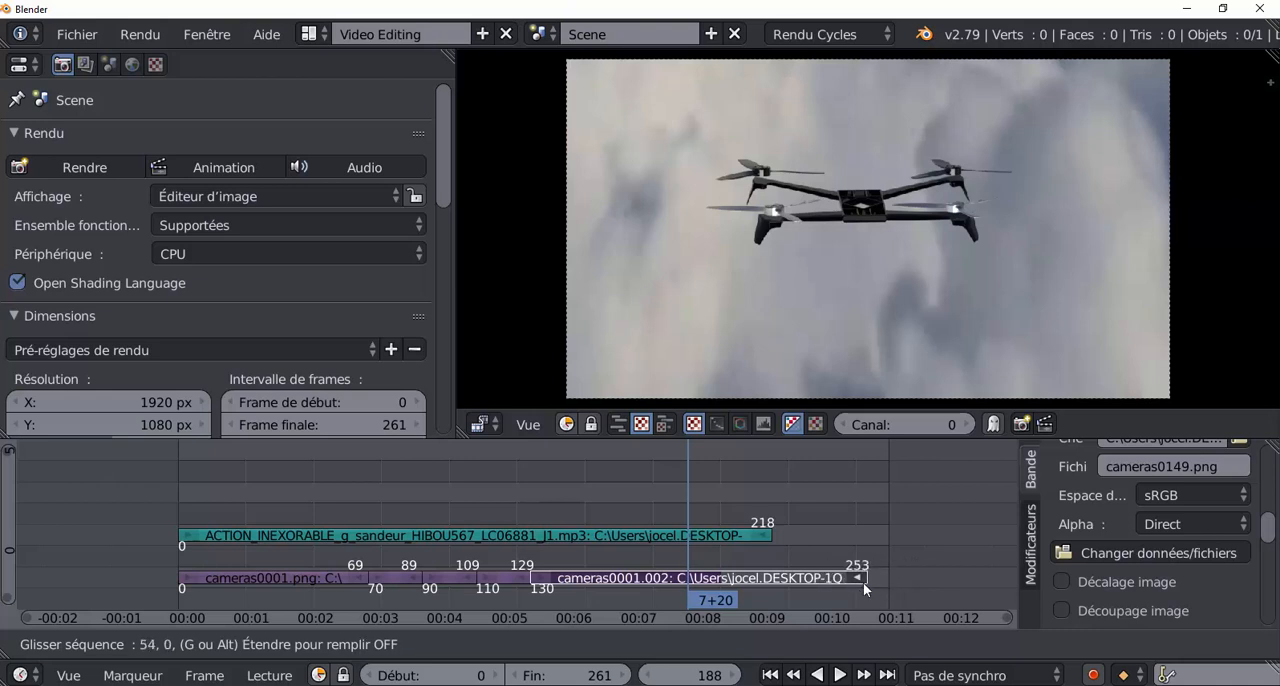
click(882, 581)
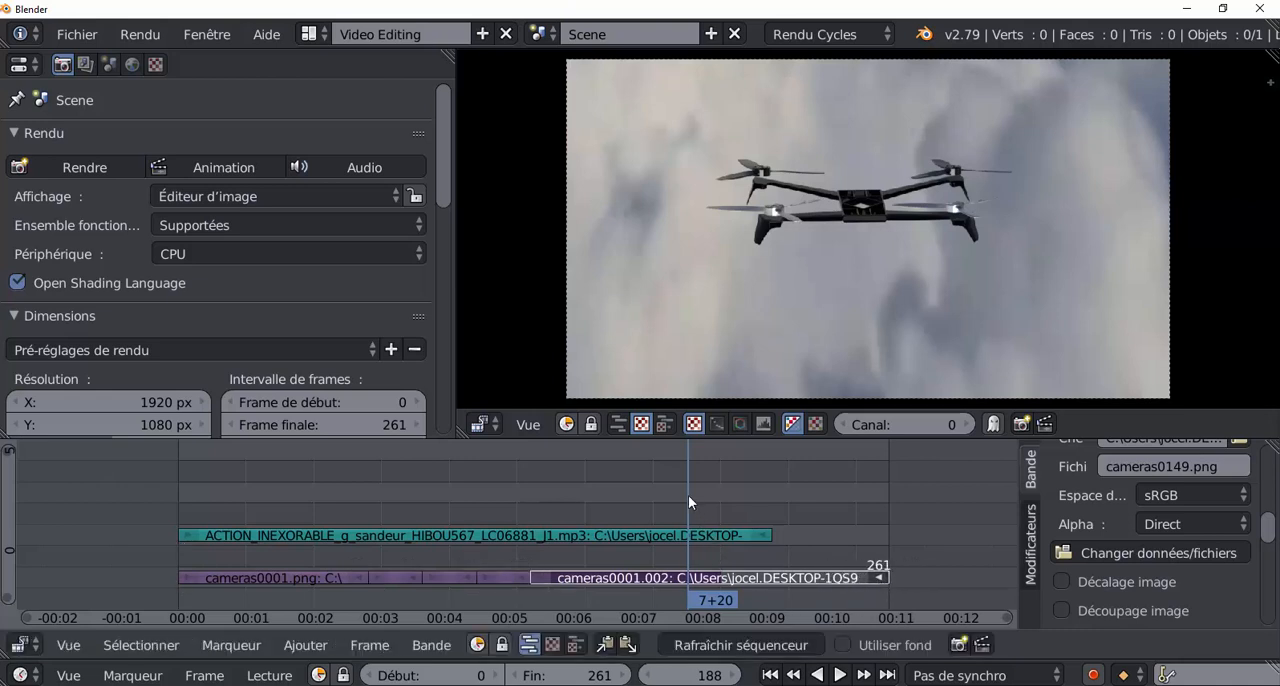
Play the last part of the edit from frame 188 and again from frame 162 to examine the final shot.
key(alt+a)
key(Escape)
key(alt+a)
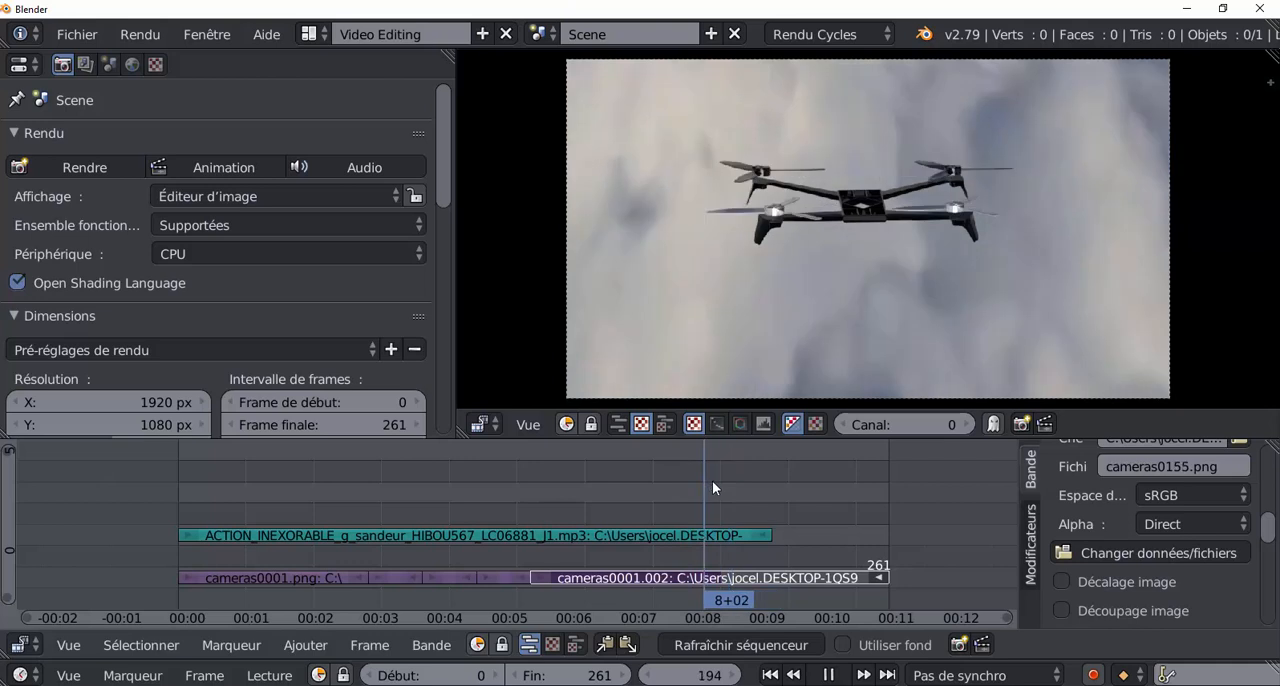
click(655, 490)
drag(662, 485, 618, 488)
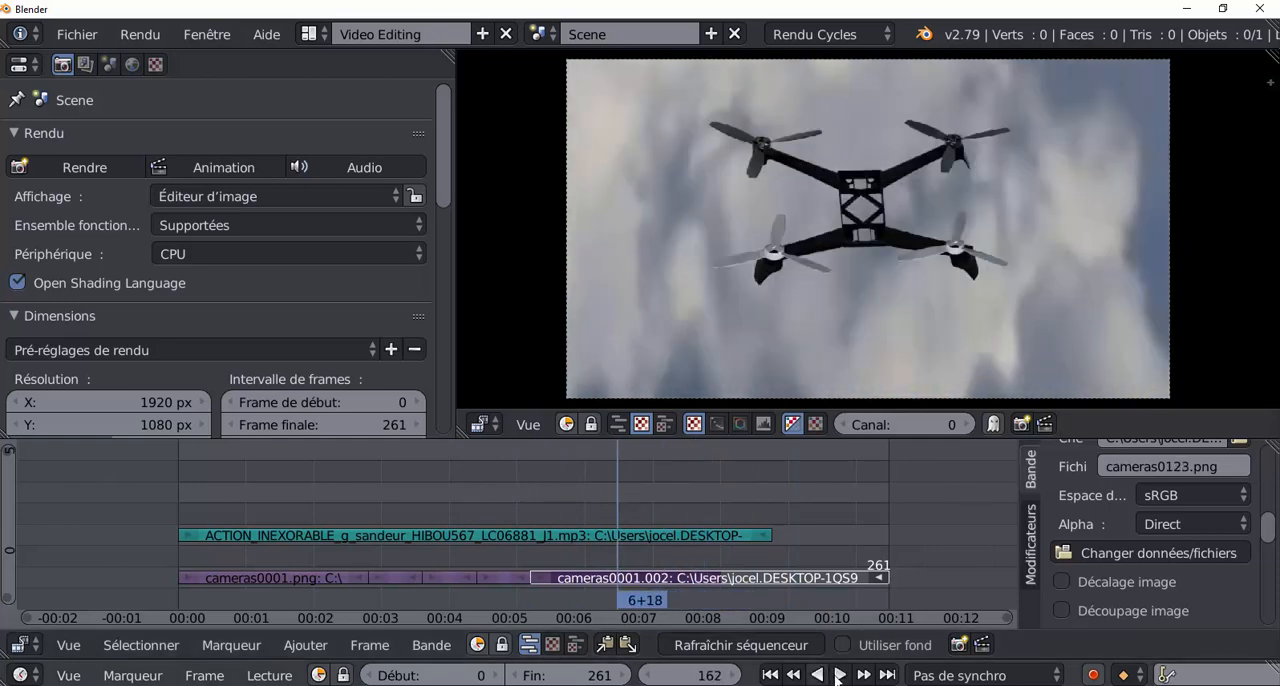
click(834, 676)
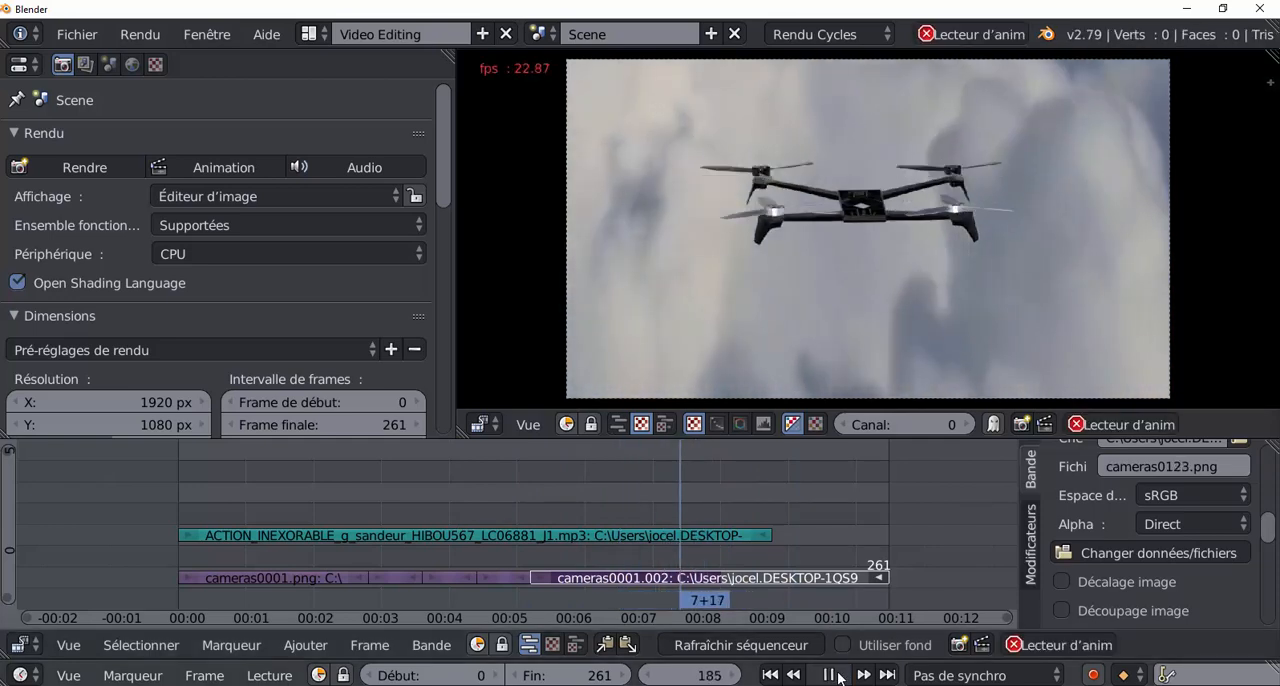
click(838, 677)
click(838, 676)
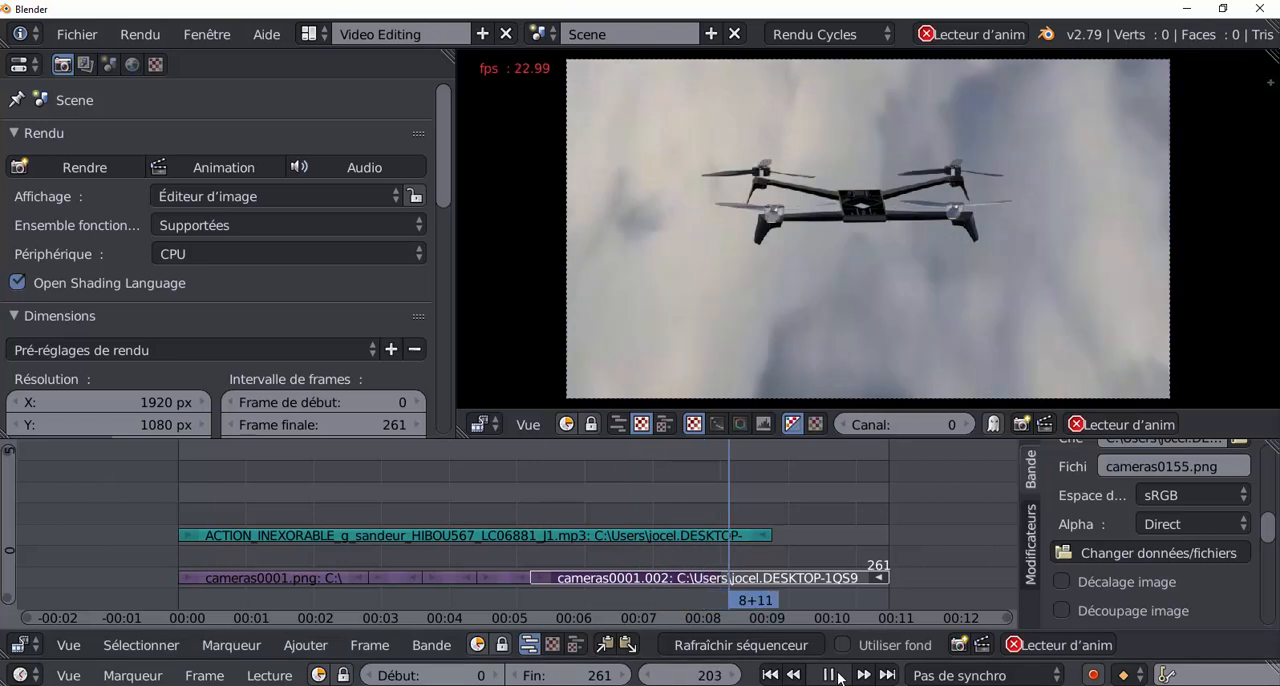
click(838, 676)
Place the playhead at frame 202 and extend the end of the music strip to frame 271.
drag(751, 486, 725, 490)
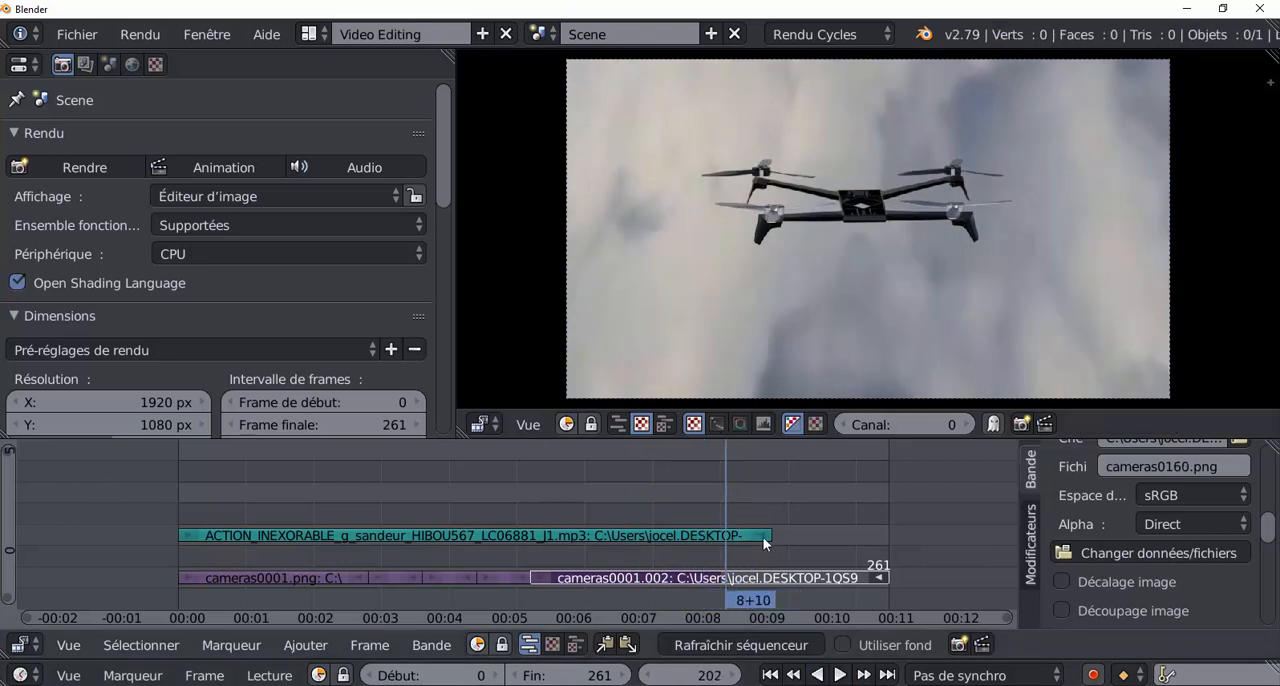
drag(765, 543, 909, 545)
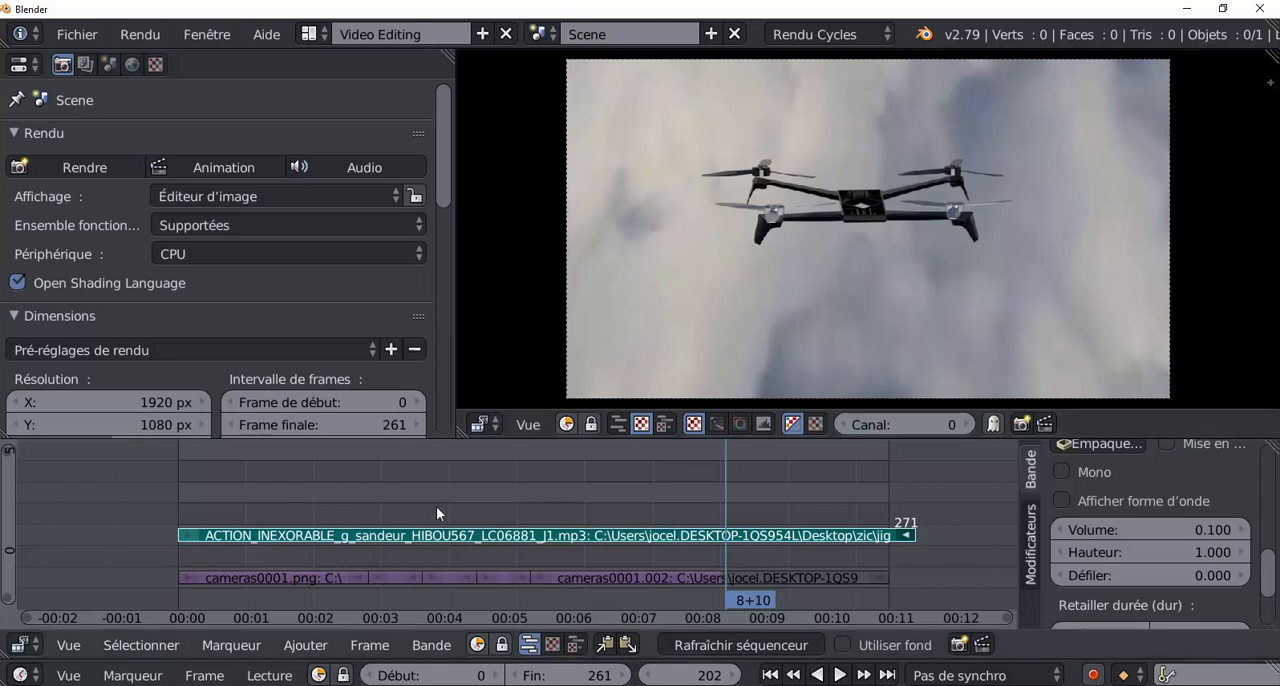
Add all images from the Desktop folder montage vidéo drone\texte le montage video as an image strip starting at frame 202.
click(310, 646)
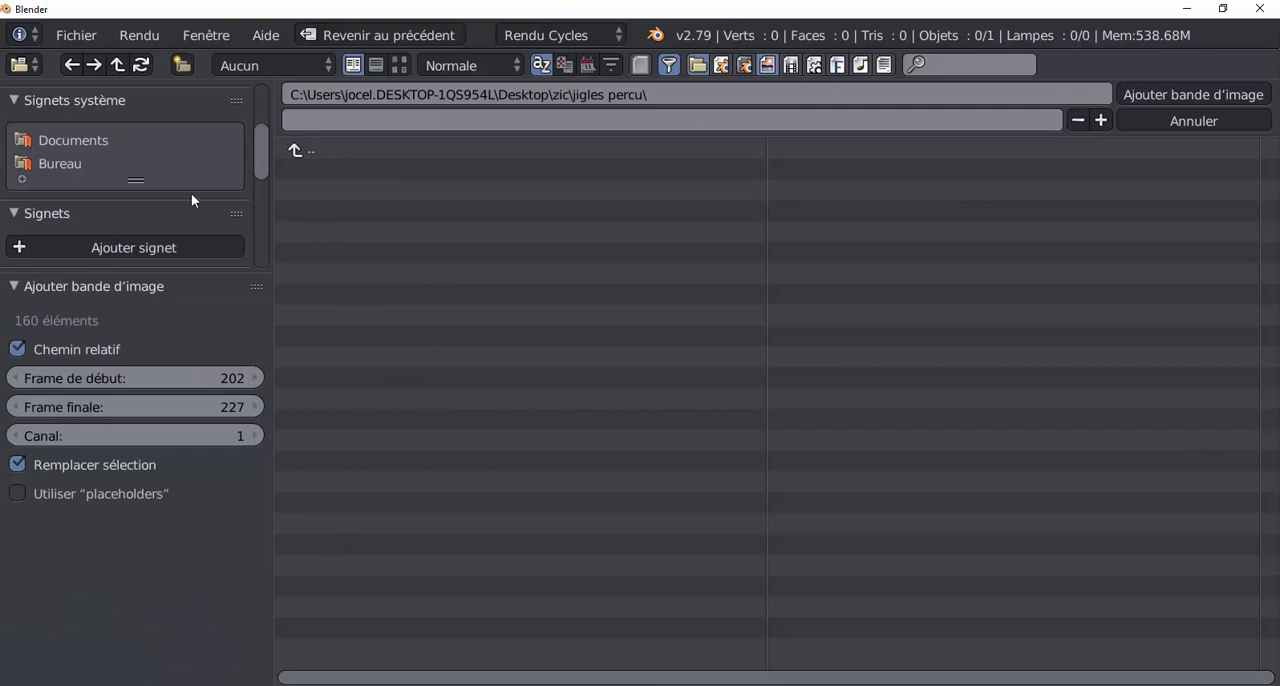
click(62, 168)
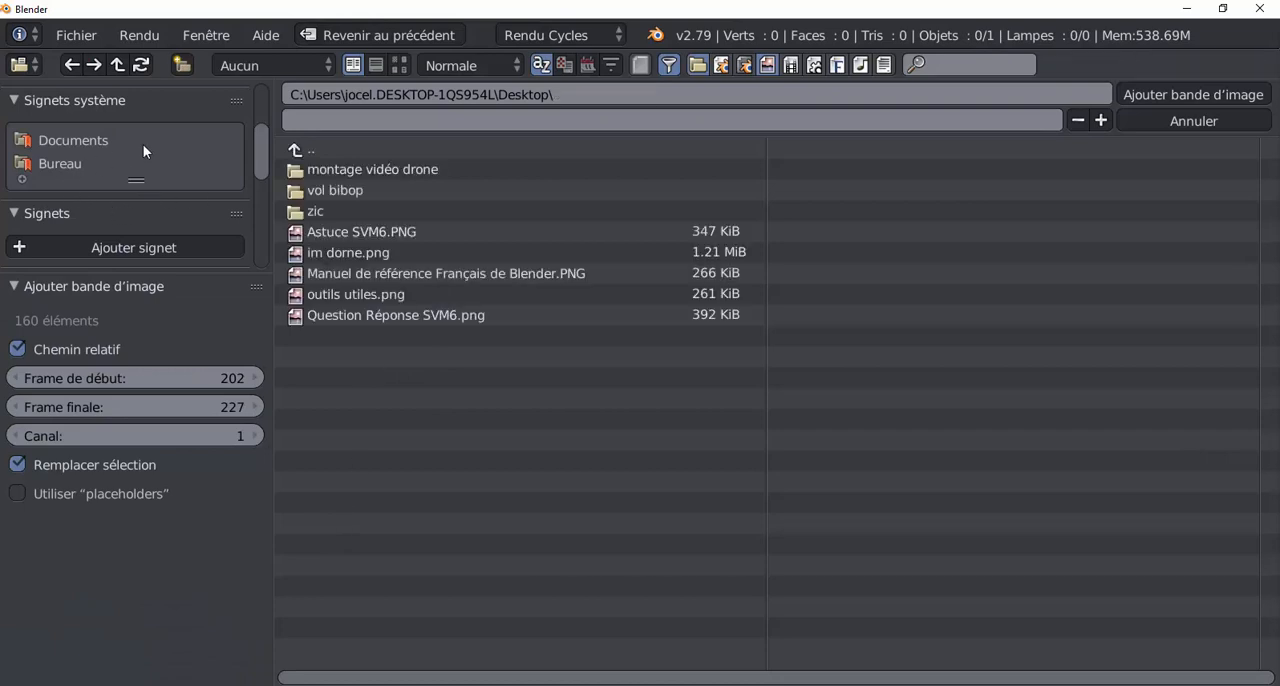
click(343, 169)
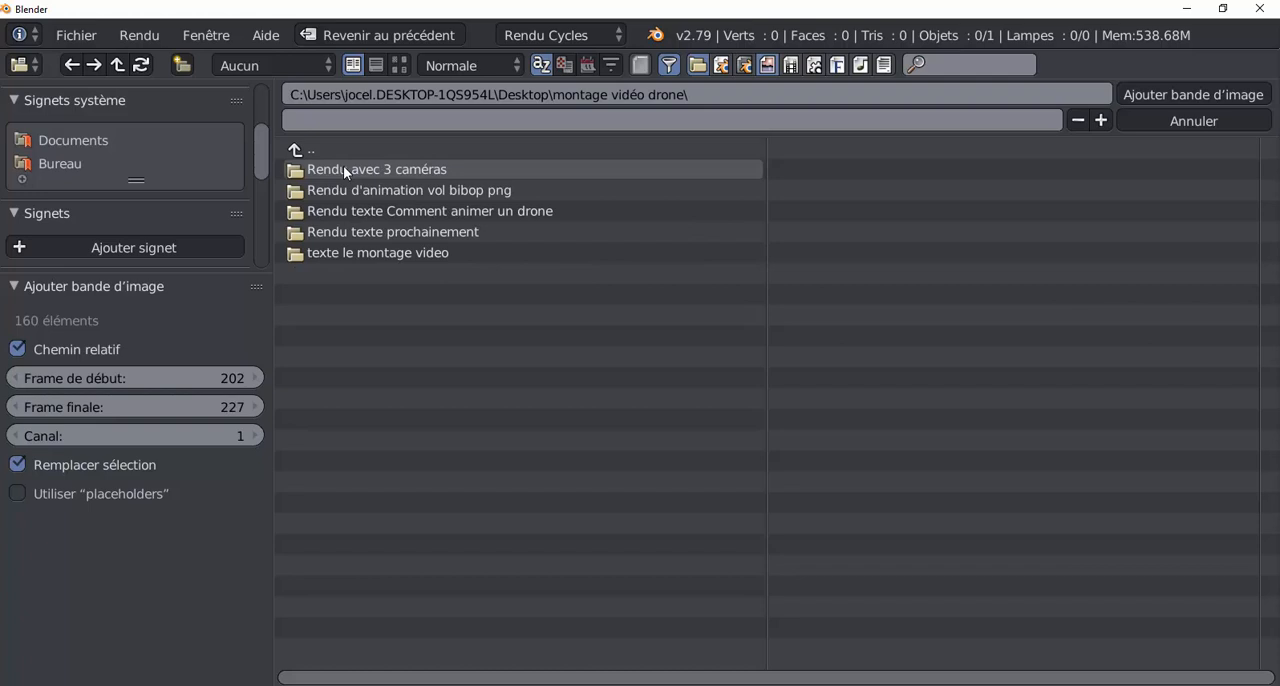
click(363, 252)
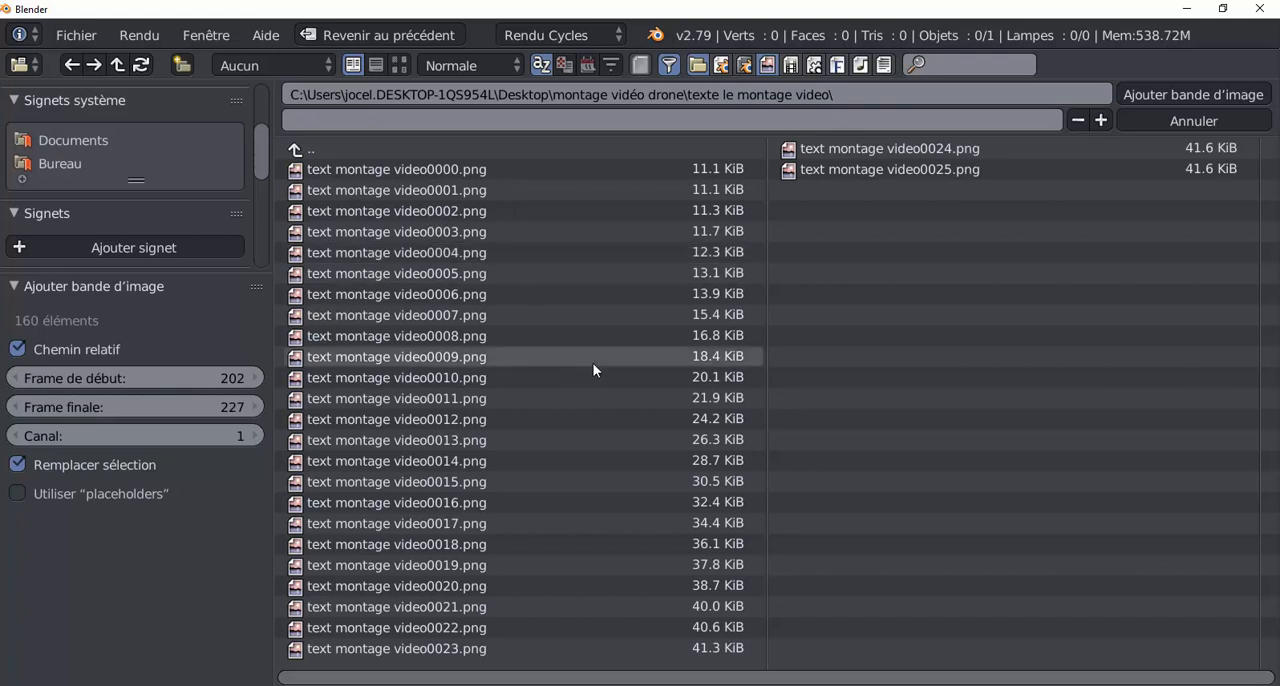
key(a)
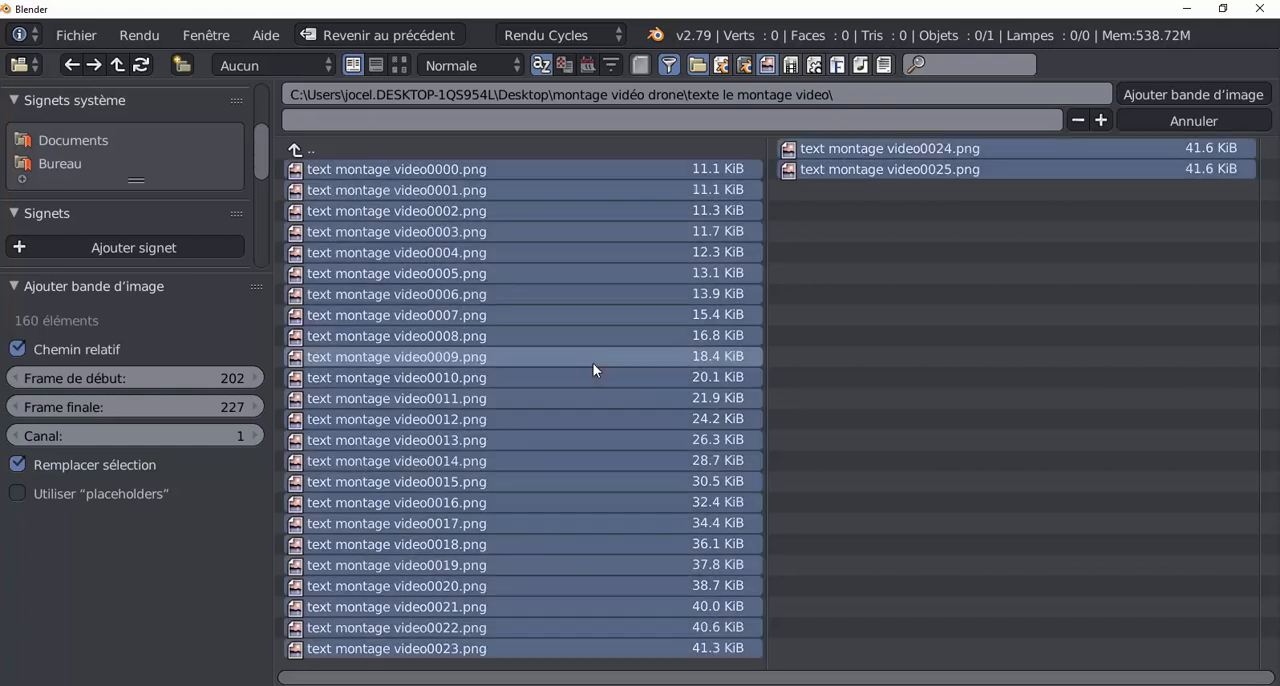
click(1193, 94)
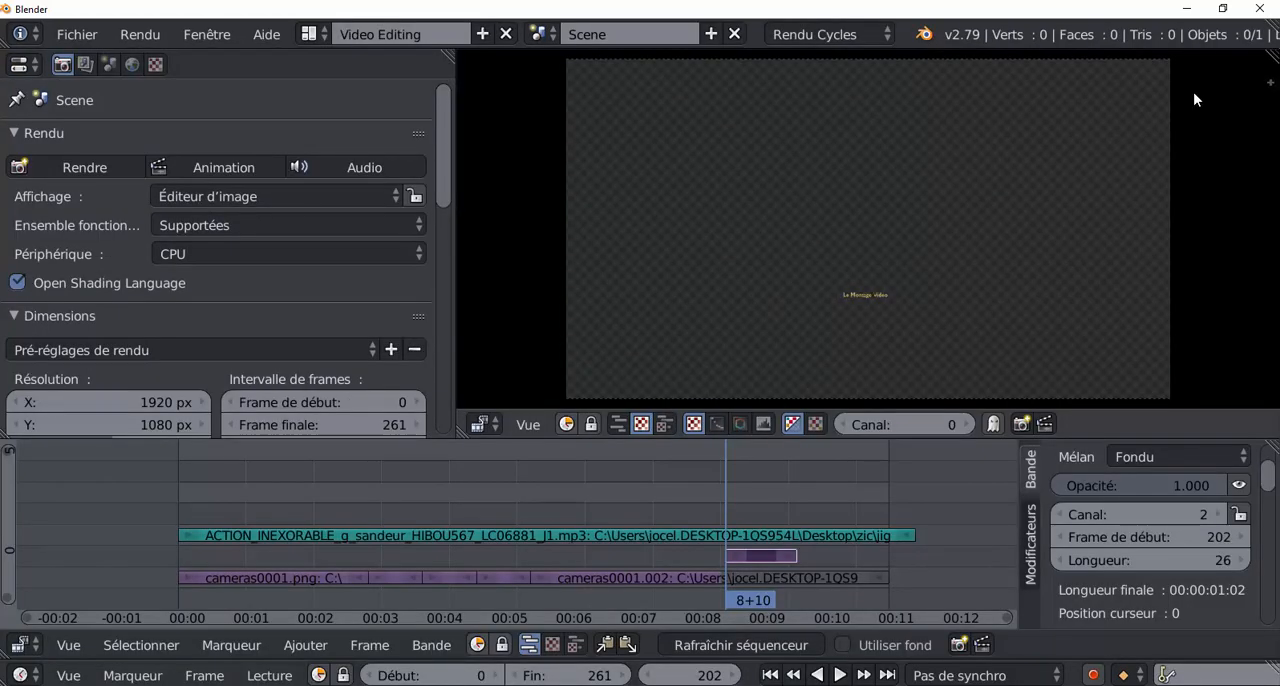
Enlarge the sequencer and its strip properties, and set the title strip's blend mode to Alpha au-dessus.
scroll(897, 288, up, 1)
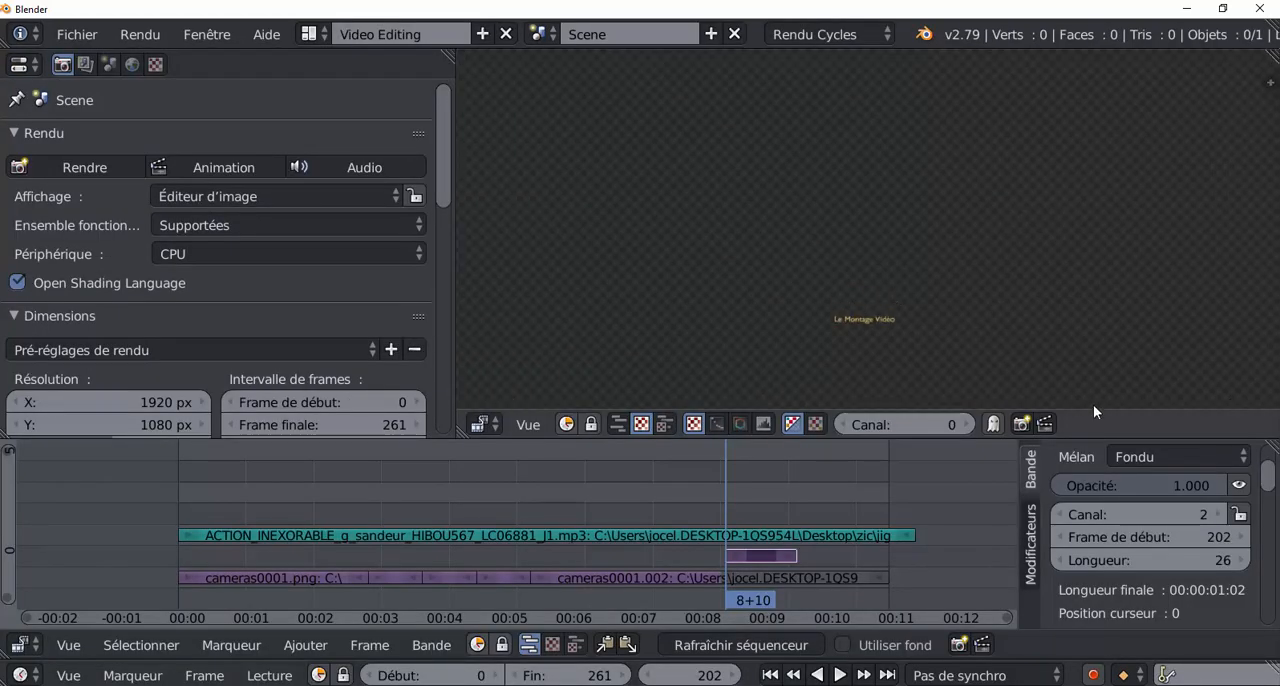
drag(1092, 439, 1103, 357)
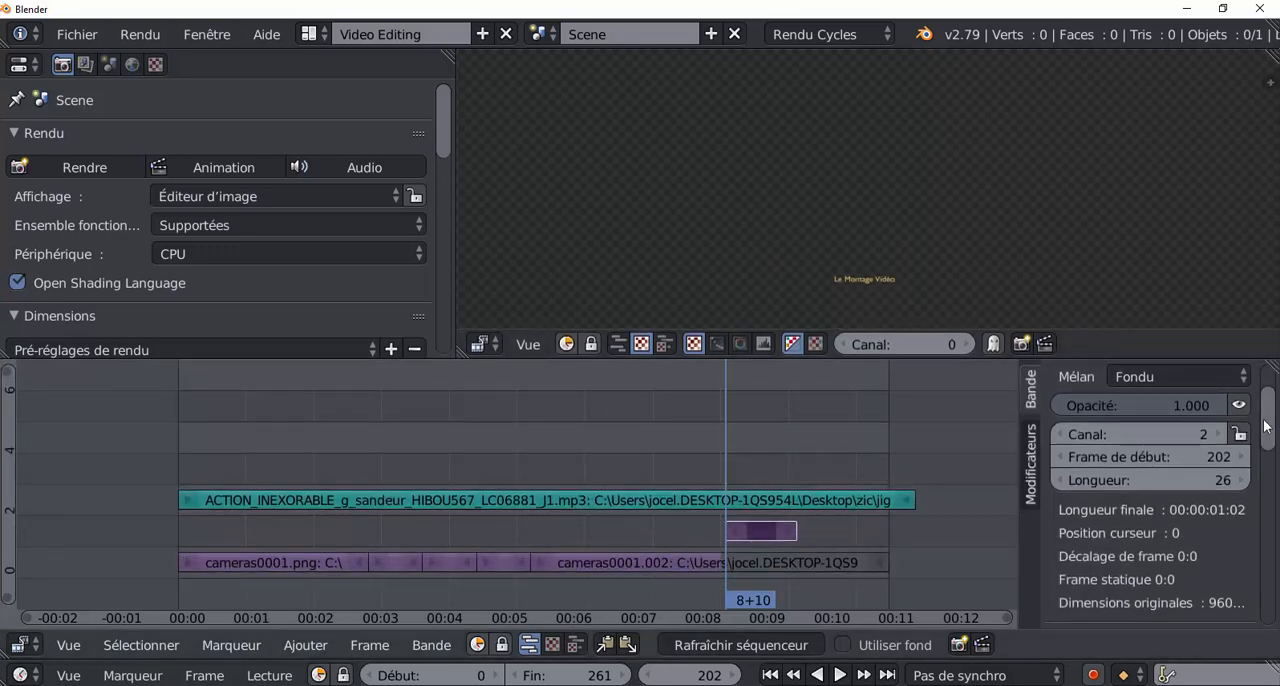
scroll(1150, 480, up, 3)
scroll(1150, 480, down, 4)
scroll(1150, 480, up, 4)
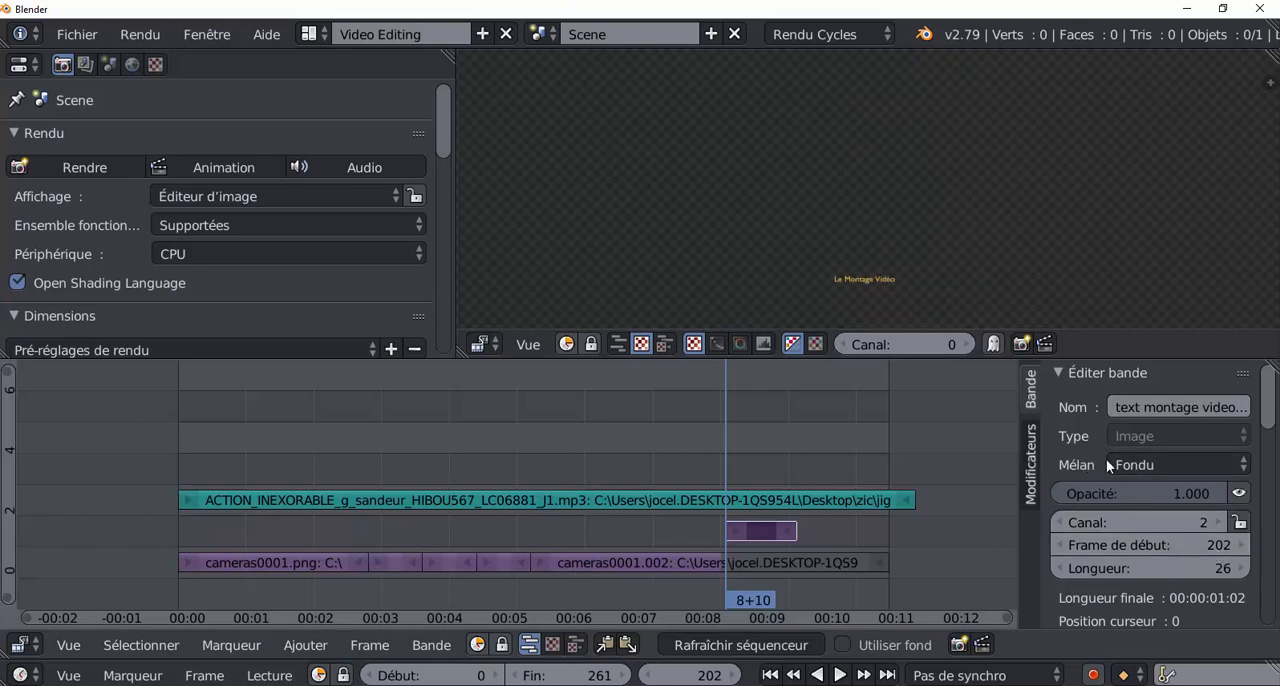
drag(1018, 460, 886, 465)
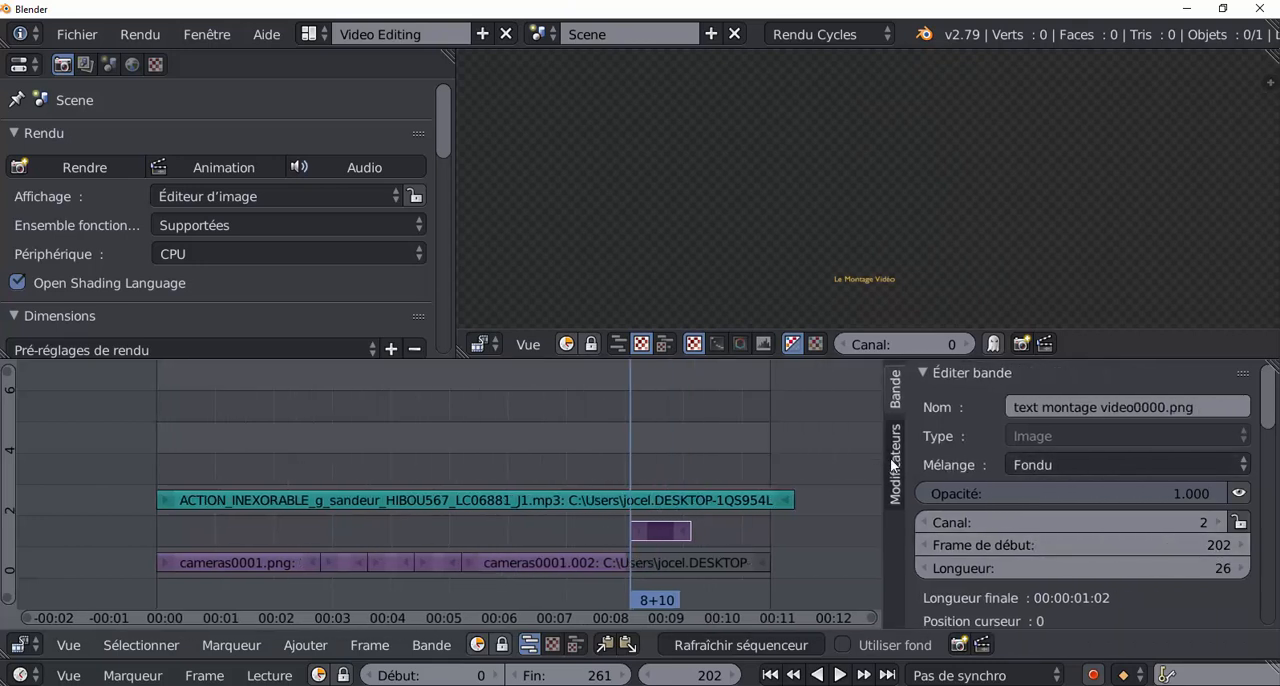
click(1112, 465)
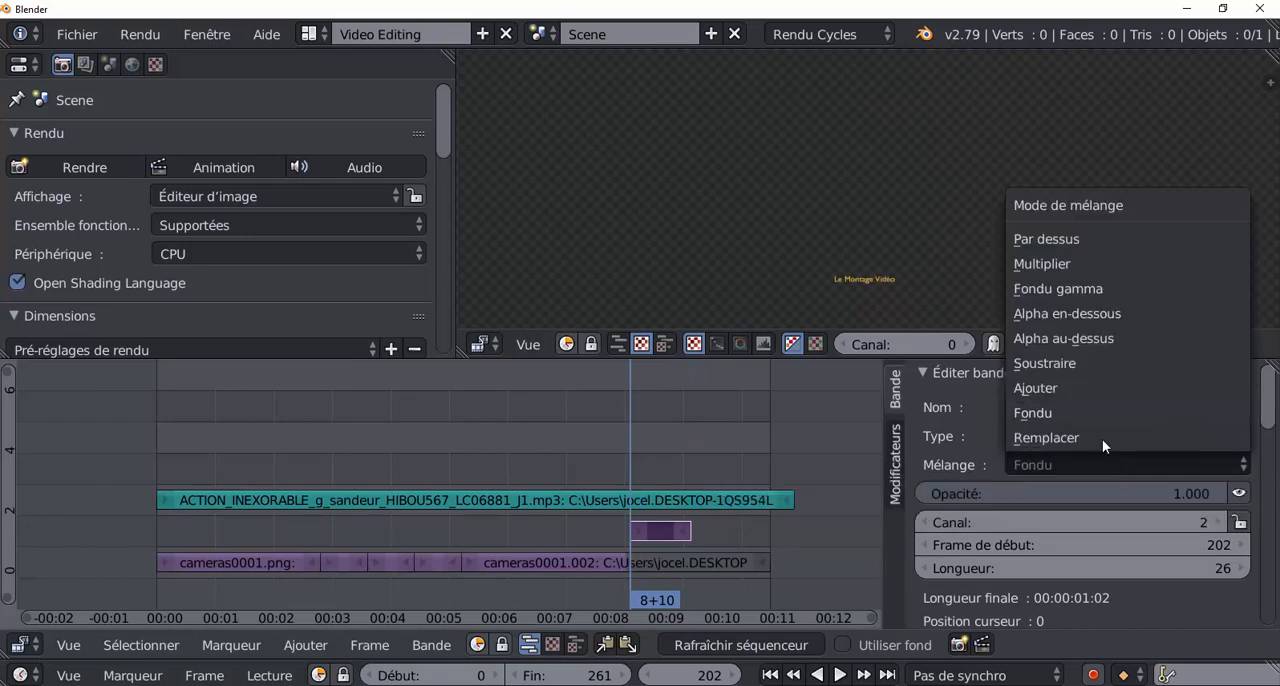
click(1076, 338)
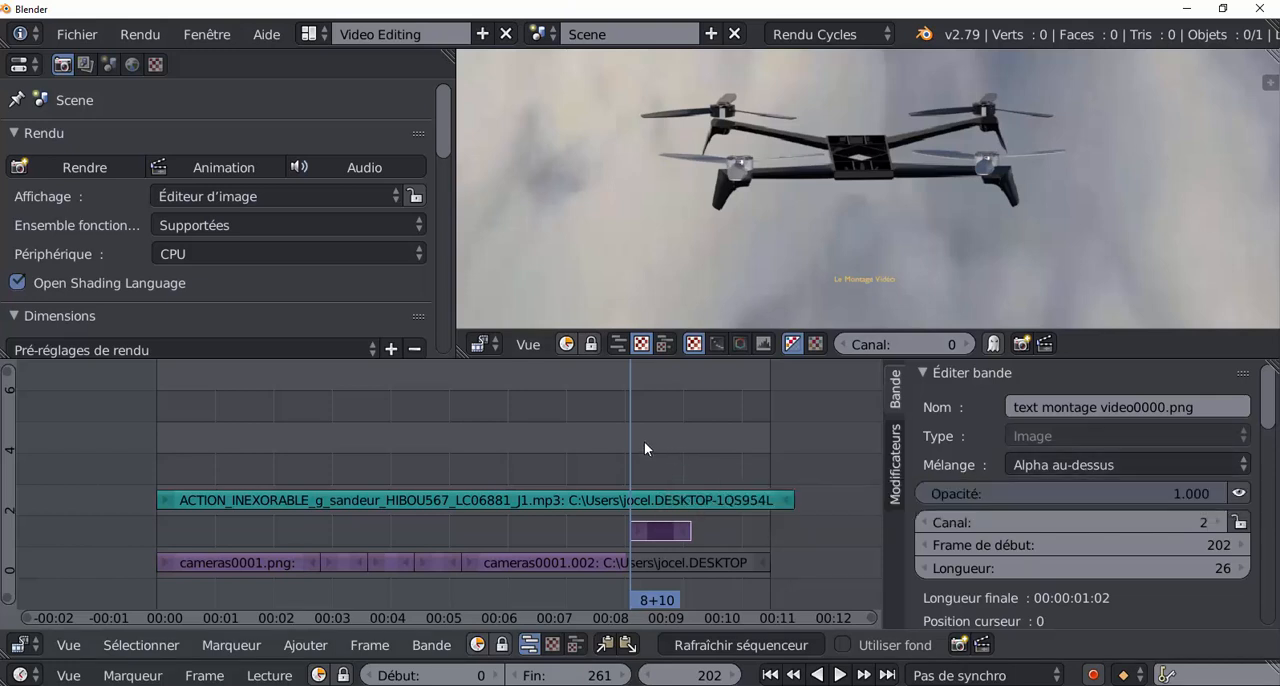
Play the edit from frames 202 and 189 to examine the title over the drone shot, and stop playback.
key(alt+a)
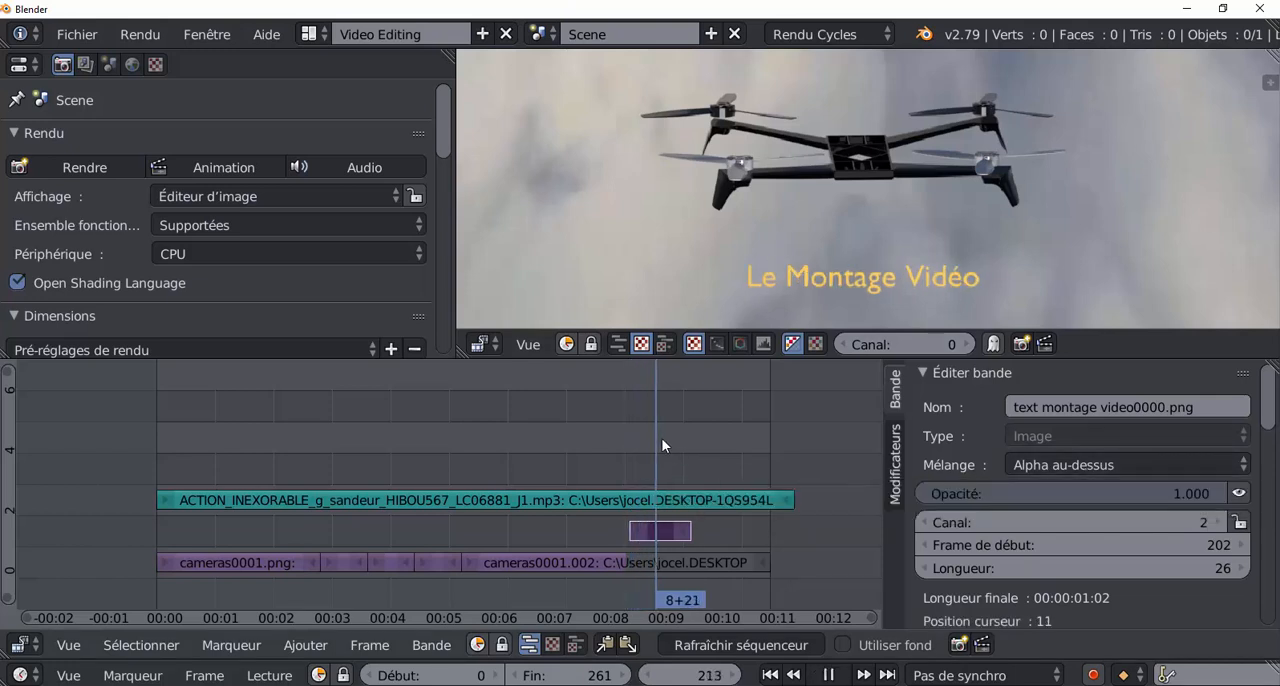
drag(694, 441, 609, 437)
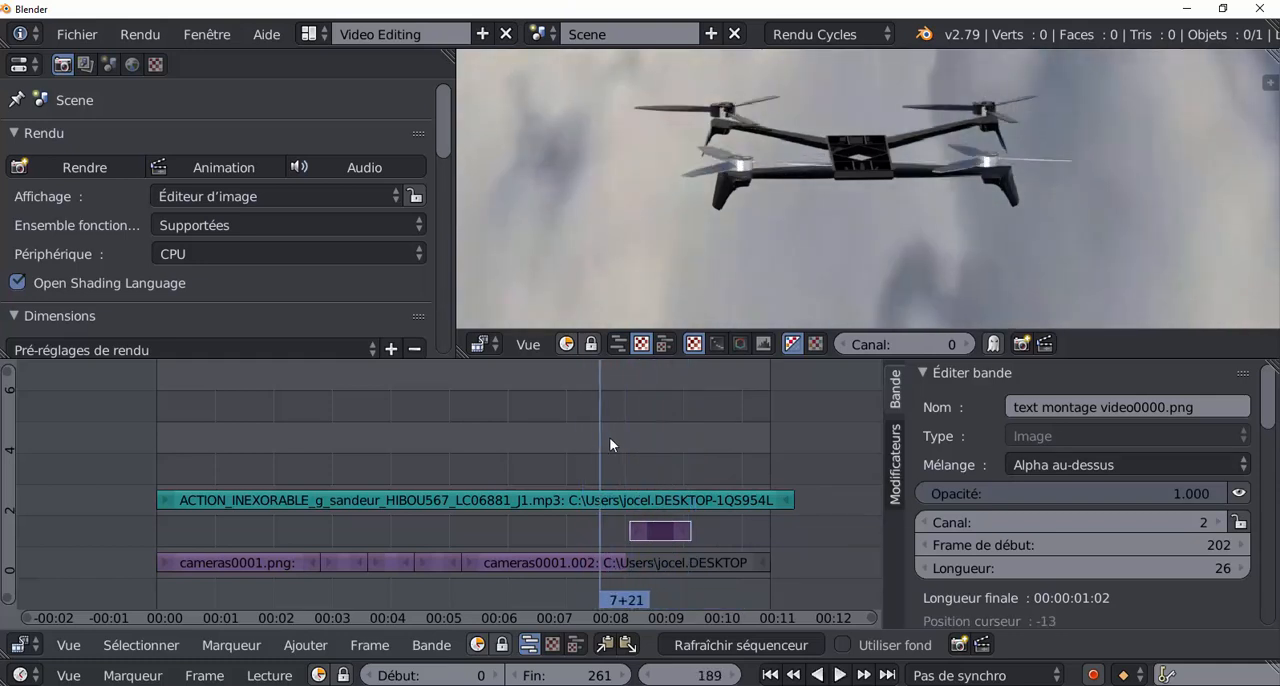
key(alt+a)
scroll(1004, 267, down, 1)
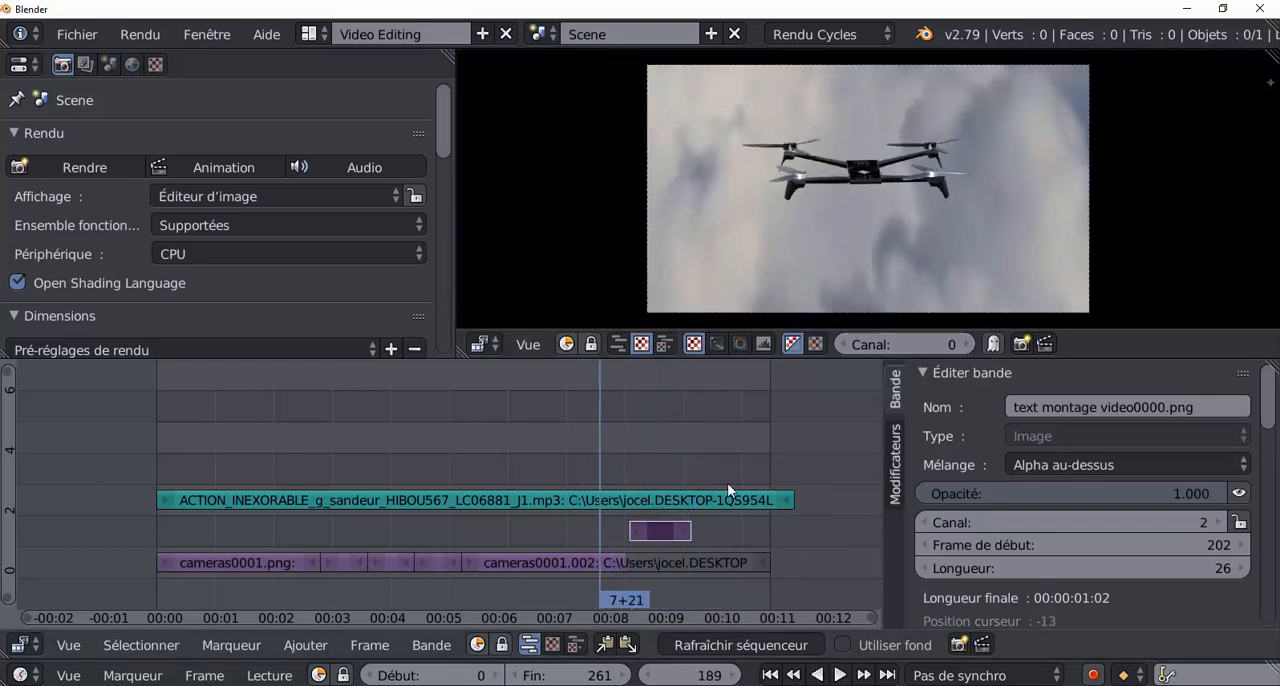
click(841, 677)
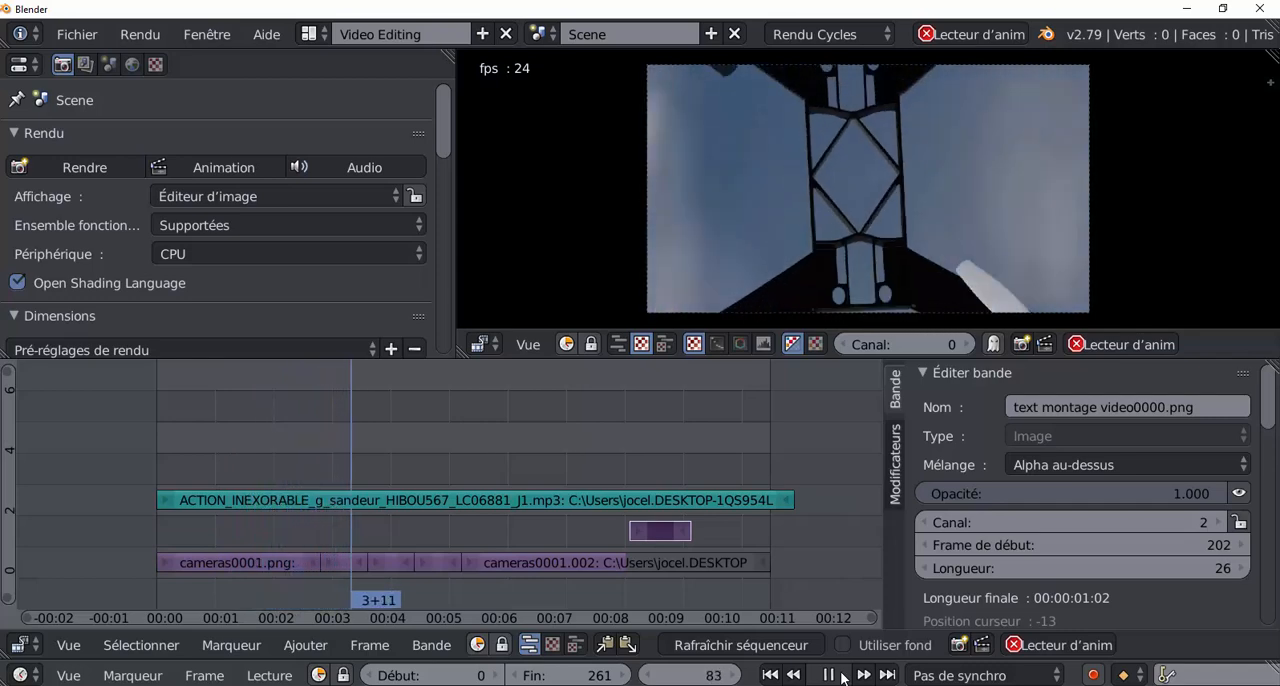
click(841, 677)
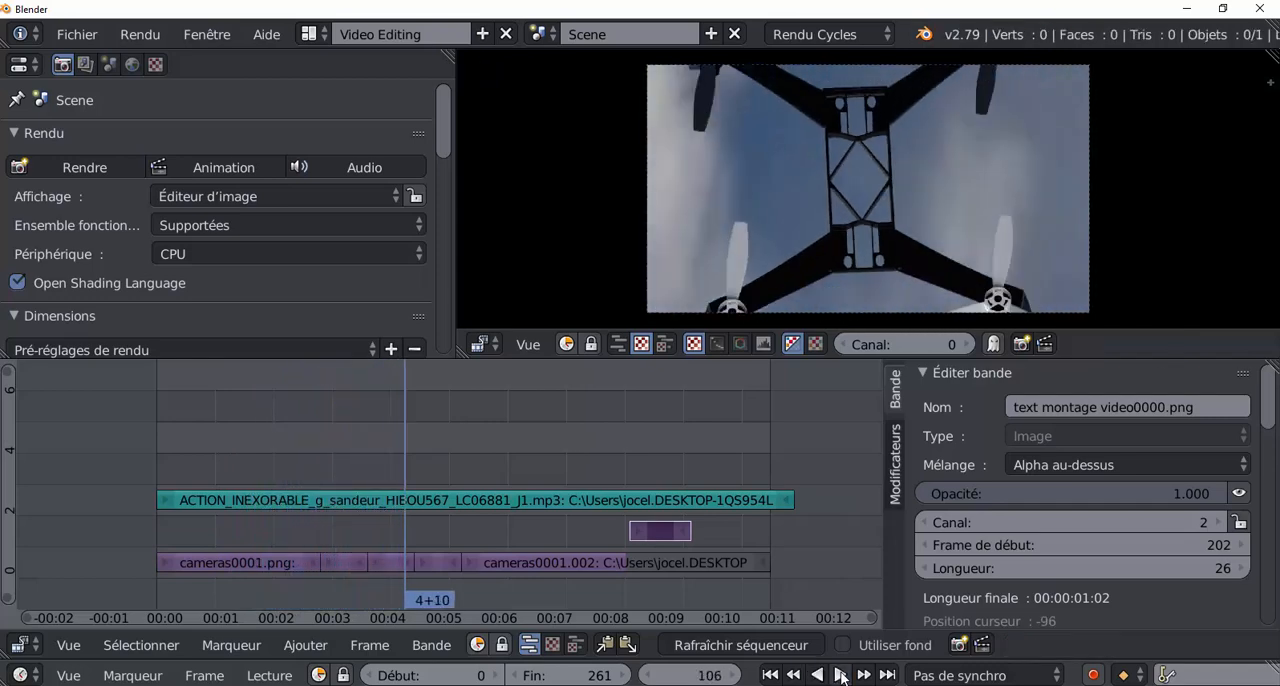
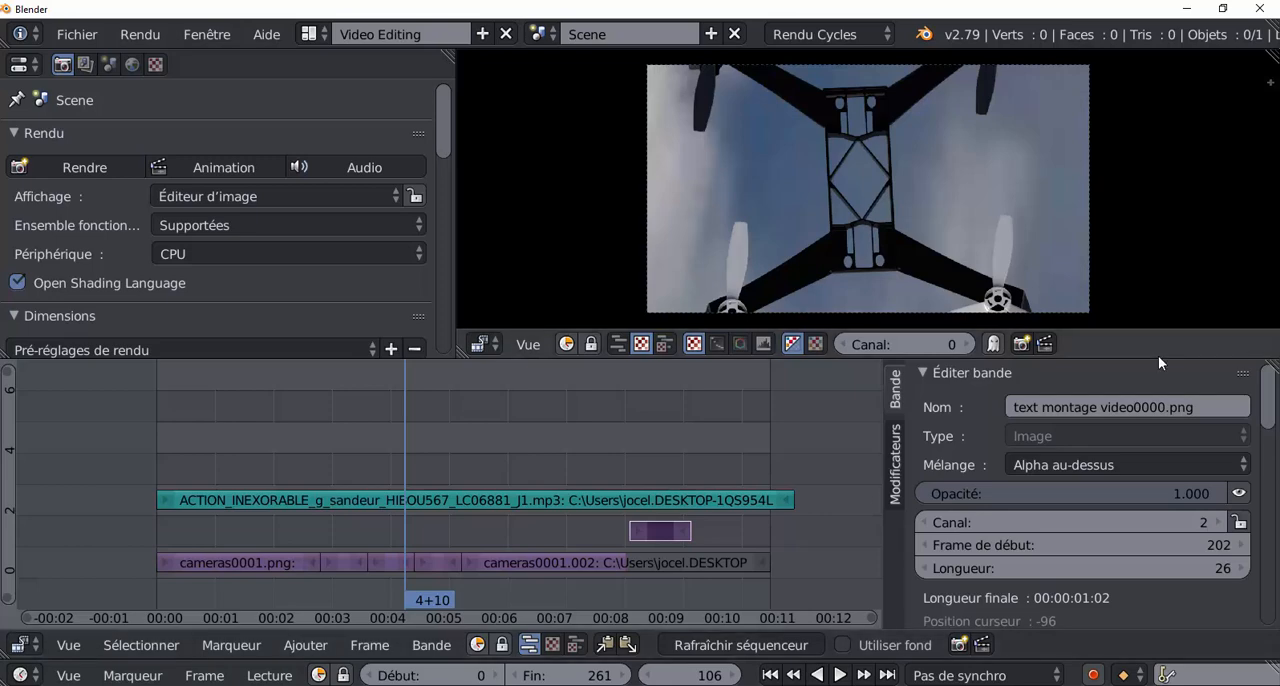
Enlarge the preview area and play the edit from frame 106 to review the title over the last drone shot.
drag(1158, 355, 1168, 412)
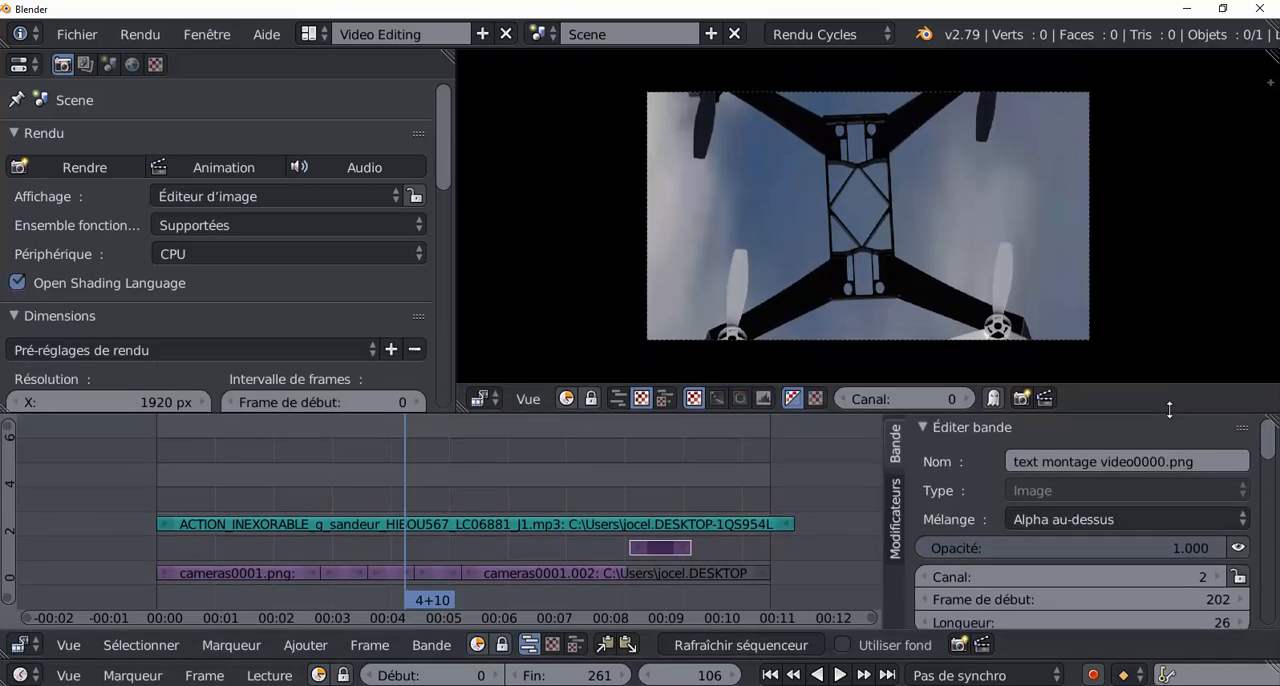
scroll(1202, 320, up, 2)
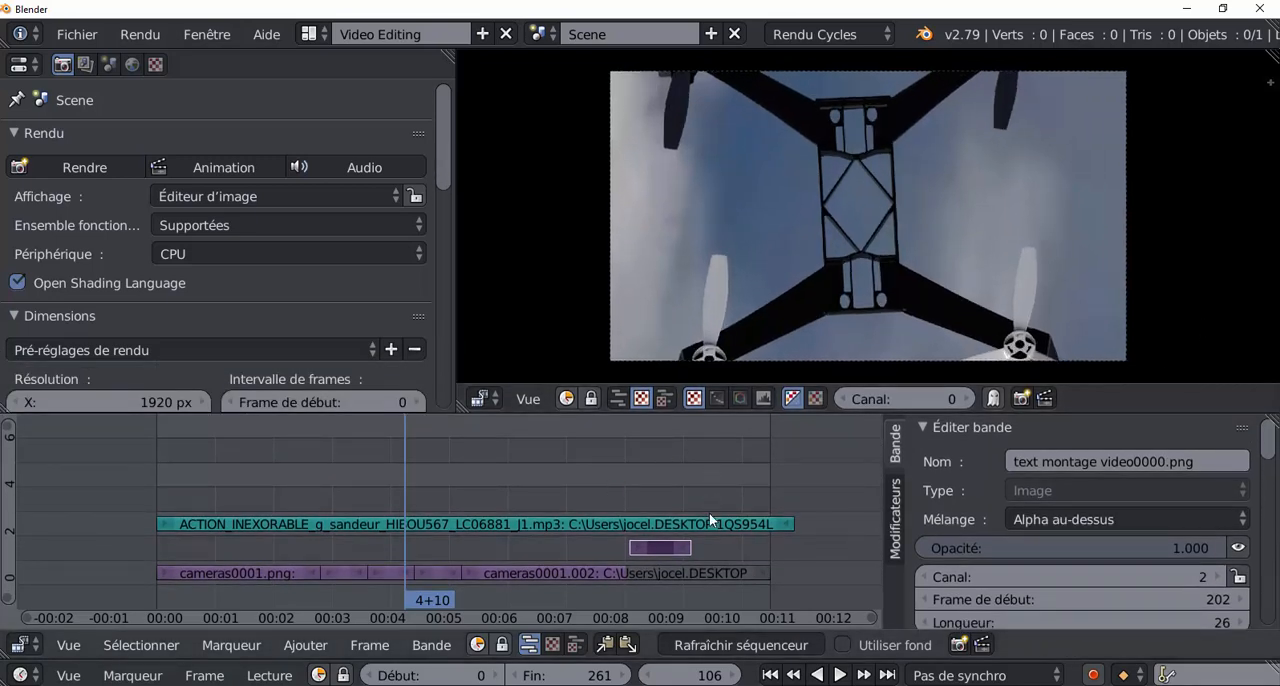
click(840, 675)
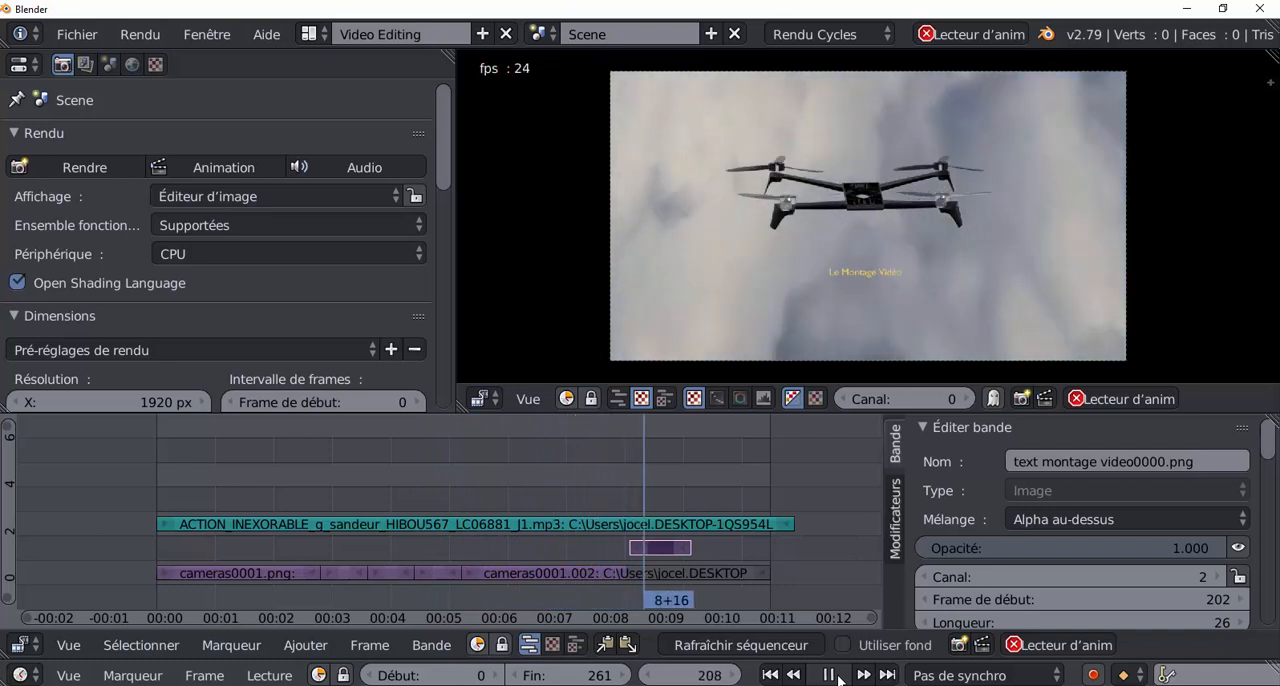
click(829, 675)
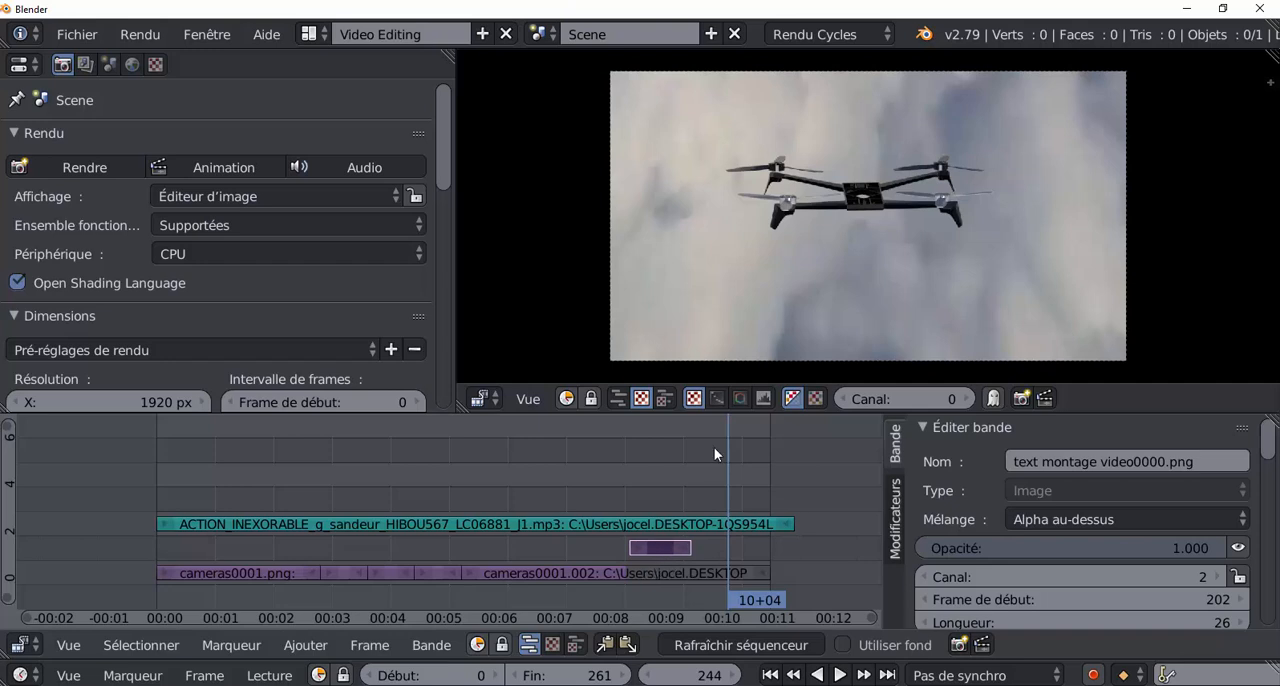
Extend the end of the title strip to frame 261 and play the edit from frame 199 to check it.
click(685, 551)
drag(686, 551, 766, 551)
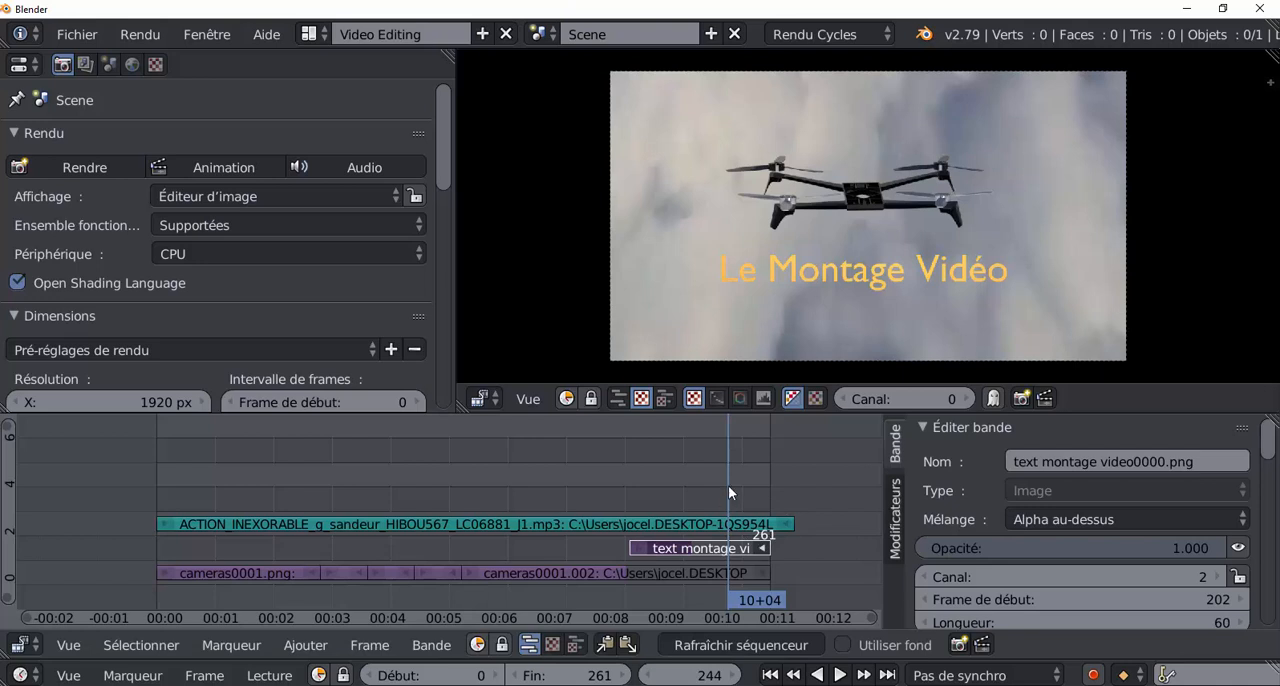
key(shift+alt+a)
drag(663, 481, 623, 480)
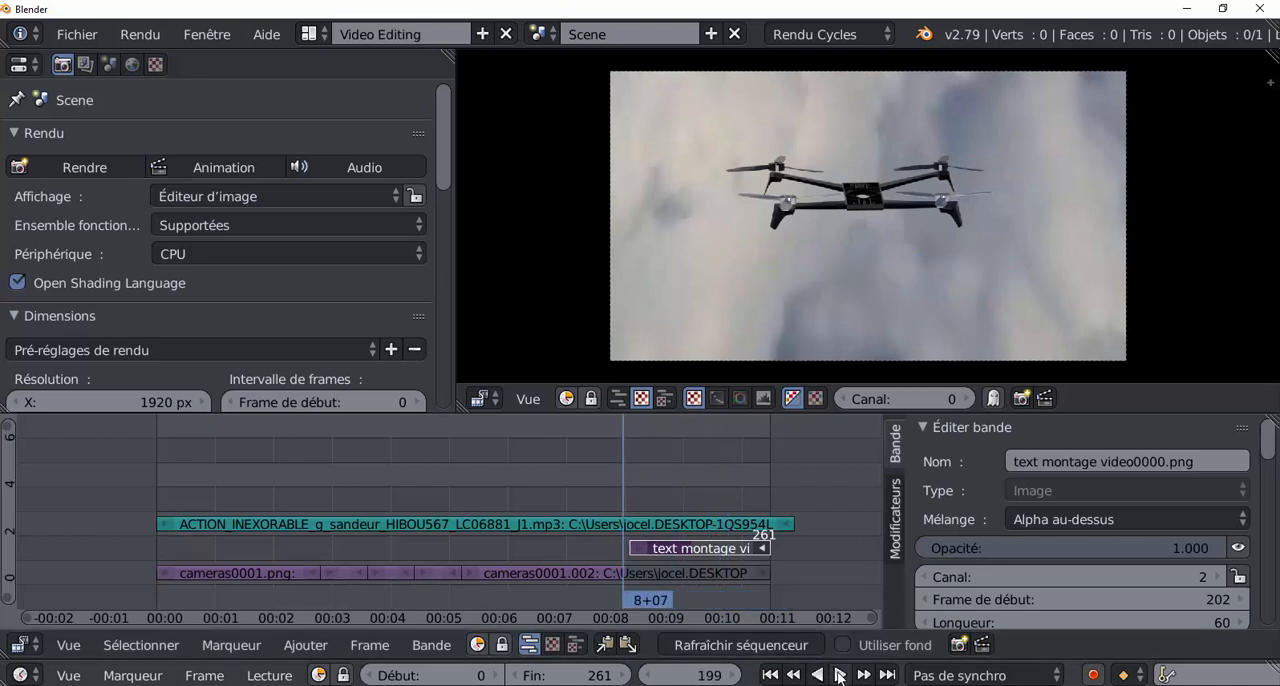
click(839, 675)
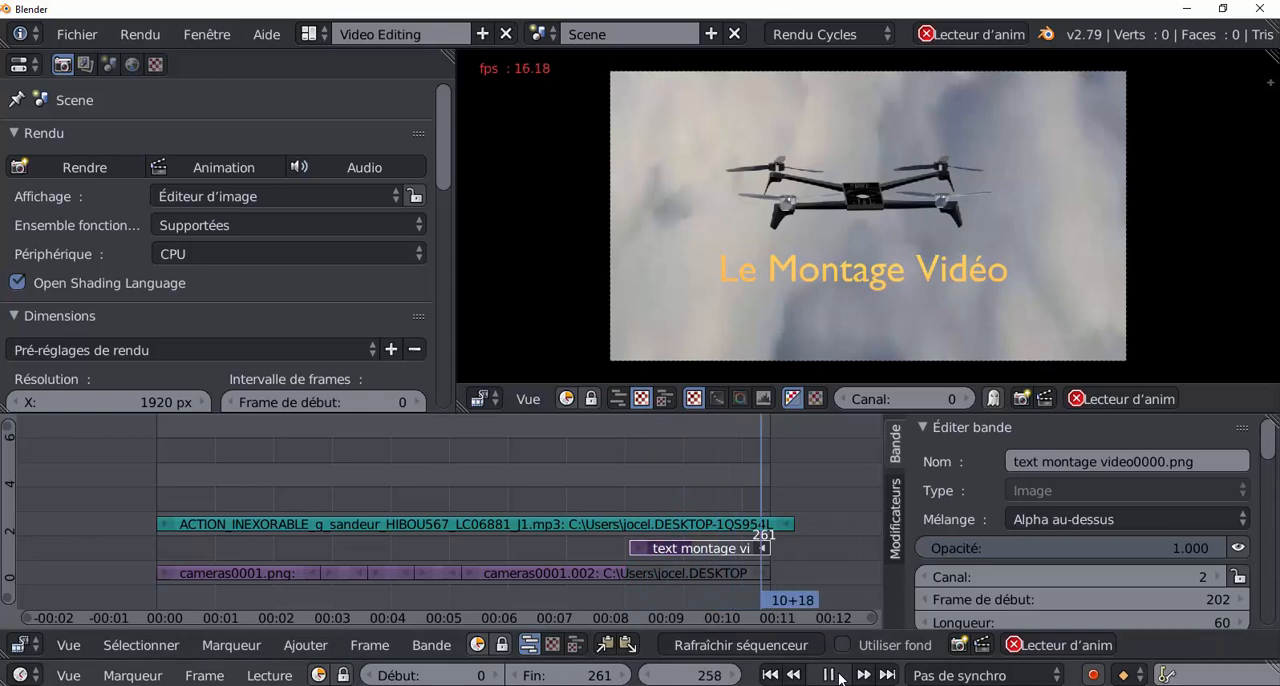
click(836, 676)
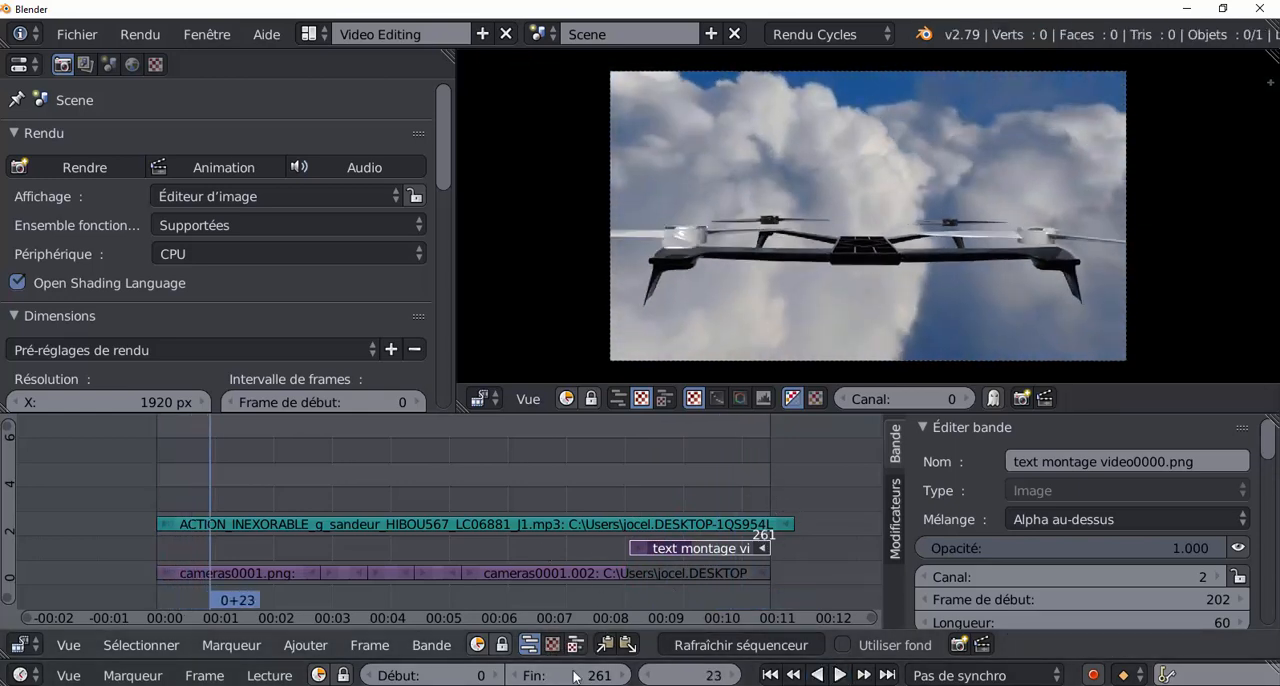
Test the title strip's opacity between 0 and 1, and insert an opacity keyframe of 1.000 at frame 253.
right_click(742, 549)
key(alt+a)
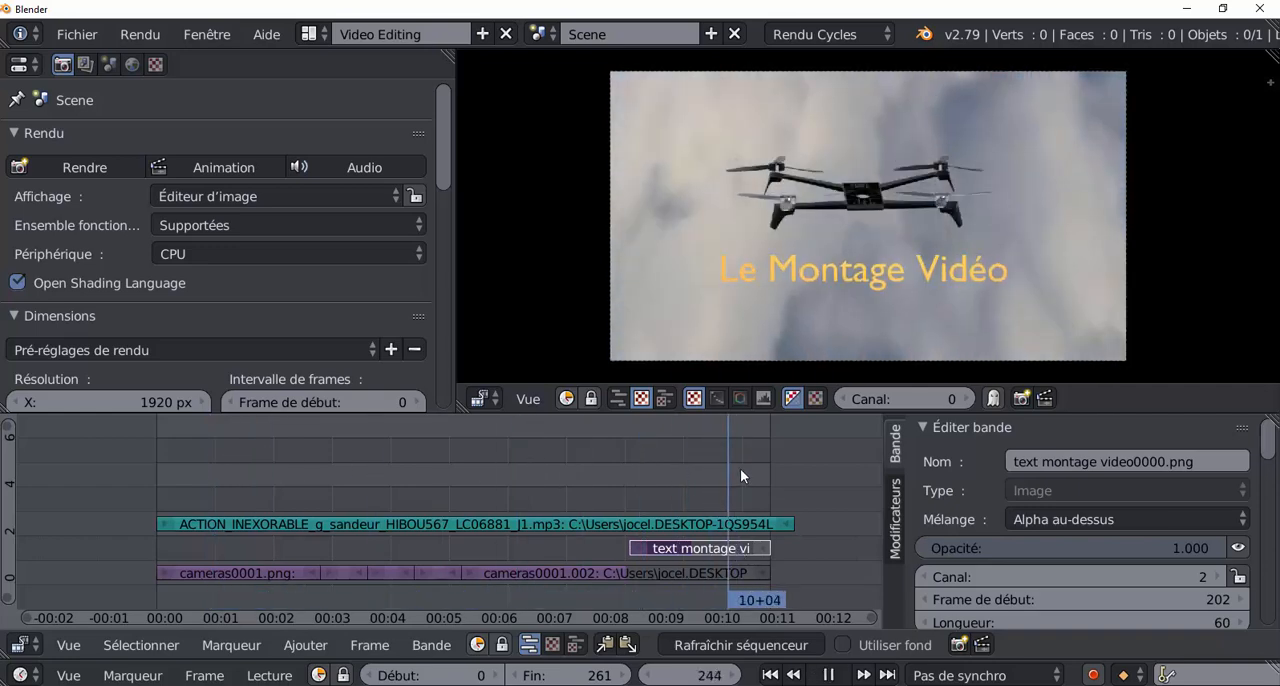
mouse_move(769, 468)
mouse_down()
mouse_move(656, 479)
mouse_move(749, 471)
mouse_up()
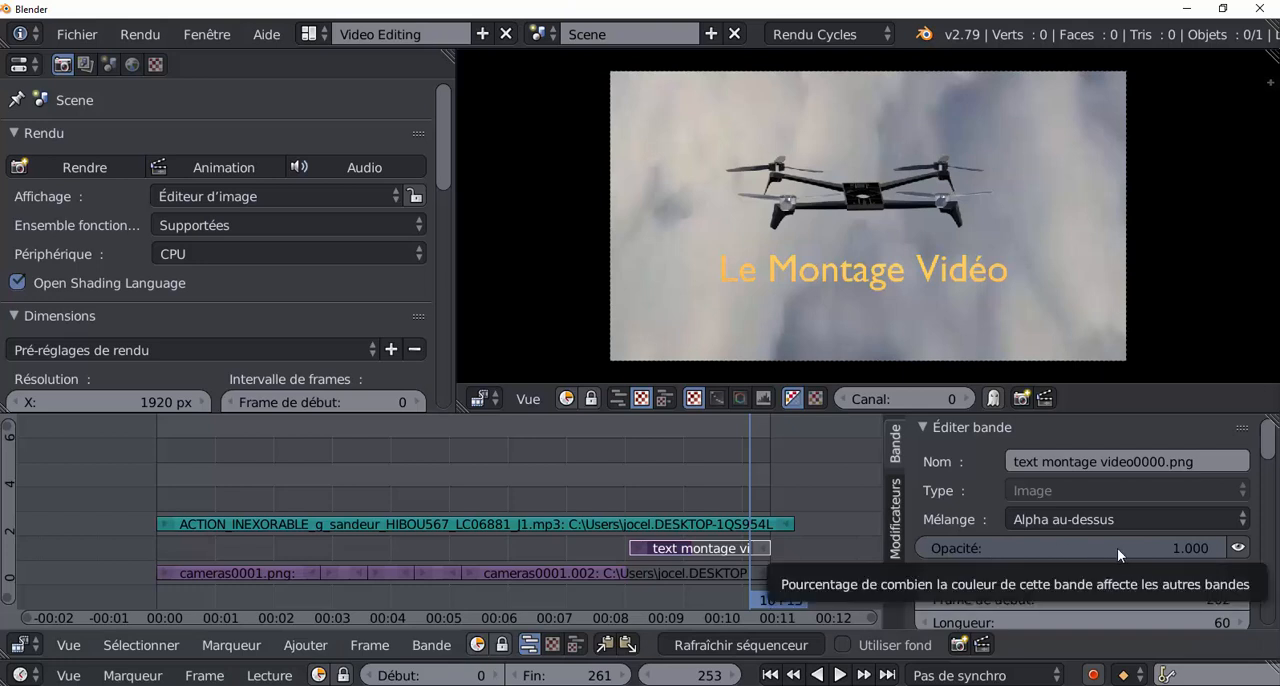
drag(1182, 551, 920, 551)
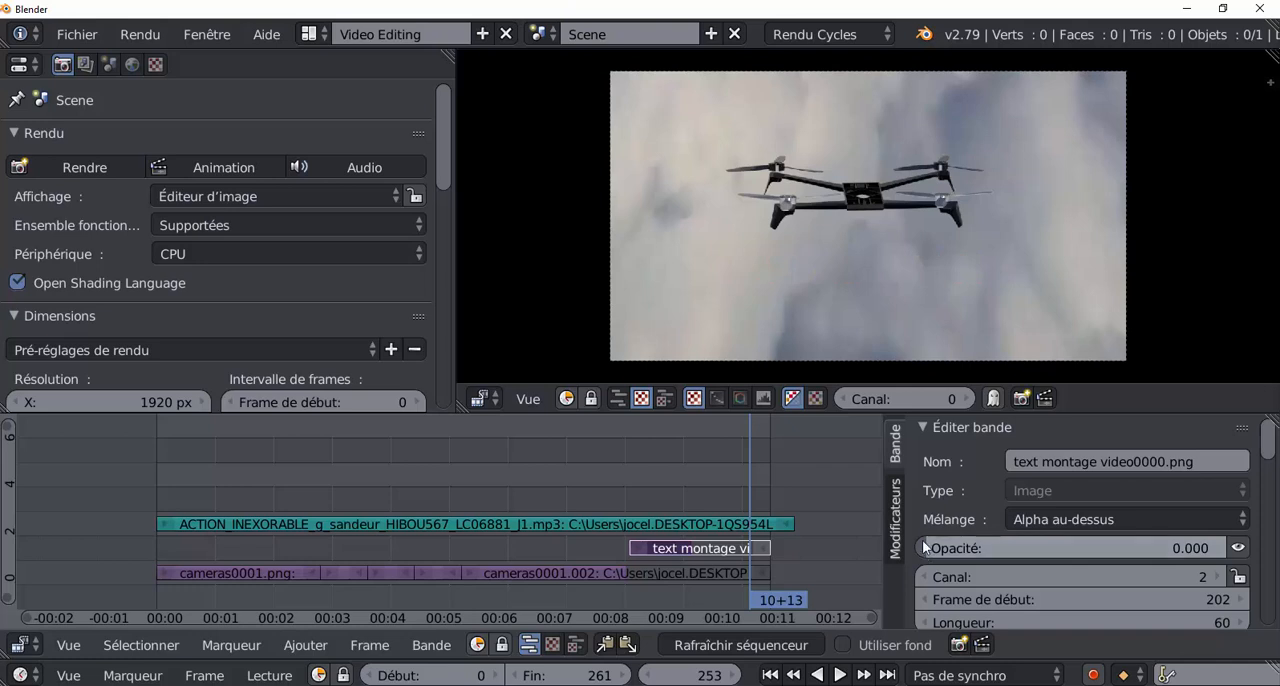
drag(927, 553, 1228, 551)
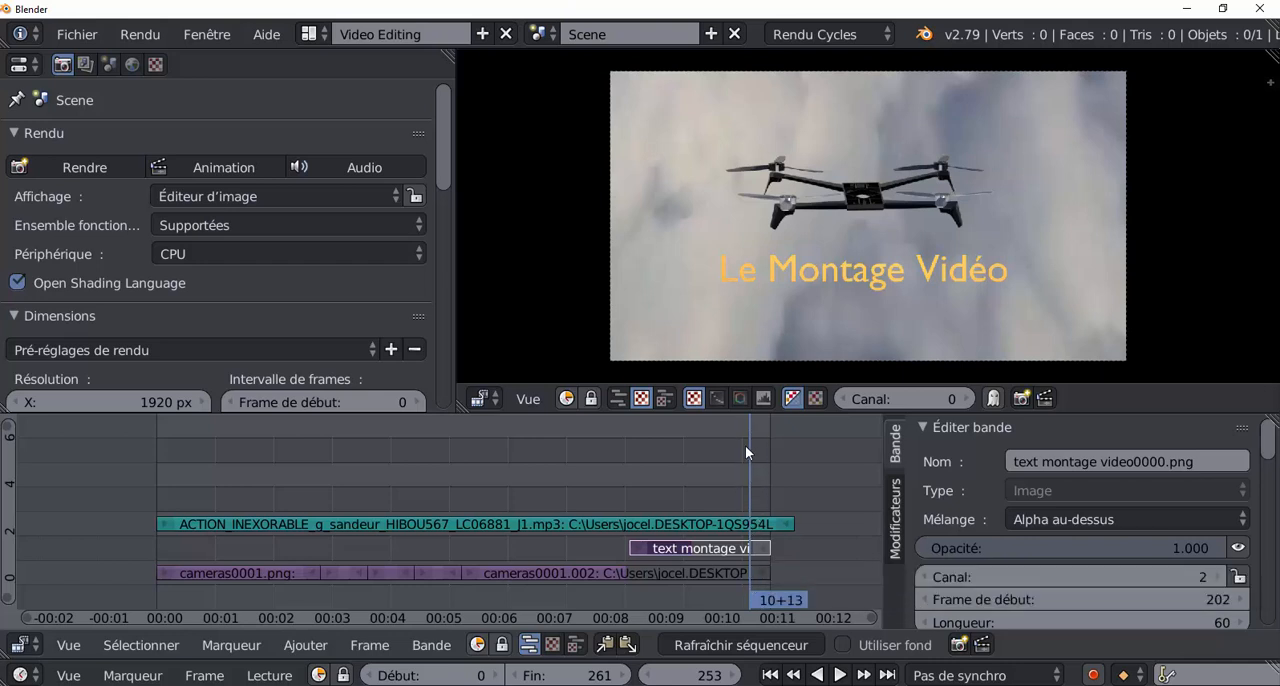
right_click(1042, 548)
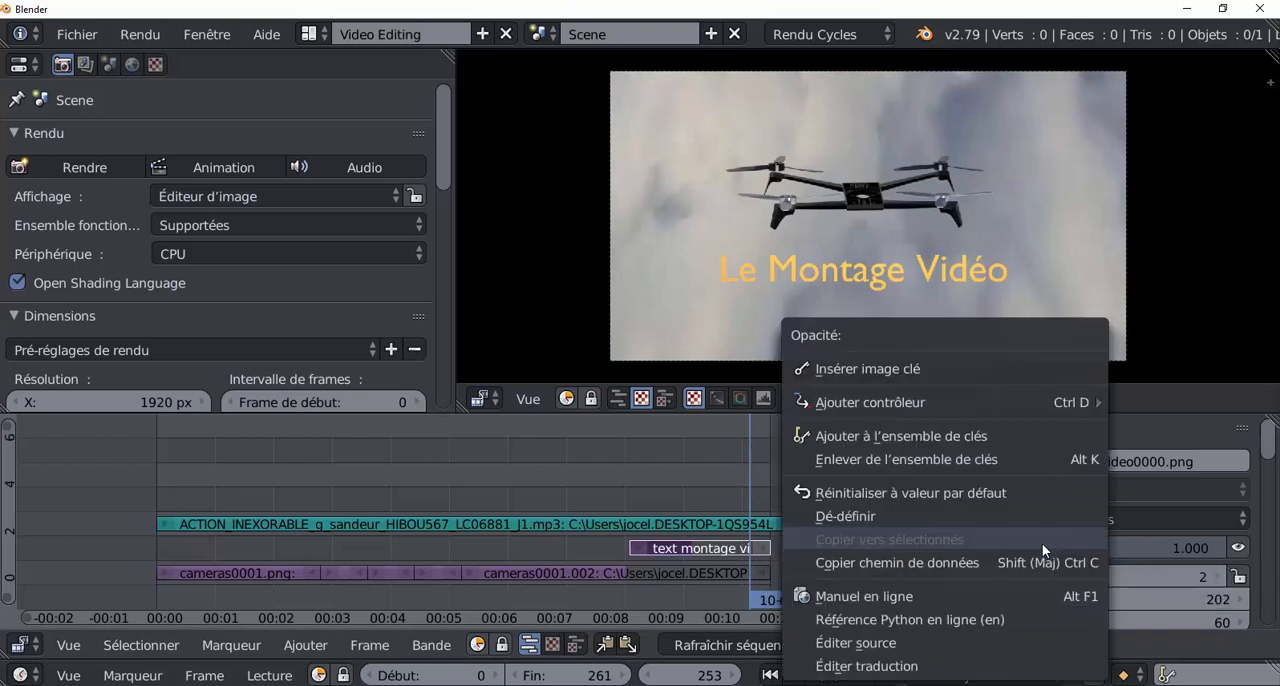
click(875, 368)
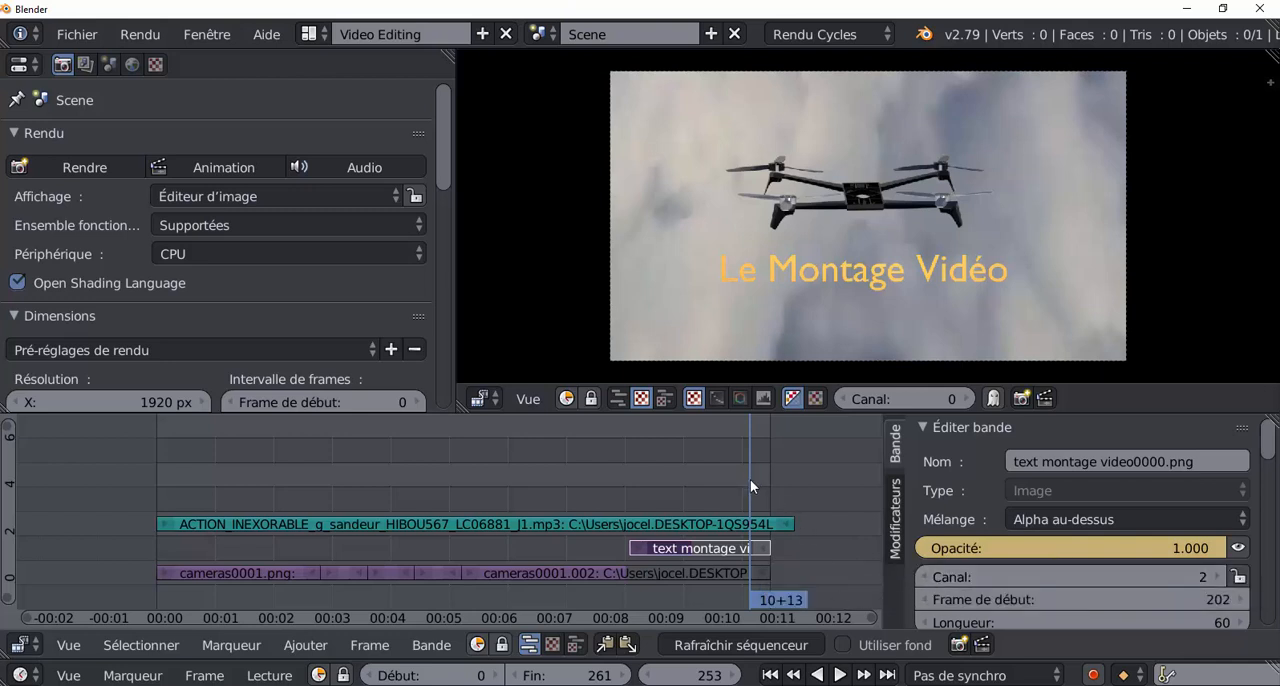
At frame 262, set the title strip's opacity to 0 and insert an opacity keyframe.
key(alt+a)
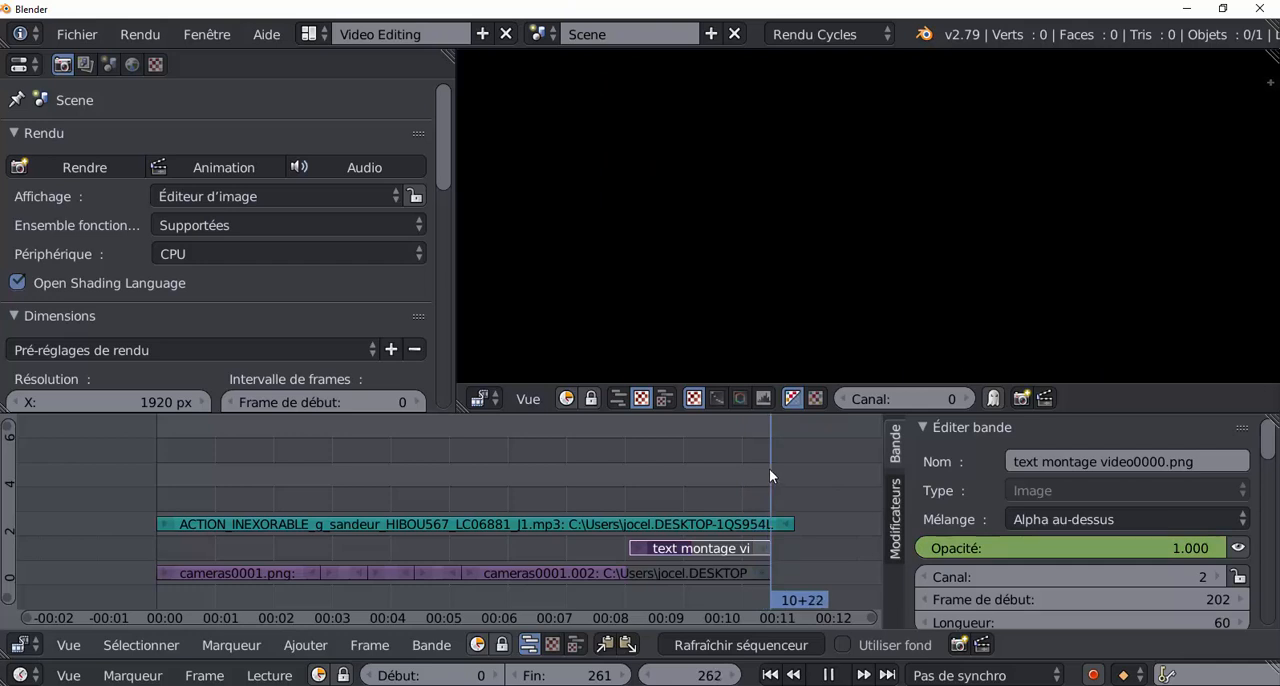
key(alt+a)
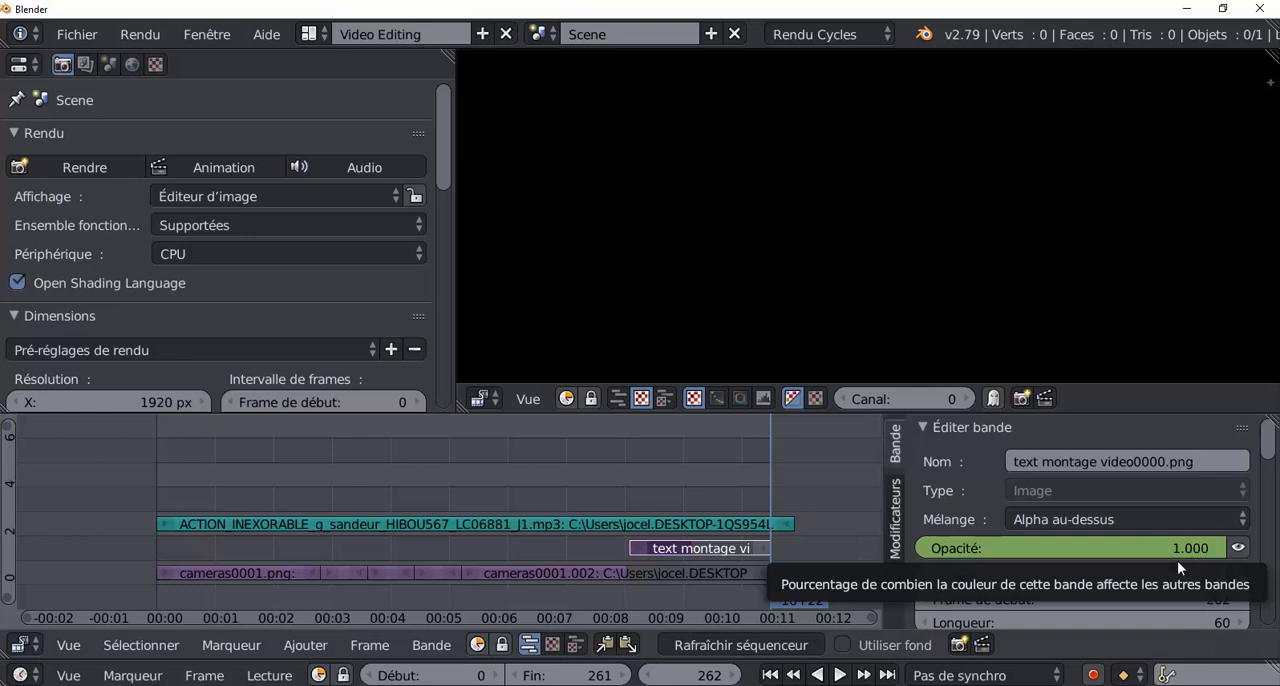
drag(1177, 555, 950, 551)
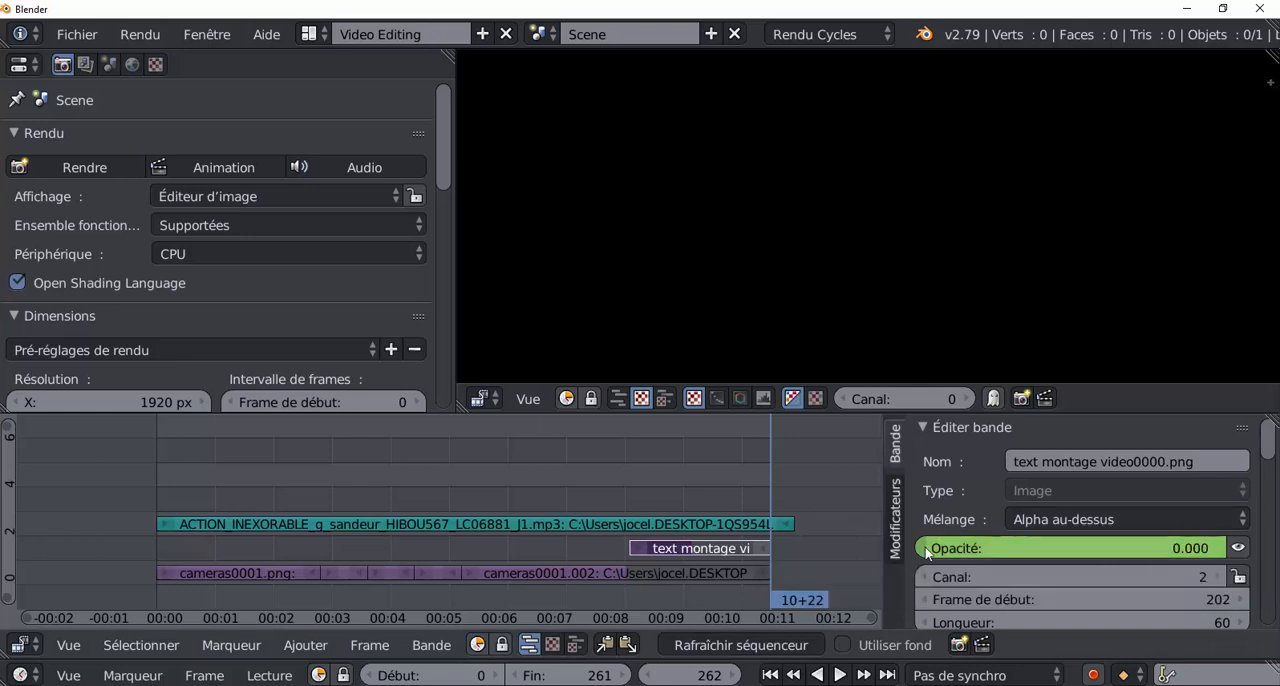
right_click(1027, 556)
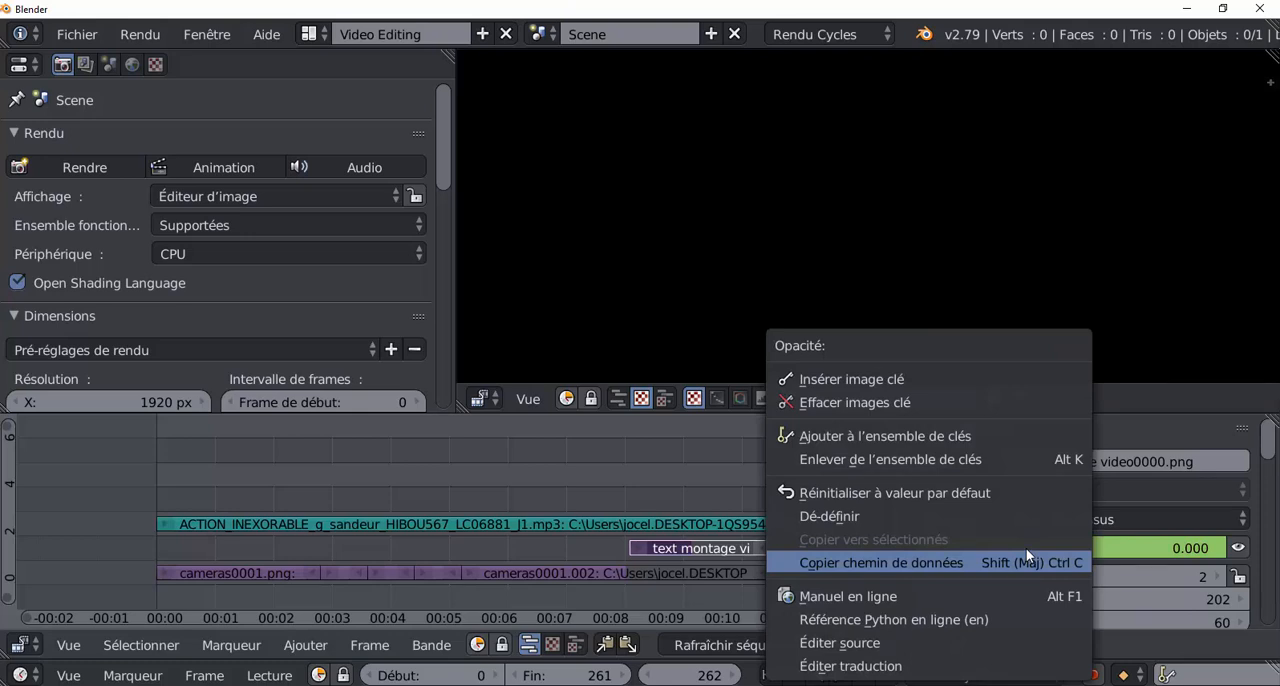
click(865, 378)
Play the range from frame 196 to 261 to examine the title's fade-out, and return the start frame to 0.
key(shift+alt+a)
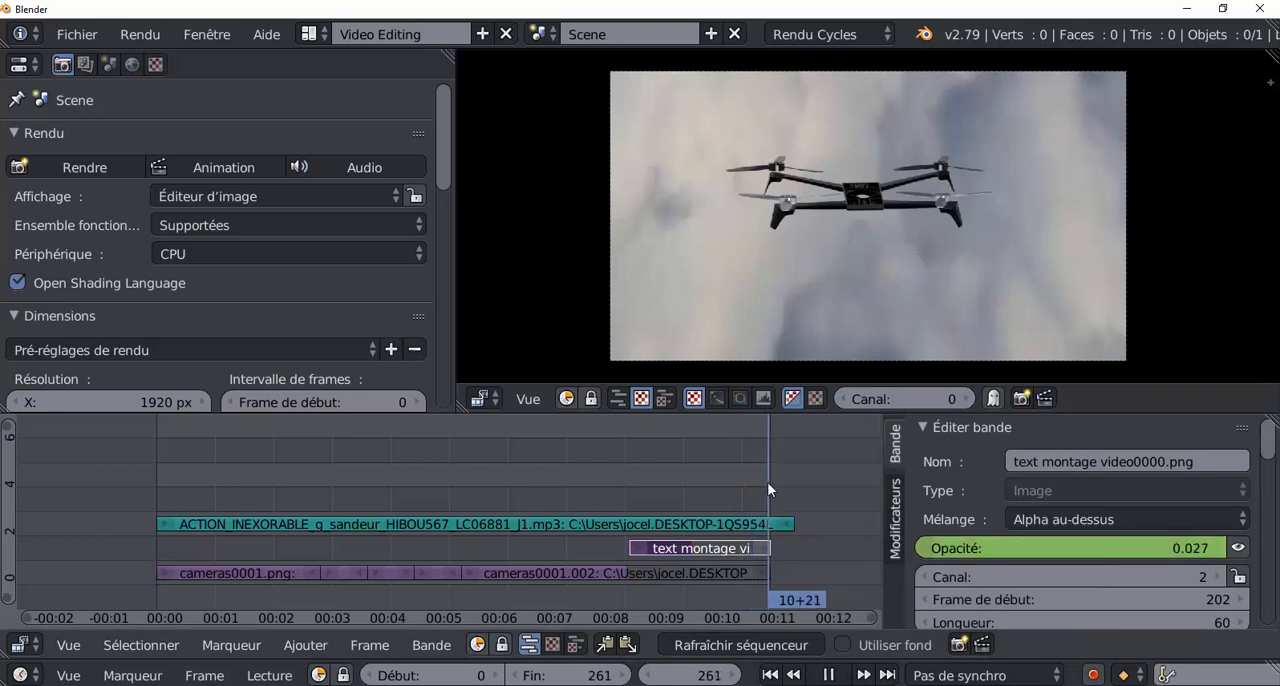
drag(768, 486, 625, 480)
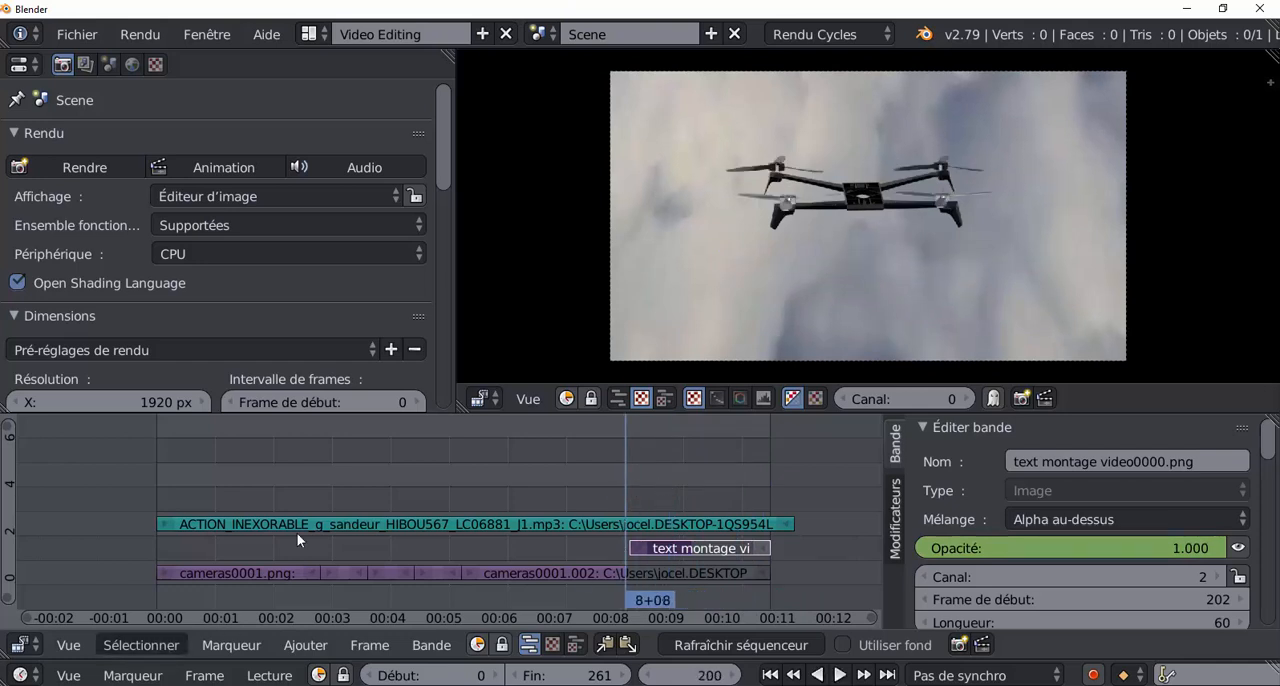
drag(430, 675, 626, 675)
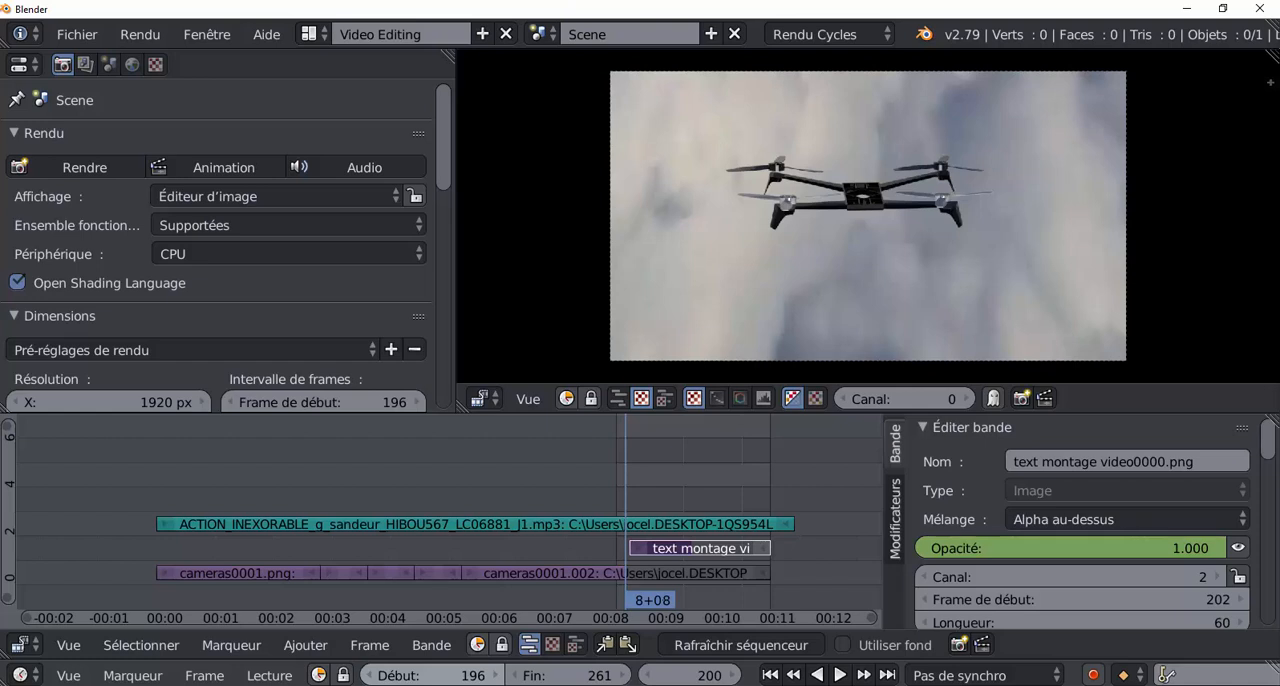
click(840, 675)
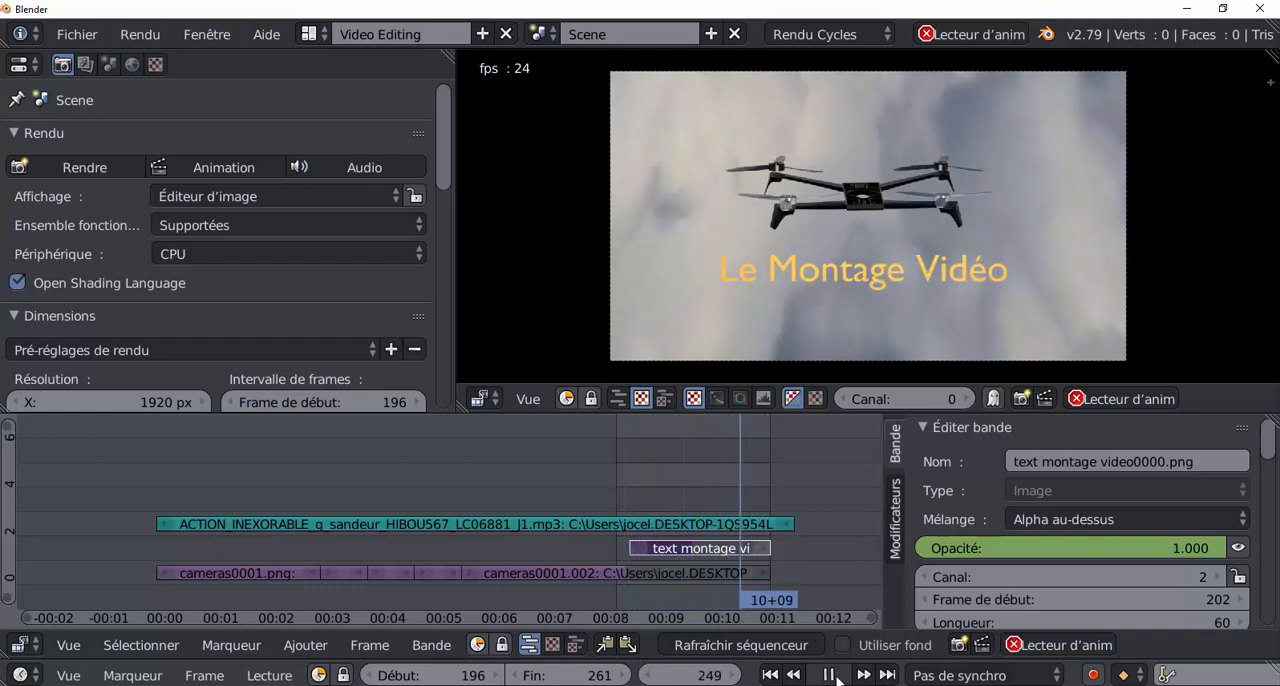
click(832, 676)
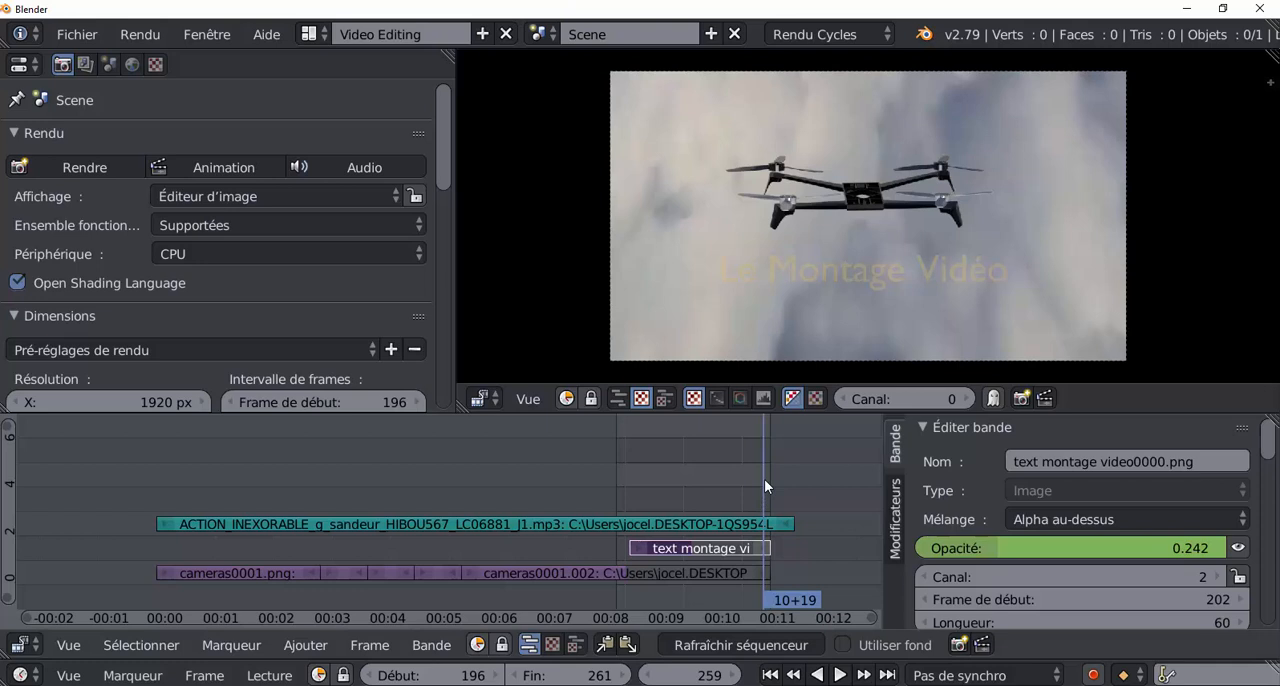
drag(764, 479, 700, 488)
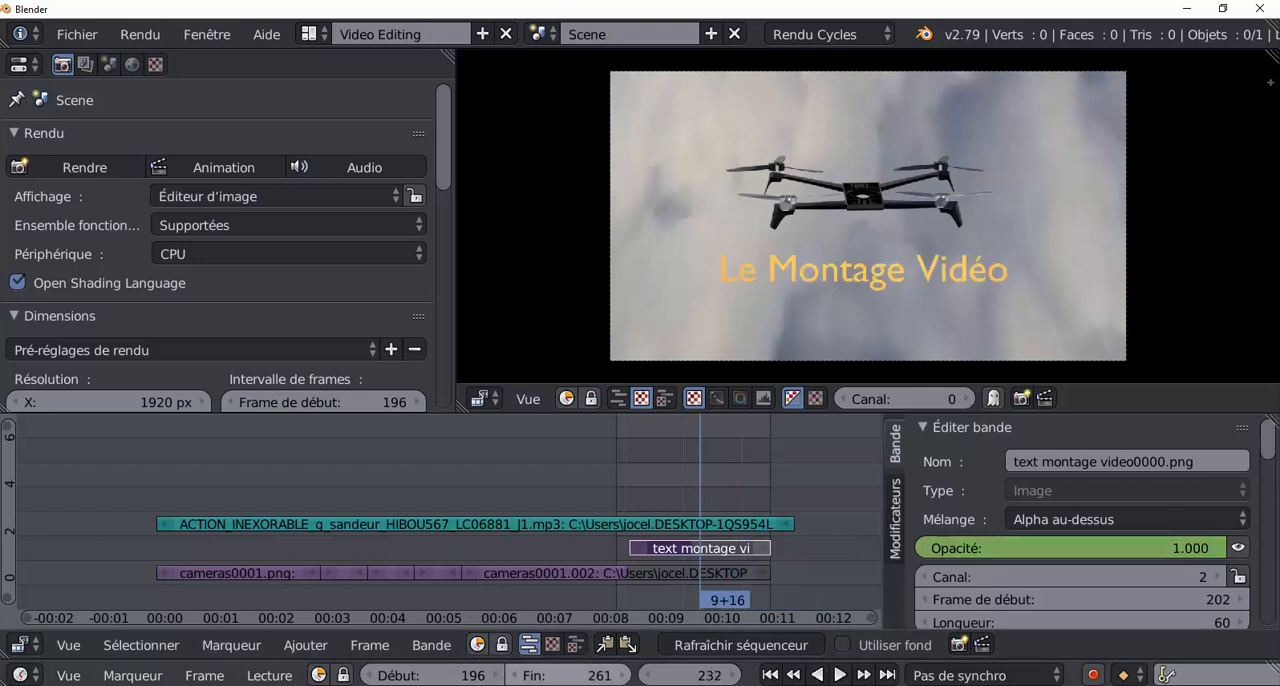
drag(500, 676, 420, 676)
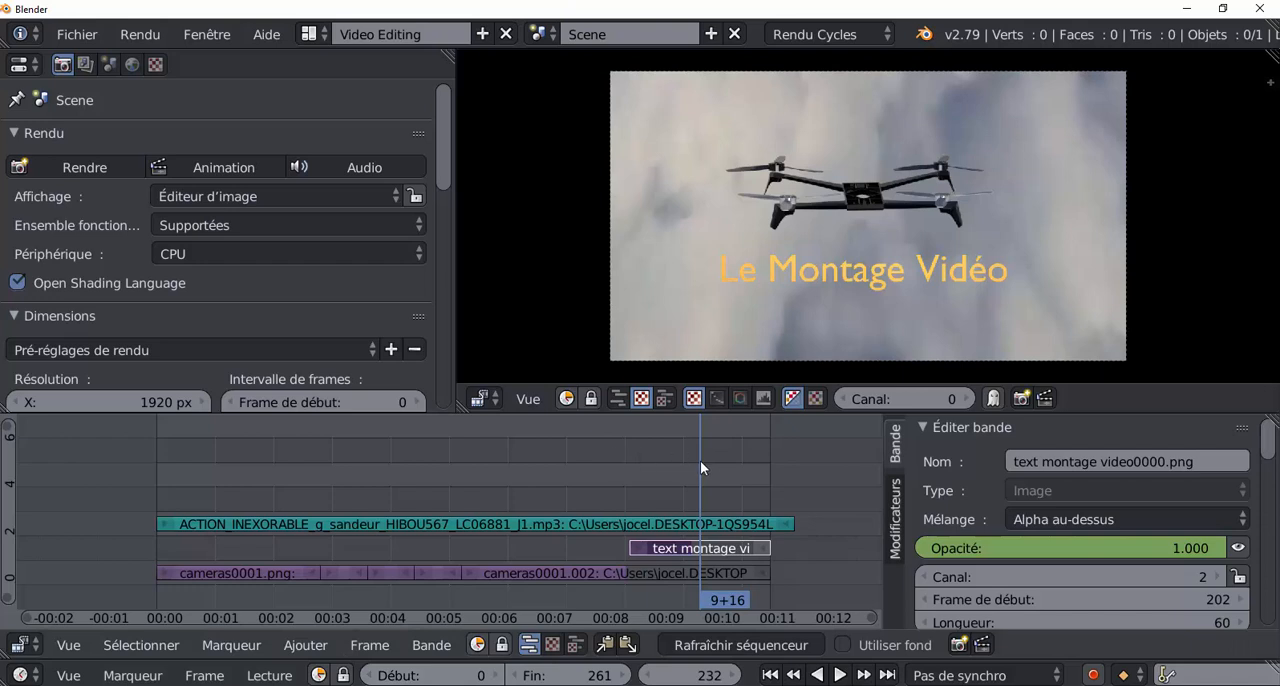
Scrub the playhead across the title strip, including frames 210, 263 and 244, to examine its appearance and fade-out.
key(alt+a)
click(554, 449)
click(691, 444)
drag(691, 444, 648, 437)
key(alt+a)
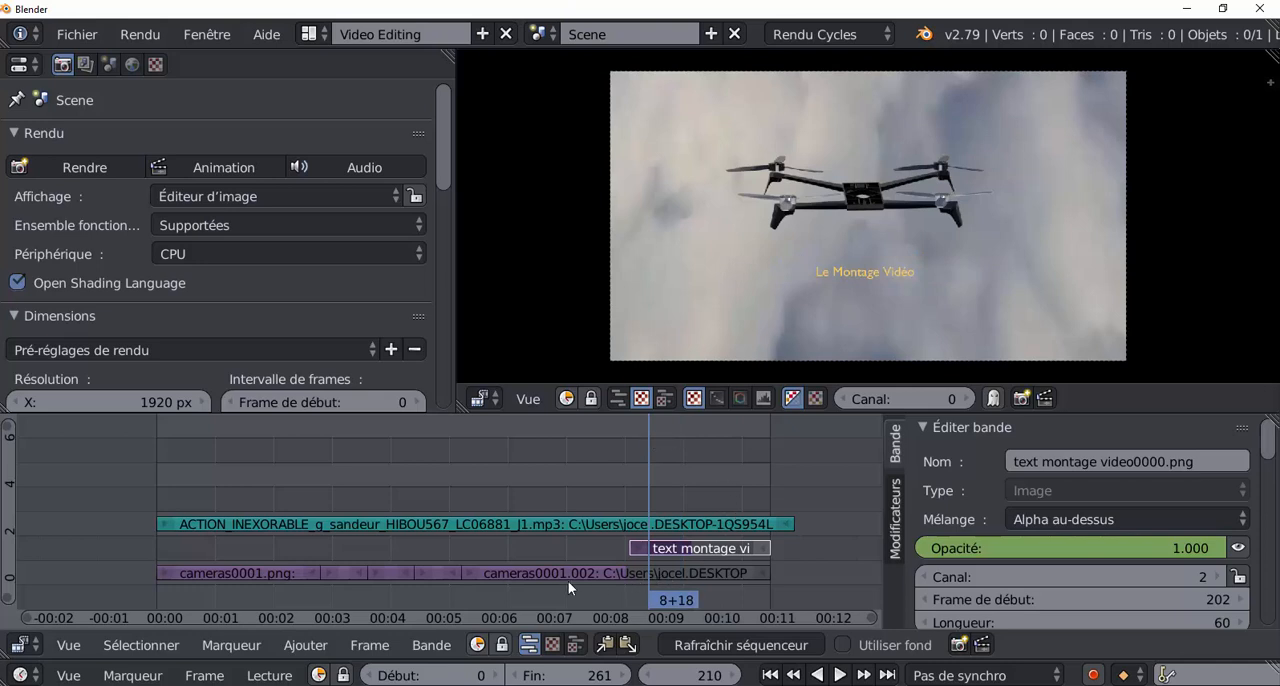
key(alt+a)
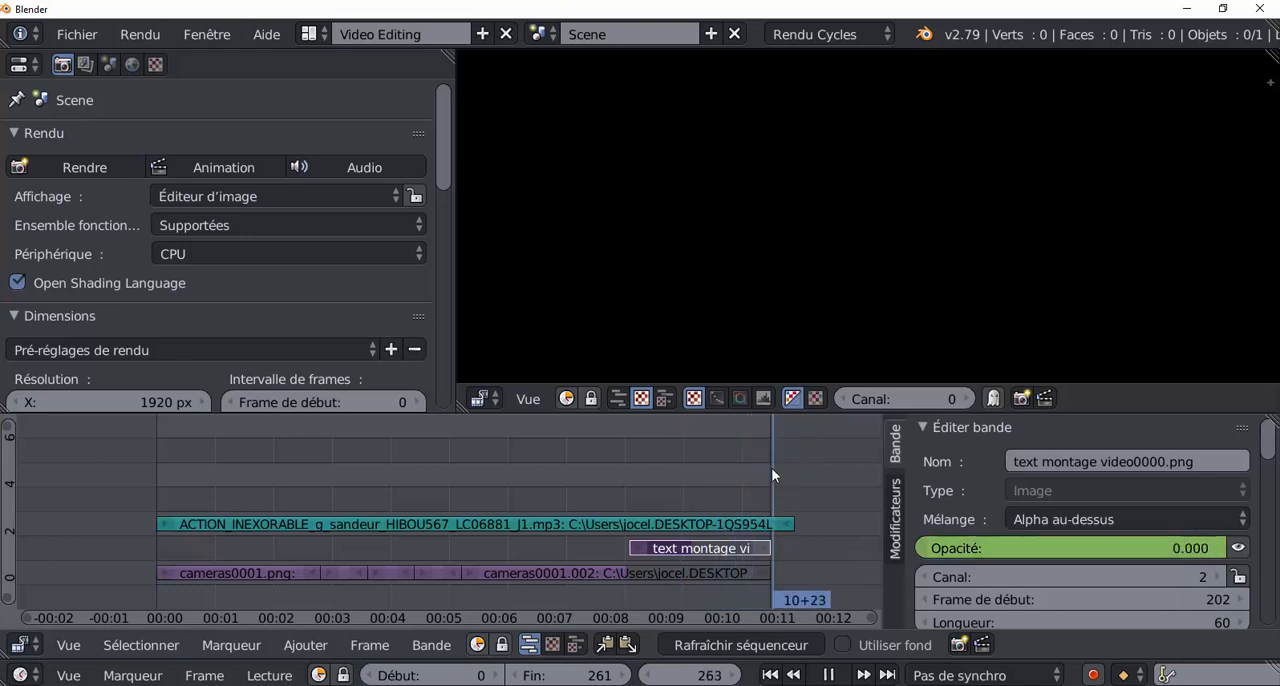
drag(767, 467, 722, 471)
key(alt+a)
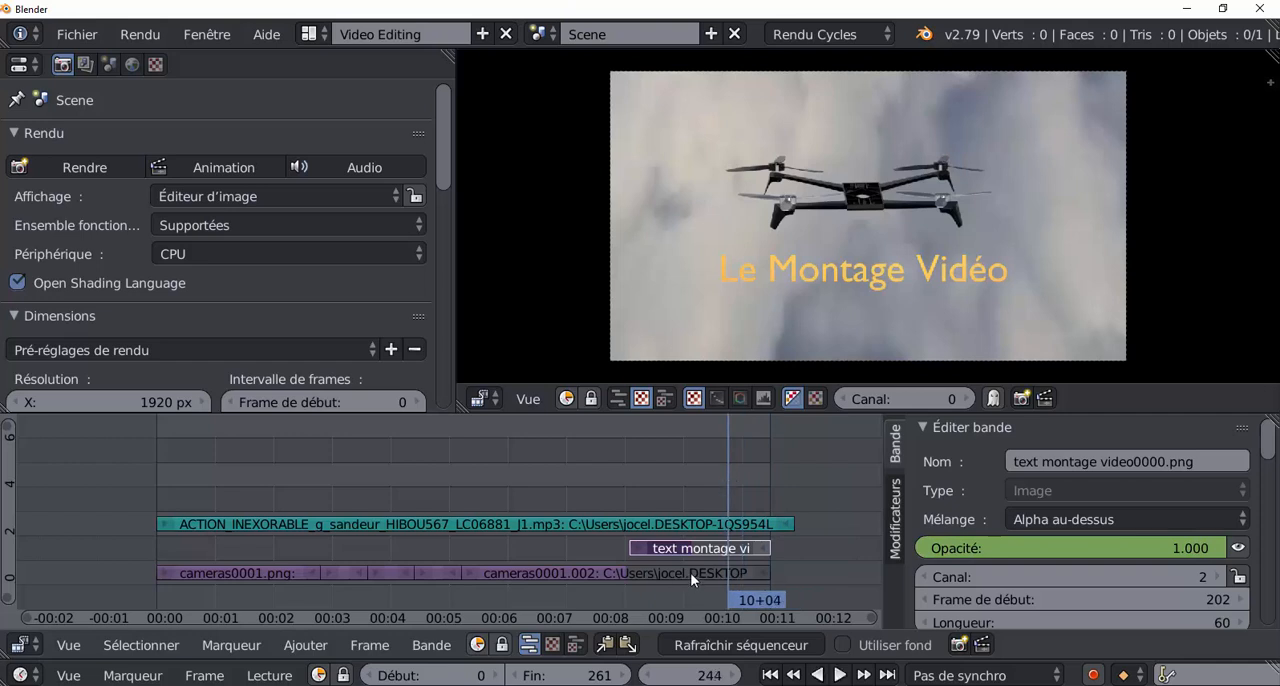
Insert an opacity keyframe of 1.000 on the cameras0001.002 strip at frame 254 and move the playhead to frame 261.
right_click(690, 572)
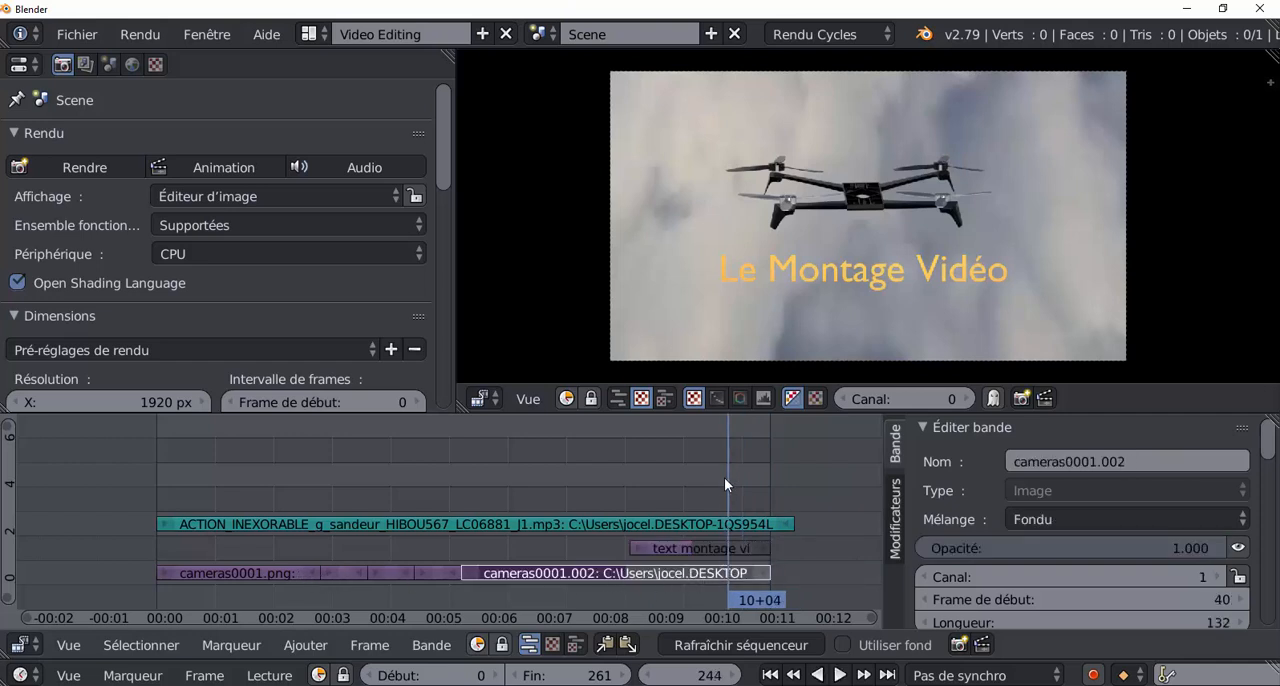
key(shift+alt+a)
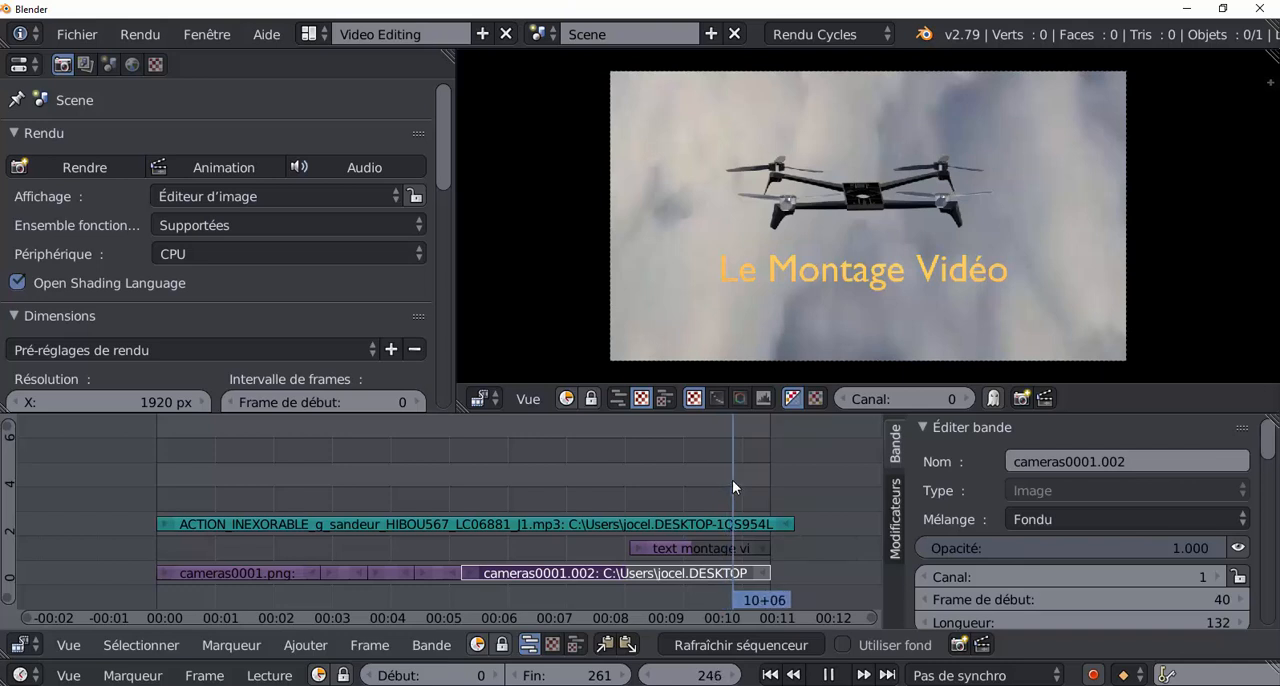
mouse_move(732, 480)
mouse_down()
mouse_move(763, 474)
mouse_move(753, 480)
mouse_up()
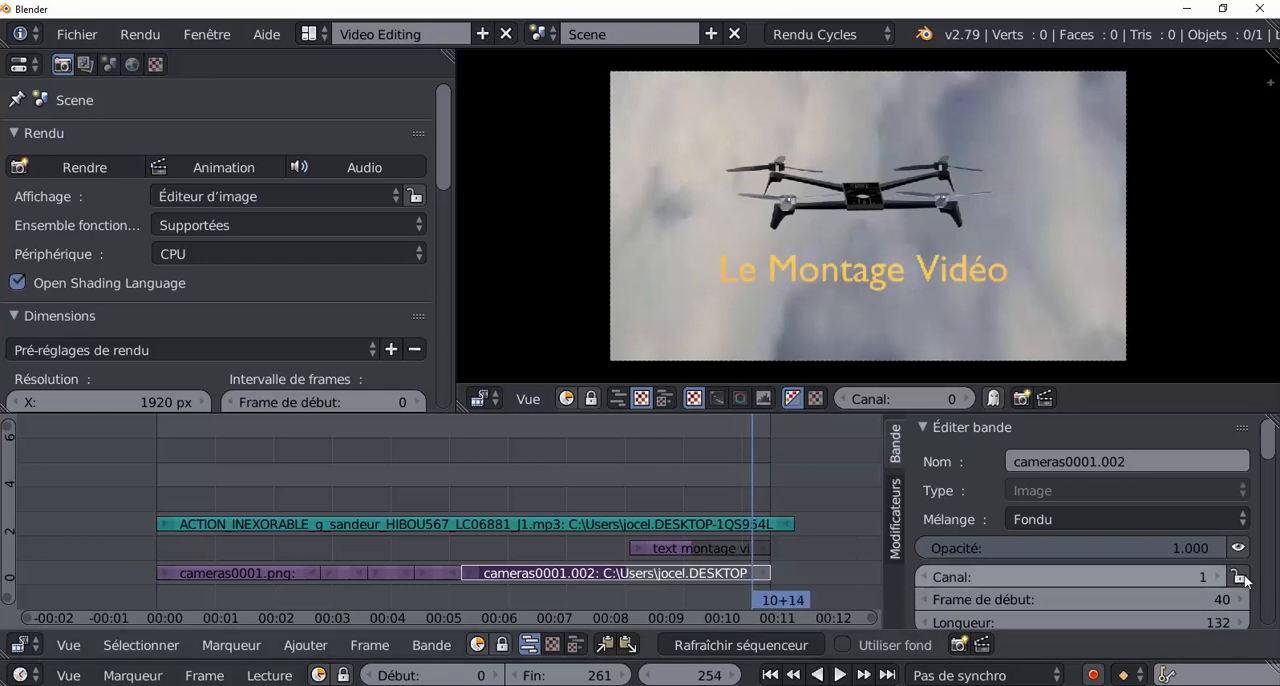
mouse_move(1268, 436)
mouse_down()
mouse_move(1270, 497)
mouse_move(1267, 456)
mouse_up()
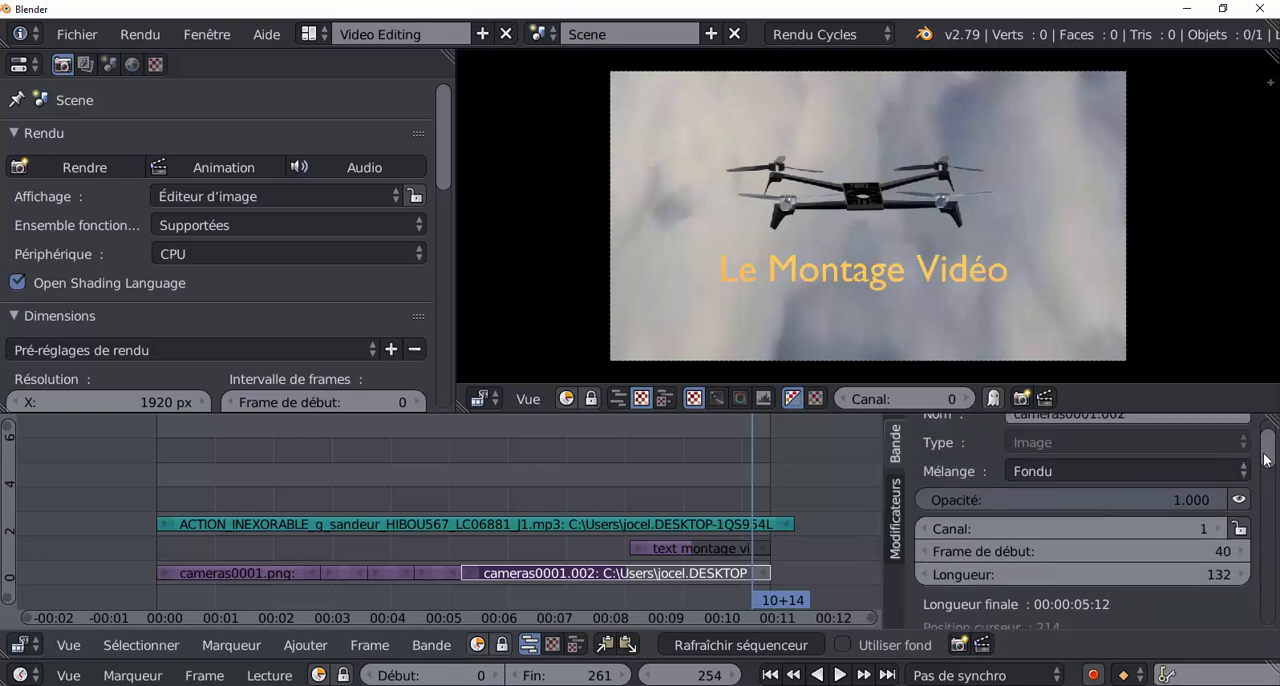
right_click(1066, 508)
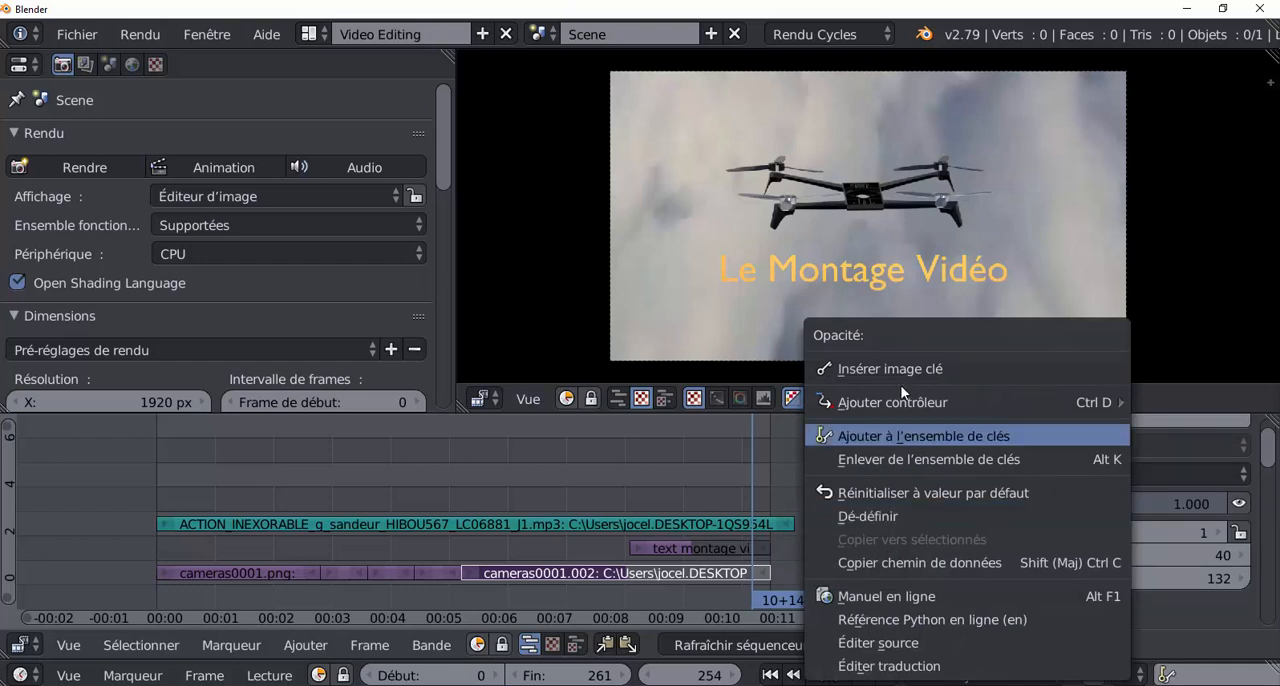
click(899, 370)
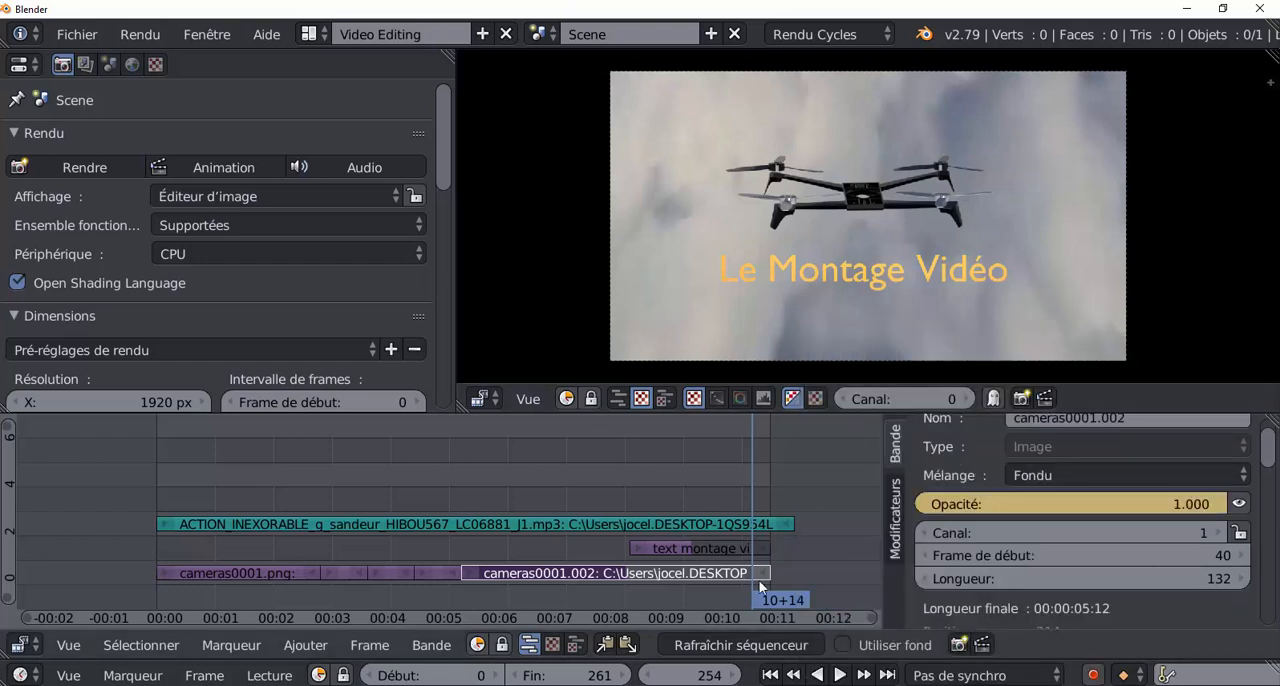
key(alt+a)
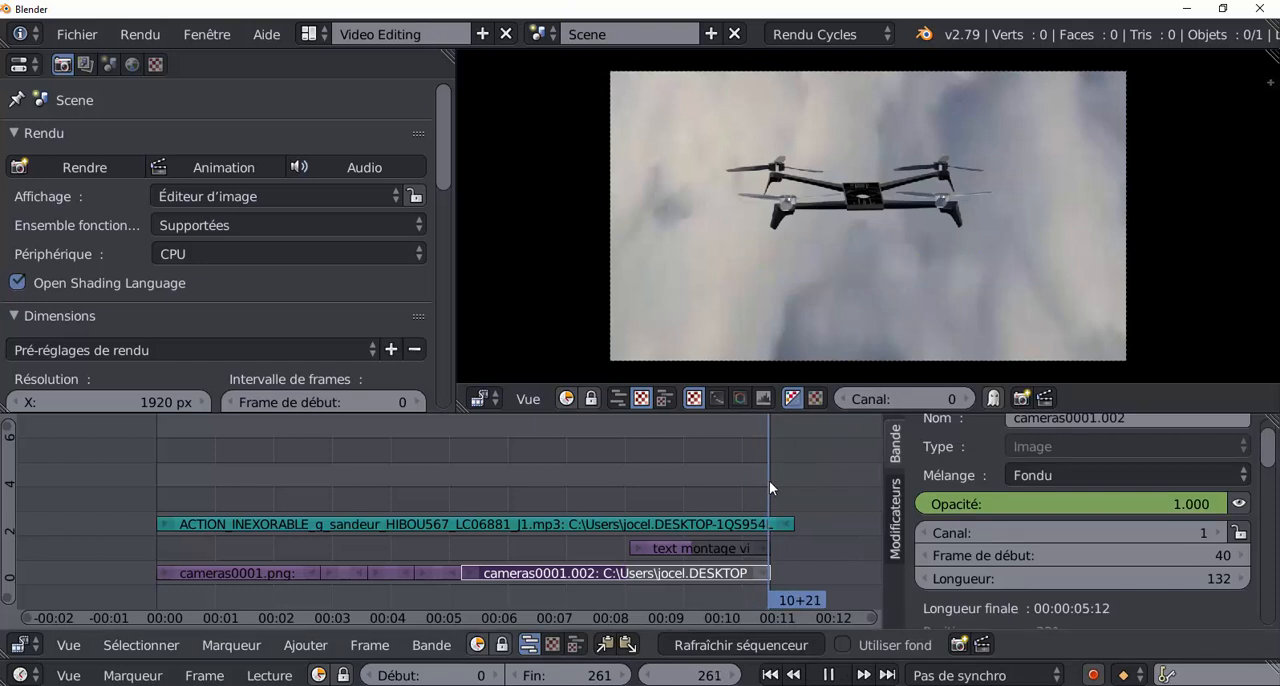
At frame 262, set the cameras0001.002 strip's opacity to 0 and insert an opacity keyframe.
key(alt+a)
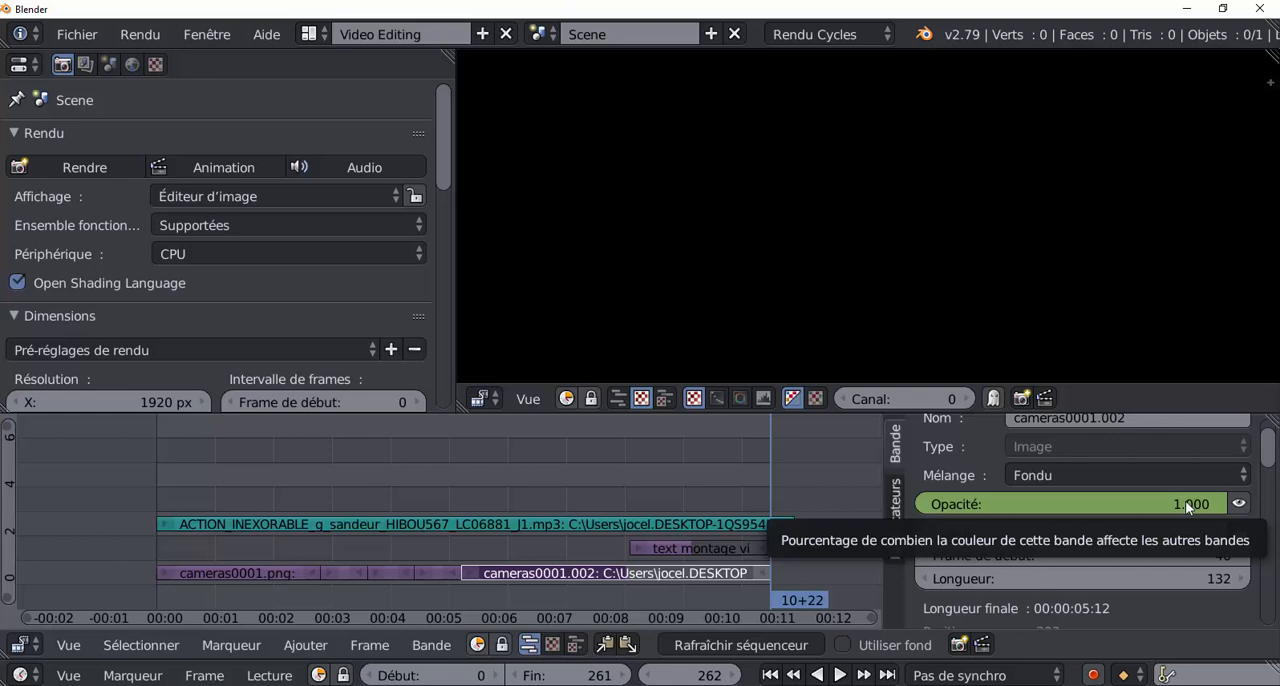
drag(1185, 500, 880, 500)
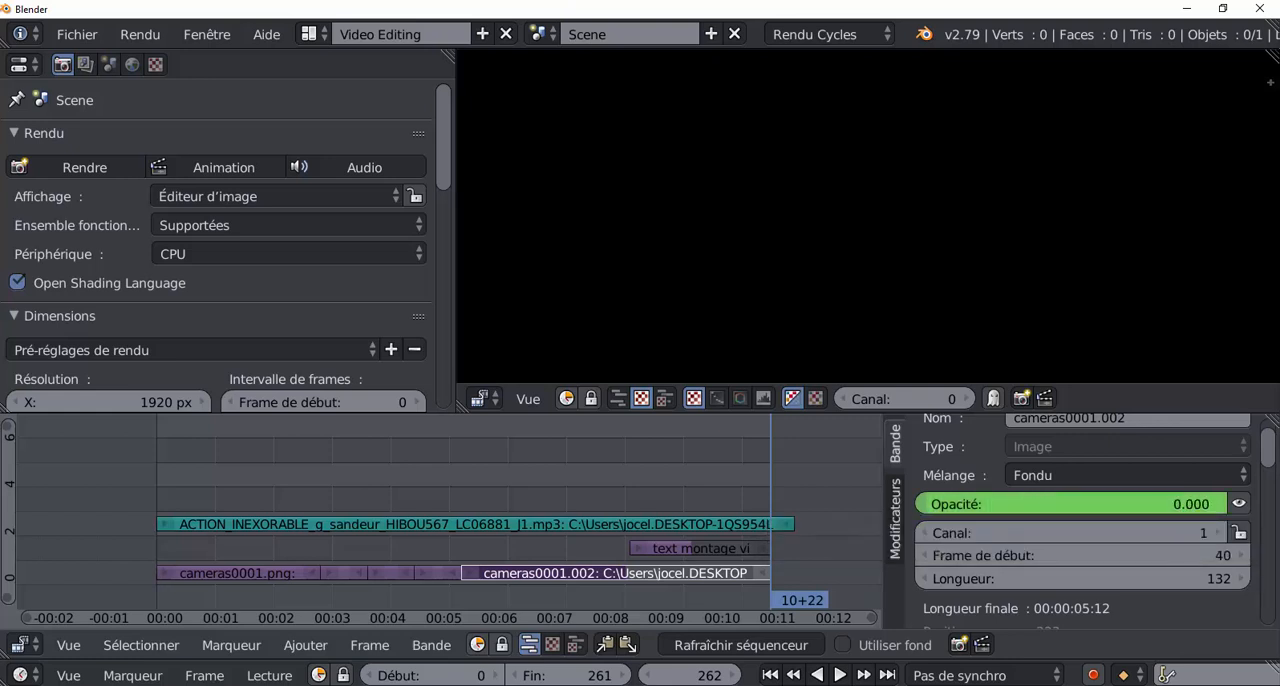
right_click(1105, 505)
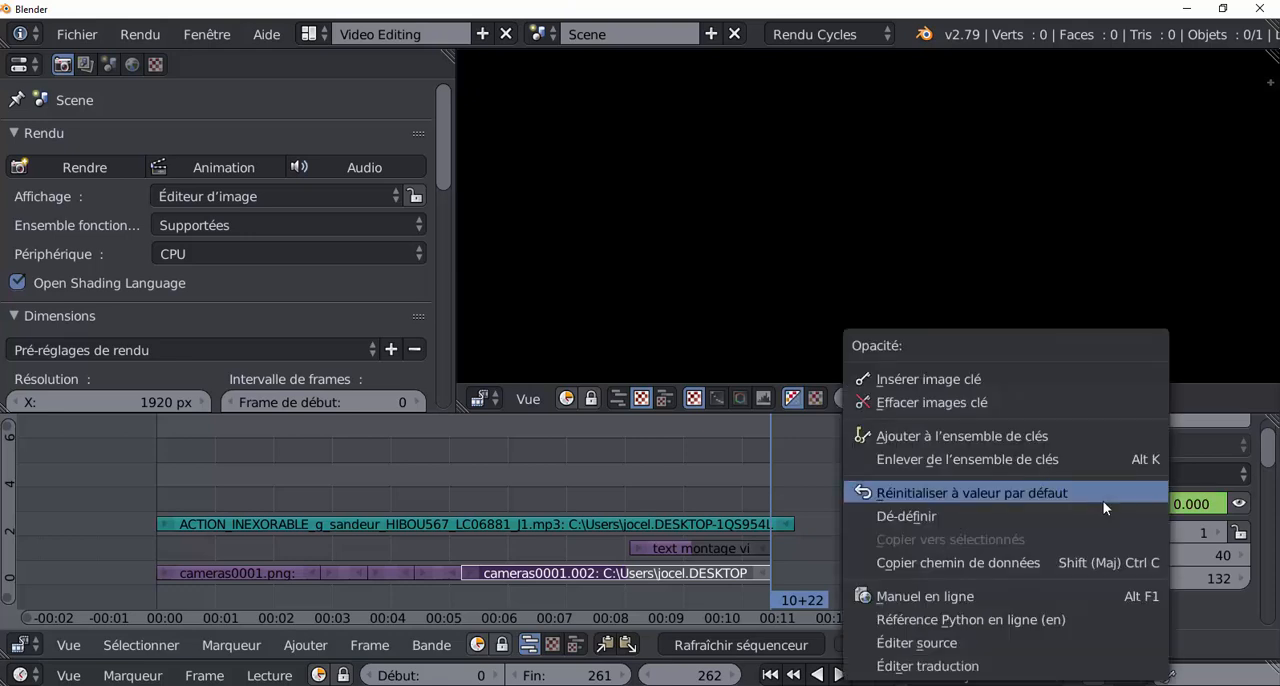
click(987, 381)
Scrub and play the last frames to examine the fade to black, and leave the playhead at frame 248.
mouse_move(769, 461)
mouse_down()
mouse_move(730, 465)
mouse_move(764, 450)
mouse_up()
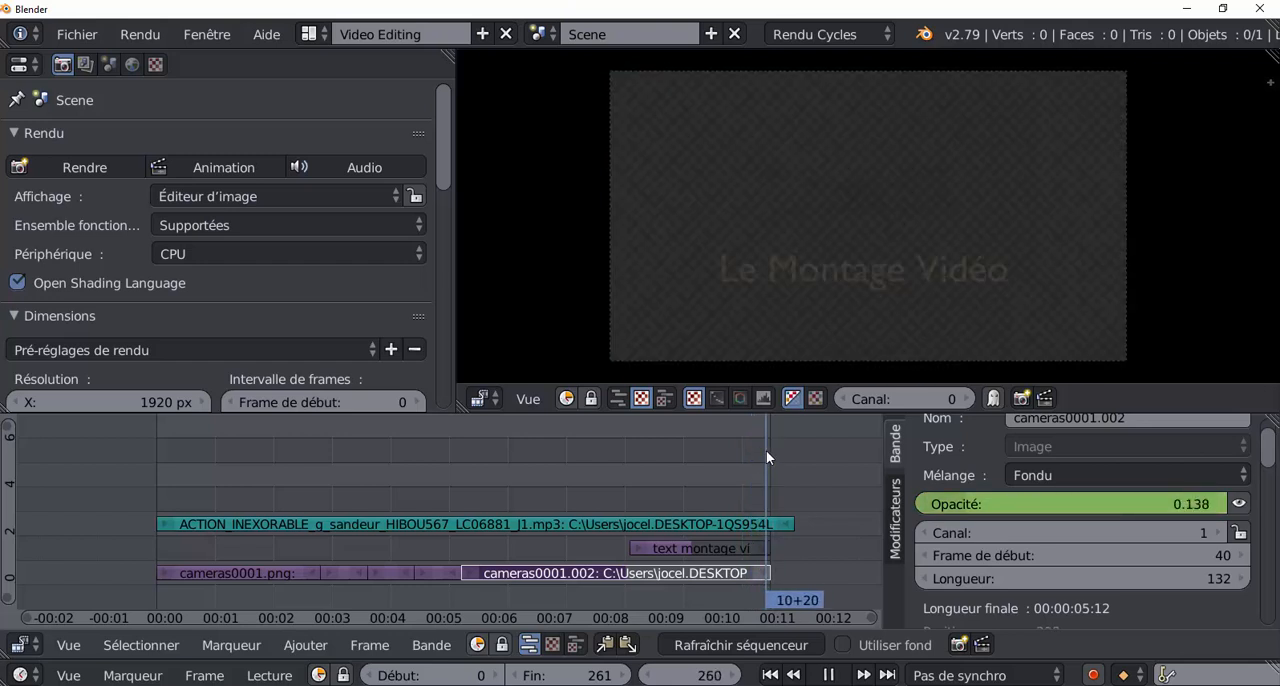
key(Escape)
key(alt+a)
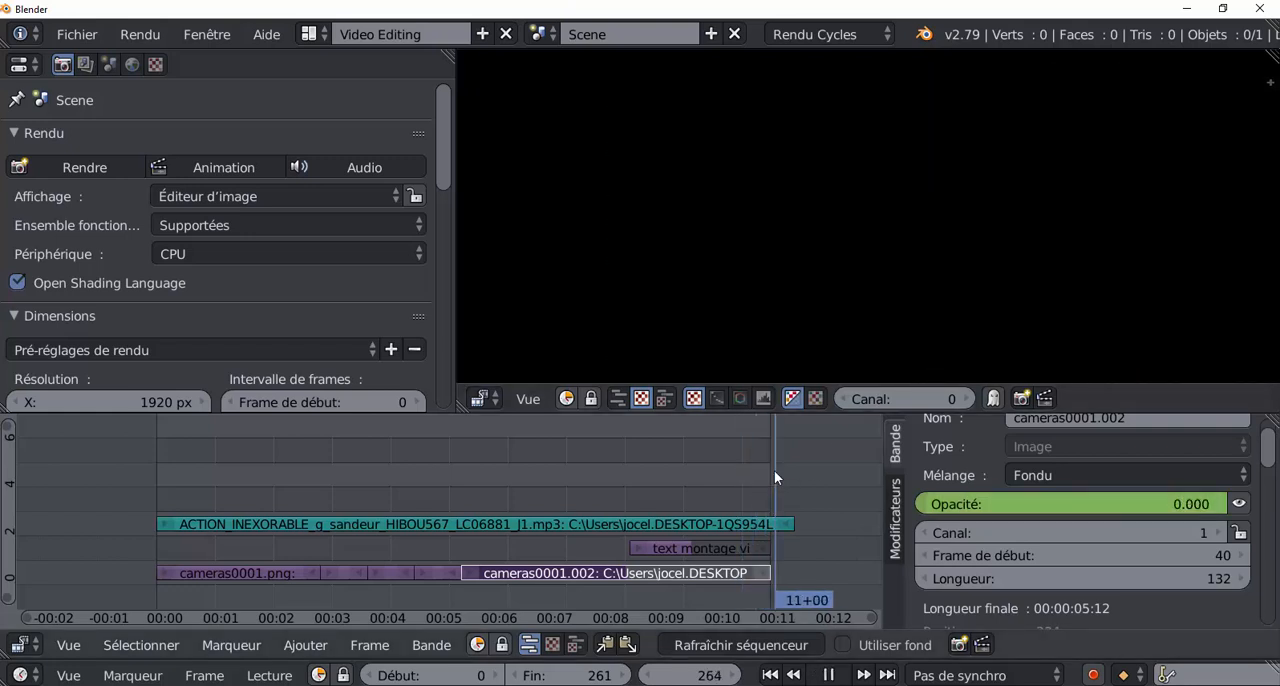
drag(761, 472, 736, 473)
key(alt+a)
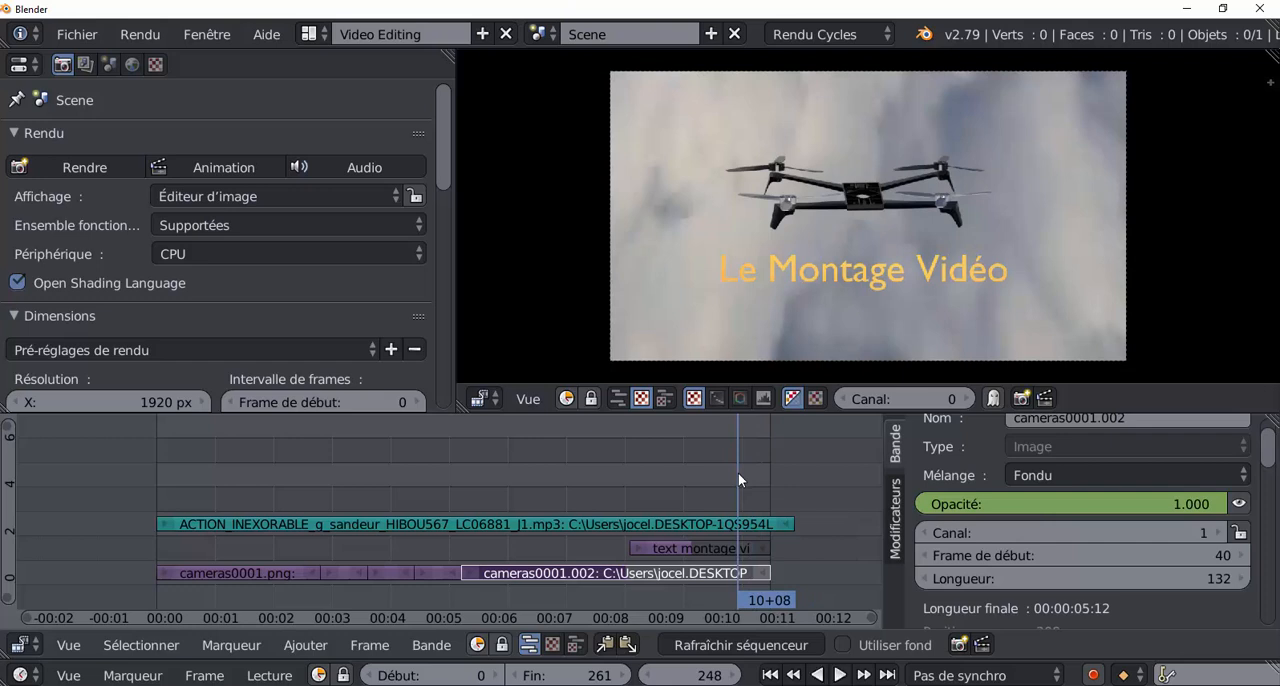
Select the ACTION_INEXORABLE music strip and enable its waveform display.
right_click(785, 524)
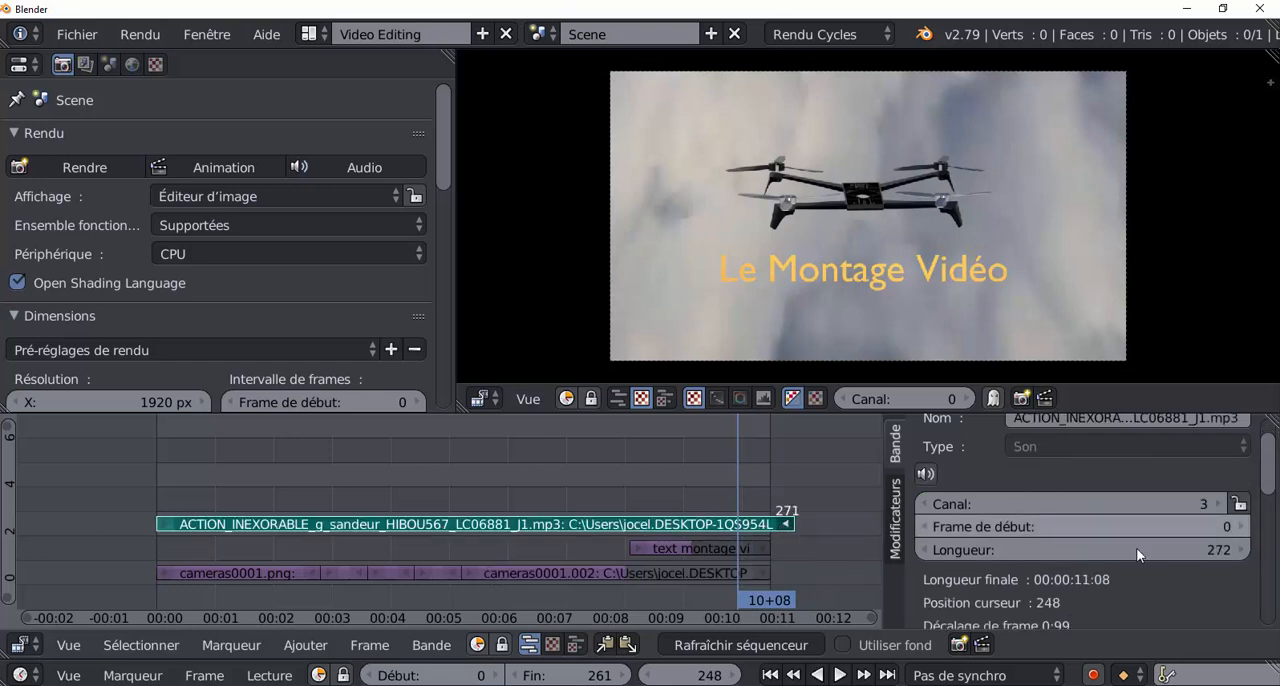
drag(1269, 474, 1272, 546)
right_click(597, 523)
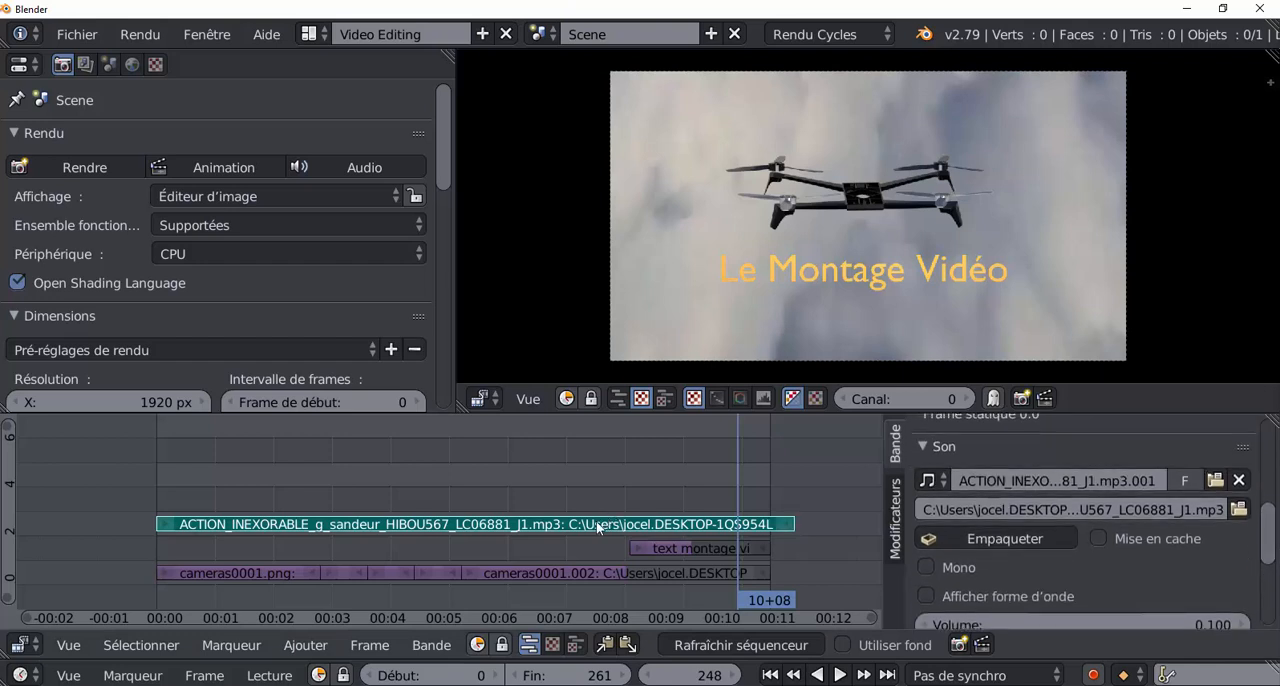
click(926, 594)
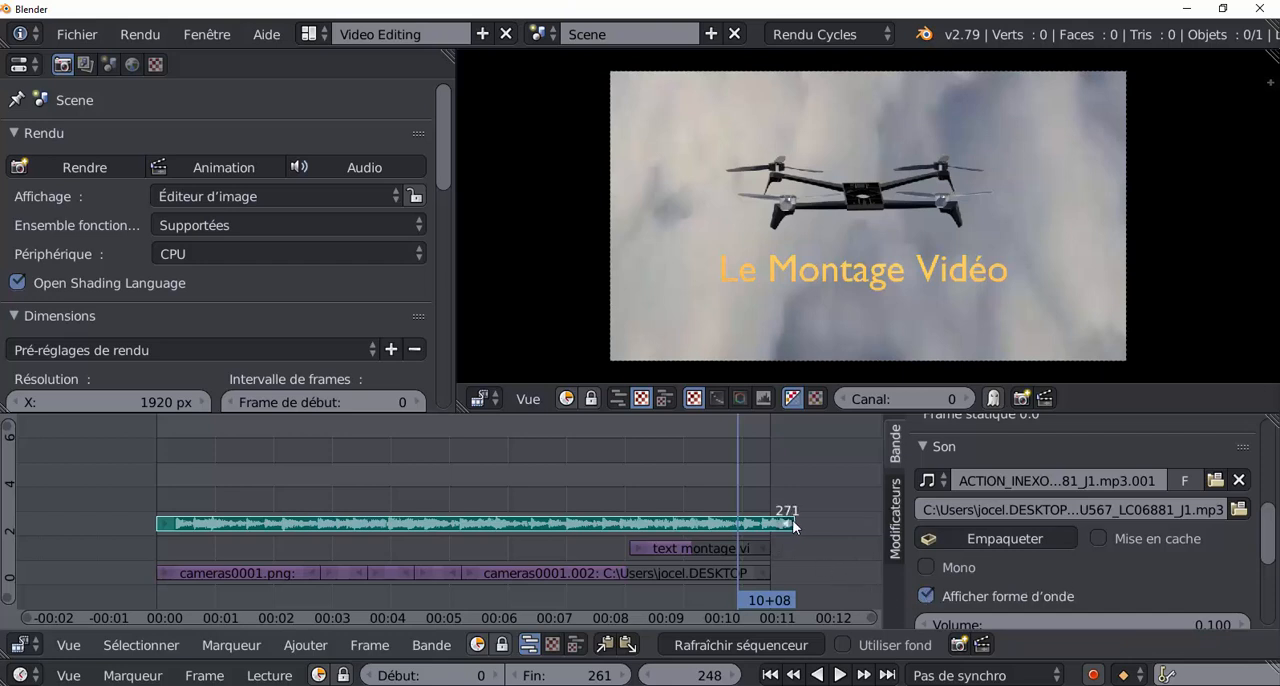
Try extending the music strip's end to frame 306 and on to frame 370 to reveal more of its waveform.
right_drag(793, 525, 873, 541)
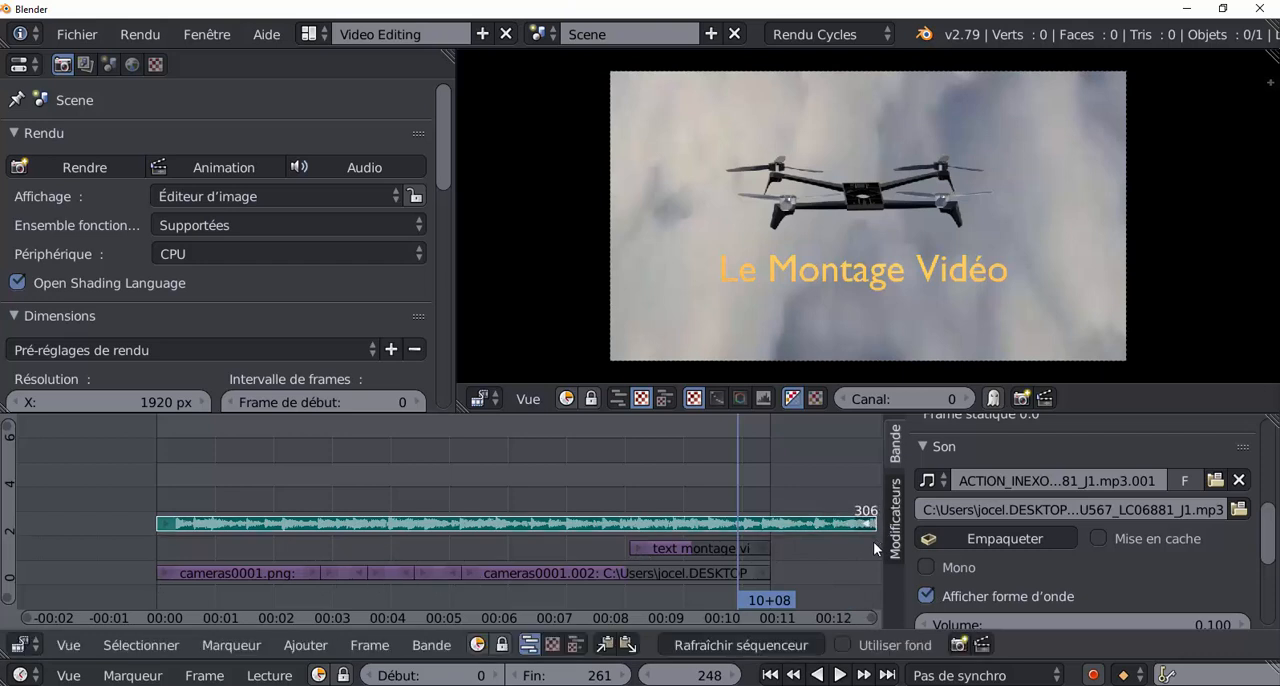
scroll(873, 541, down, 4)
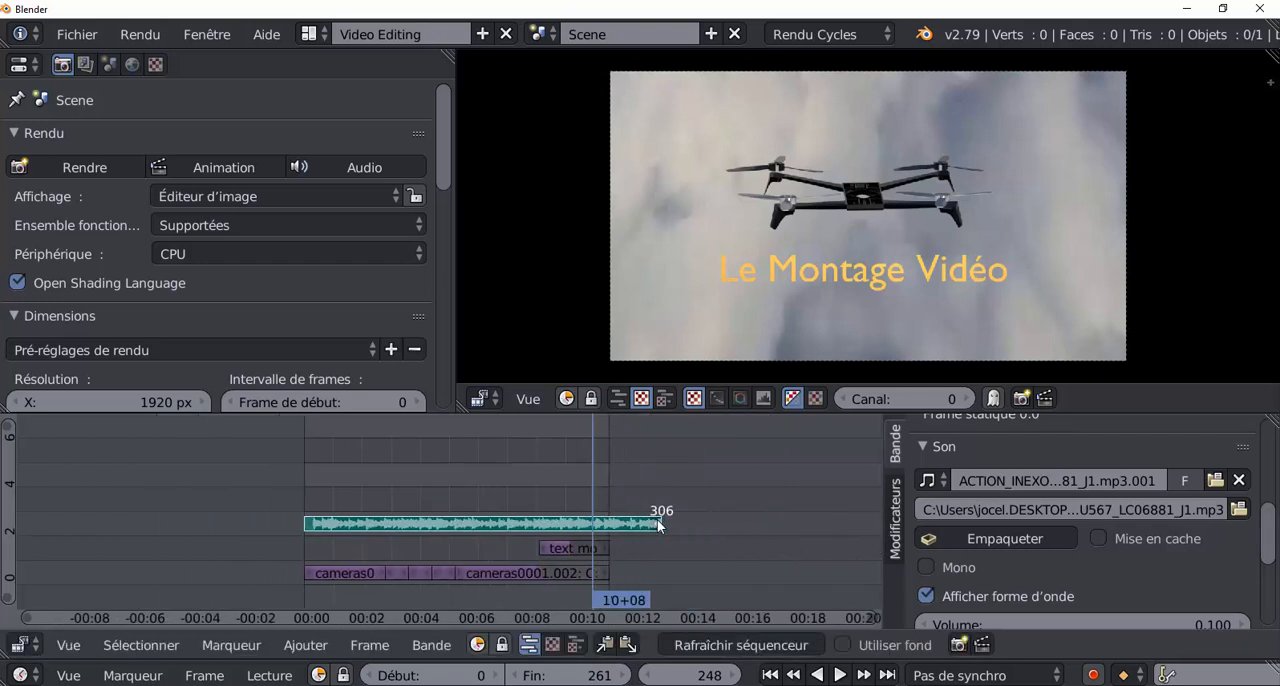
right_drag(657, 521, 859, 526)
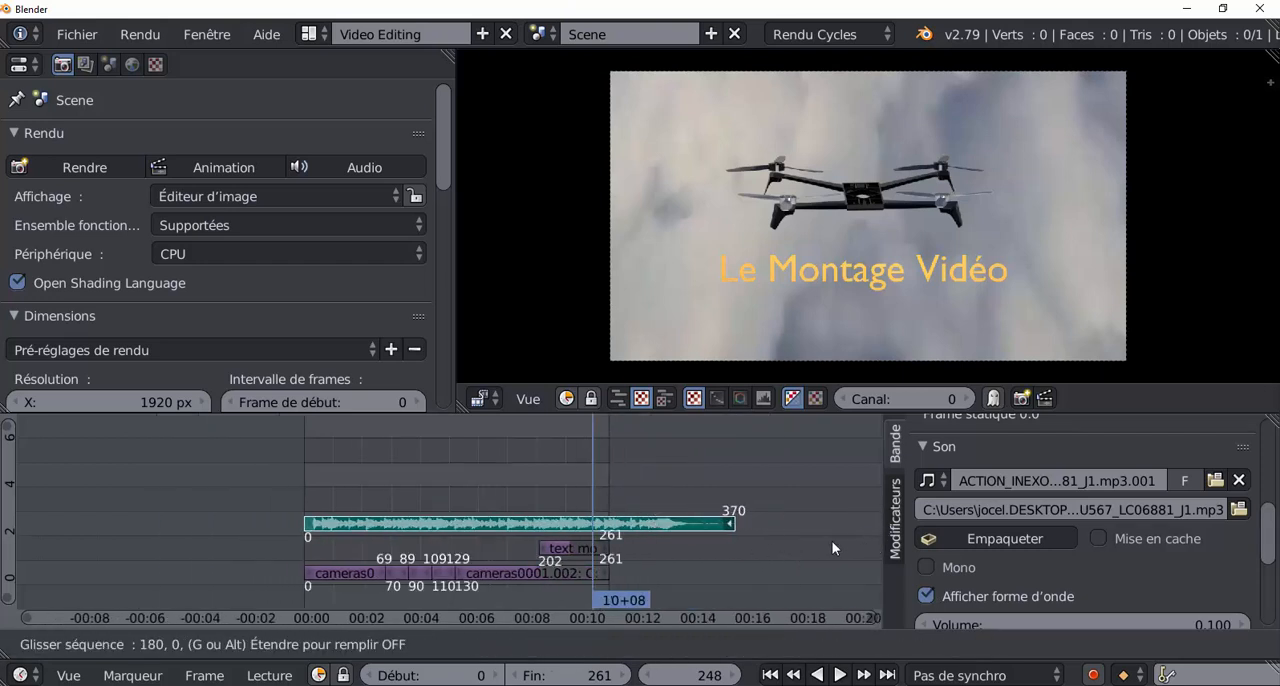
right_click(716, 522)
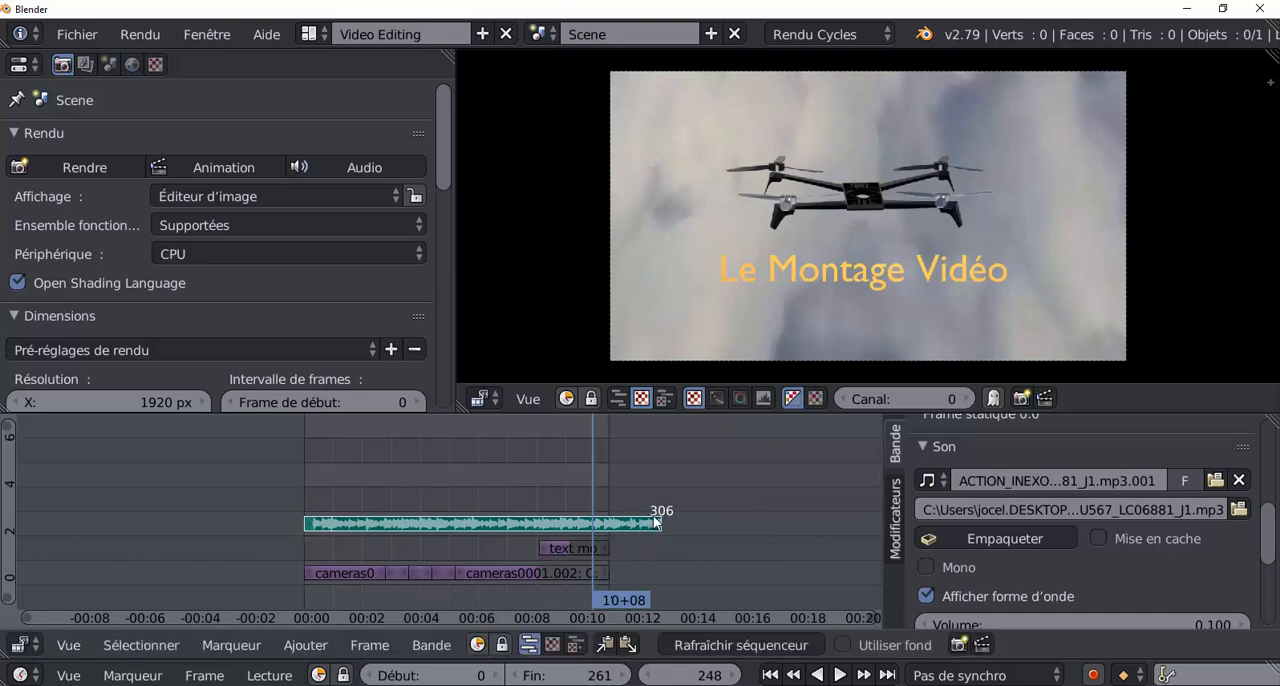
Trim the music strip's end to frame 261, in line with the end of the image strips.
right_drag(636, 522, 601, 523)
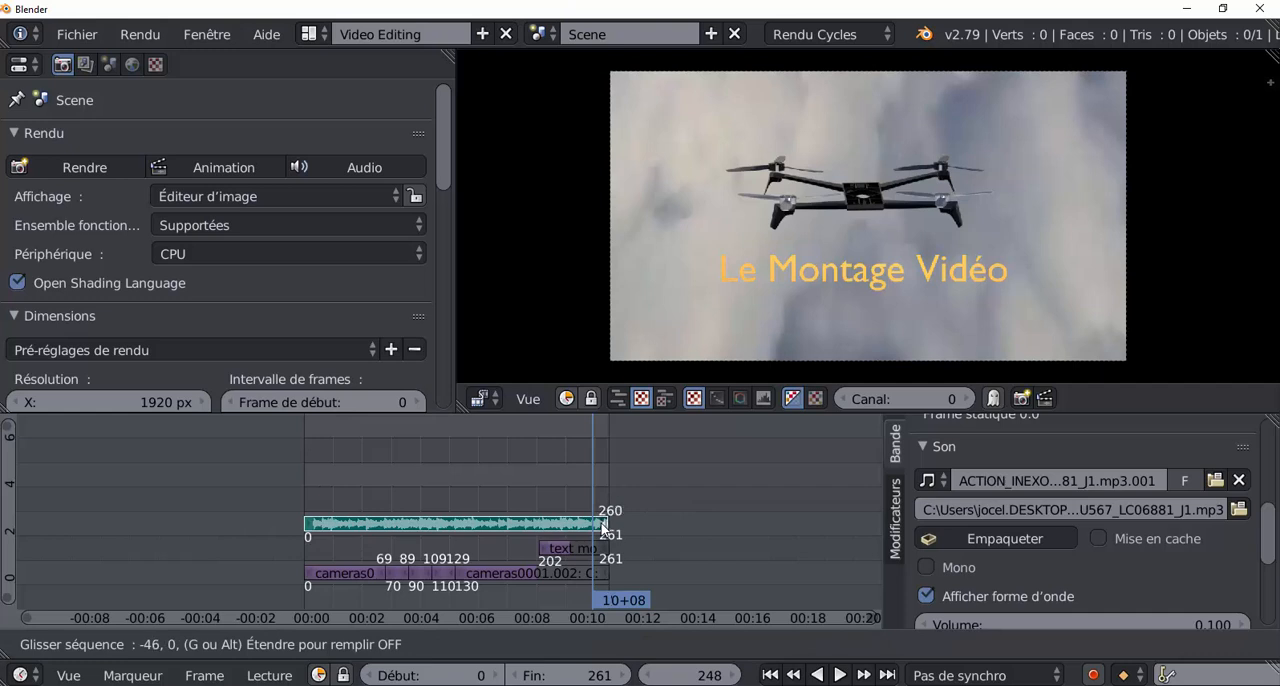
right_drag(601, 523, 601, 522)
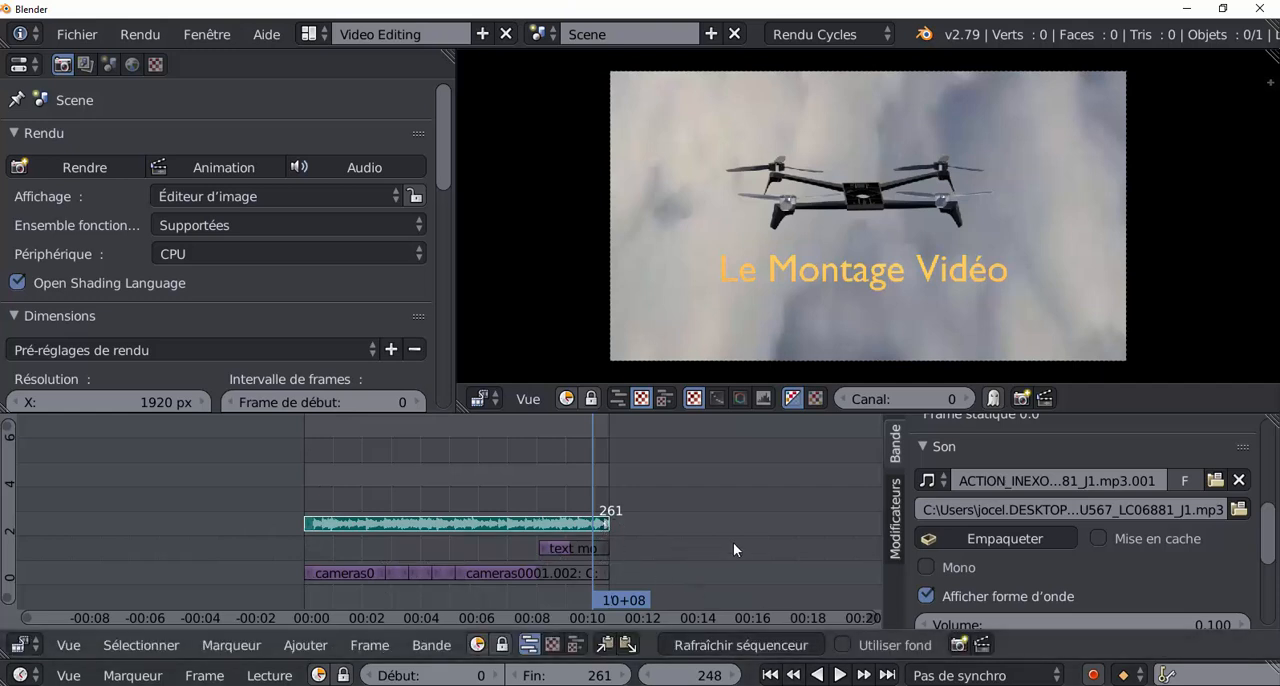
scroll(603, 526, up, 3)
scroll(603, 526, up, 1)
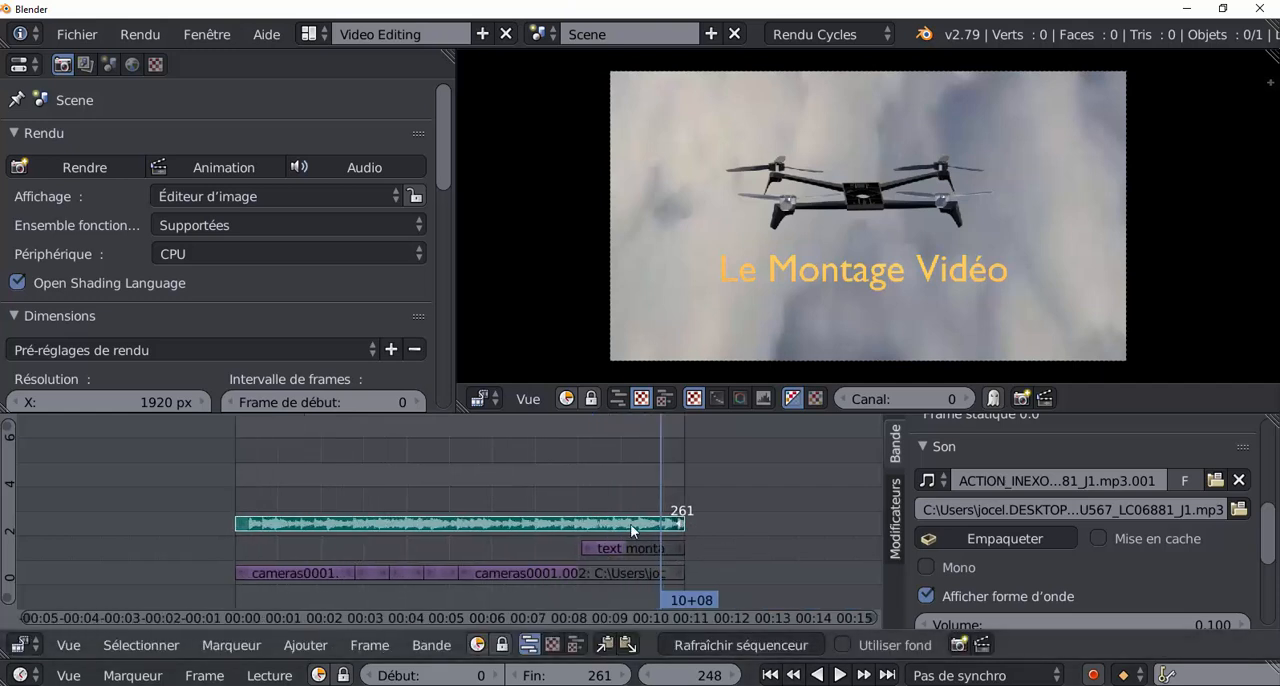
Disable the waveform display on the music strip.
middle_drag(617, 516, 545, 506)
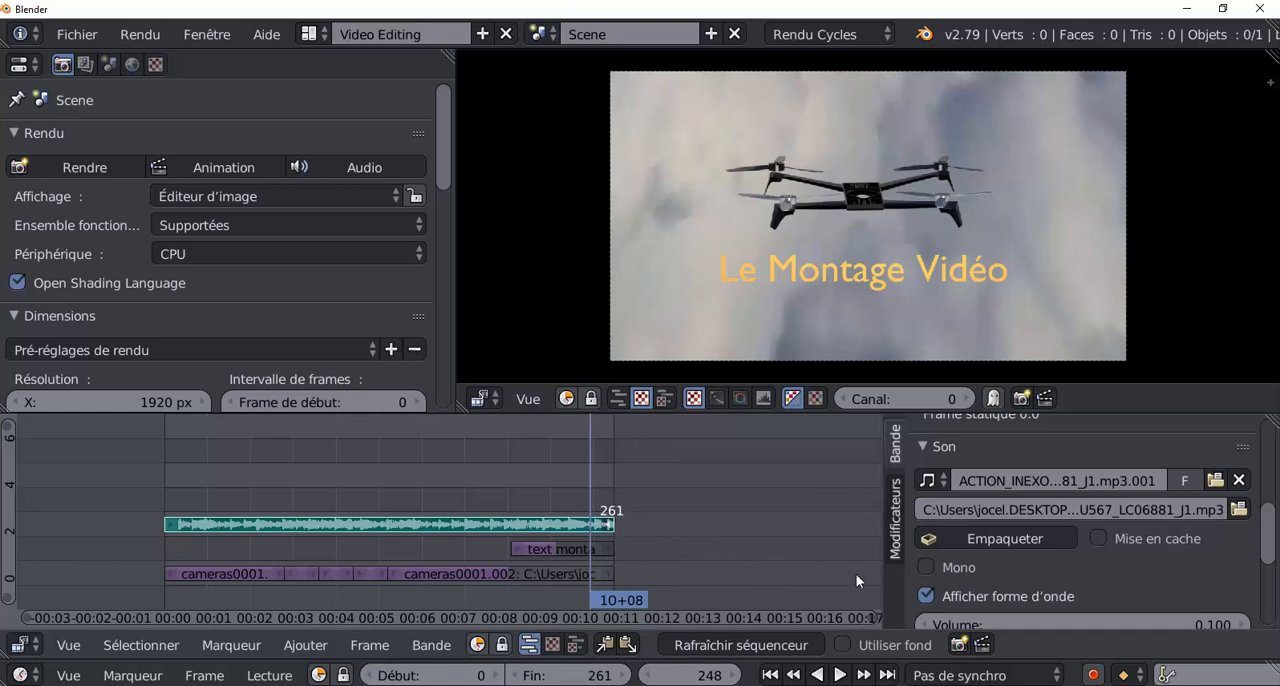
mouse_move(1272, 534)
mouse_down()
mouse_move(1272, 567)
mouse_move(1274, 529)
mouse_up()
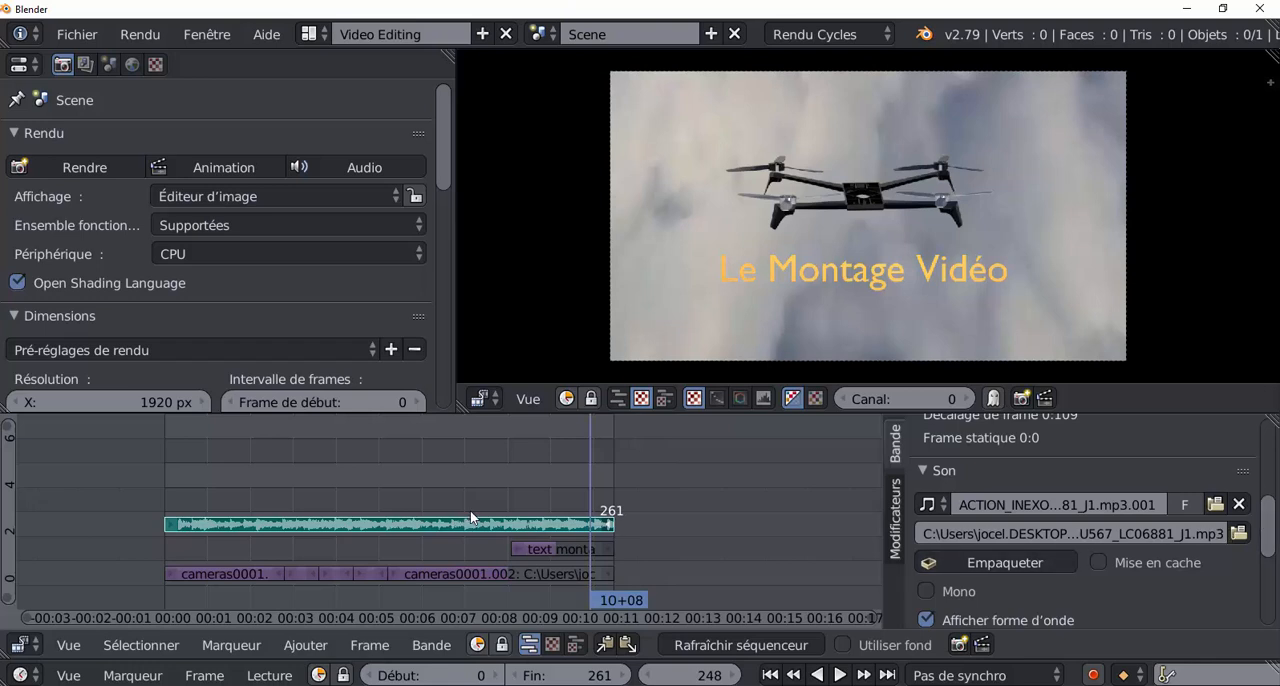
scroll(943, 522, down, 4)
scroll(937, 518, up, 1)
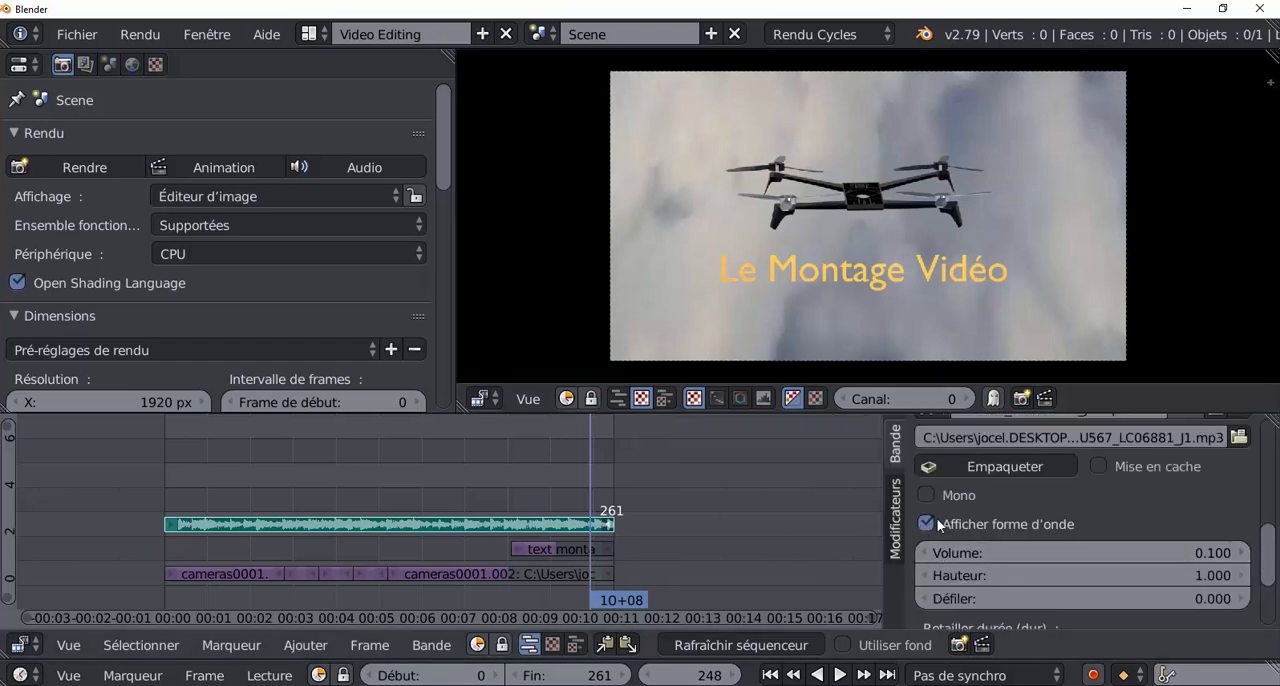
click(925, 525)
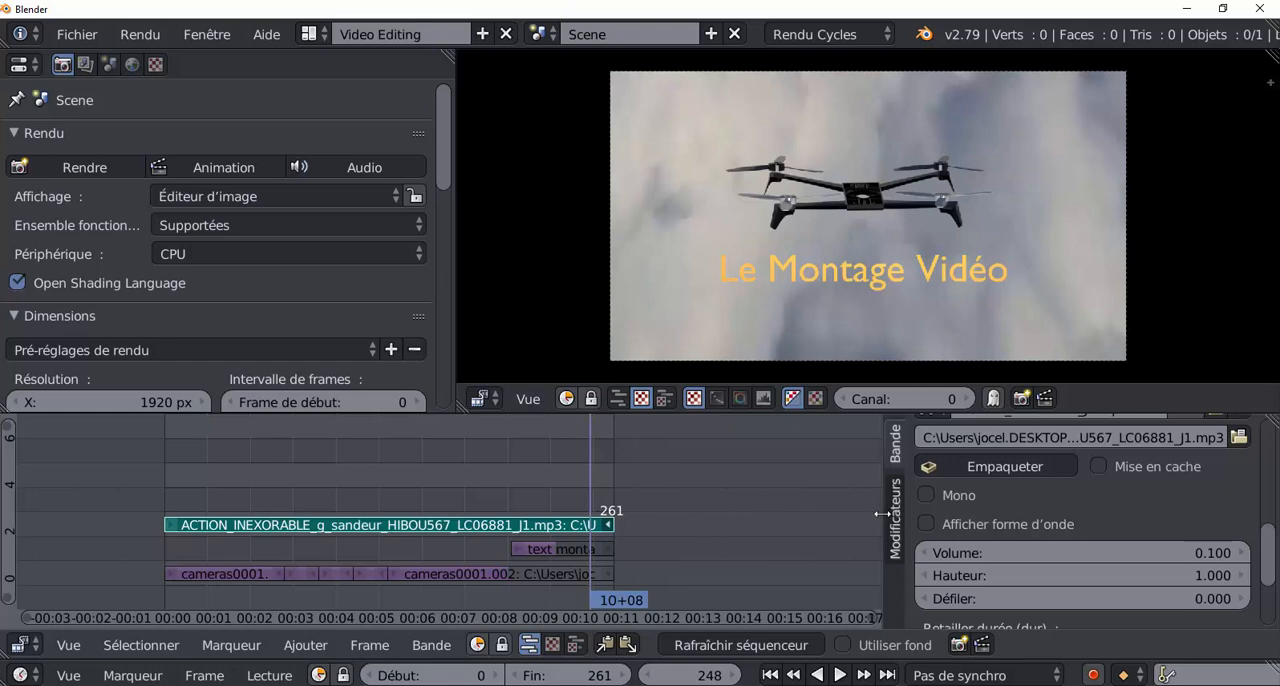
Widen the sequencer's timeline area and examine the alignment of the strip ends at frame 261.
drag(880, 517, 1075, 517)
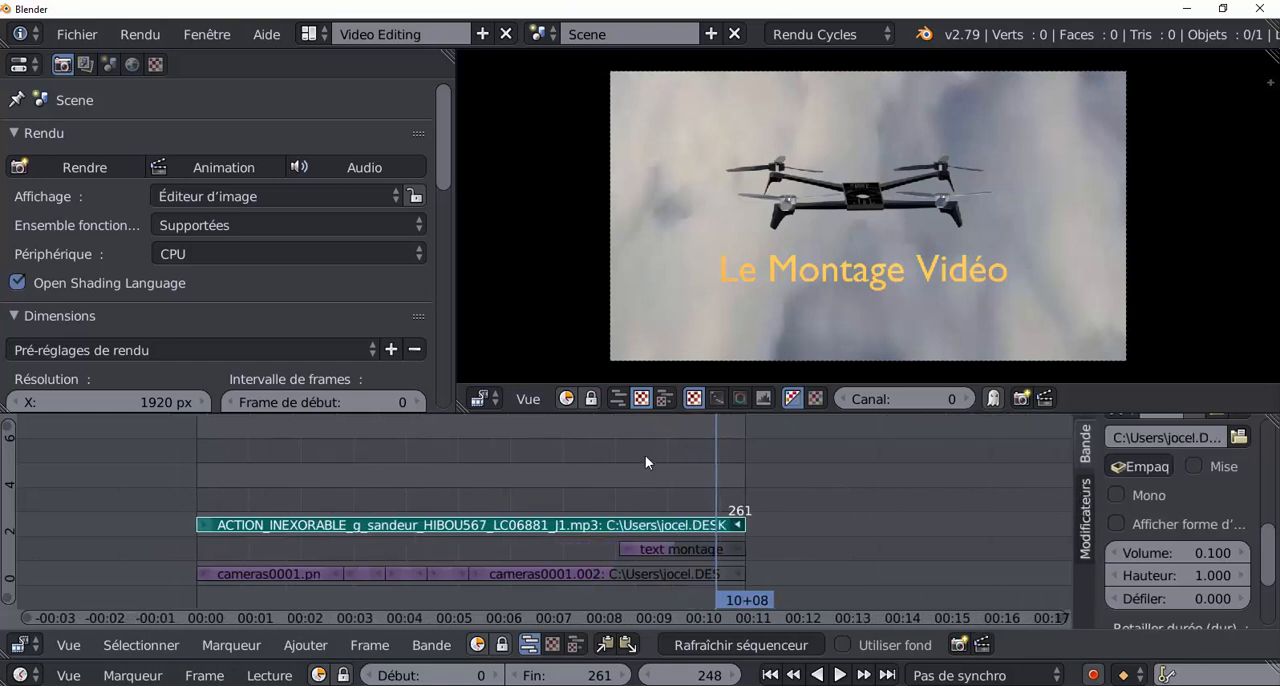
scroll(813, 510, up, 3)
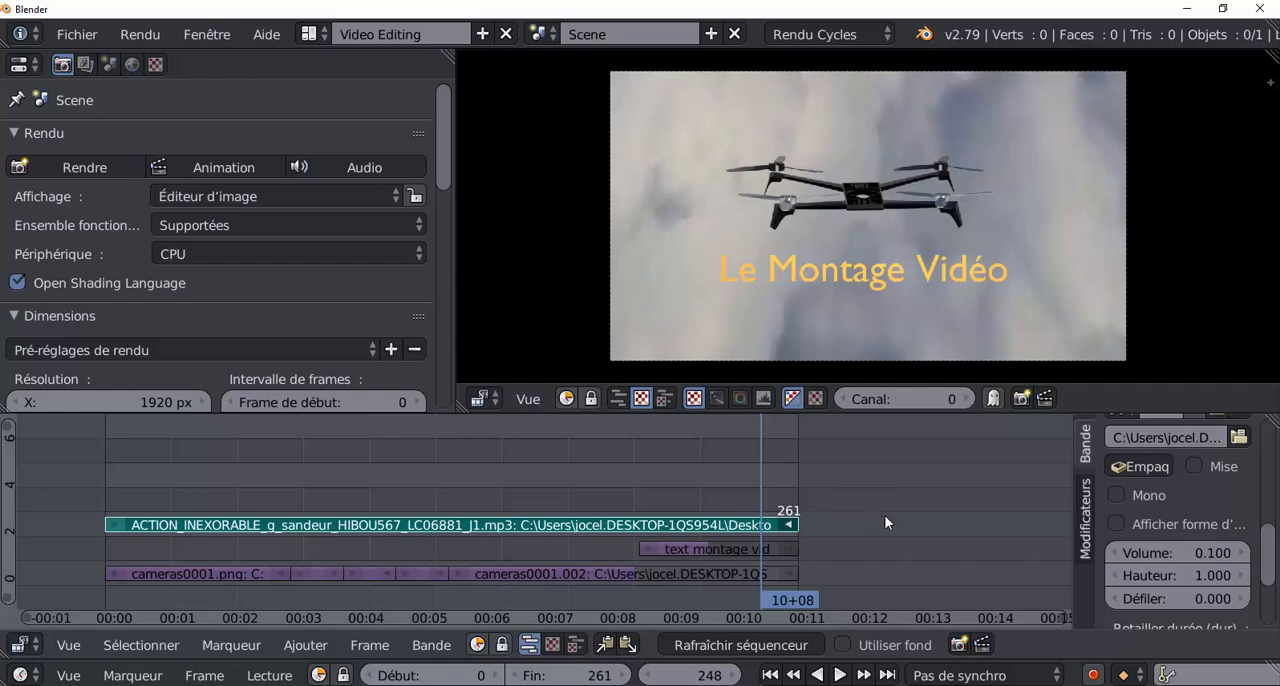
middle_drag(884, 515, 907, 489)
middle_drag(758, 566, 682, 610)
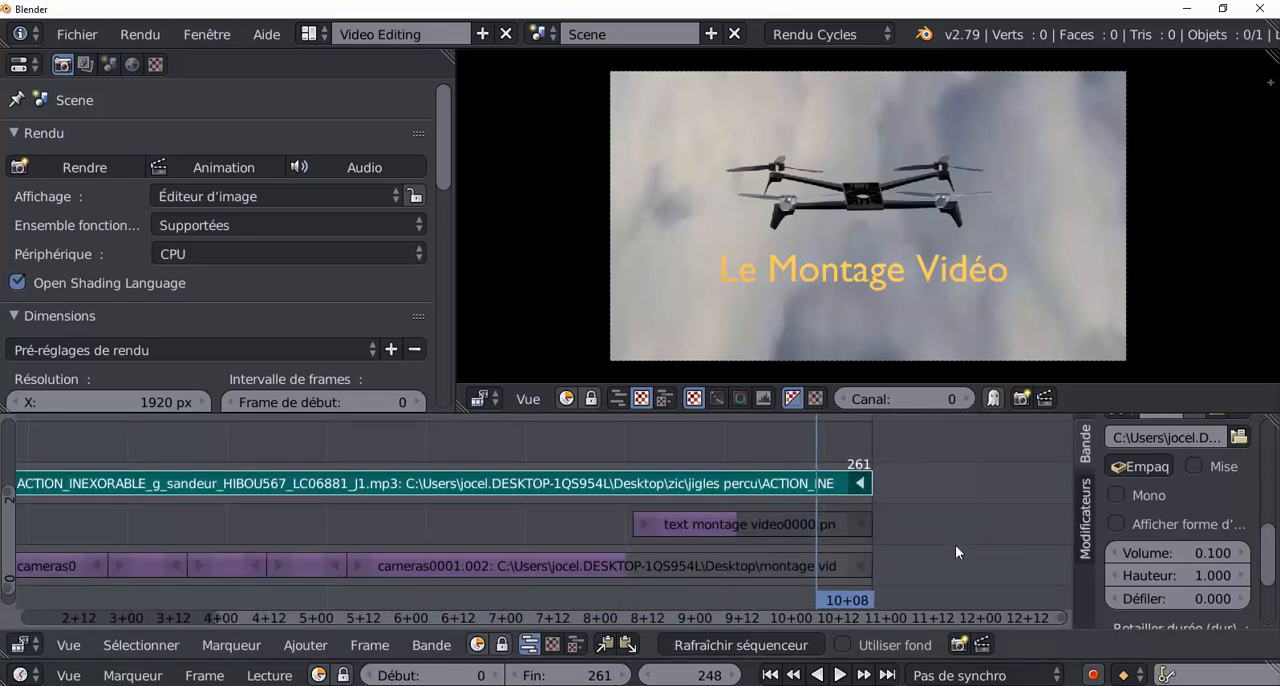
mouse_move(955, 545)
ctrl+middle_down()
mouse_move(963, 523)
mouse_move(951, 526)
ctrl+middle_up()
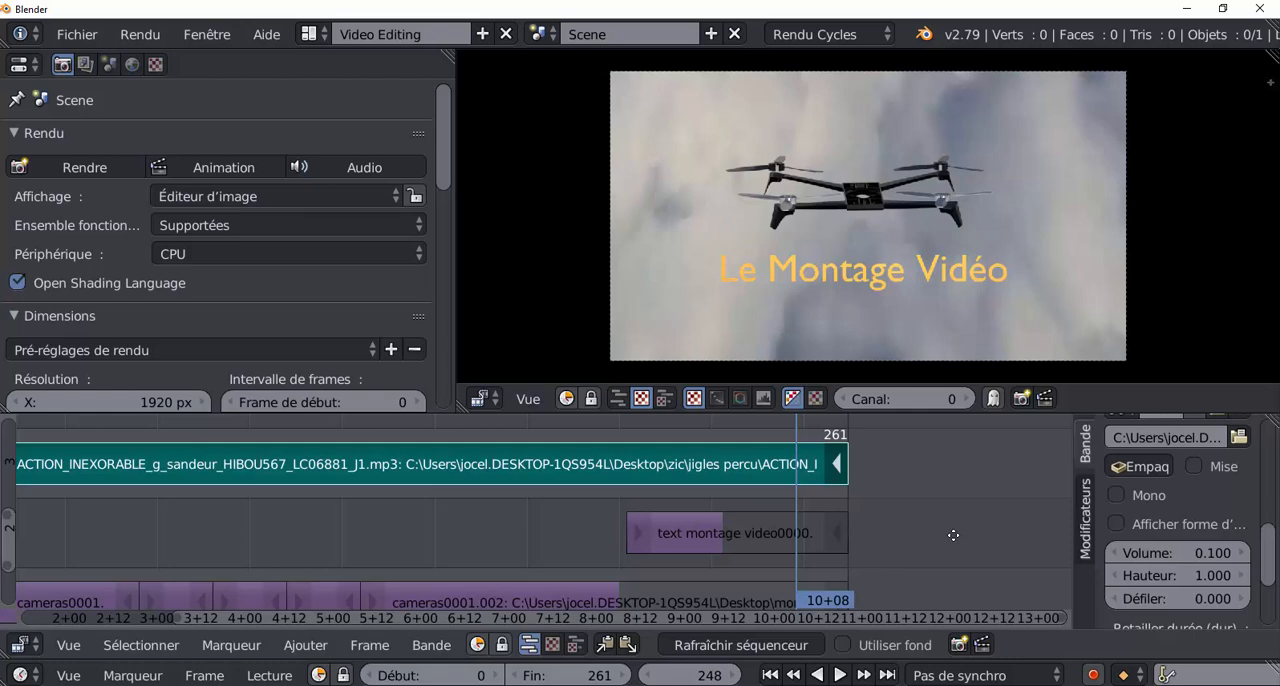
ctrl+middle_drag(953, 535, 928, 580)
middle_drag(849, 543, 960, 478)
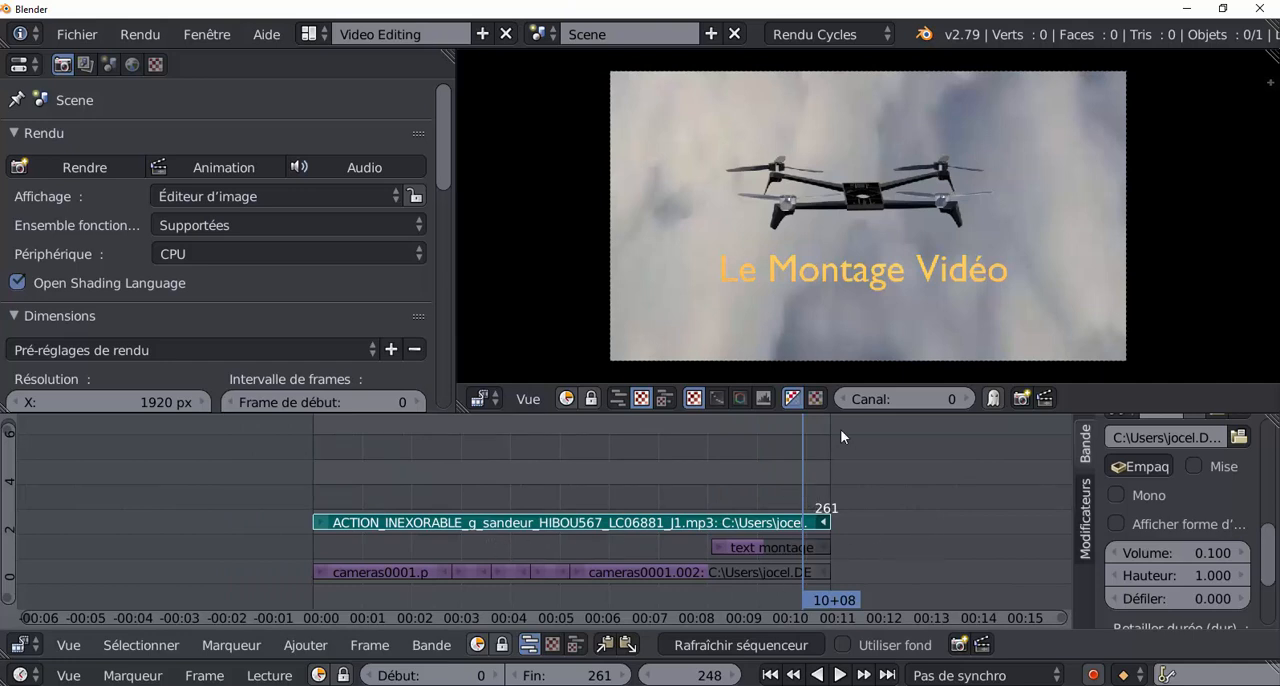
Move the playhead to frame 252 and insert a volume keyframe of 0.100 on the music strip.
key(alt+a)
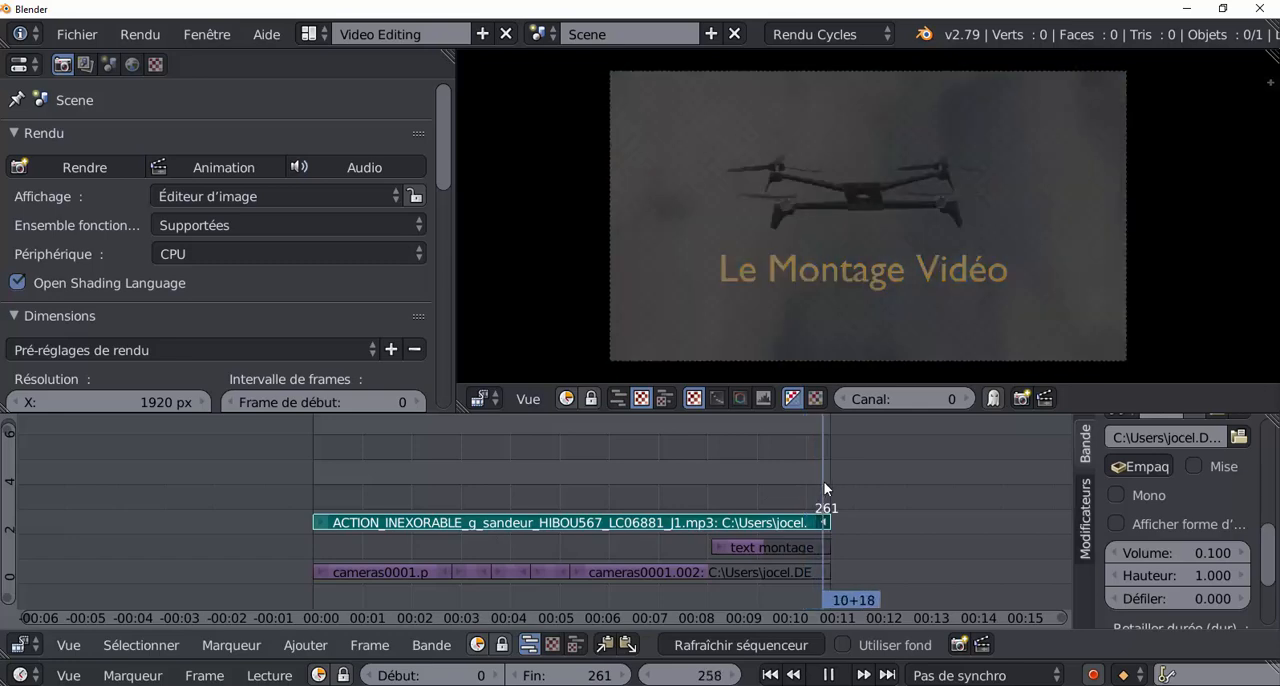
mouse_move(806, 491)
mouse_down()
mouse_move(825, 490)
mouse_move(811, 492)
mouse_up()
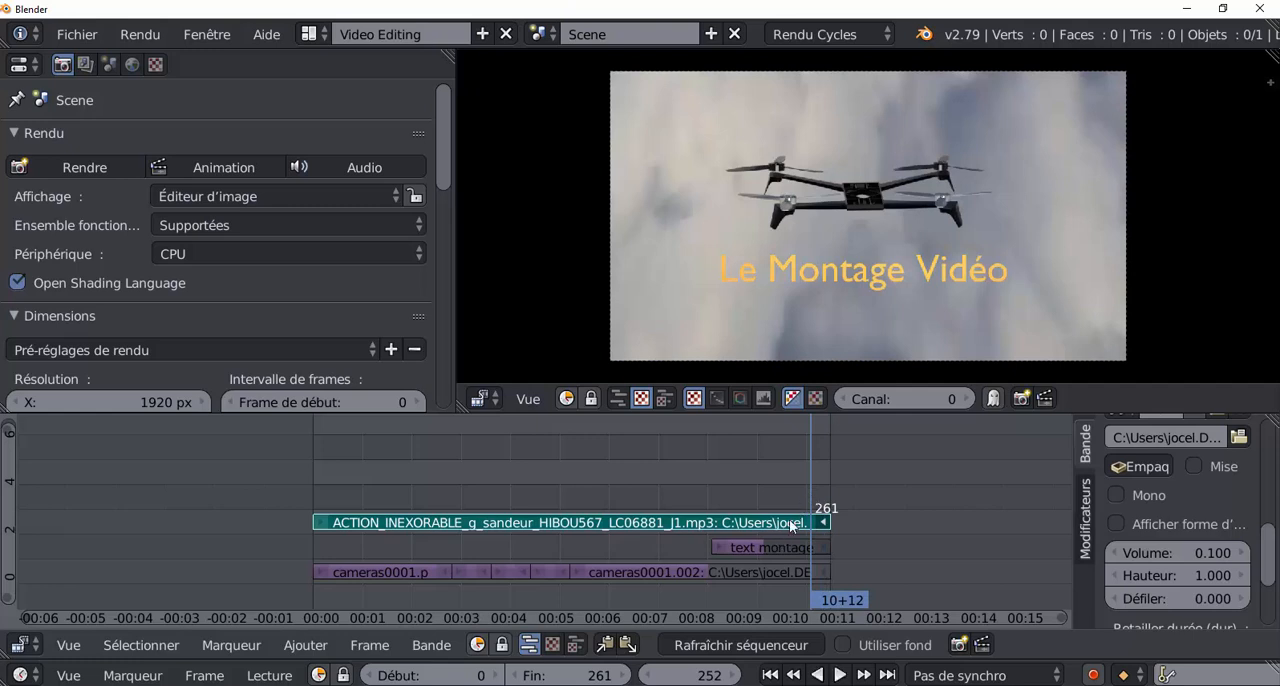
drag(1072, 517, 932, 520)
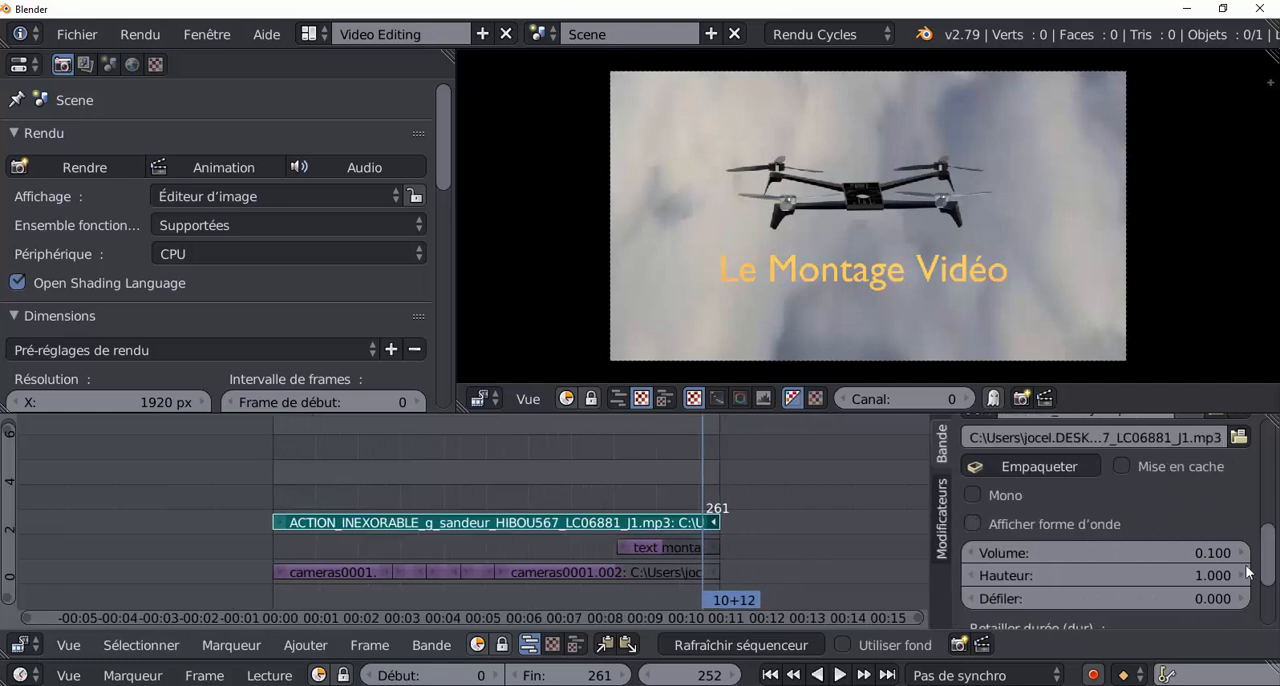
mouse_move(1268, 572)
mouse_down()
mouse_move(1277, 480)
mouse_move(1276, 567)
mouse_up()
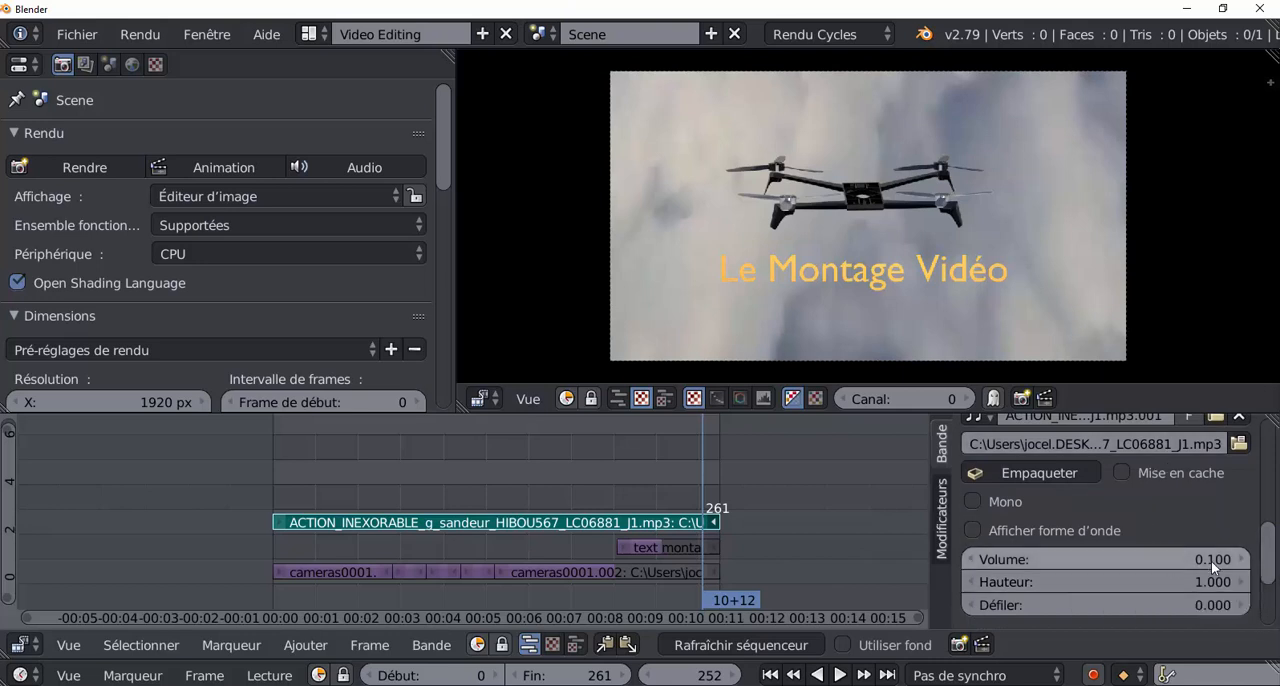
right_click(1071, 560)
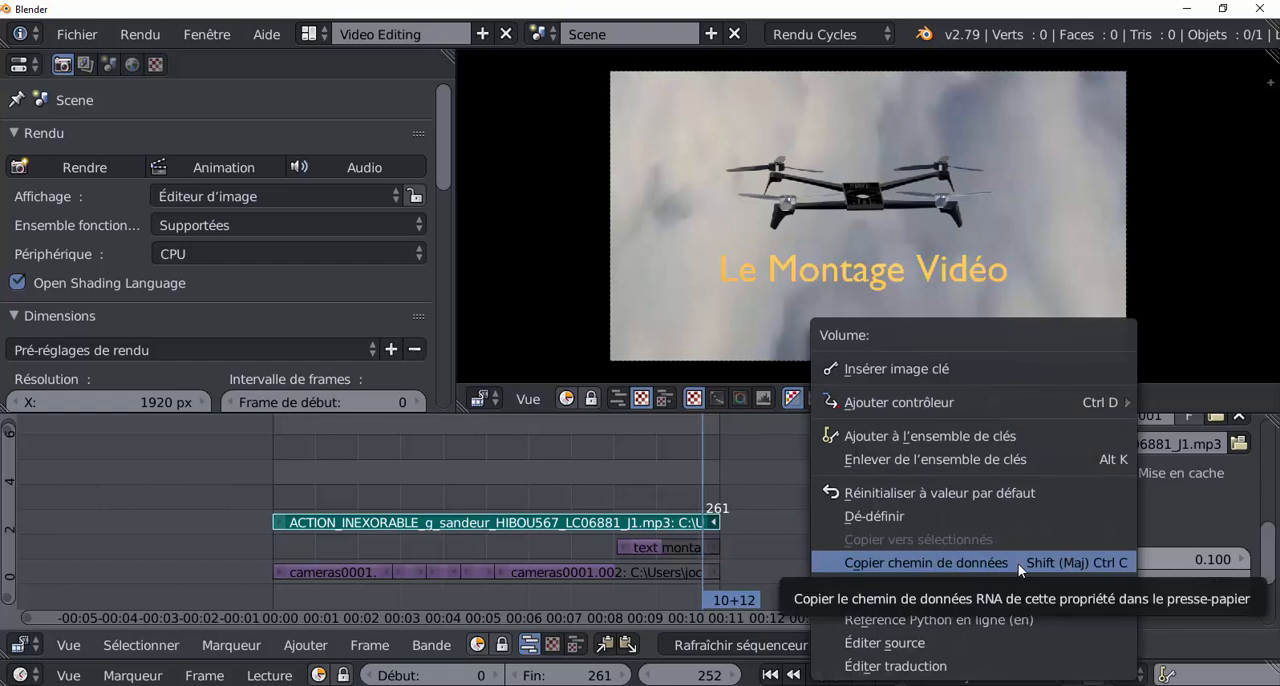
click(937, 368)
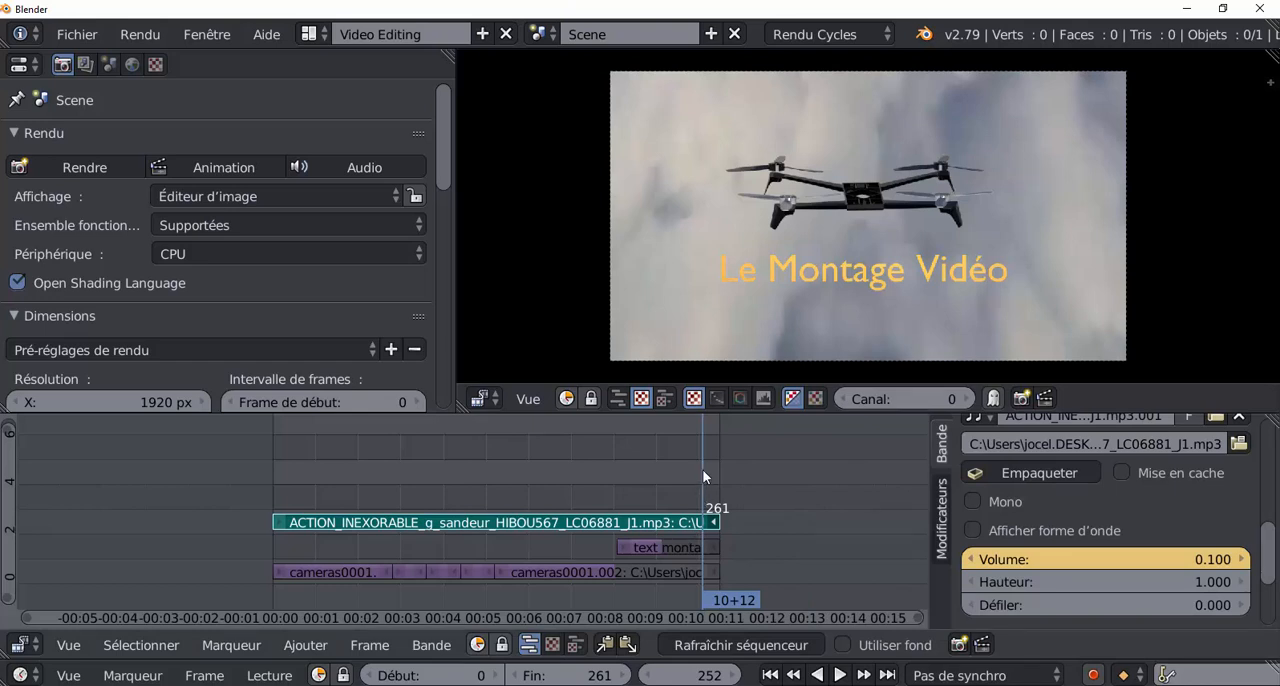
Advance playback to frame 262 and insert a volume keyframe of 0.000 on the music strip.
key(alt+a)
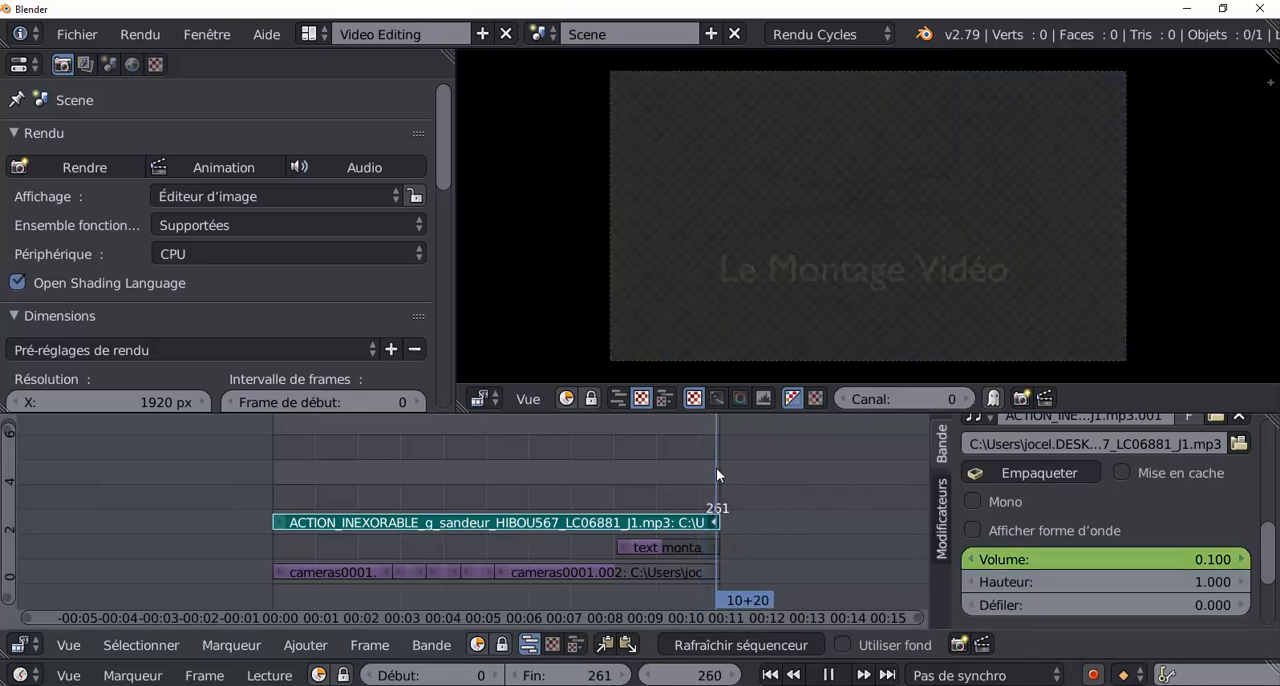
key(alt+a)
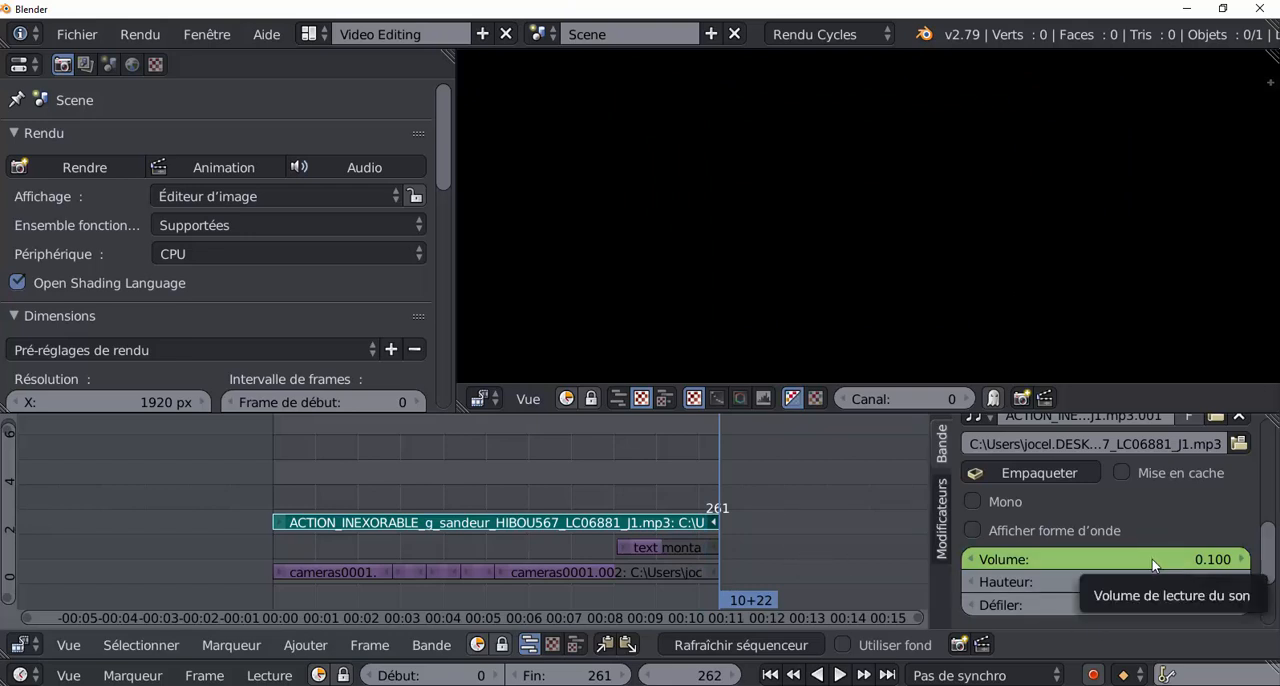
drag(1187, 566, 1175, 566)
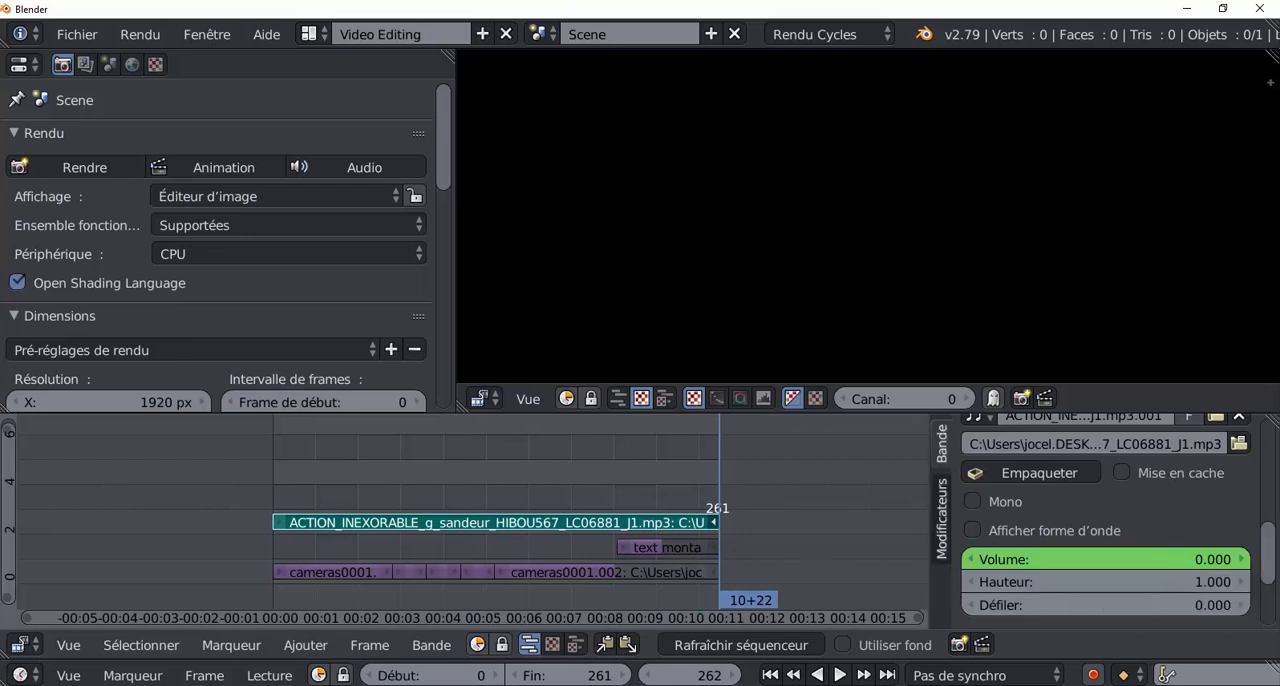
right_click(1139, 559)
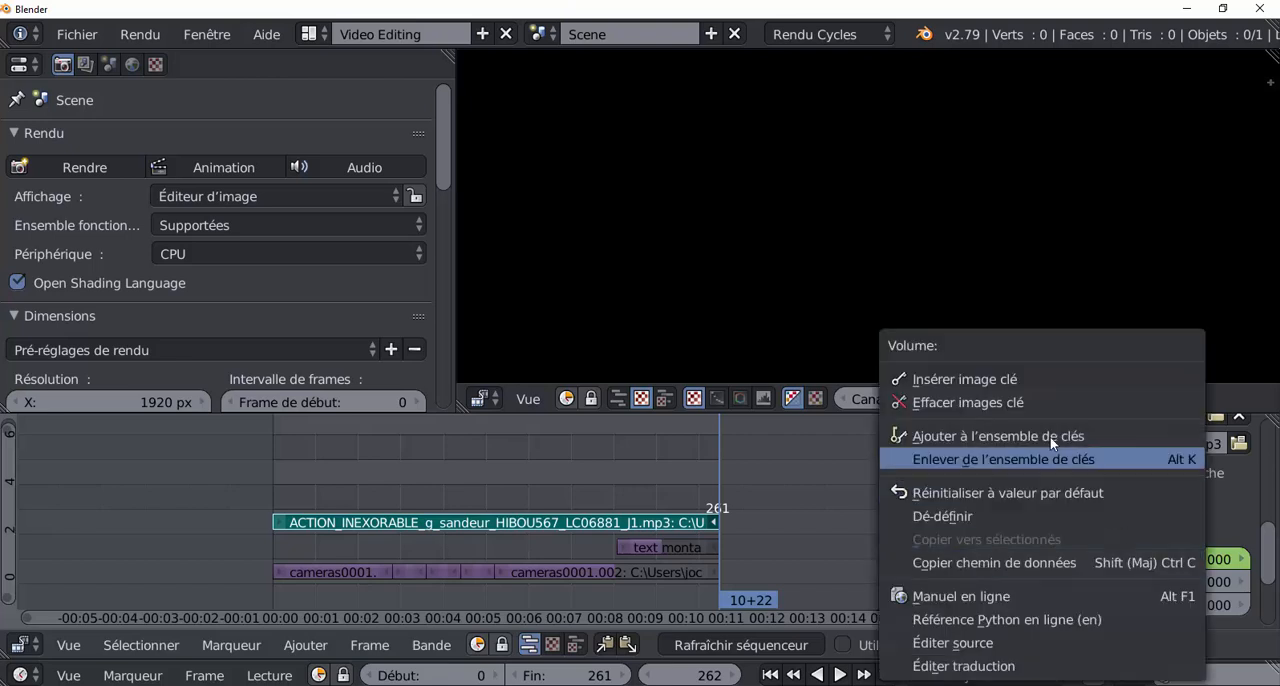
click(1028, 383)
Play the edit from its start and scrub through its ending to check the picture and music fade-outs.
key(alt+shift+a)
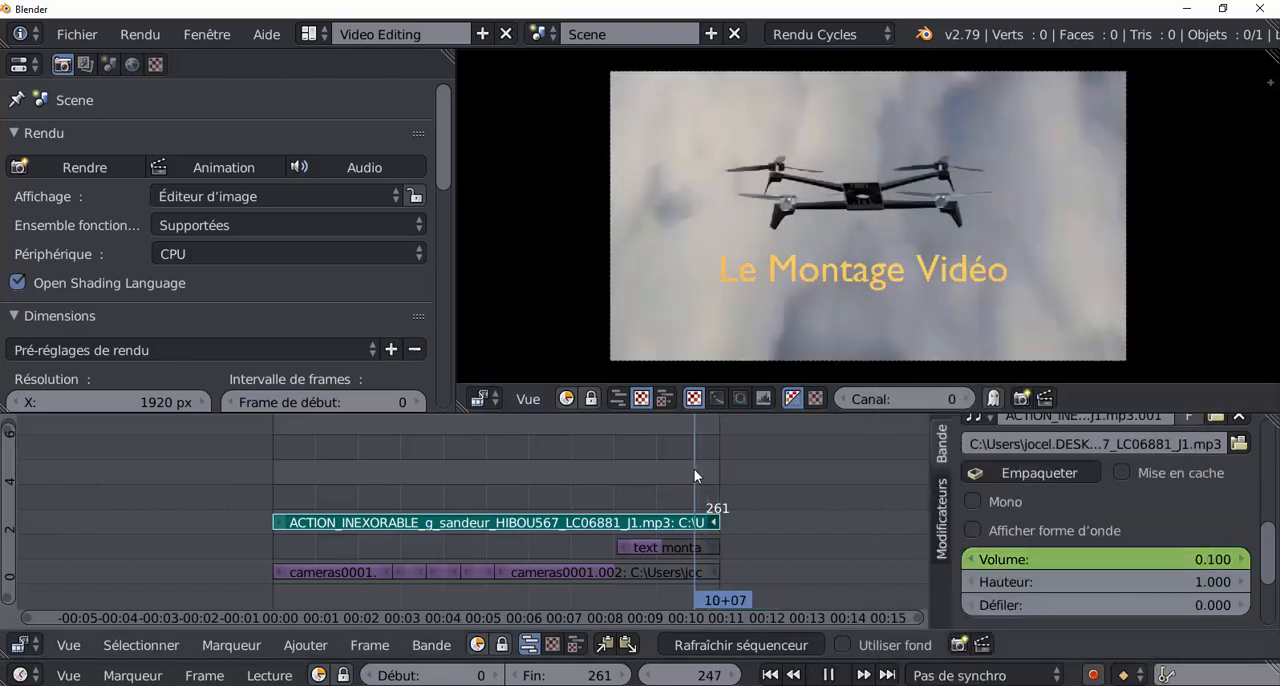
key(alt+a)
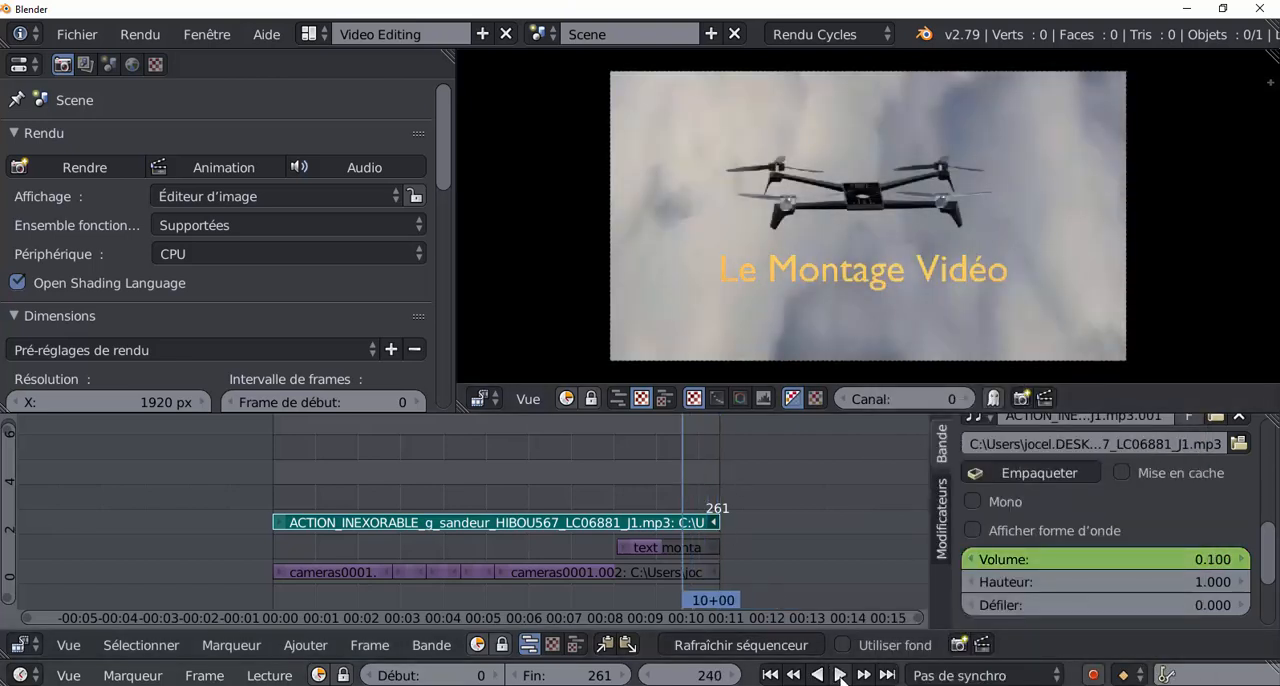
click(839, 676)
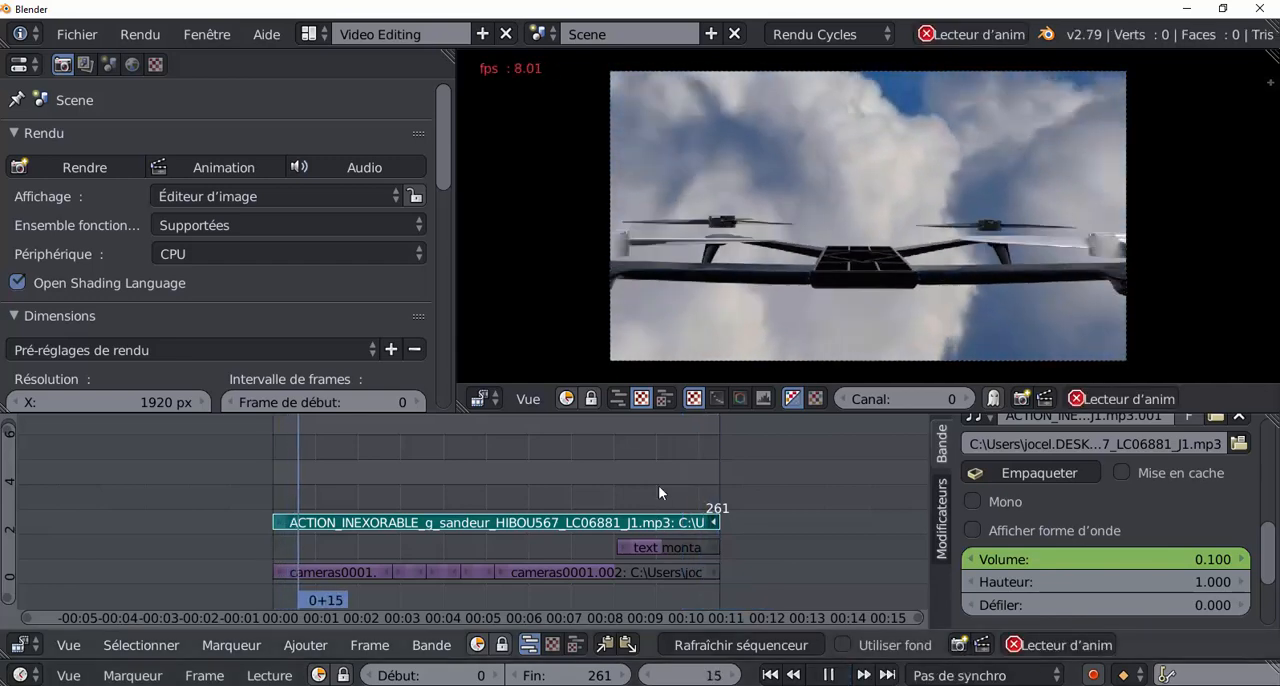
click(658, 485)
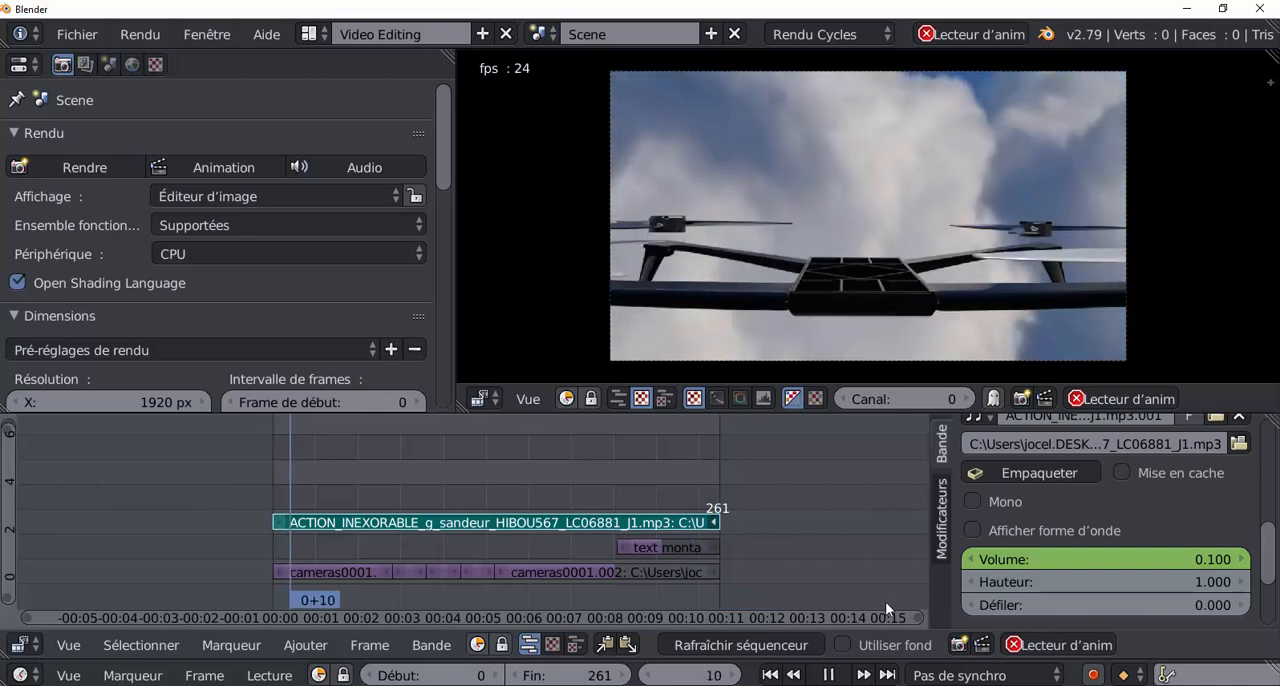
click(829, 676)
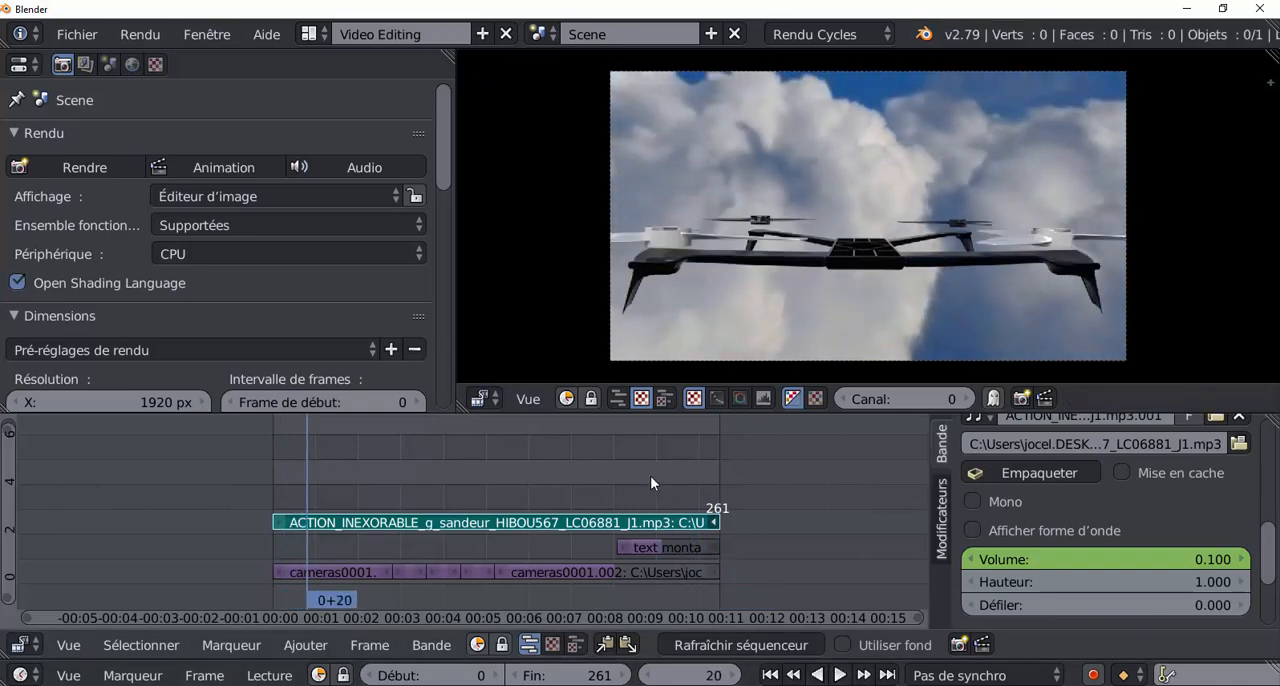
scroll(650, 474, down, 2)
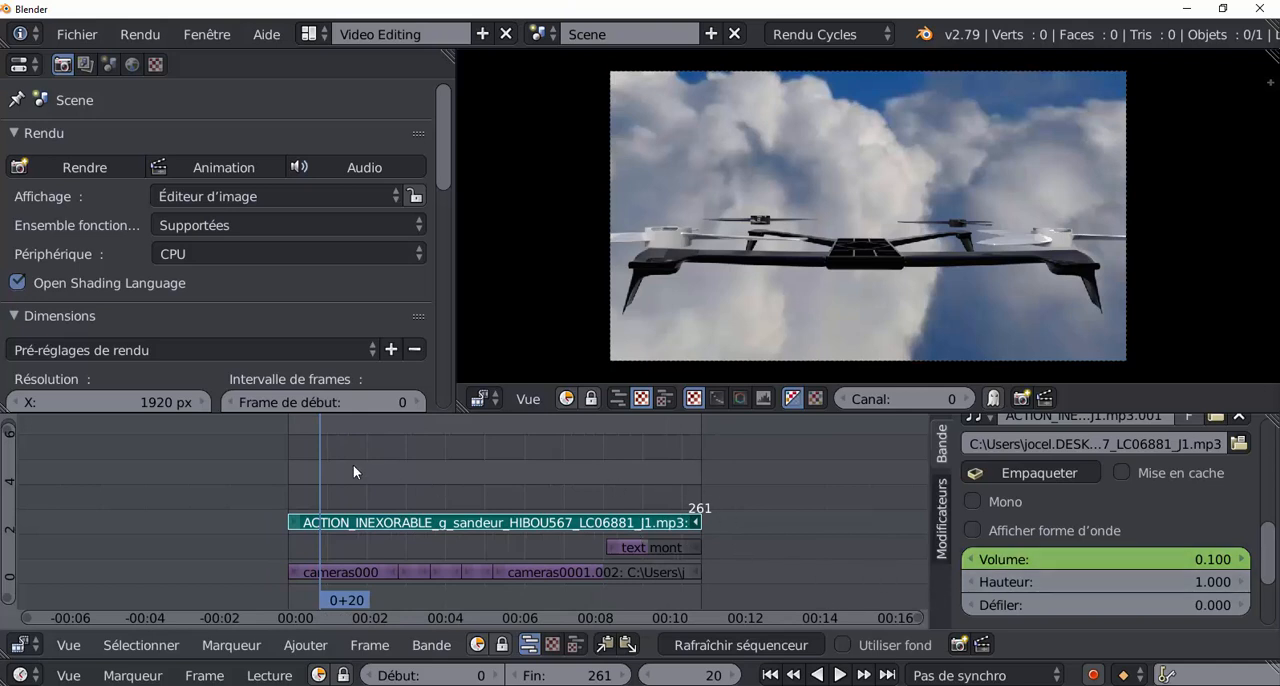
drag(330, 483, 690, 493)
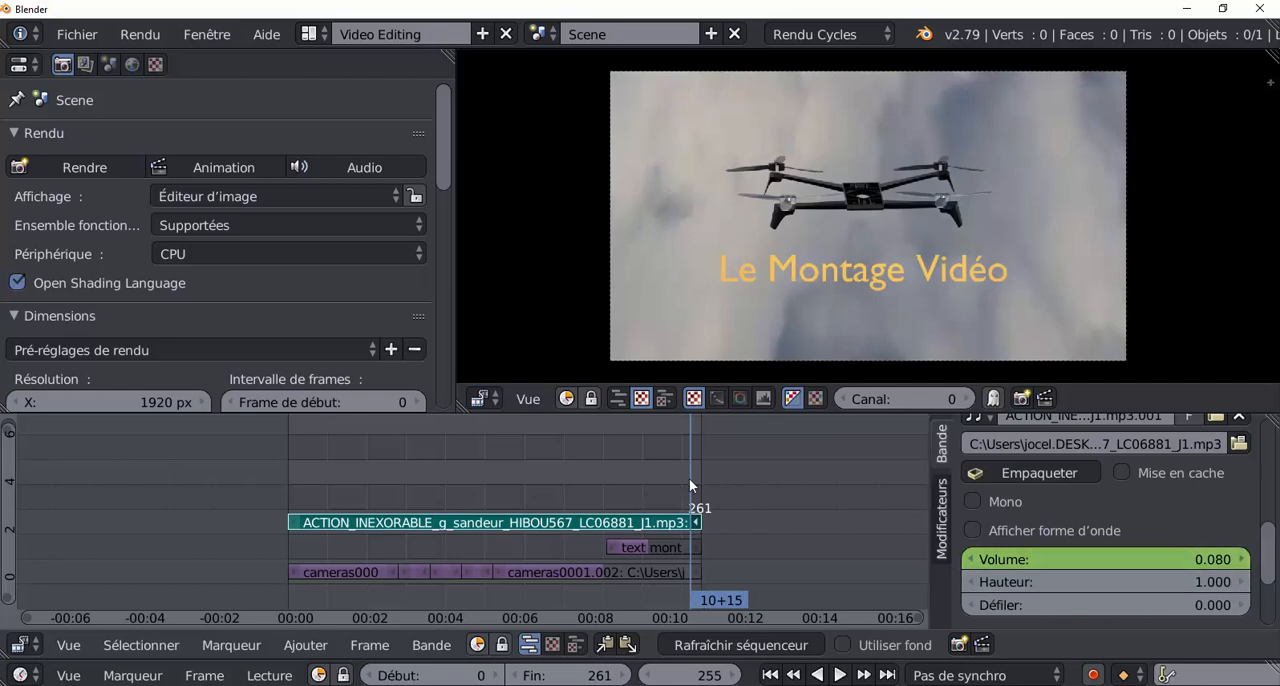
key(alt+a)
drag(694, 479, 612, 483)
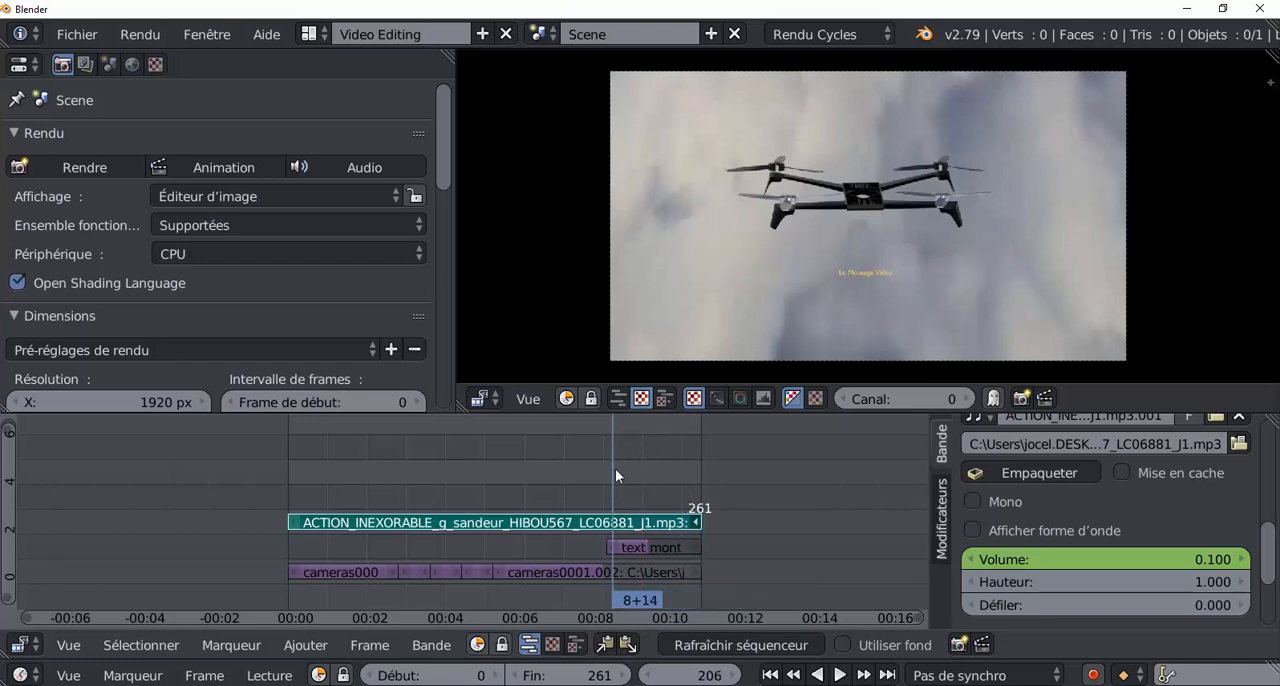
Add all images from the "Rendu d'animation vol bibop png" folder as an image strip starting at frame 263 on channel 1.
drag(616, 468, 703, 482)
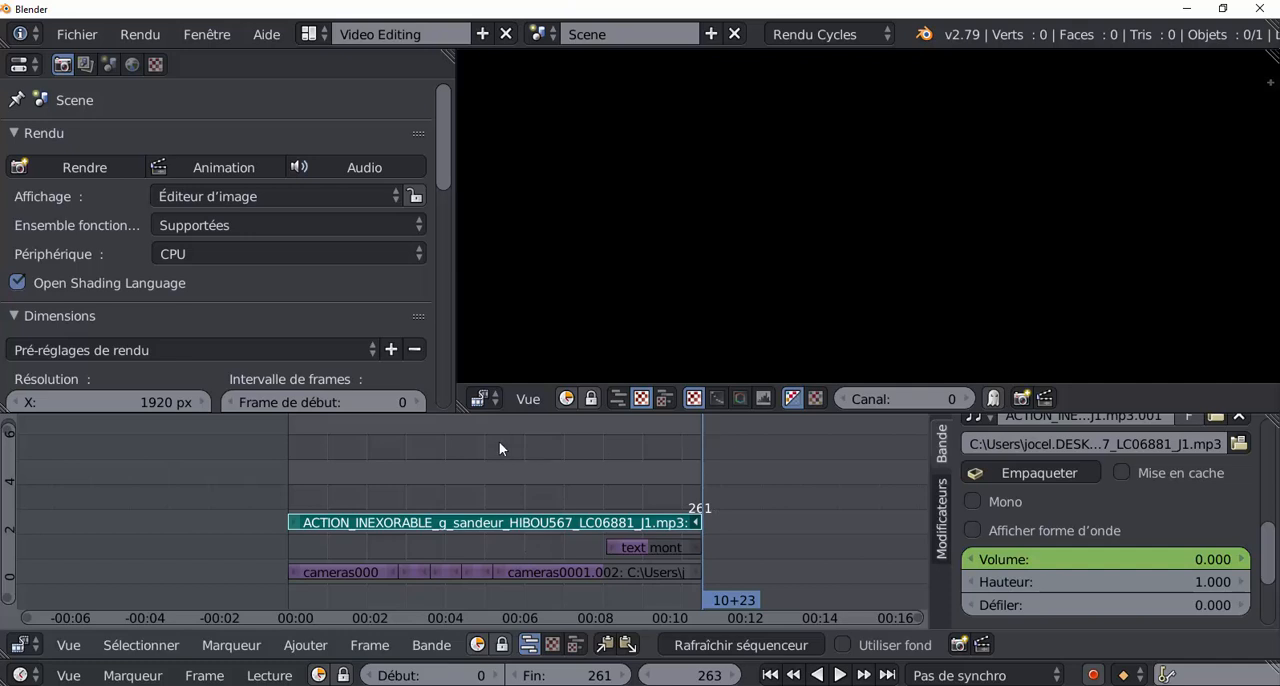
click(301, 650)
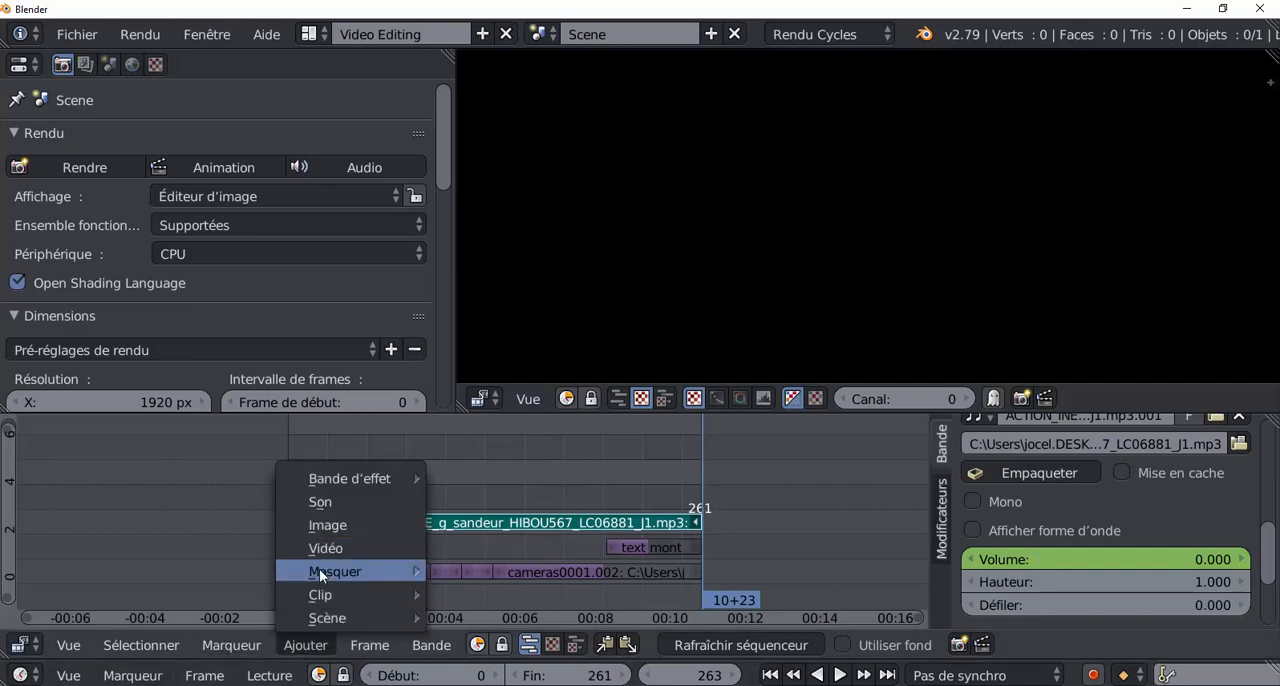
click(328, 527)
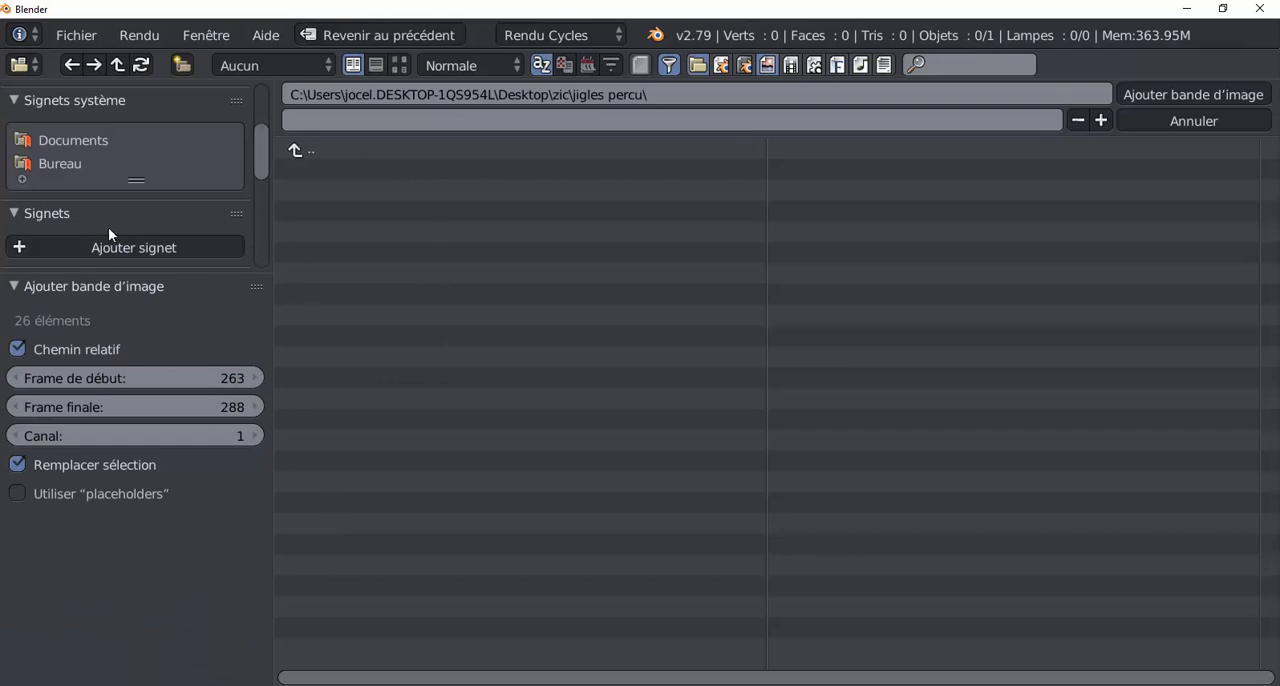
click(71, 163)
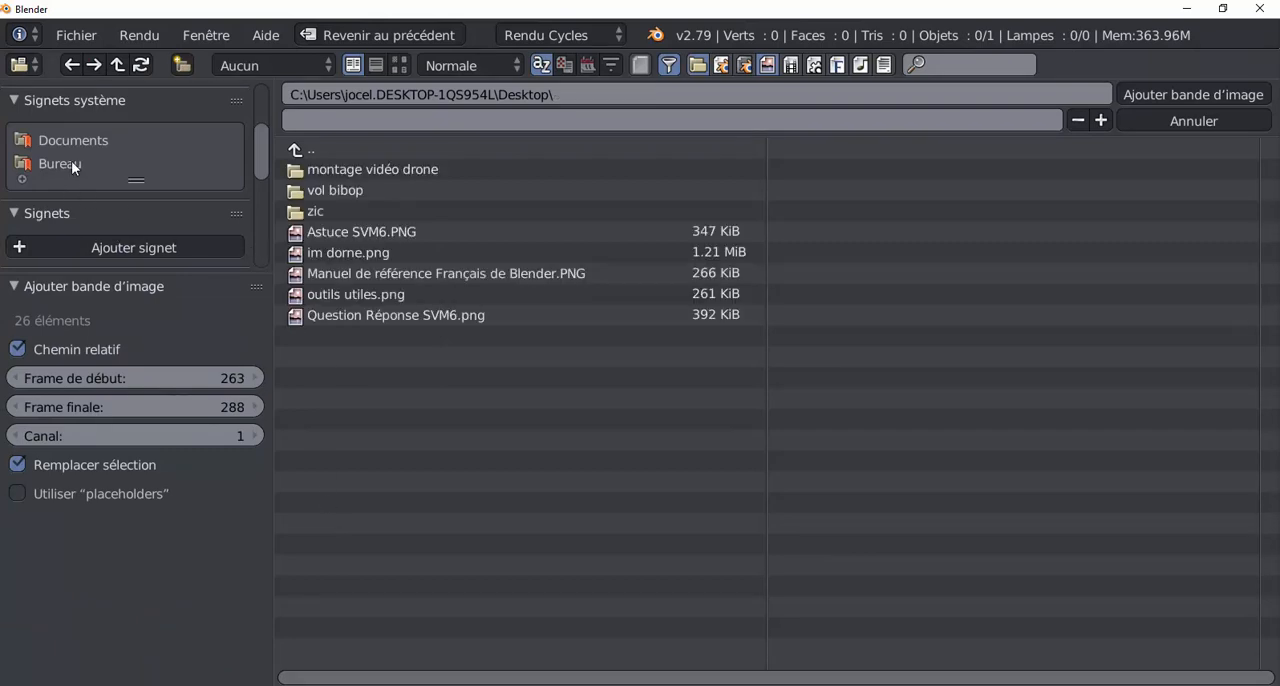
click(360, 169)
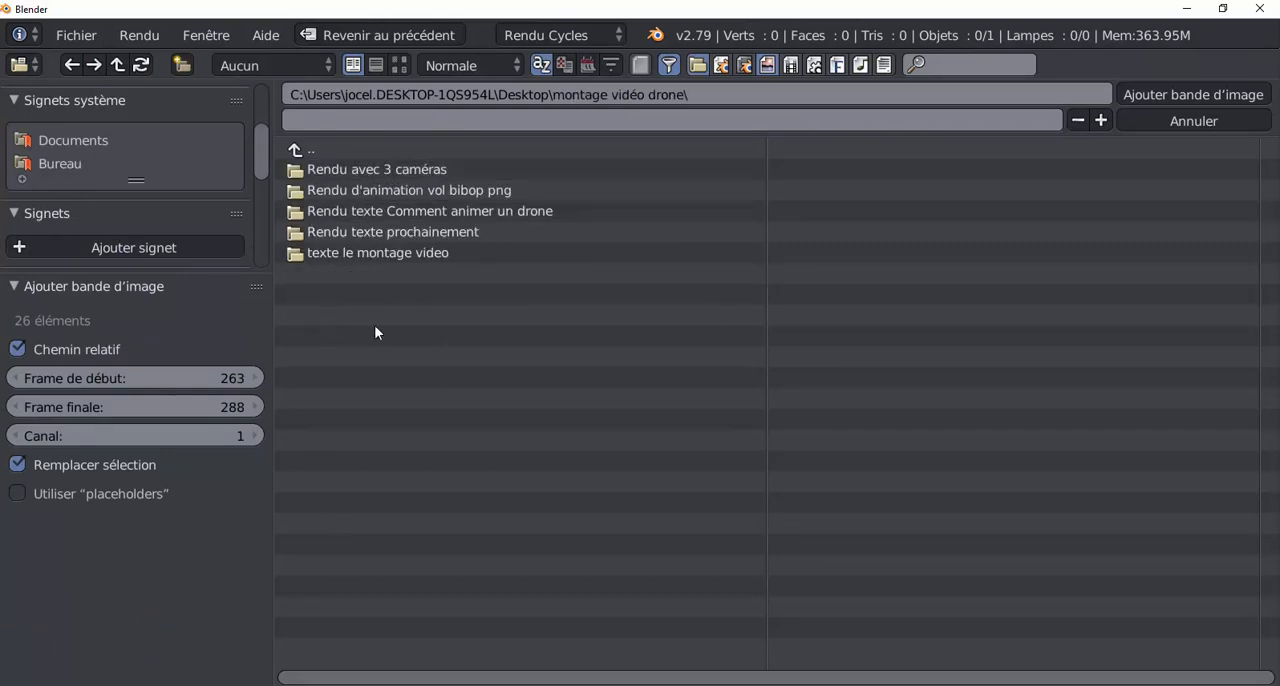
click(397, 214)
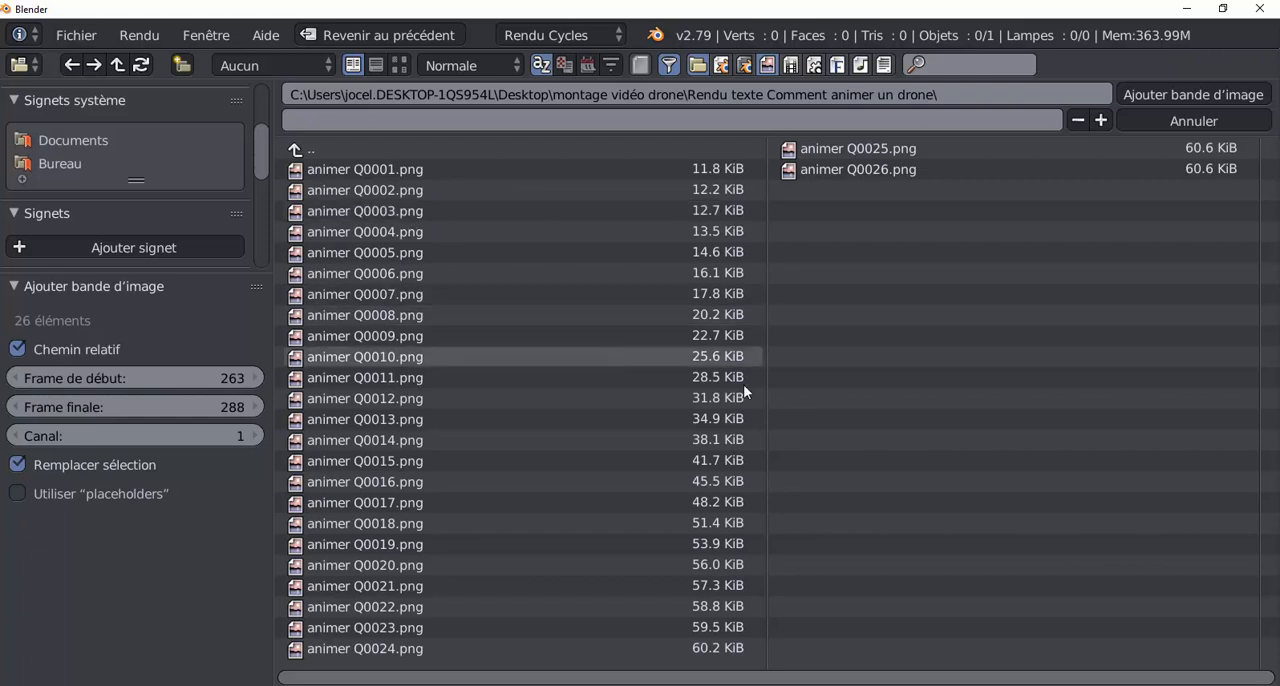
click(296, 150)
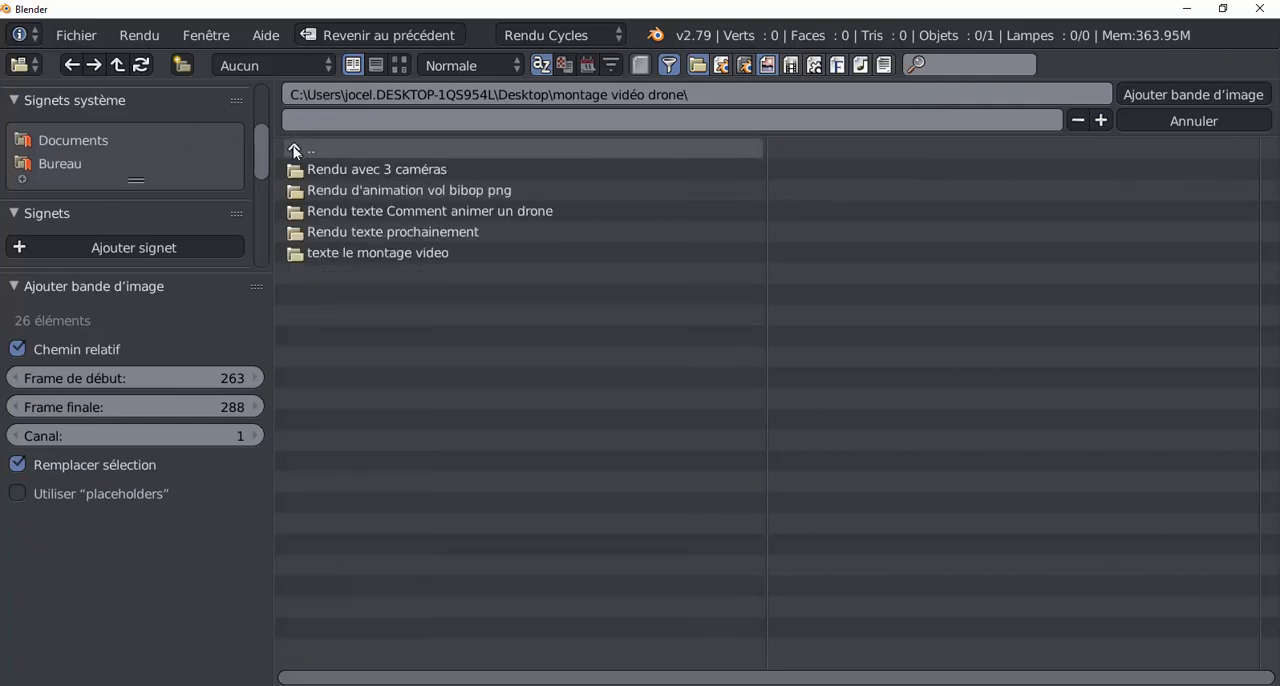
click(360, 190)
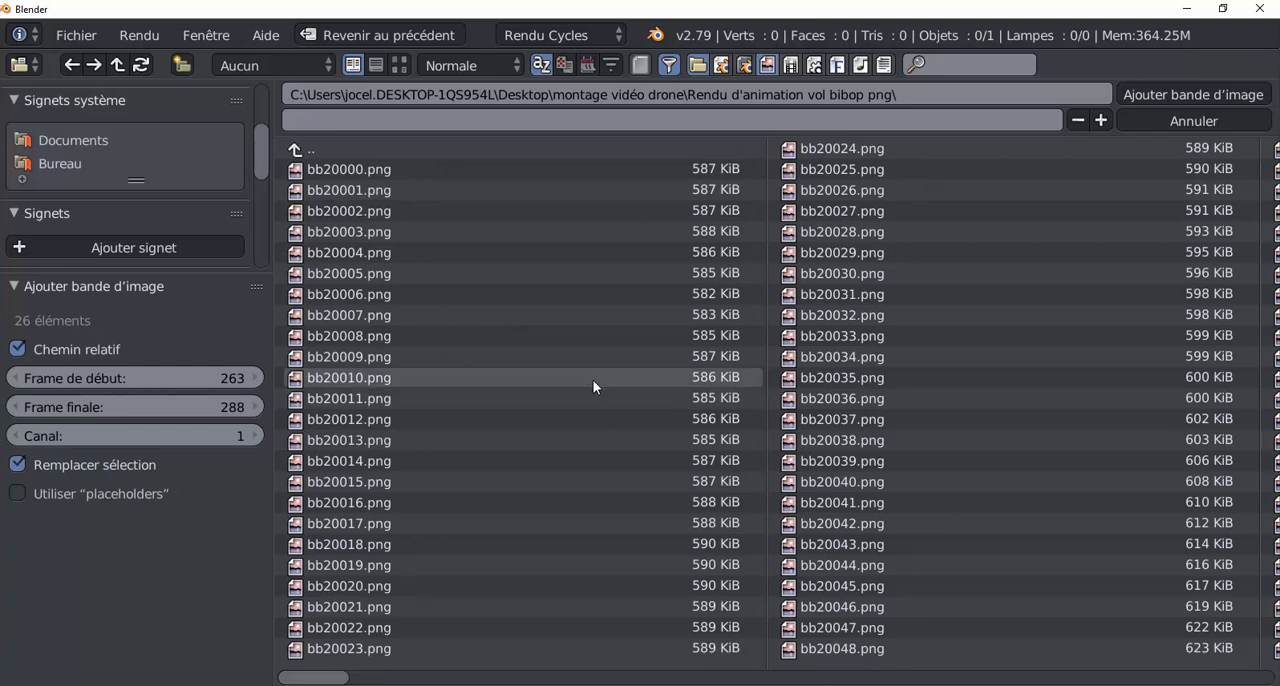
key(a)
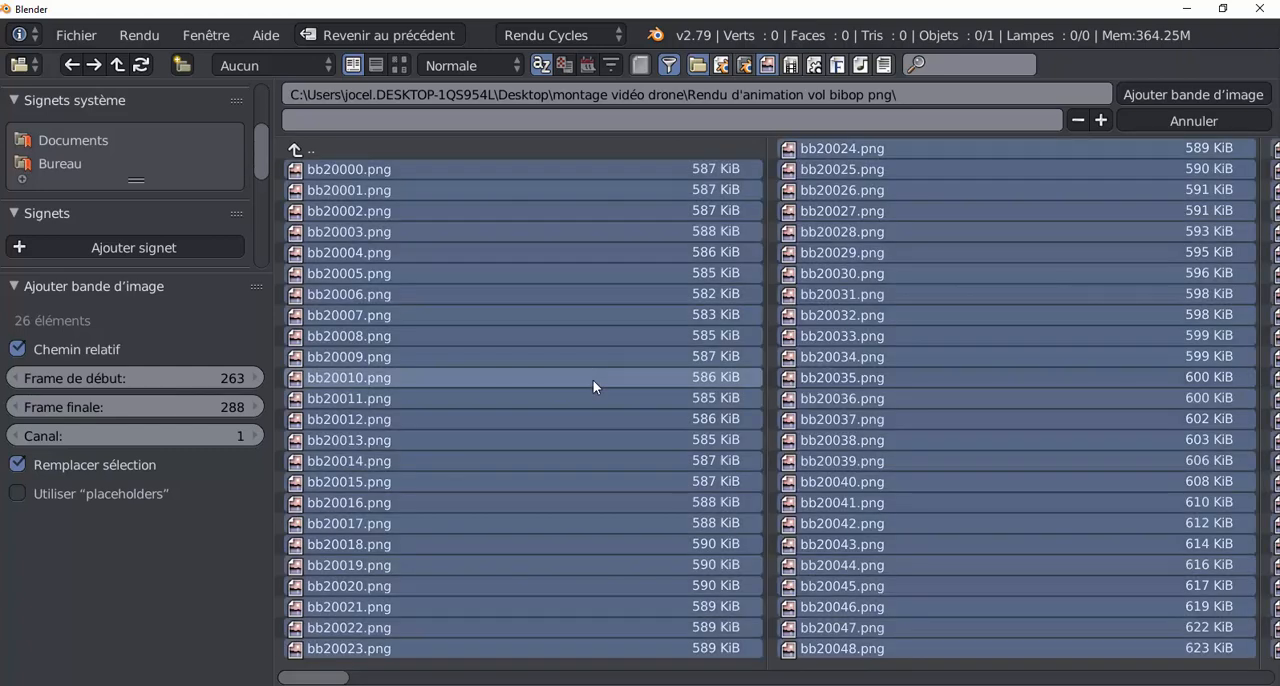
click(1215, 93)
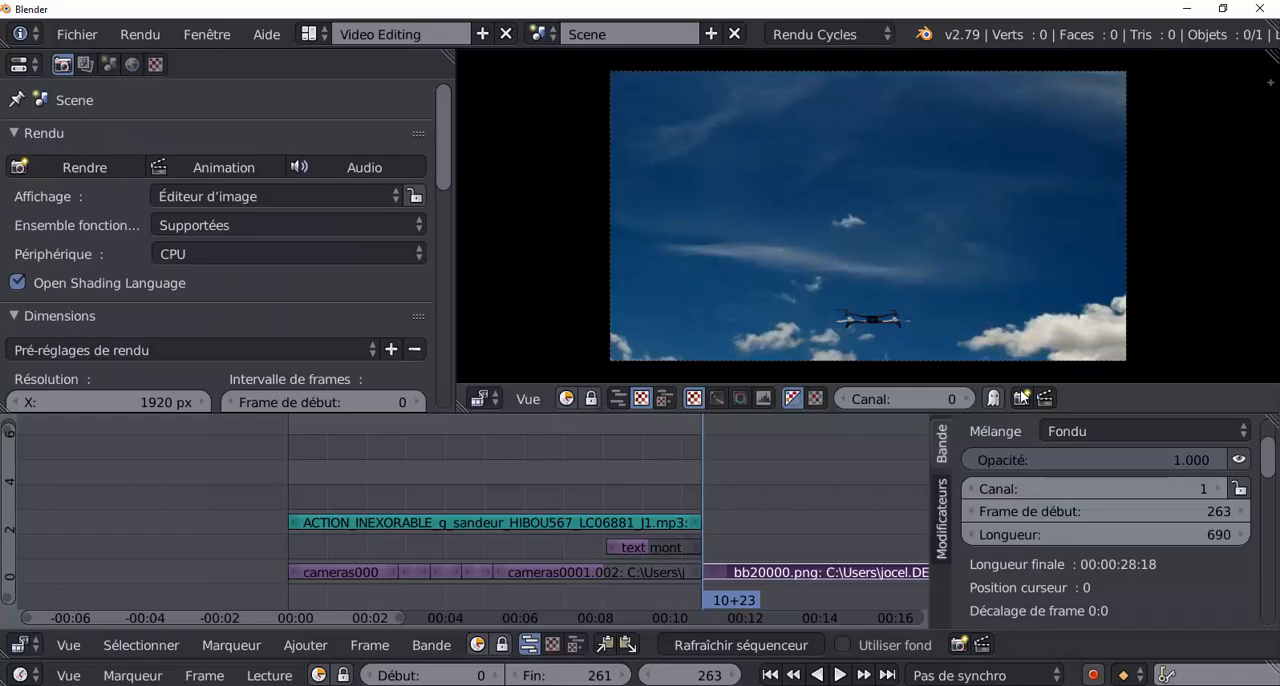
Extend the scene's end frame to 956 to include the new image strip.
scroll(775, 518, down, 2)
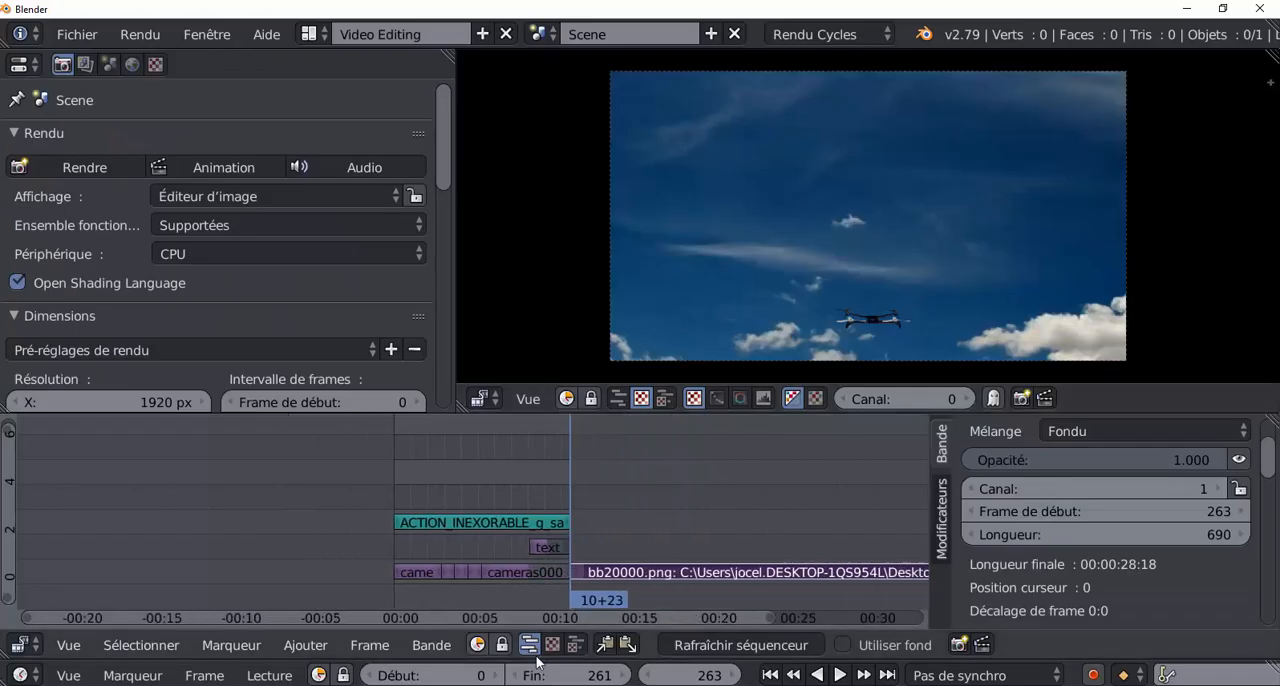
scroll(776, 467, down, 3)
scroll(776, 467, down, 1)
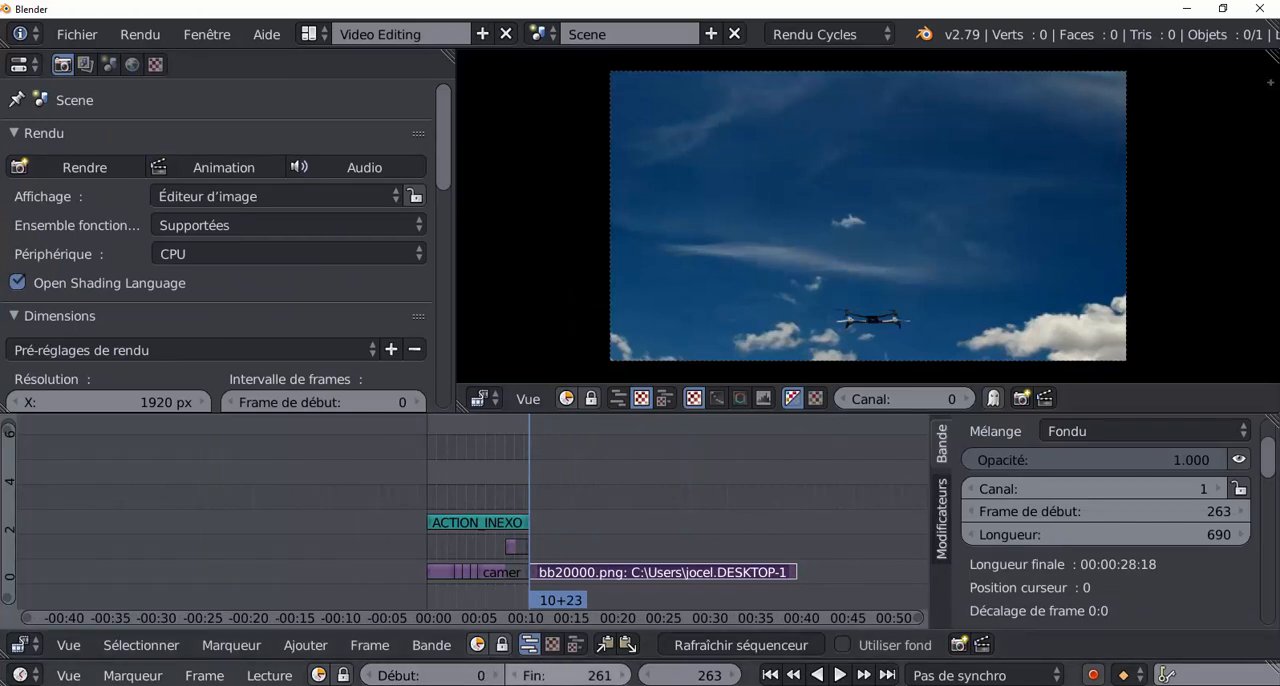
drag(568, 675, 1219, 675)
Play from frame 208 across the junction with the new image strip and review the edit back to frame 0.
scroll(264, 518, up, 1)
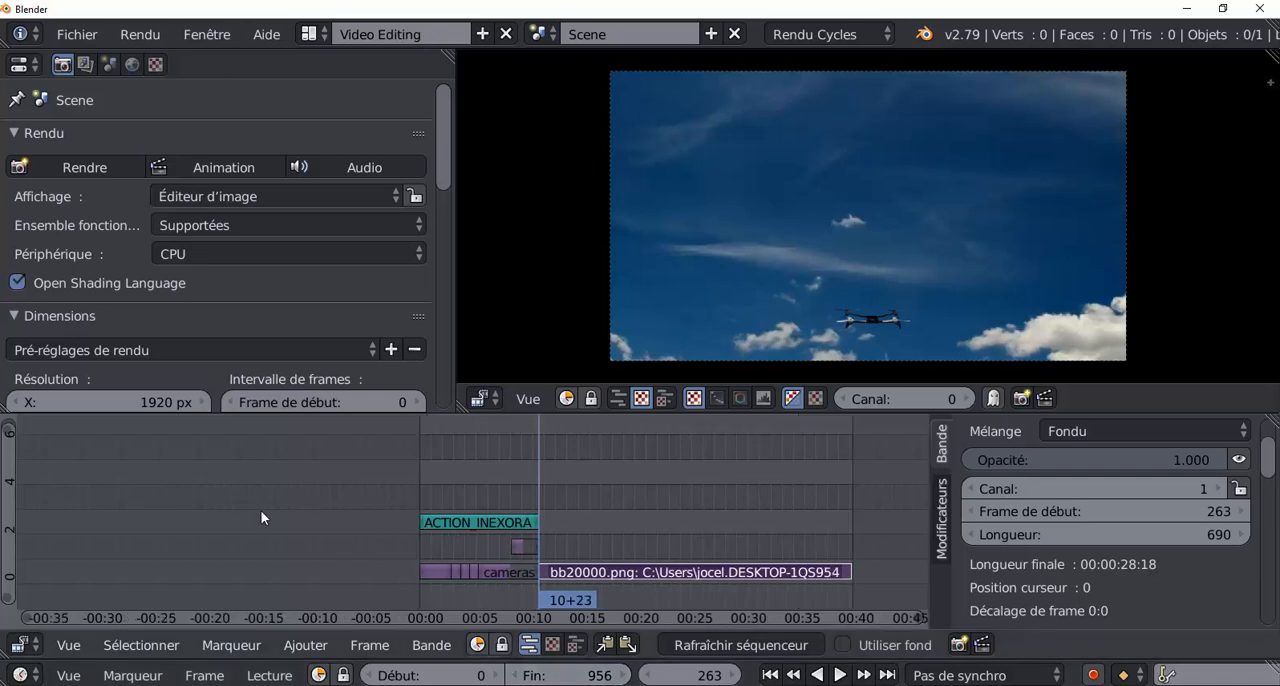
scroll(261, 511, up, 4)
middle_drag(337, 521, 138, 502)
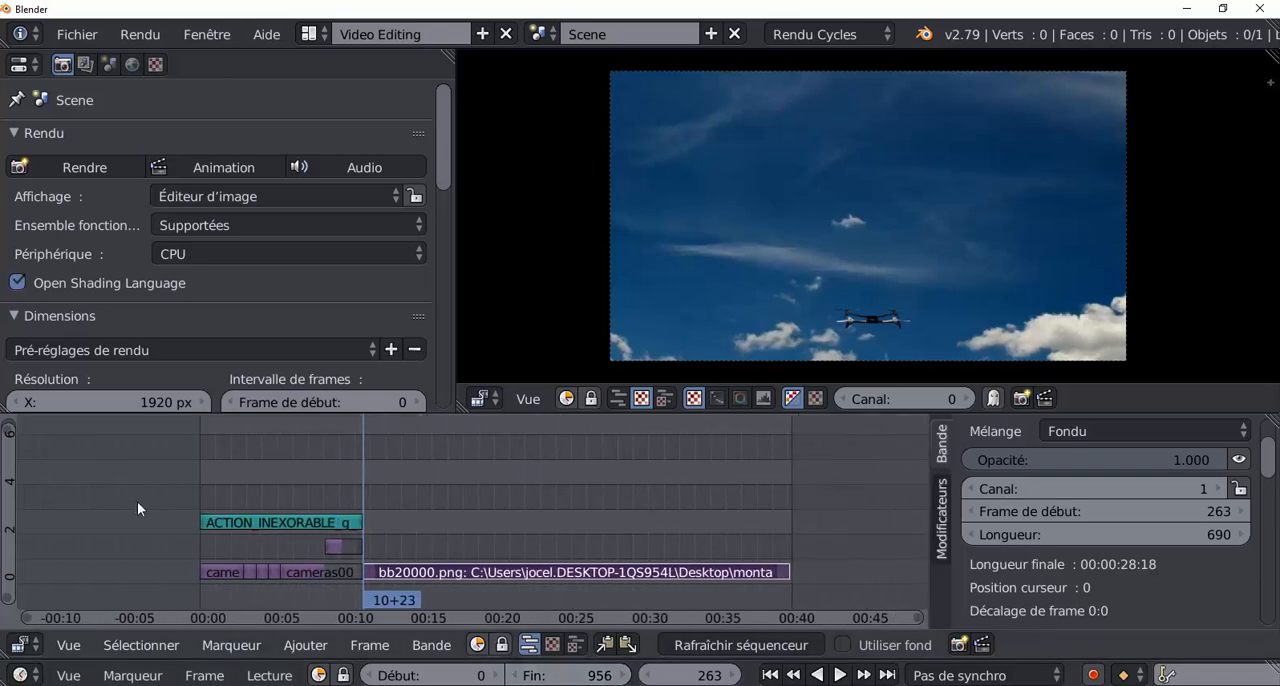
mouse_move(352, 489)
mouse_down()
mouse_move(462, 491)
mouse_move(299, 492)
mouse_move(329, 492)
mouse_up()
click(832, 676)
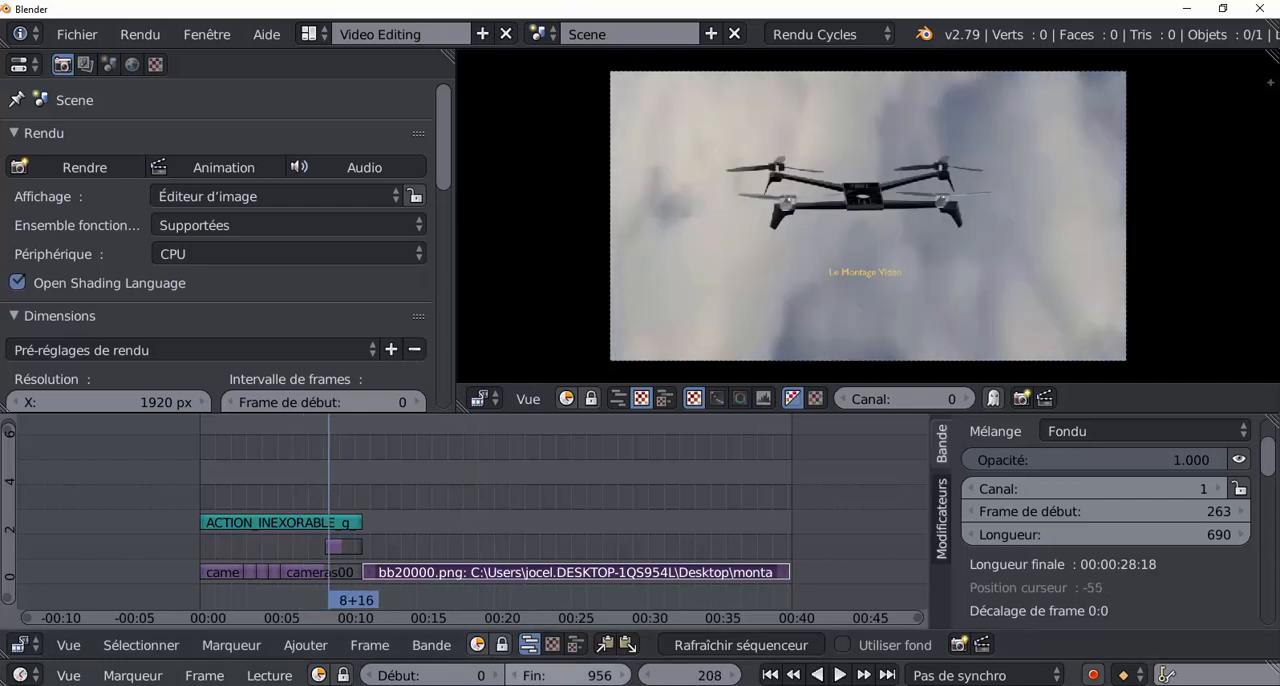
click(840, 676)
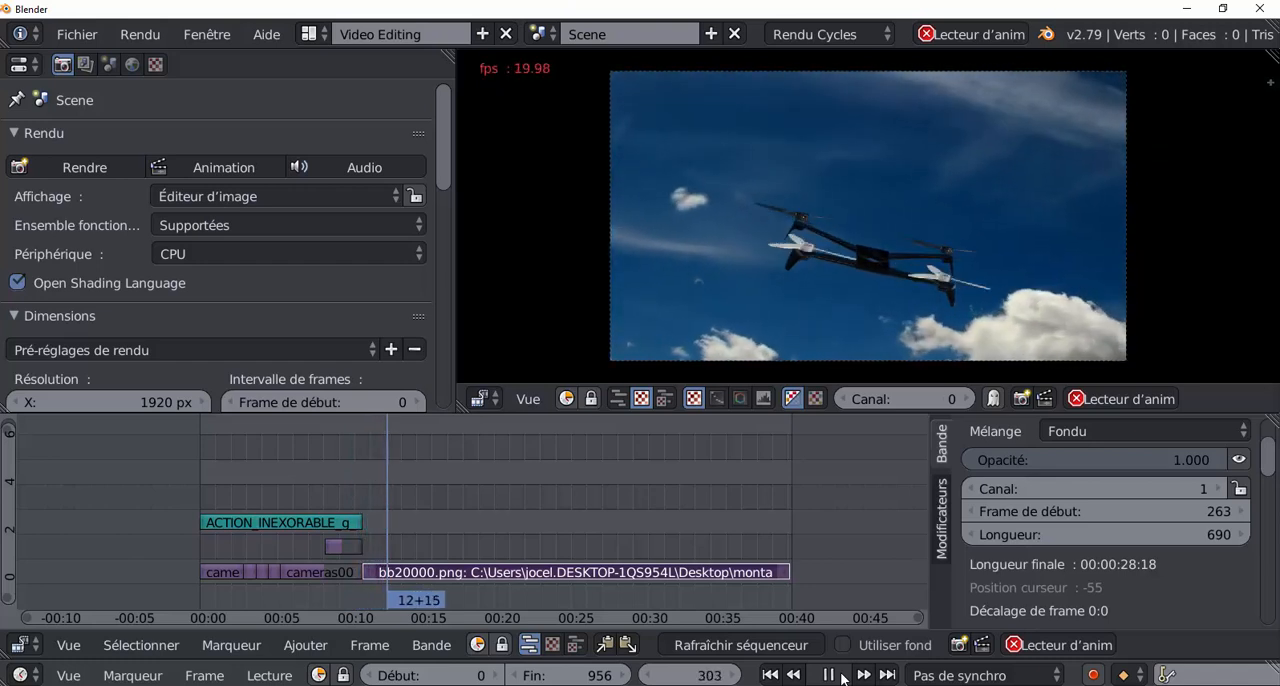
click(840, 676)
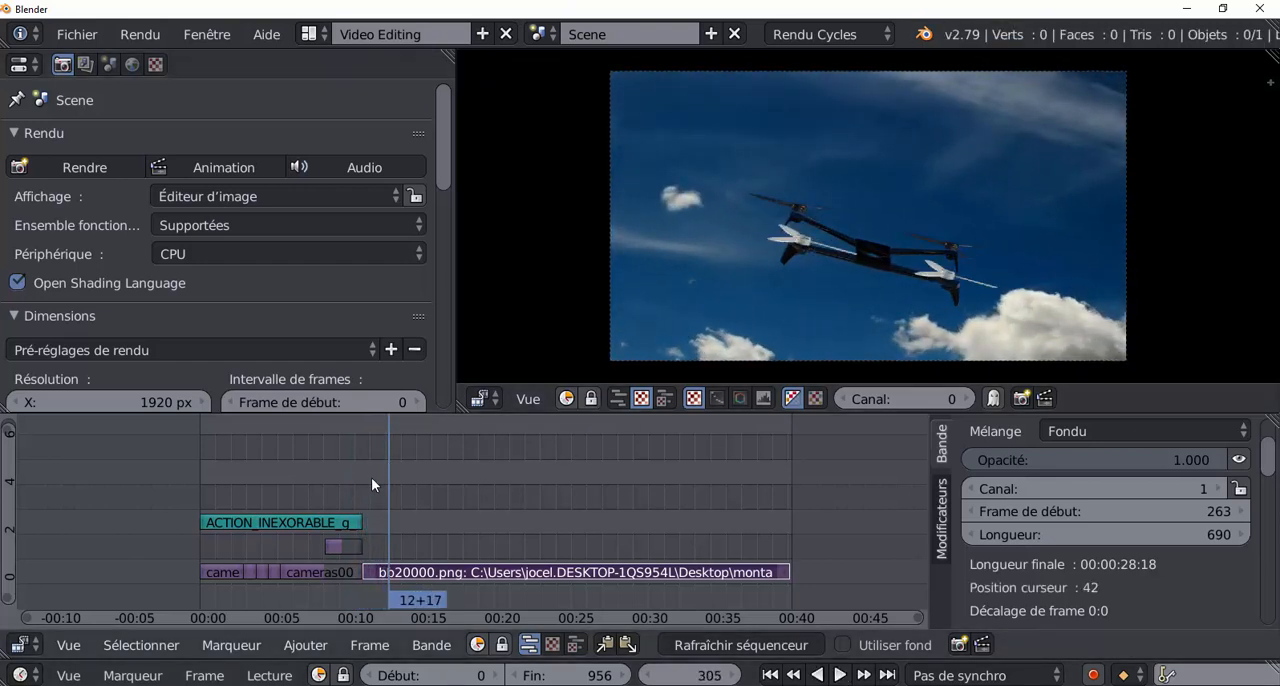
drag(388, 484, 187, 512)
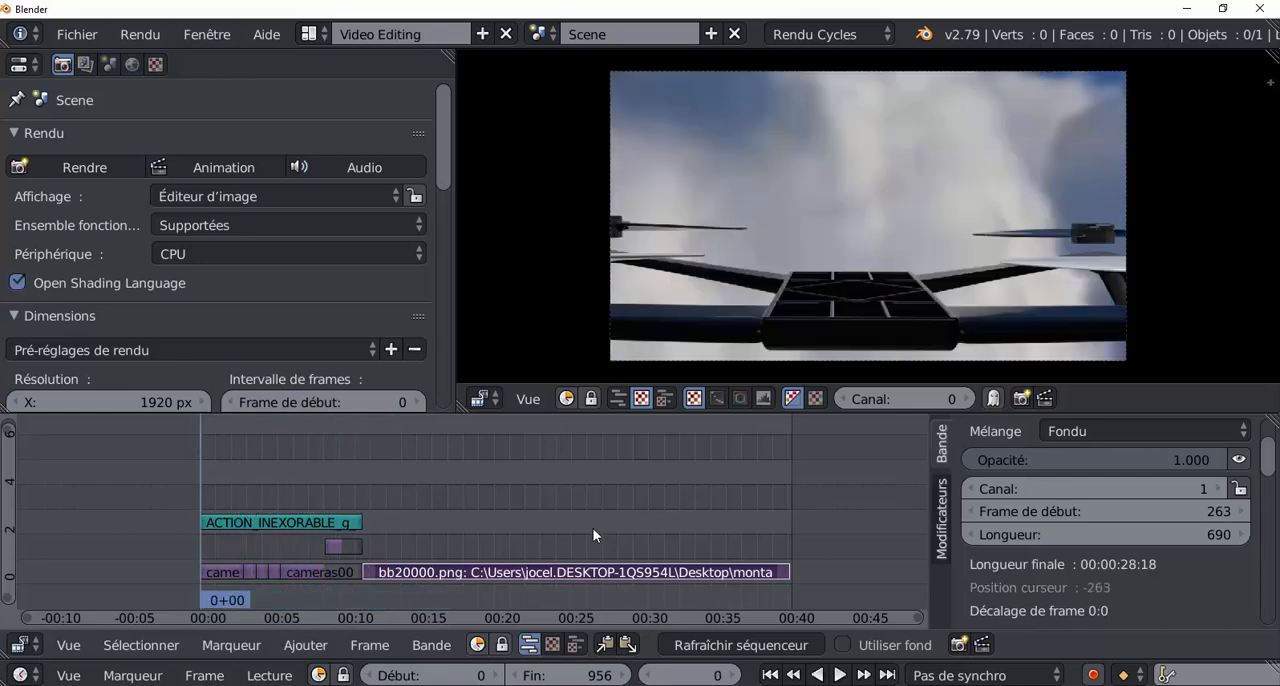
Add Ambiance Aviation.mp3 from the zic folder on the Desktop as a sound strip starting at frame 264 on channel 3.
drag(242, 476, 363, 474)
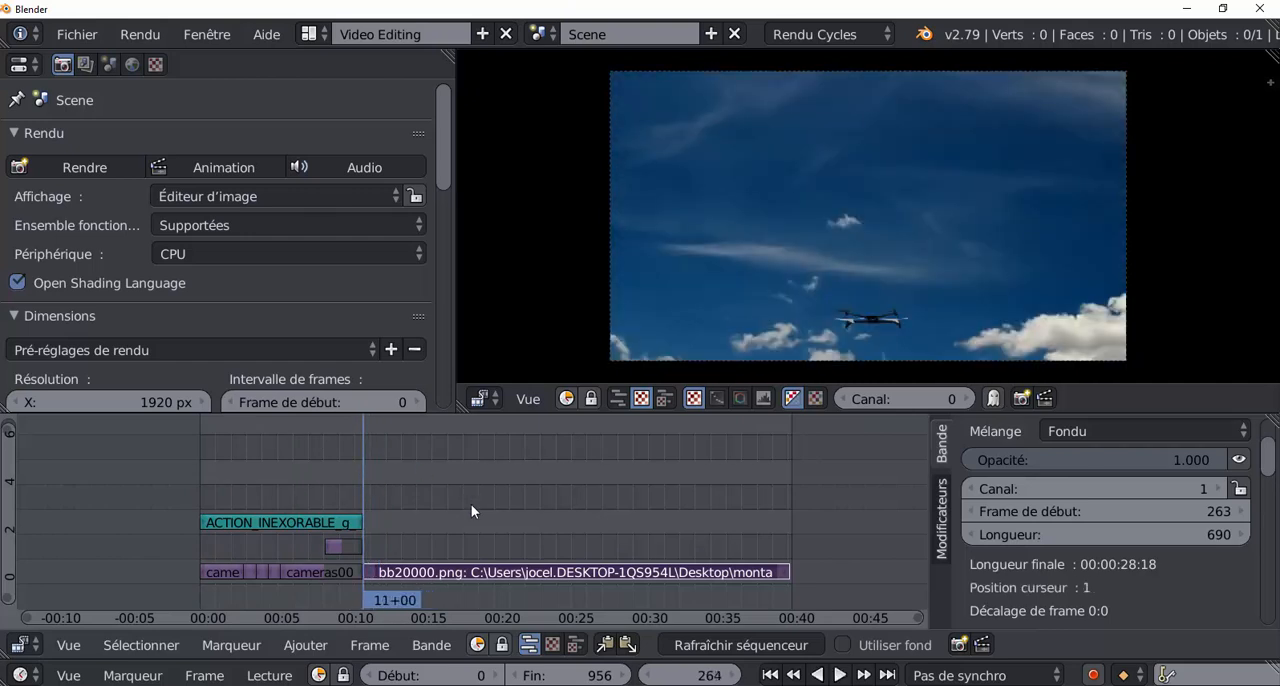
click(296, 645)
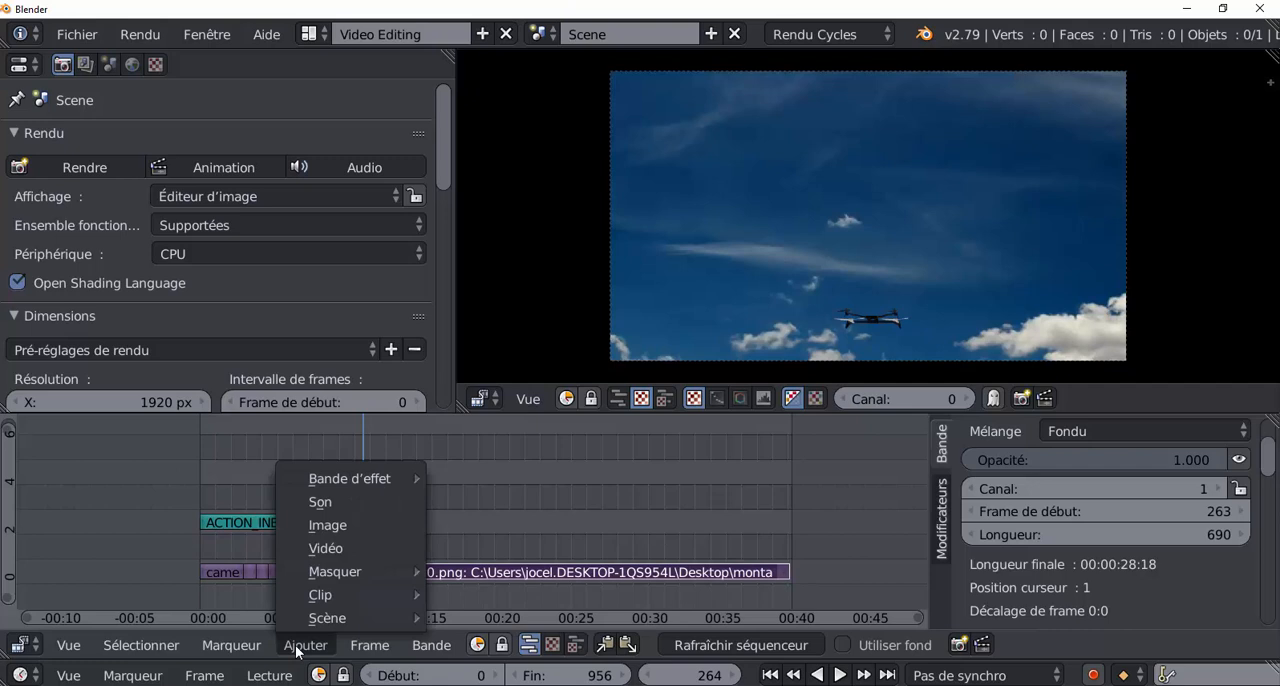
click(341, 507)
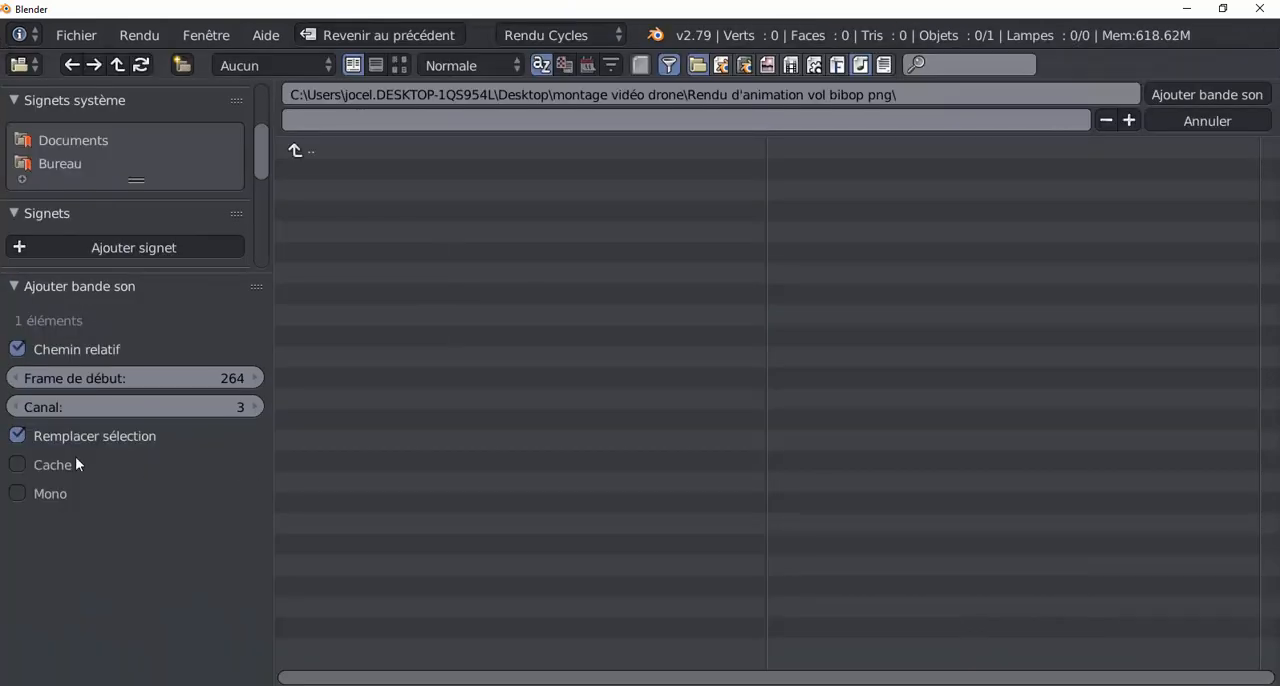
click(294, 150)
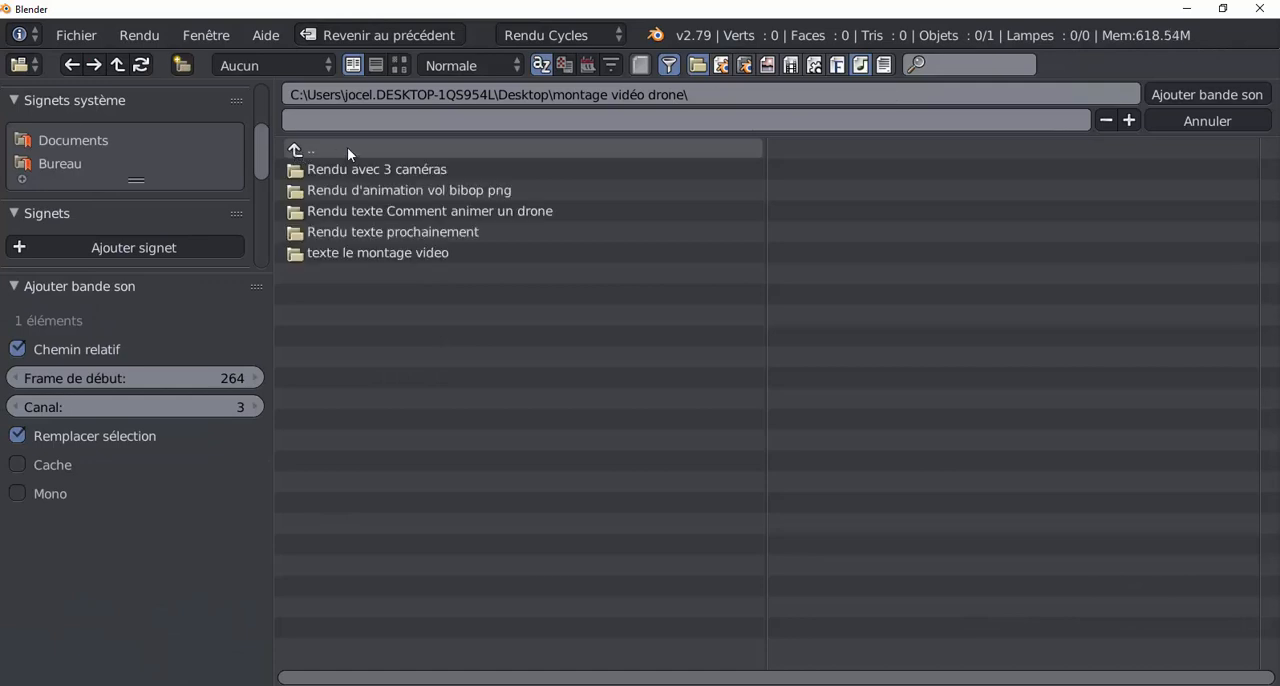
click(58, 164)
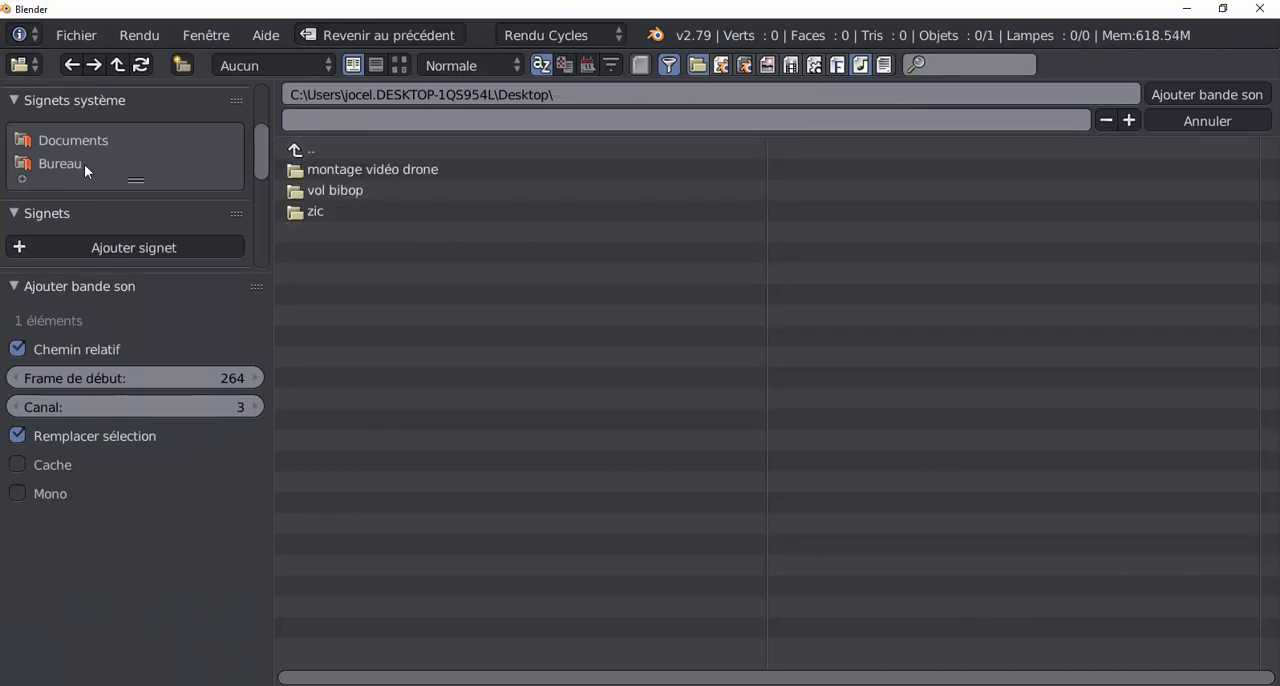
click(315, 214)
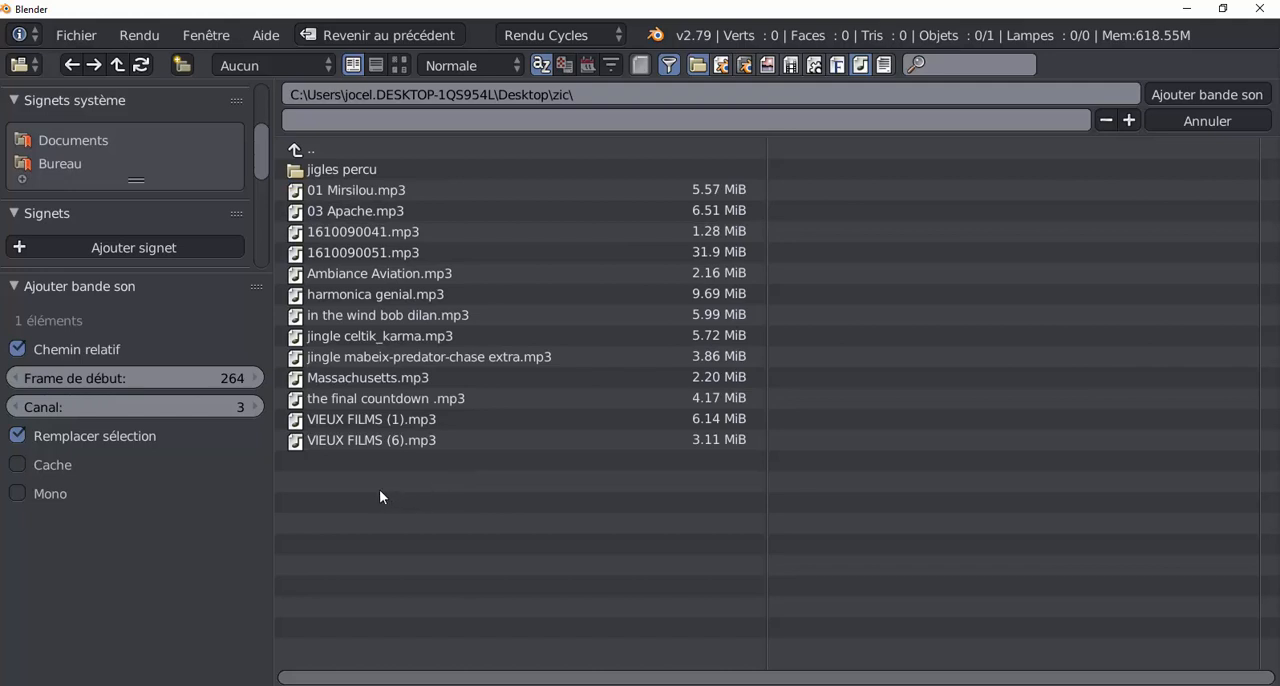
click(365, 273)
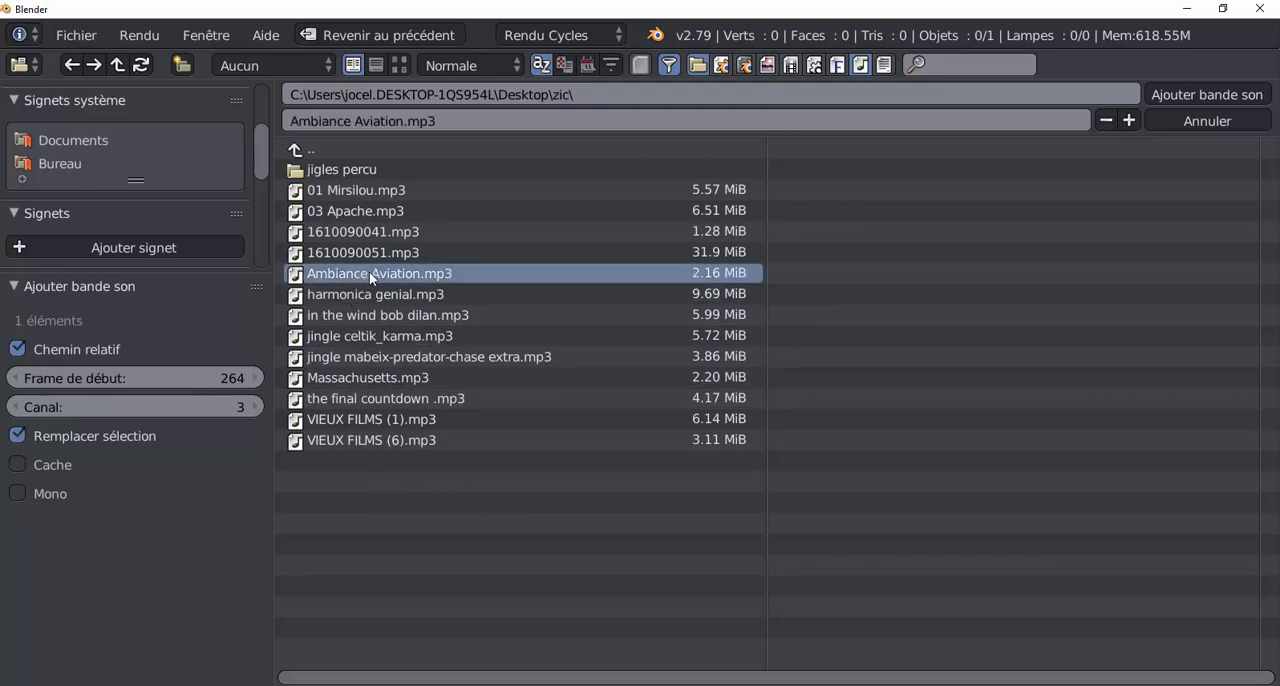
click(1188, 93)
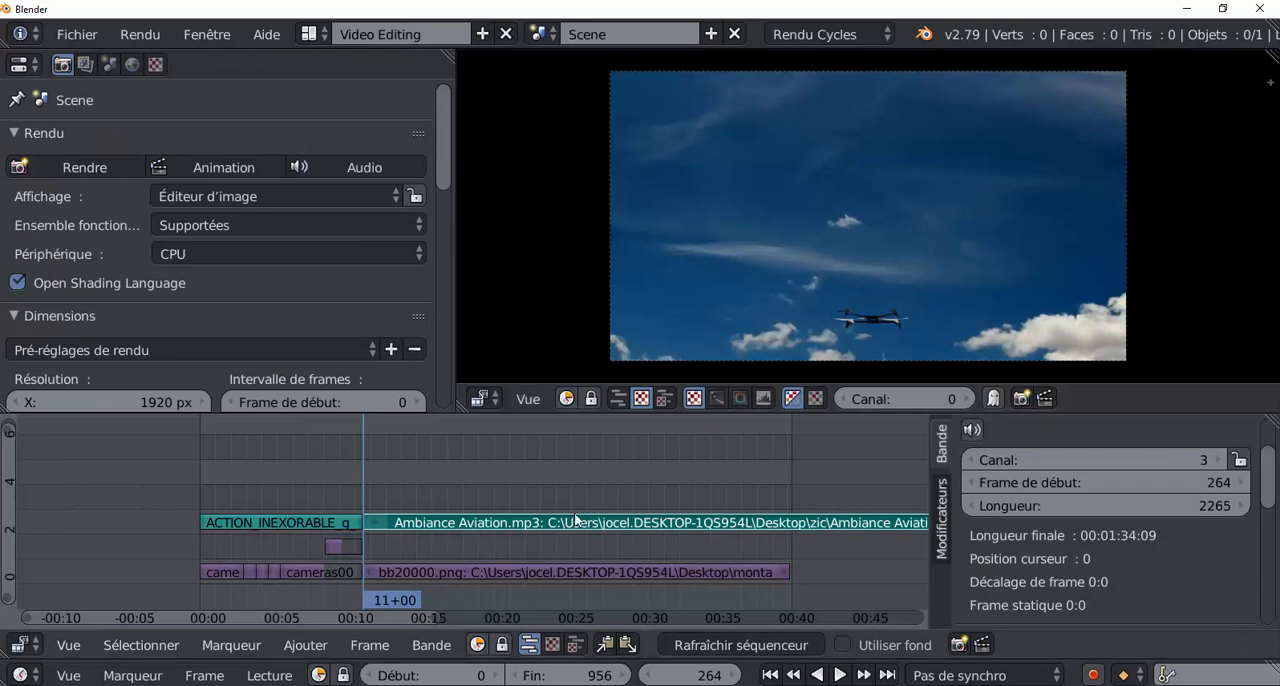
Trim the end of the Ambiance Aviation sound strip to frame 950 and play from frame 264 to check the music.
scroll(633, 465, down, 8)
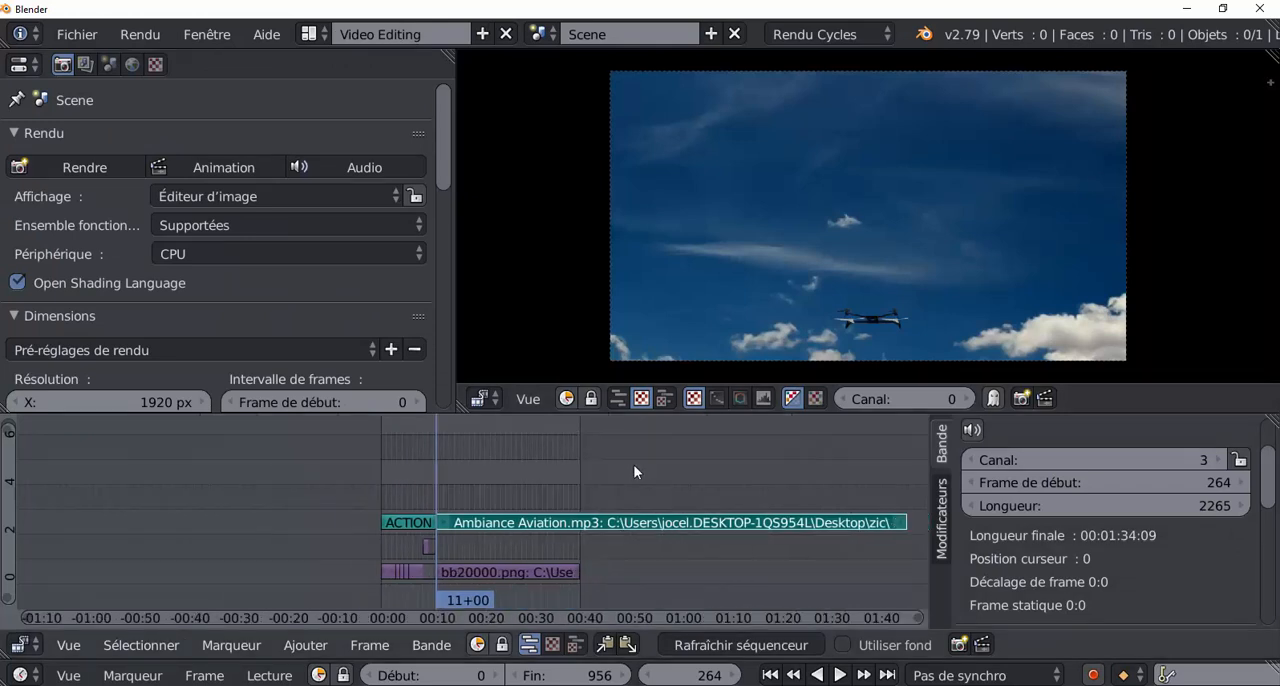
right_click(785, 524)
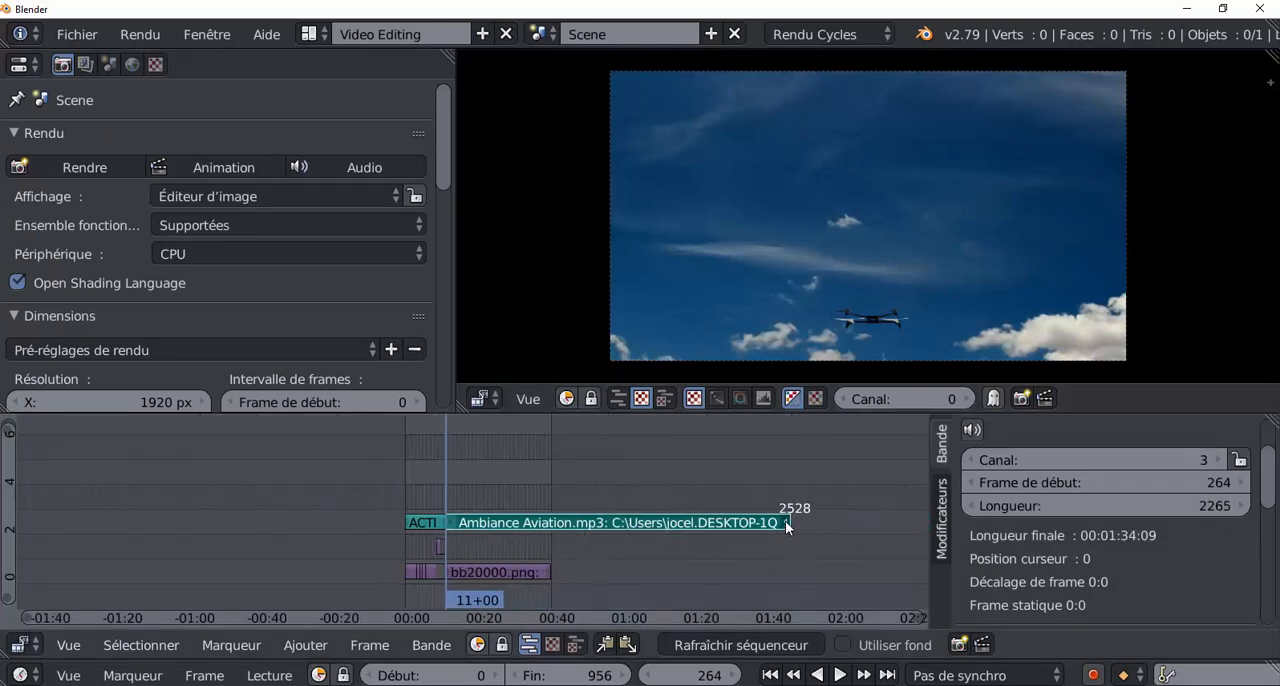
key(g)
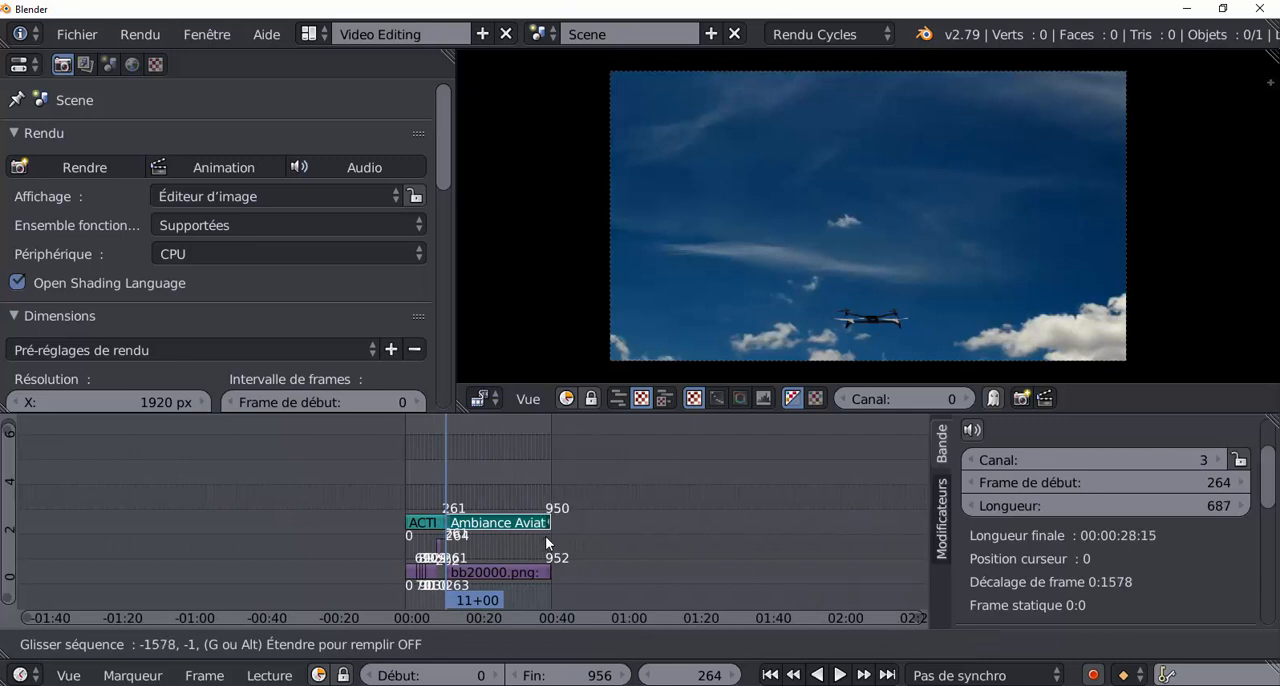
click(545, 536)
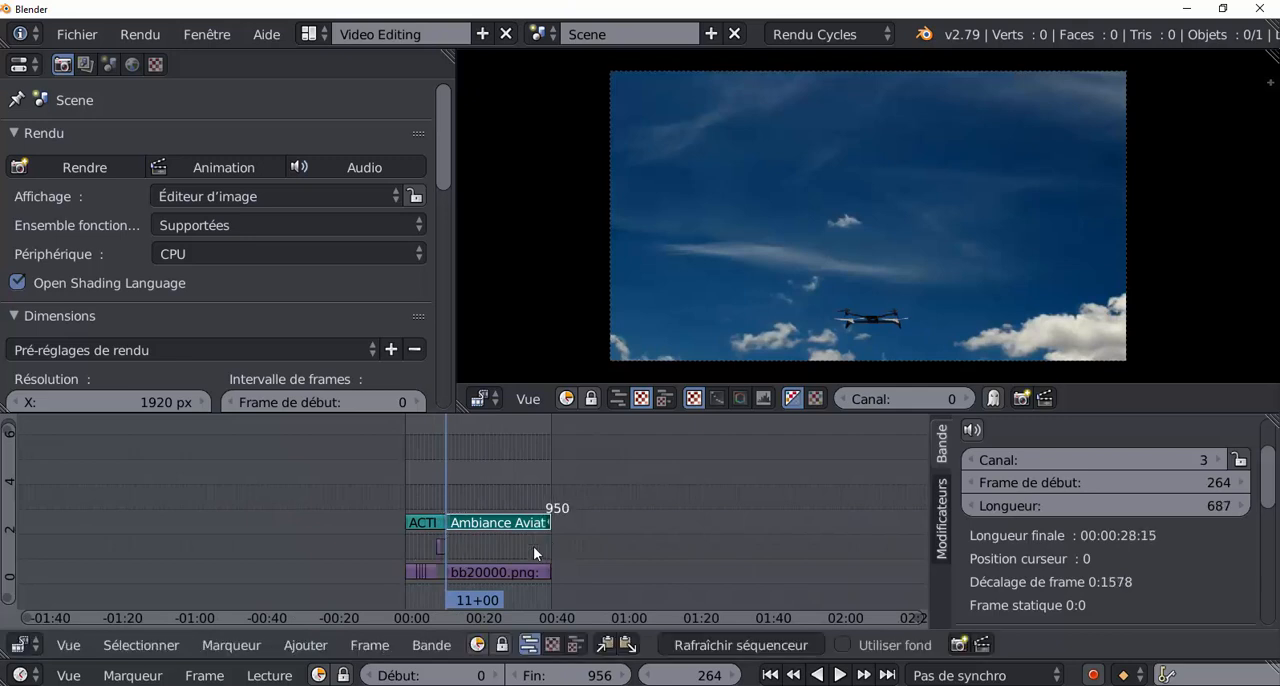
click(840, 675)
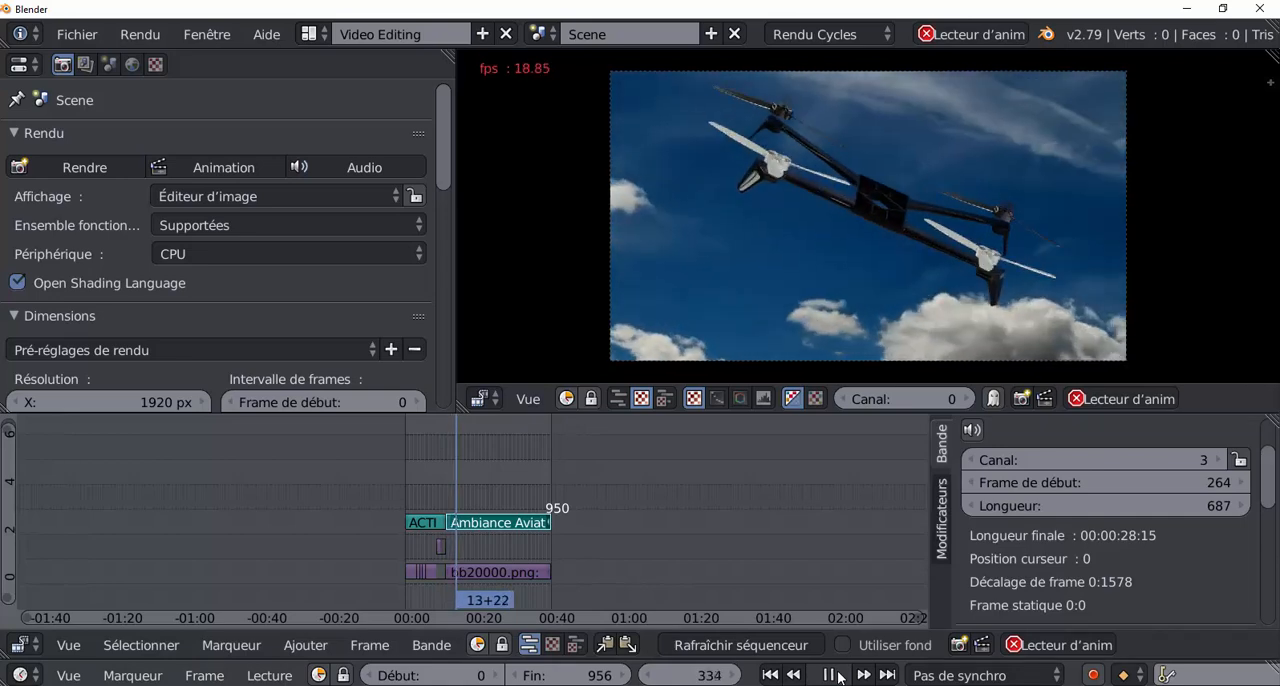
click(828, 677)
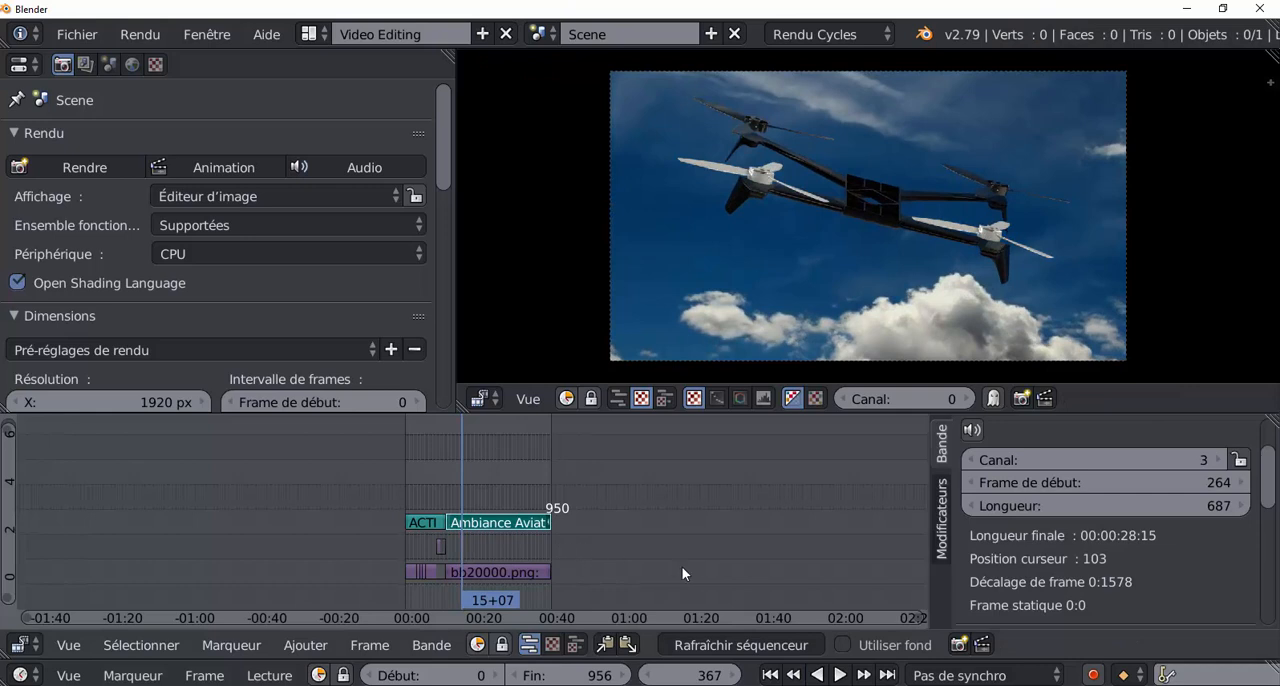
Play and scrub through the flight image strip, then cut it at frame 593.
scroll(683, 573, up, 5)
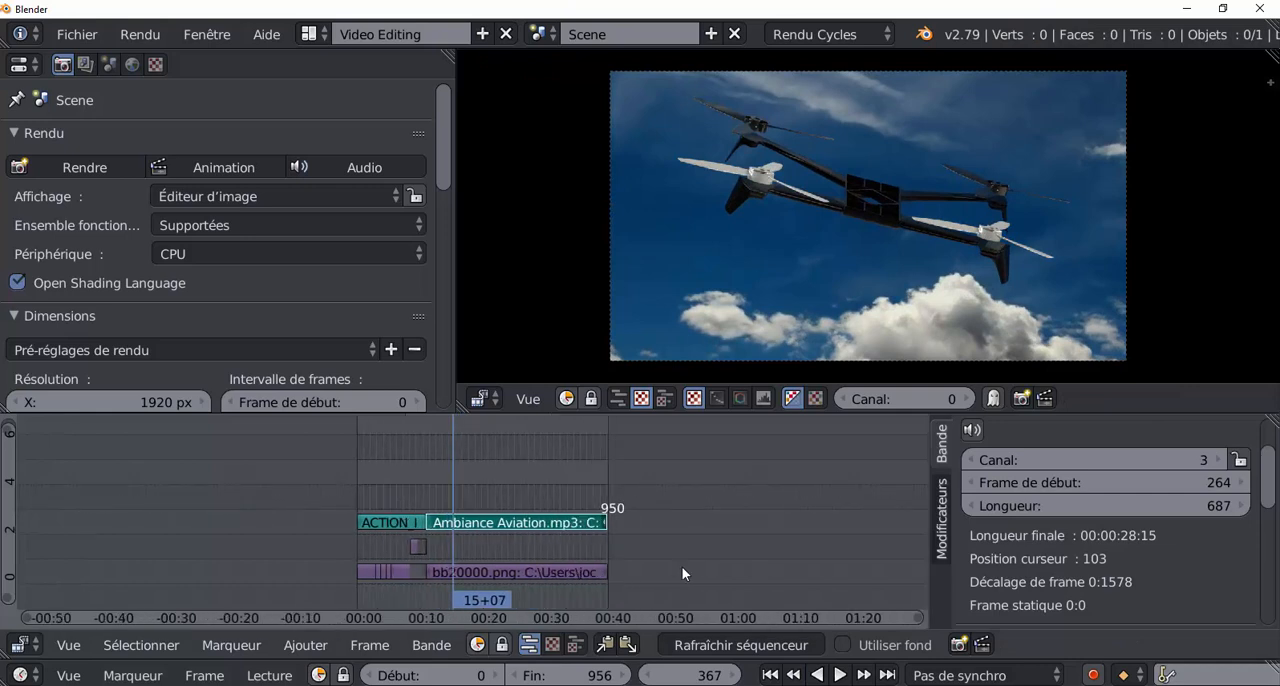
right_click(548, 567)
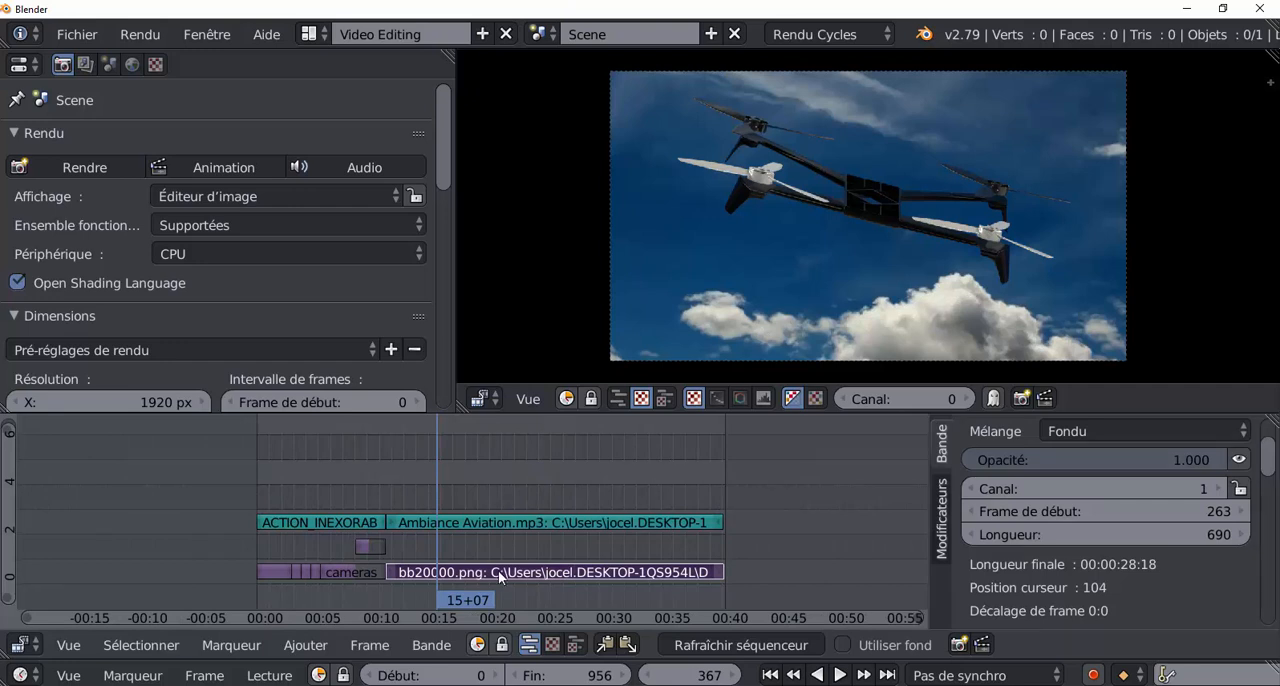
scroll(692, 542, up, 2)
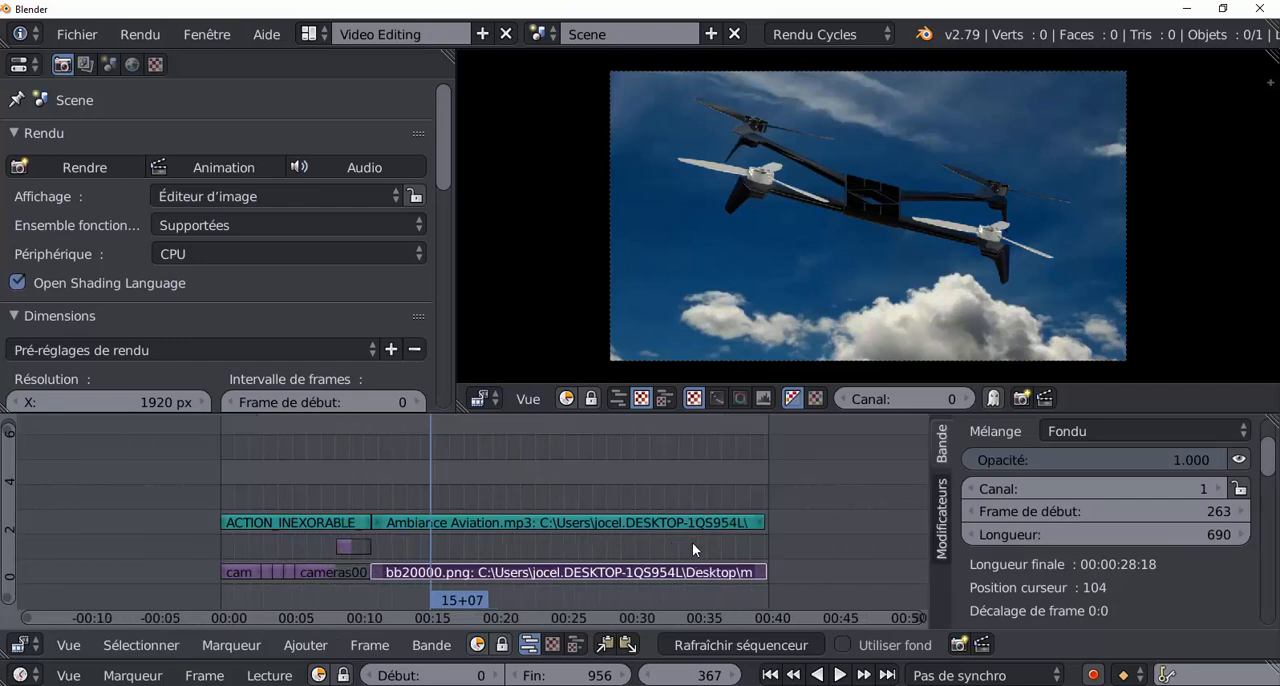
key(alt+a)
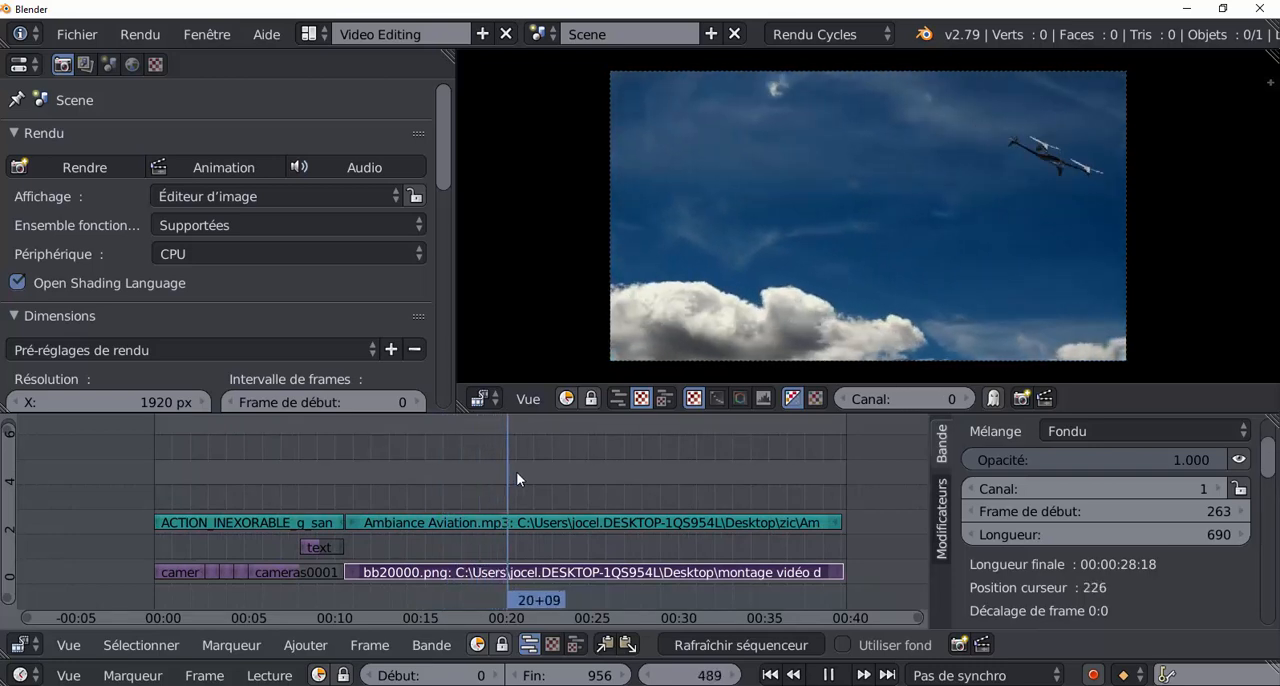
mouse_move(555, 468)
mouse_down()
mouse_move(509, 475)
mouse_move(559, 469)
mouse_up()
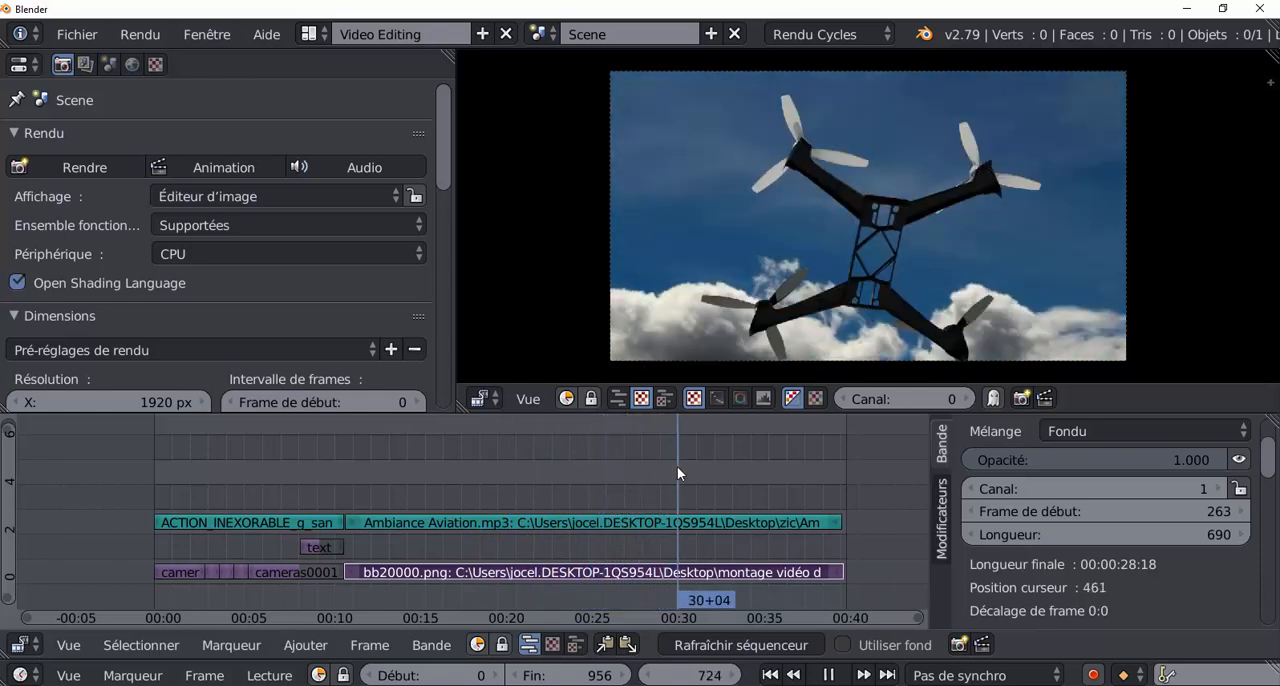
drag(677, 466, 582, 492)
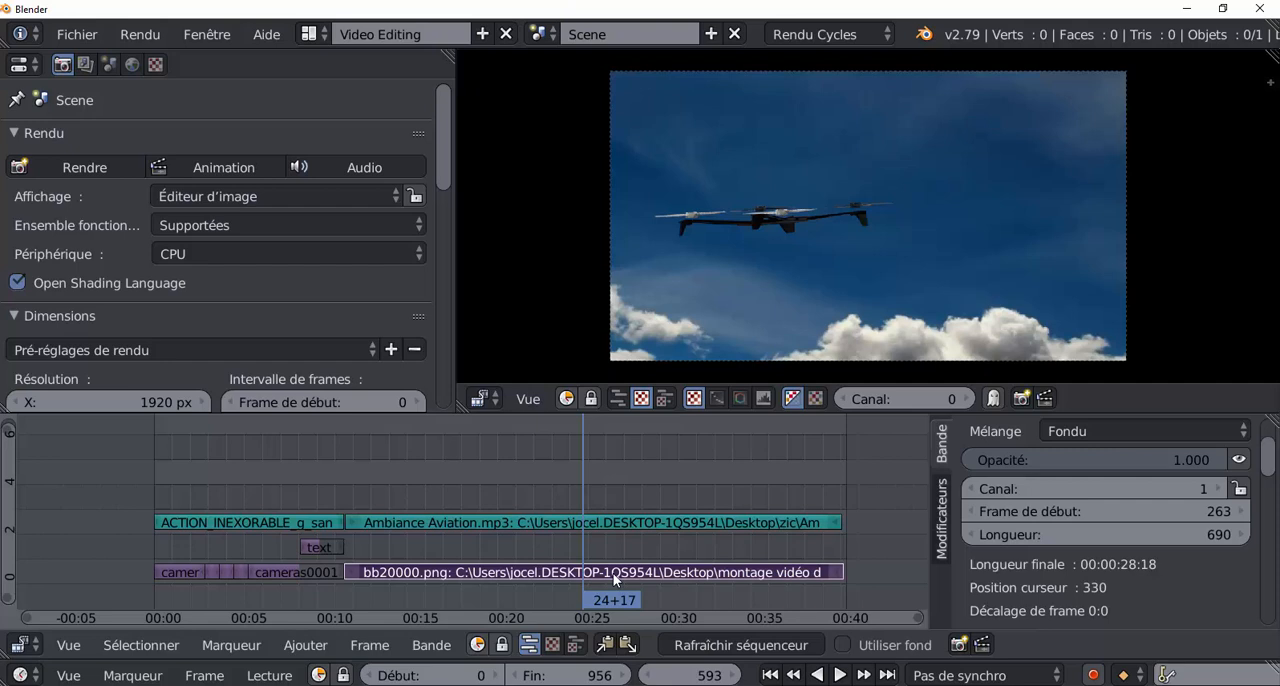
key(k)
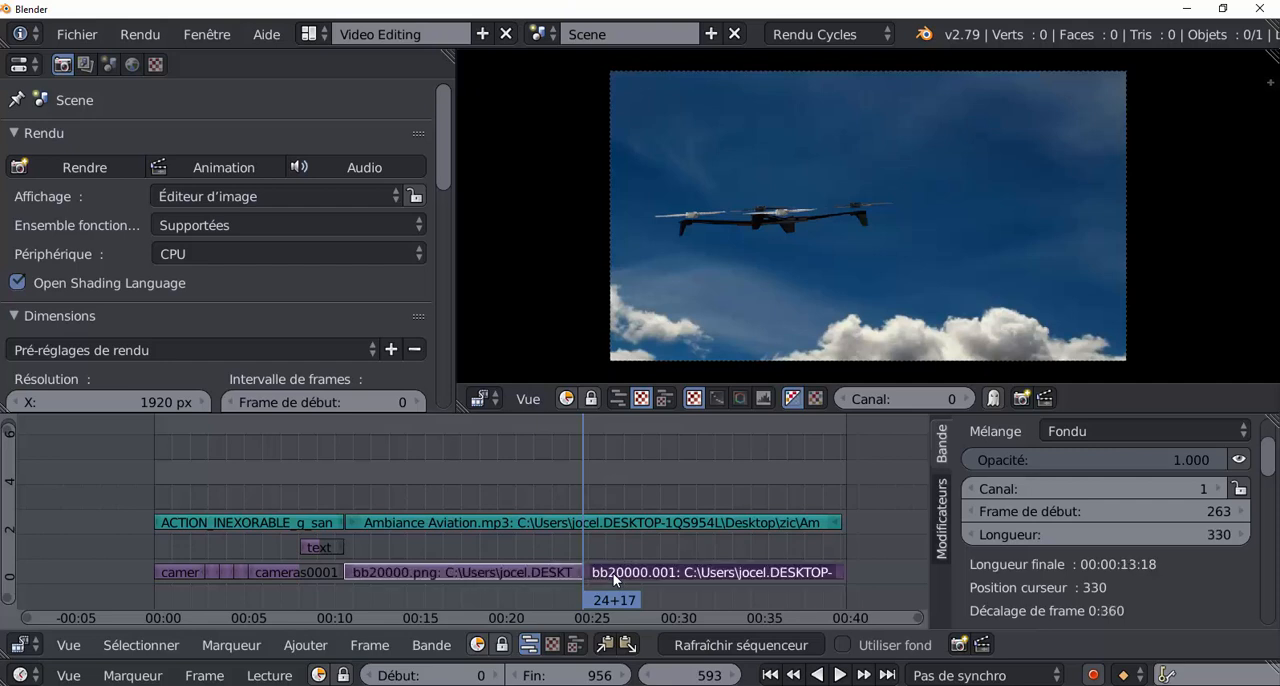
Play the second part of the flight strip from frame 635 and cut it at frame 670.
click(613, 573)
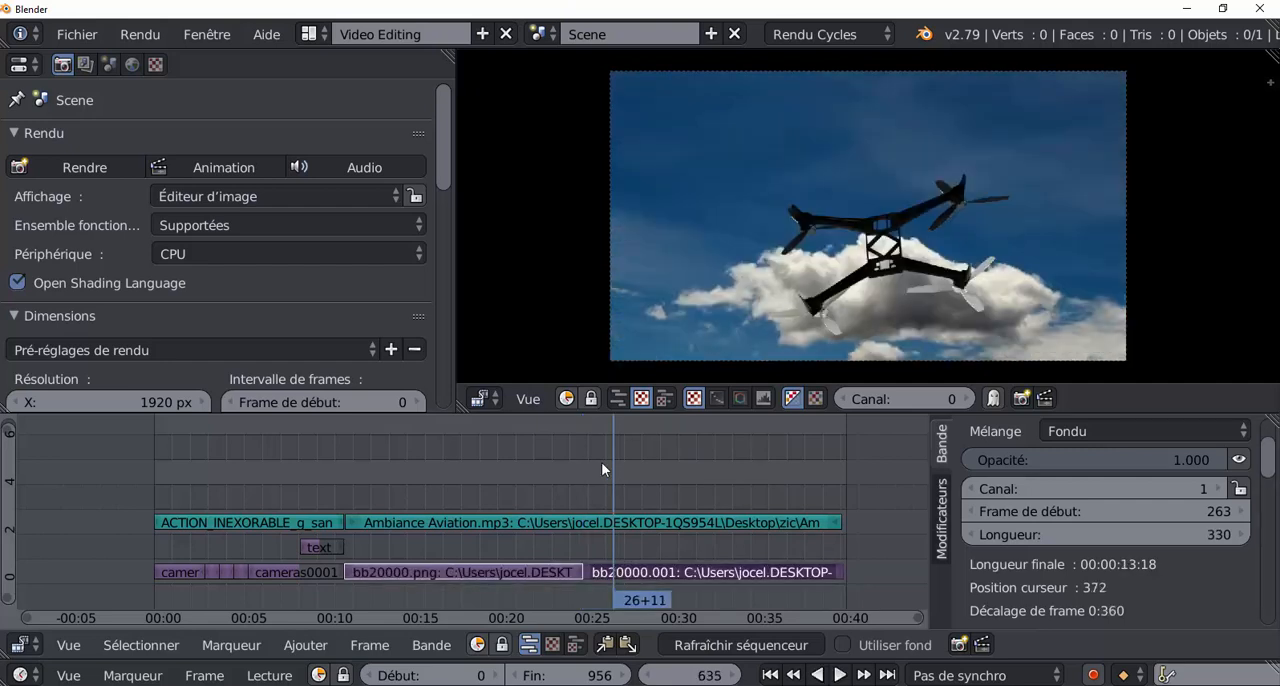
key(alt+a)
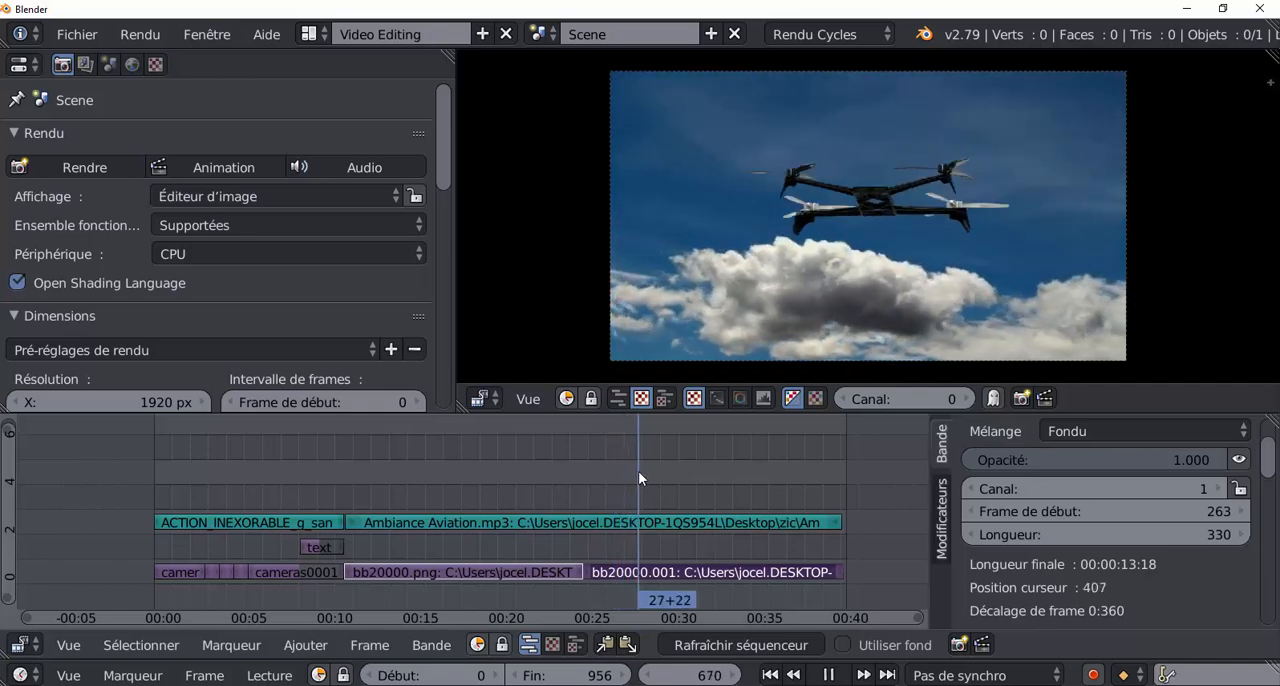
key(alt+a)
key(k)
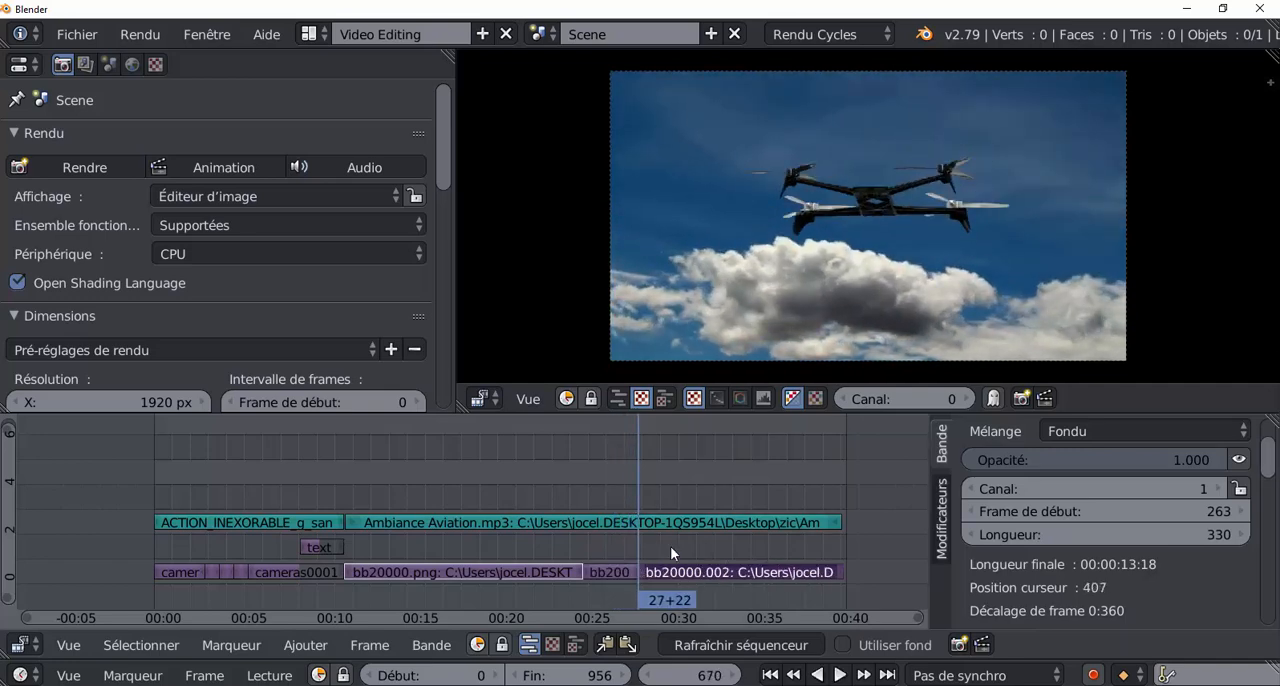
Duplicate the short flight segment between the two cuts and place the copy on channel 2 starting at frame 748.
click(671, 548)
right_click(615, 573)
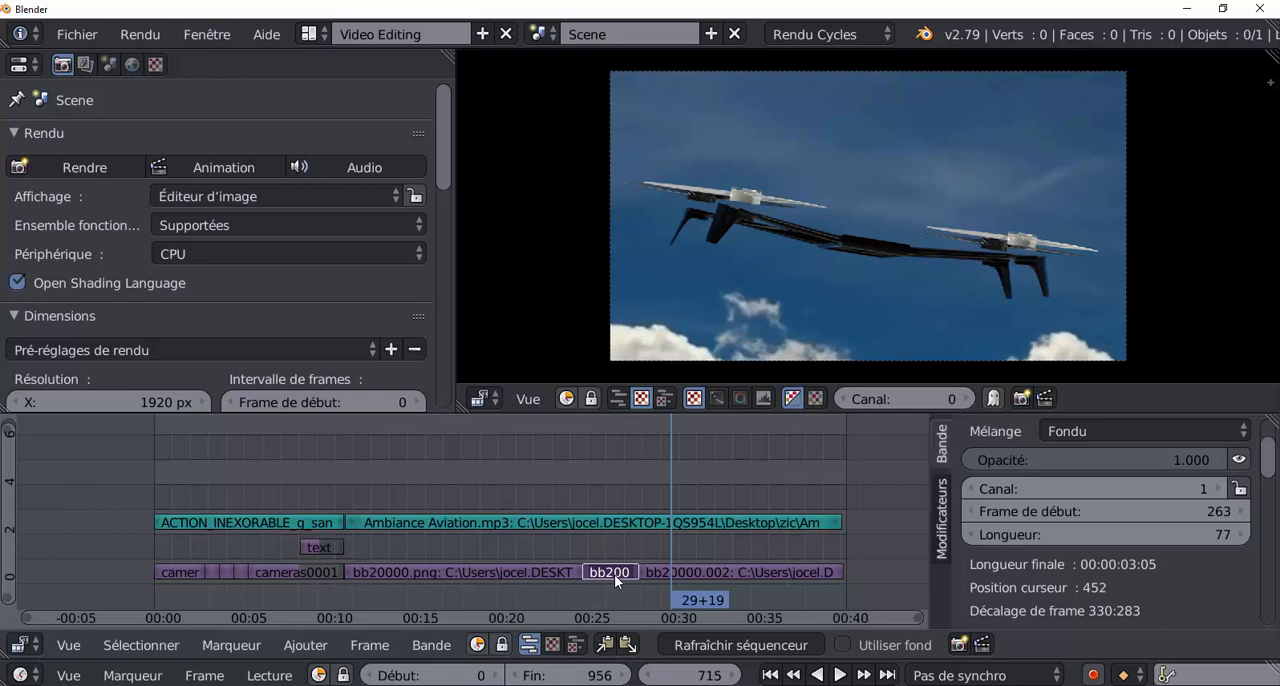
key(g)
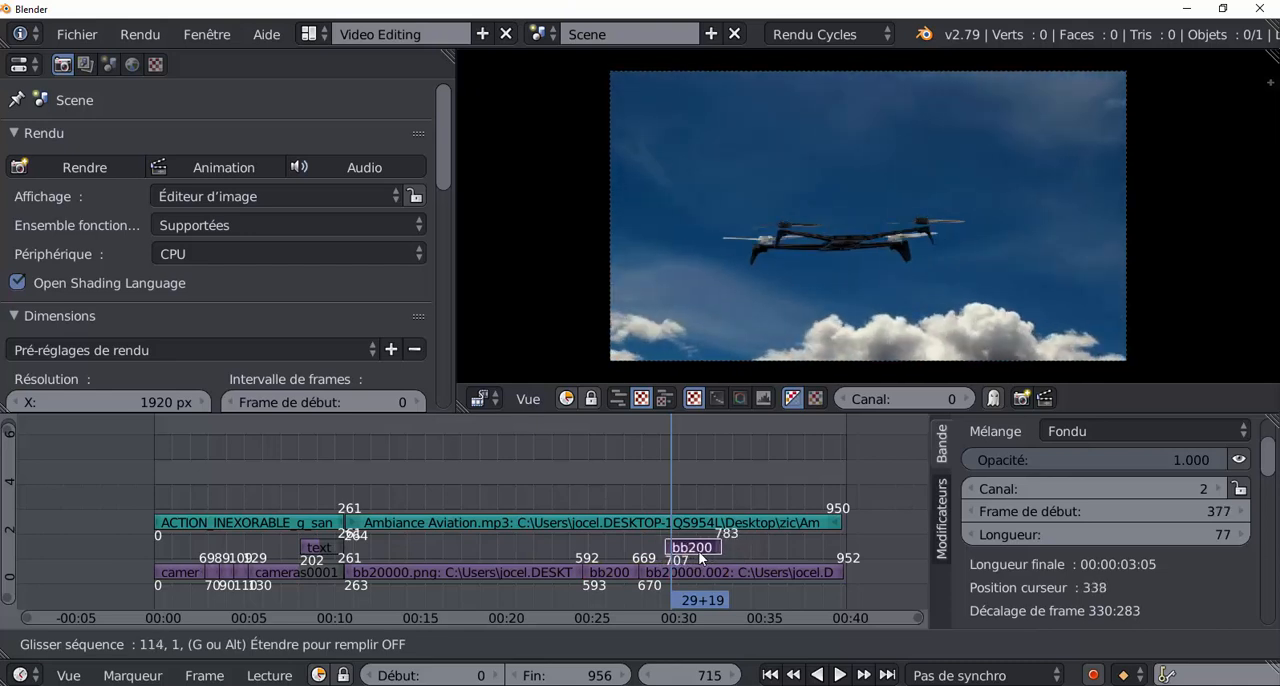
click(727, 555)
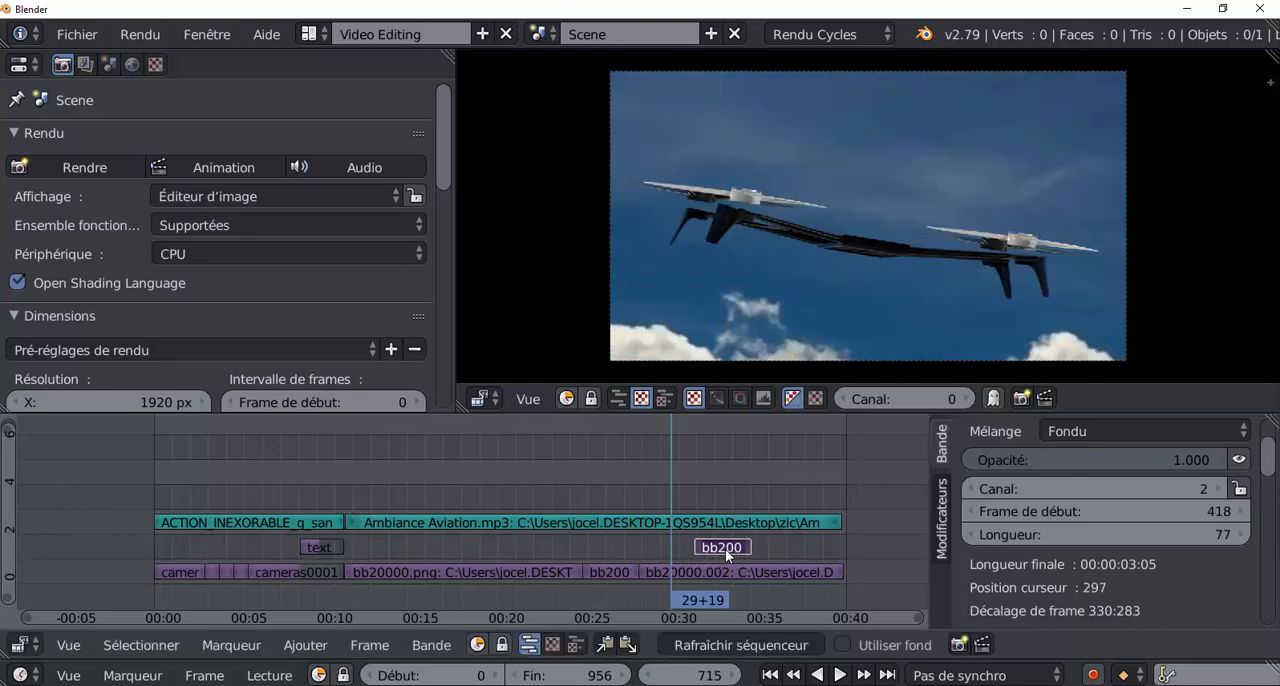
Play the edit from frame 594 past the duplicated segment, then scrub back to frame 747 to examine the transition.
click(584, 466)
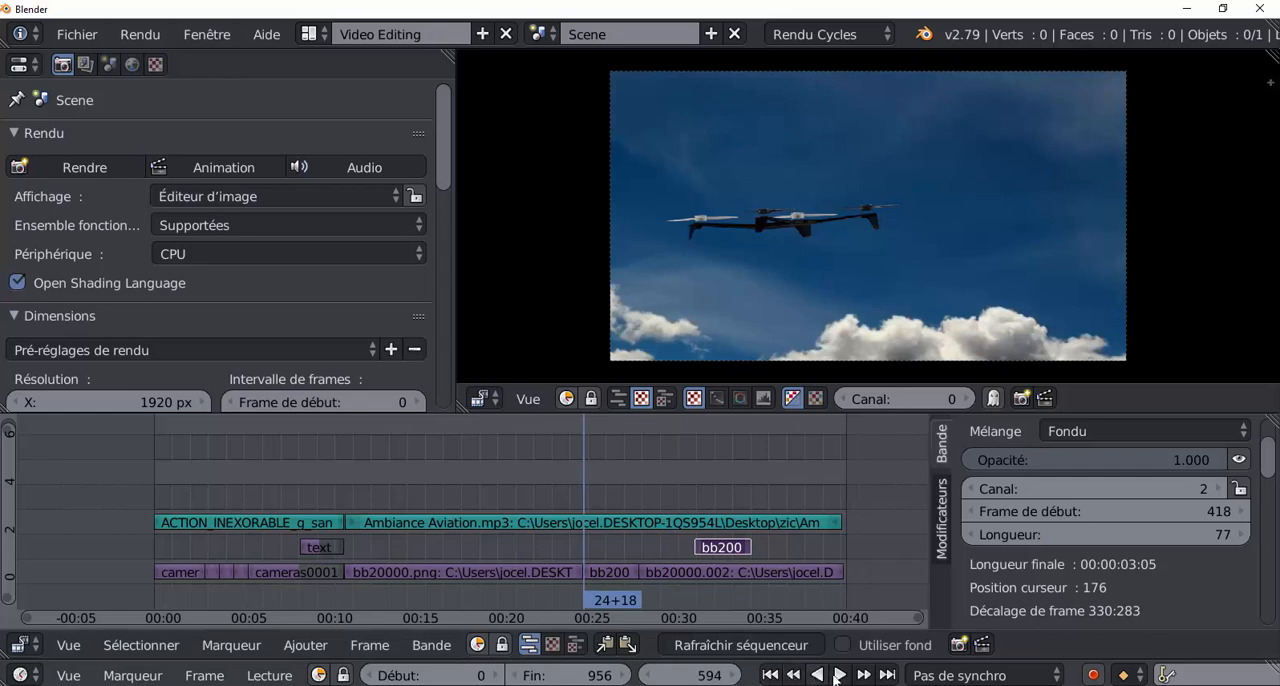
click(837, 675)
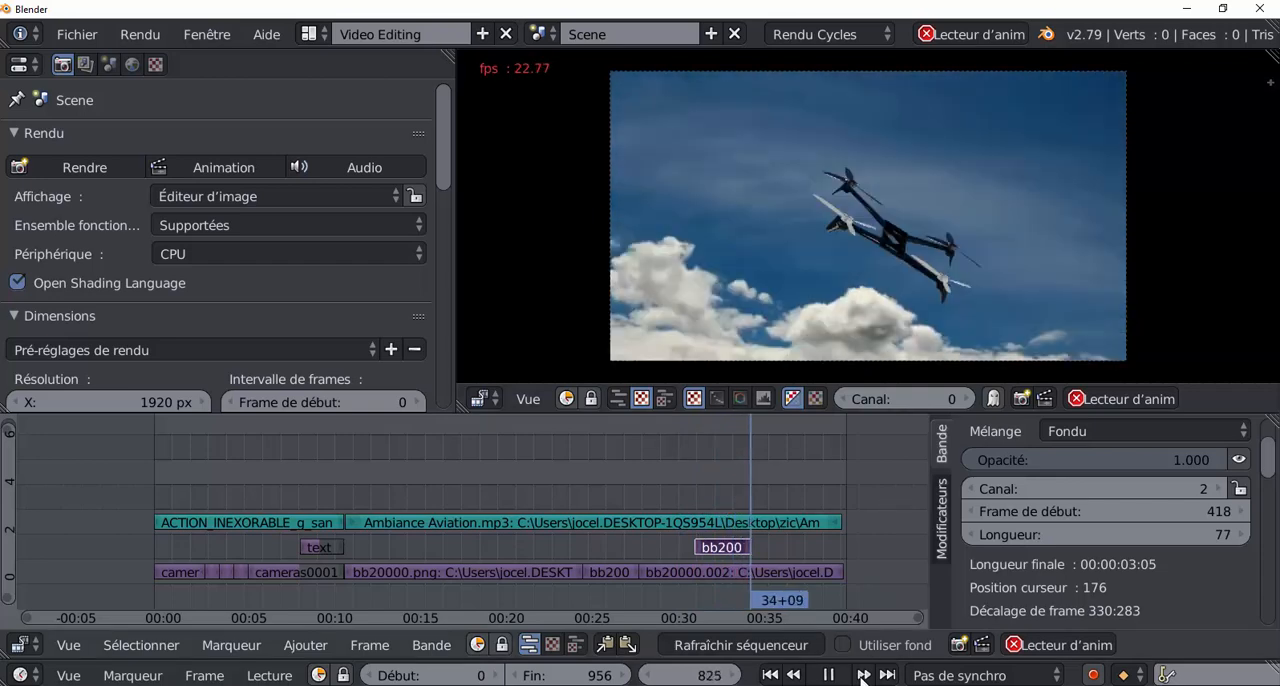
click(829, 676)
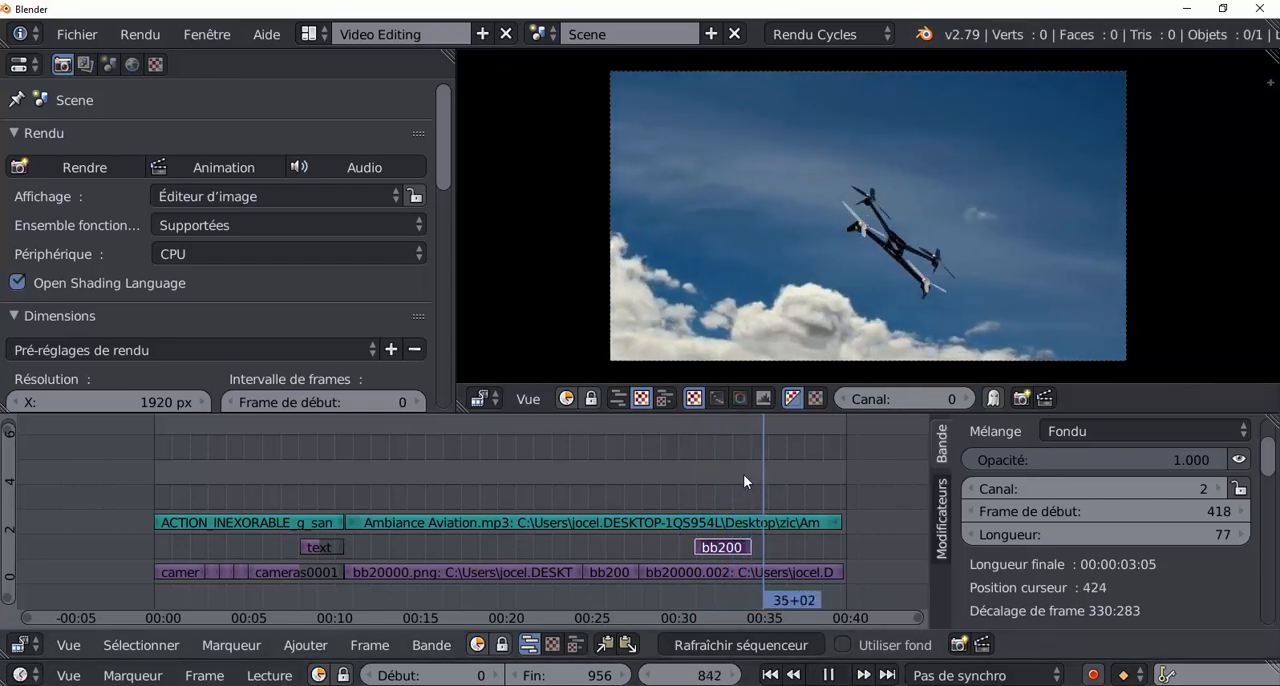
drag(740, 475, 688, 481)
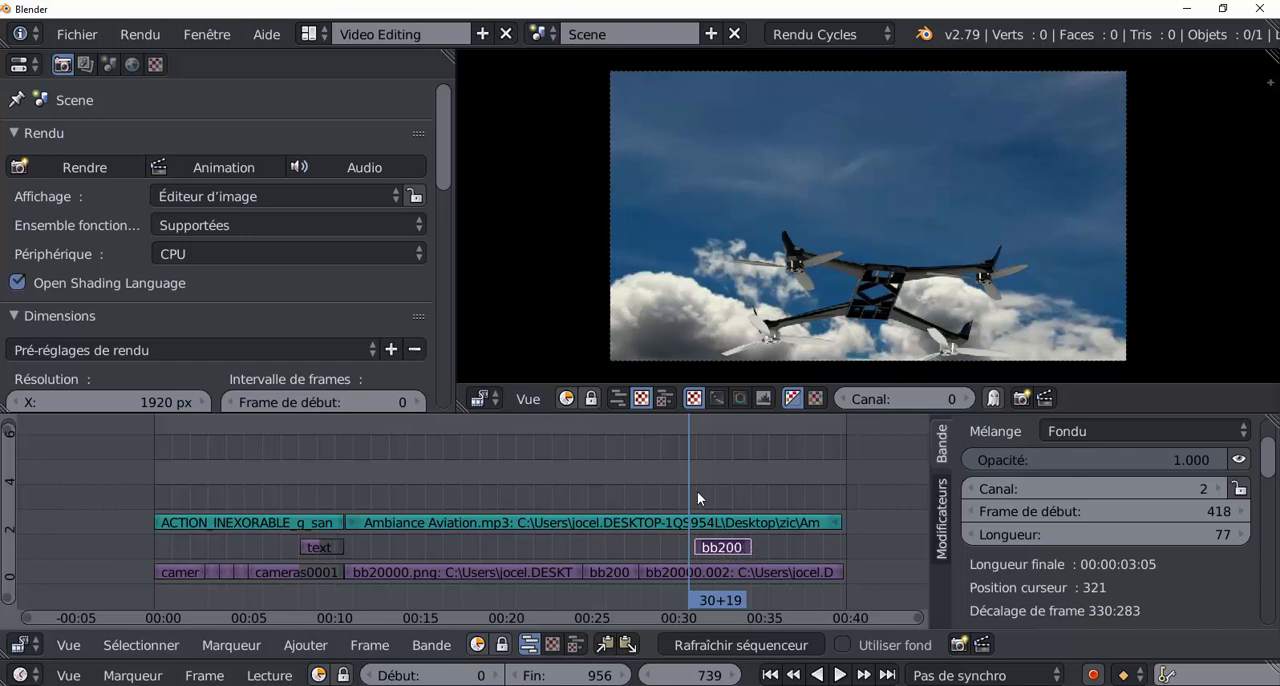
mouse_move(698, 491)
mouse_down()
mouse_move(709, 489)
mouse_move(695, 494)
mouse_up()
Trim the end of the duplicated segment on channel 2 to frame 782 and replay across its start.
right_click(748, 546)
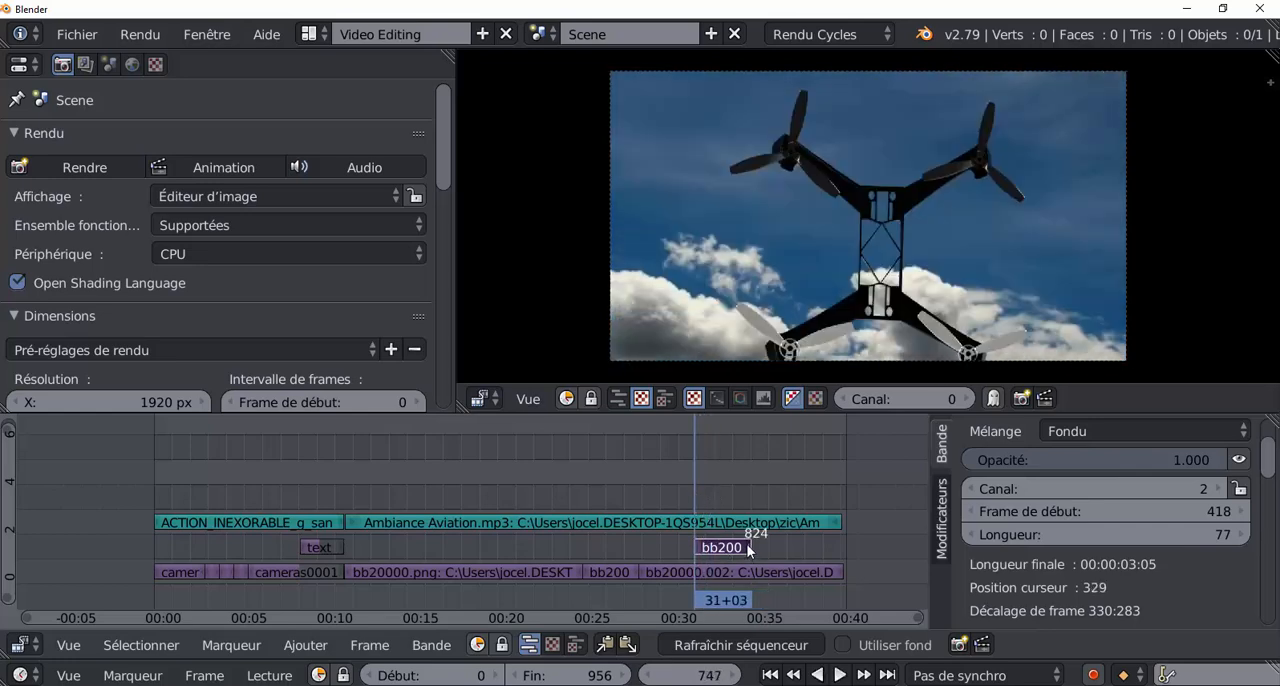
key(g)
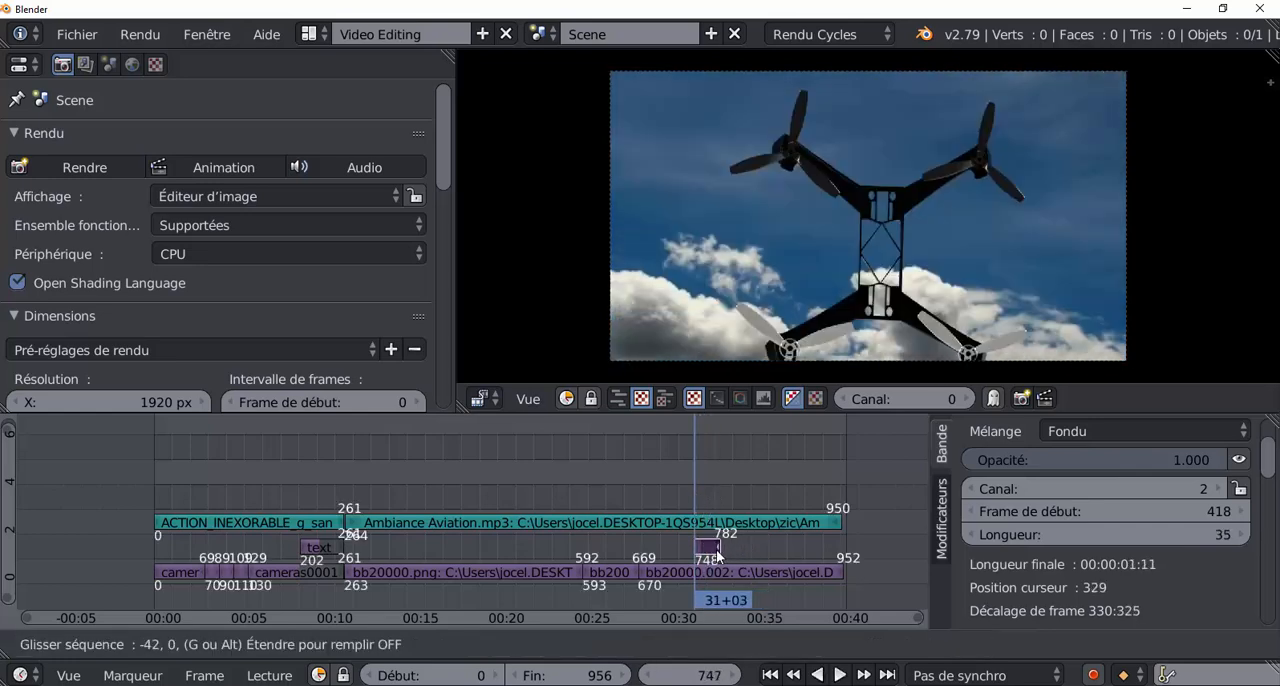
click(713, 549)
key(alt+a)
mouse_move(695, 494)
mouse_down()
mouse_move(718, 491)
mouse_move(686, 497)
mouse_up()
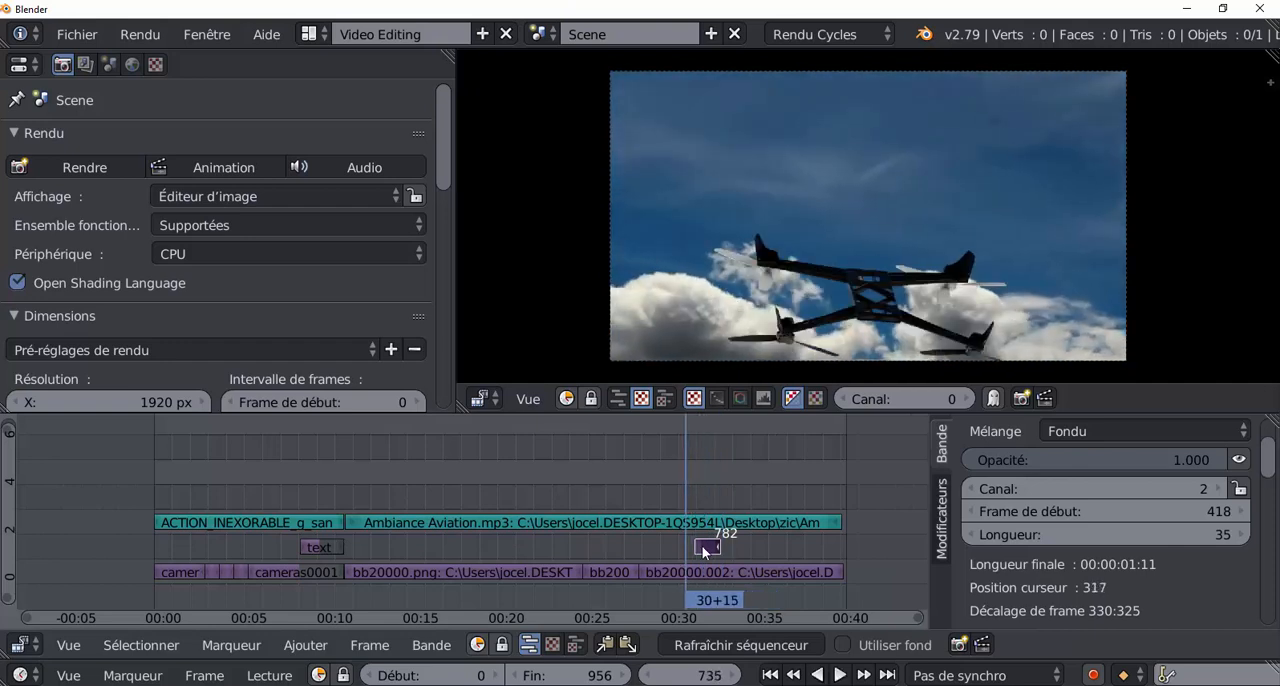
Duplicate the short flight segment on channel 2 twice, placing the copies behind it at frames 783 and 819.
key(g)
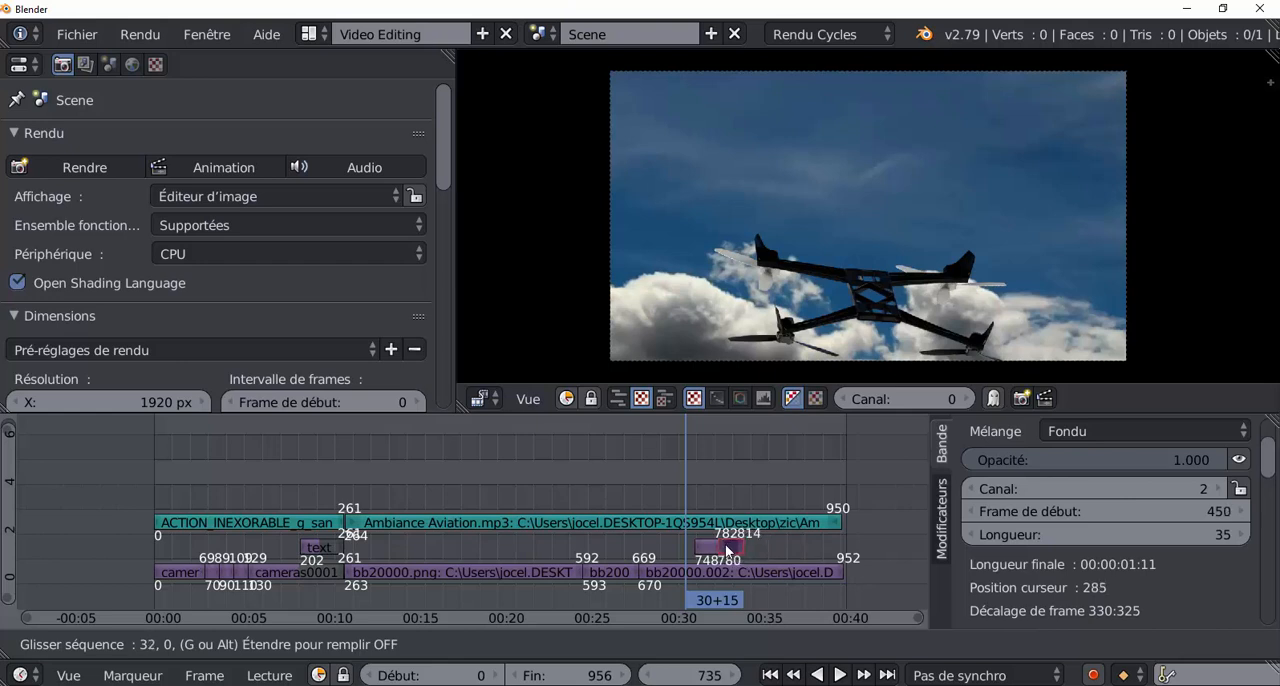
click(726, 549)
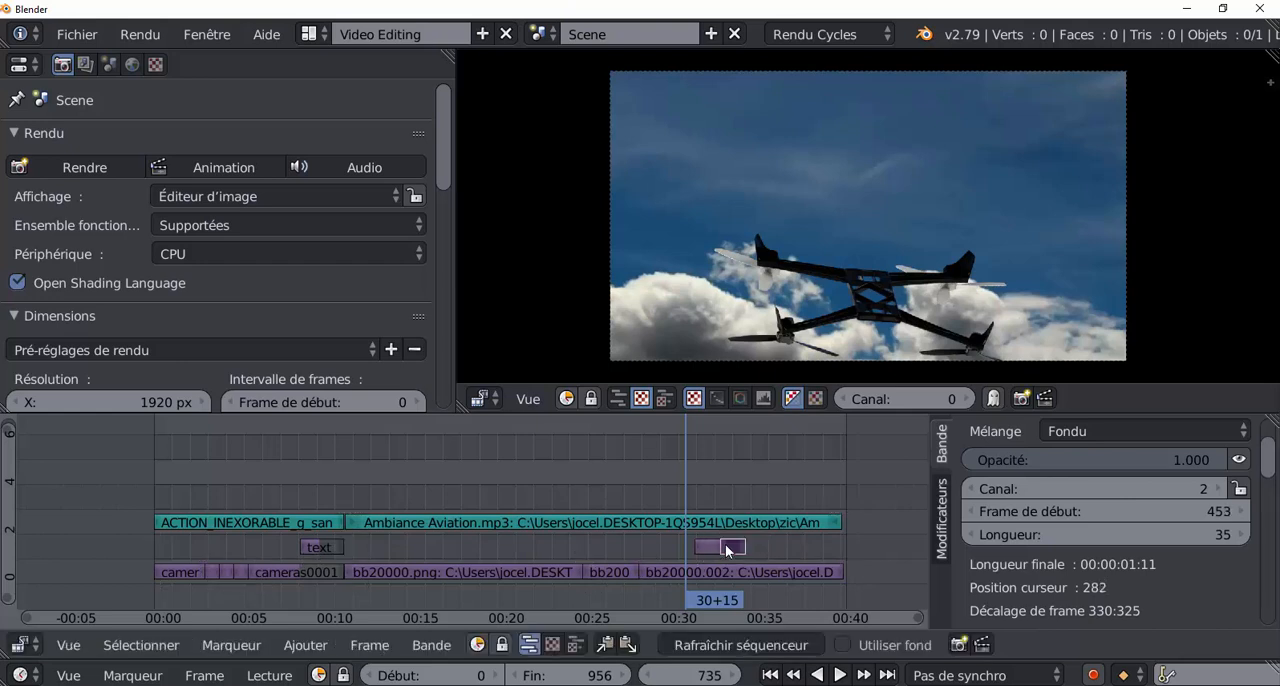
key(g)
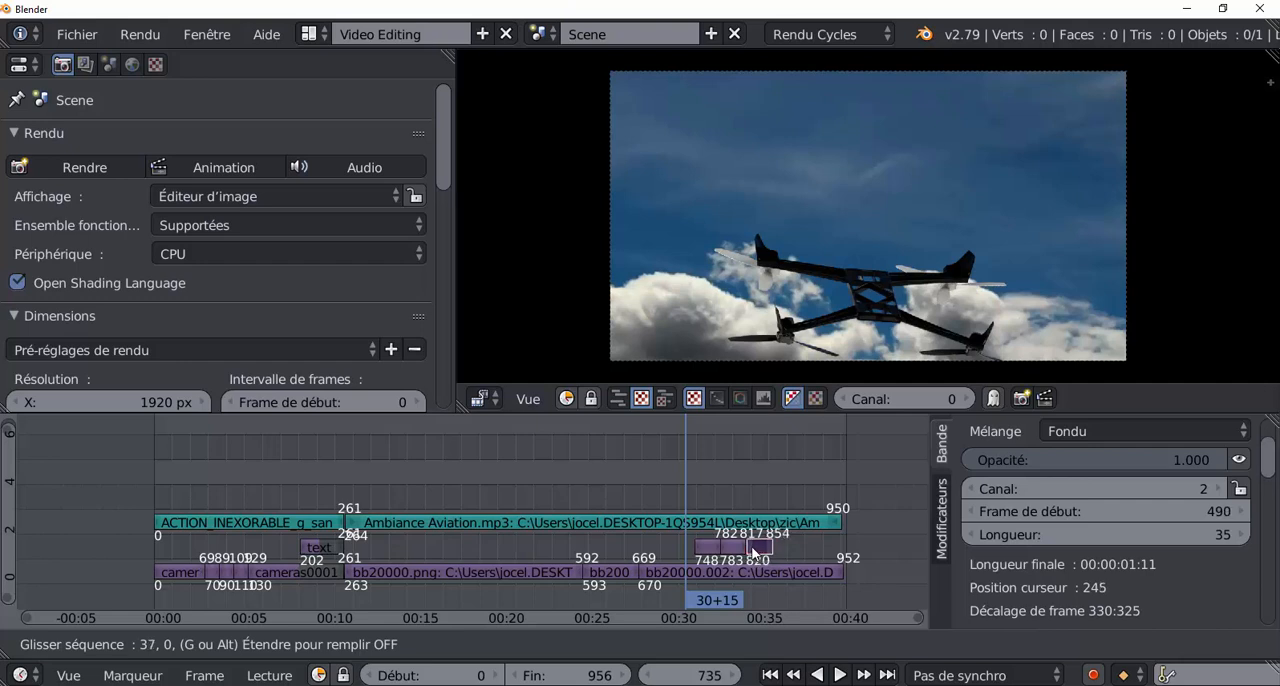
click(781, 543)
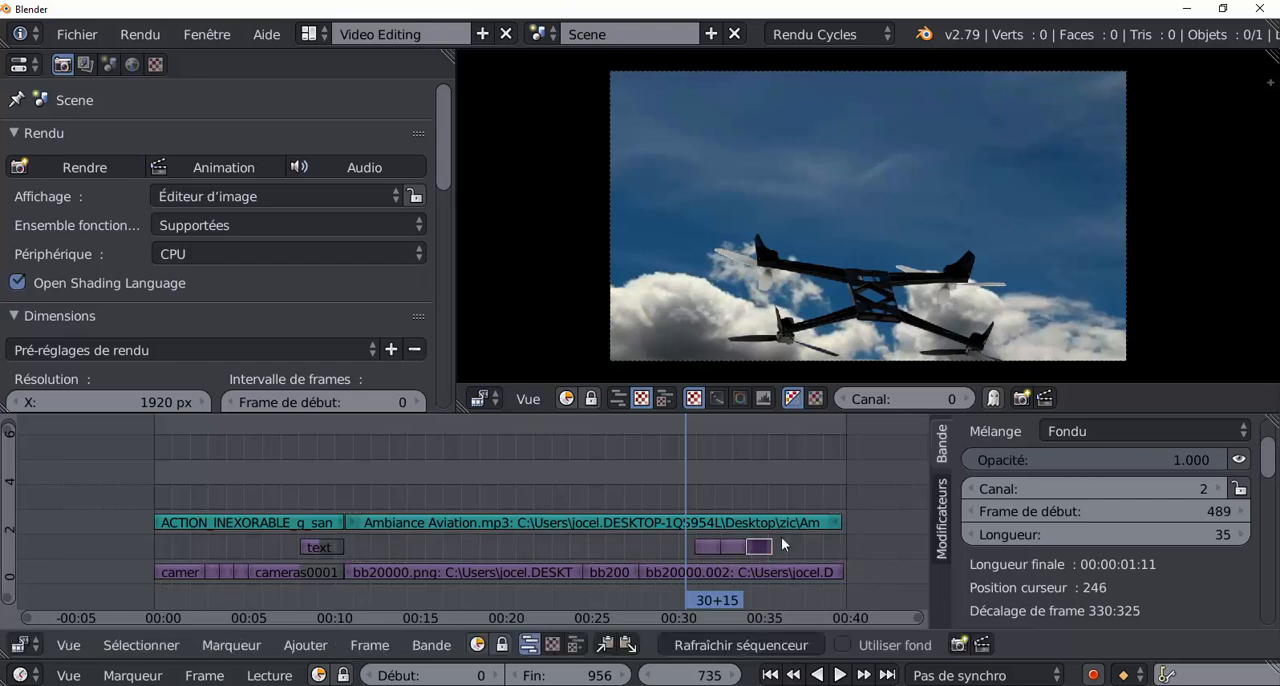
Play the edit from about frame 730 across the three repeated segments up to frame 865.
click(678, 479)
key(alt+a)
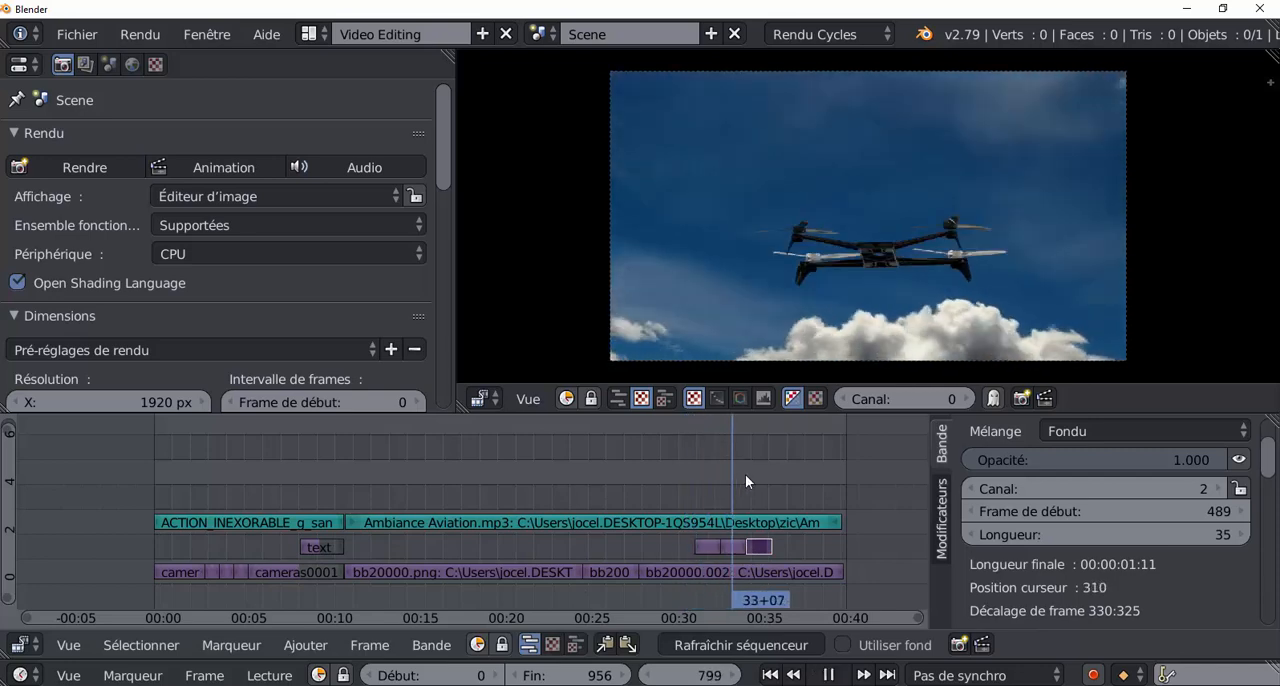
click(682, 482)
key(alt+a)
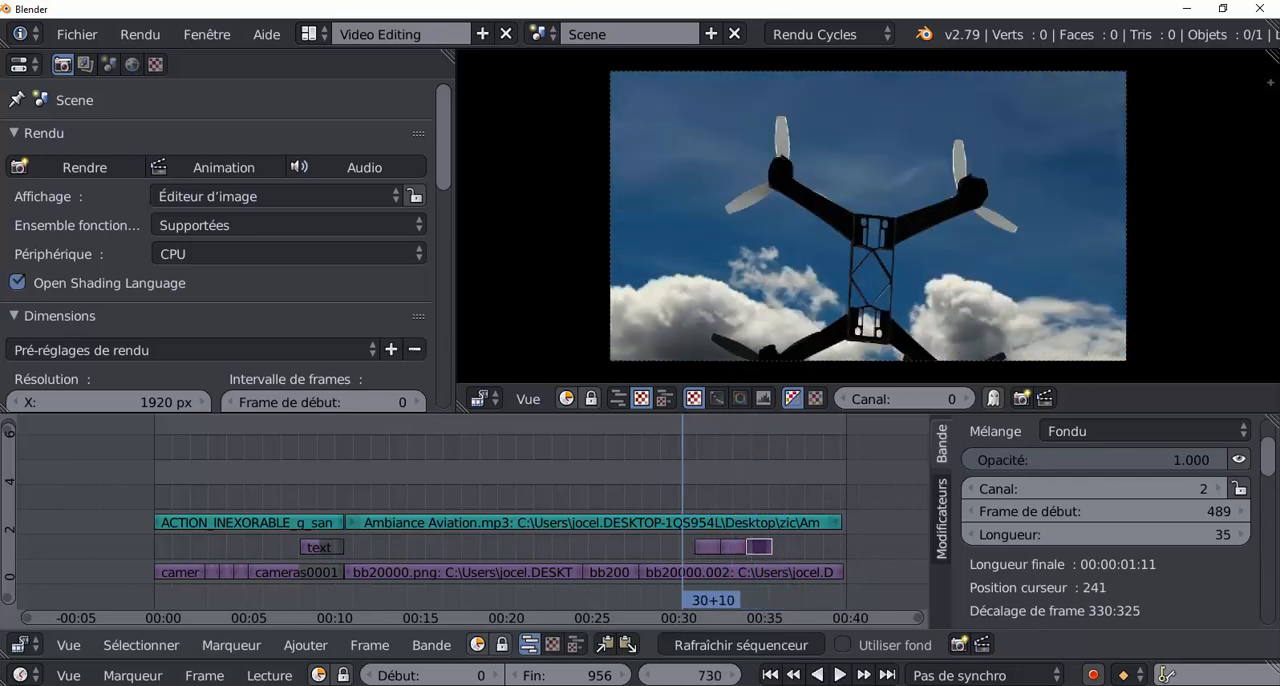
click(840, 675)
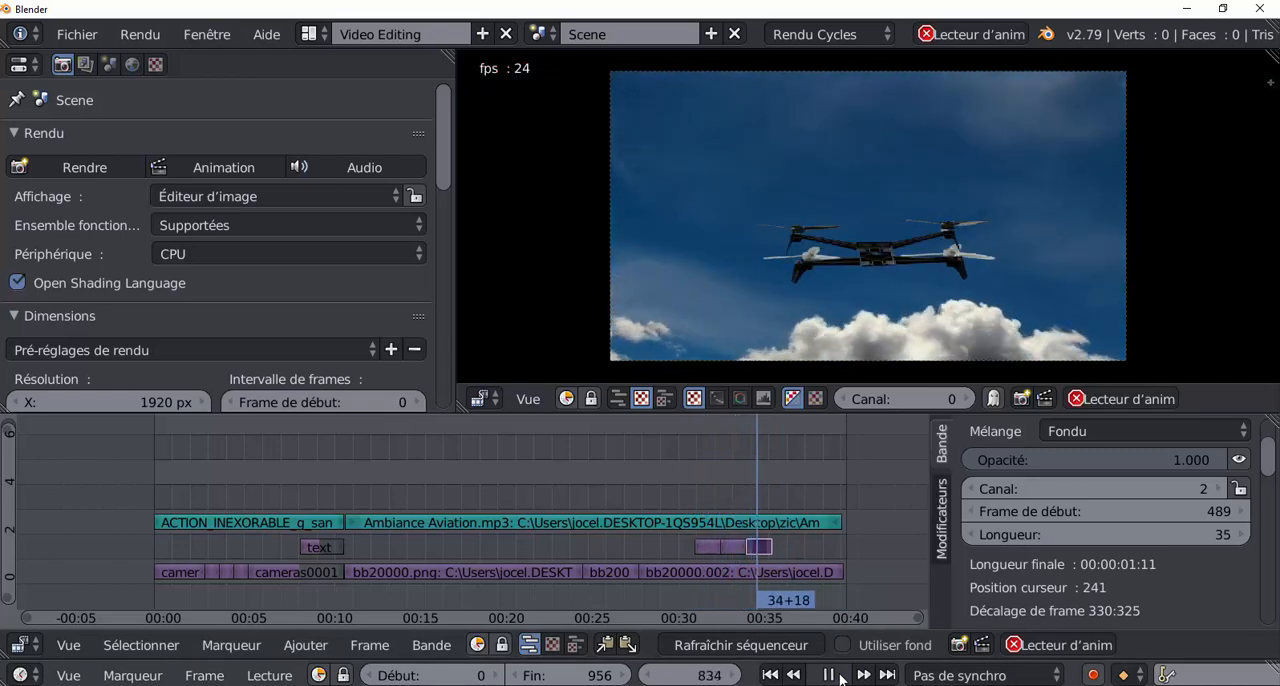
click(829, 675)
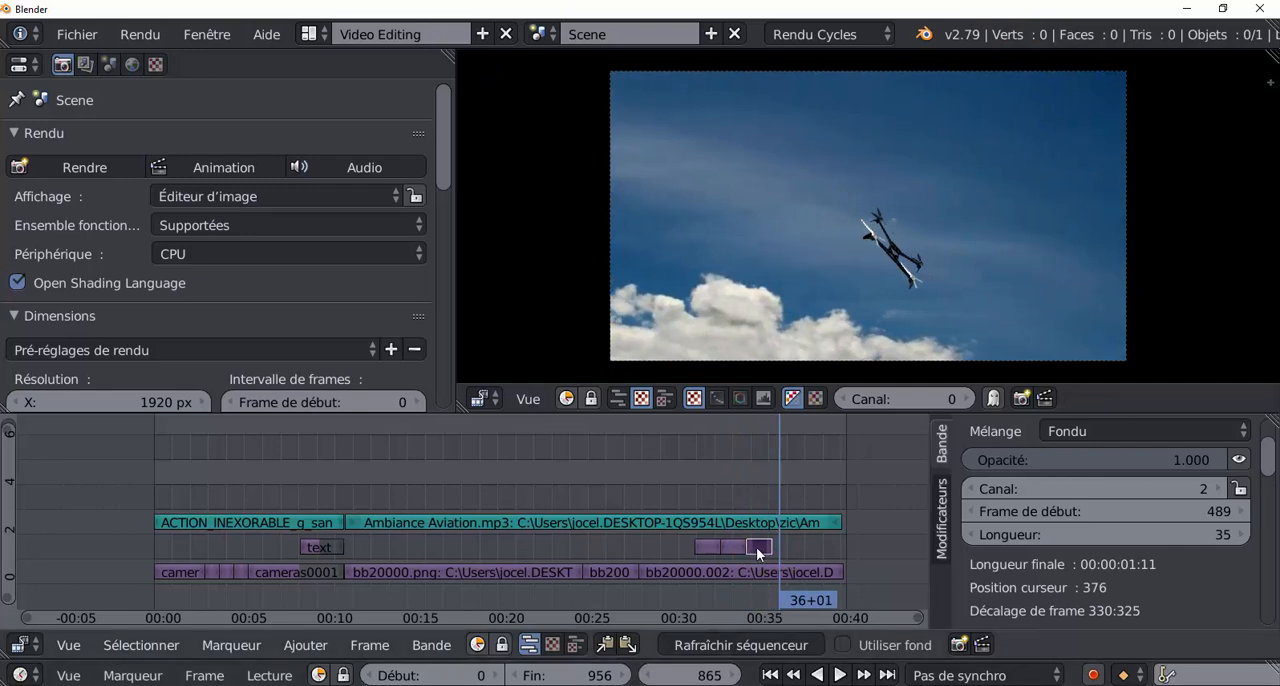
Space out the repeated segments on channel 2 by moving the last one to frame 838 and the first one to frame 724.
right_drag(760, 547, 672, 550)
right_click(672, 550)
right_click(705, 546)
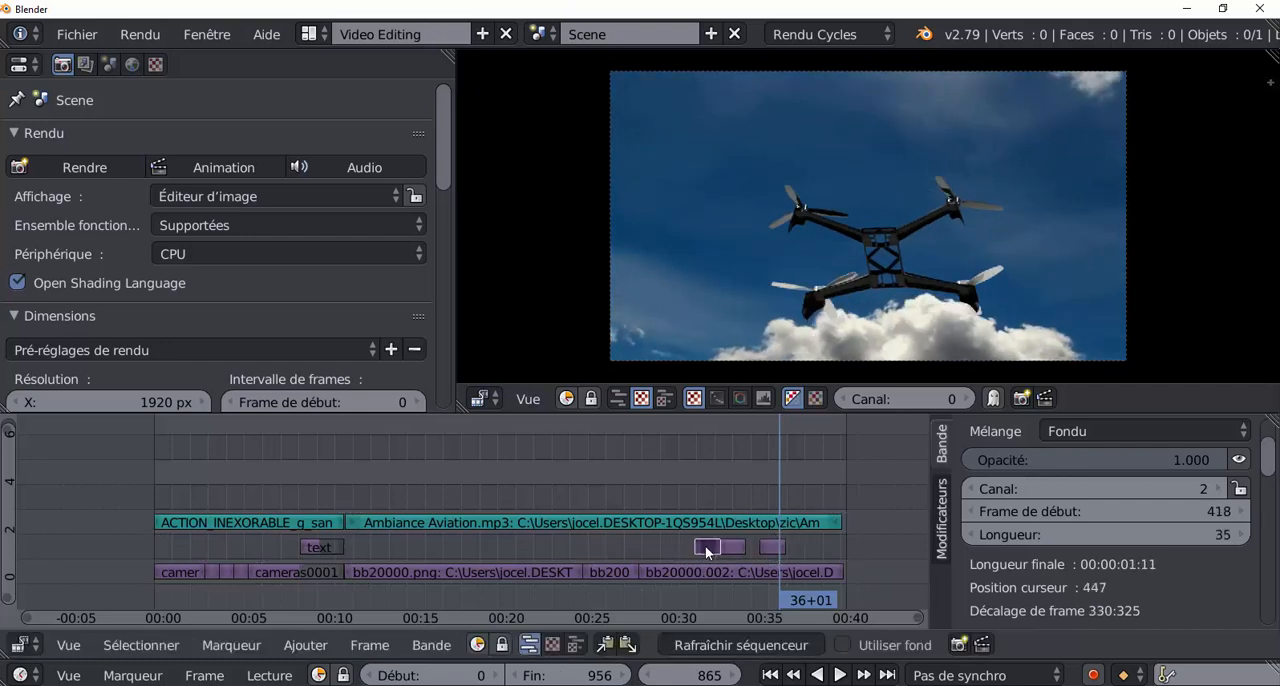
key(g)
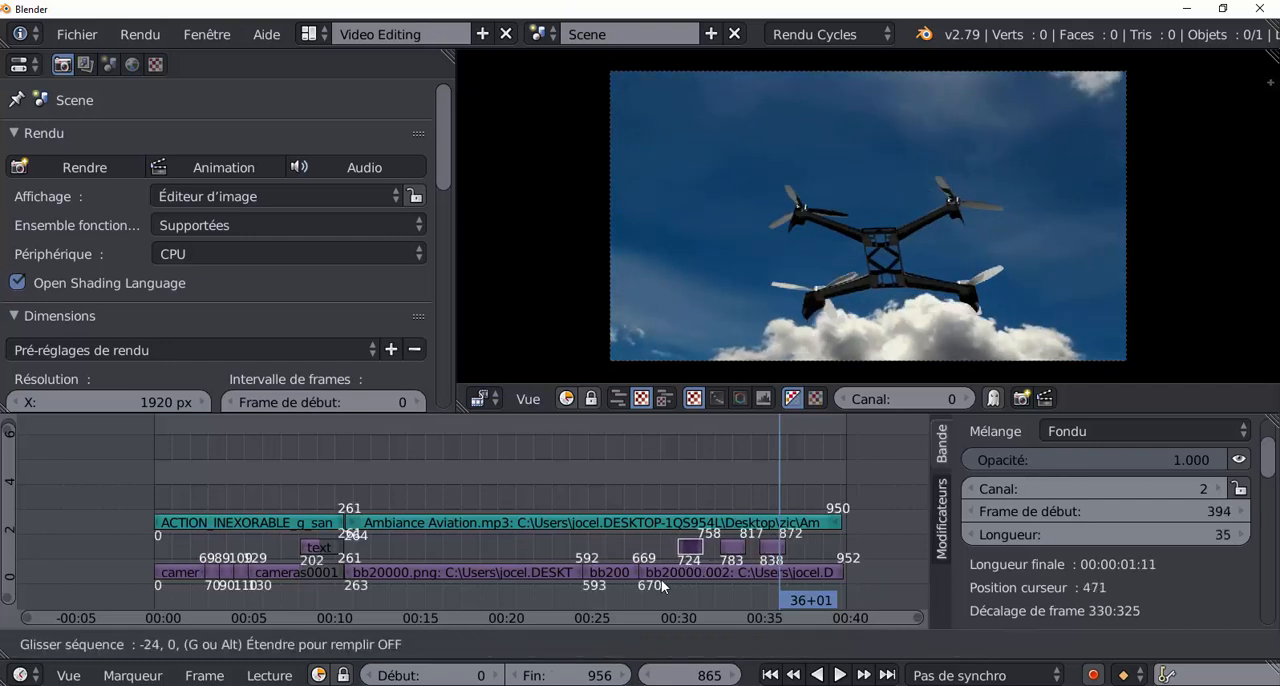
click(661, 580)
Play the edit across the spaced segments to check the cuts, then replay from frame 699.
click(671, 487)
key(alt+a)
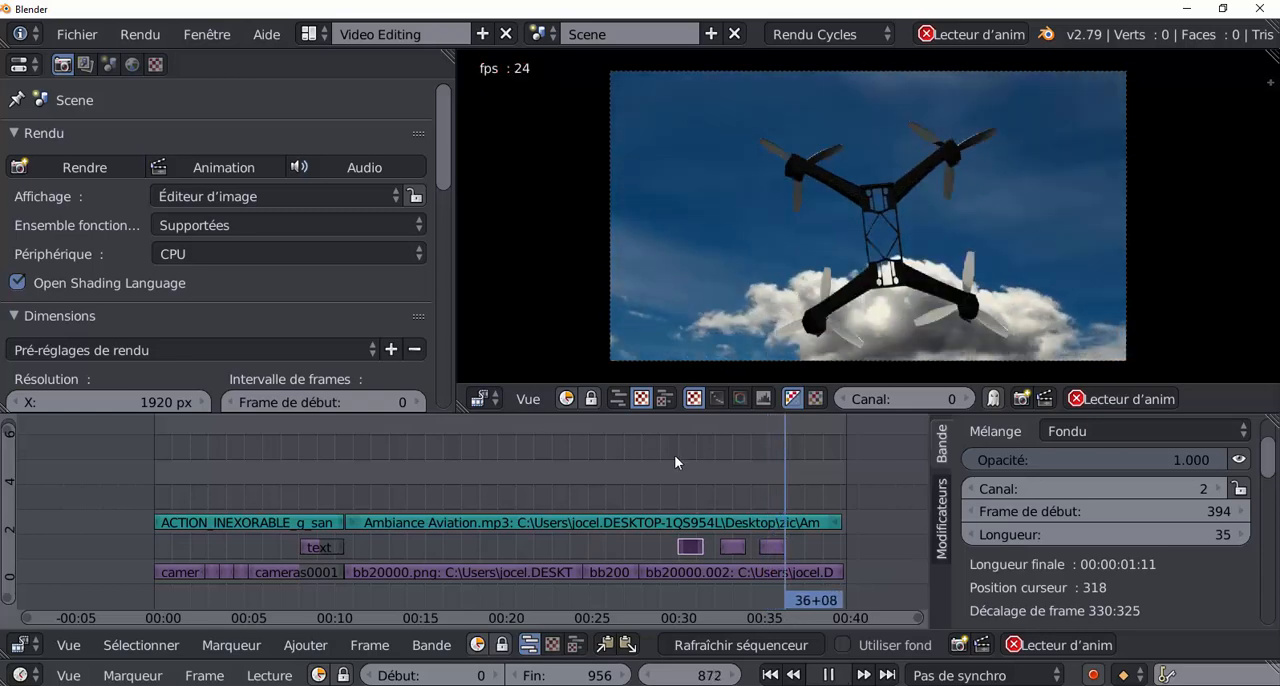
key(alt+a)
drag(784, 483, 659, 469)
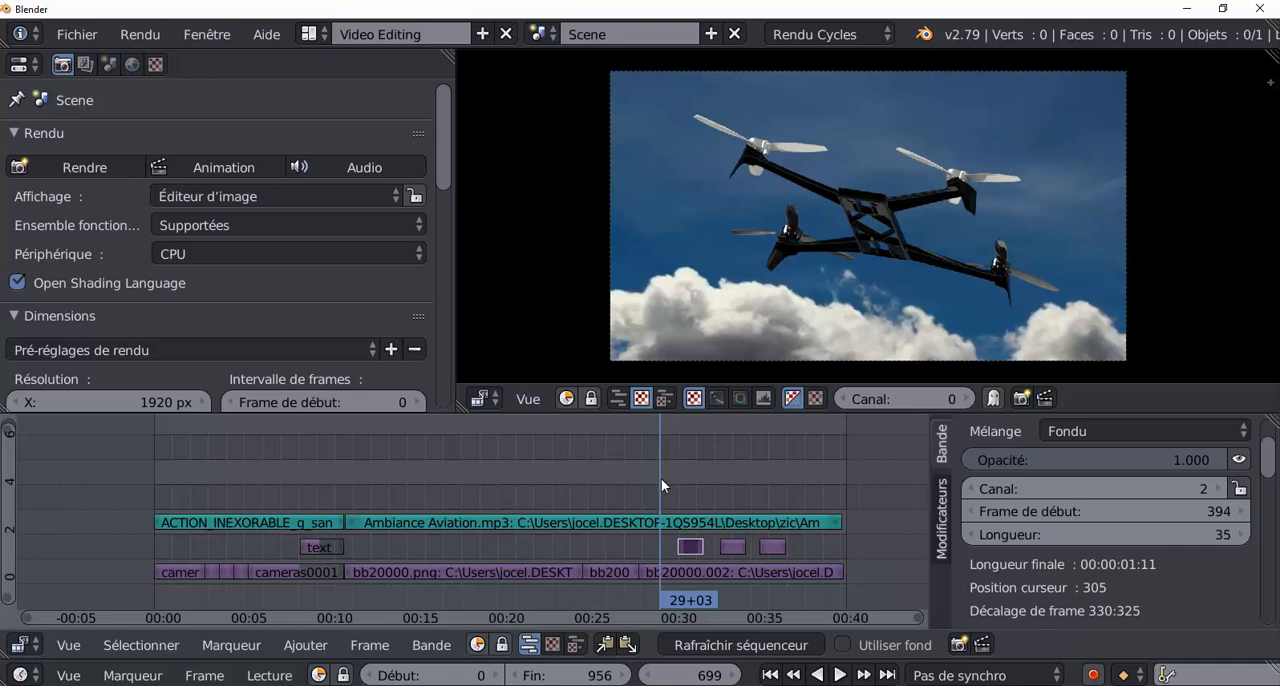
key(alt+a)
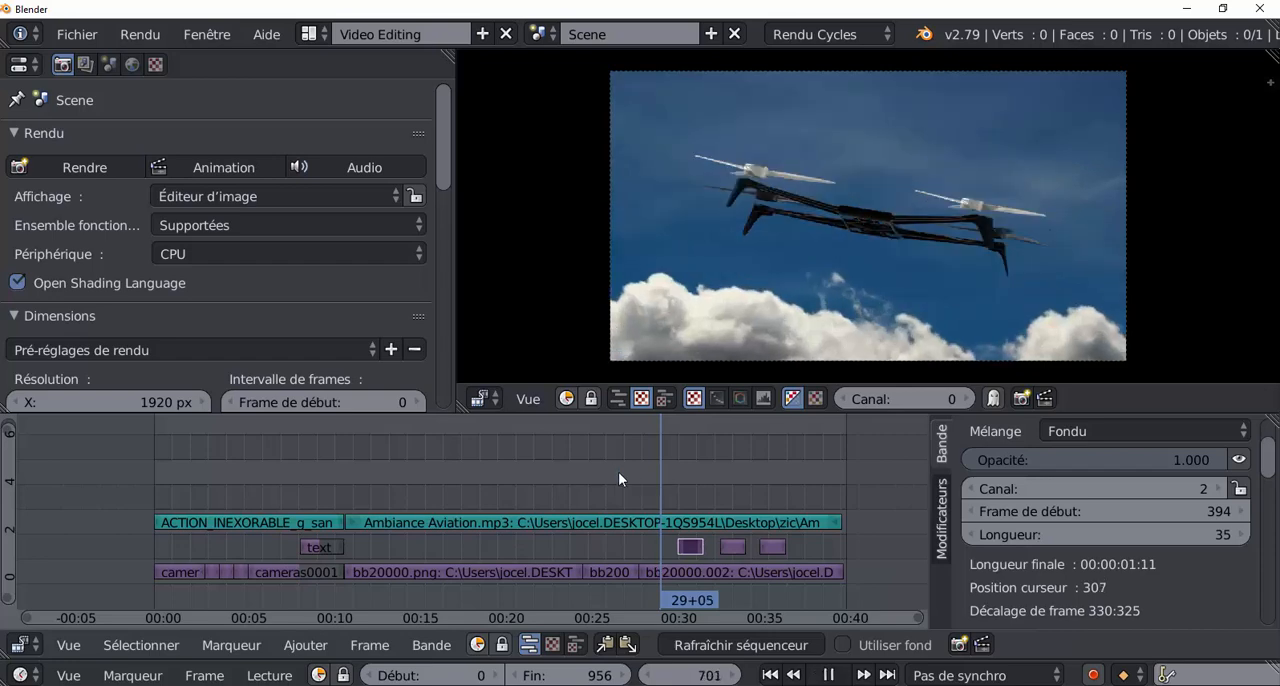
Scrub through the earlier part of the flight around frames 385 to 545, ending at frame 430.
drag(610, 468, 432, 442)
key(alt+a)
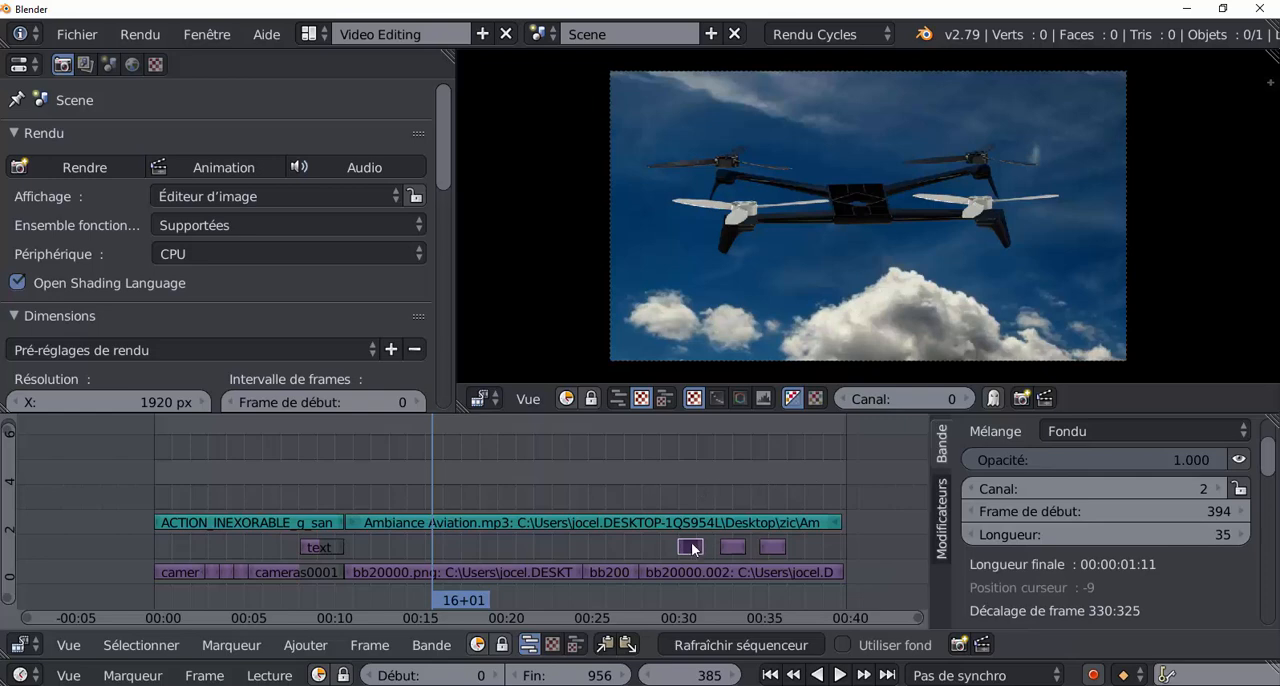
drag(434, 489, 548, 487)
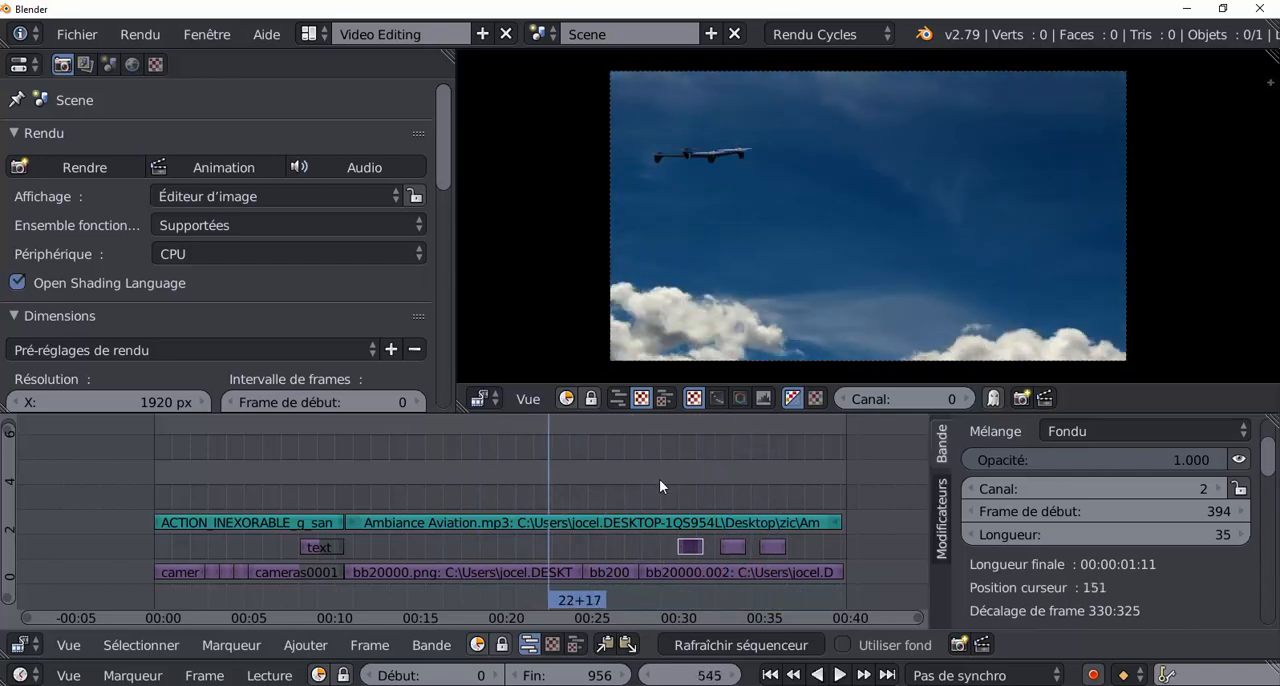
drag(343, 466, 332, 464)
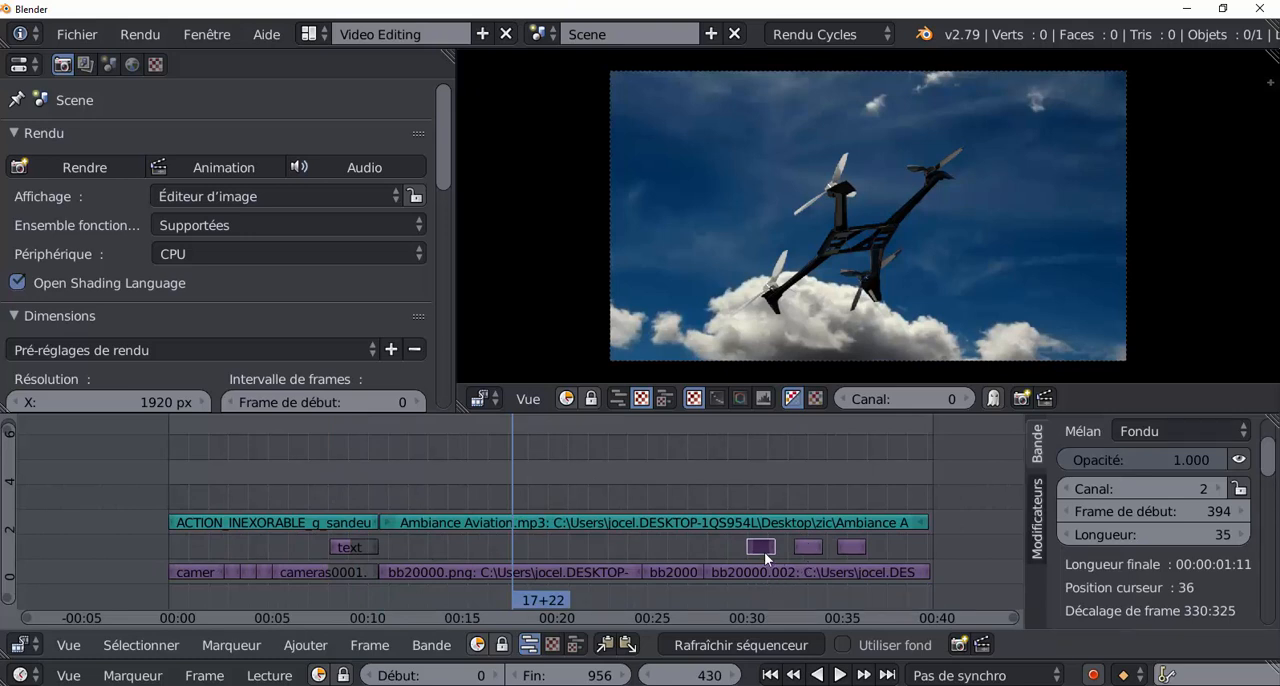
Duplicate the three short segments on channel 2 together and place the copies earlier in the flight, the last starting at frame 495.
right_click(810, 546)
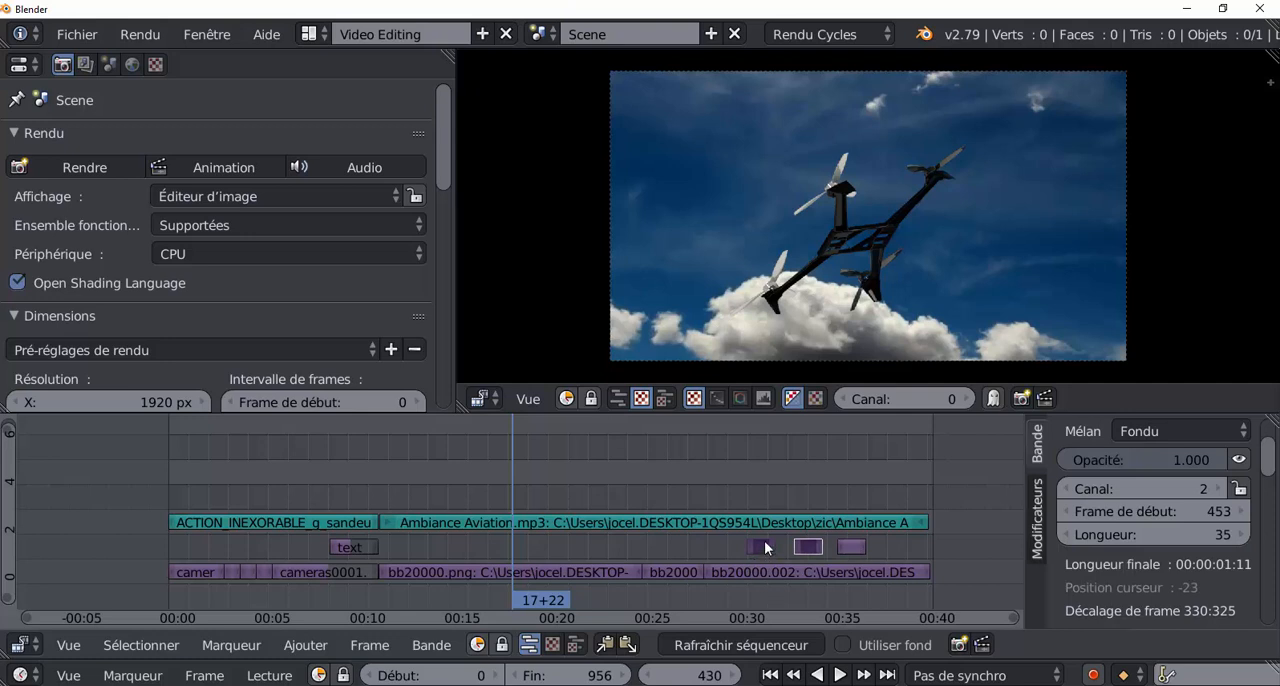
right_click(764, 547)
right_click(807, 548)
right_click(843, 547)
key(g)
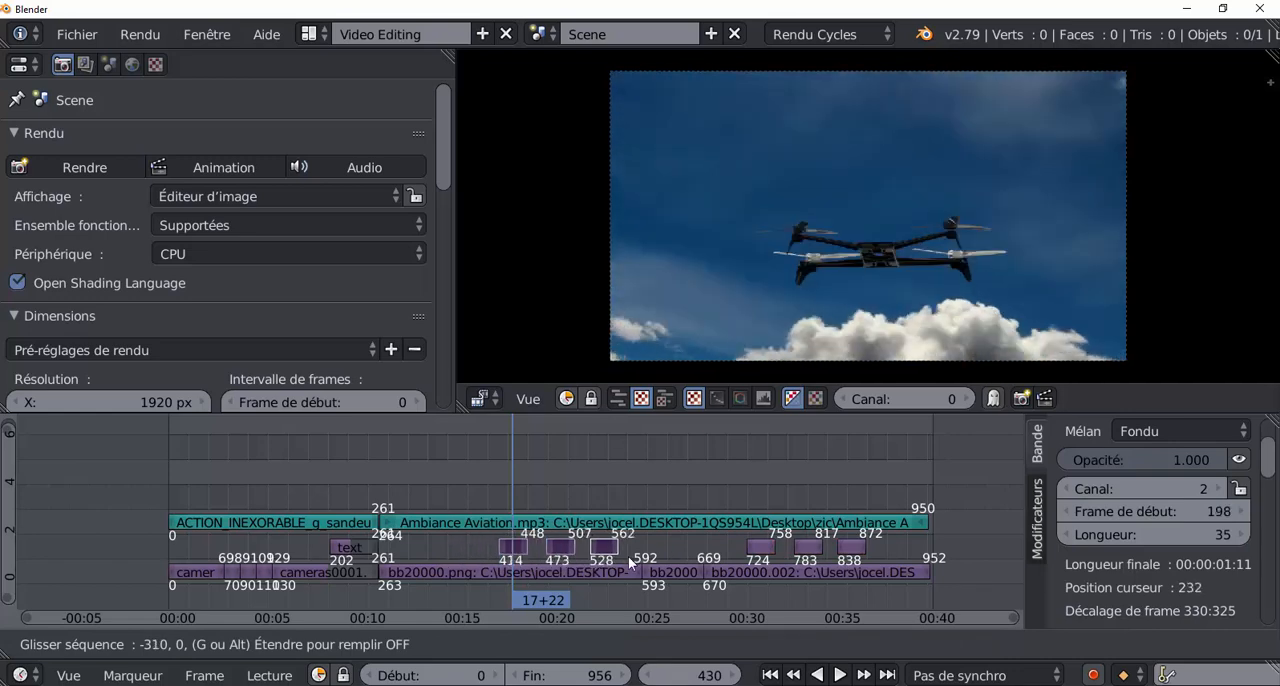
click(602, 556)
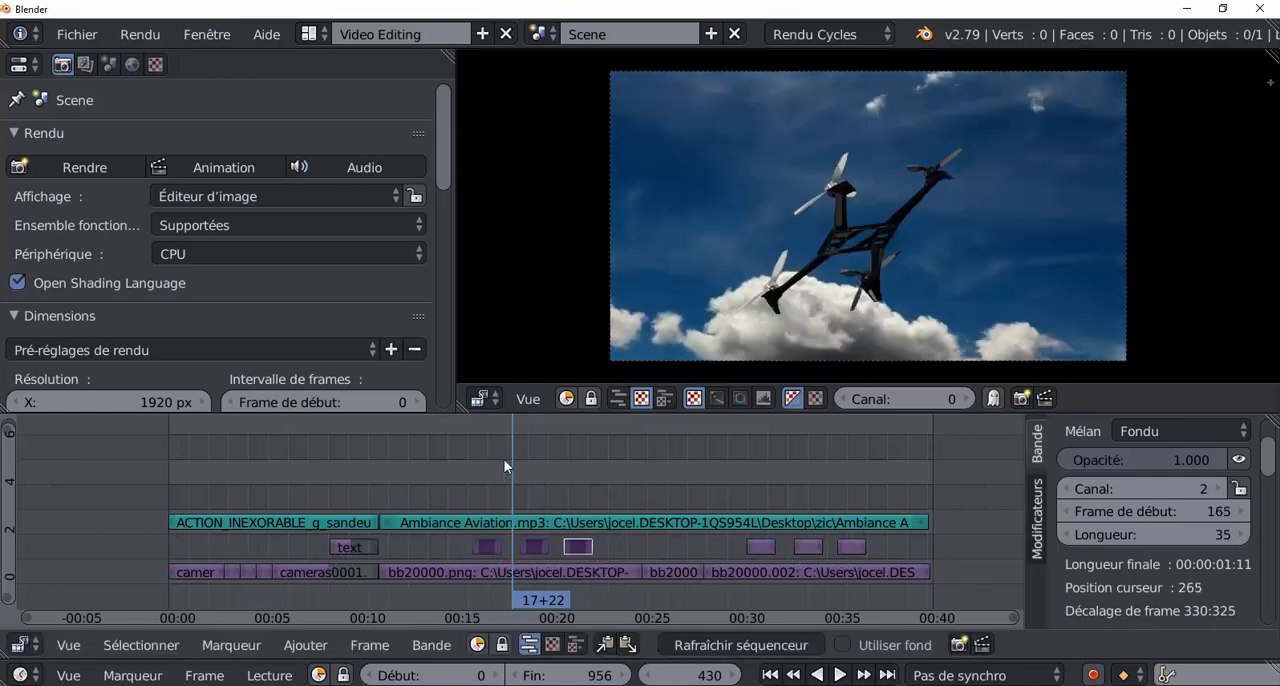
Play the edit from frame 299 through both groups of repeated segments to frame 887, then scrub back to frame 690.
drag(505, 466, 405, 460)
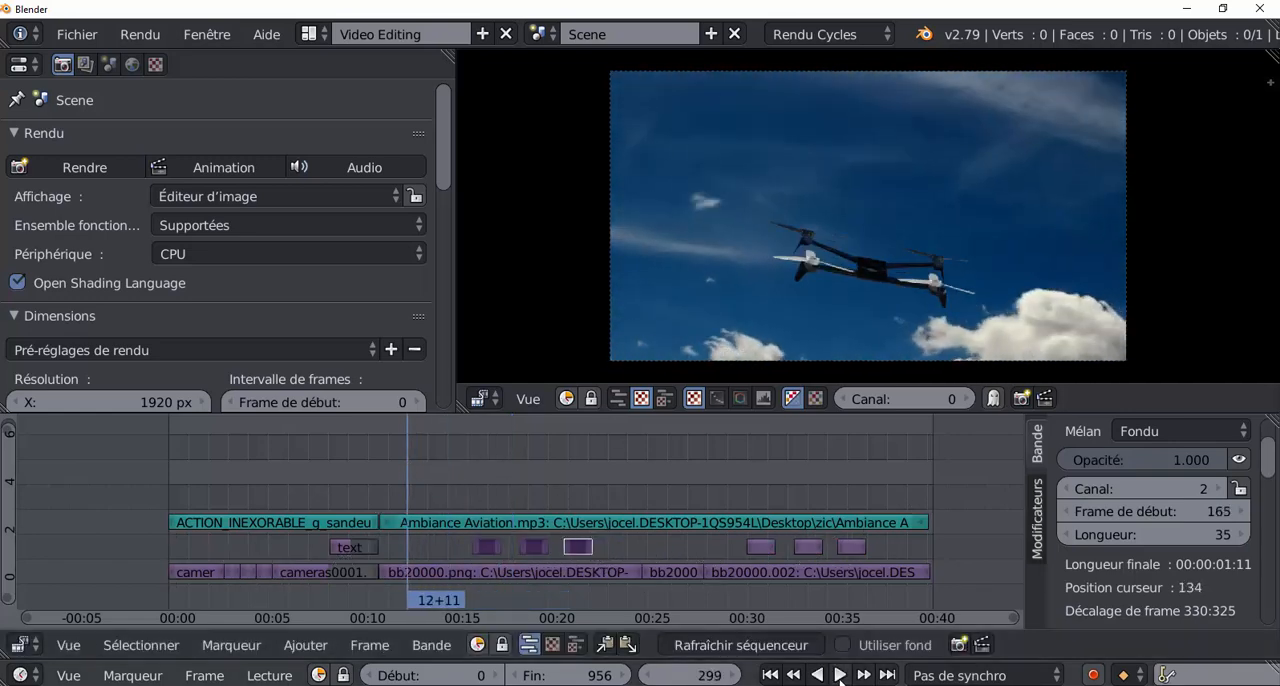
click(840, 675)
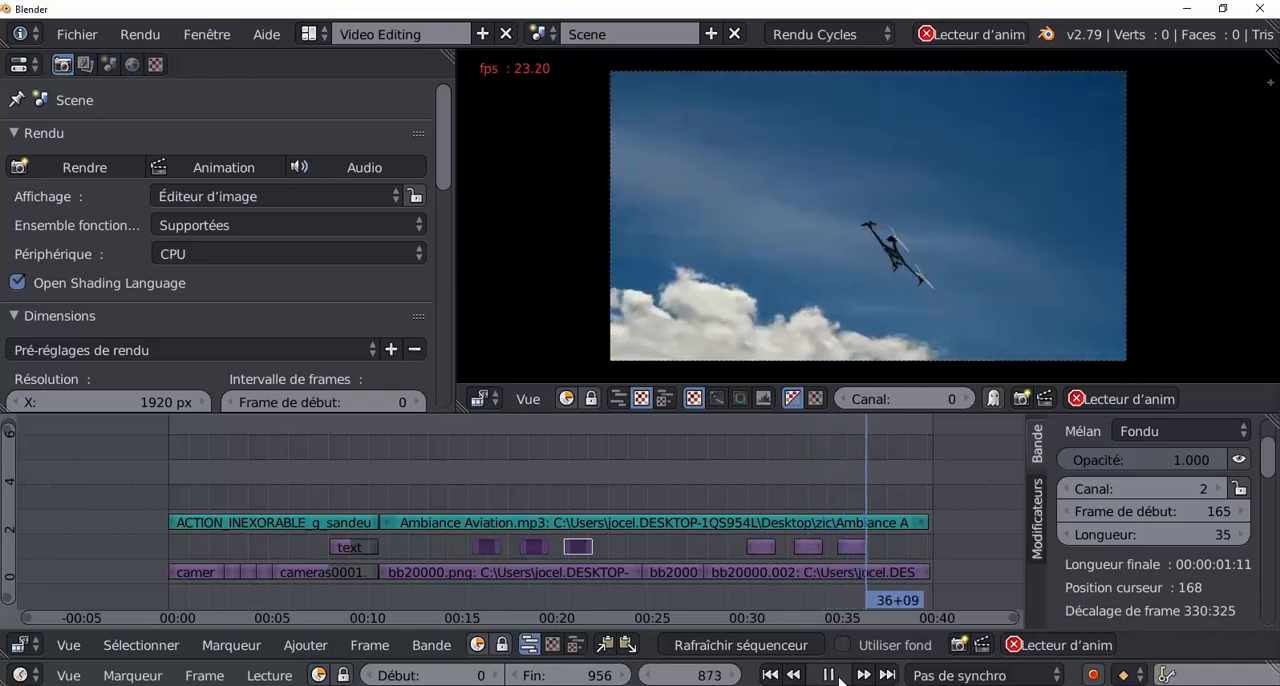
click(840, 678)
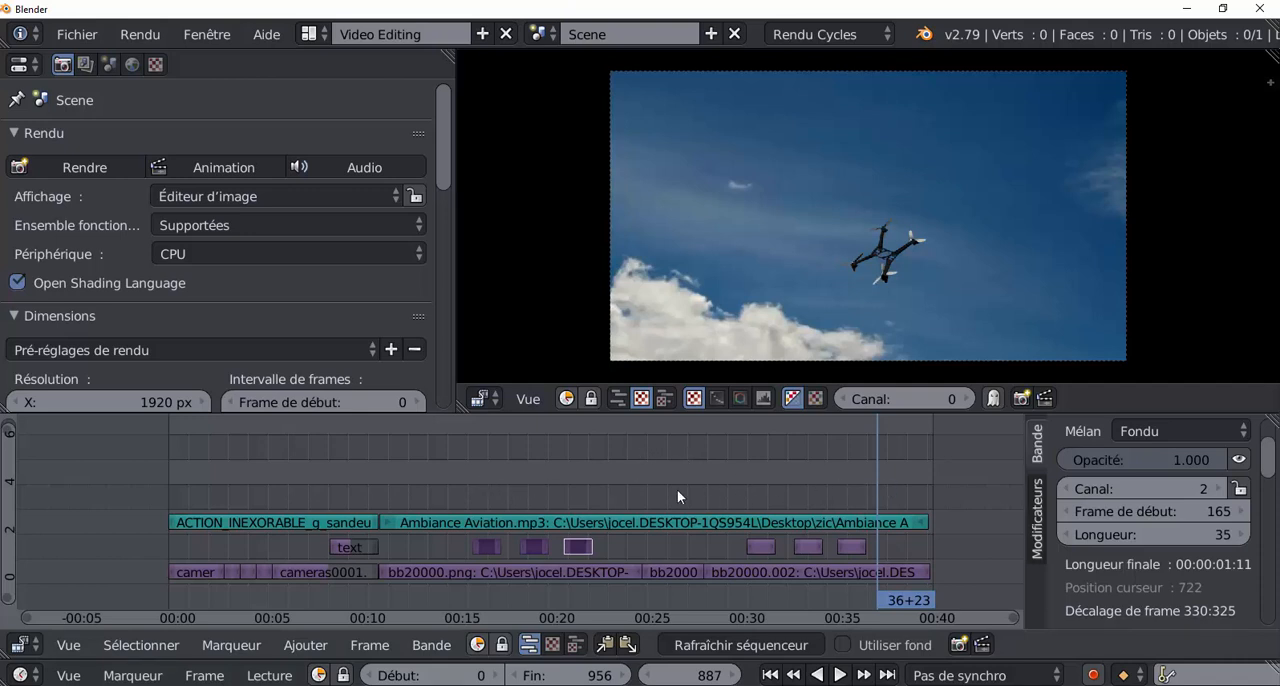
drag(873, 467, 719, 613)
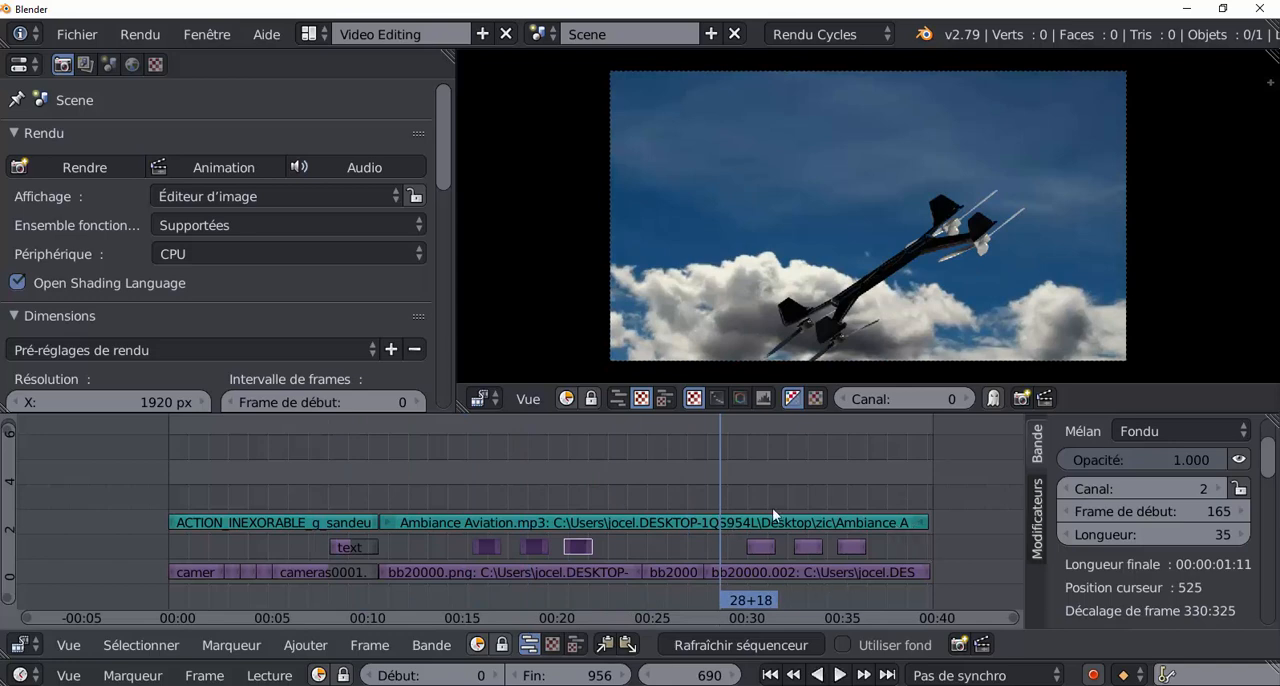
Insert a volume keyframe of 1.000 on the Ambiance Aviation.mp3 strip at frame 878, just after the last repeated segment.
right_click(871, 520)
drag(720, 466, 868, 484)
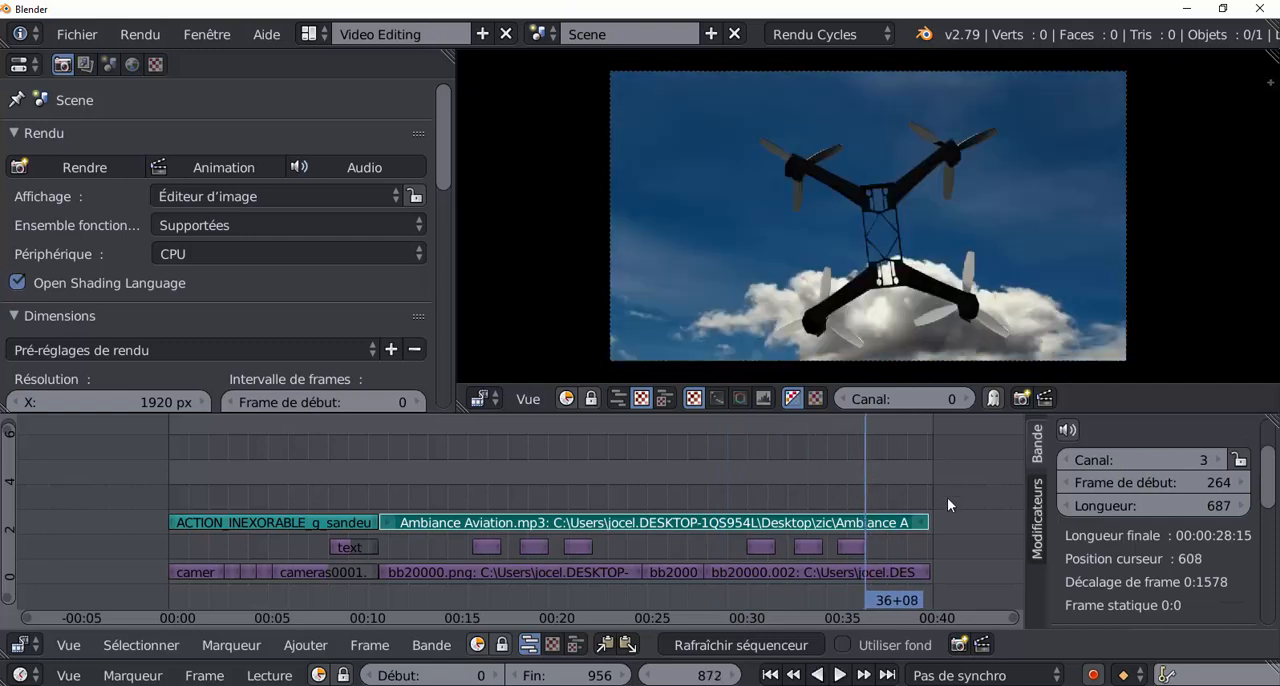
scroll(1274, 453, up, 2)
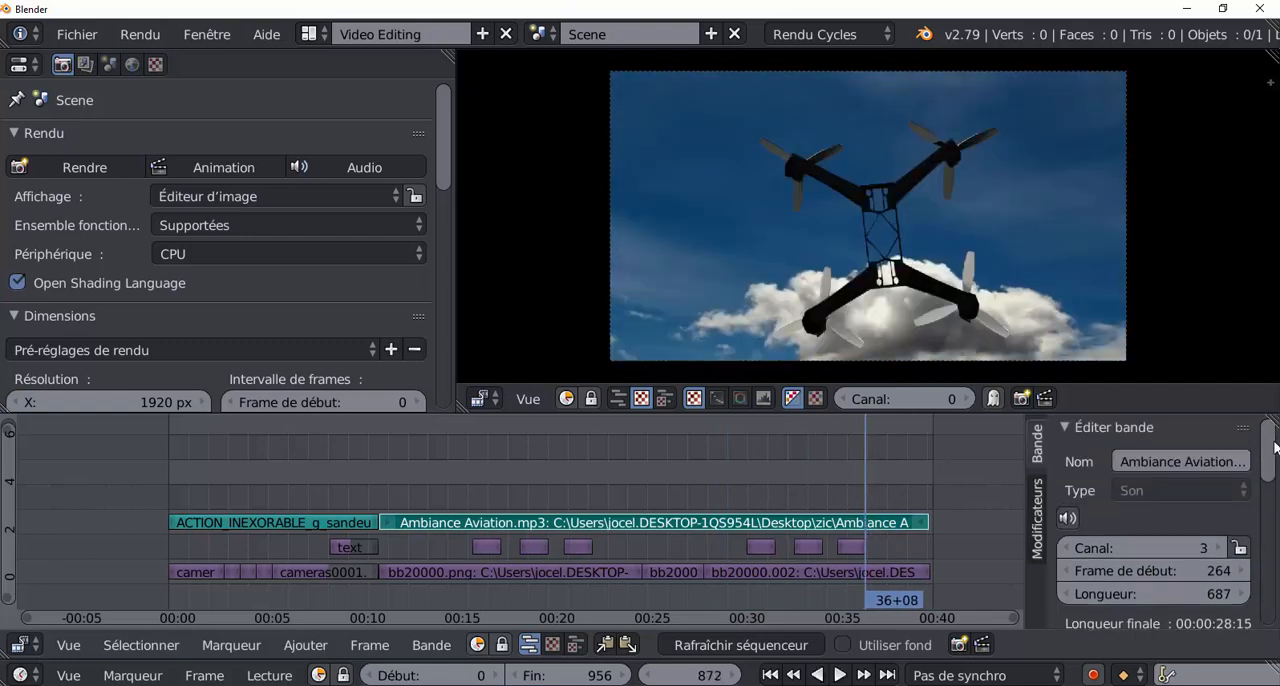
scroll(1274, 453, down, 5)
scroll(1166, 524, down, 4)
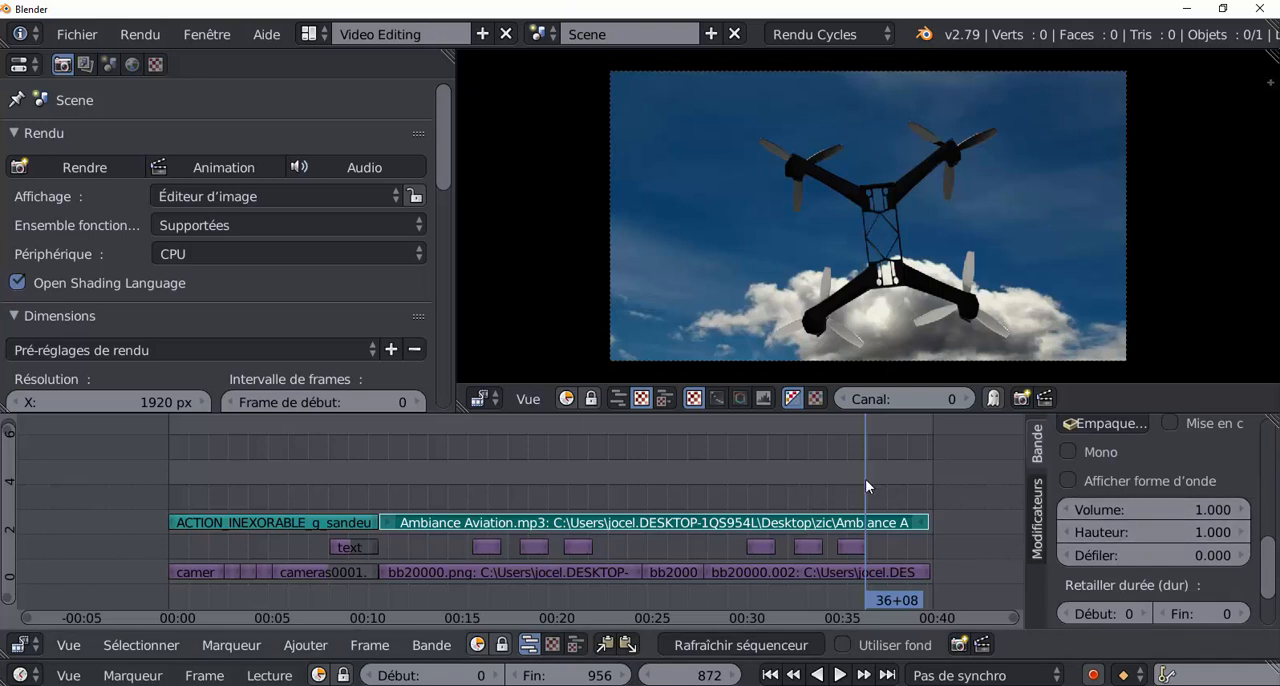
key(alt+a)
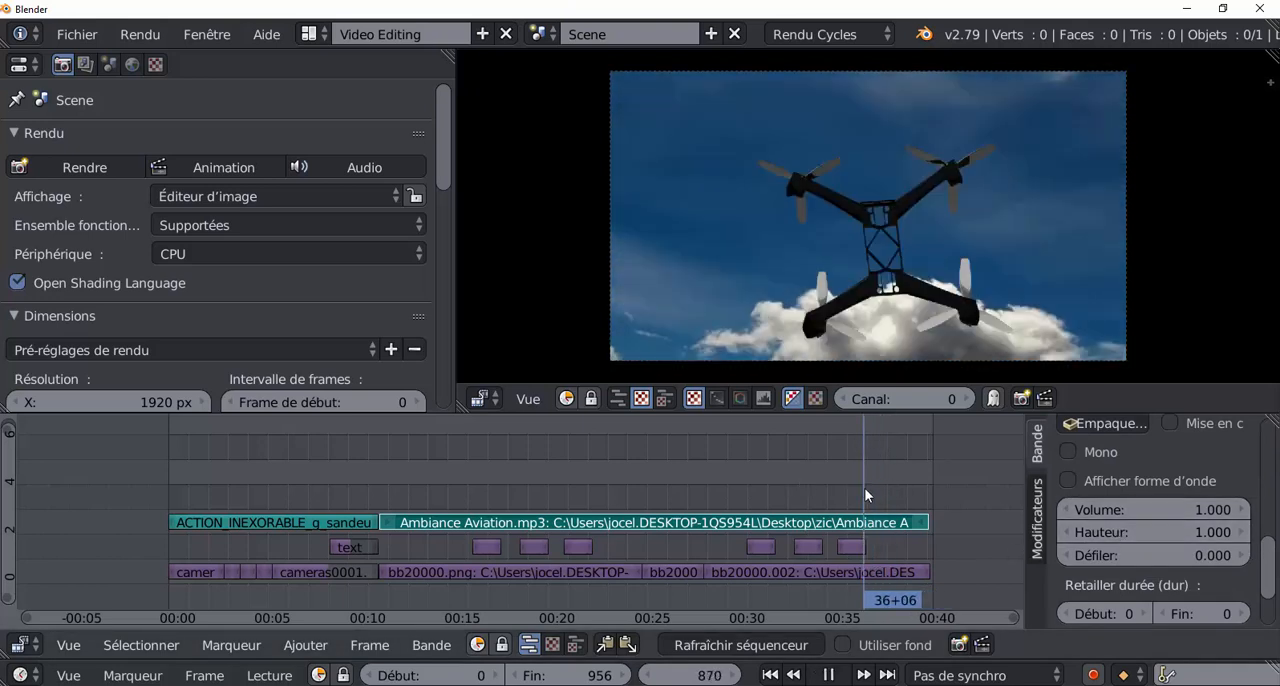
key(alt+a)
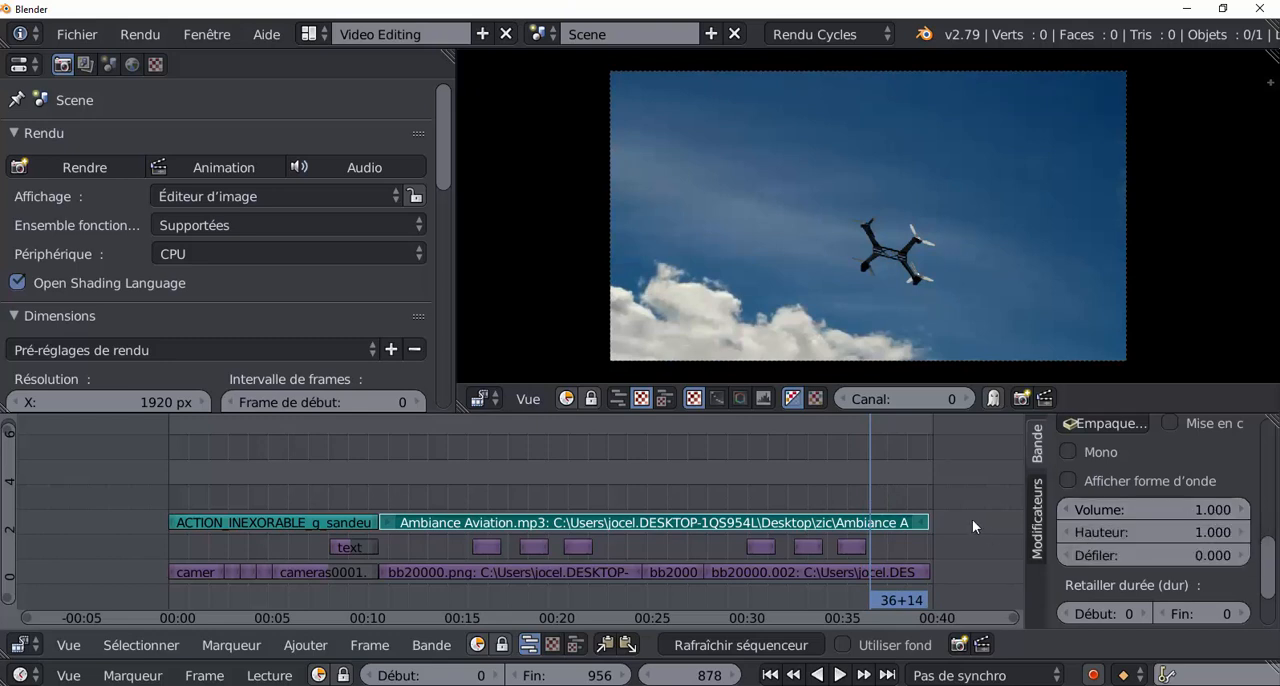
right_click(1140, 511)
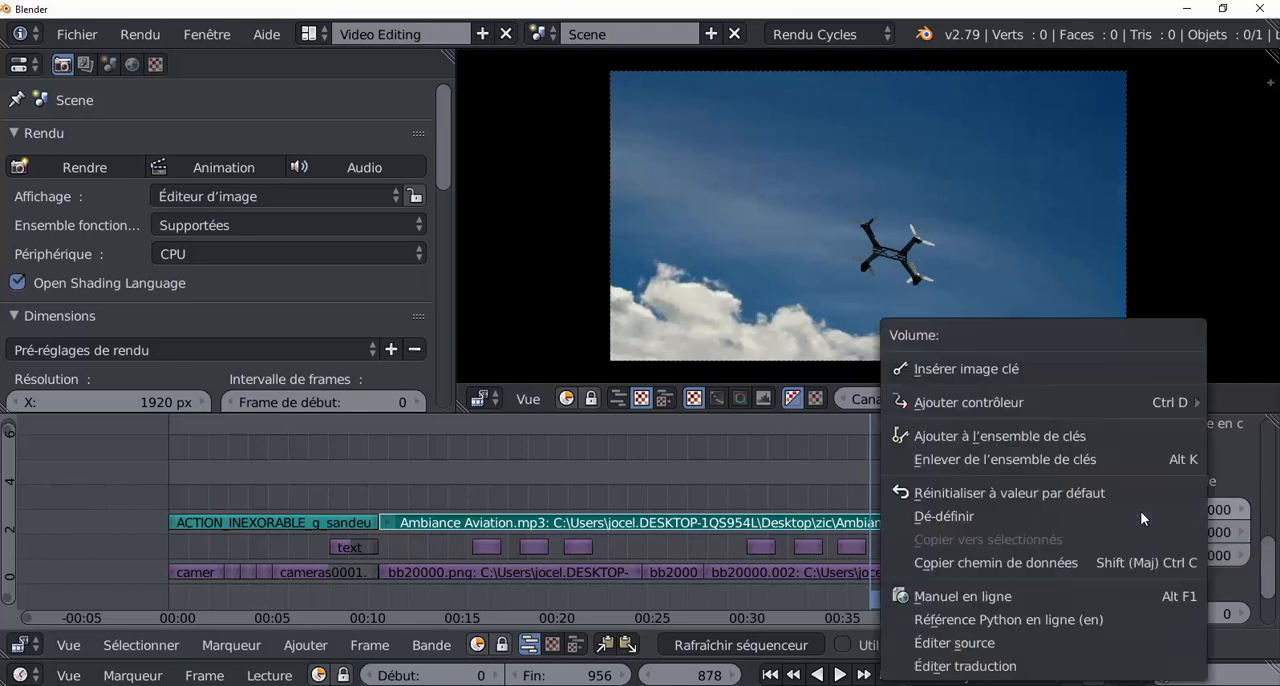
click(989, 368)
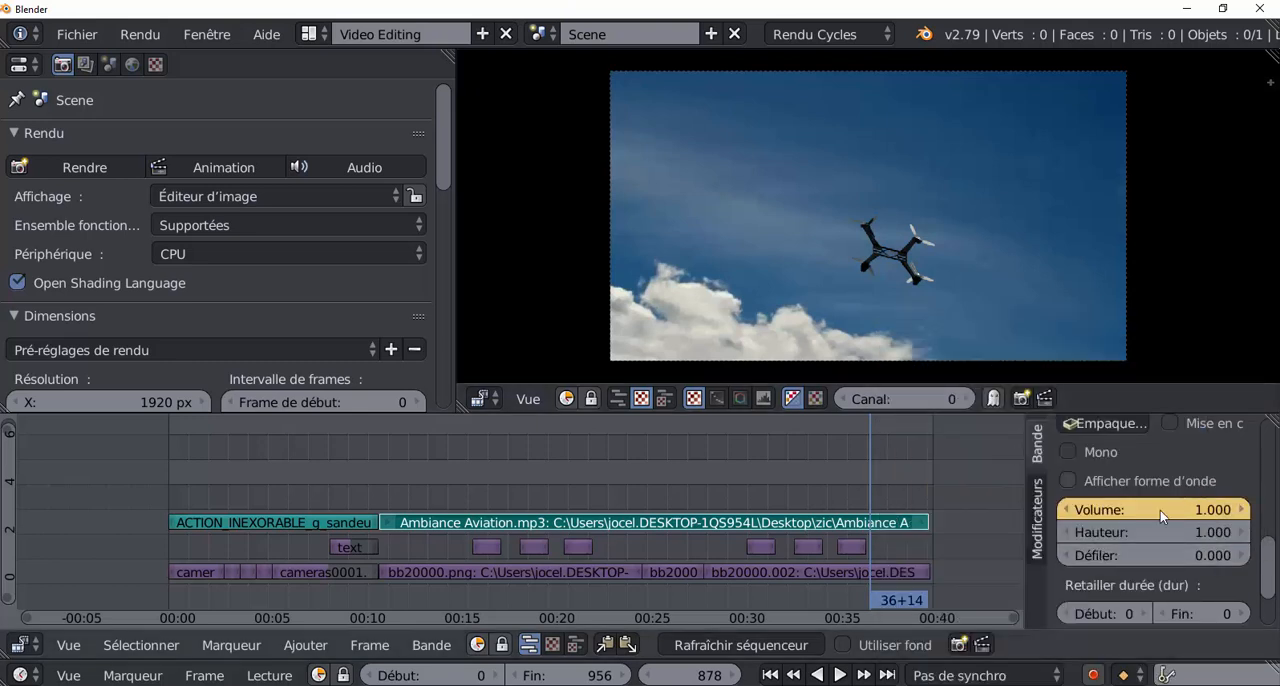
Set the Ambiance Aviation.mp3 strip's volume to 0.000 at frame 951, keyframe it, and scrub back to frame 851.
key(alt+a)
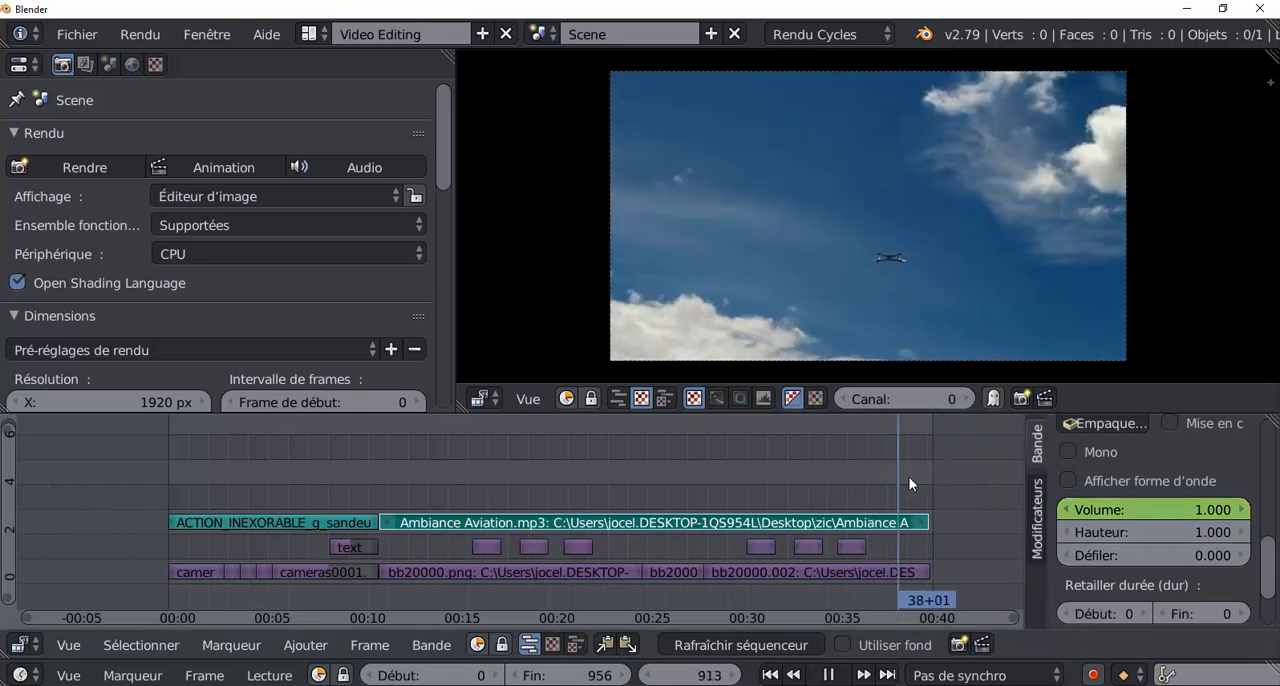
key(alt+a)
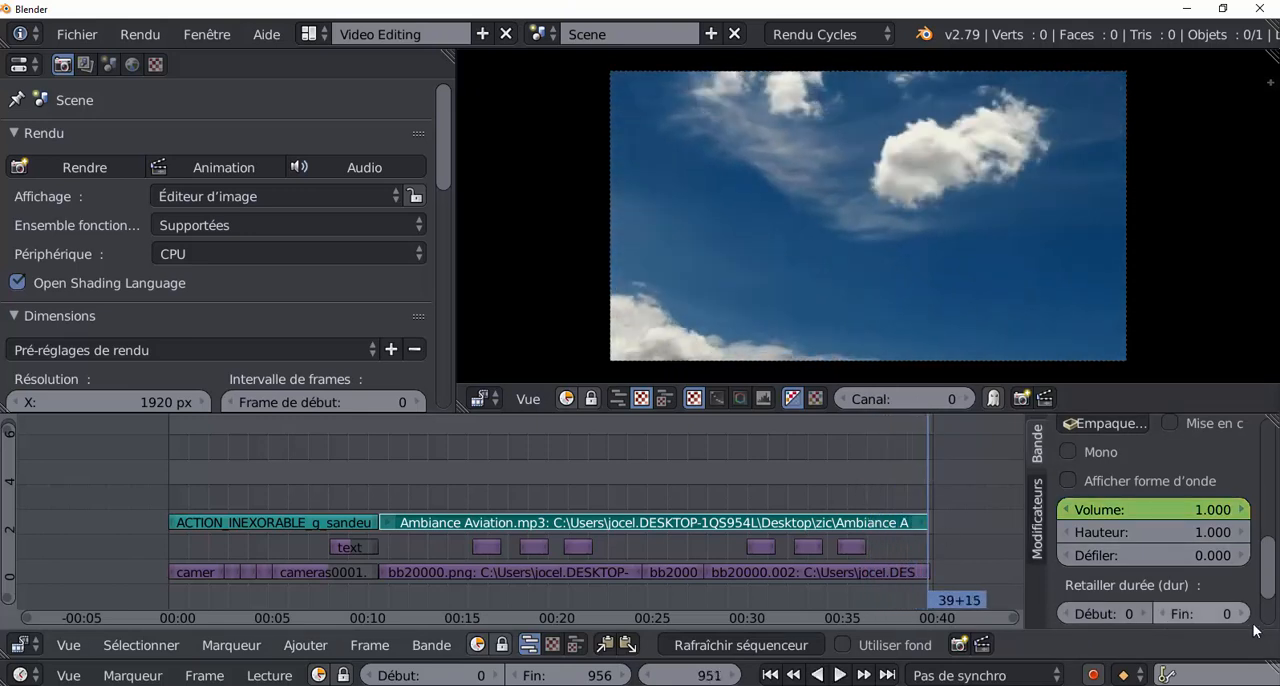
drag(1216, 510, 1150, 510)
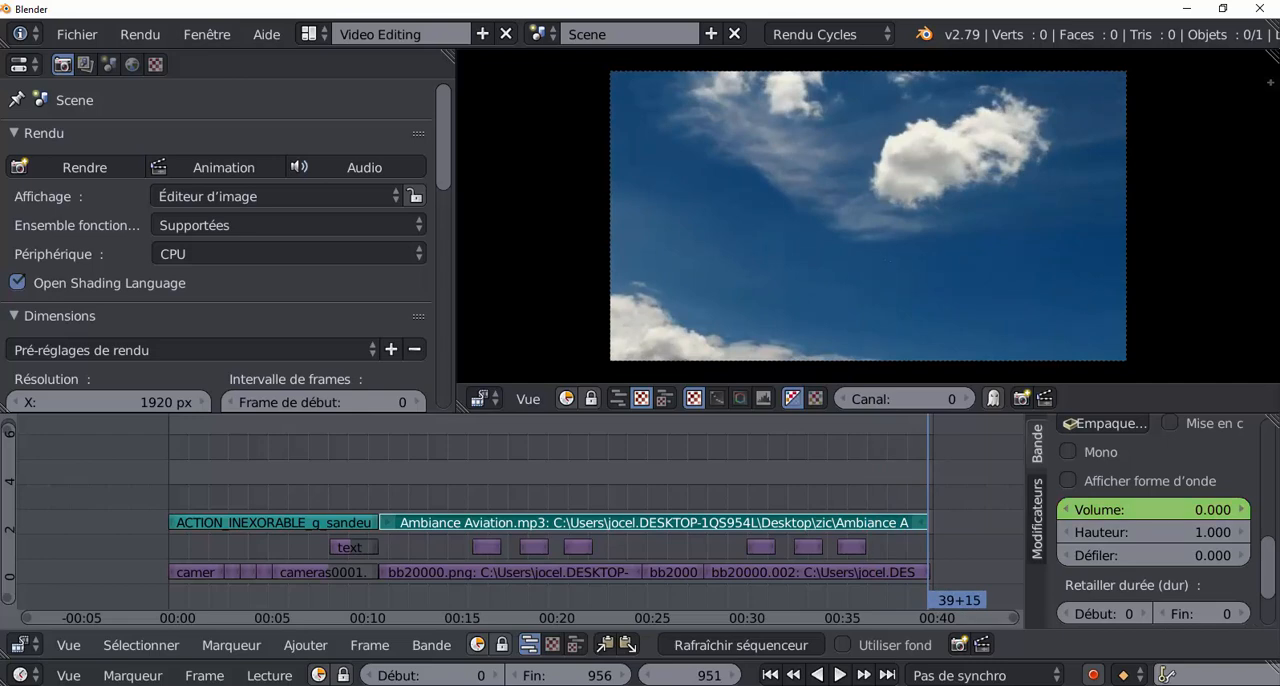
right_click(1167, 509)
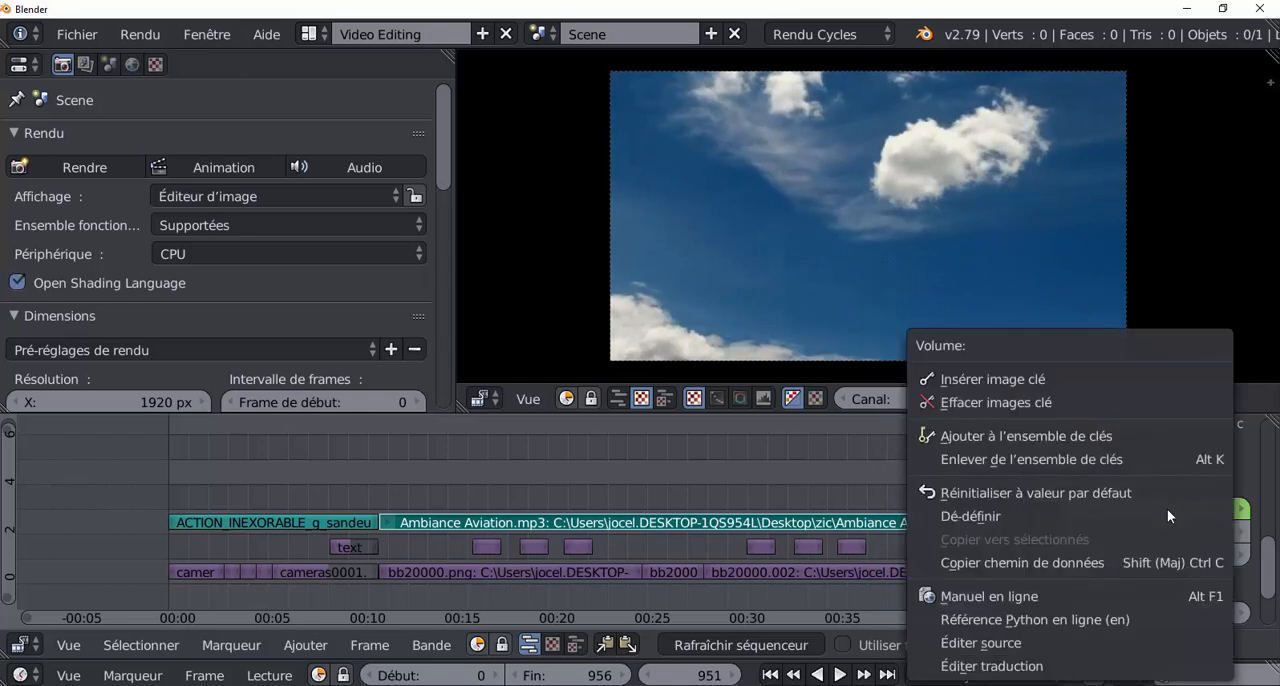
click(1012, 390)
drag(926, 492, 848, 490)
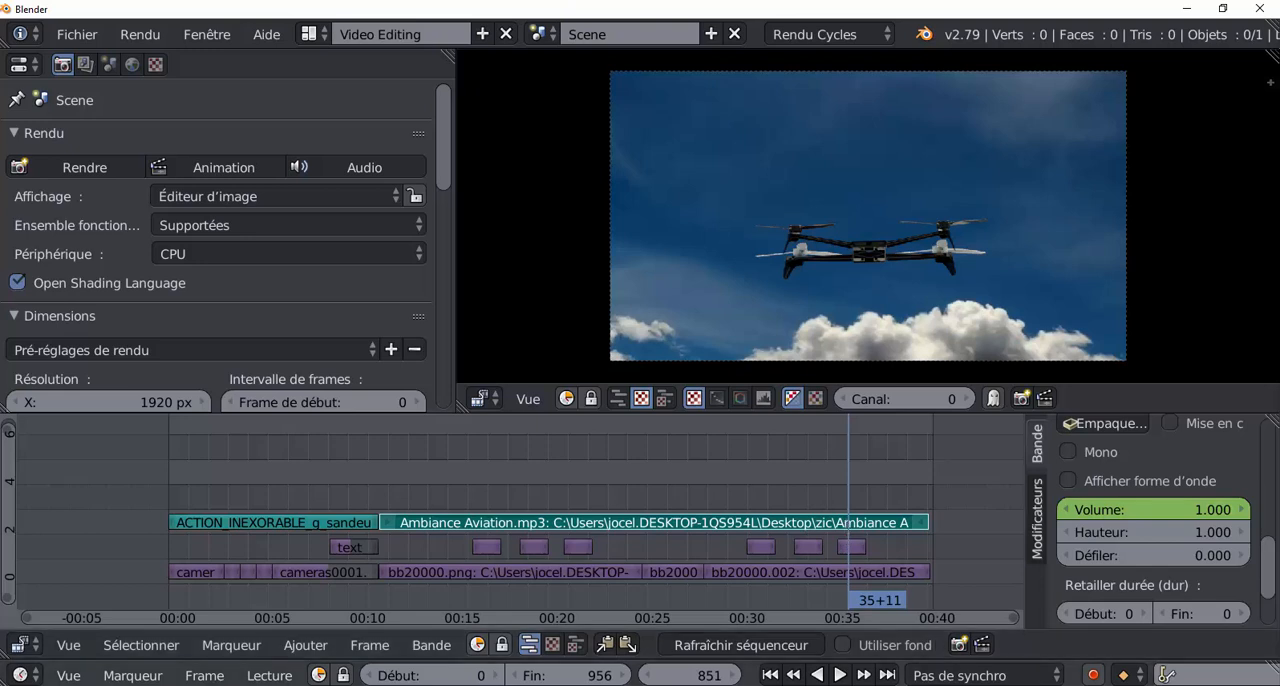
Play the end of the edit from frame 851 to check the music fade-out, then stop the playback.
click(840, 675)
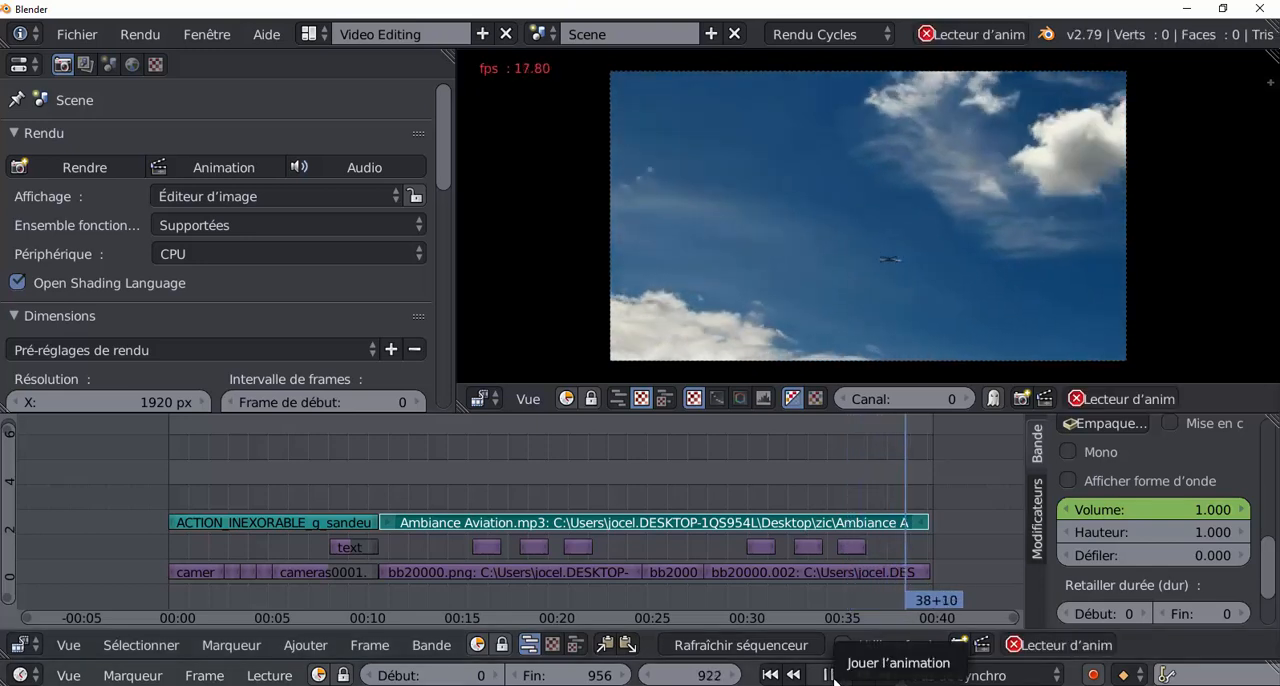
click(868, 465)
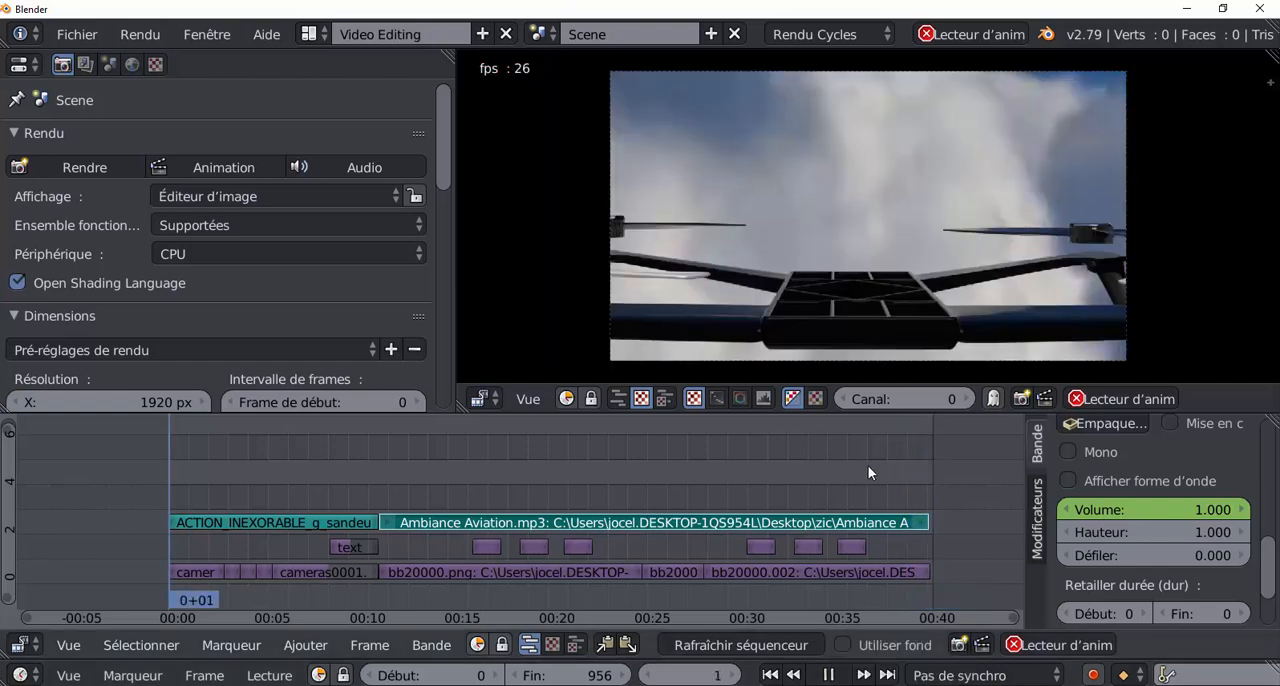
click(868, 471)
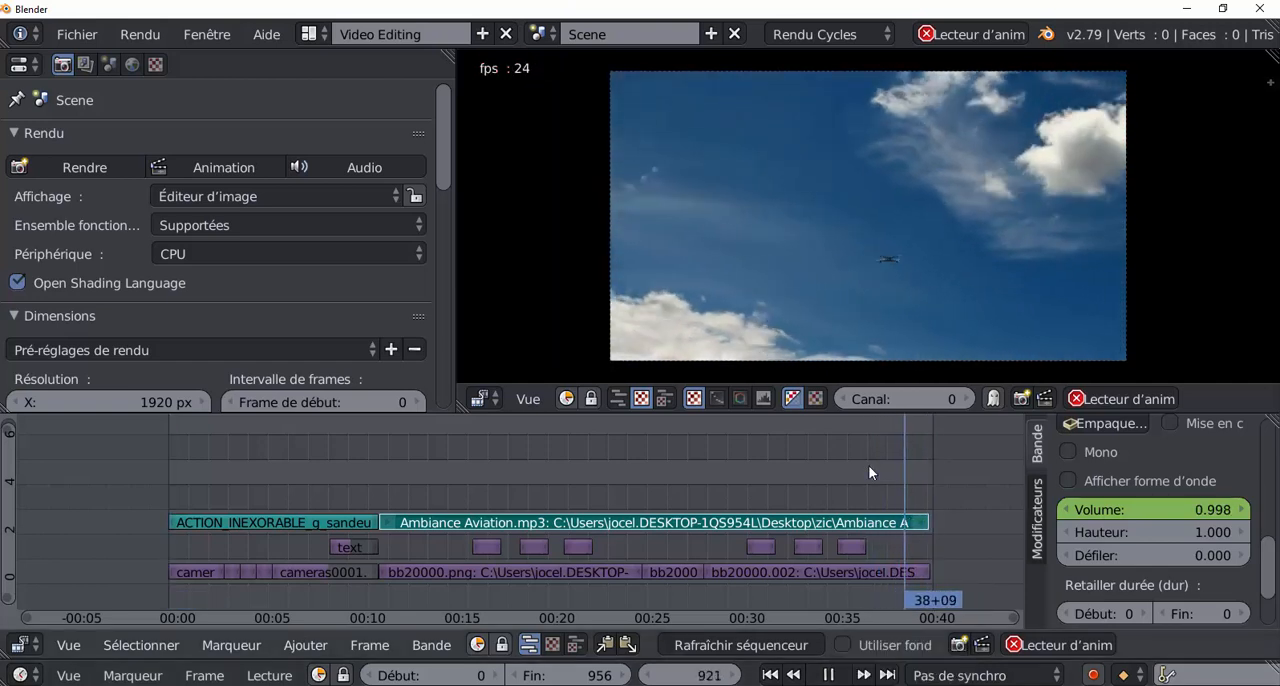
click(829, 680)
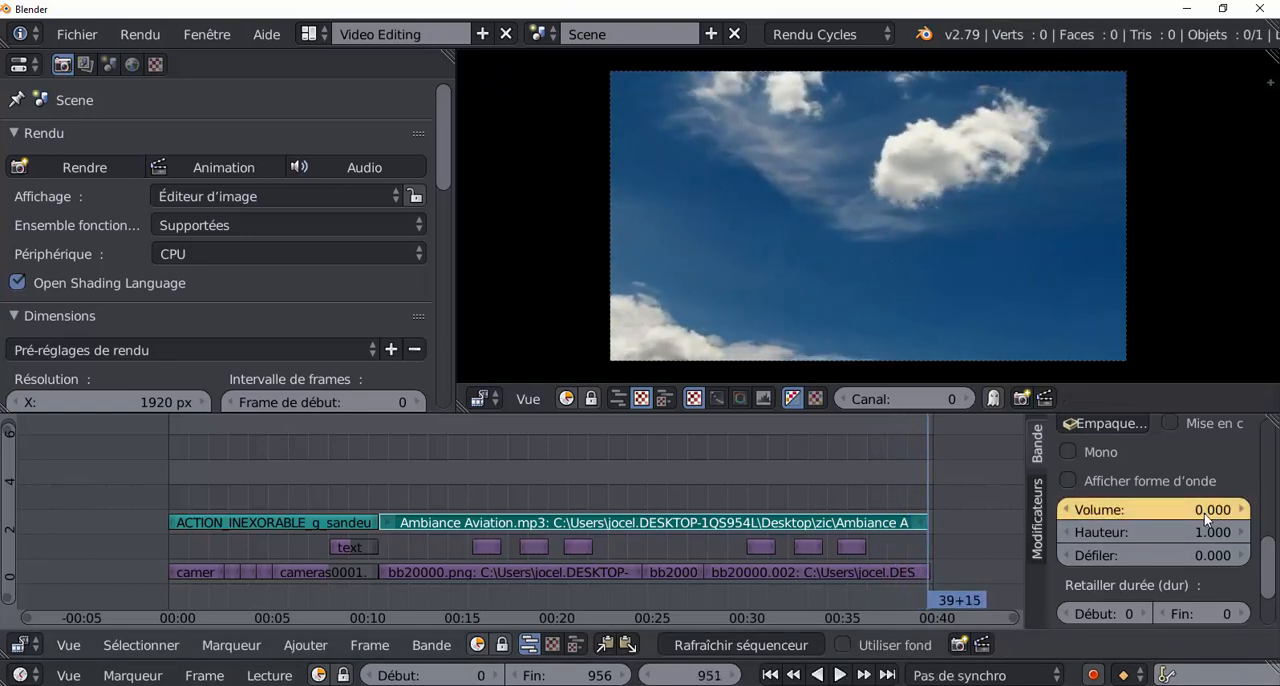
Insert an opacity keyframe of 1.000 on the last image strip, bb20000.002, at frame 883.
drag(924, 488, 873, 497)
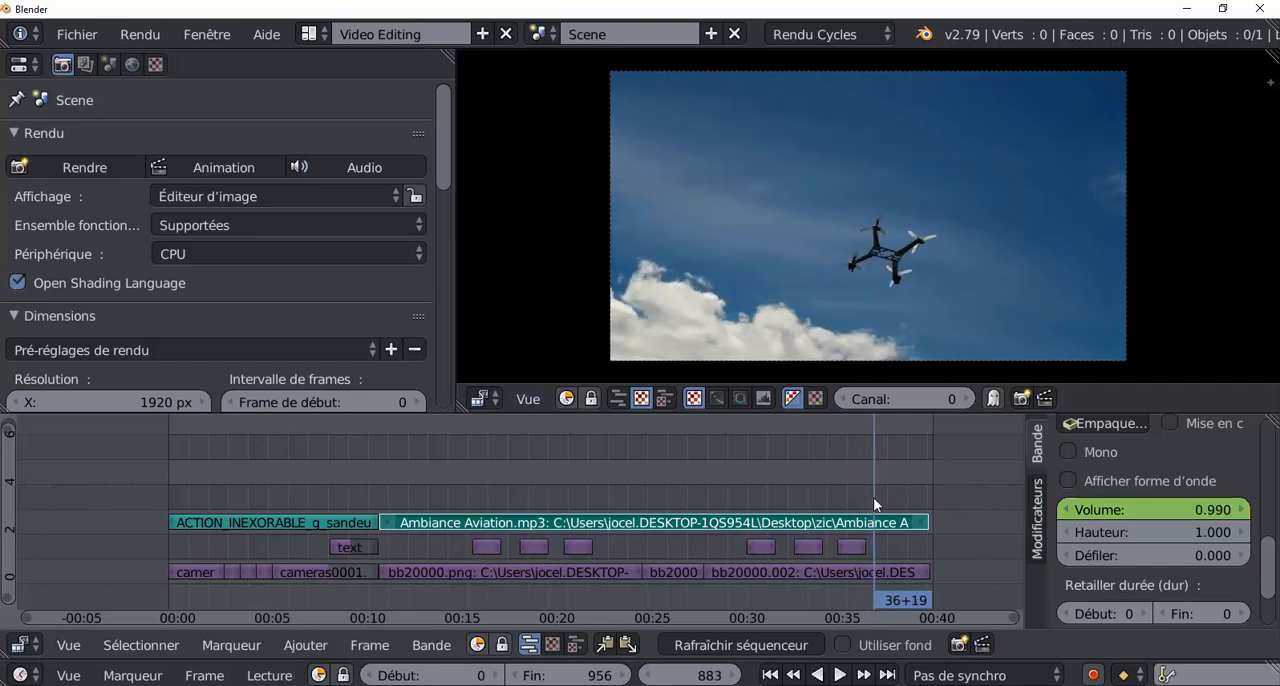
click(894, 572)
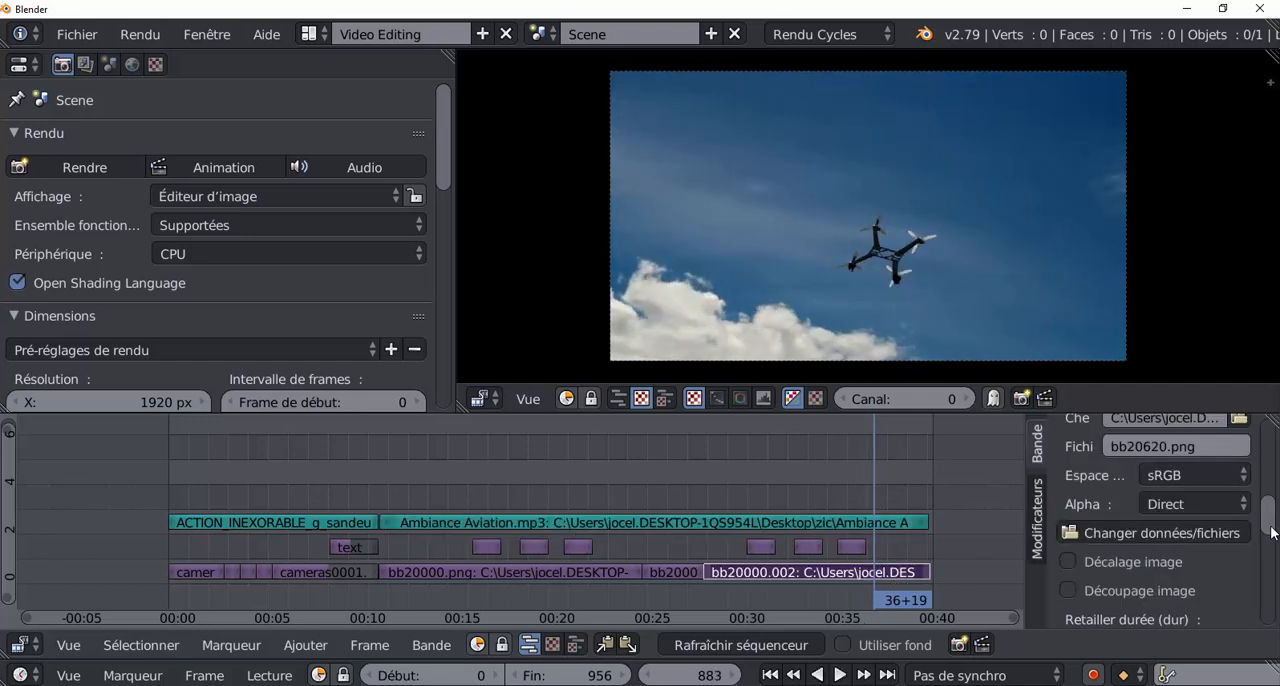
drag(1272, 533, 1274, 457)
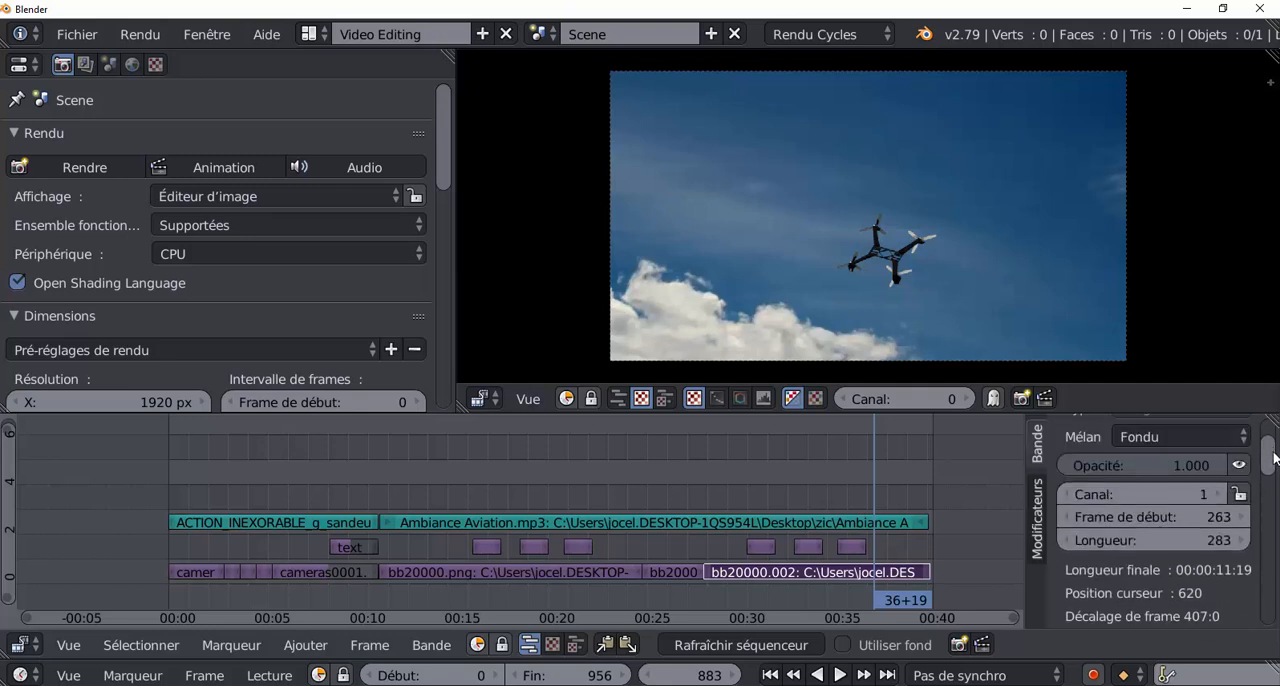
right_click(1170, 464)
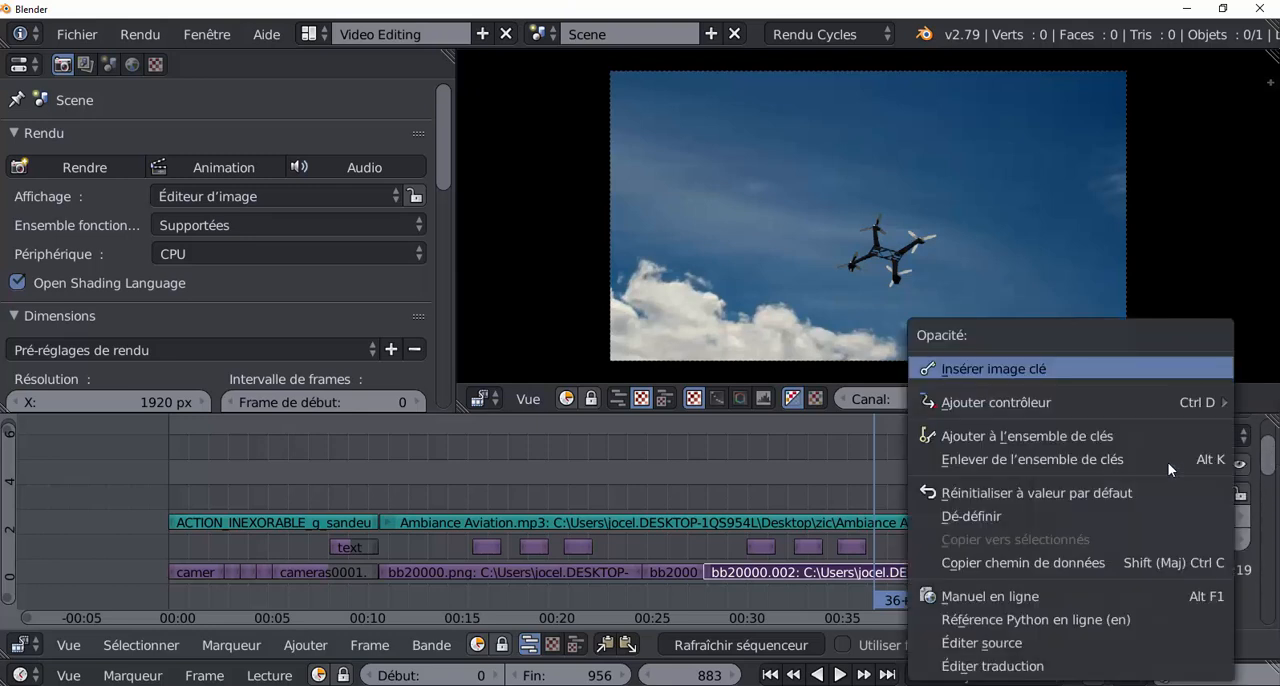
click(1034, 368)
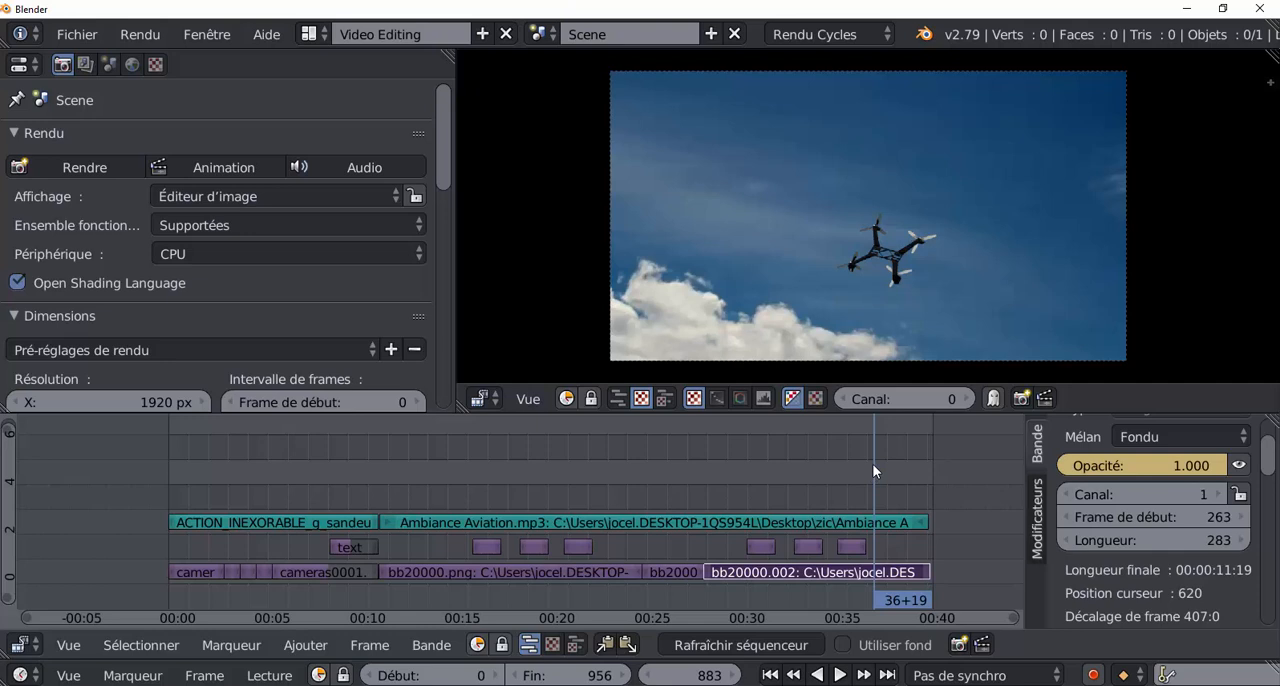
Set the bb20000.002 strip's opacity to 0.000 at frame 951 and insert a keyframe there.
key(alt+a)
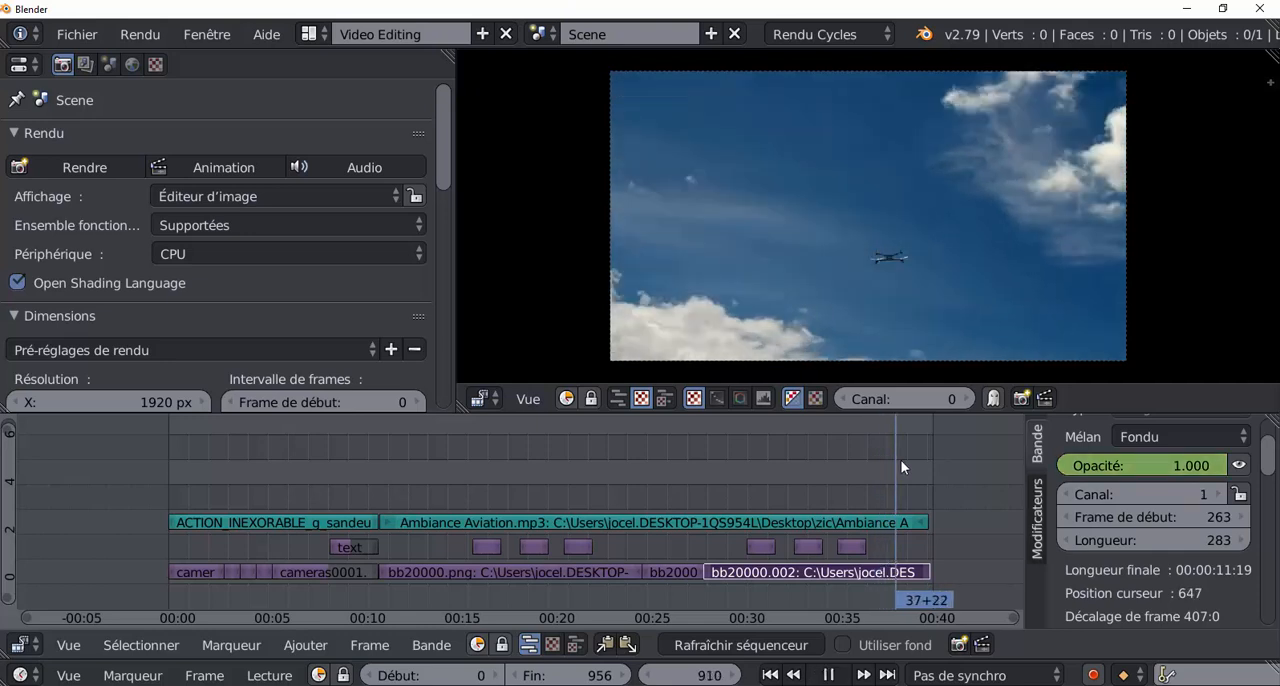
drag(923, 459, 928, 462)
key(alt+a)
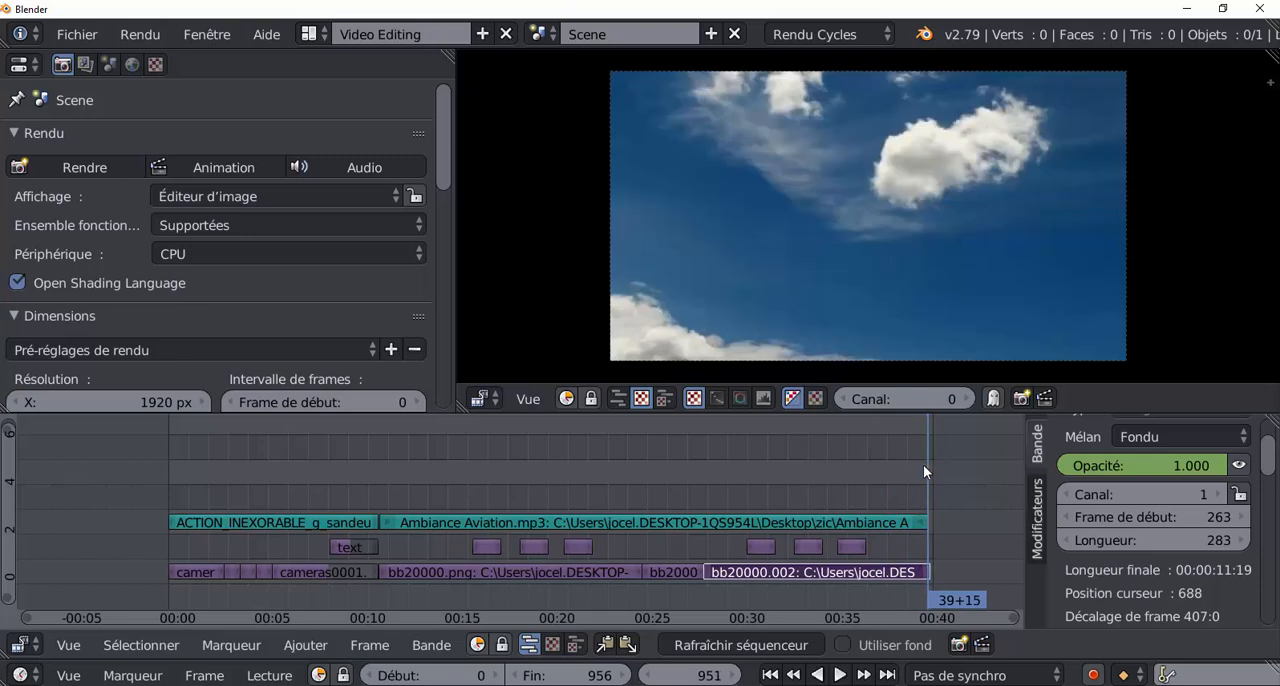
drag(1190, 465, 1071, 504)
right_click(1108, 470)
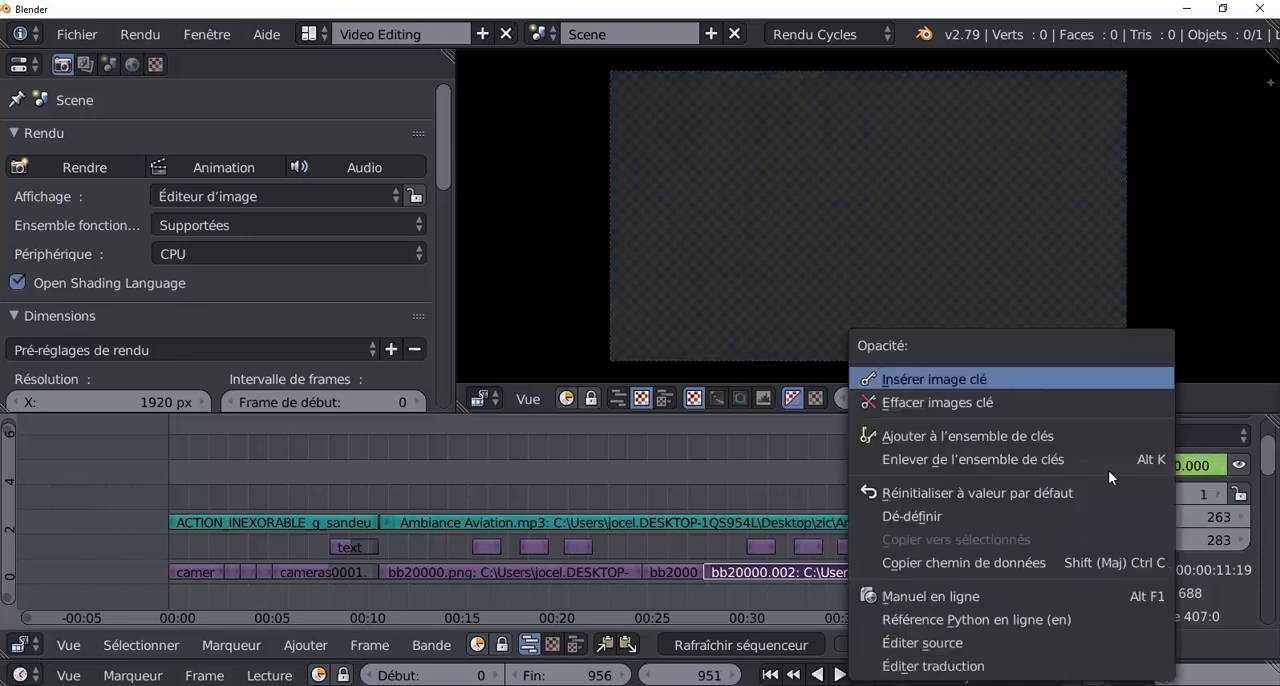
click(1029, 381)
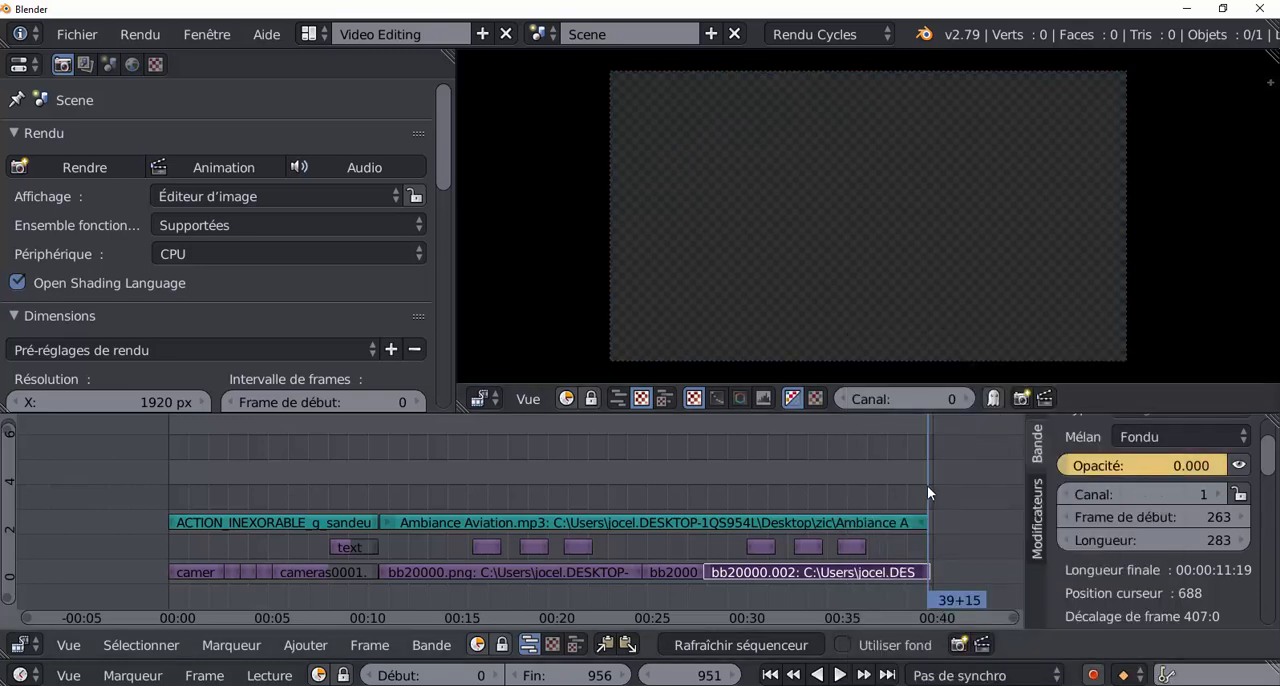
Play and scrub the ending from frame 846 to review the picture fade-out, then return to frame 885.
drag(927, 485, 842, 486)
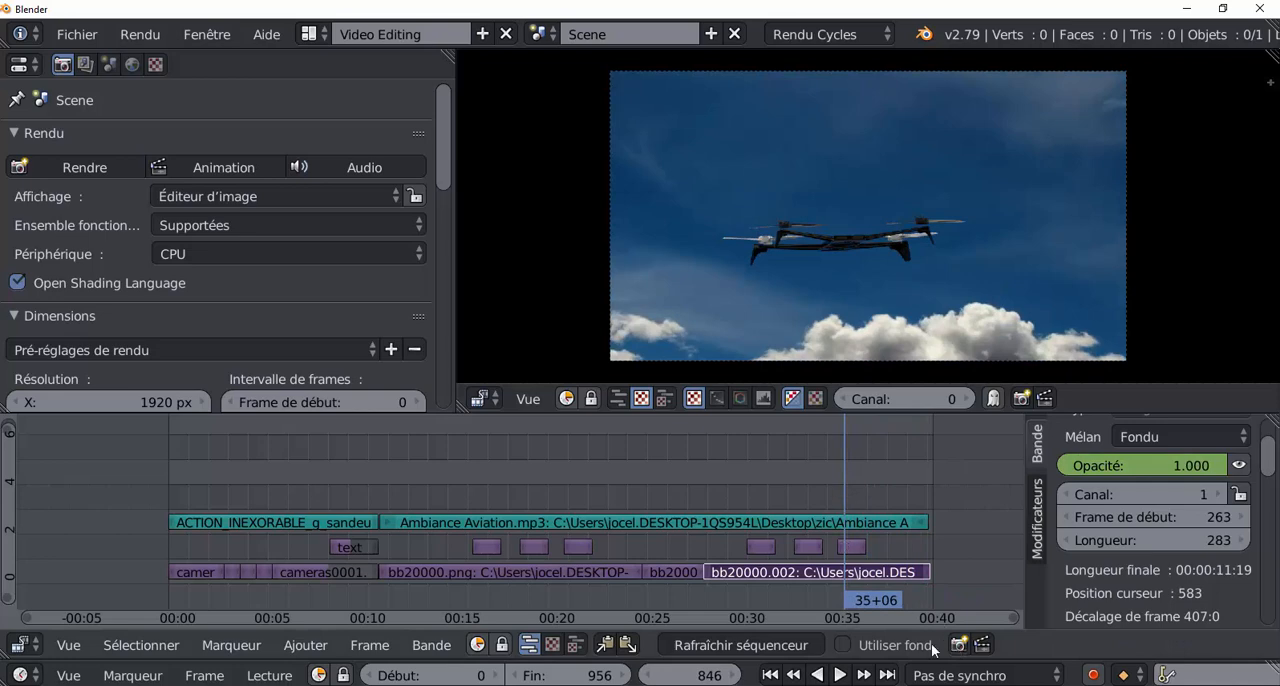
click(840, 675)
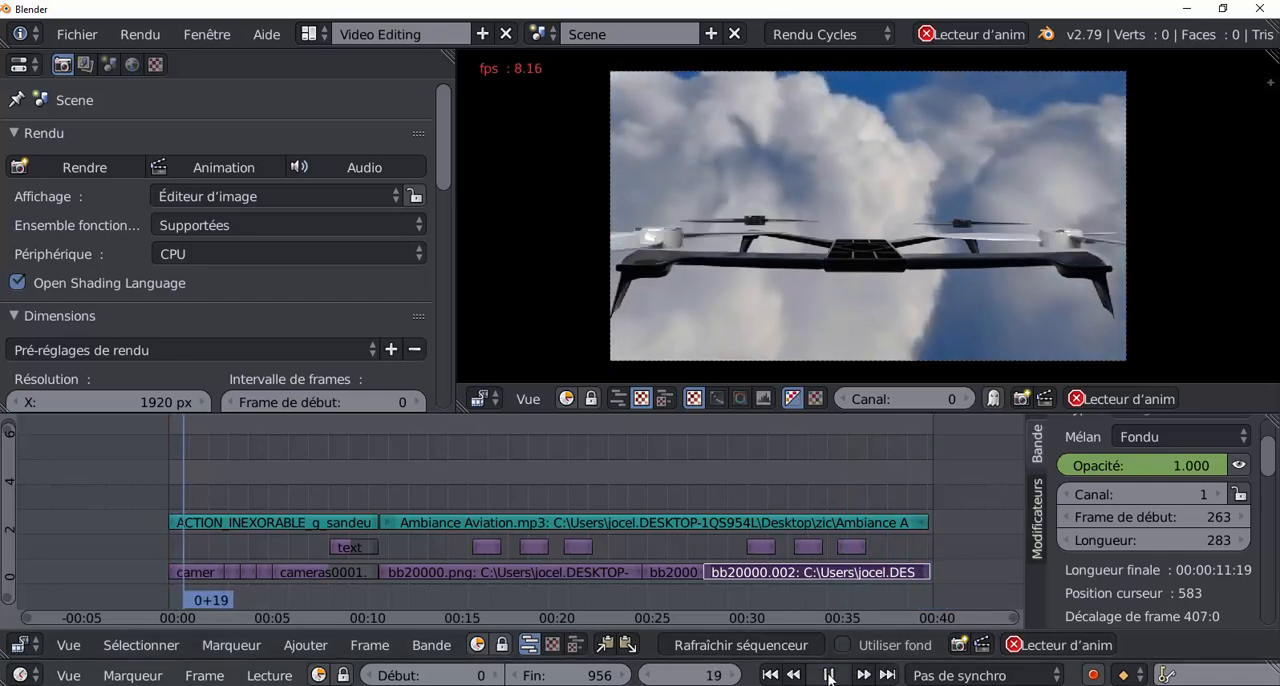
drag(872, 480, 914, 473)
key(alt+a)
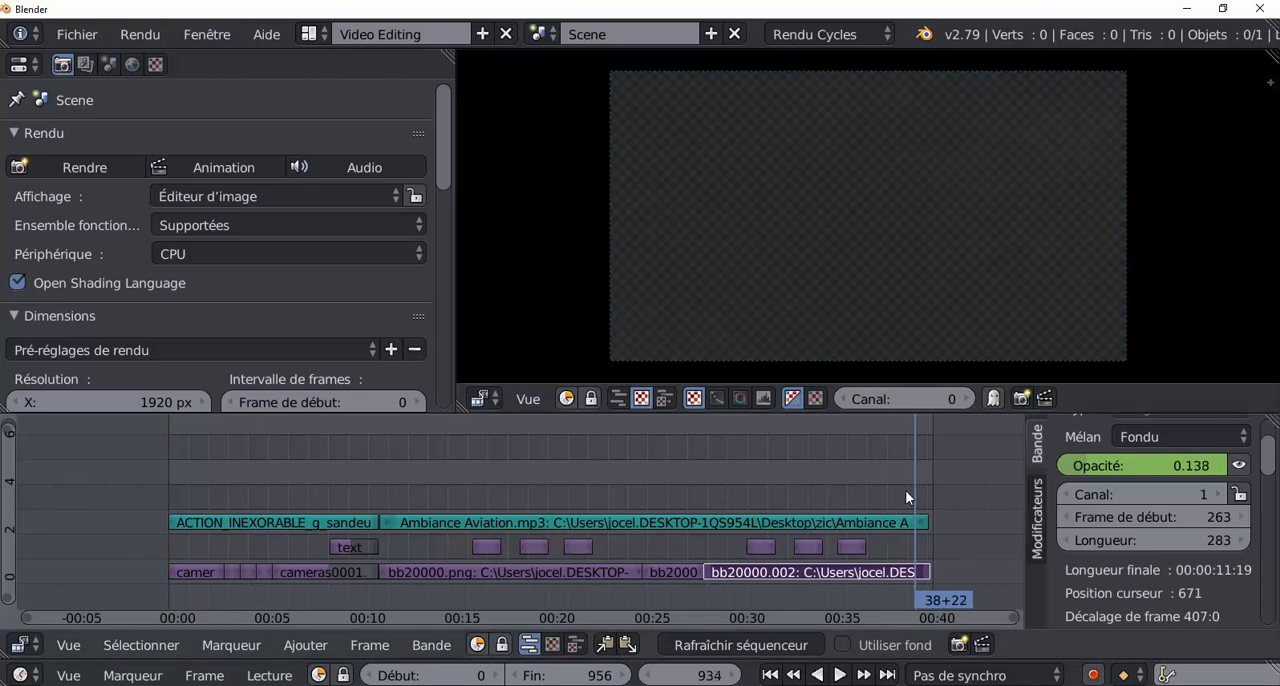
key(alt+a)
drag(915, 487, 878, 495)
Extend the end of the Ambiance Aviation.mp3 strip by 7 frames to frame 957.
right_click(922, 523)
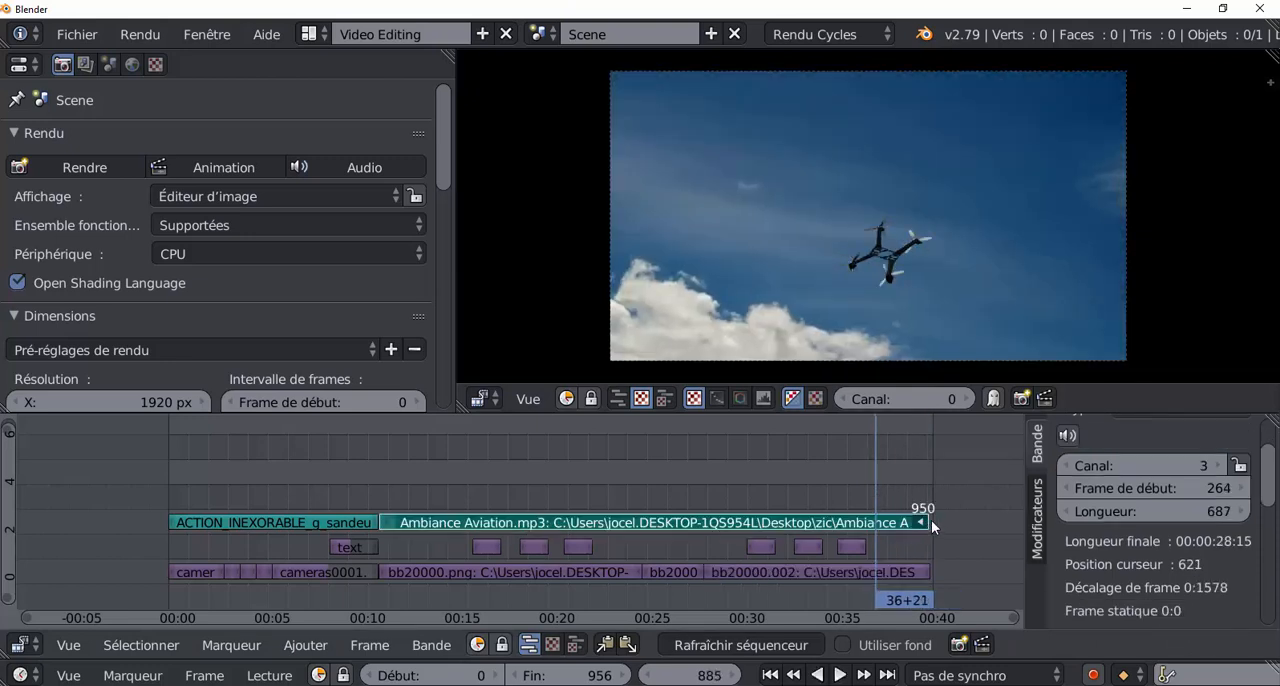
key(g)
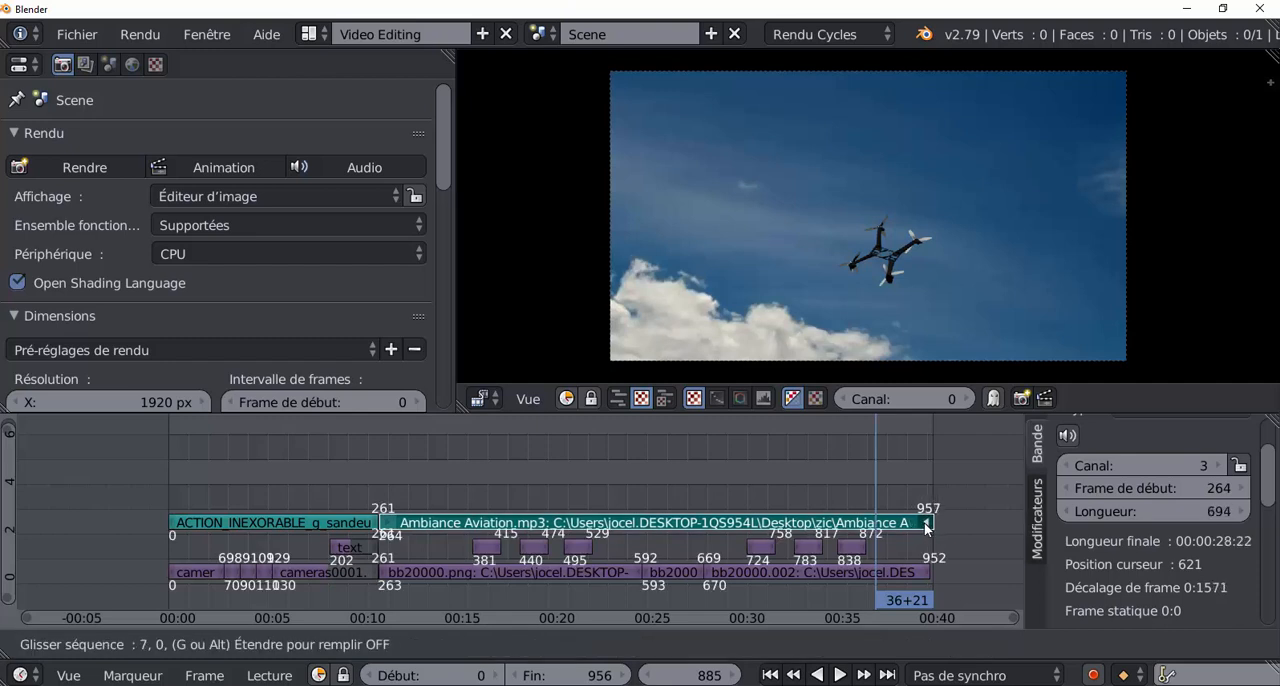
click(924, 525)
Play the ending from around frame 873 to review the combined picture and music fade, then scrub back to frame 867.
drag(889, 491, 836, 475)
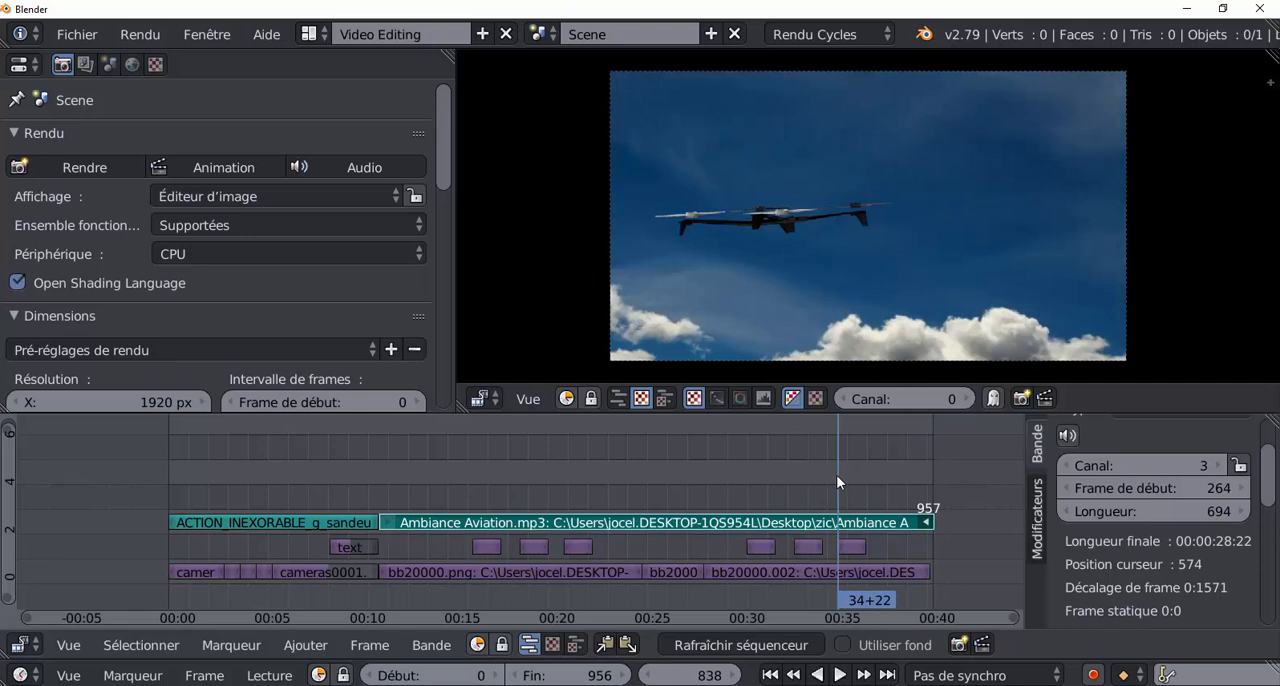
drag(839, 475, 865, 478)
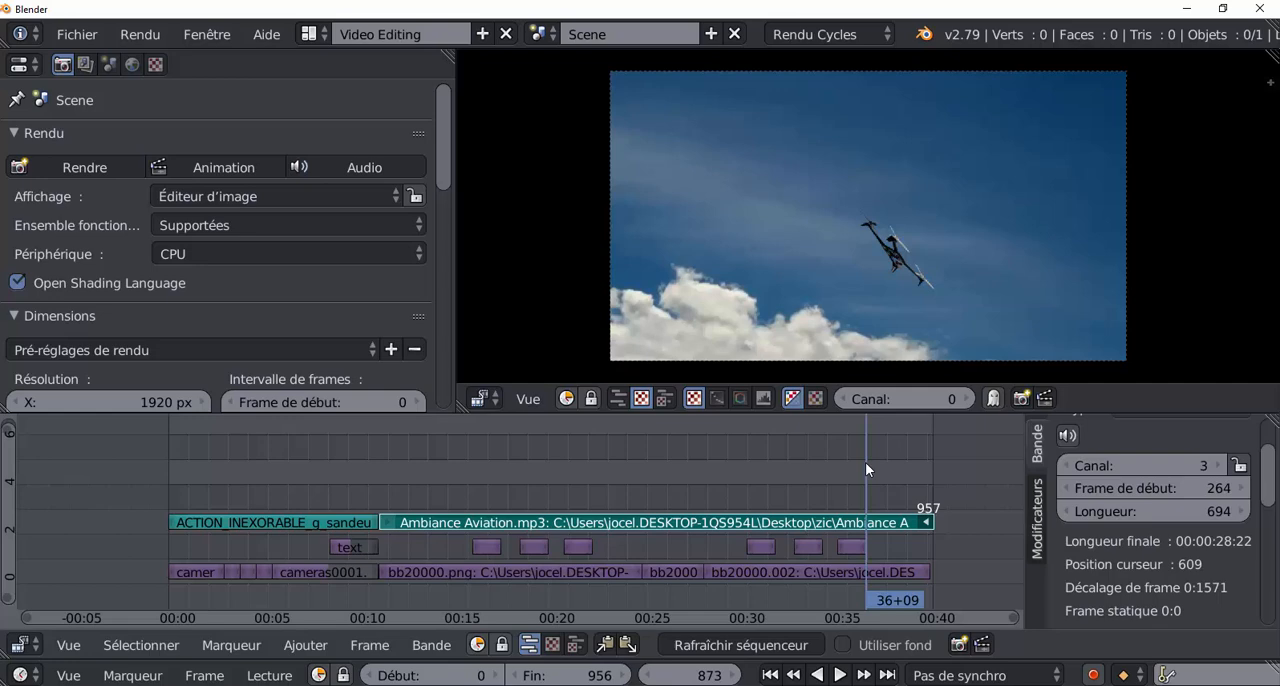
key(alt+a)
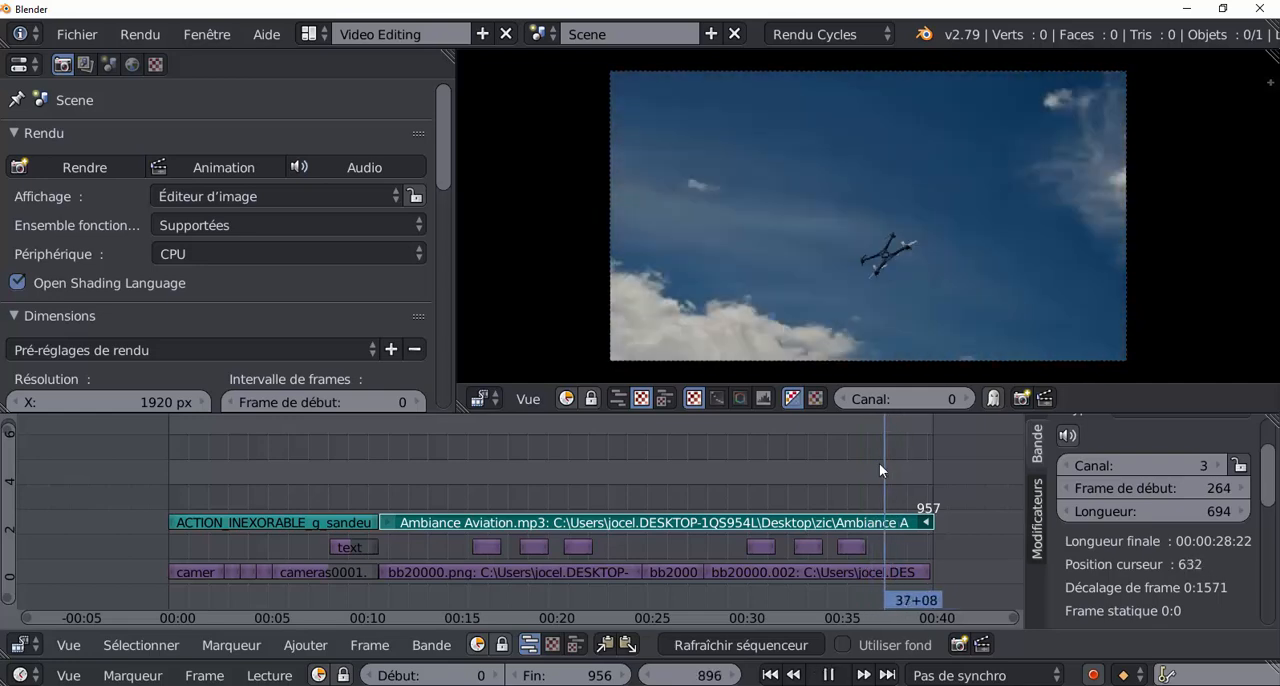
key(alt+a)
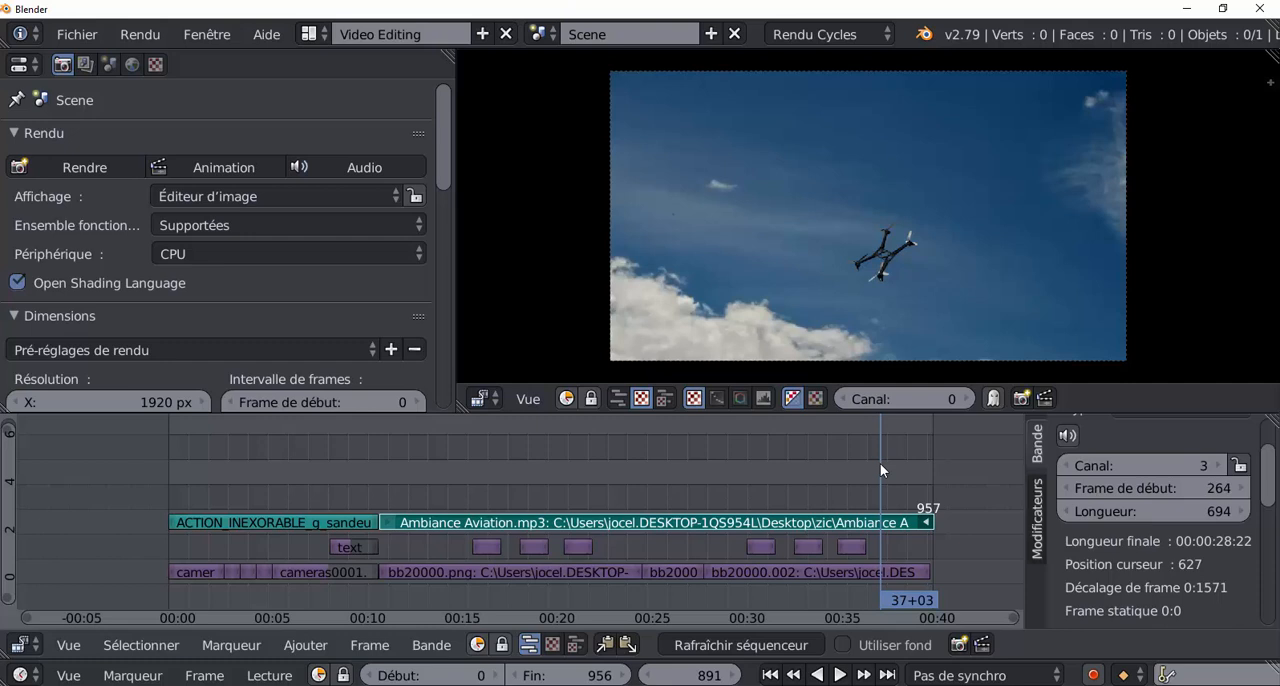
key(alt+a)
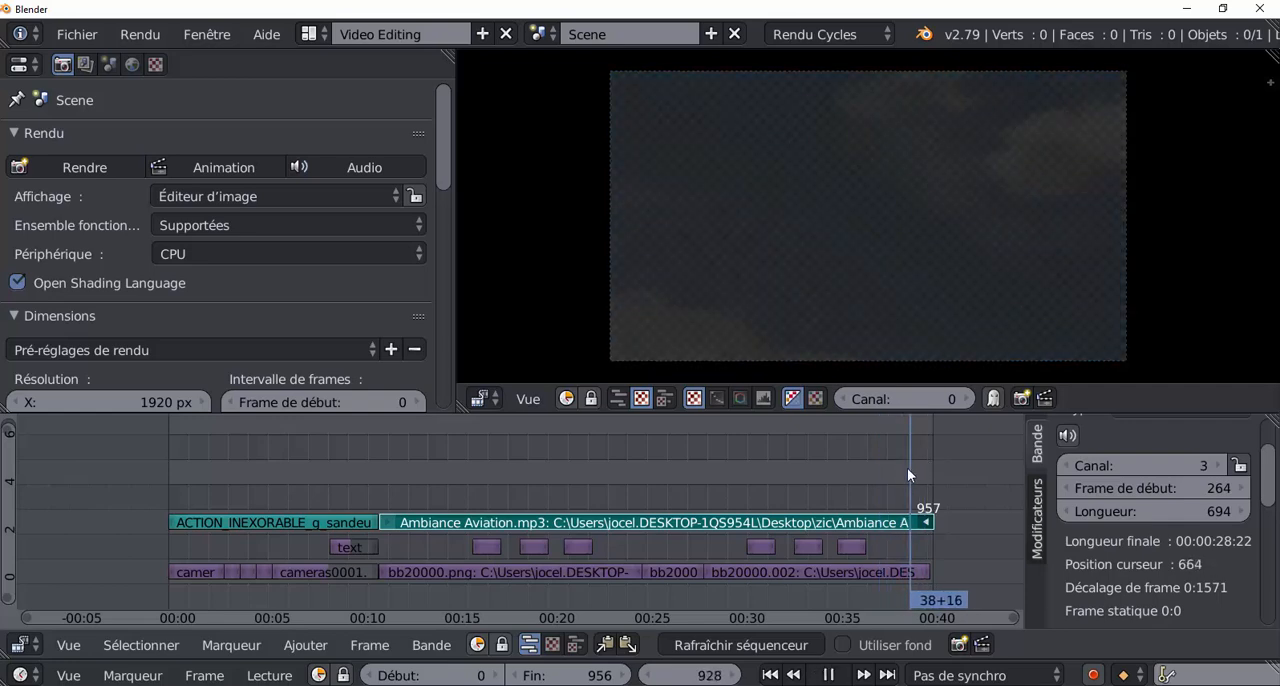
drag(907, 468, 860, 463)
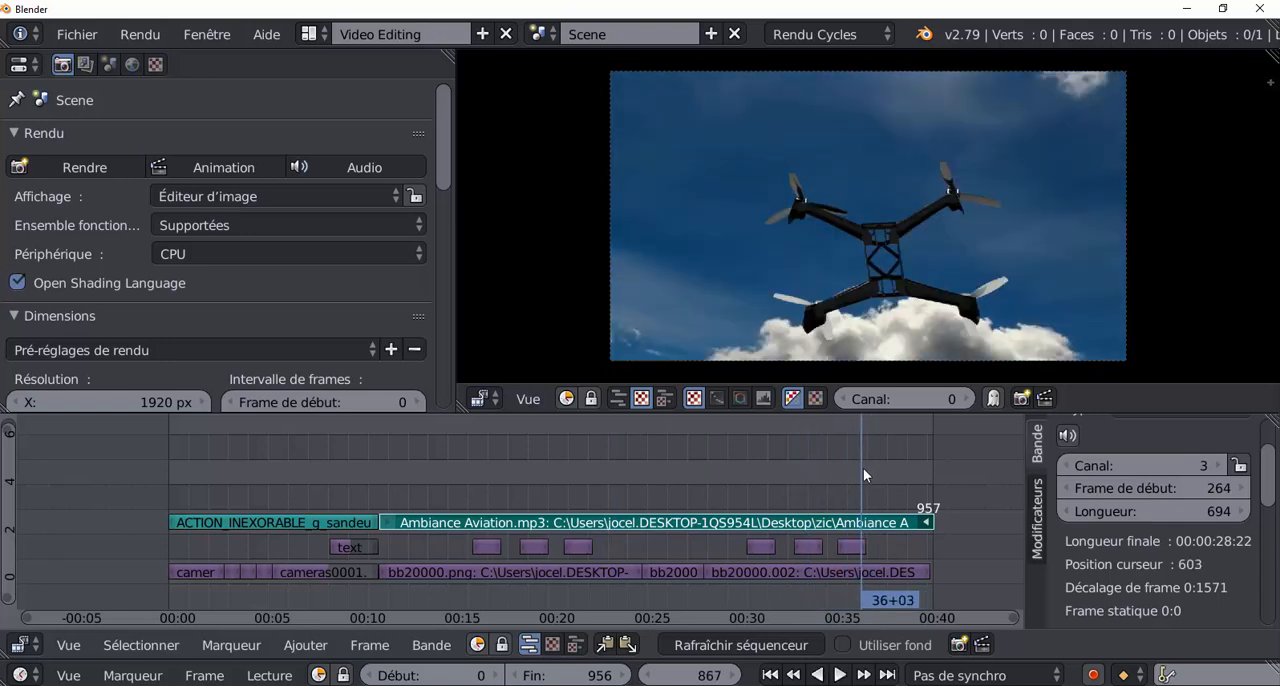
Replay and scrub the last group of repeated segments through the final fade, returning to frame 867.
drag(861, 469, 807, 467)
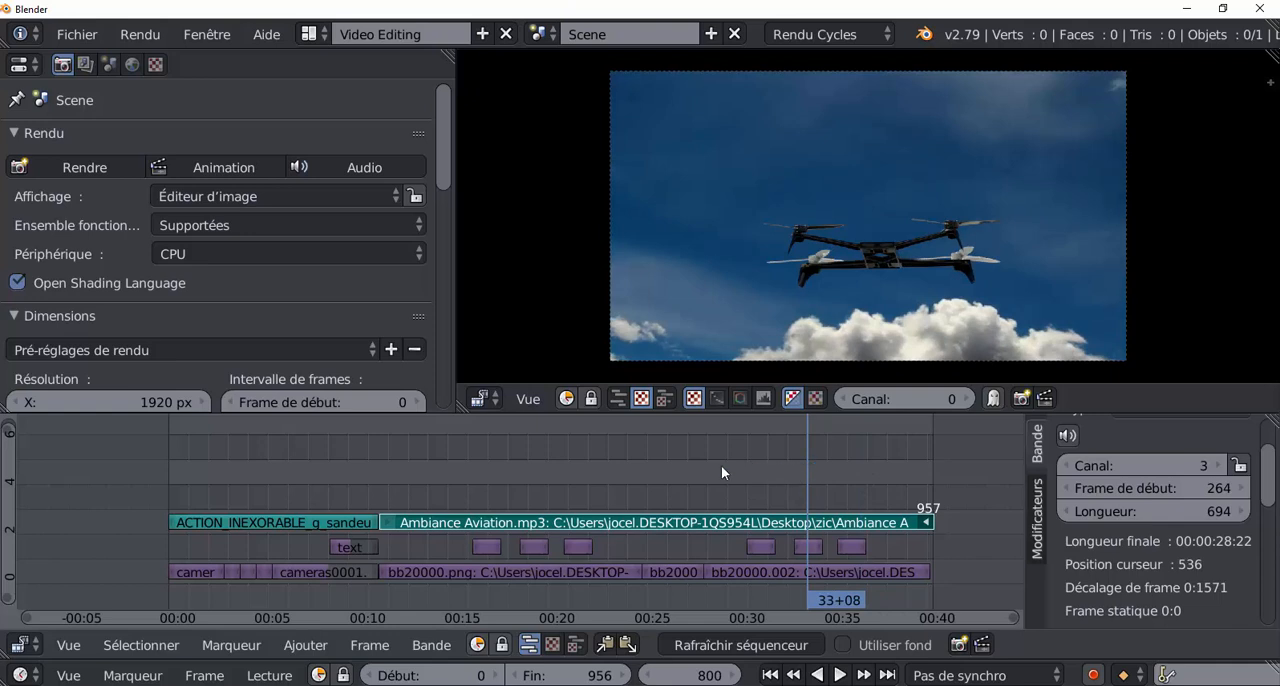
key(alt+a)
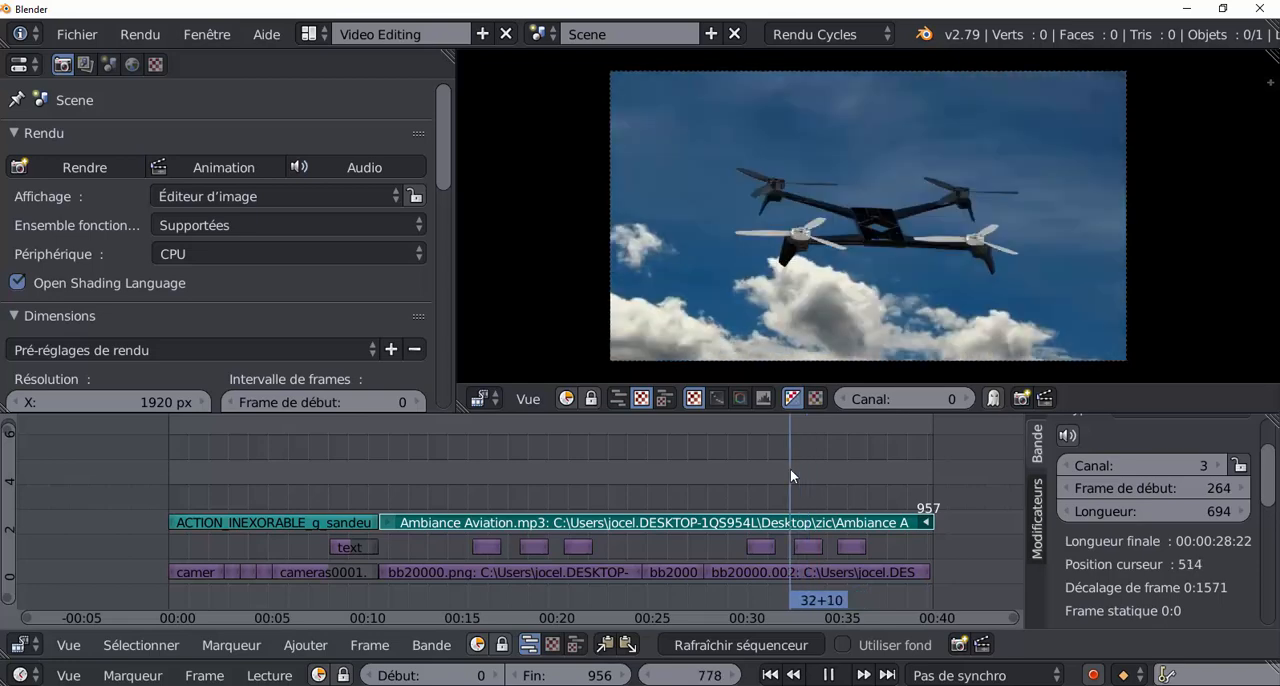
key(alt+a)
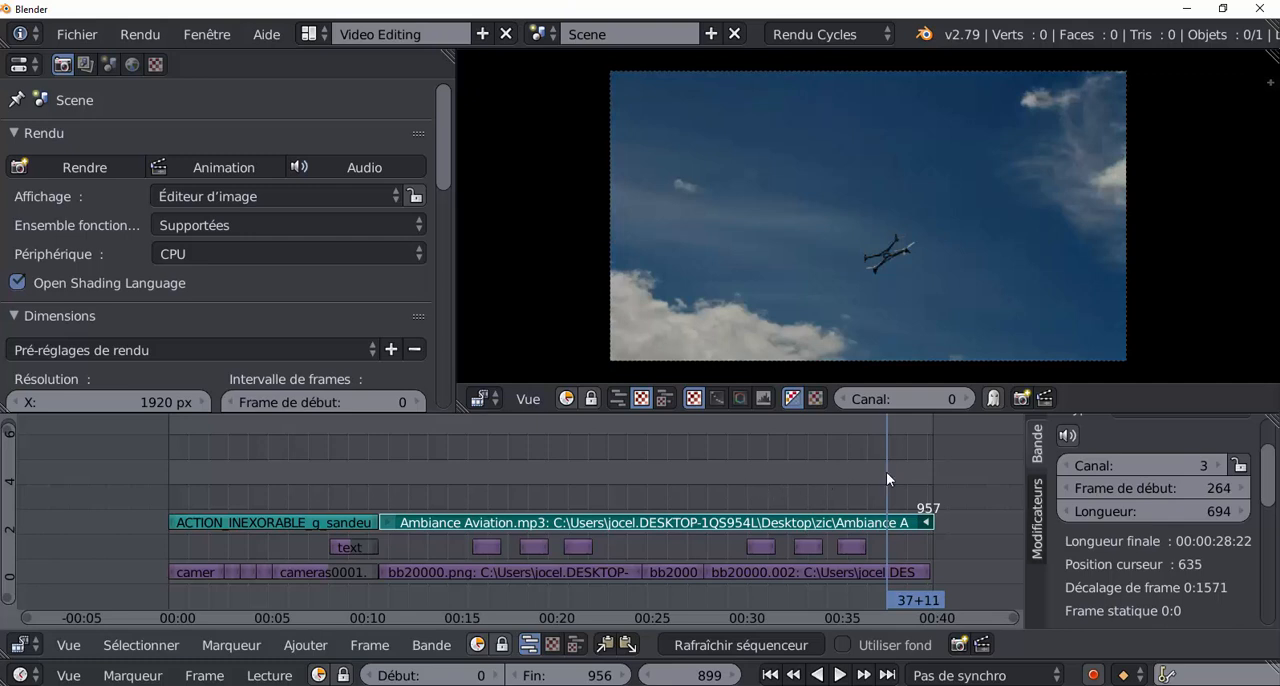
key(alt+a)
drag(925, 471, 914, 471)
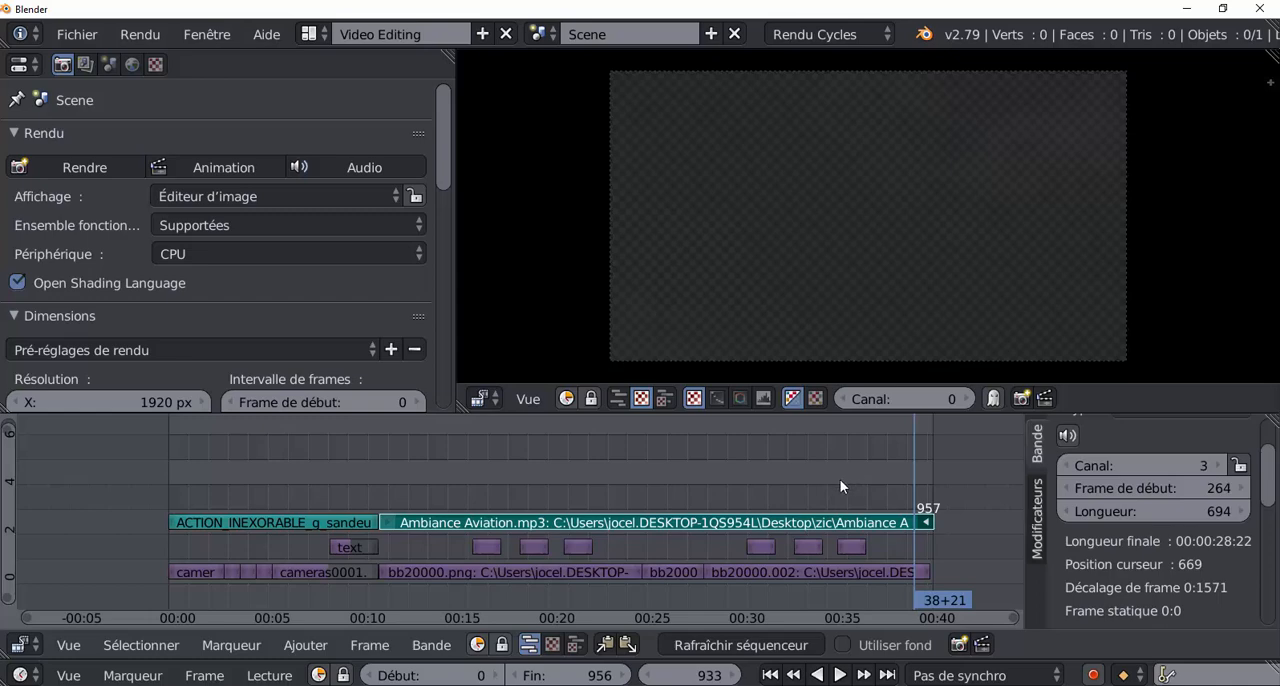
drag(906, 468, 778, 460)
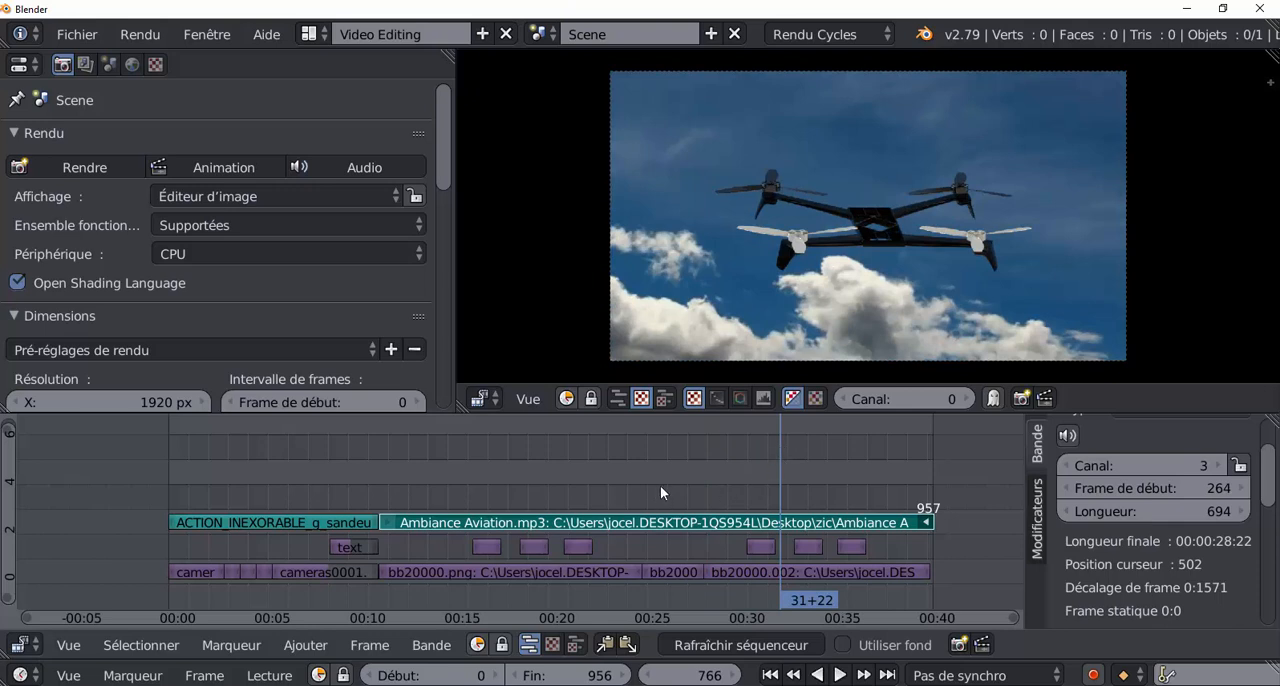
drag(773, 469, 855, 468)
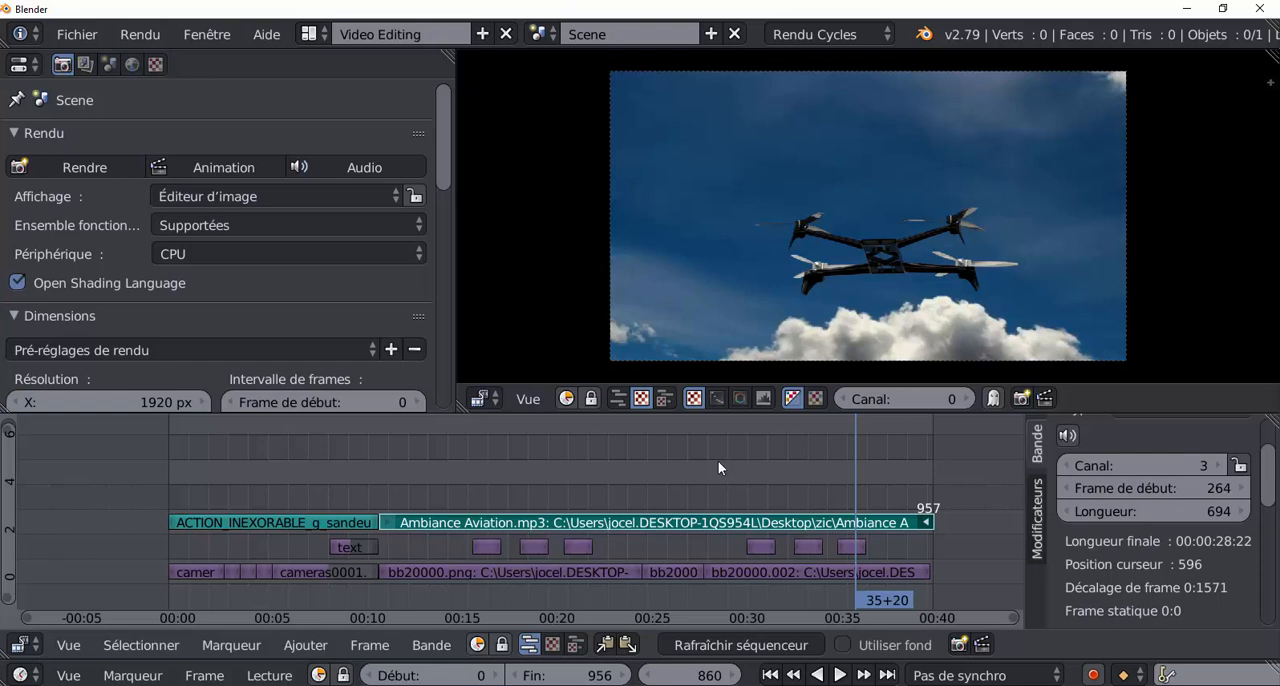
key(alt+a)
drag(899, 468, 861, 473)
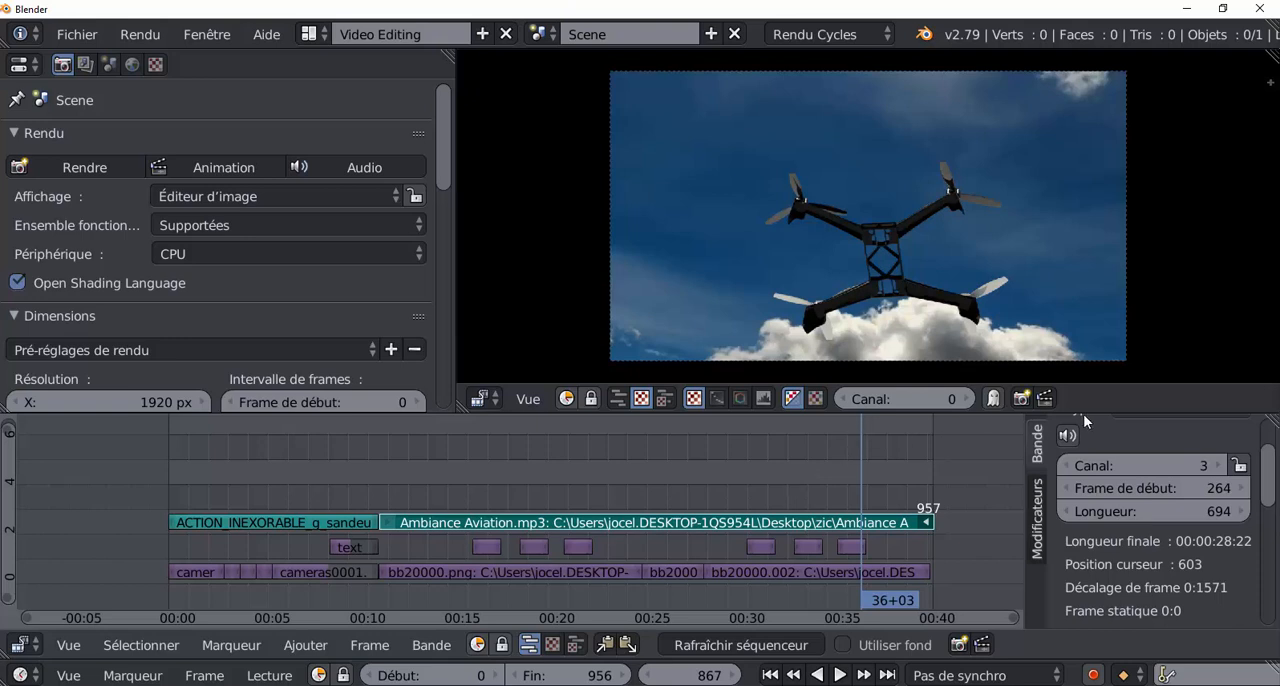
Enlarge the video preview area by making the sequencer shorter, and move the playhead to frame 457.
drag(1096, 414, 1099, 507)
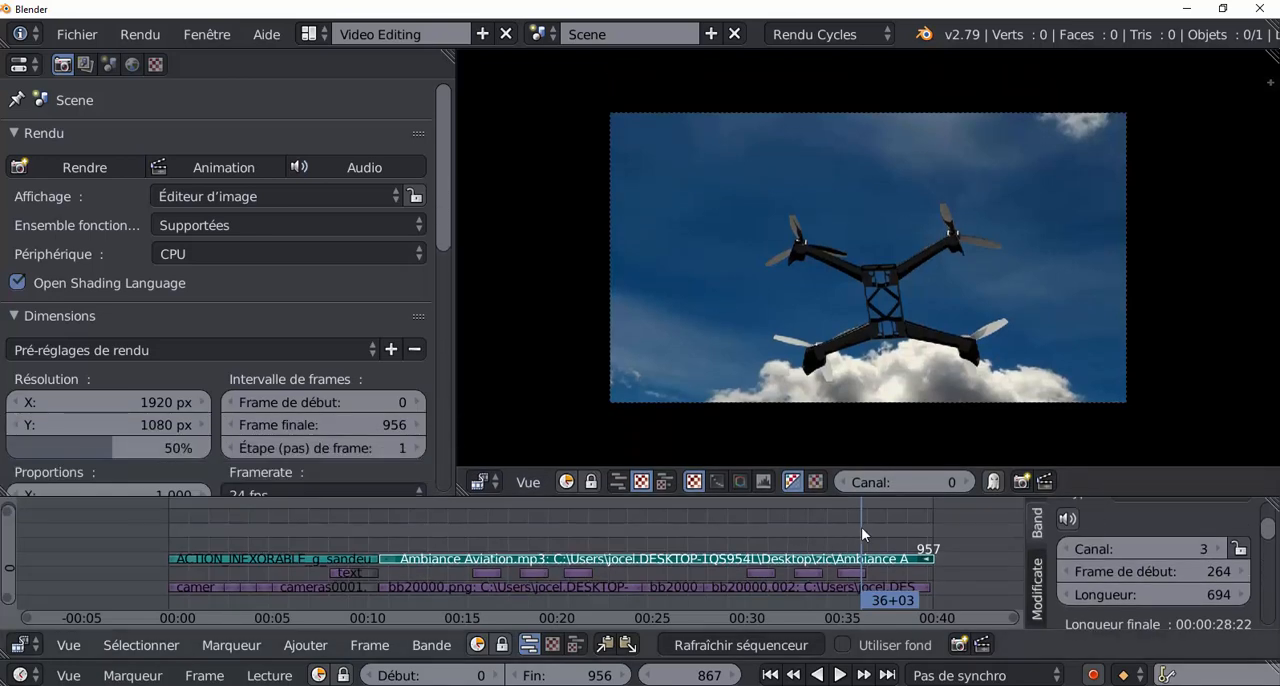
drag(862, 528, 820, 522)
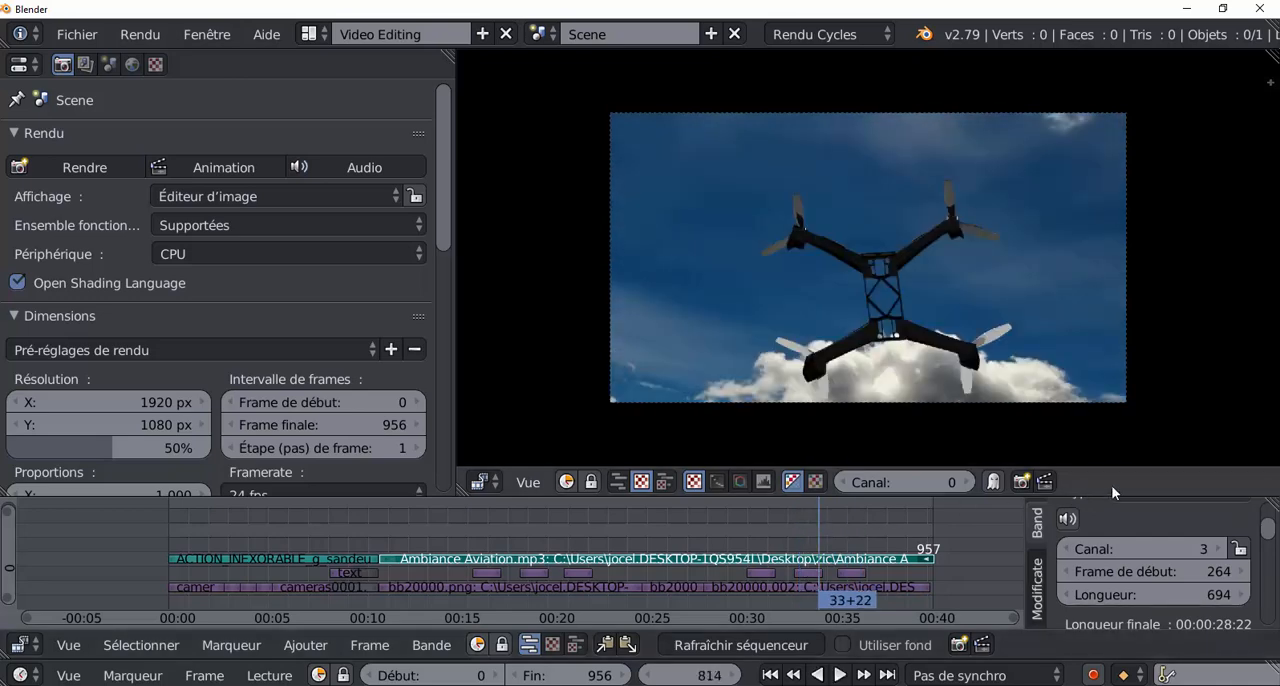
drag(1108, 496, 1113, 447)
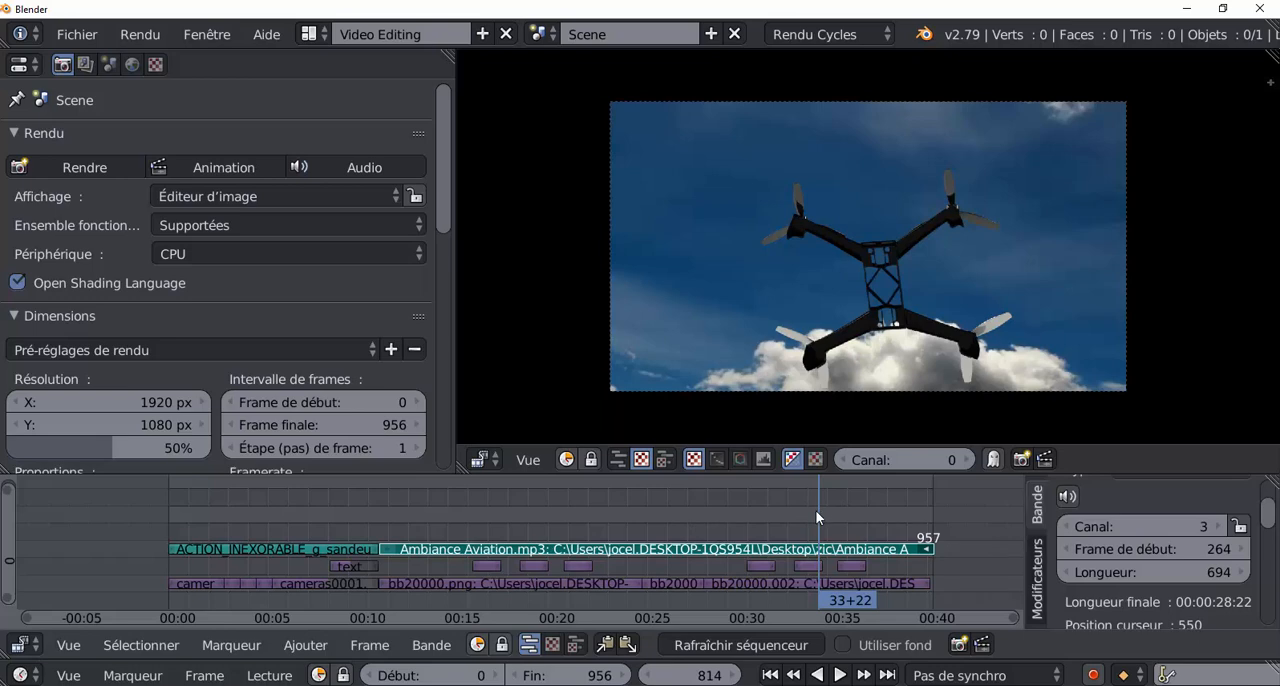
drag(815, 510, 533, 516)
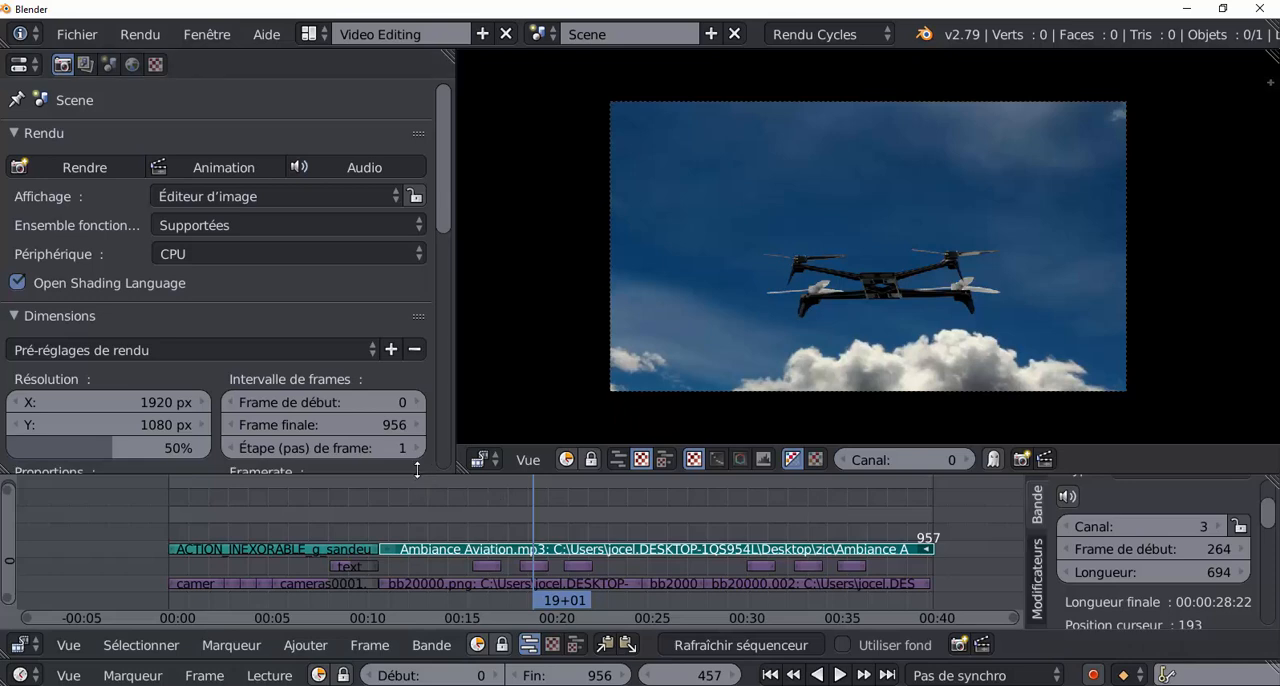
Enlarge the render properties area by making the sequencer shorter and the properties editor wider, and collapse the Sortie settings.
drag(418, 476, 423, 512)
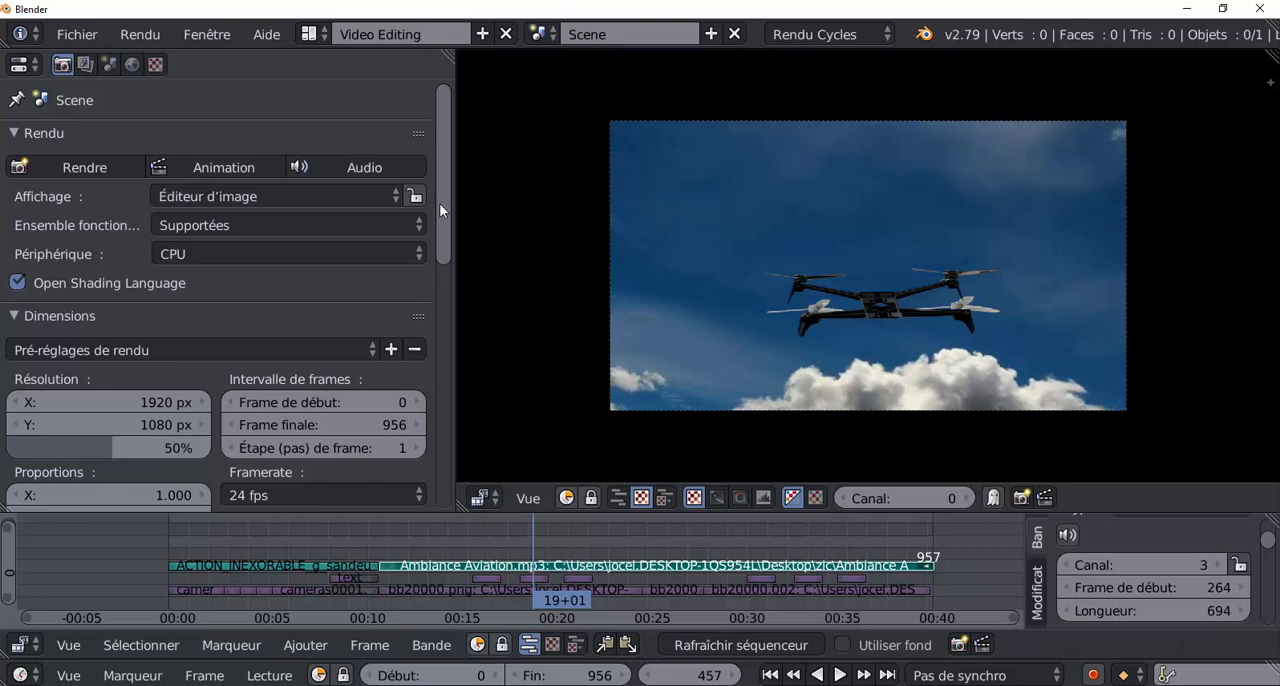
mouse_move(439, 203)
mouse_down()
mouse_move(439, 240)
mouse_move(448, 185)
mouse_up()
scroll(414, 239, down, 1)
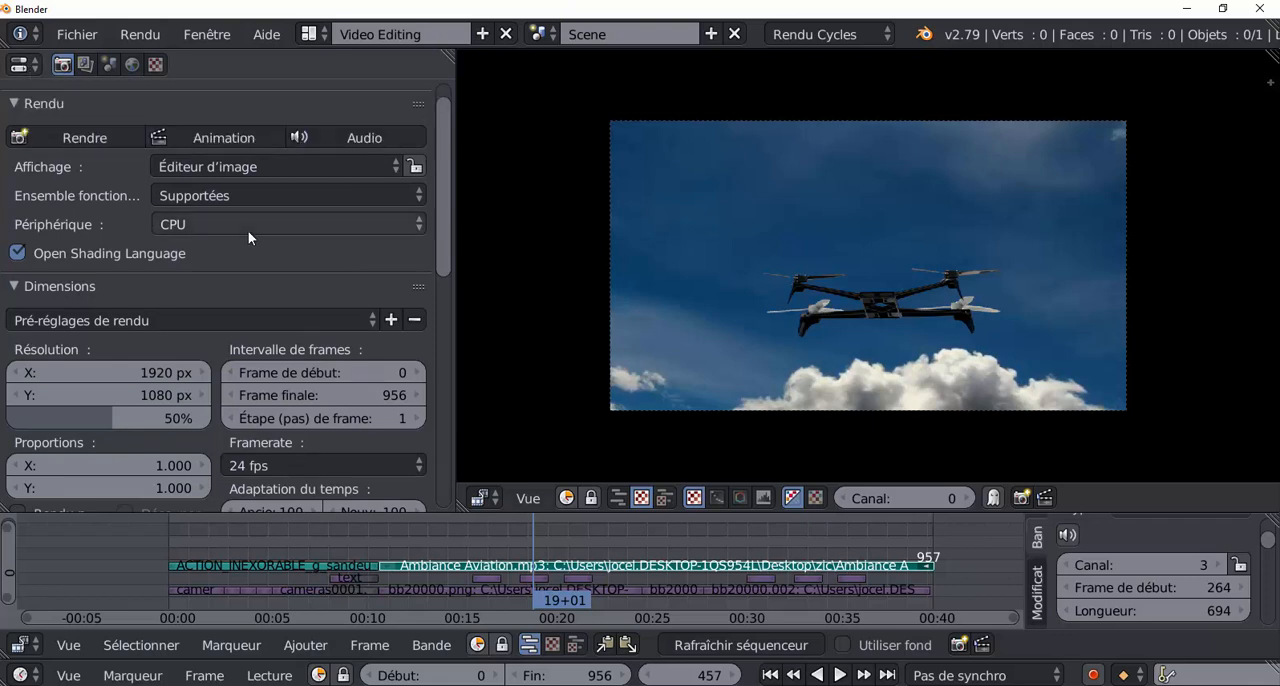
drag(457, 258, 551, 373)
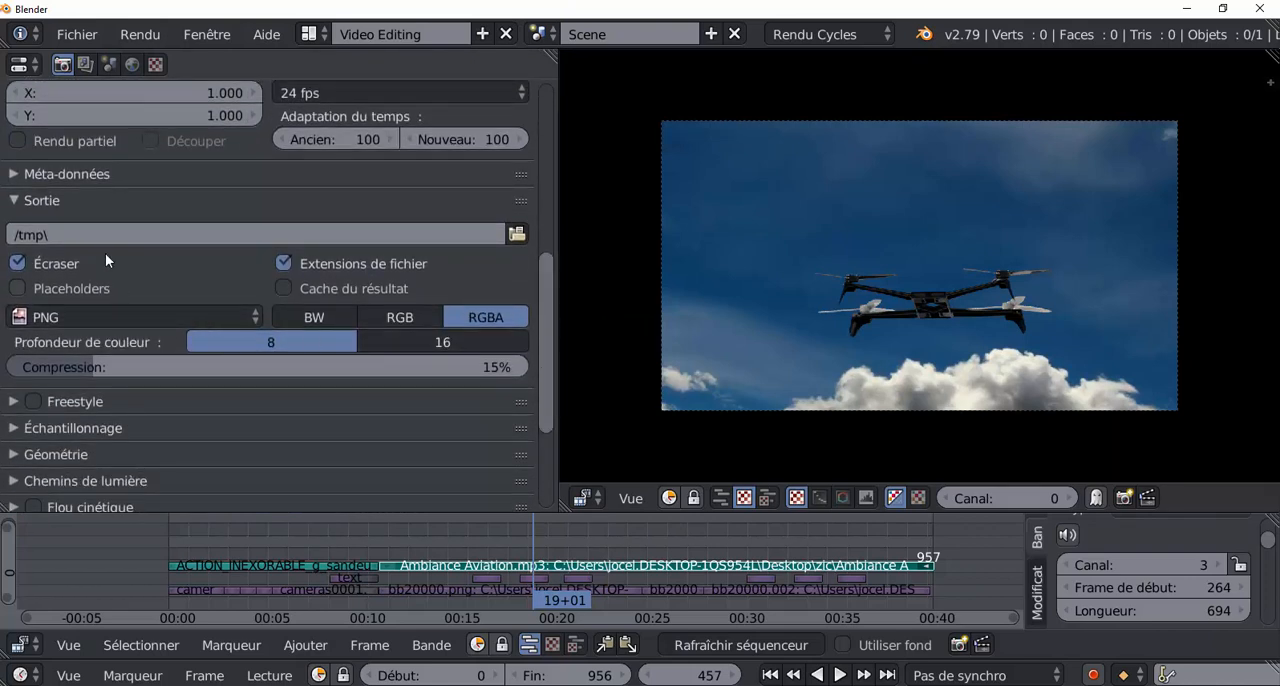
click(367, 206)
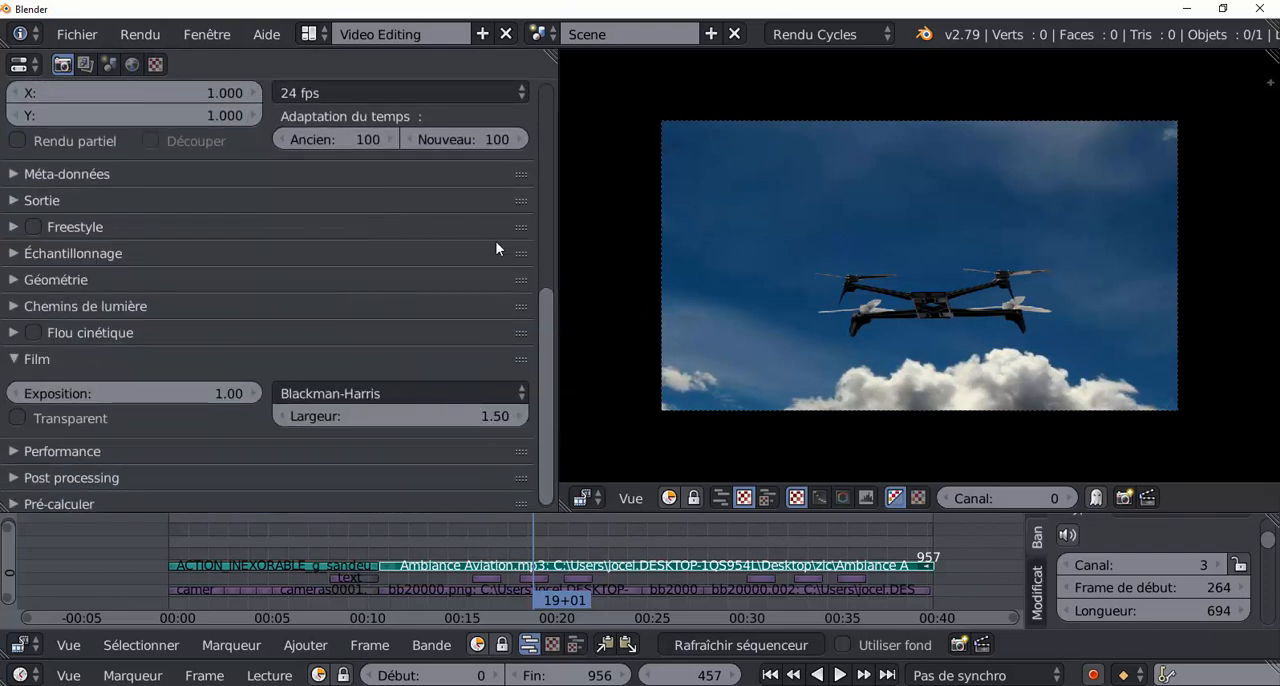
Set the render resolution scale to 100% and the frame rate to 29.97 fps.
drag(548, 316, 550, 252)
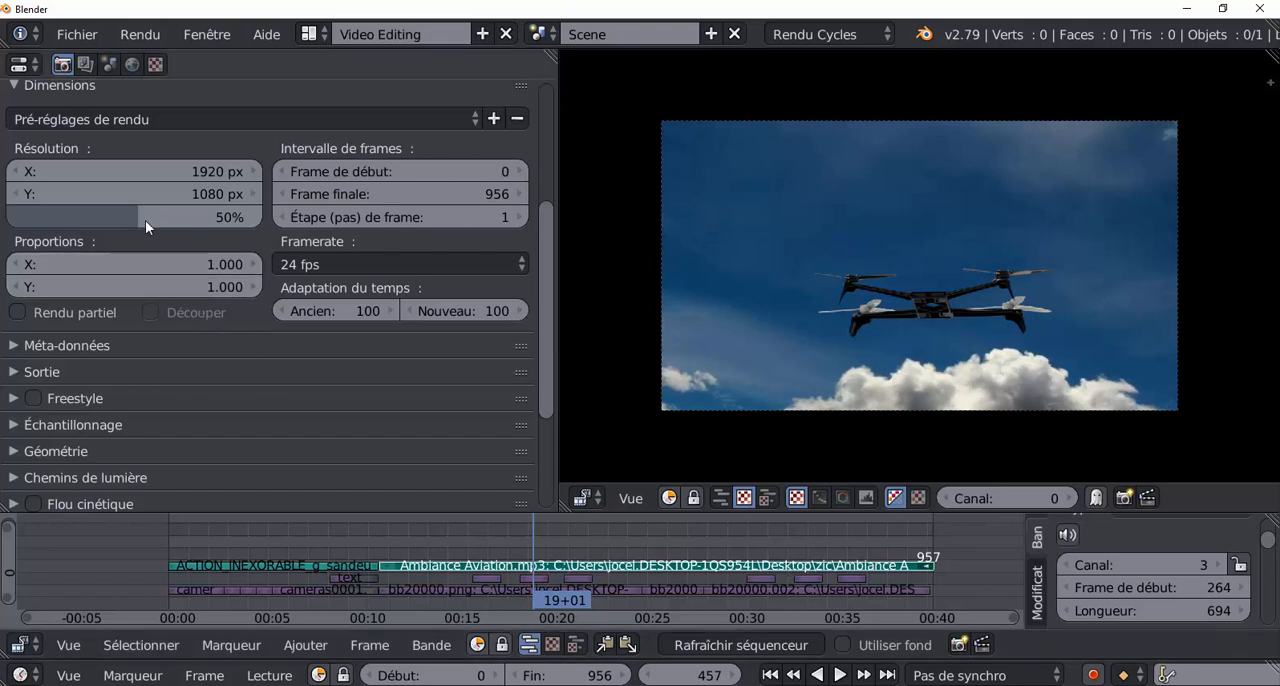
drag(145, 217, 258, 217)
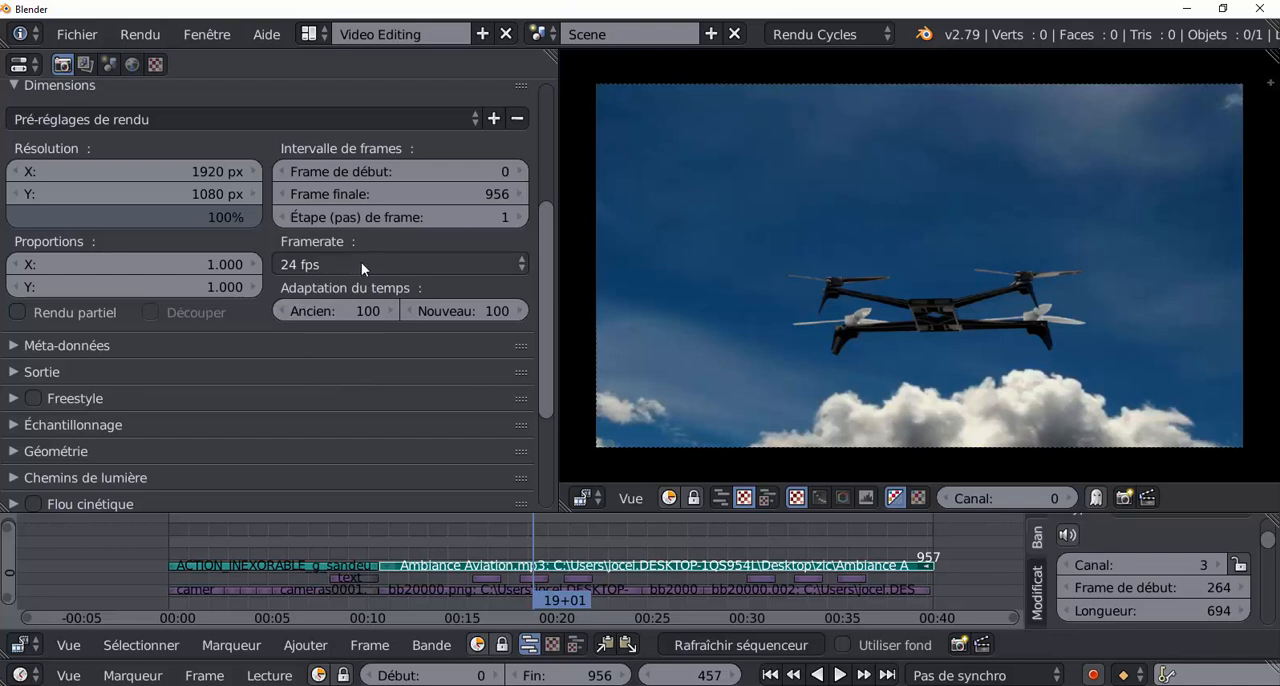
click(401, 266)
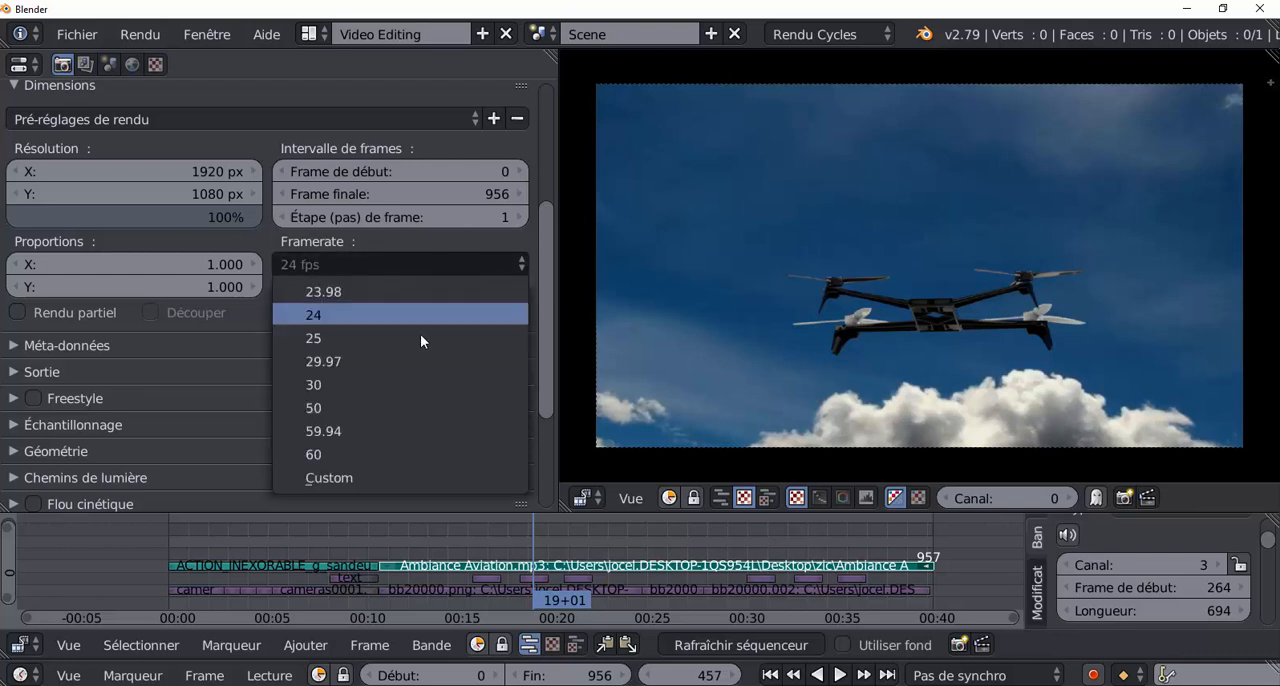
click(351, 360)
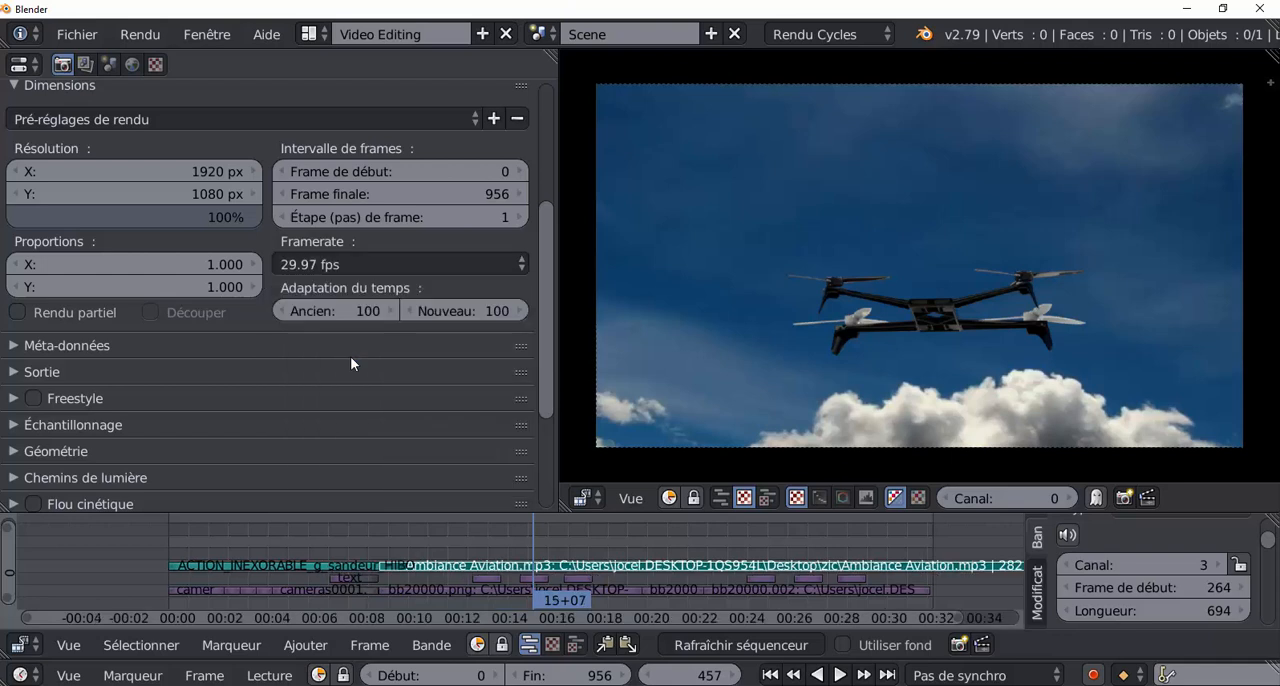
Expand the Sortie settings and set the output file format to Vidéo FFmpeg.
drag(547, 298, 543, 349)
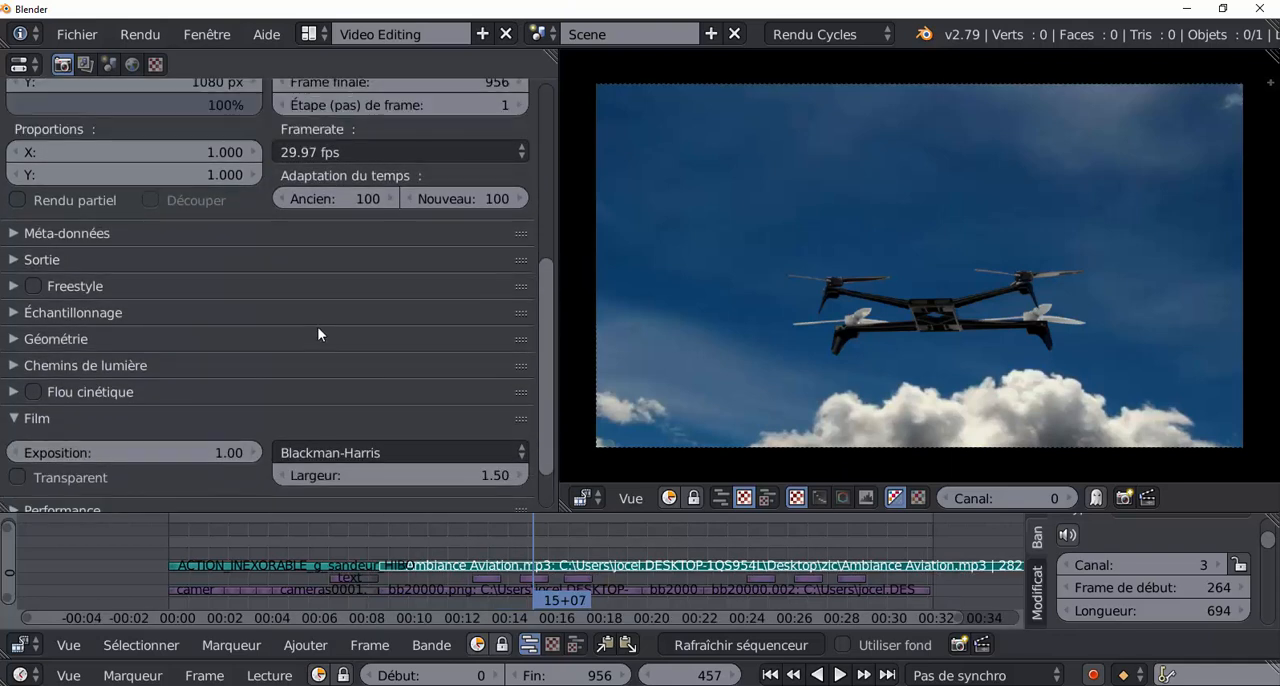
click(360, 152)
scroll(543, 327, up, 2)
scroll(544, 335, down, 3)
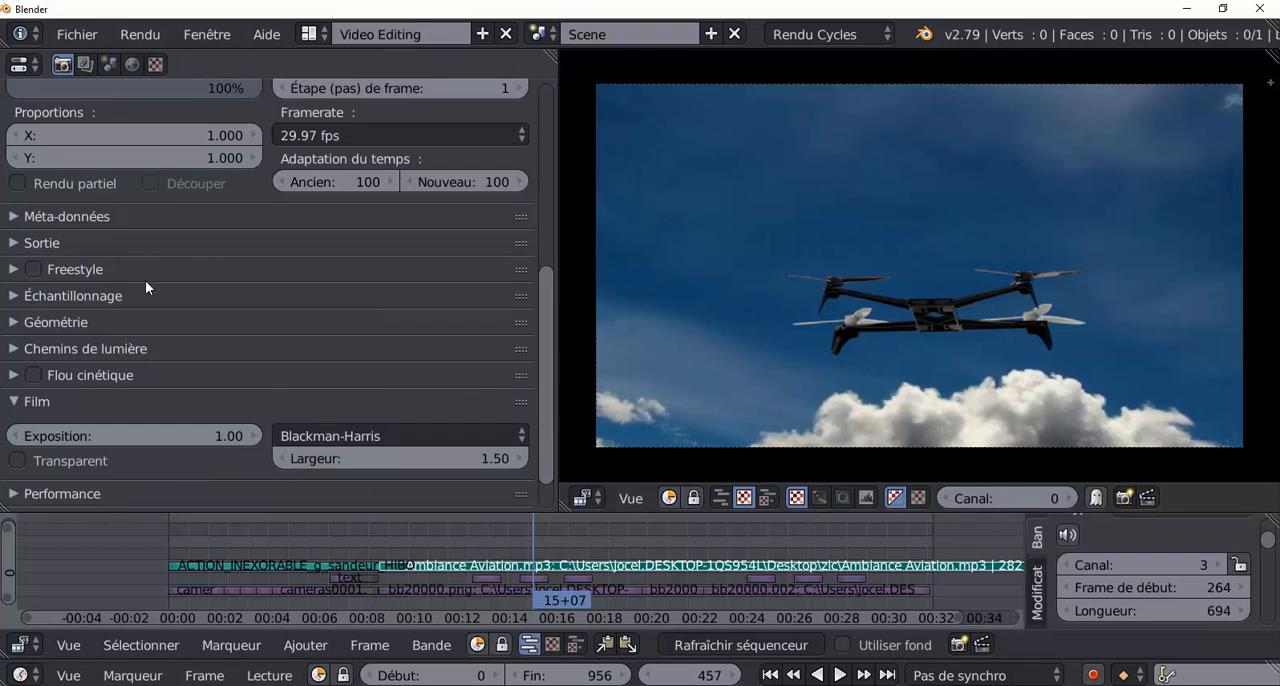
scroll(296, 302, down, 1)
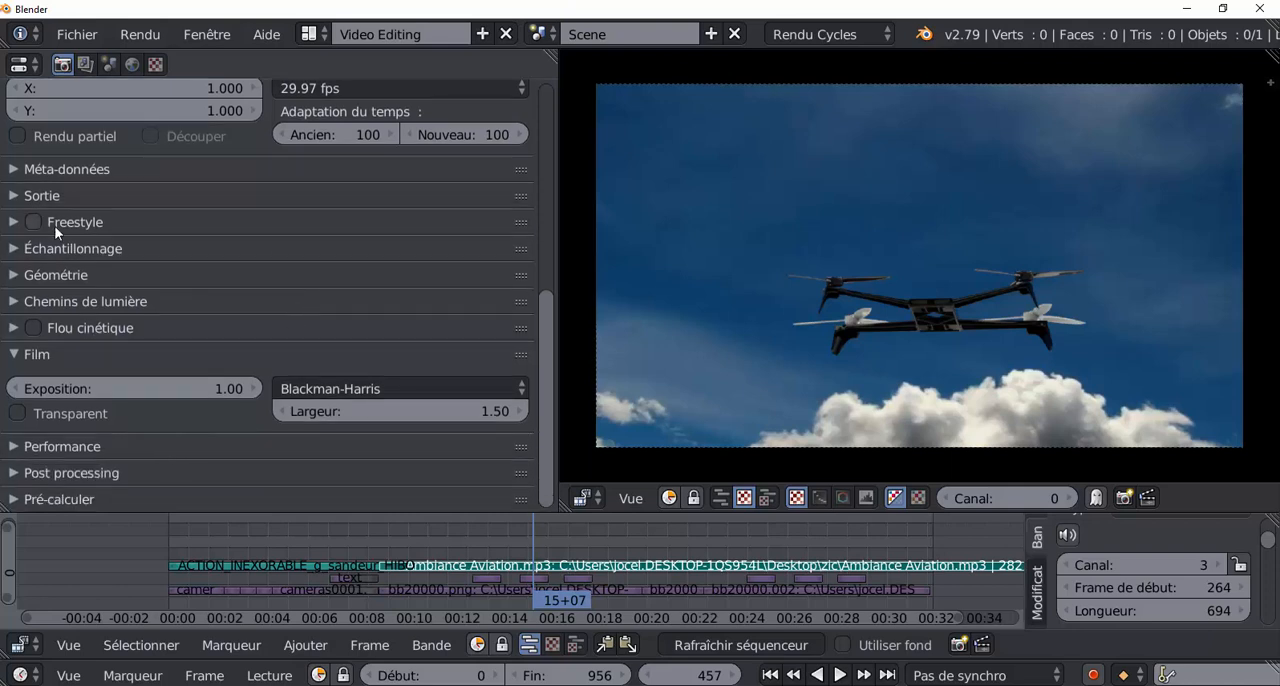
click(14, 195)
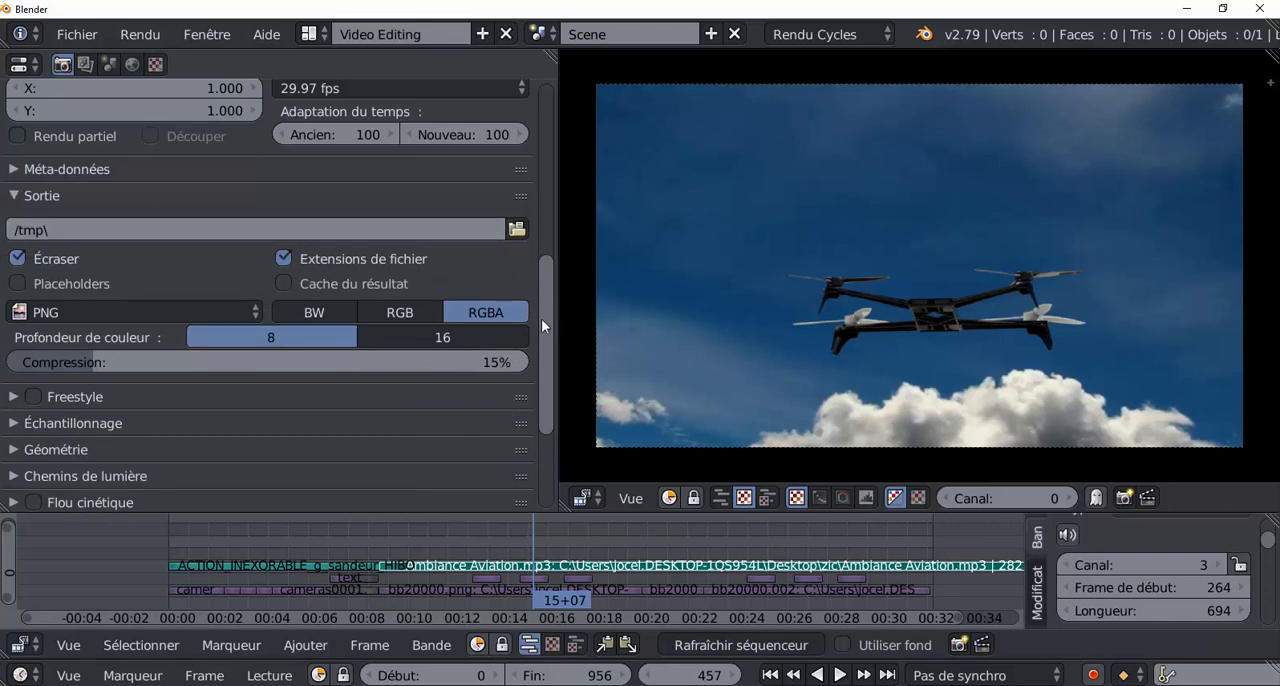
scroll(543, 290, up, 3)
scroll(274, 372, down, 4)
click(140, 290)
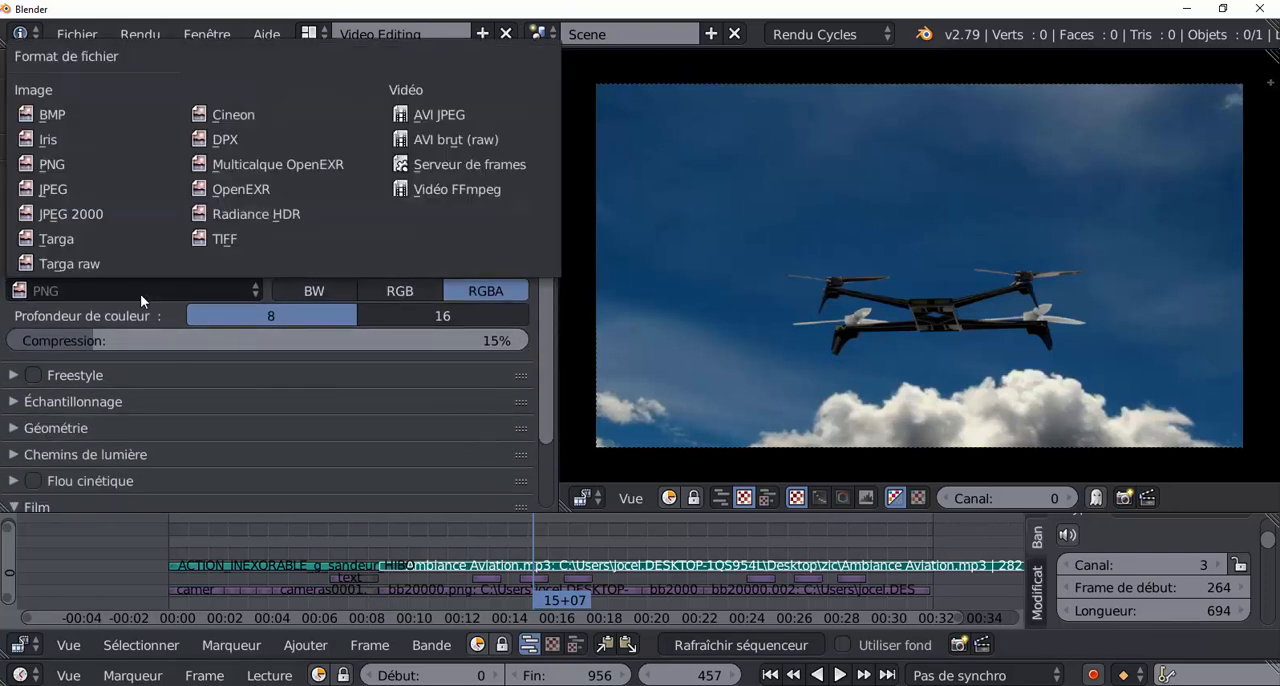
click(448, 190)
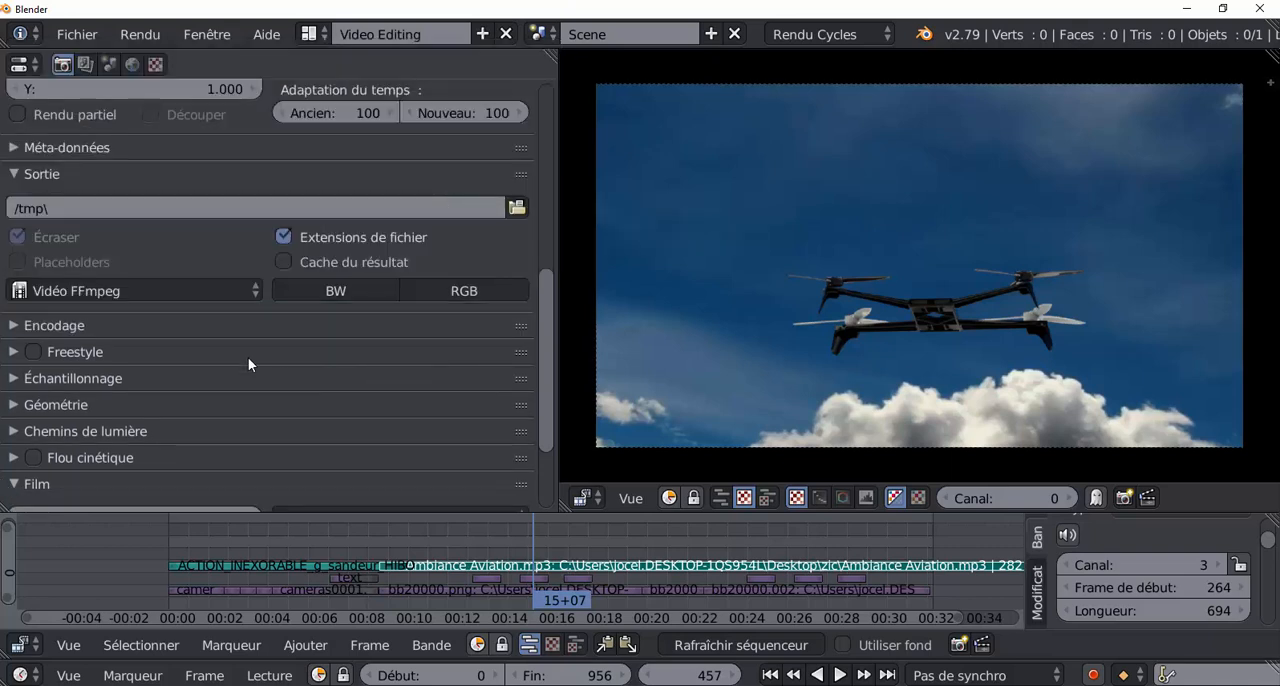
Expand the Encodage settings, set the container to MPEG-4 and the output quality to Haute qualité.
drag(544, 315, 544, 382)
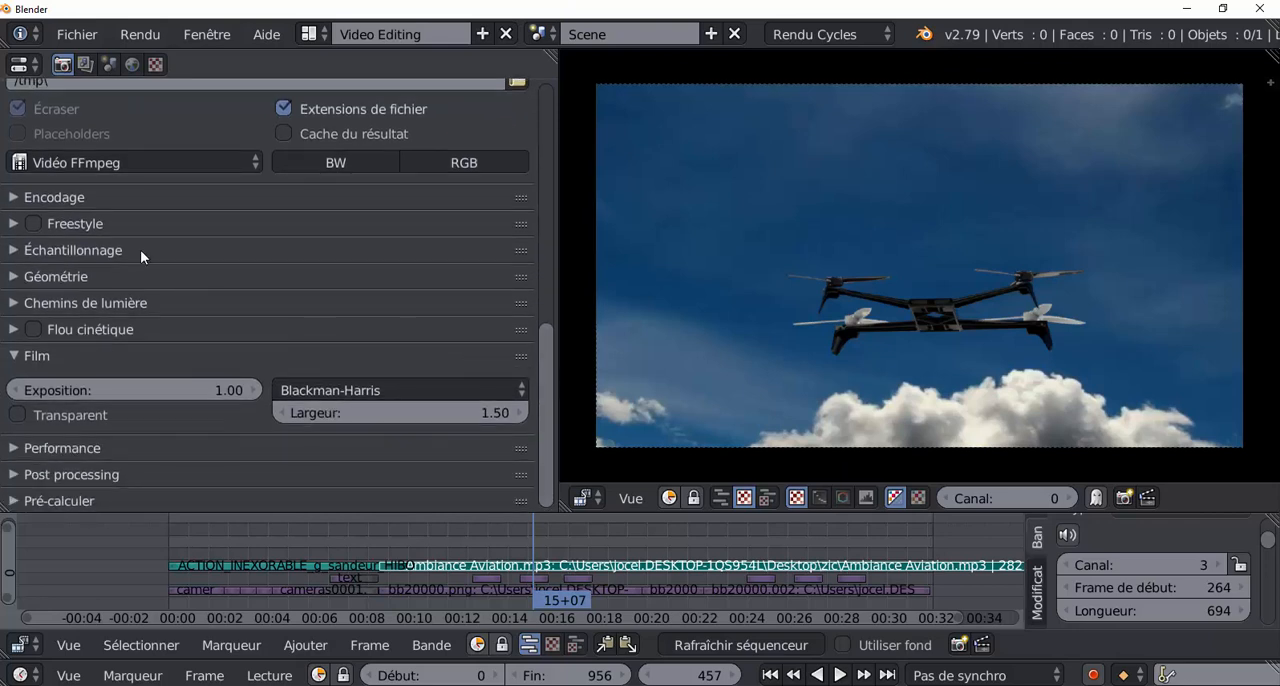
click(30, 200)
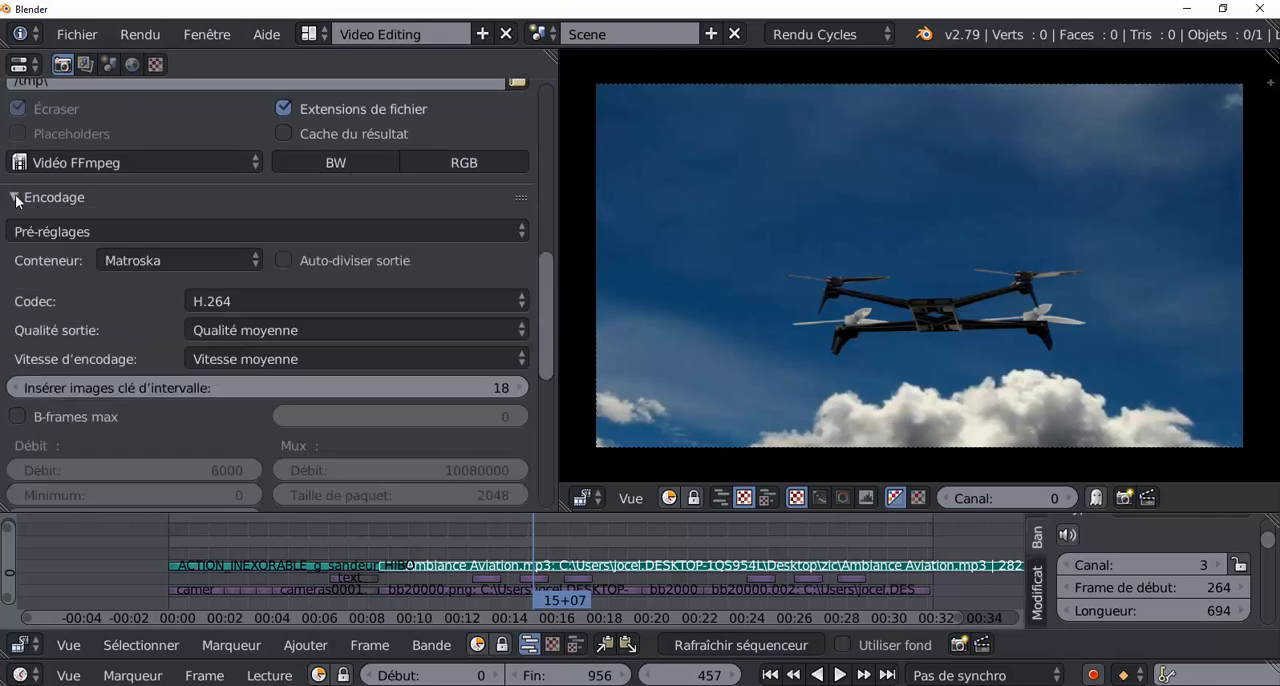
click(211, 257)
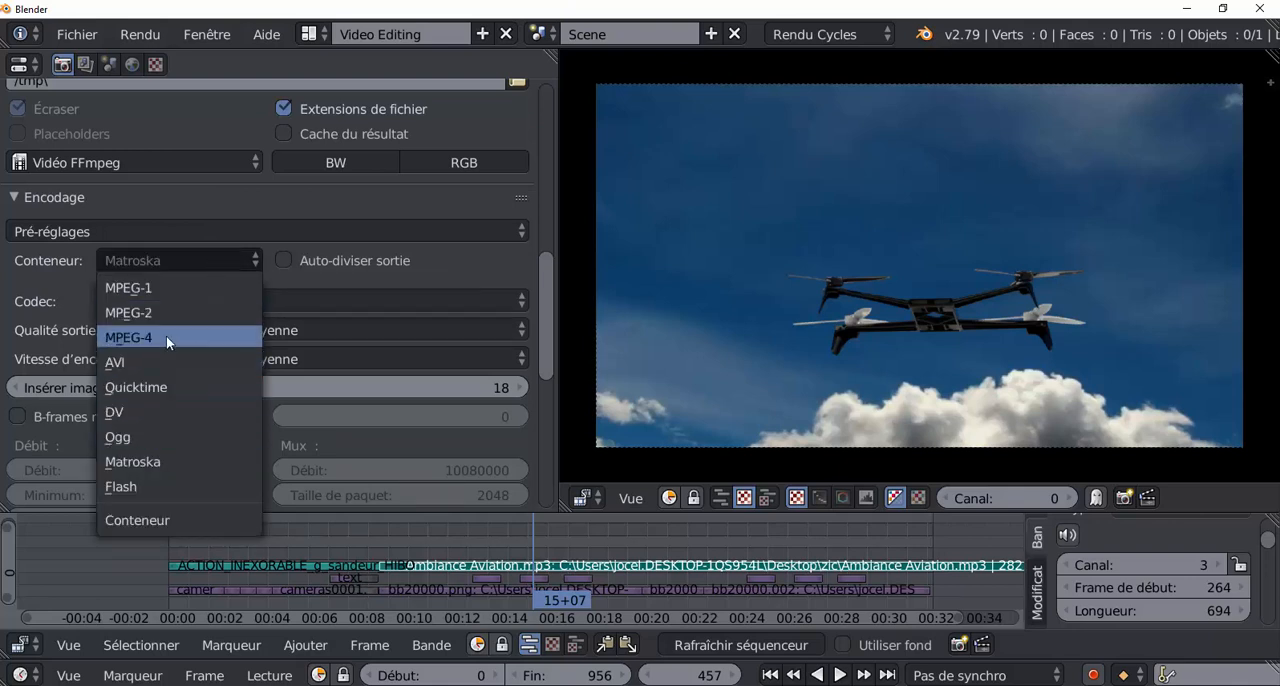
click(137, 333)
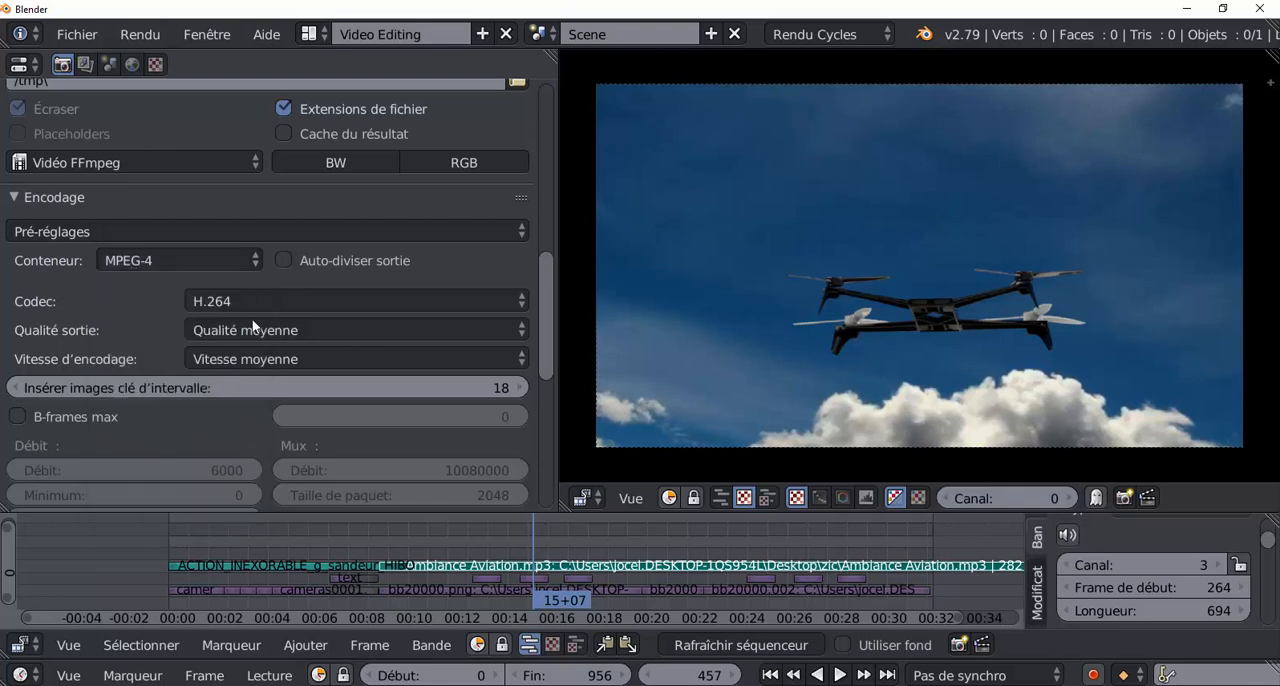
click(465, 330)
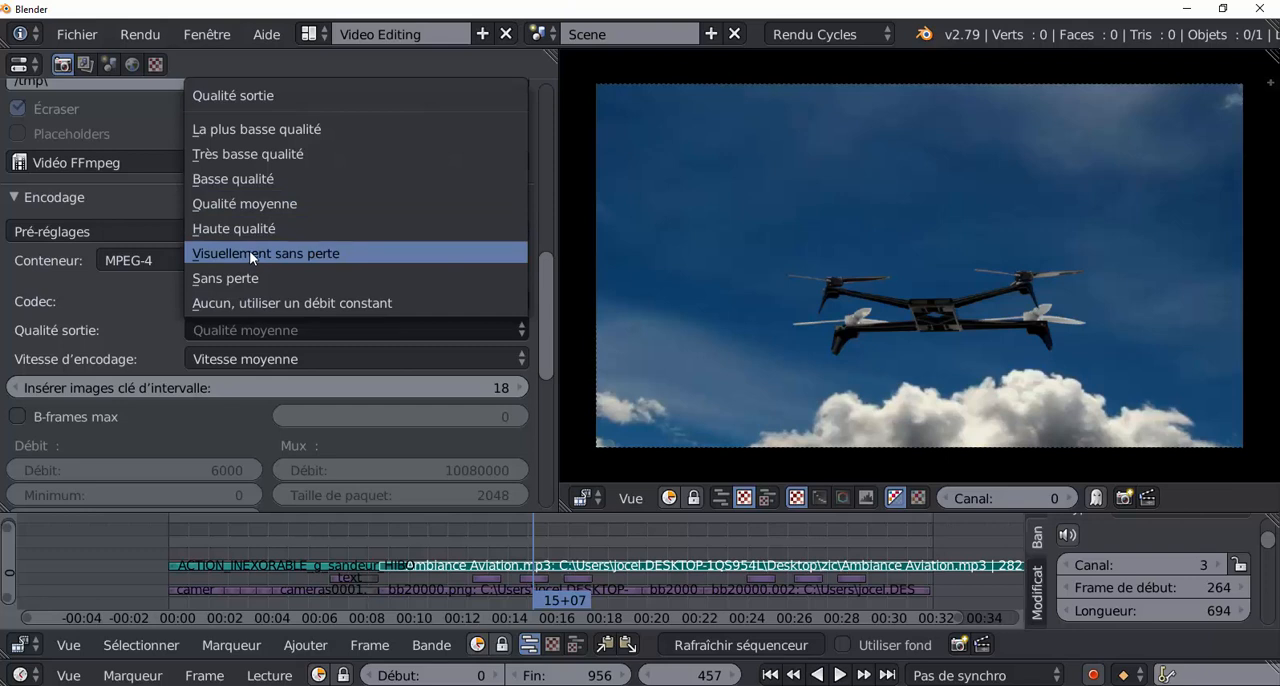
click(246, 229)
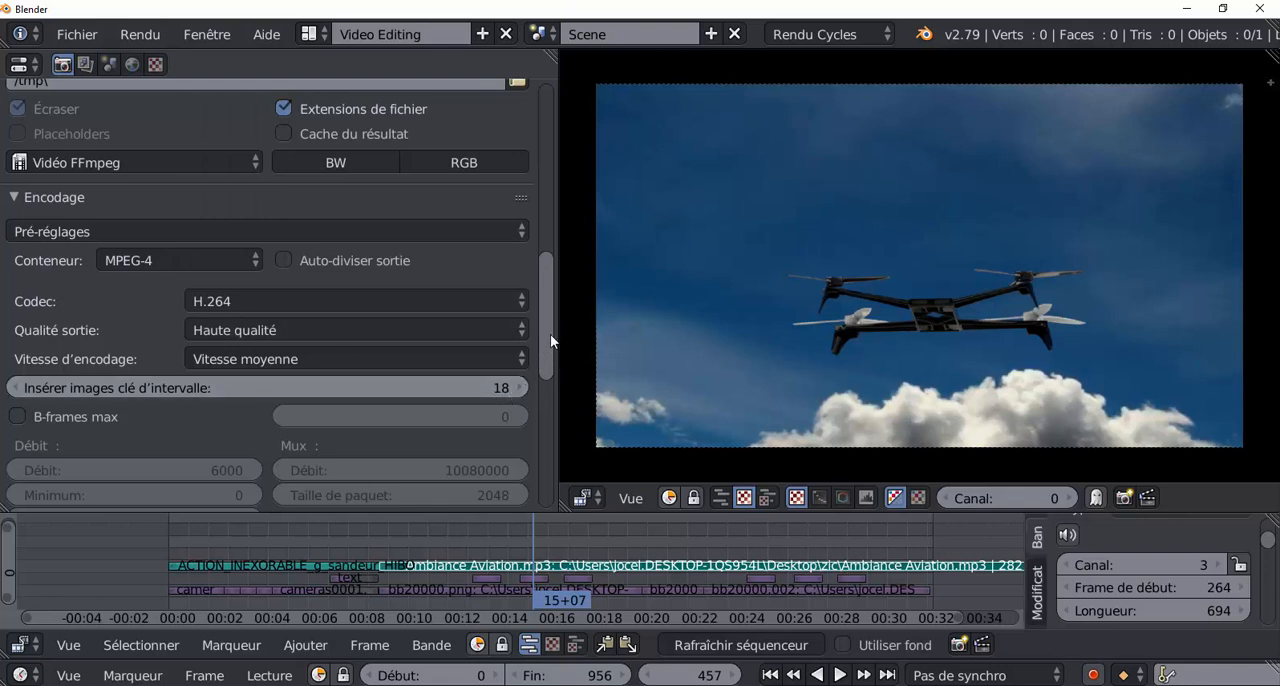
Set the audio codec of the video encoding to MP3.
scroll(549, 345, down, 4)
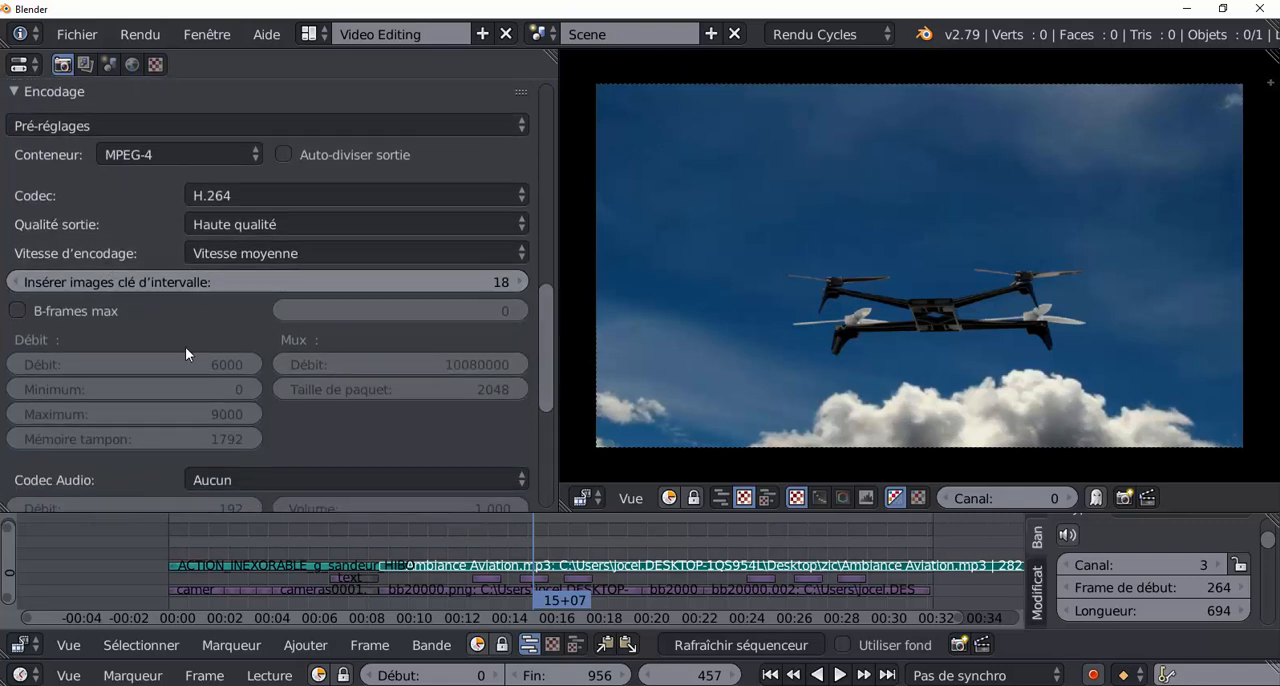
scroll(192, 333, down, 3)
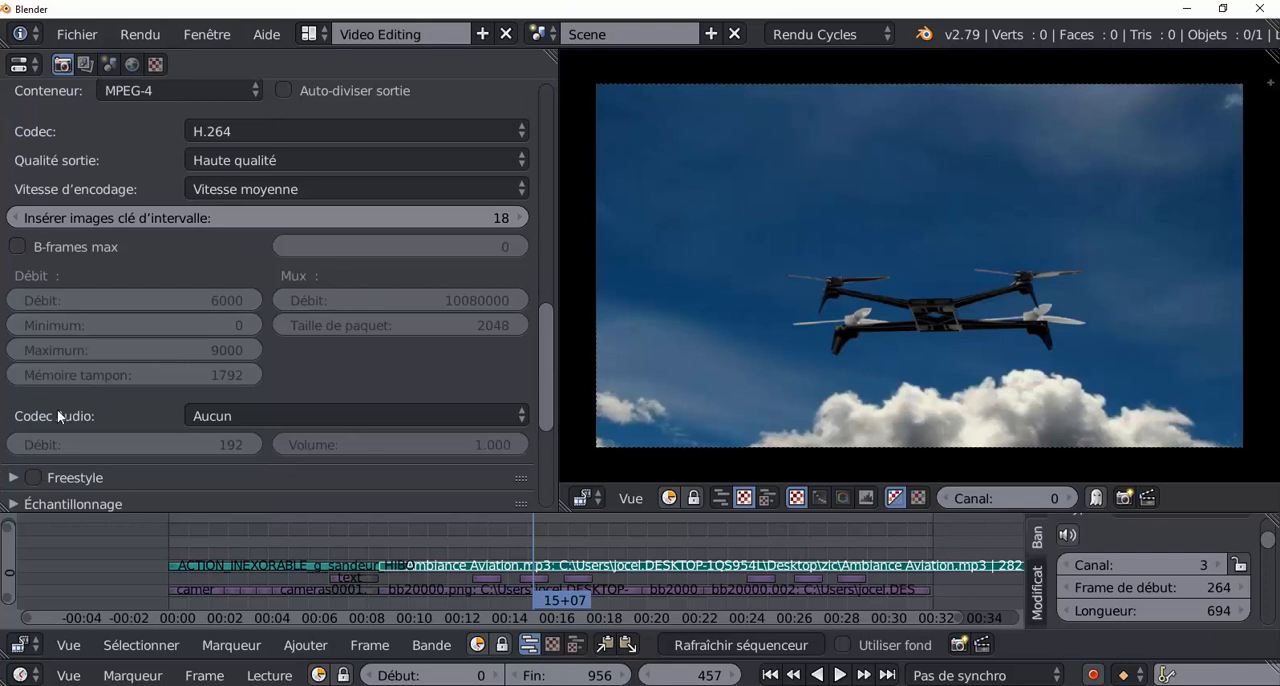
scroll(57, 409, down, 3)
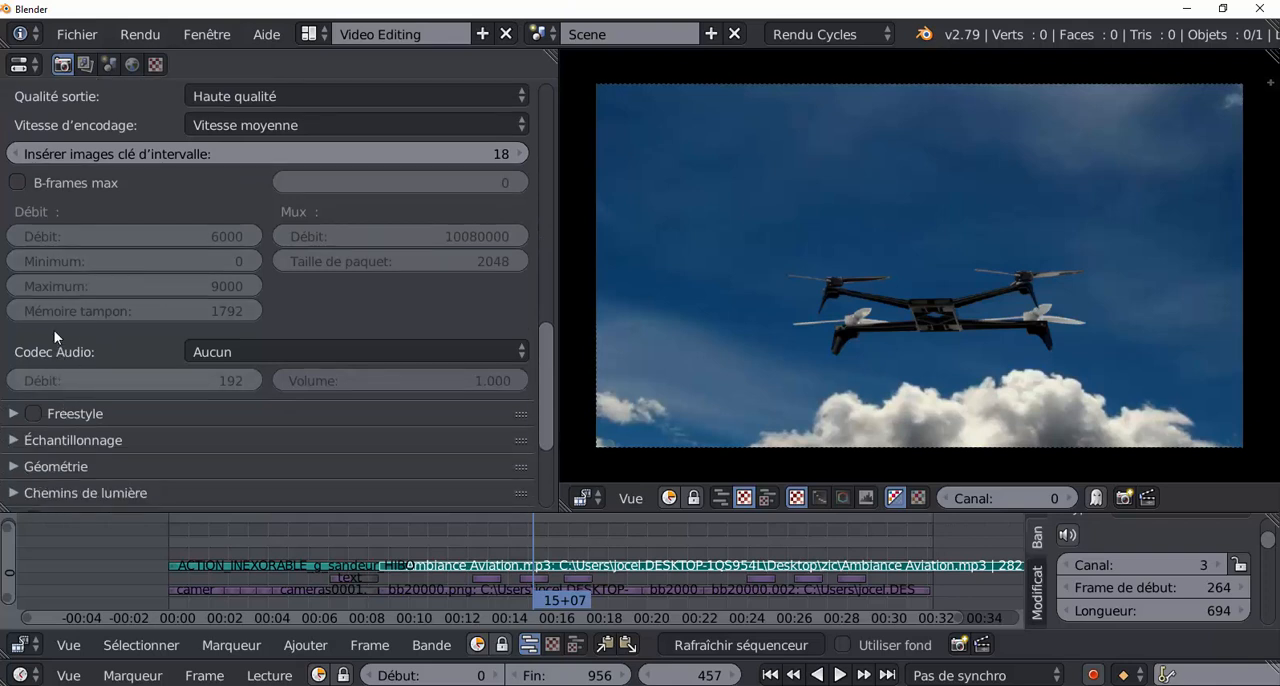
click(322, 356)
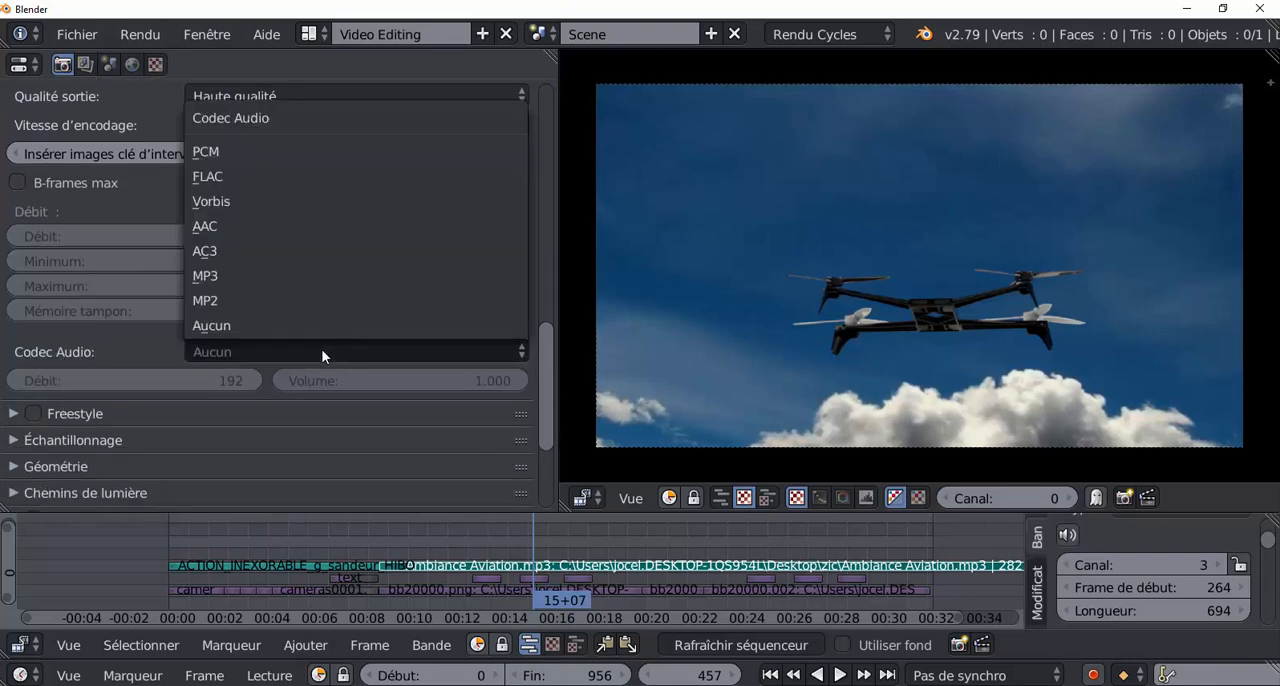
click(222, 275)
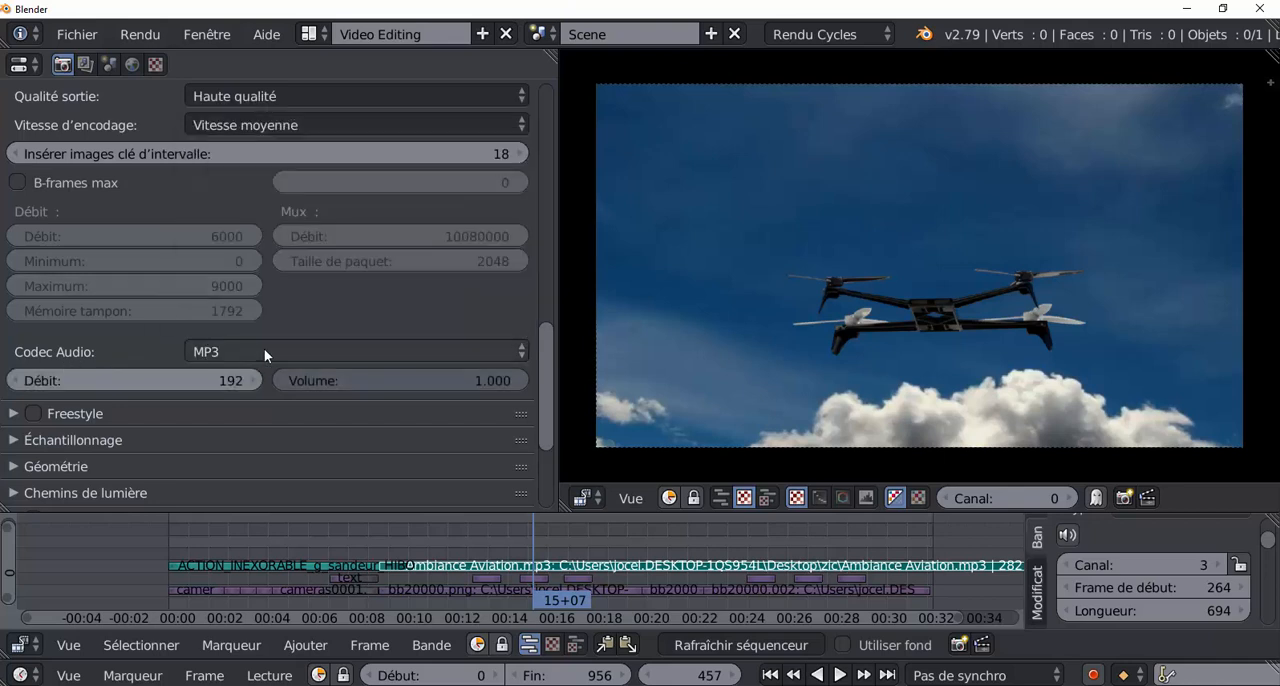
click(349, 350)
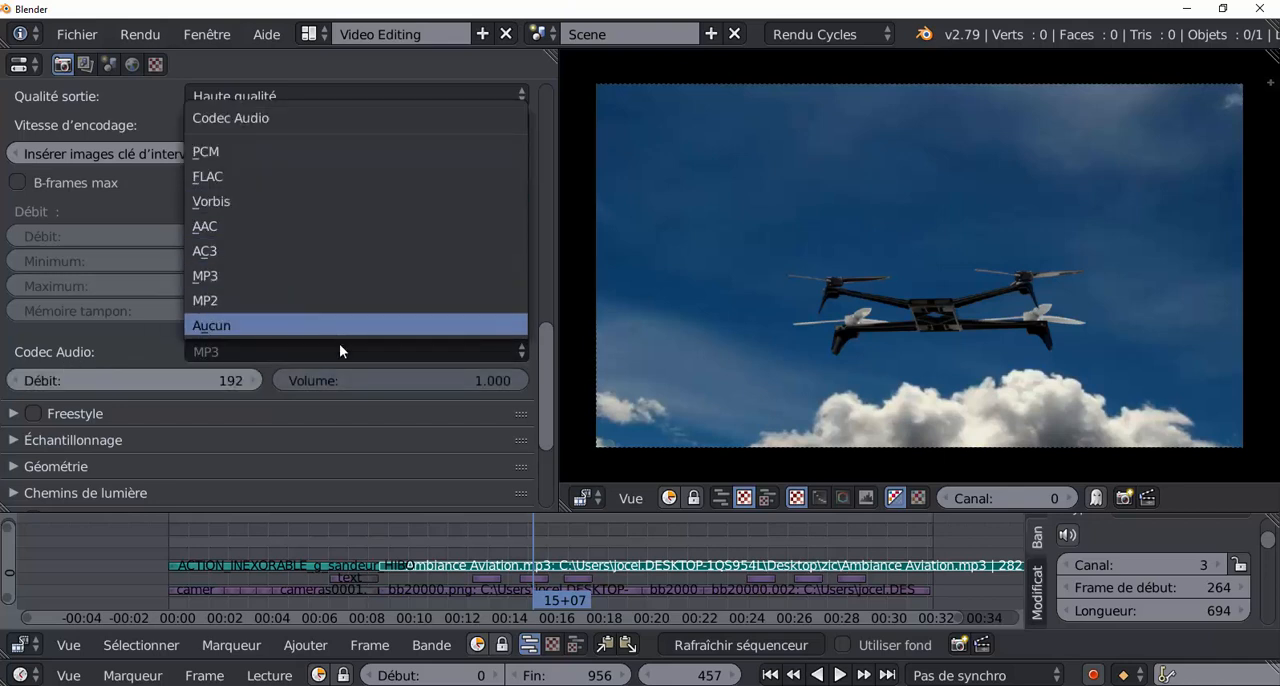
click(266, 343)
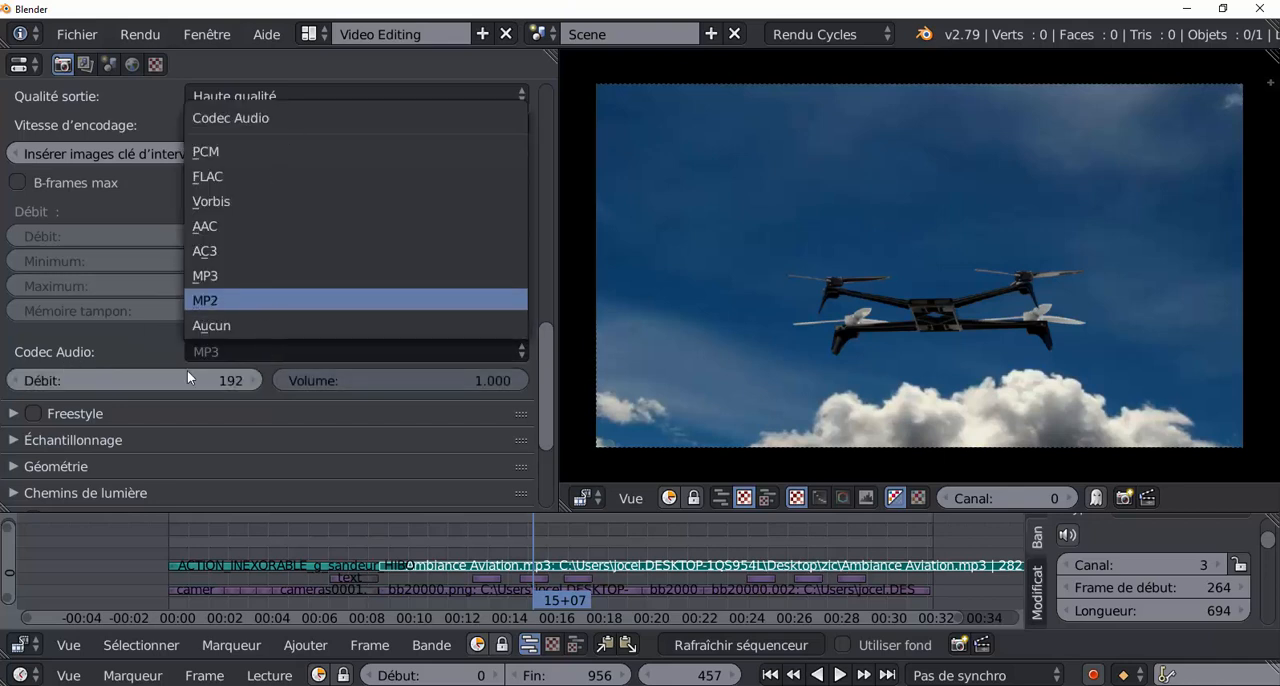
click(205, 275)
Open the file browser for the render output path and name the output file "rendu anim".
scroll(258, 453, down, 5)
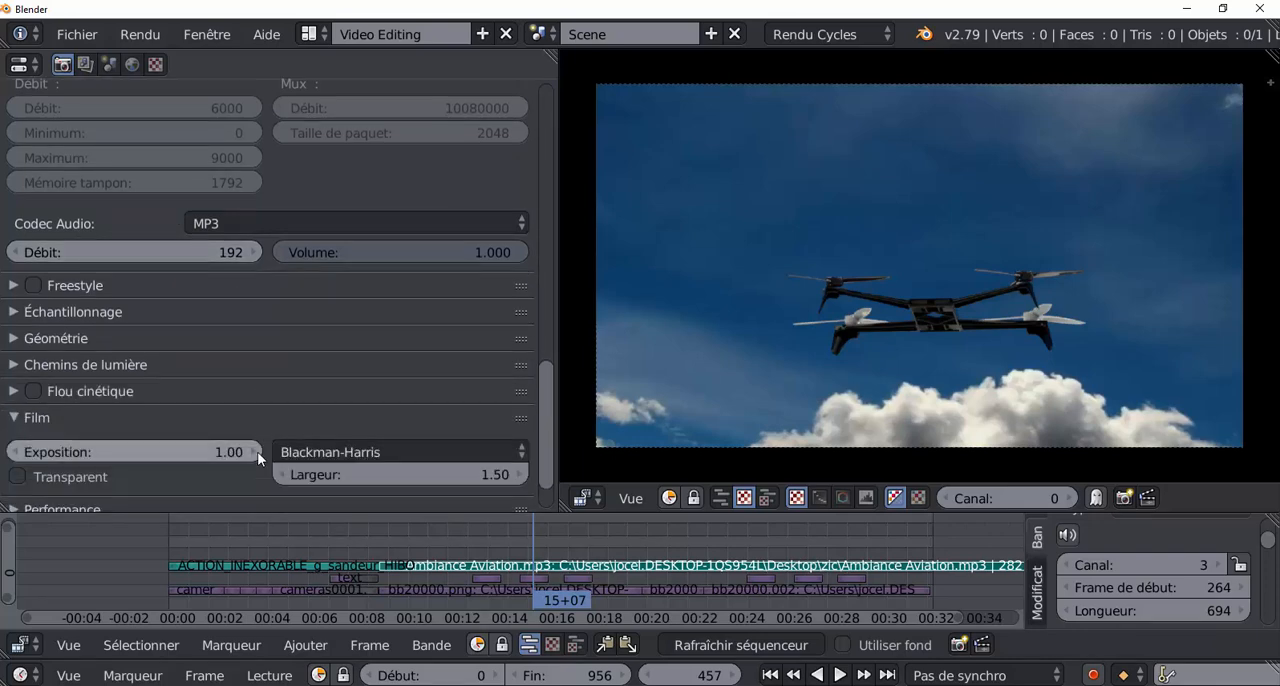
scroll(343, 463, up, 5)
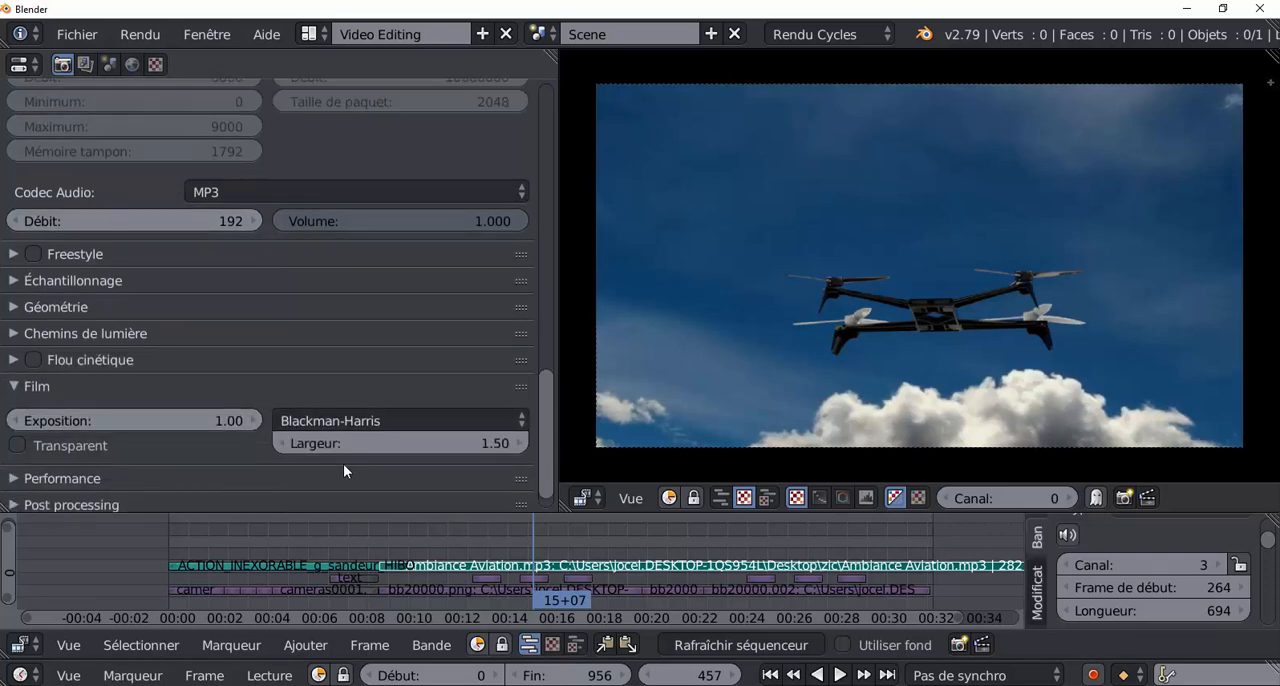
scroll(383, 425, up, 14)
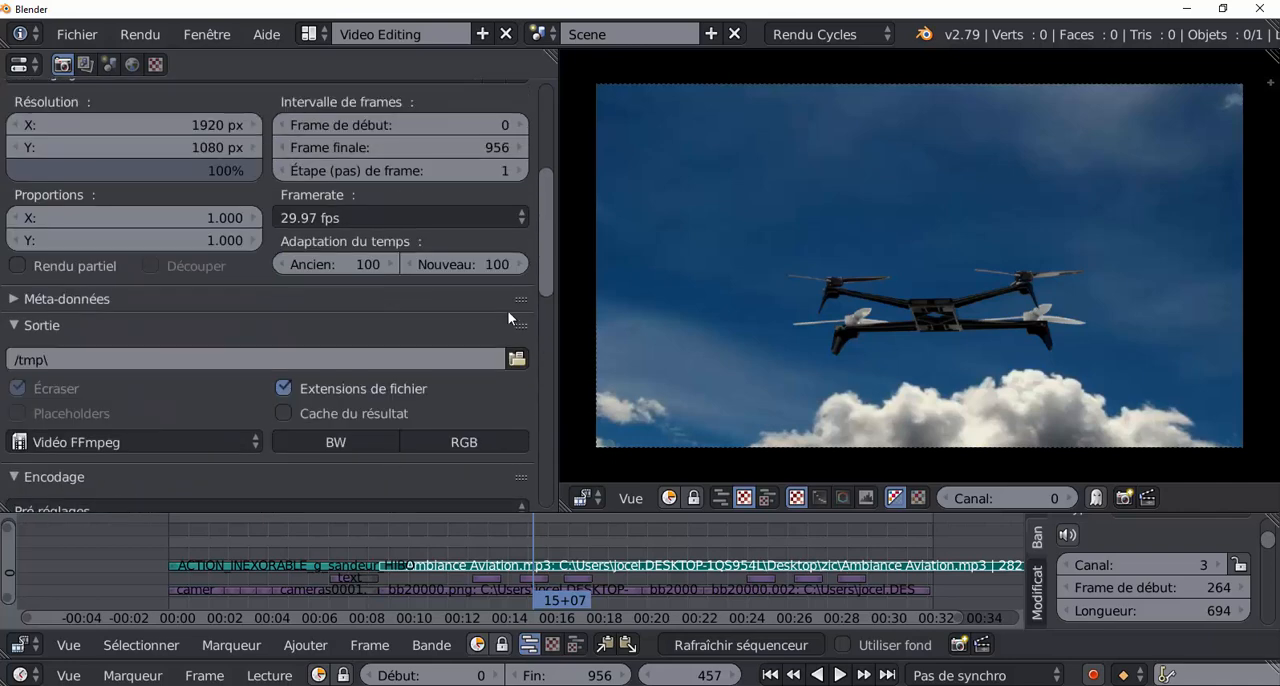
drag(544, 246, 553, 137)
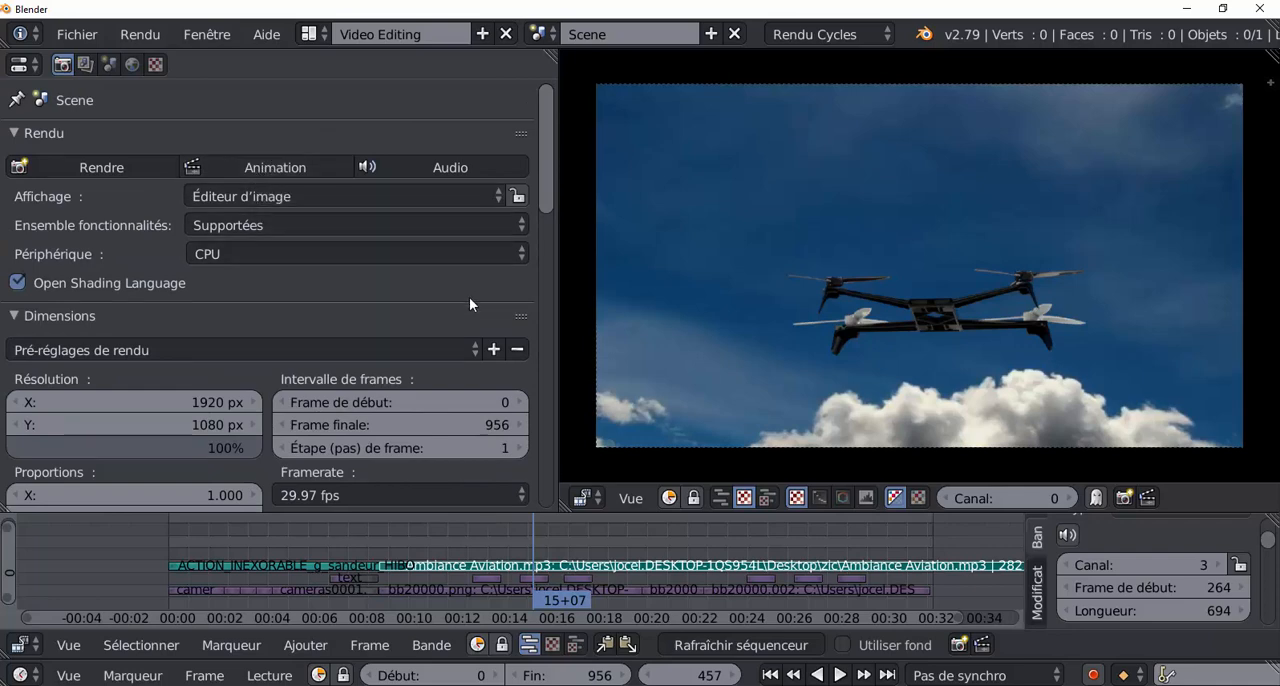
drag(546, 181, 535, 281)
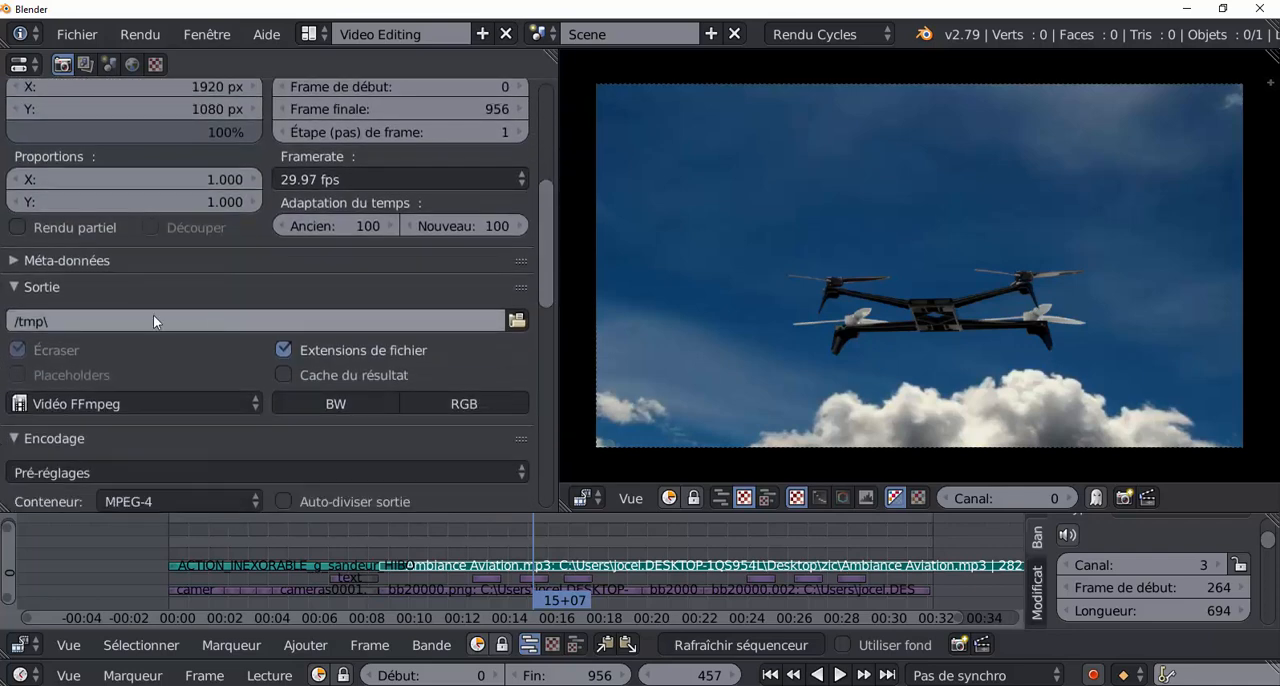
click(515, 321)
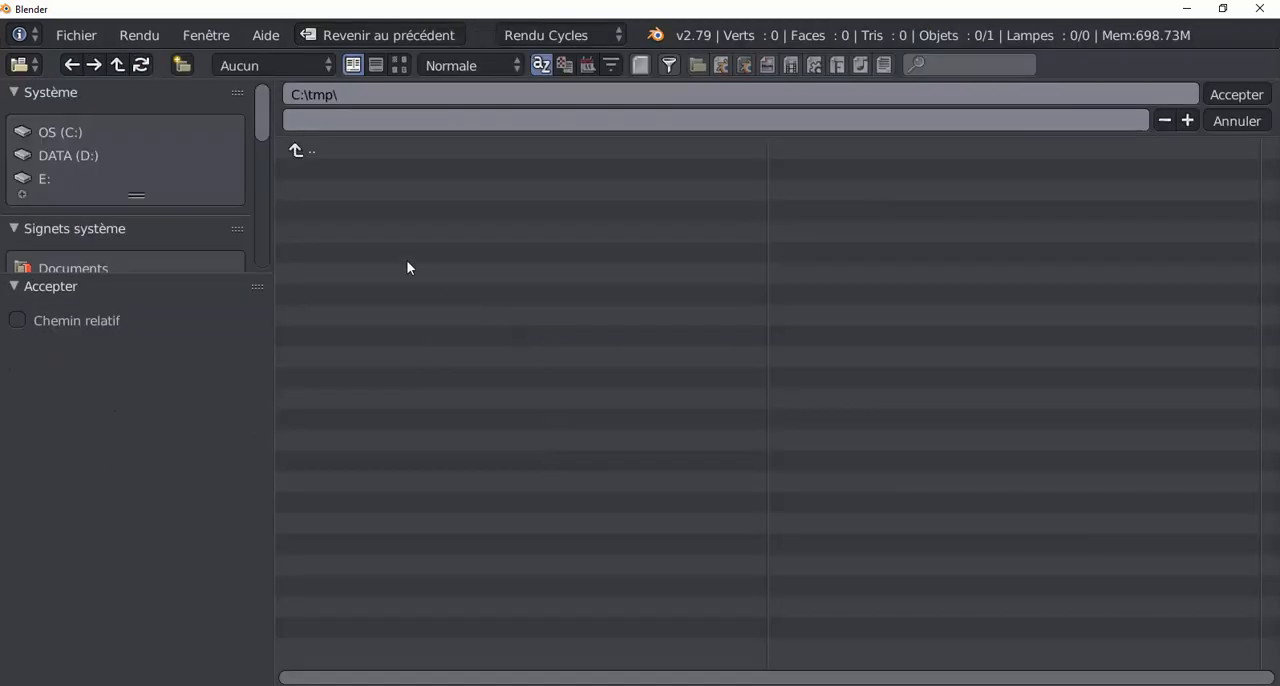
click(301, 120)
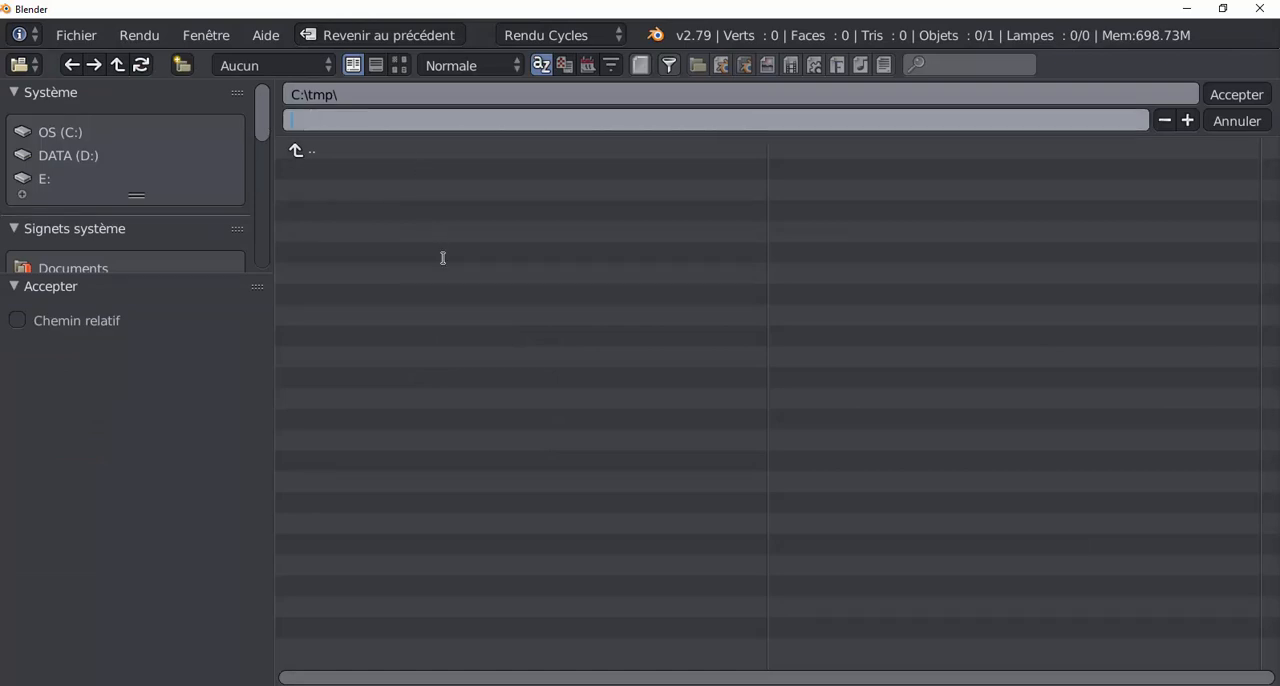
text(rendu a)
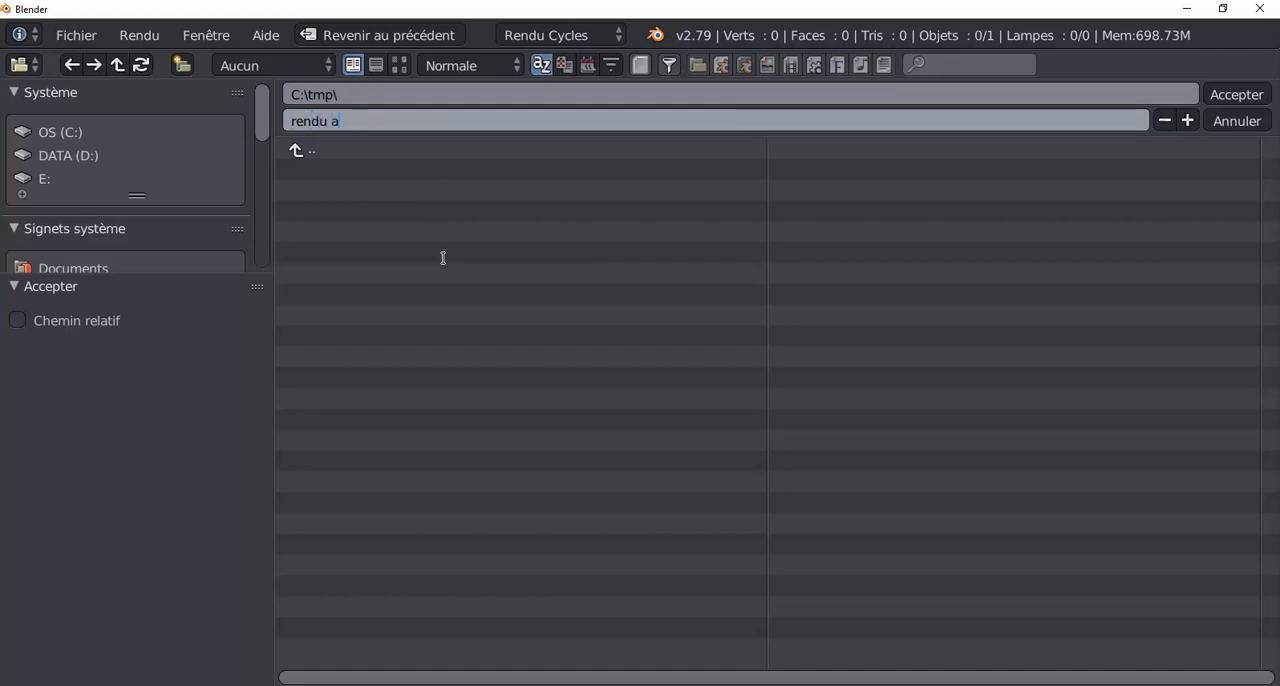
text(nim)
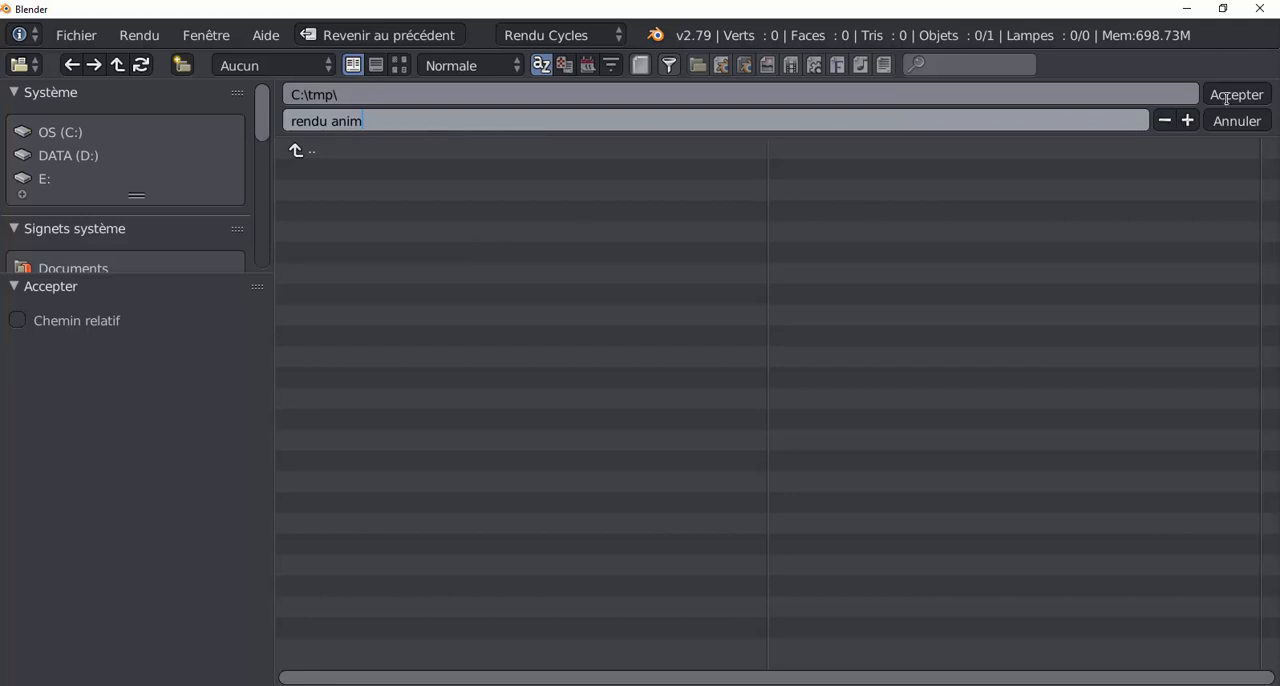
Choose the desktop (Bureau) as the output folder and accept the output path.
click(259, 118)
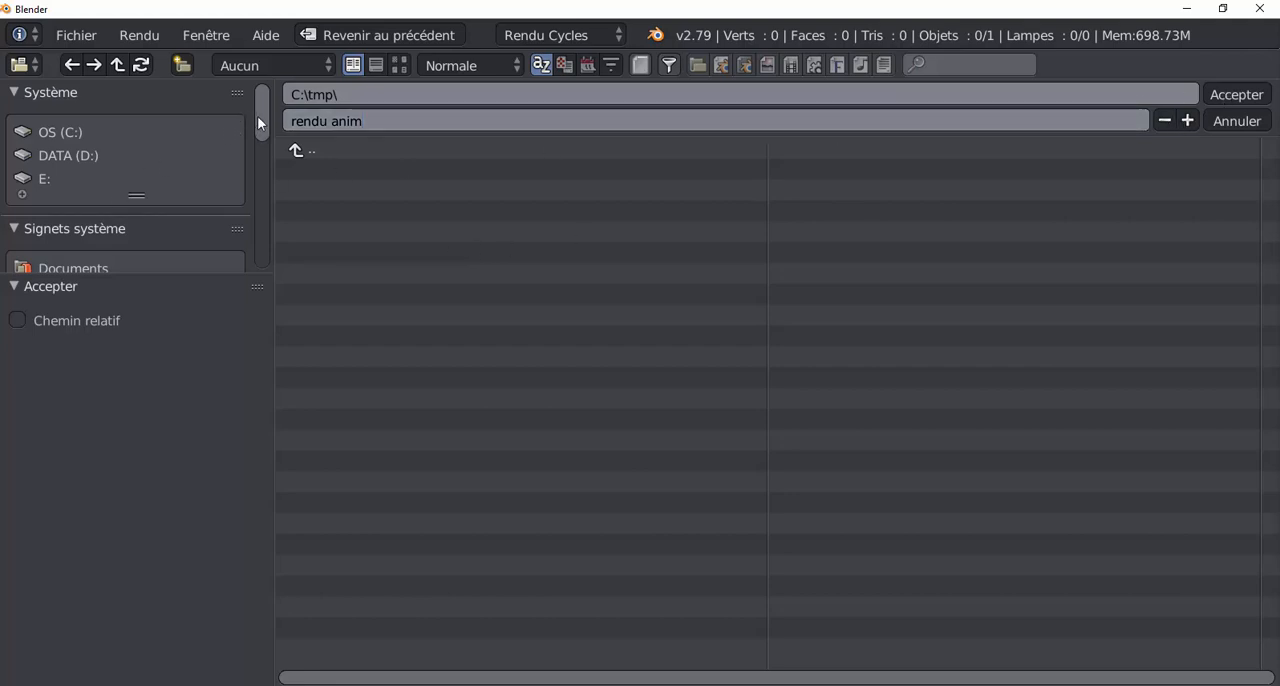
drag(259, 120, 262, 168)
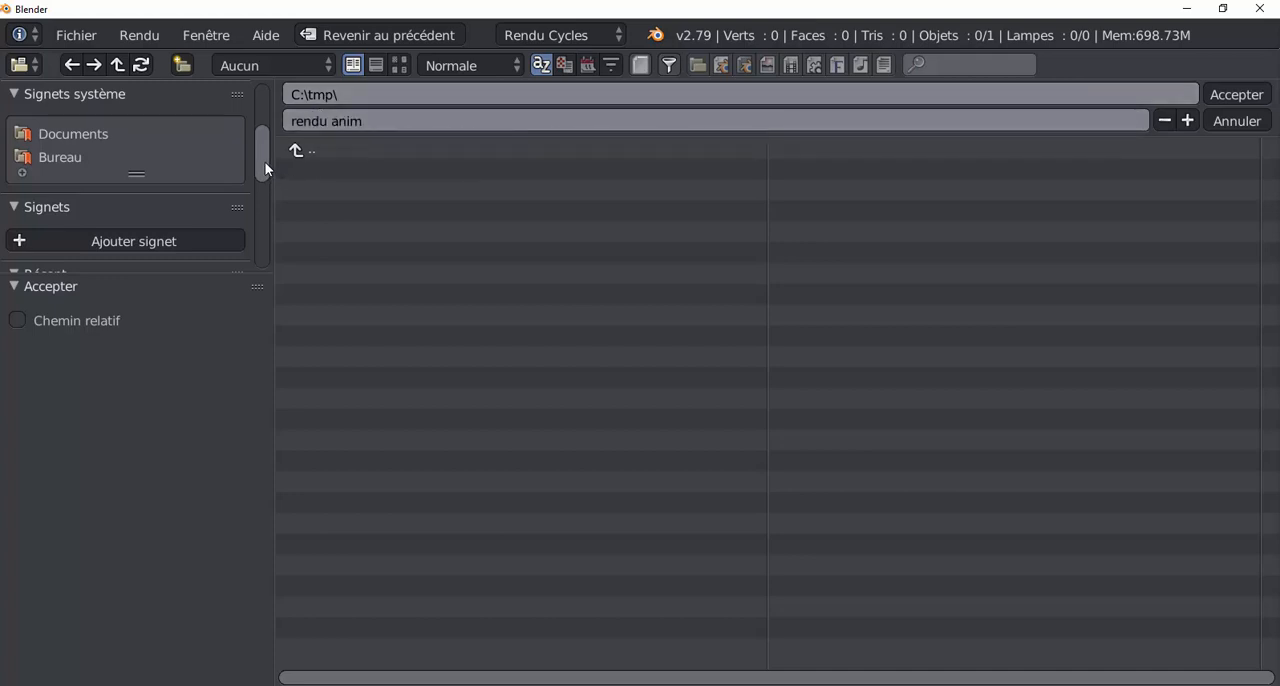
mouse_move(266, 170)
mouse_down()
mouse_move(263, 232)
mouse_move(260, 174)
mouse_up()
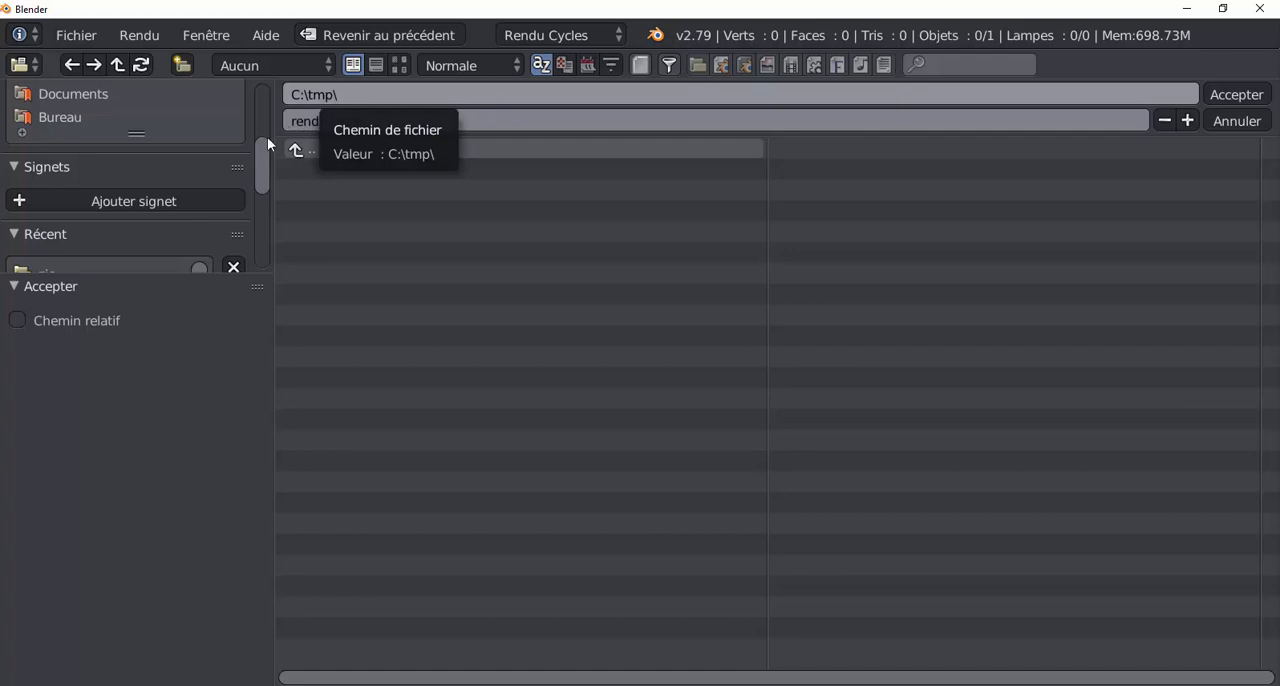
mouse_move(262, 172)
mouse_down()
mouse_move(262, 160)
mouse_move(268, 220)
mouse_move(266, 149)
mouse_up()
scroll(268, 217, up, 1)
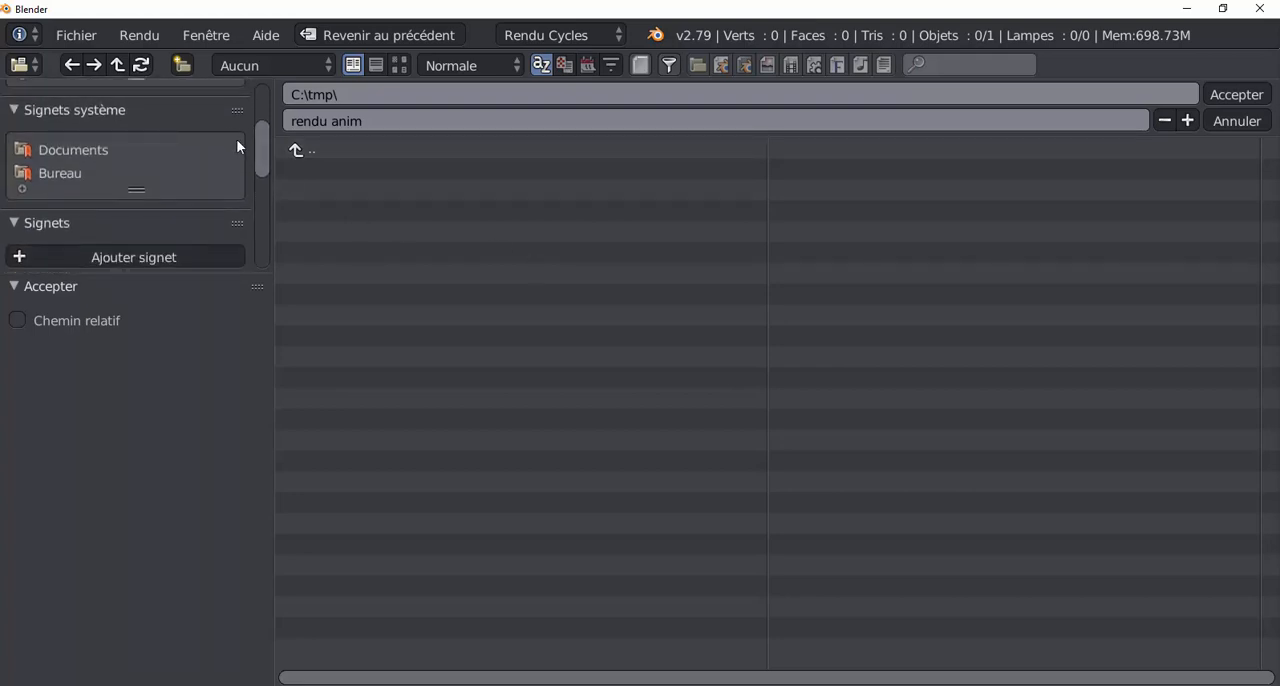
mouse_move(263, 155)
mouse_down()
mouse_move(264, 114)
mouse_move(266, 150)
mouse_up()
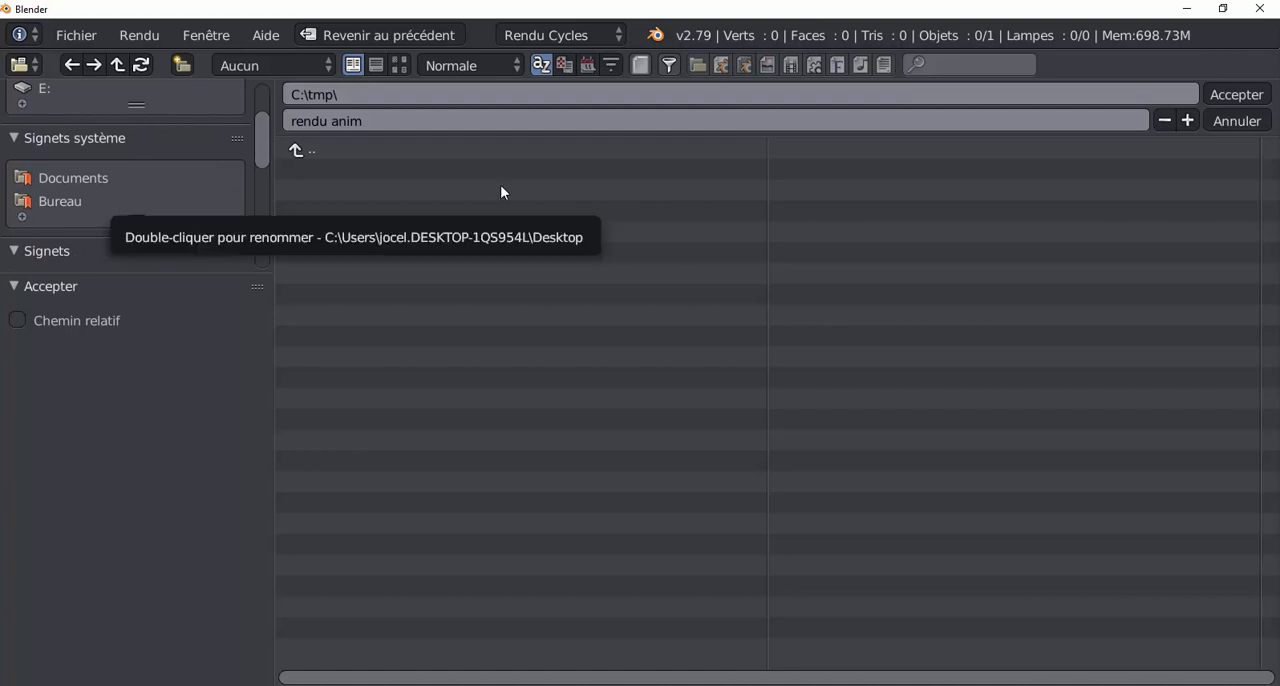
click(50, 204)
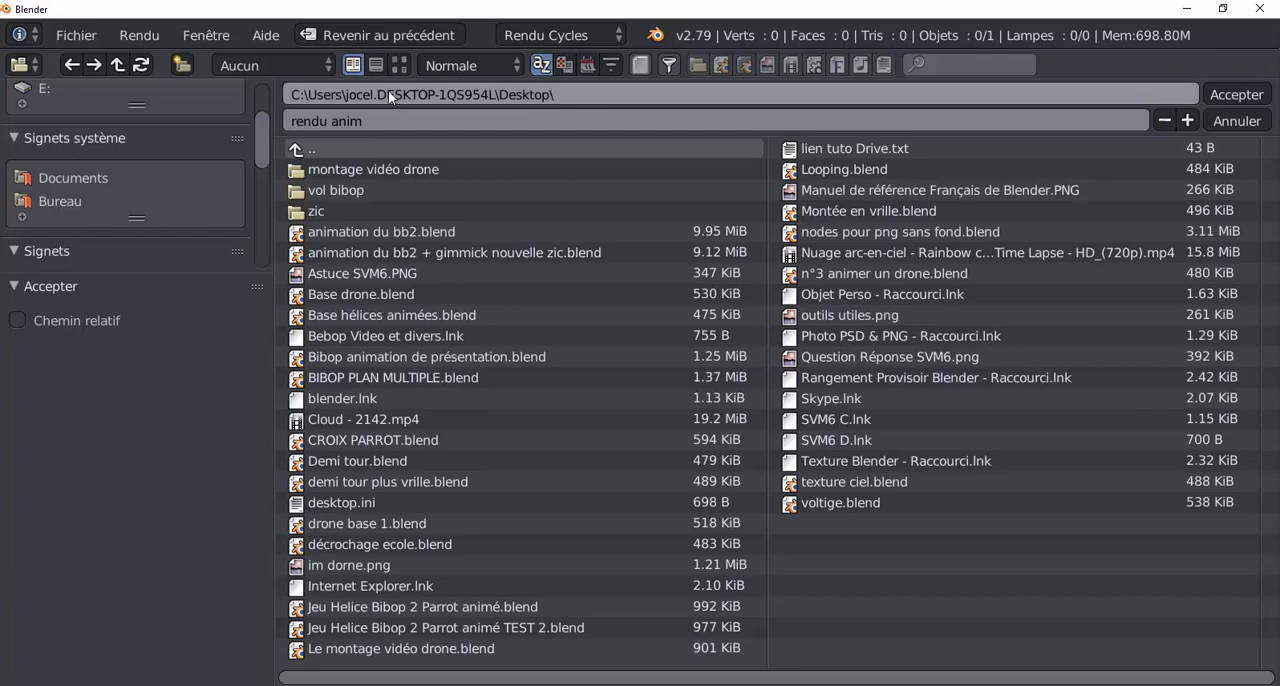
click(1246, 98)
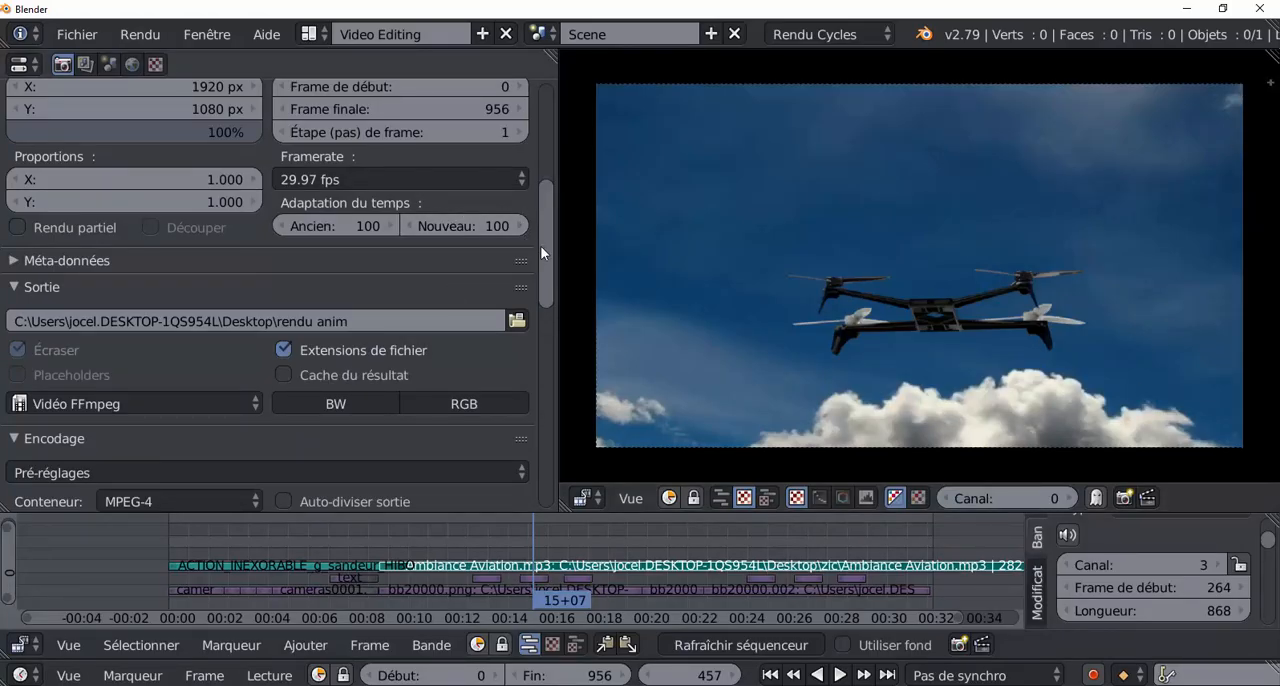
Render the full animation to the video file and fit the whole frame in the render view.
drag(540, 245, 537, 139)
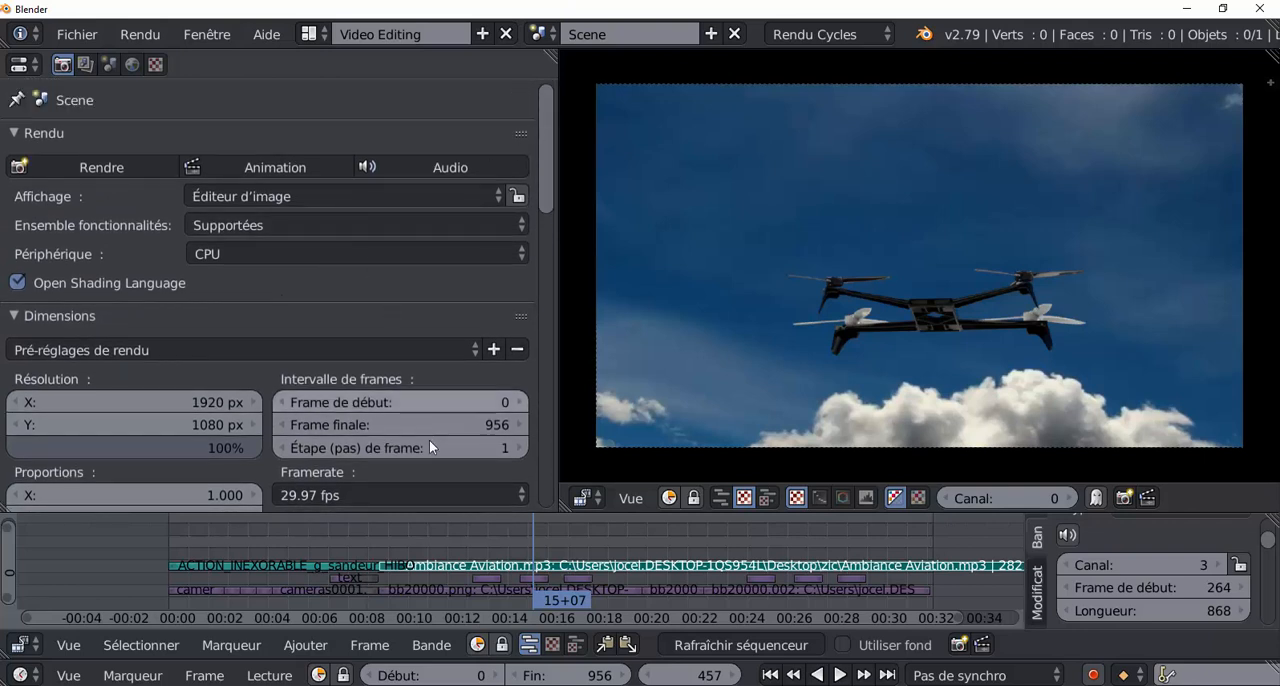
click(264, 170)
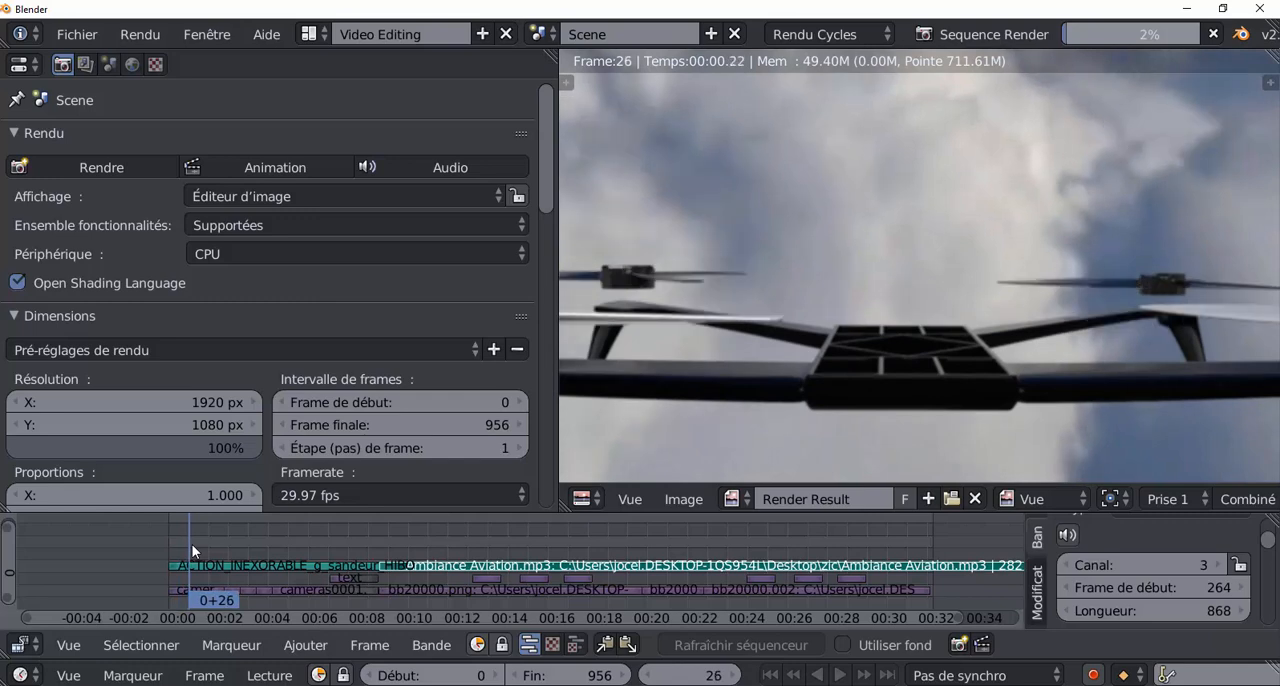
scroll(890, 346, down, 5)
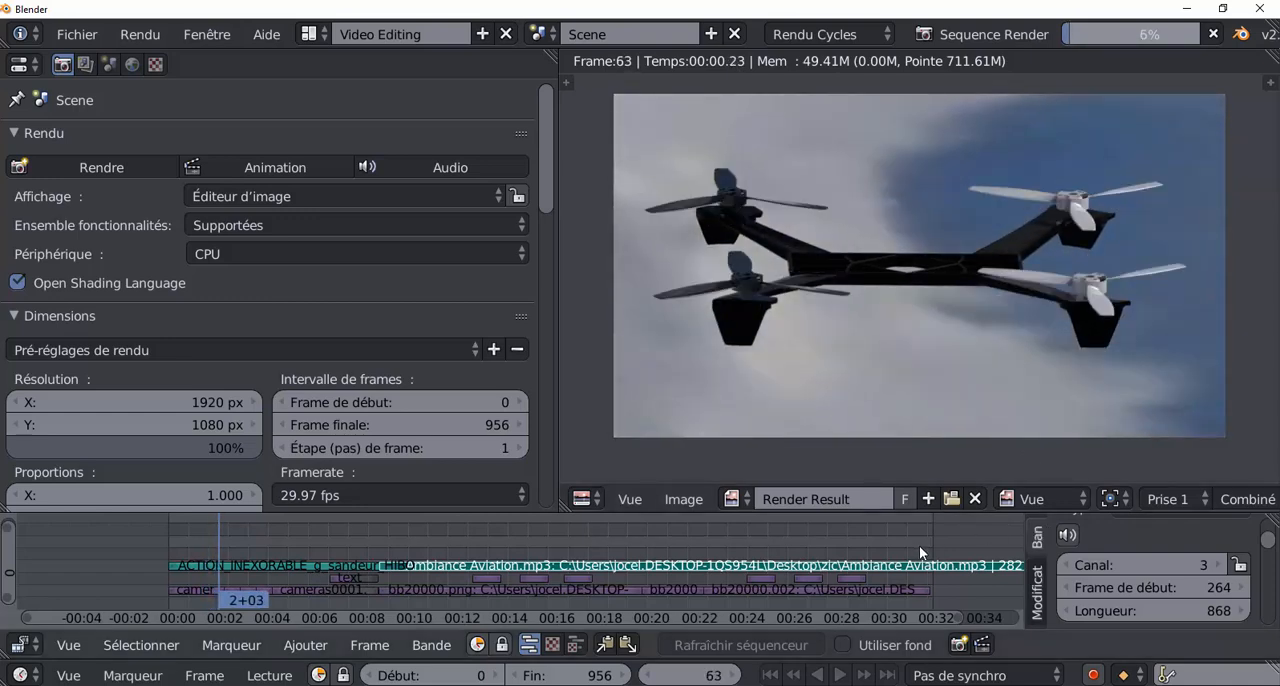
scroll(920, 547, down, 1)
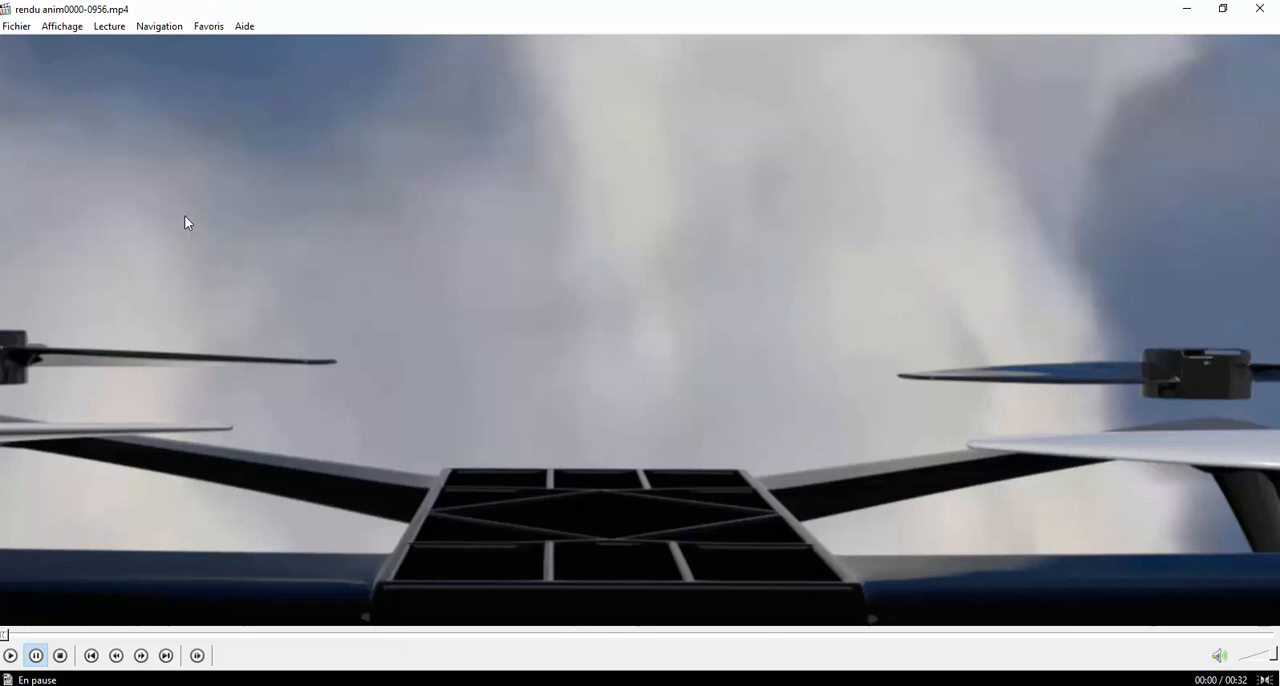
Play the rendered video rendu anim0000-0956.mp4 in full screen in the media player.
click(11, 655)
double_click(733, 274)
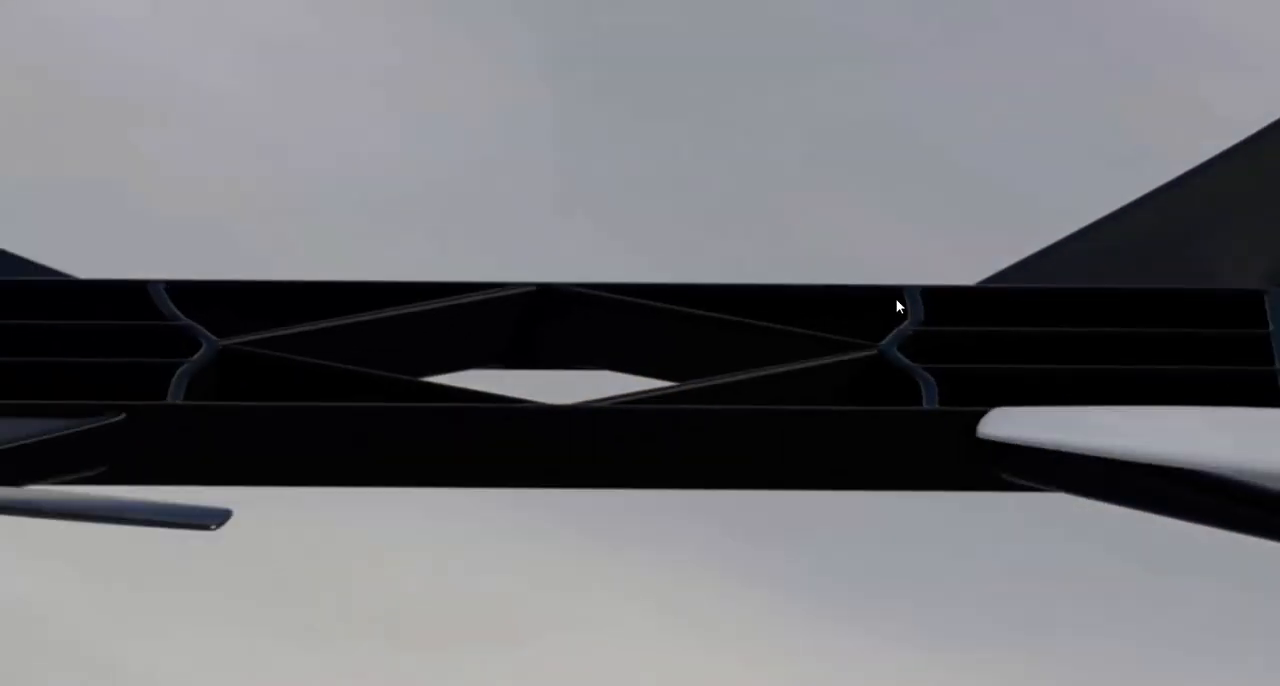